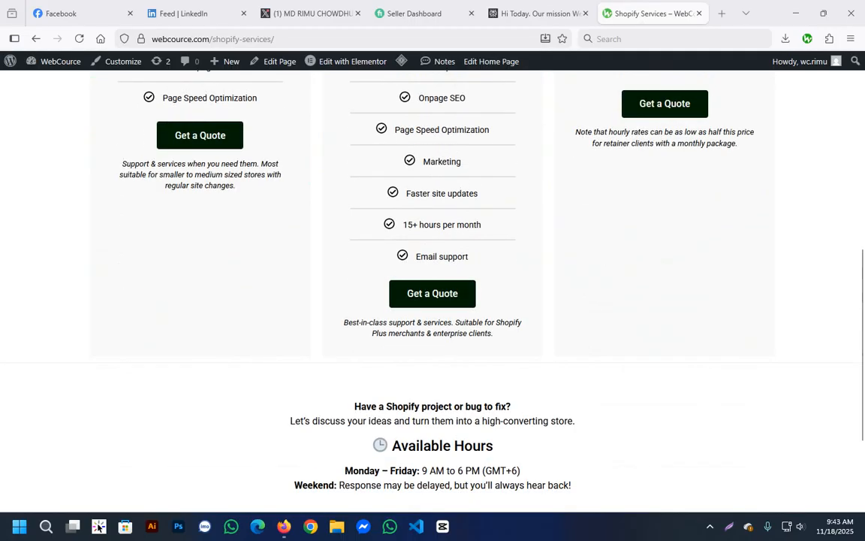
Switch to the Fiverr seller dashboard, open the Gigs list, and group its browser tab with the Shopify Services tab.
scroll(580, 95, "up", 10)
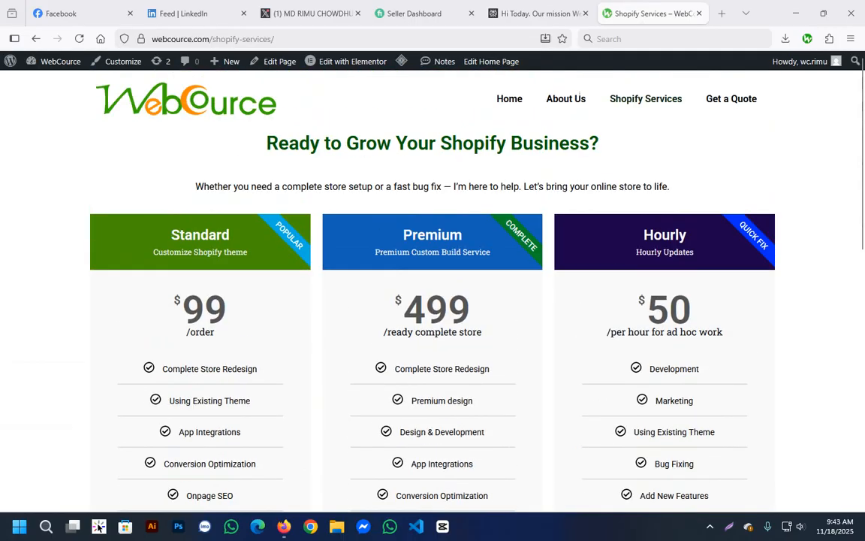
left_click(418, 14)
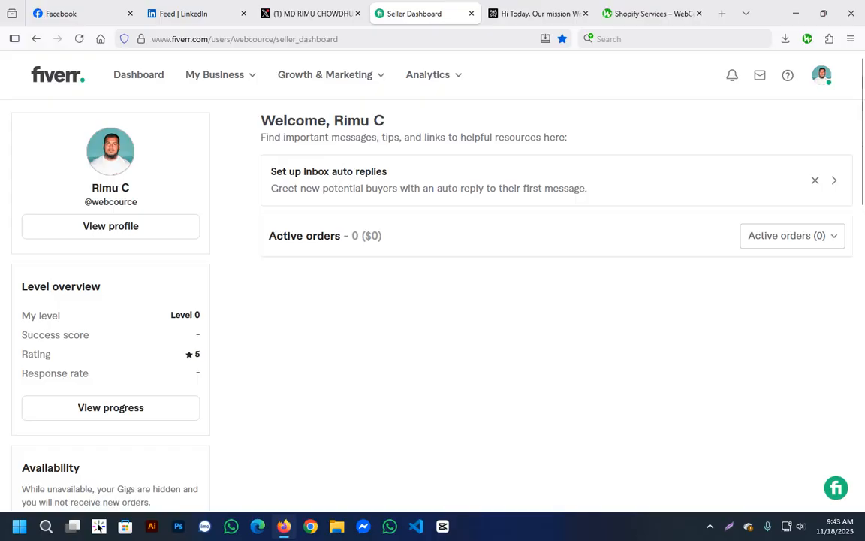
mouse_move(214, 74)
left_click(196, 163)
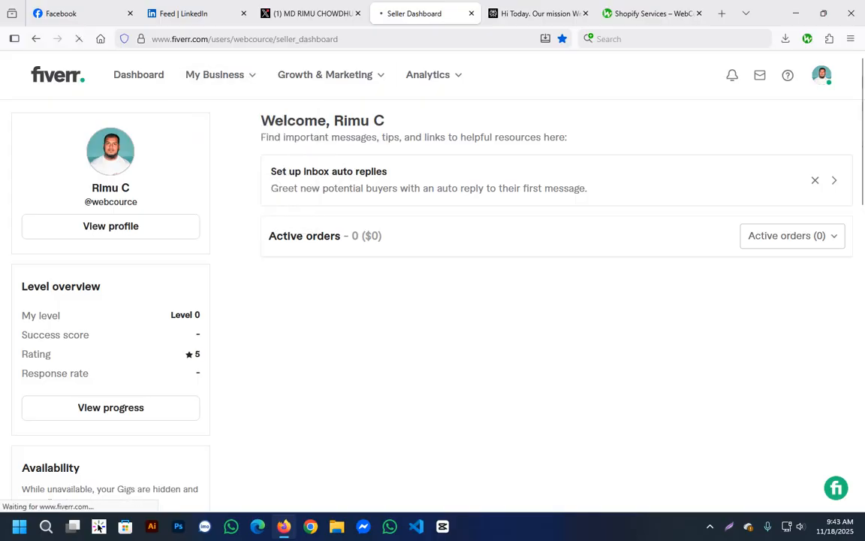
left_click_drag(411, 13, 600, 9)
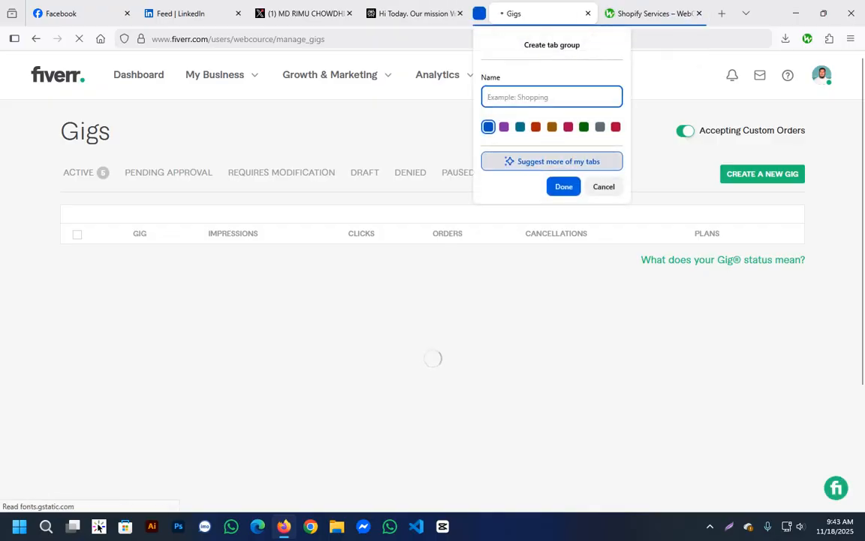
left_click(564, 187)
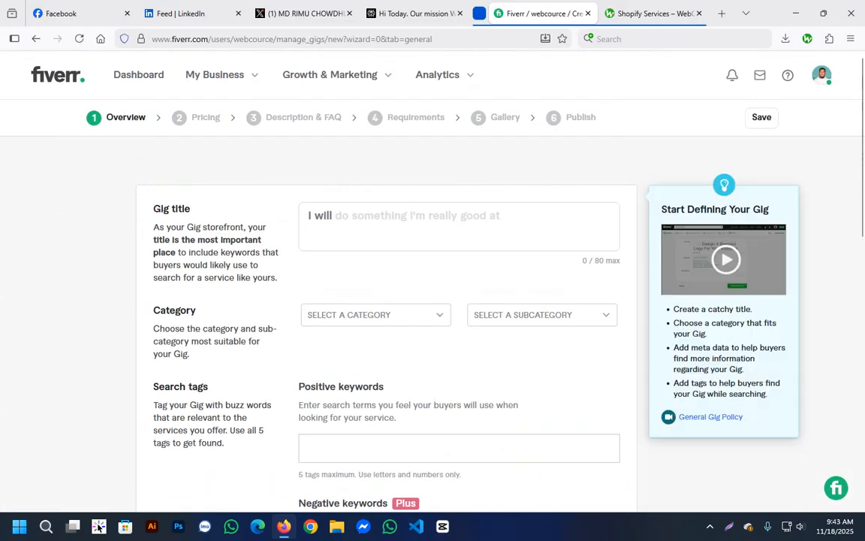
Open the seller's own profile page and switch the Fiverr account to buying mode.
left_click(822, 75)
left_click(688, 197)
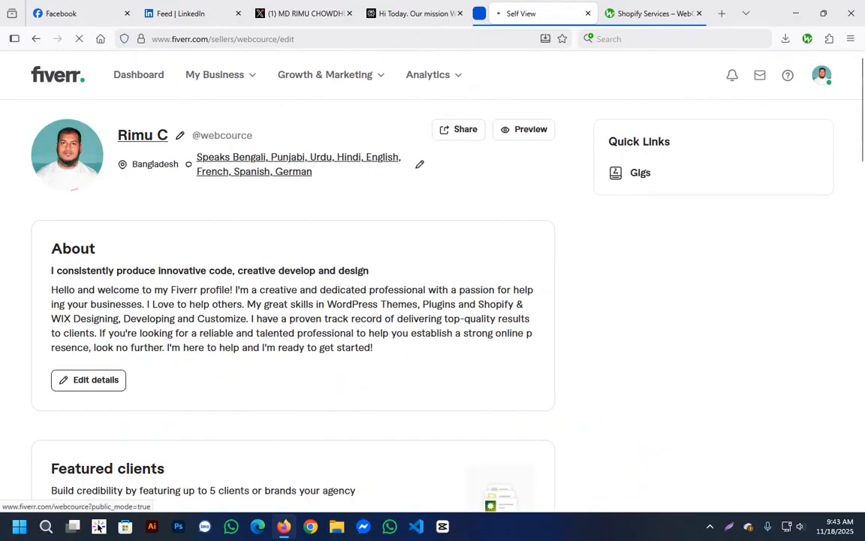
left_click(822, 75)
left_click(747, 155)
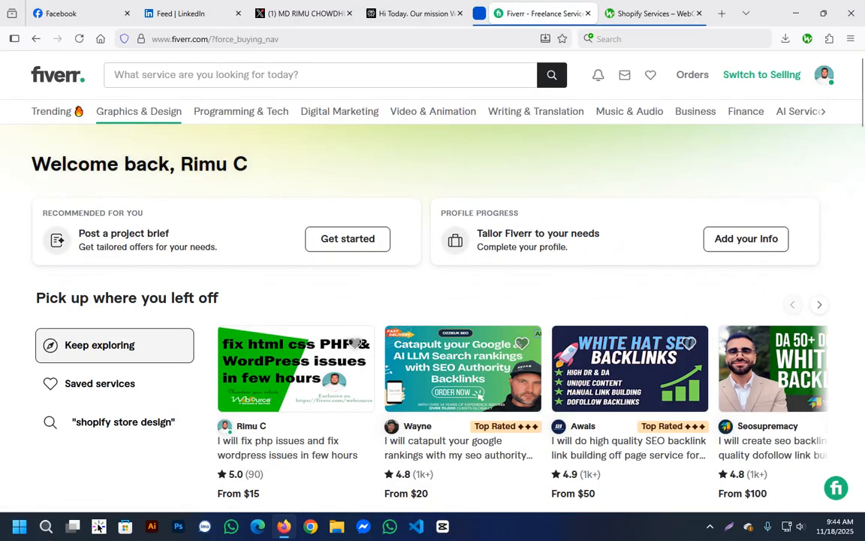
Search Fiverr services for "shopify expert".
mouse_move(240, 111)
mouse_move(54, 111)
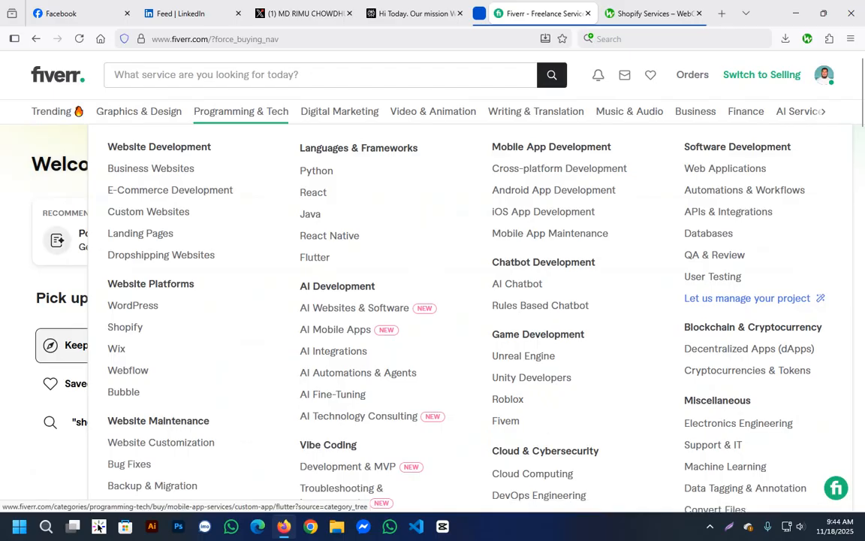
left_click(247, 75)
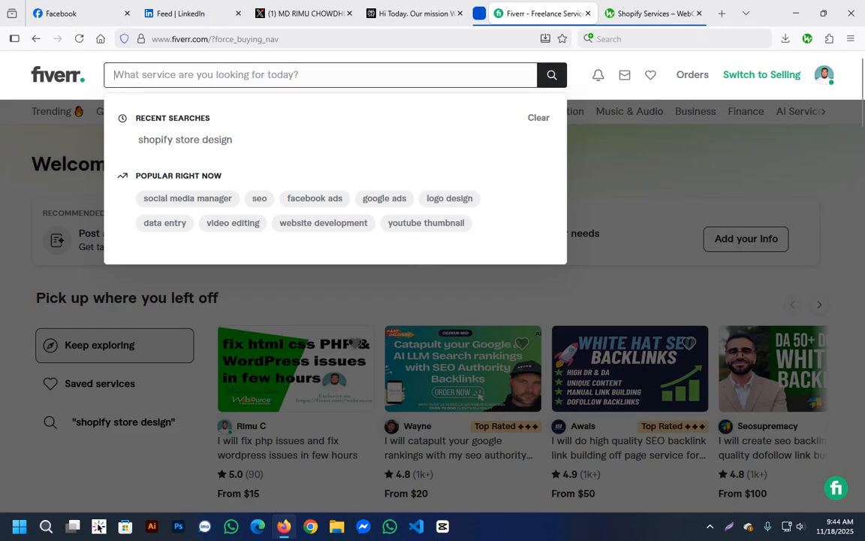
type("shopi")
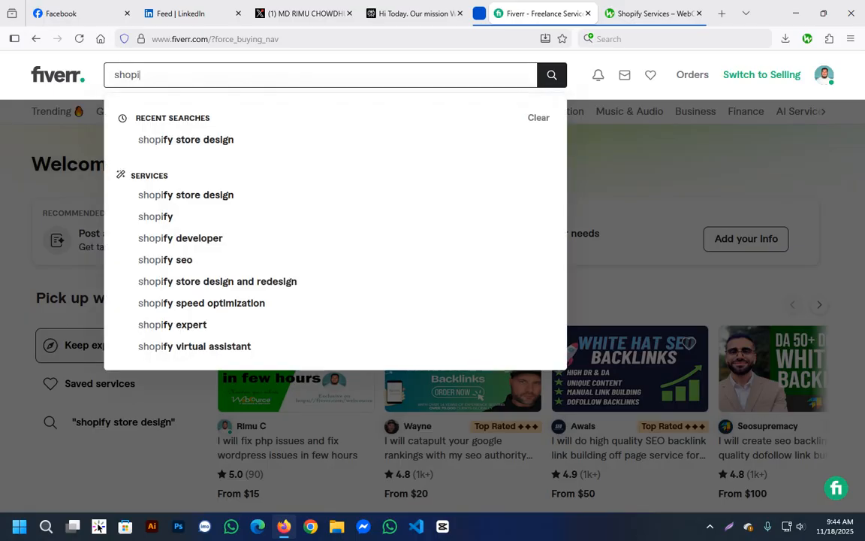
type("fy")
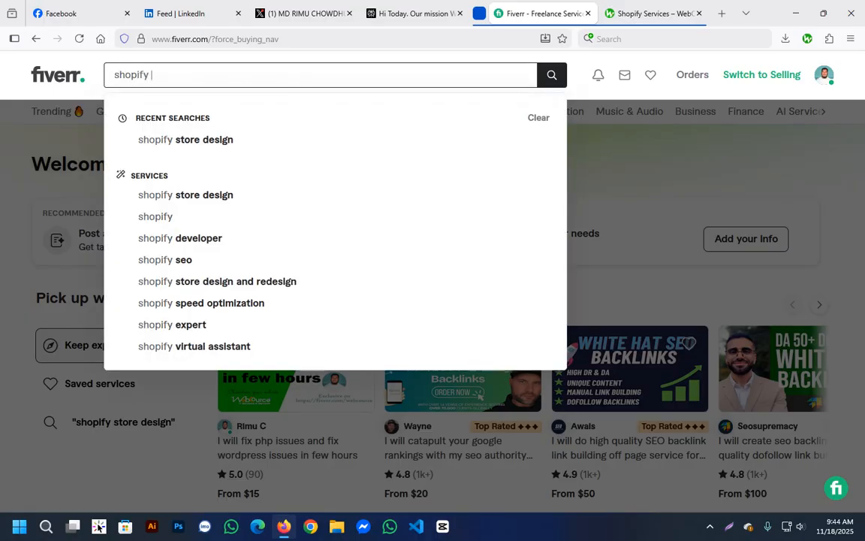
type(" expert")
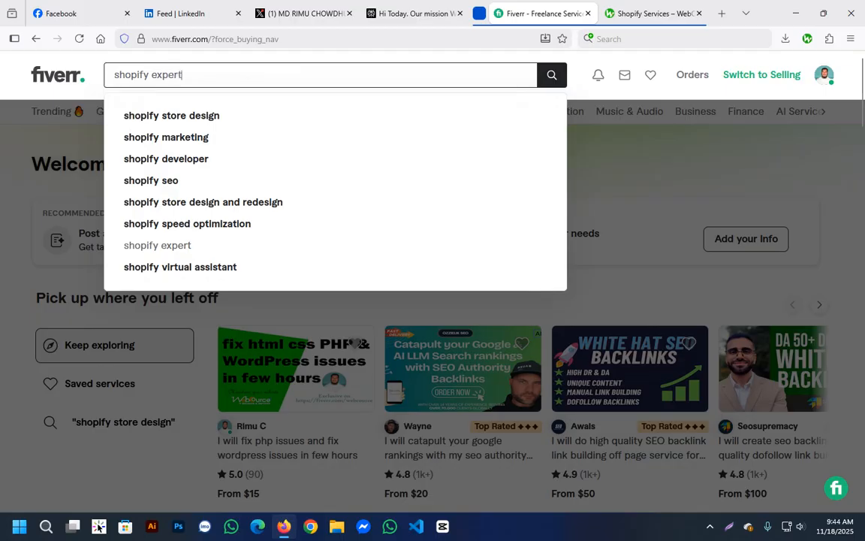
key("Return")
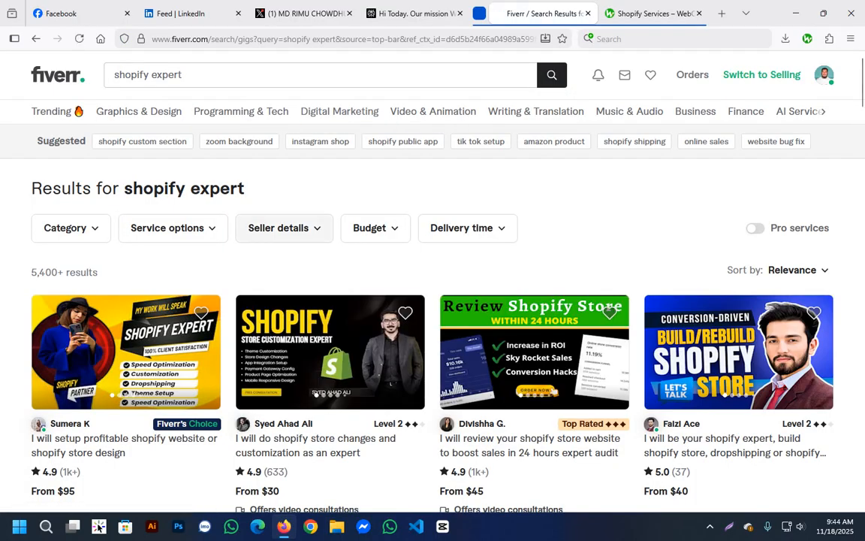
Examine the result count and the gigs listed by relevance for the shopify expert search.
left_click_drag(39, 272, 57, 272)
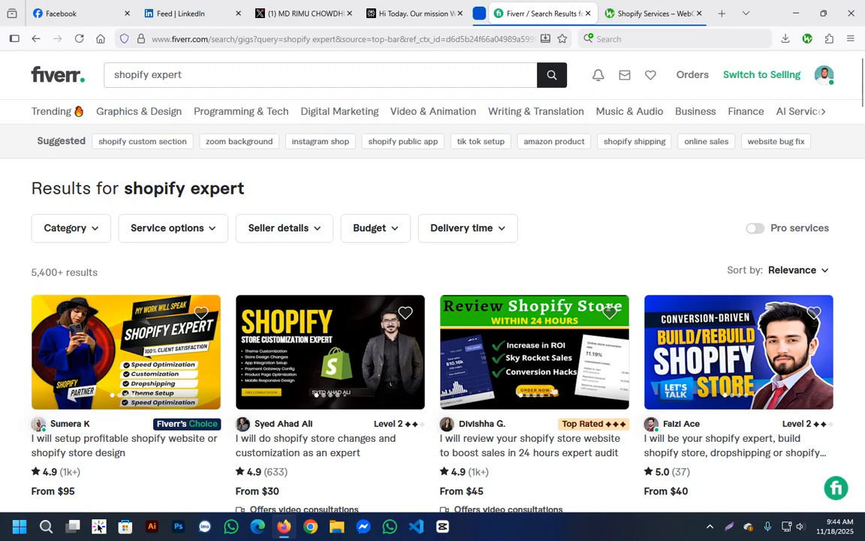
scroll(124, 443, "down", 2)
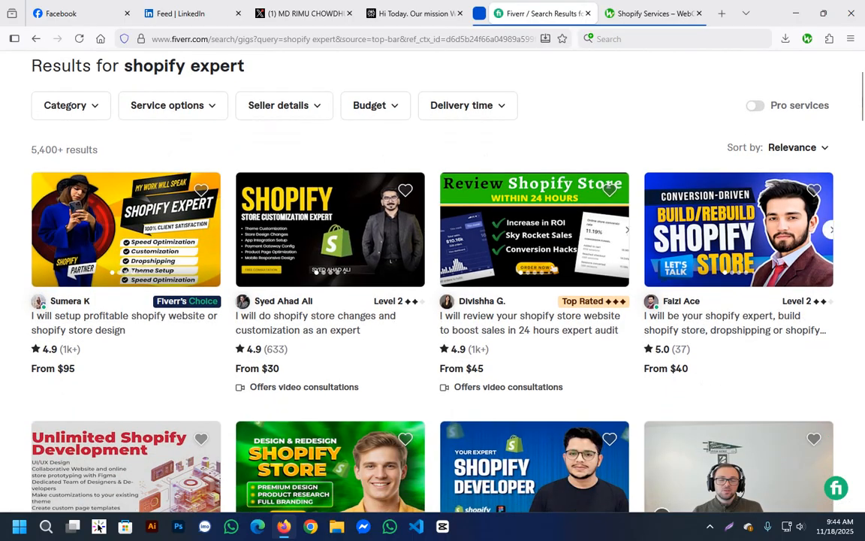
scroll(330, 226, "up", 2)
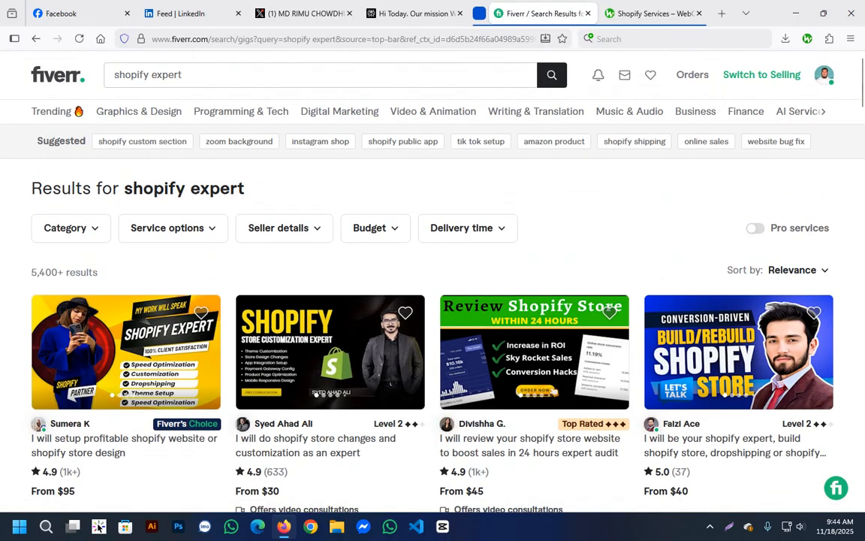
left_click(90, 272)
left_click(173, 75)
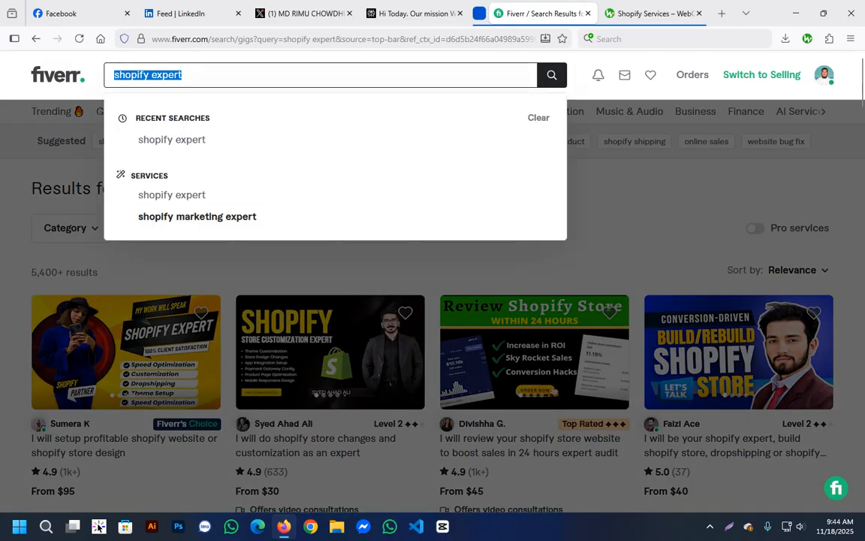
left_click(135, 185)
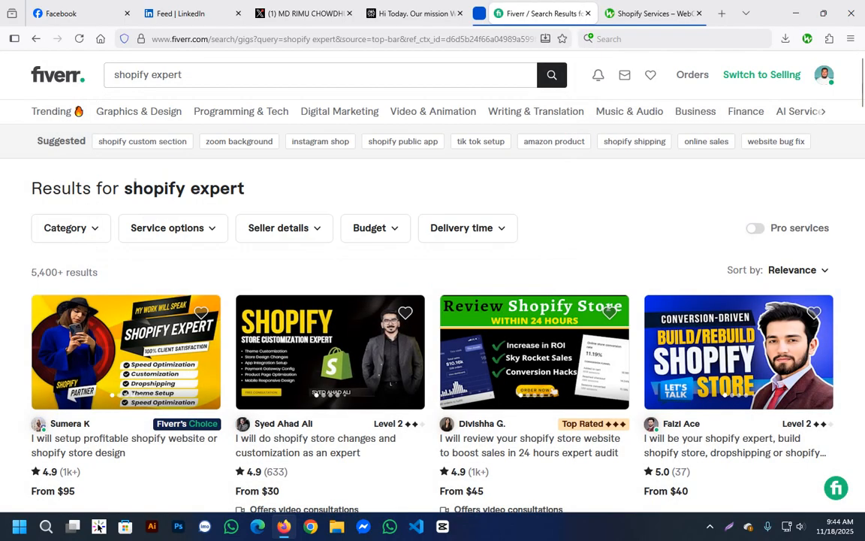
scroll(425, 352, "down", 4)
scroll(425, 352, "up", 4)
double_click(44, 272)
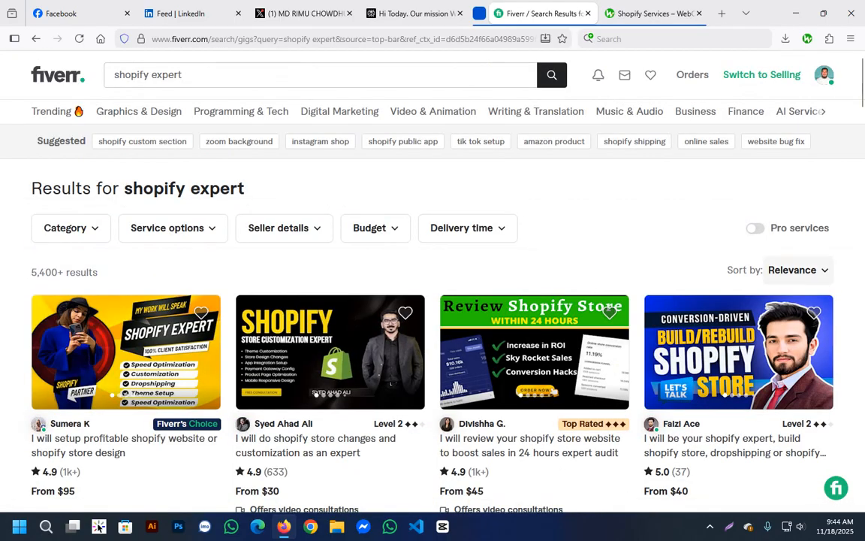
Sort the shopify expert results by newest arrivals and look through the listed gigs and the result count.
left_click(798, 269)
left_click(790, 359)
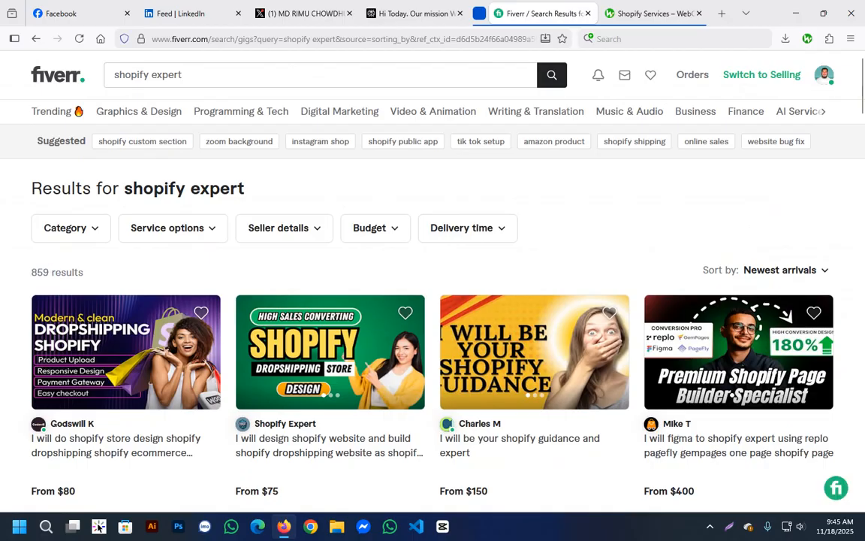
scroll(378, 151, "down", 3)
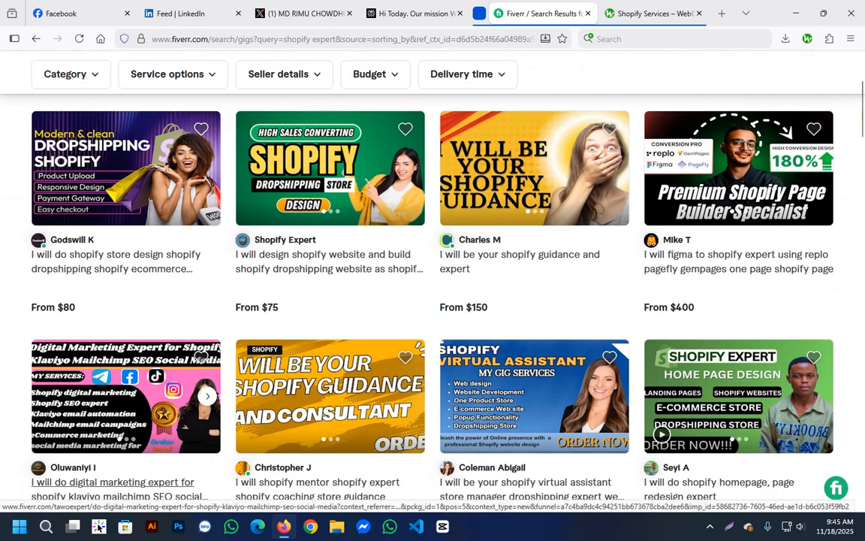
scroll(300, 428, "down", 1)
scroll(120, 429, "down", 2)
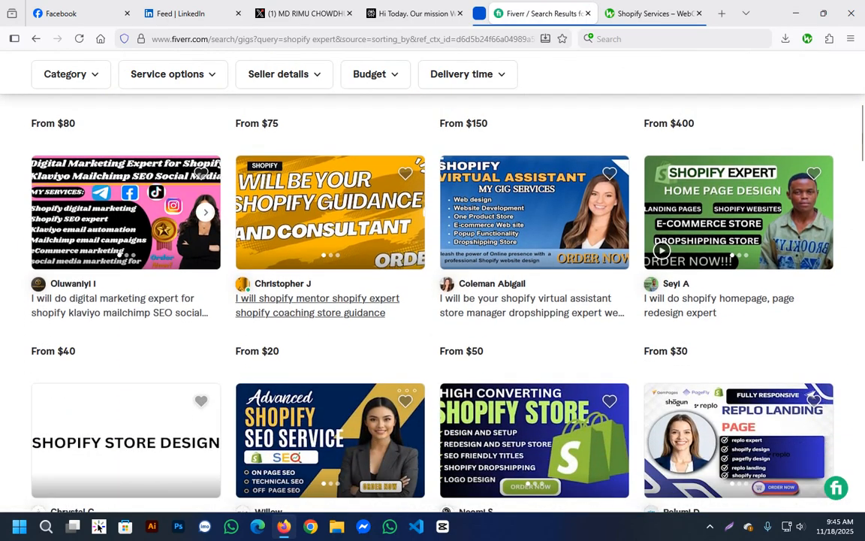
scroll(331, 304, "up", 5)
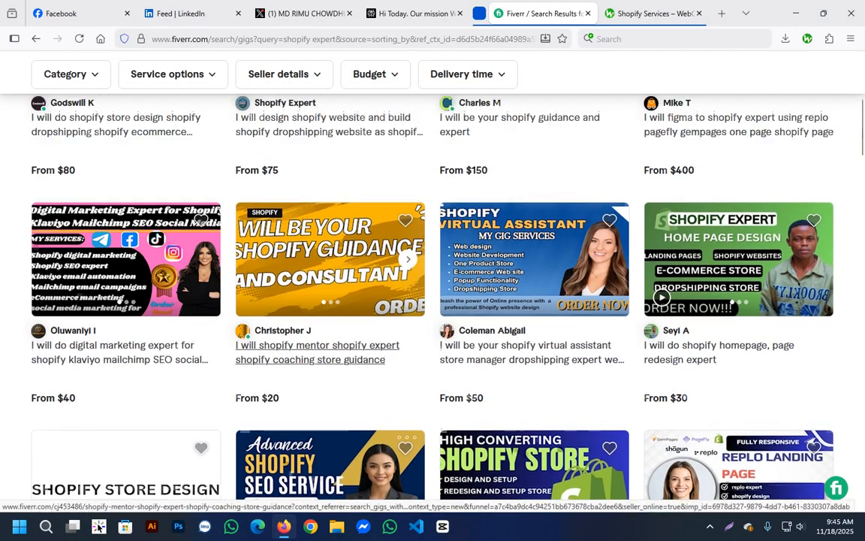
scroll(113, 263, "down", 2)
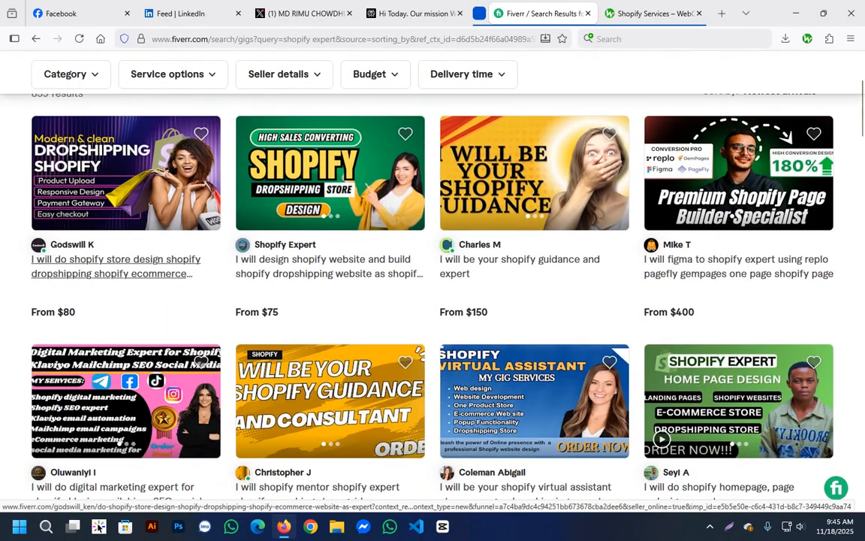
scroll(113, 263, "down", 5)
scroll(113, 263, "up", 6)
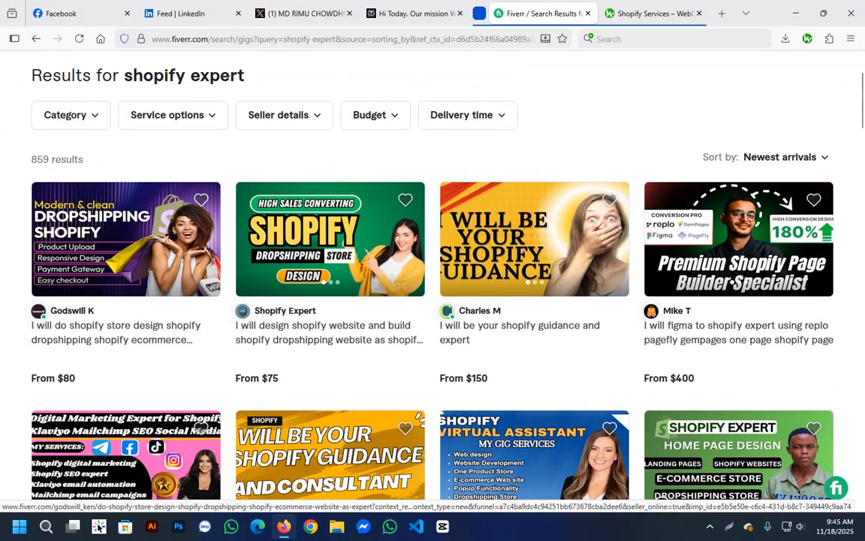
left_click_drag(37, 159, 57, 160)
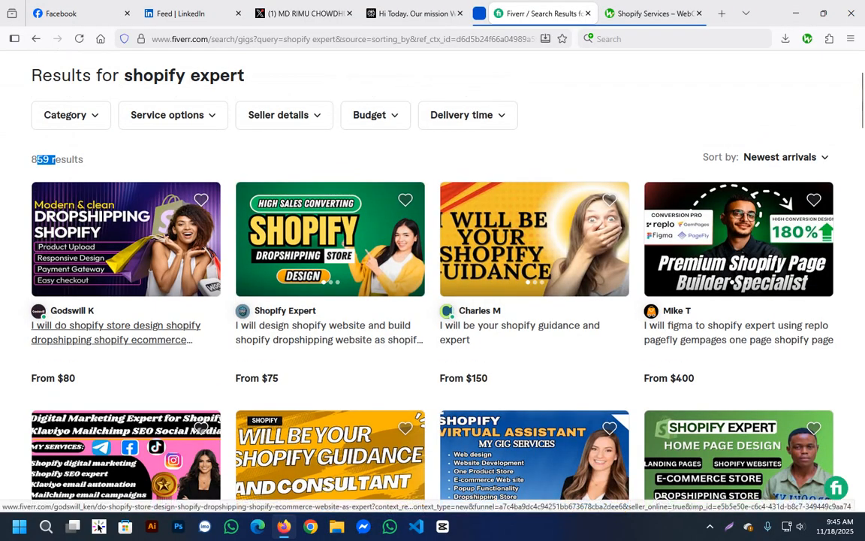
Open the first two gigs of the newest-arrivals results in separate background tabs.
middle_click(115, 333)
scroll(173, 228, "up", 2)
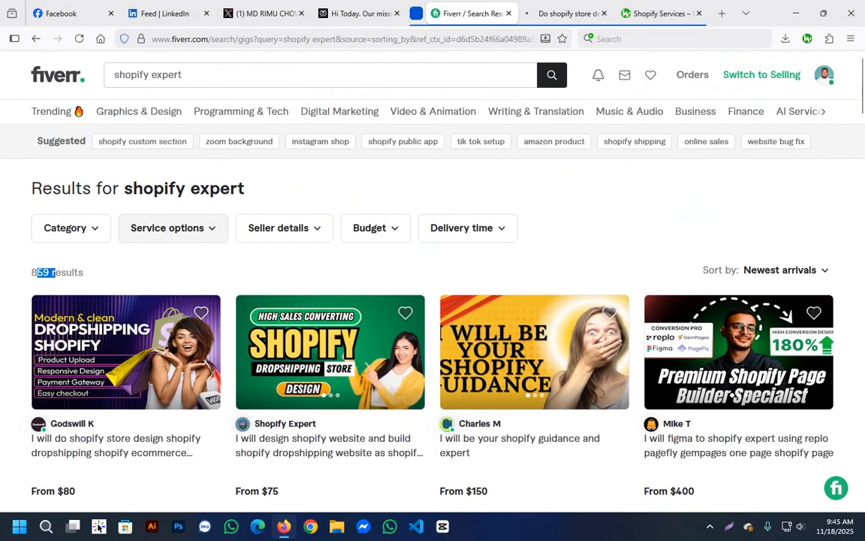
scroll(173, 228, "down", 2)
middle_click(321, 324)
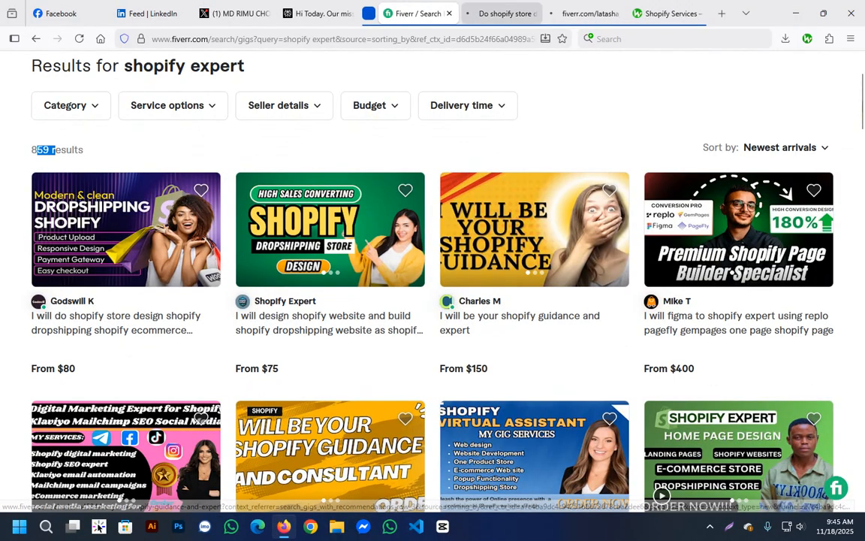
Go to page 4 of the search results and open its first two gigs in background tabs.
scroll(433, 293, "down", 20)
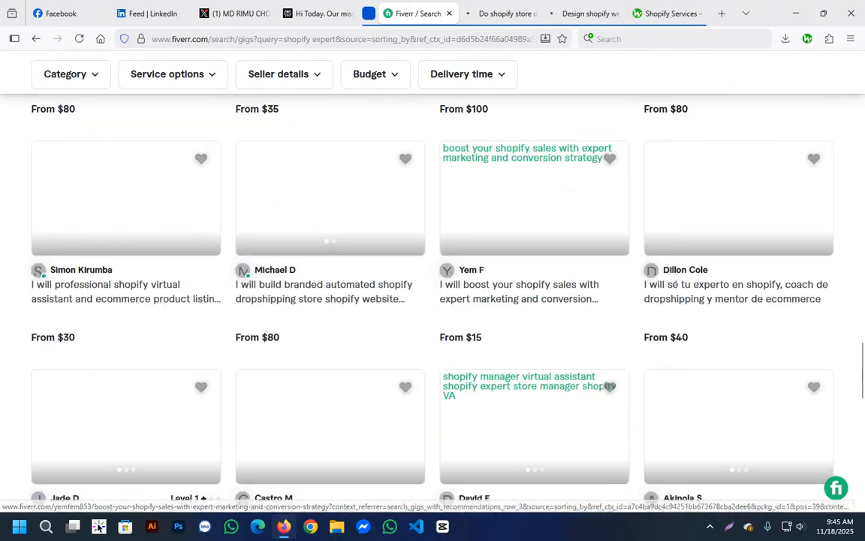
scroll(387, 263, "down", 3)
scroll(387, 263, "up", 3)
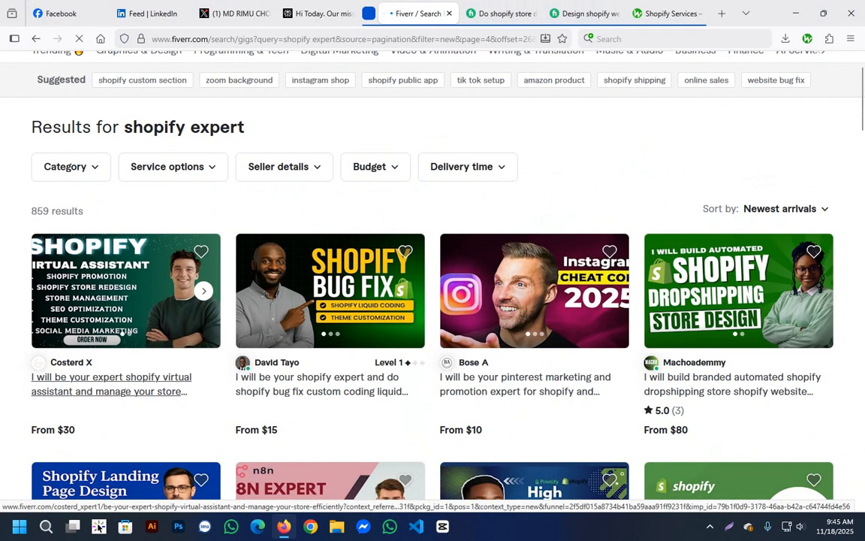
middle_click(111, 384)
middle_click(321, 384)
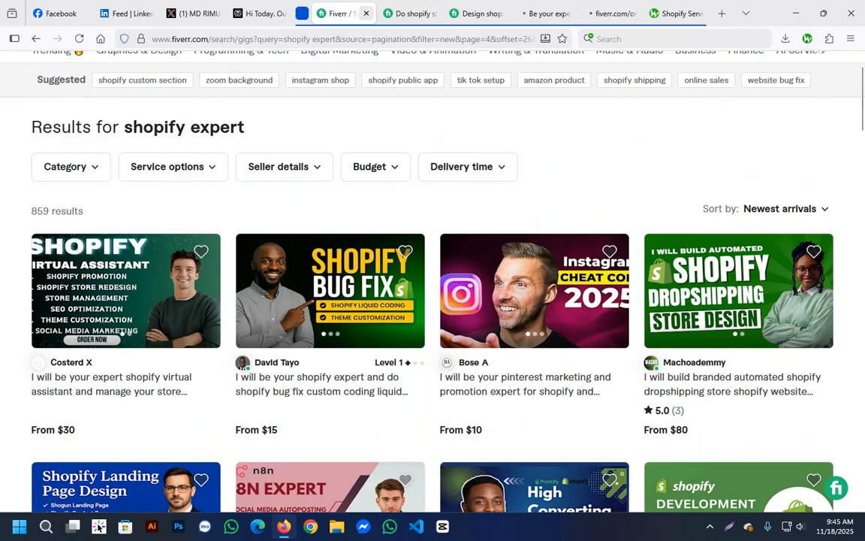
Bring up the opened Shopify dropshipping store design gig and examine the keyword phrases in its title.
key("ctrl+Tab")
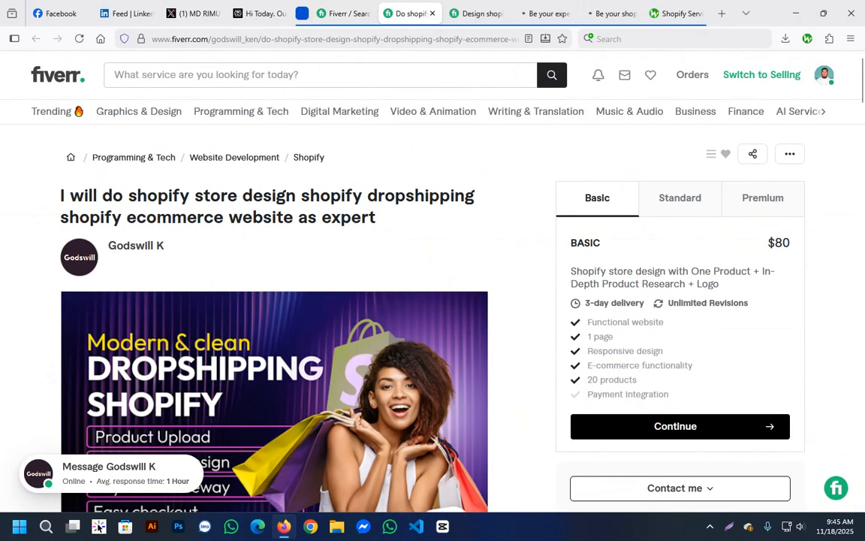
left_click_drag(112, 196, 479, 195)
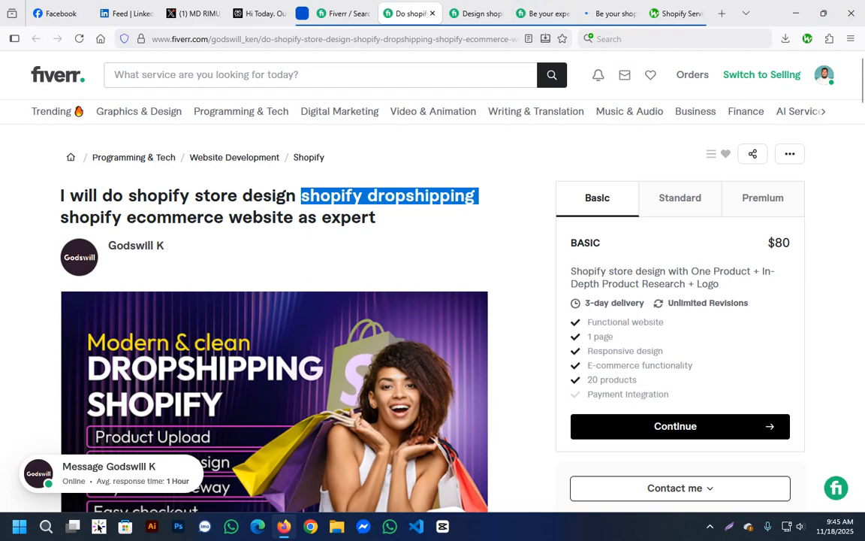
left_click_drag(60, 217, 293, 217)
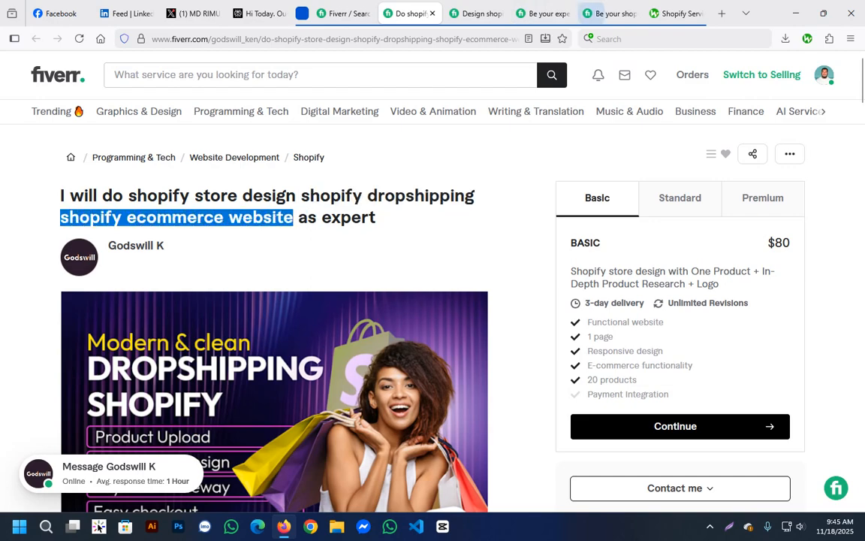
left_click(436, 245)
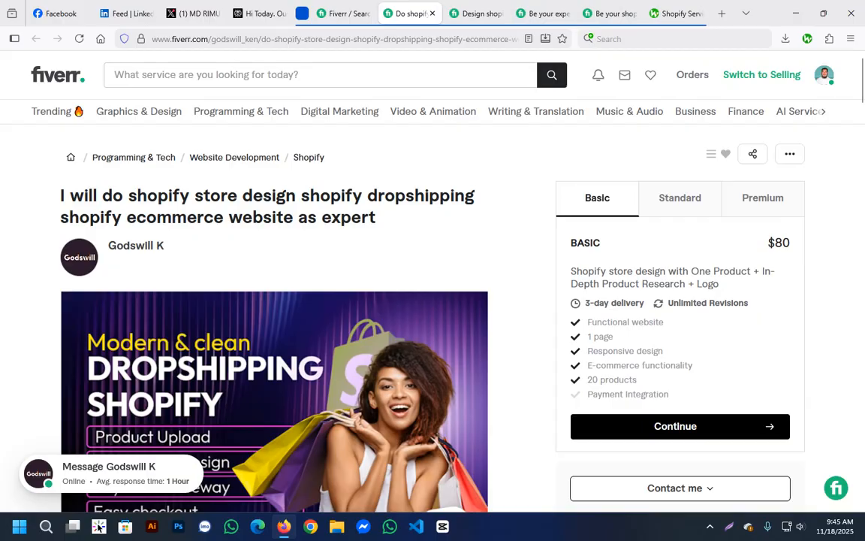
Read the dropshipping store design gig's full title, cover image text and the opening paragraphs of its description.
left_click_drag(136, 195, 377, 218)
left_click(428, 242)
scroll(433, 300, "down", 2)
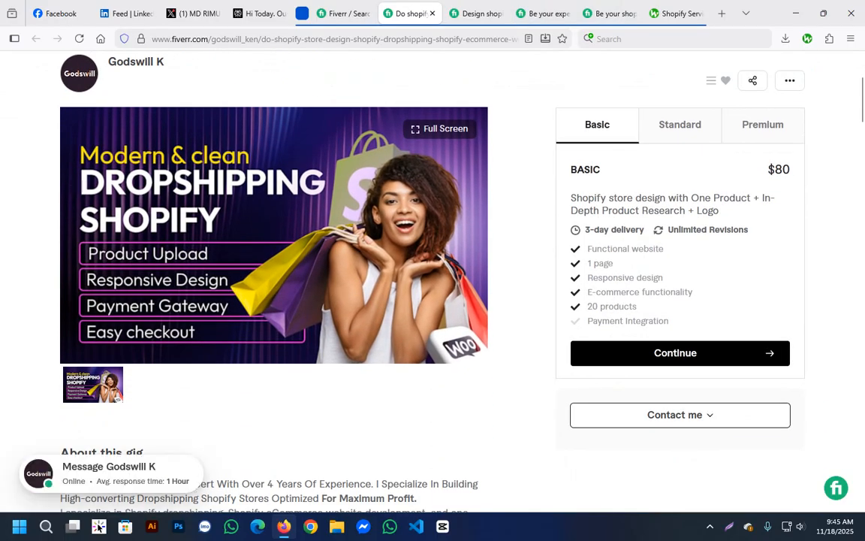
scroll(274, 300, "down", 3)
left_click_drag(80, 238, 228, 311)
scroll(273, 300, "down", 1)
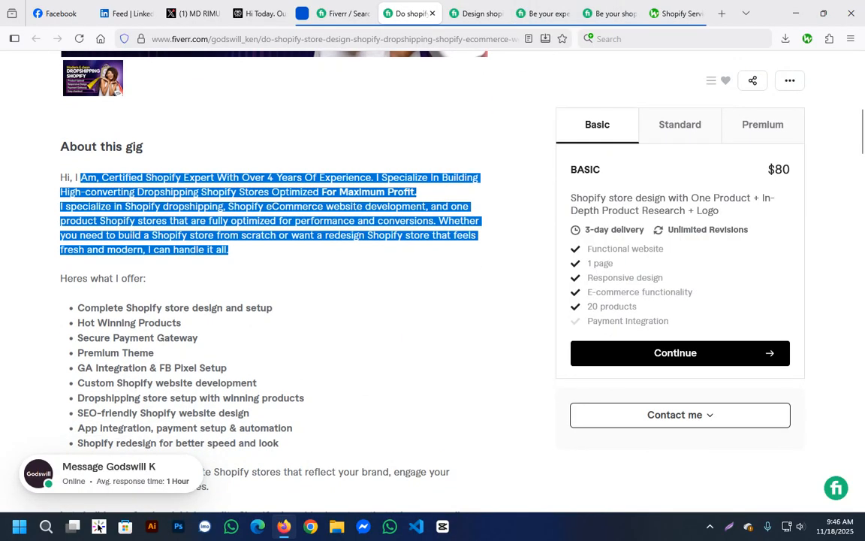
scroll(273, 300, "down", 2)
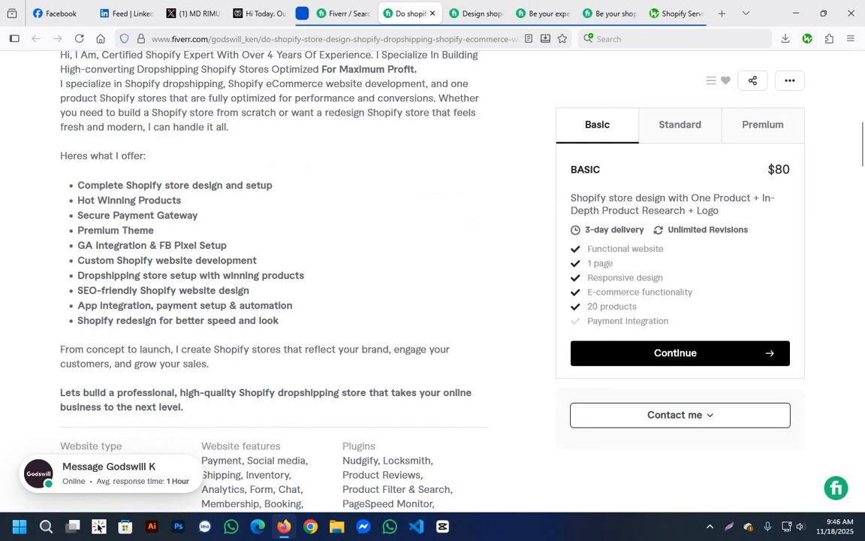
Examine the offered services list and the closing paragraphs of the dropshipping gig's description.
left_click_drag(84, 185, 279, 320)
left_click_drag(103, 349, 187, 364)
scroll(188, 364, "down", 3)
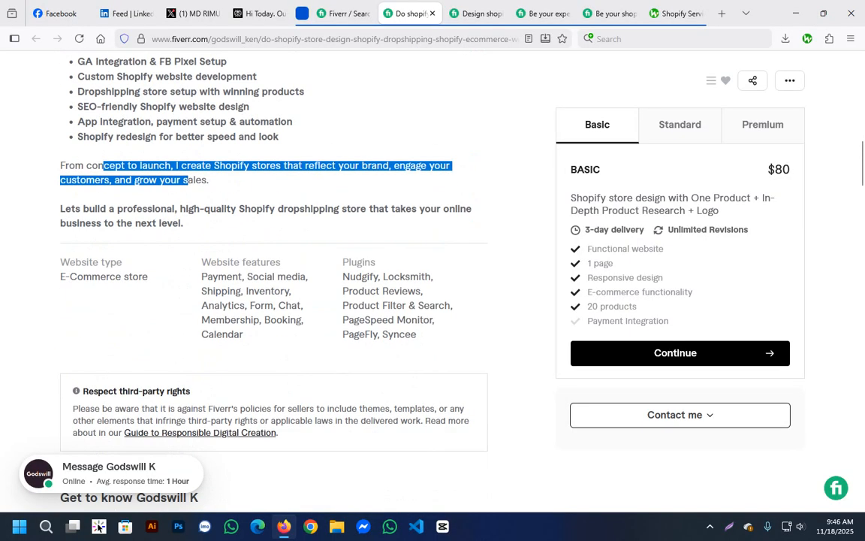
scroll(274, 300, "down", 4)
scroll(273, 301, "up", 3)
left_click_drag(154, 147, 183, 161)
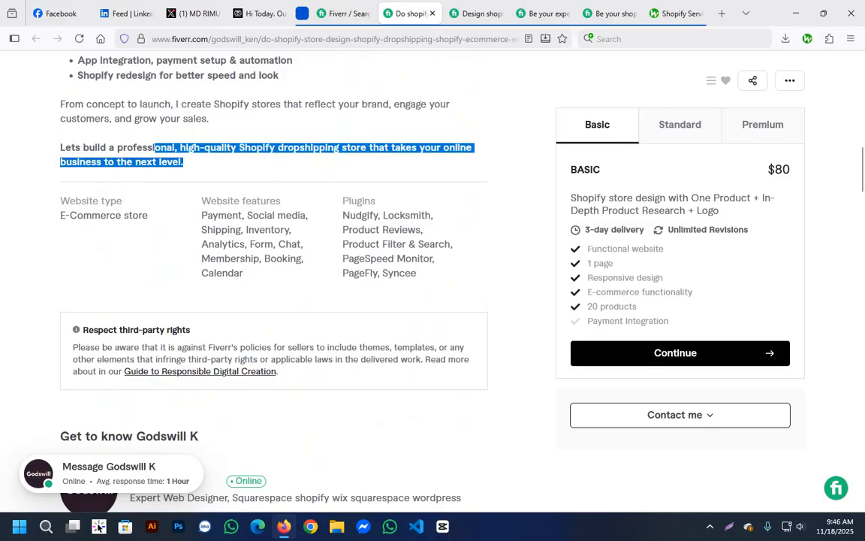
left_click(184, 161)
Look through the dropshipping gig's seller profile, portfolio, package comparison, FAQ and related tags.
scroll(273, 301, "down", 5)
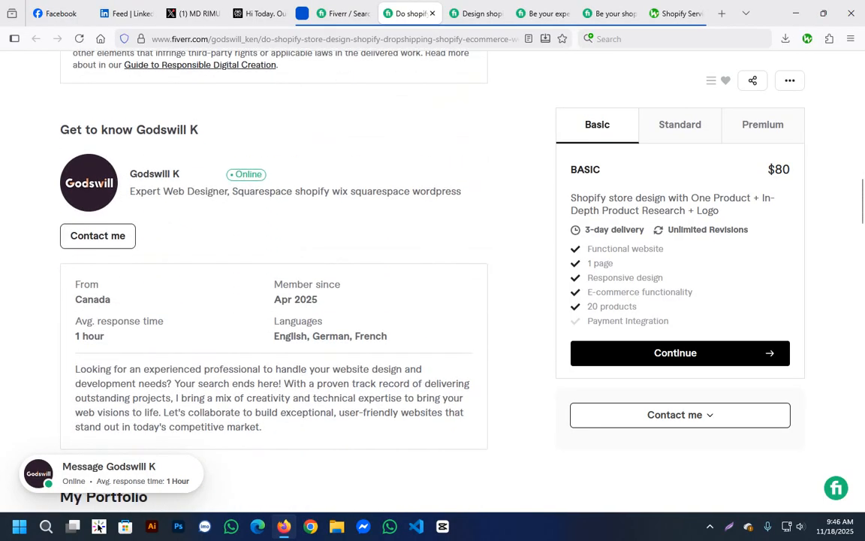
scroll(273, 300, "down", 2)
scroll(274, 300, "up", 2)
scroll(274, 301, "down", 11)
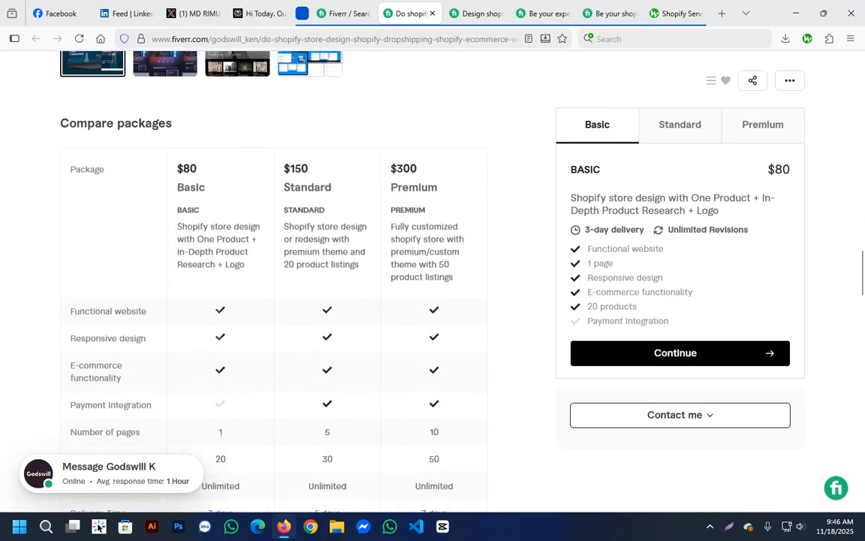
scroll(274, 300, "up", 4)
scroll(273, 301, "down", 6)
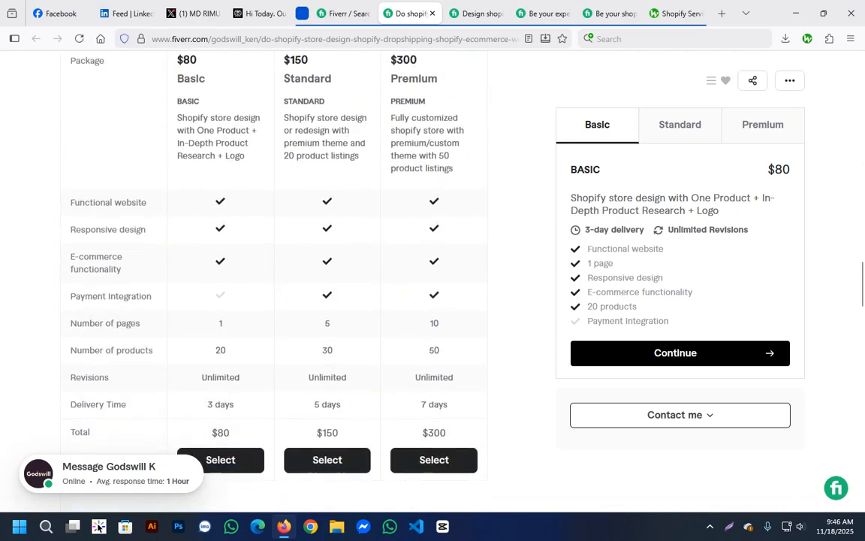
scroll(273, 300, "down", 10)
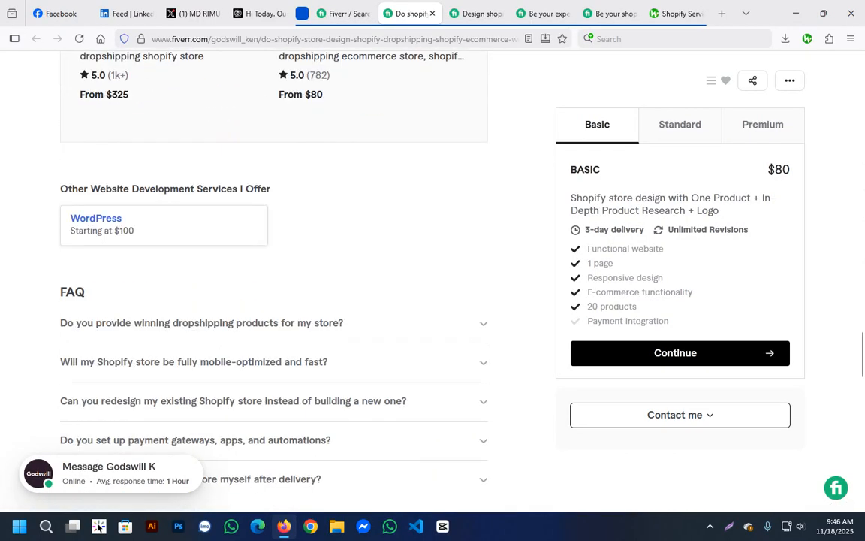
scroll(101, 270, "down", 5)
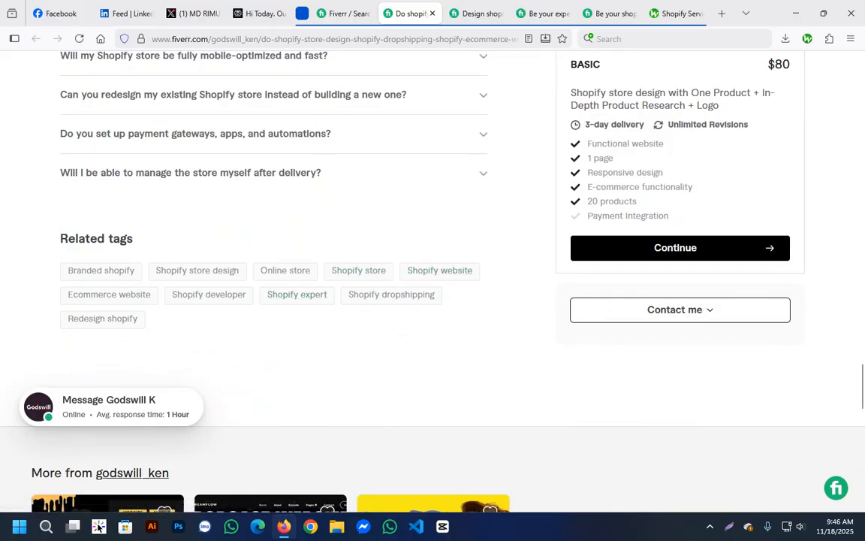
Bring up the opened Shopify website design gig and examine its title keywords and cover image.
key("ctrl+Tab")
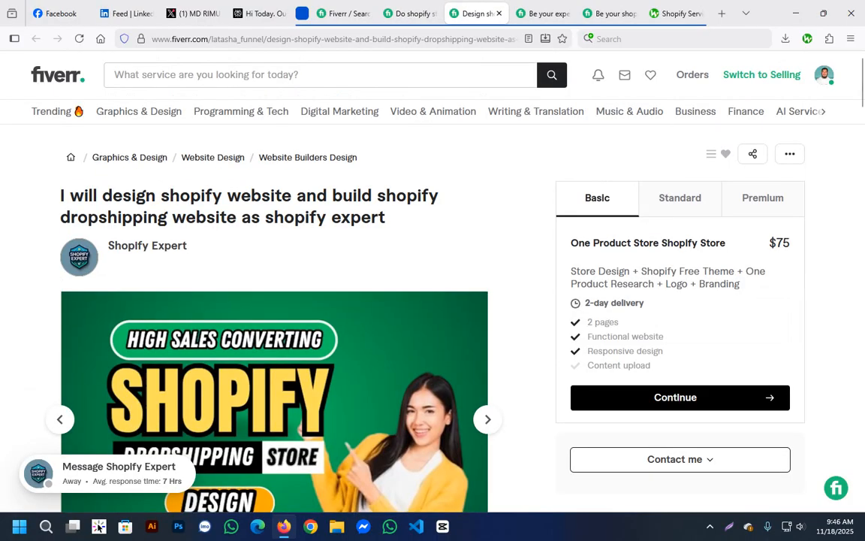
left_click_drag(102, 196, 390, 217)
left_click(396, 244)
scroll(396, 248, "down", 2)
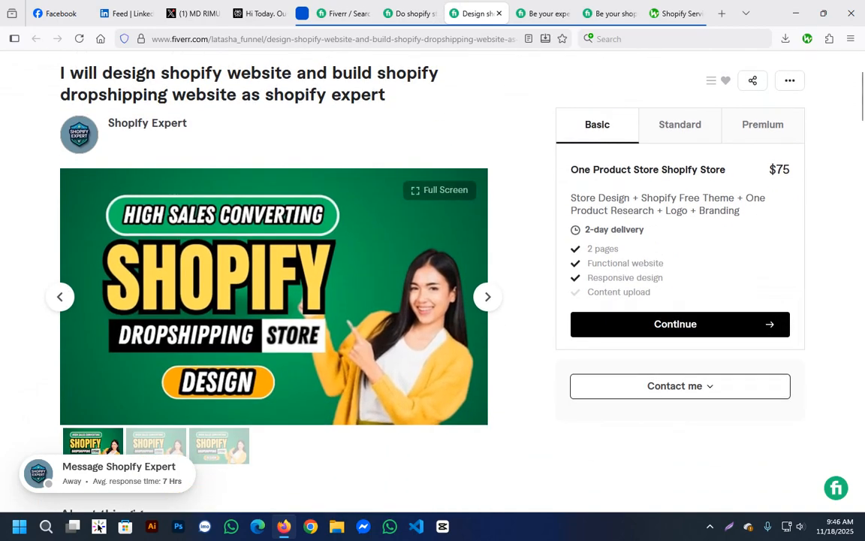
scroll(433, 286, "down", 2)
scroll(274, 285, "down", 2)
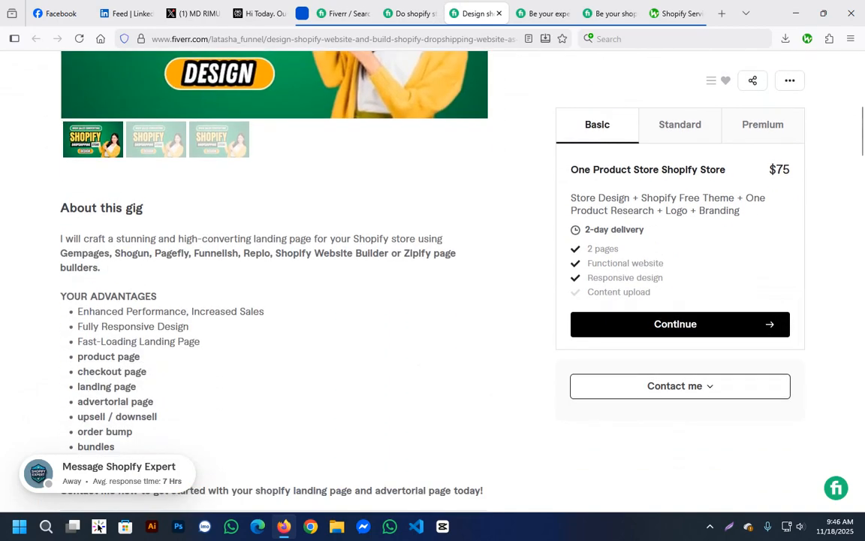
Read the Shopify website design gig's description, including its advantages list and the page builders it names.
left_click_drag(93, 208, 160, 418)
scroll(161, 418, "down", 4)
left_click(274, 196)
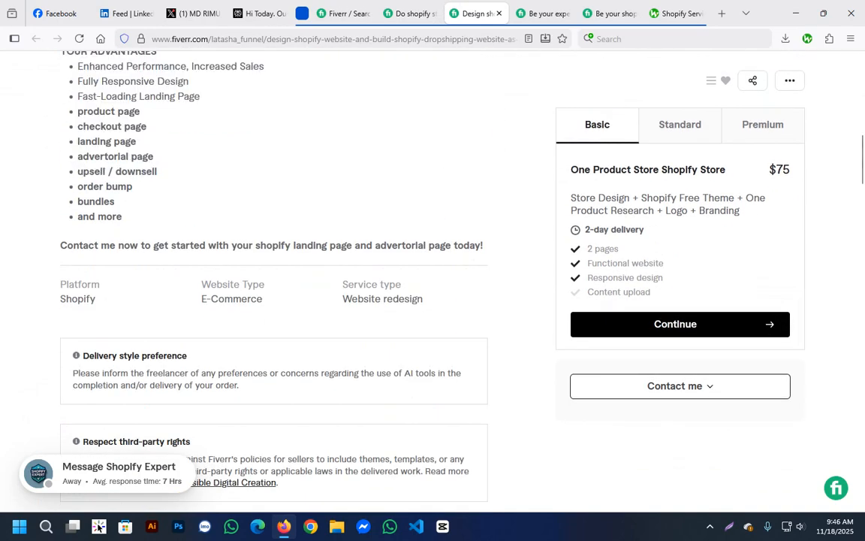
scroll(274, 285, "up", 2)
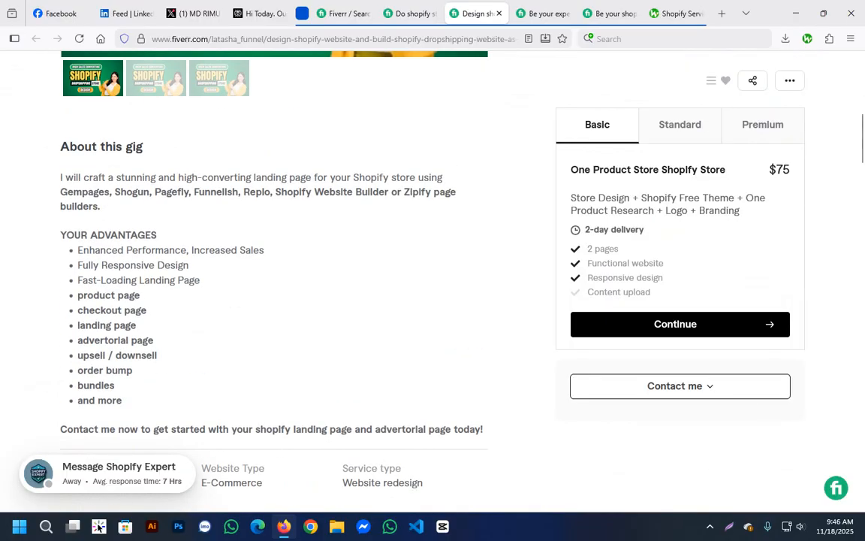
left_click_drag(153, 192, 305, 192)
scroll(274, 286, "down", 3)
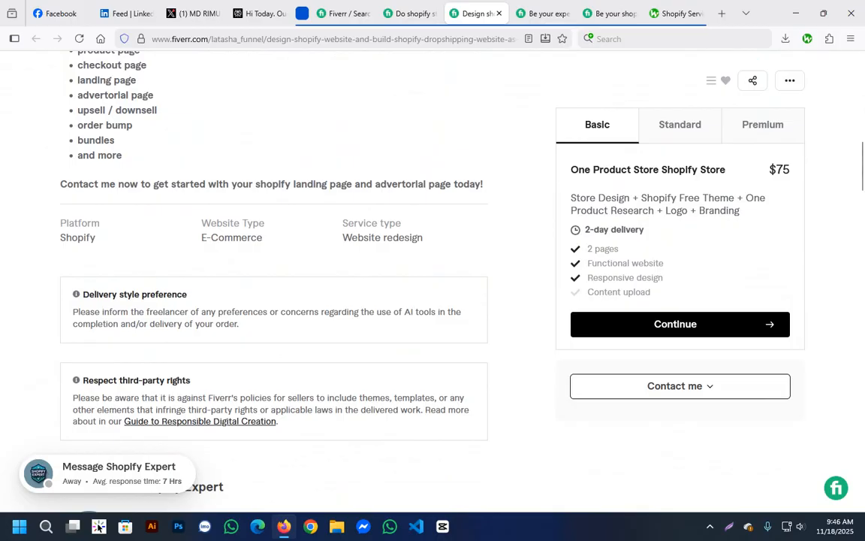
Look through the website design gig's portfolio and package comparison, and examine its related tags.
scroll(275, 285, "down", 10)
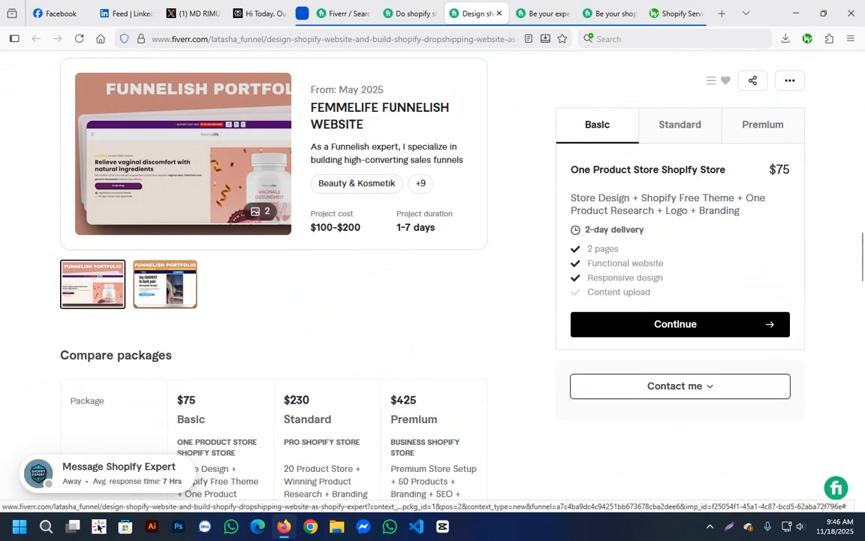
scroll(274, 286, "down", 3)
scroll(274, 286, "down", 6)
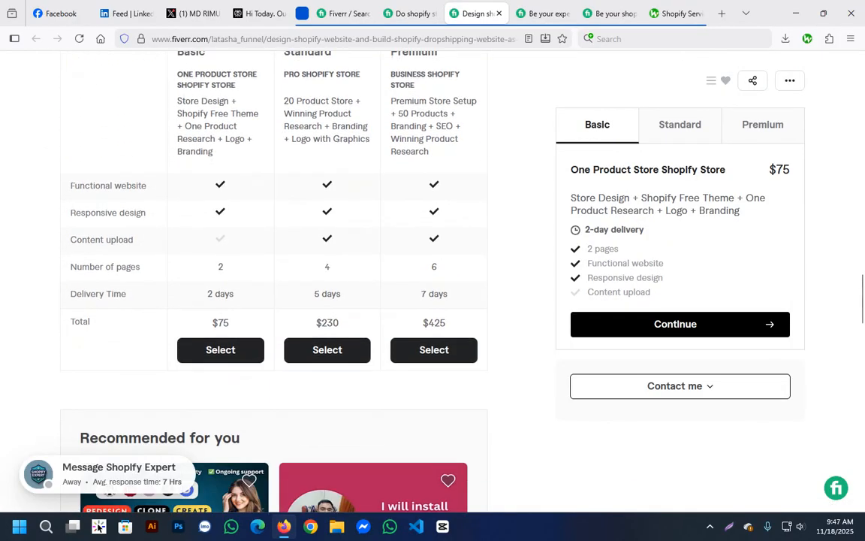
scroll(279, 430, "down", 2)
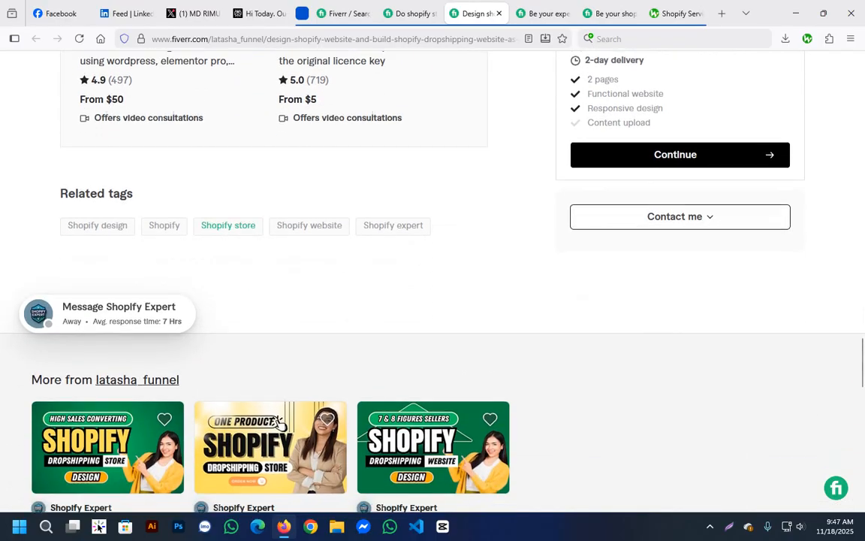
scroll(279, 430, "up", 1)
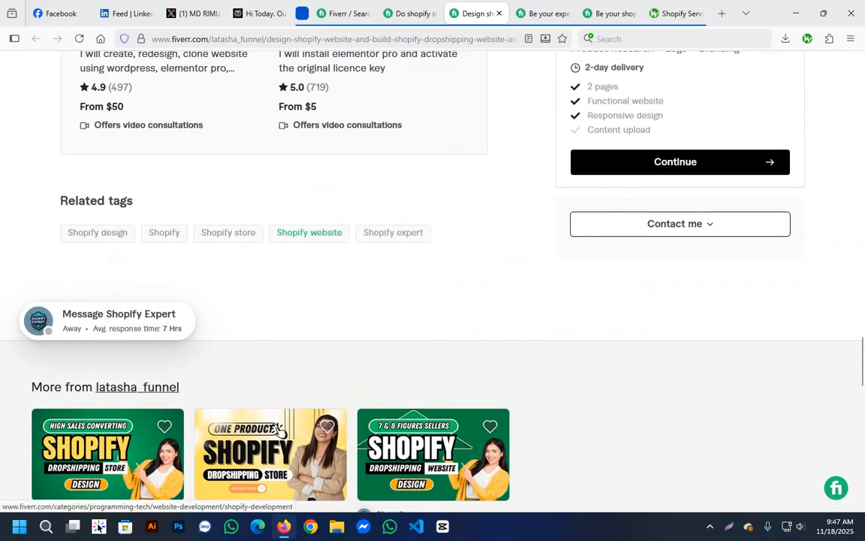
left_click_drag(426, 233, 64, 233)
left_click(225, 274)
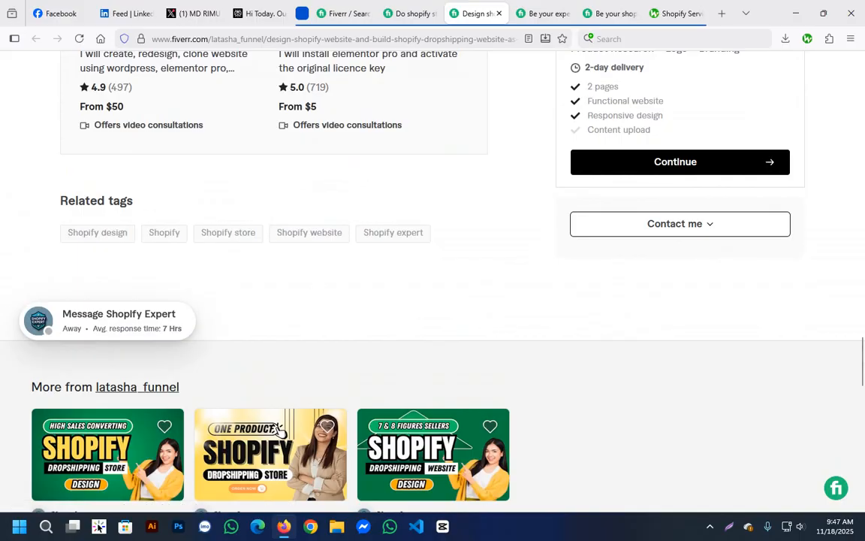
scroll(279, 429, "up", 3)
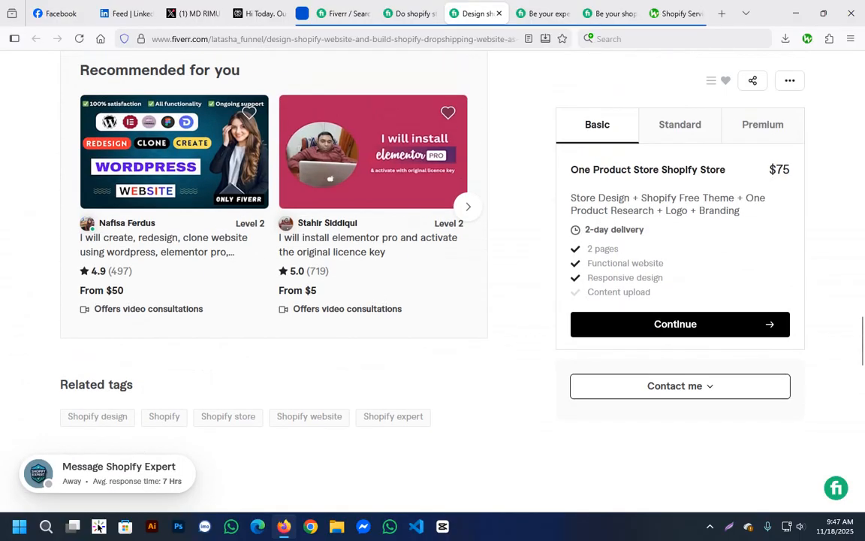
Bring up the opened Shopify virtual assistant gig and examine the keyword phrases in its title.
key("ctrl+Tab")
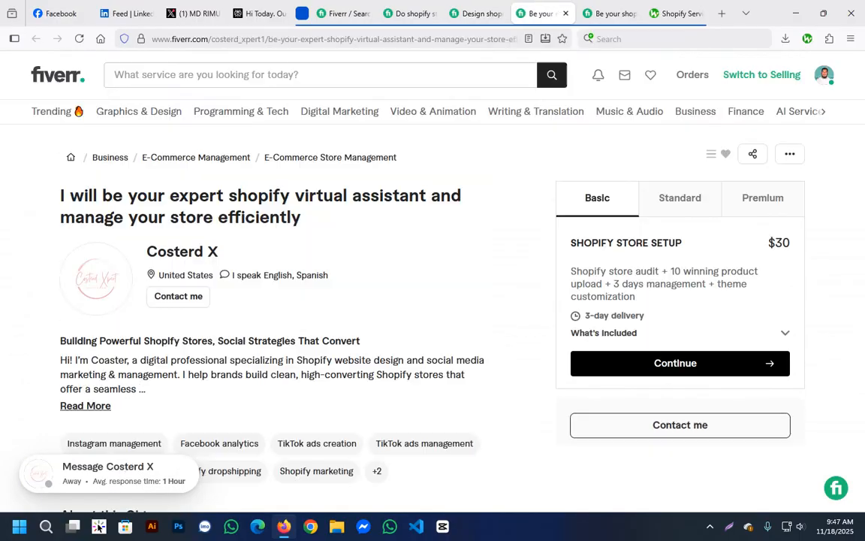
left_click_drag(129, 195, 301, 218)
left_click(301, 217)
scroll(389, 255, "down", 2)
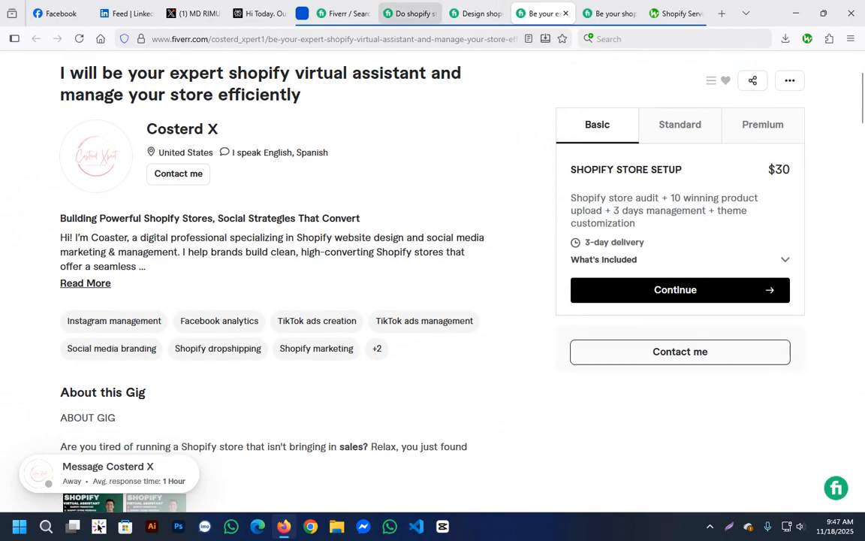
Check the virtual assistant gig's listing in the shopify expert search results and return to its gig page.
left_click(346, 13)
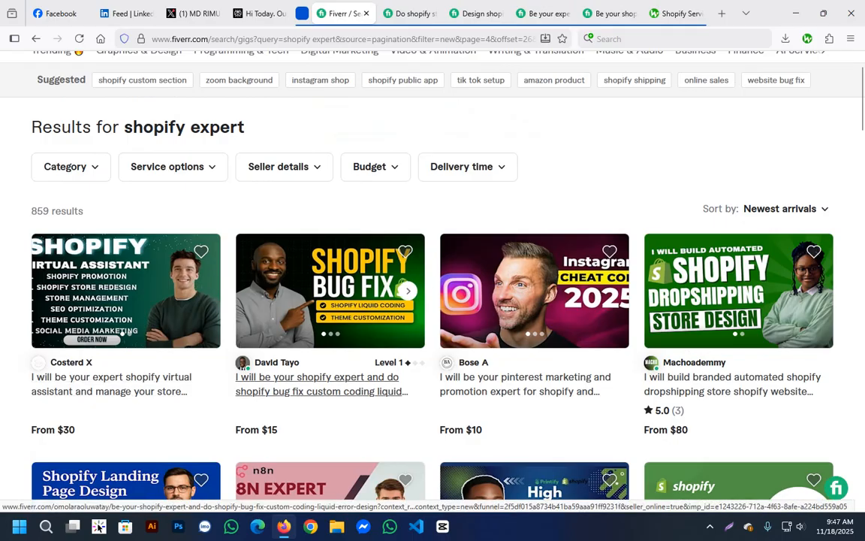
key("ctrl+Tab")
key("ctrl+Tab")
key("ctrl+Tab")
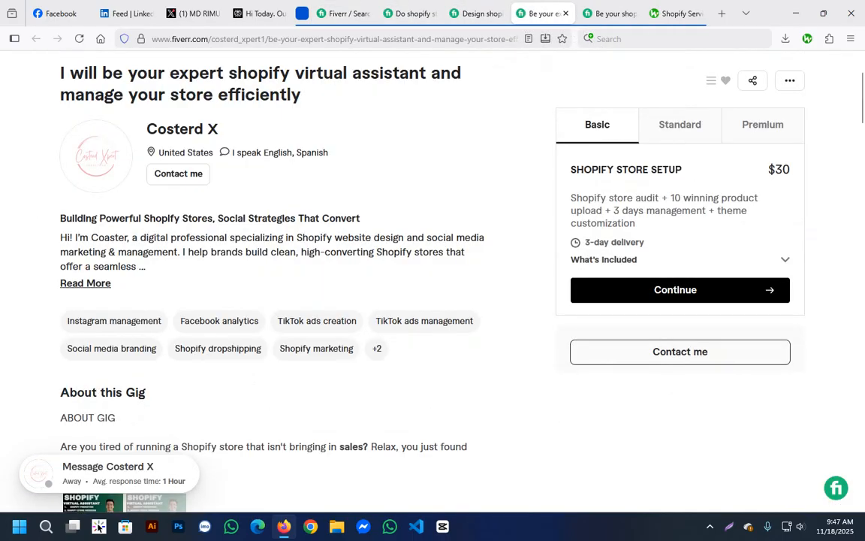
Re-read the virtual assistant gig's full title and examine the seller's introduction below it.
scroll(432, 281, "down", 3)
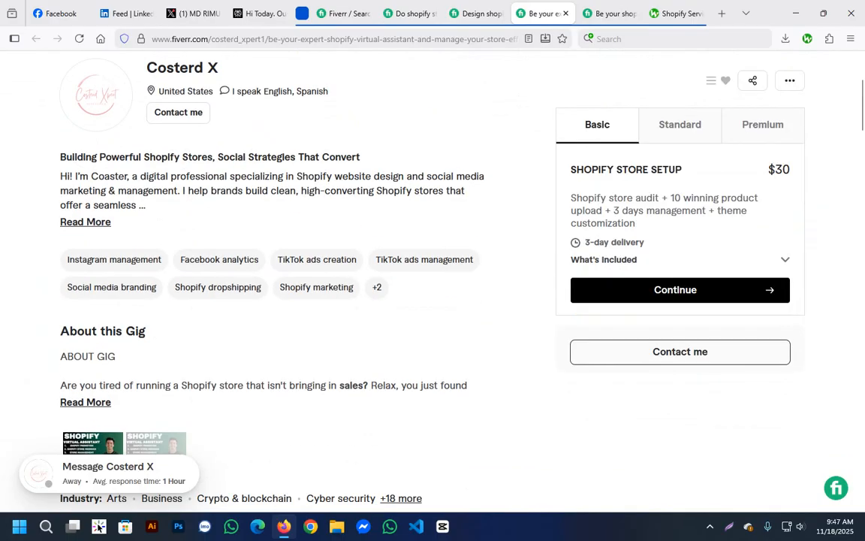
scroll(432, 281, "up", 3)
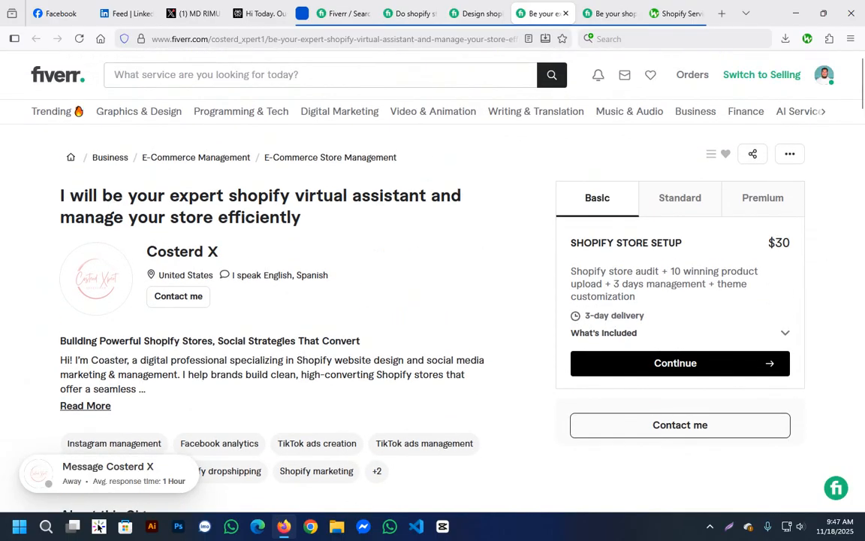
left_click_drag(70, 197, 302, 218)
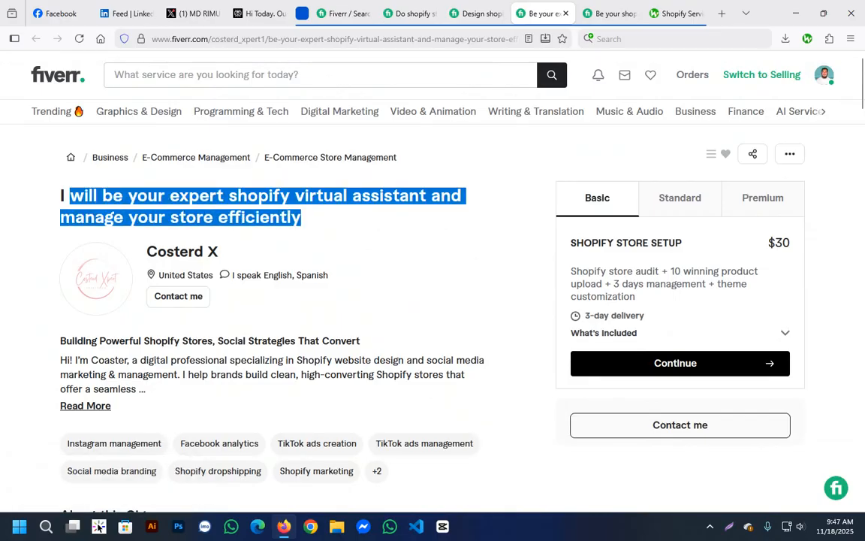
scroll(302, 281, "down", 2)
scroll(302, 281, "down", 2)
scroll(302, 281, "up", 4)
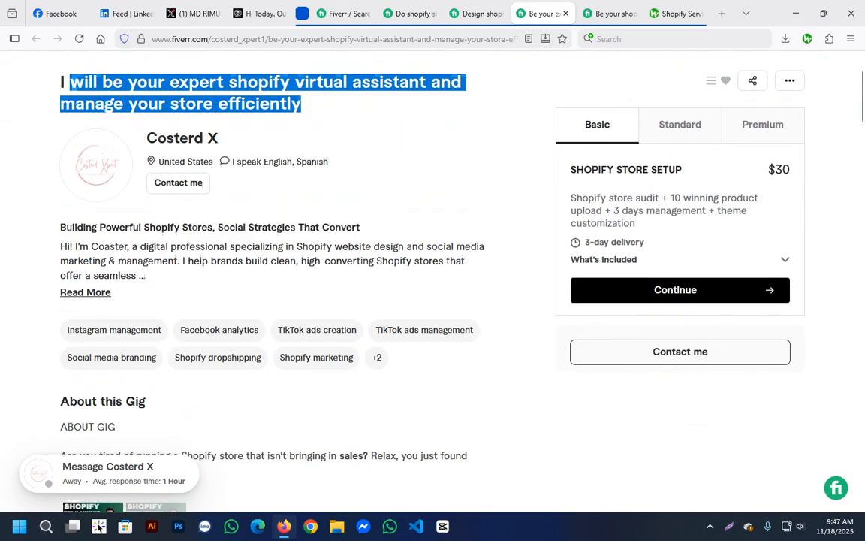
scroll(302, 281, "down", 2)
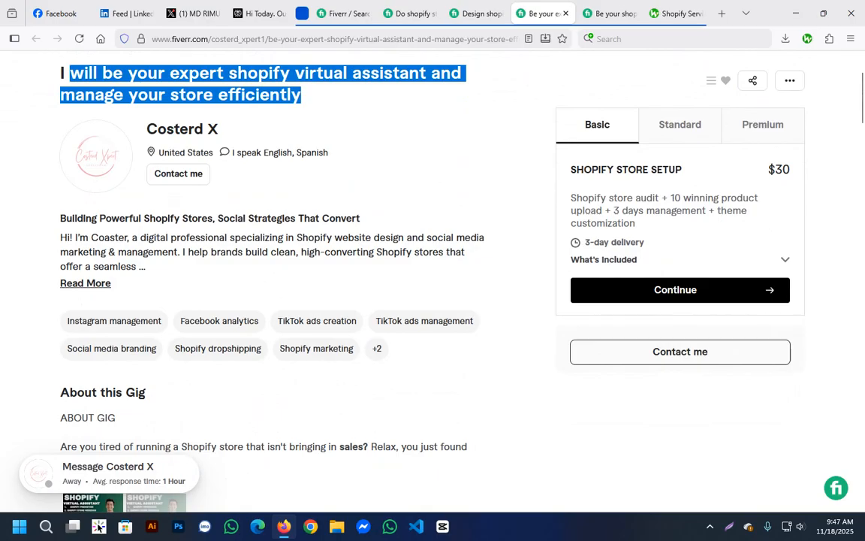
left_click_drag(71, 237, 139, 267)
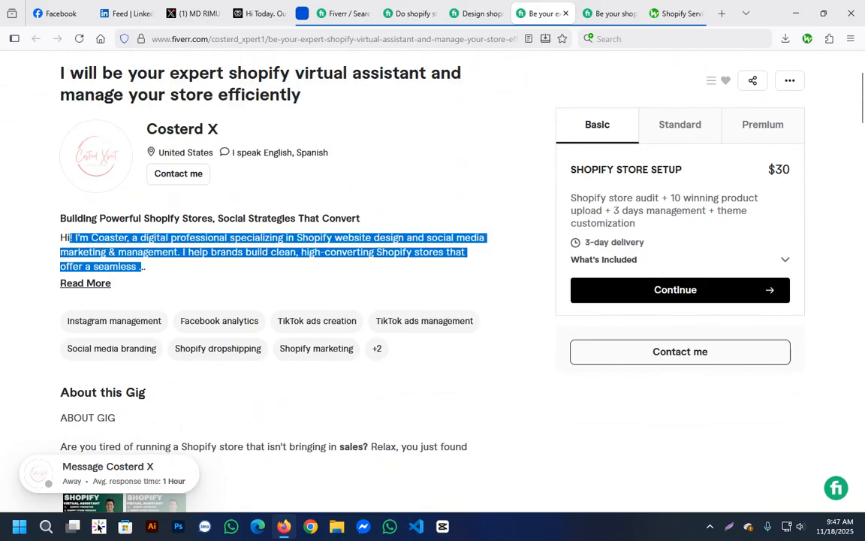
Expand the seller's introduction on the virtual assistant gig and look through its gig details, portfolio and packages.
left_click(85, 283)
scroll(85, 284, "down", 3)
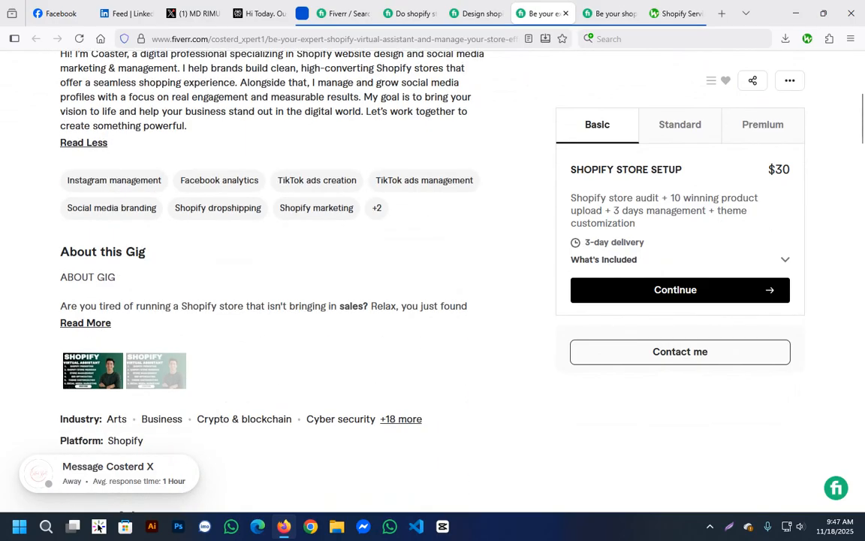
scroll(301, 285, "down", 3)
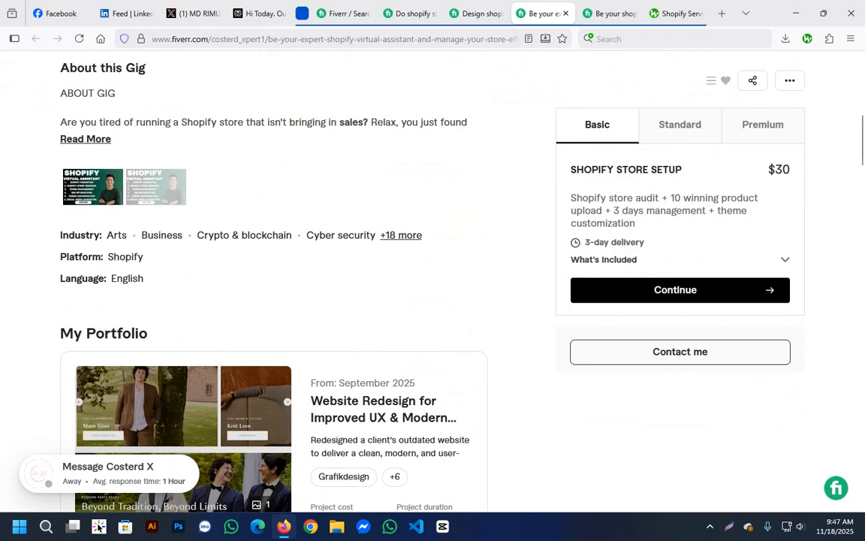
scroll(301, 286, "down", 12)
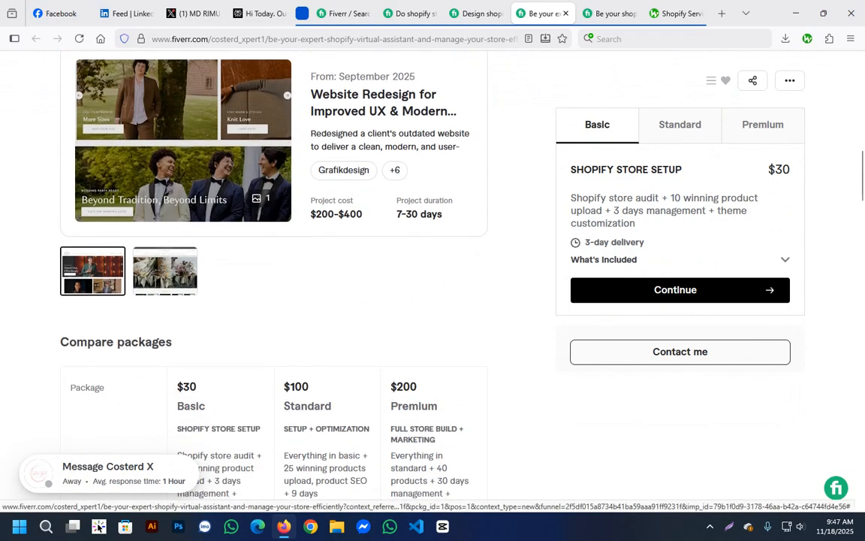
Compare the virtual assistant gig's packages, look through its FAQ and related tags, and return to its title.
scroll(301, 285, "up", 5)
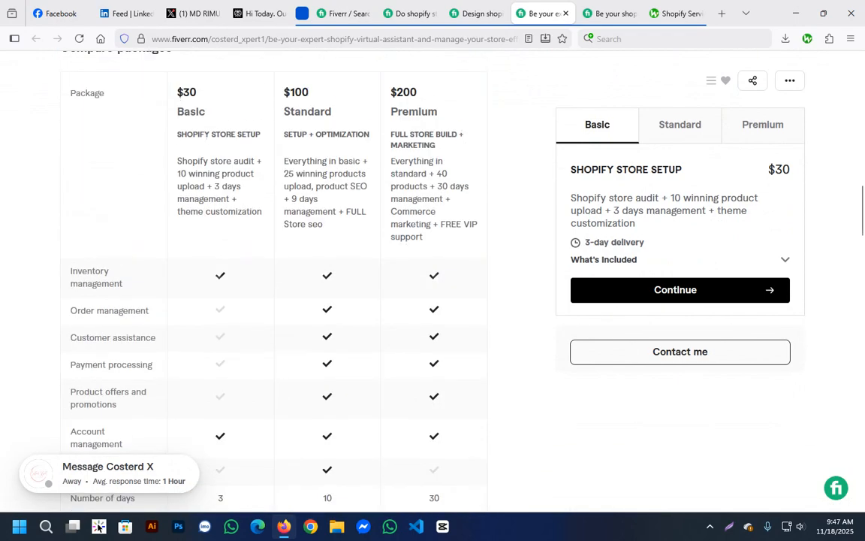
scroll(300, 285, "down", 6)
scroll(364, 225, "down", 3)
scroll(364, 225, "up", 6)
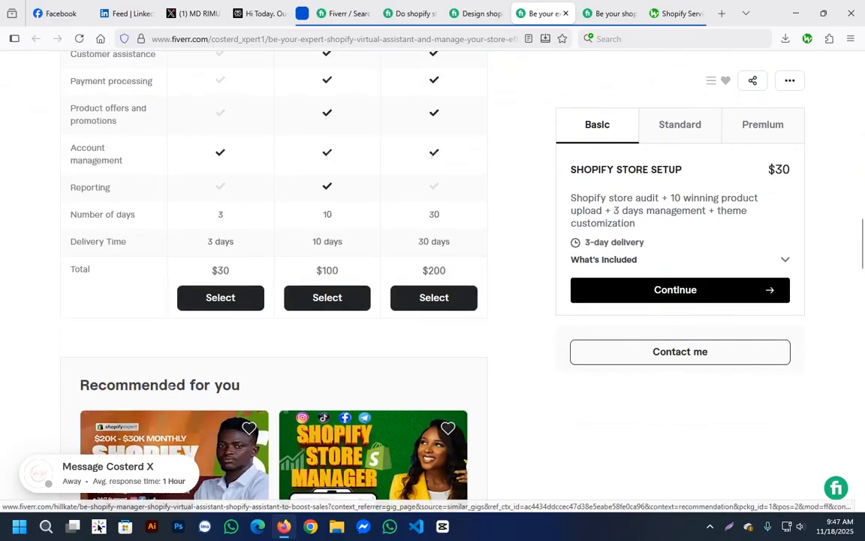
scroll(364, 225, "down", 7)
scroll(365, 225, "down", 8)
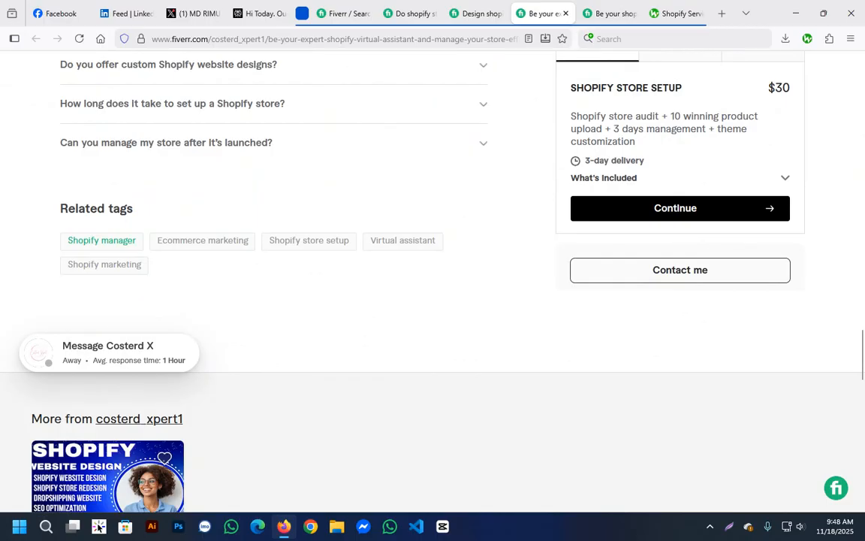
scroll(105, 265, "up", 10)
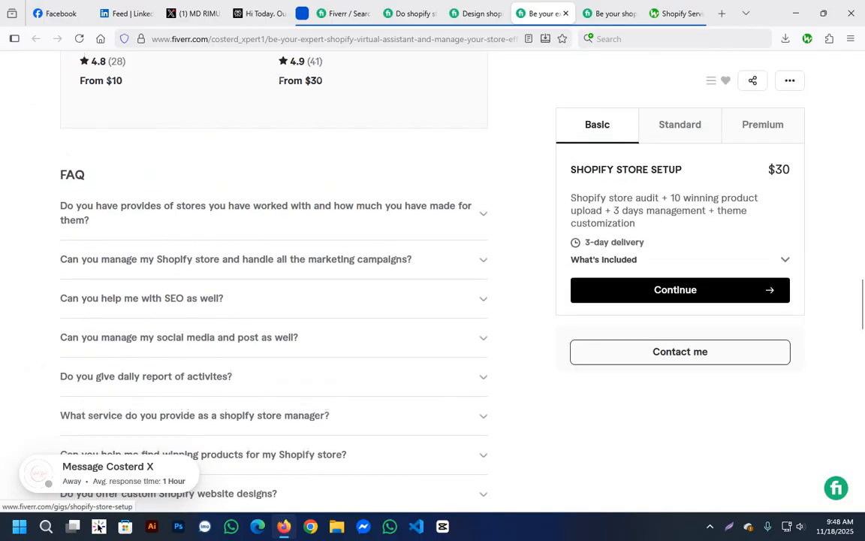
scroll(364, 263, "up", 10)
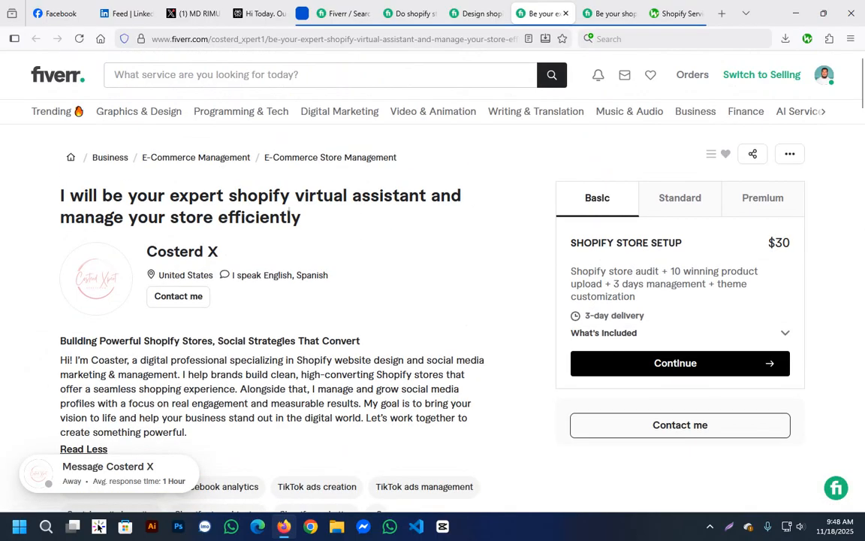
Bring up the Shopify dropshipping website gig again and look over its related tags, title, image and description.
key("ctrl+shift+Tab")
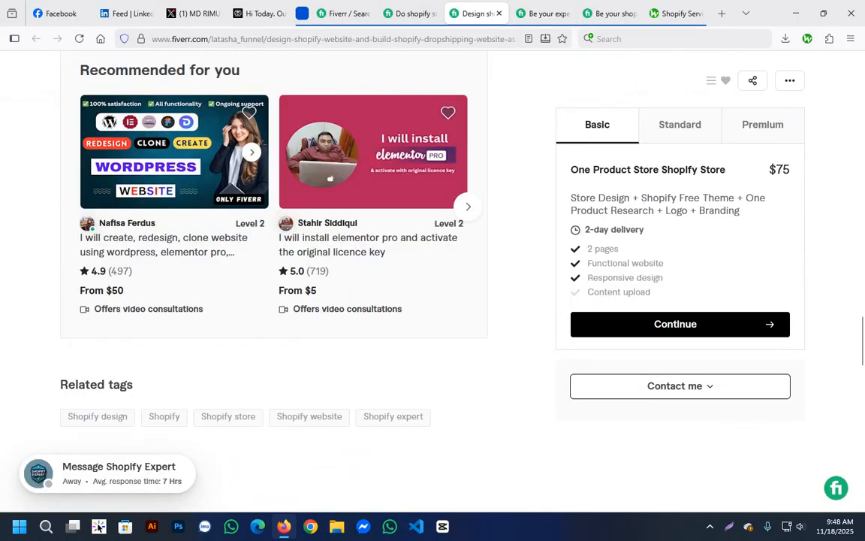
scroll(275, 285, "up", 10)
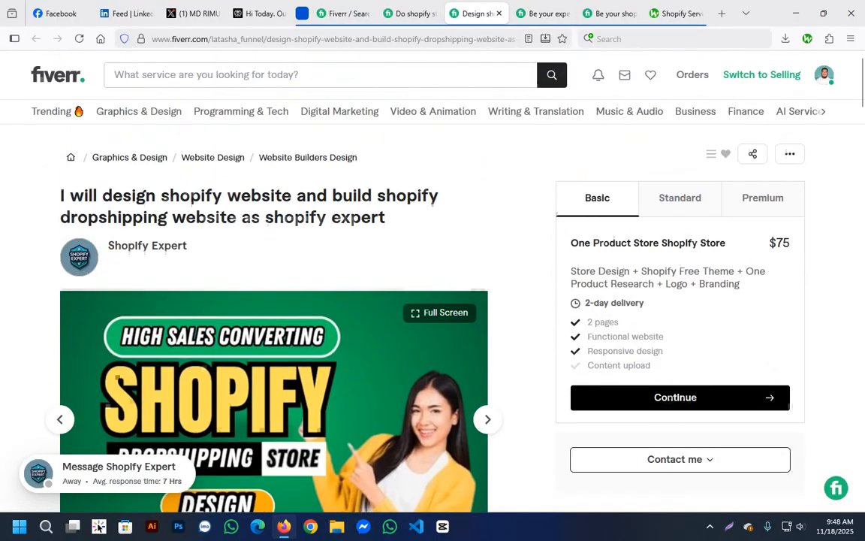
scroll(275, 285, "down", 4)
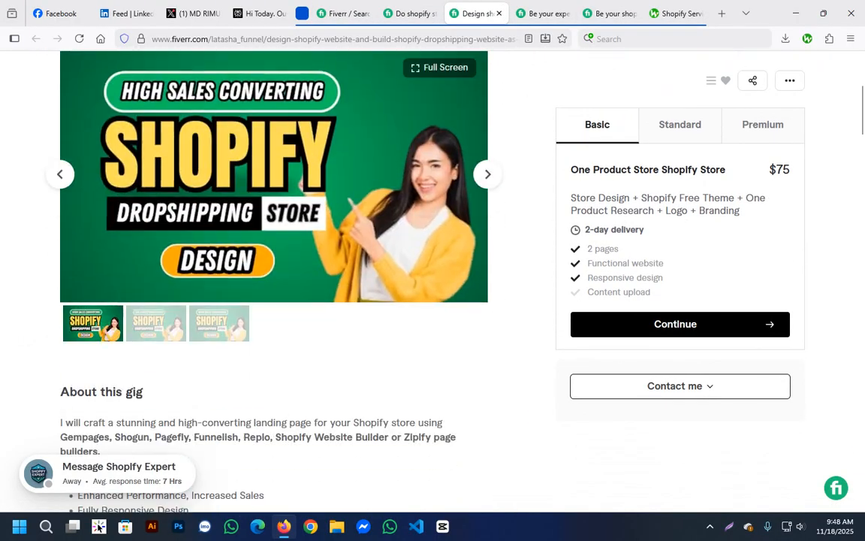
scroll(274, 286, "down", 2)
Return to the virtual assistant gig and re-read its title and the seller's introduction.
key("ctrl+Tab")
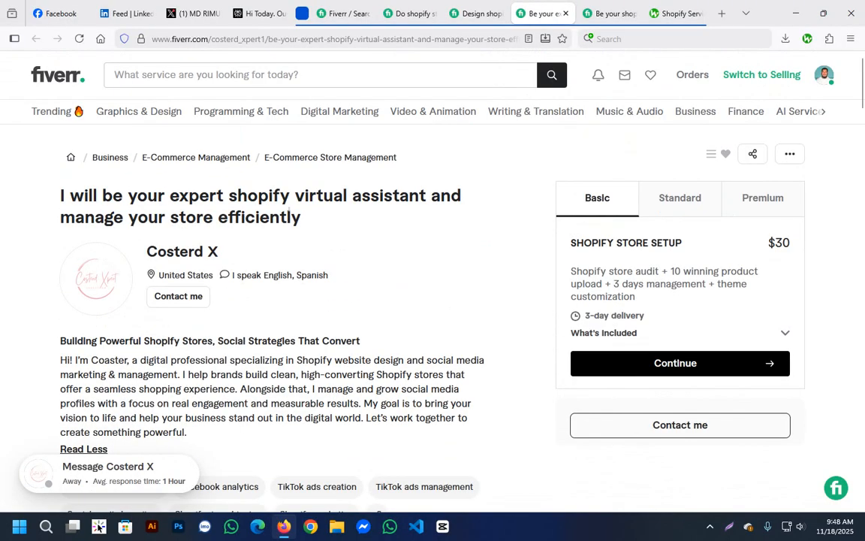
left_click_drag(69, 195, 301, 217)
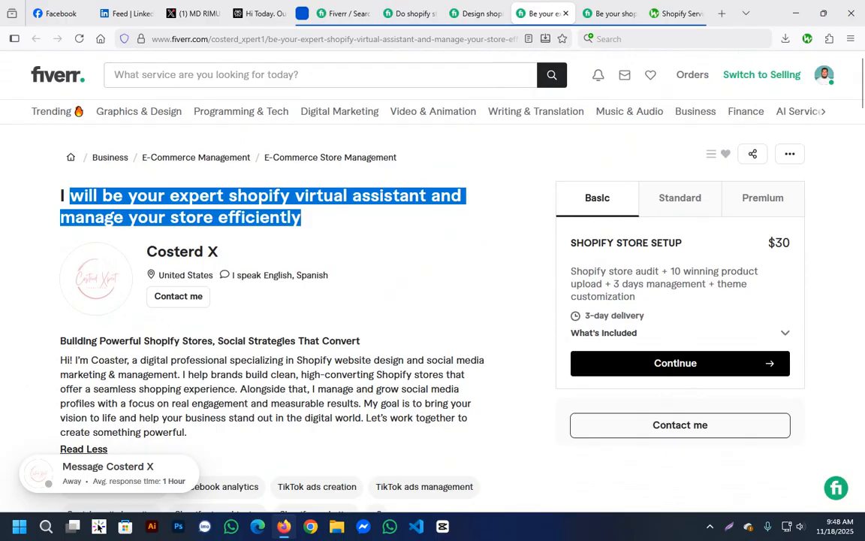
scroll(301, 226, "down", 2)
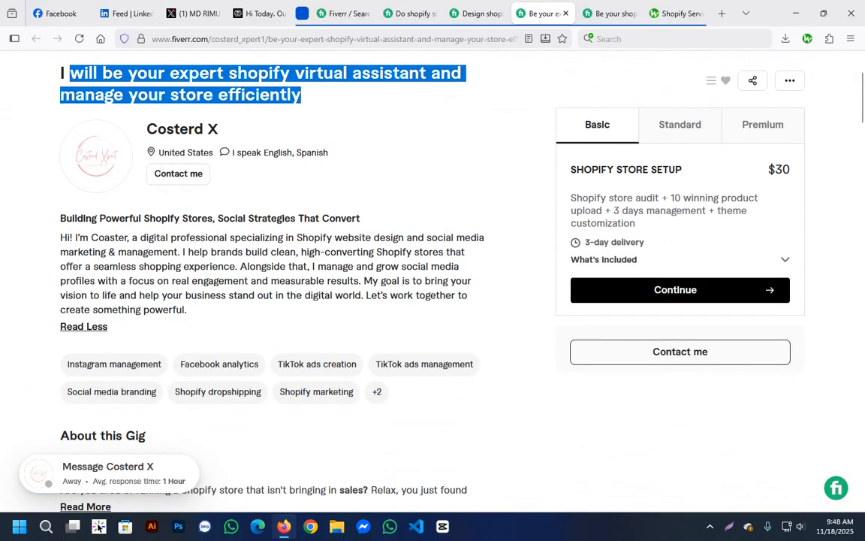
left_click_drag(66, 218, 196, 363)
left_click(239, 69)
left_click_drag(80, 237, 183, 310)
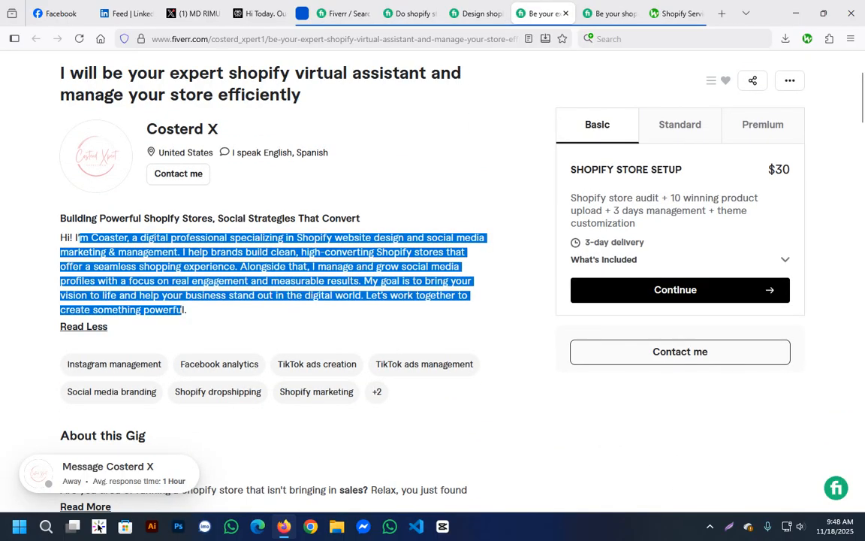
Expand the virtual assistant gig's full description and read through its pitch, service list and free offer.
scroll(183, 309, "down", 3)
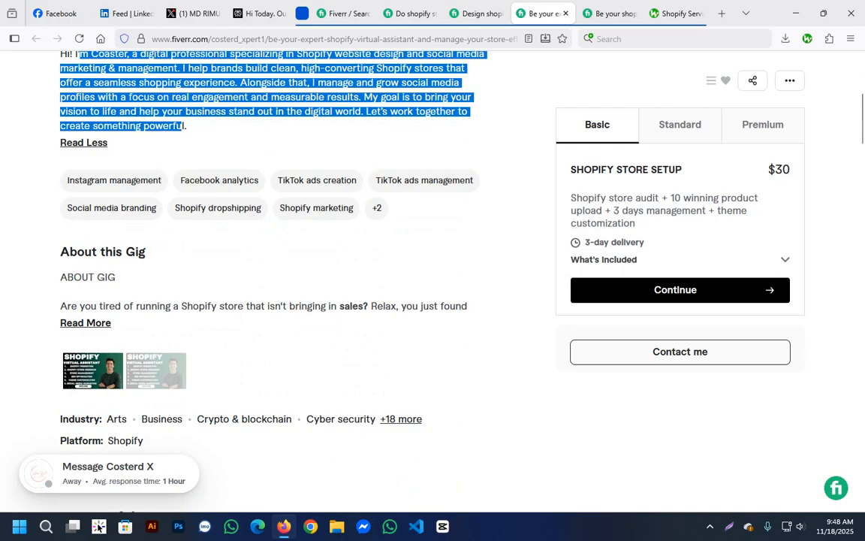
left_click(85, 322)
scroll(85, 322, "down", 3)
left_click_drag(71, 183, 180, 400)
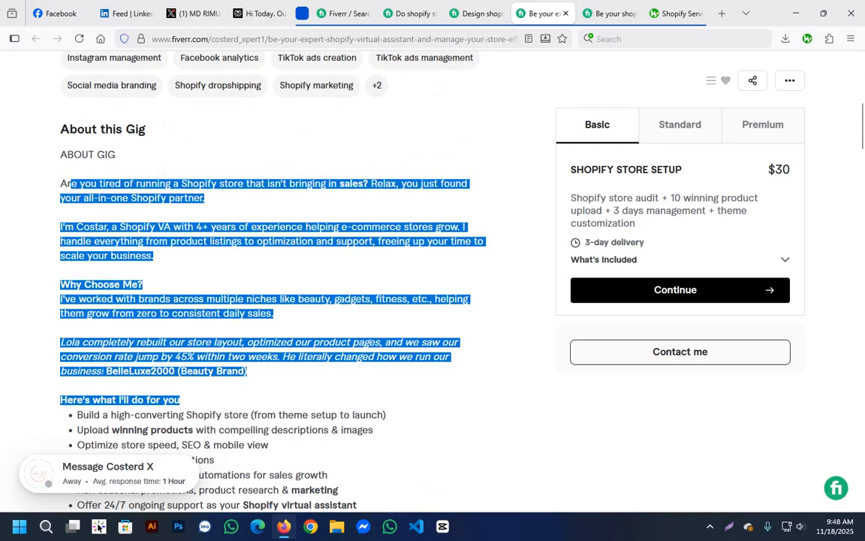
scroll(274, 281, "down", 5)
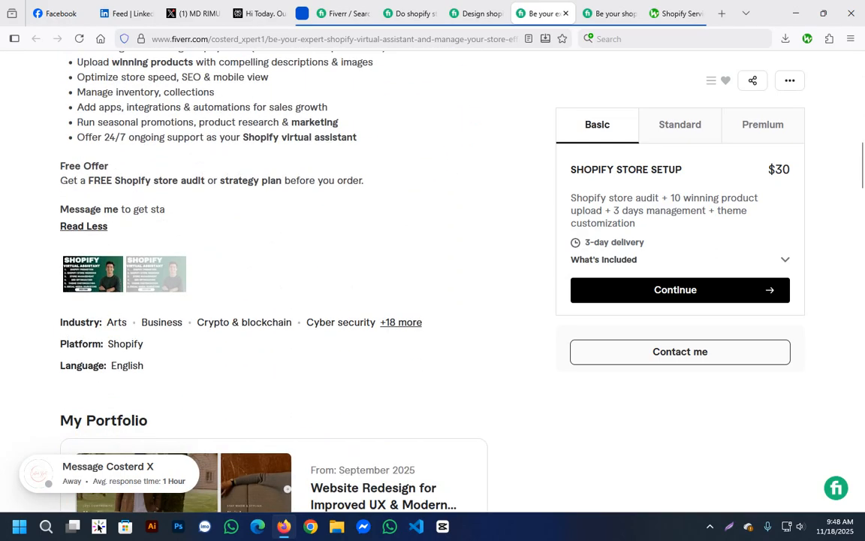
scroll(289, 212, "up", 10)
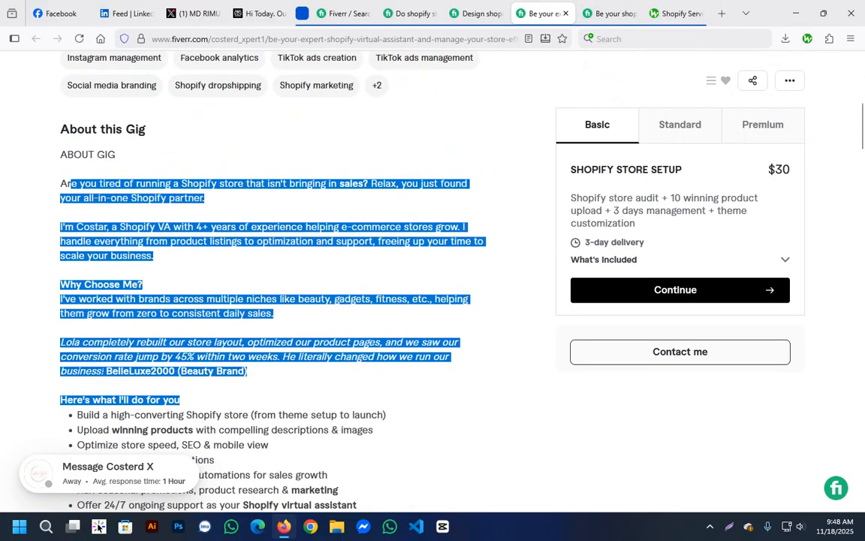
Bring up the opened Shopify bug fix gig and examine the keyword phrases in its title.
key("ctrl+Tab")
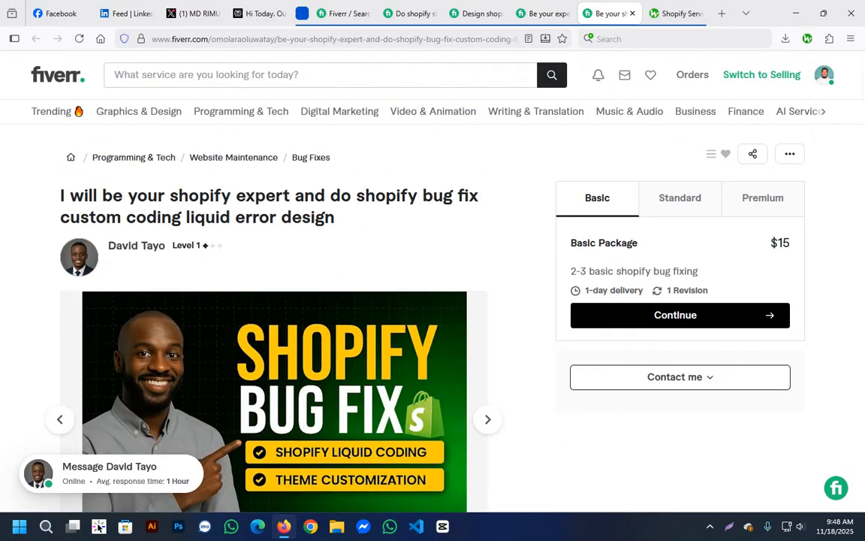
left_click_drag(60, 196, 337, 218)
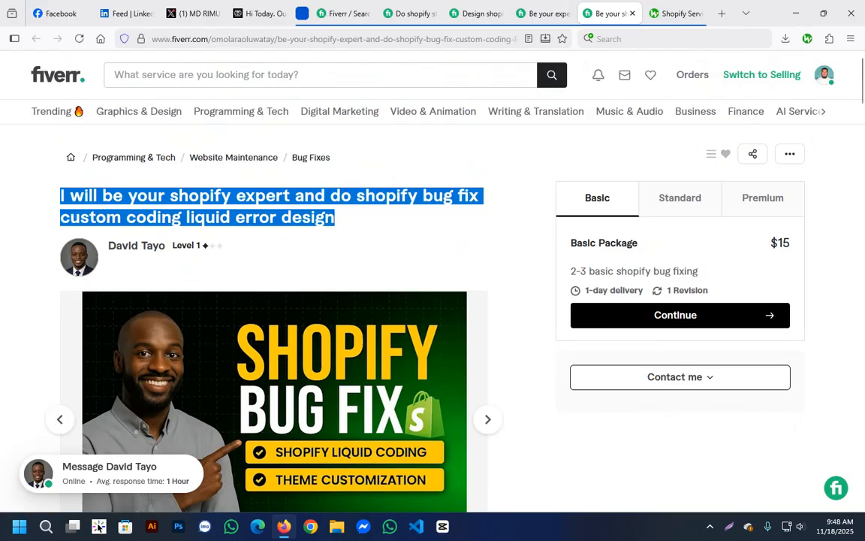
left_click(360, 250)
Read the bug fix gig's description and its What You'll Get list for service keywords.
scroll(361, 250, "down", 5)
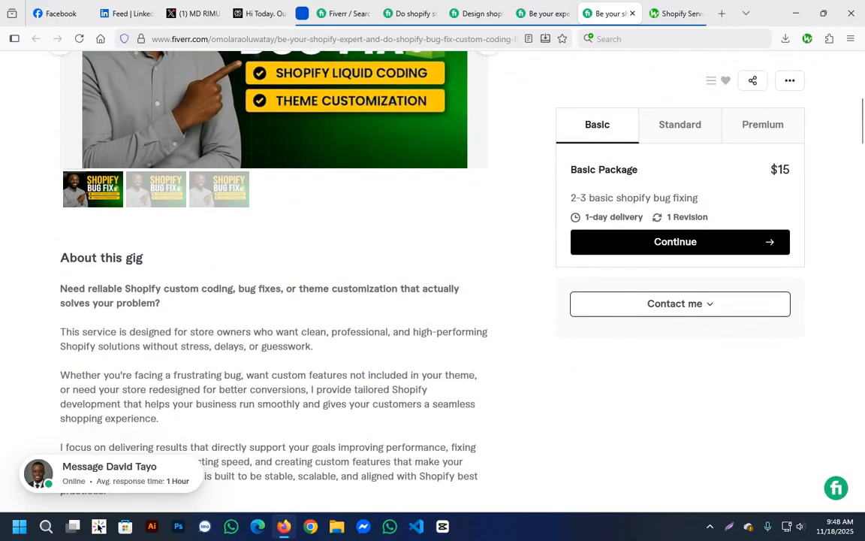
left_click_drag(64, 176, 236, 335)
scroll(236, 335, "down", 4)
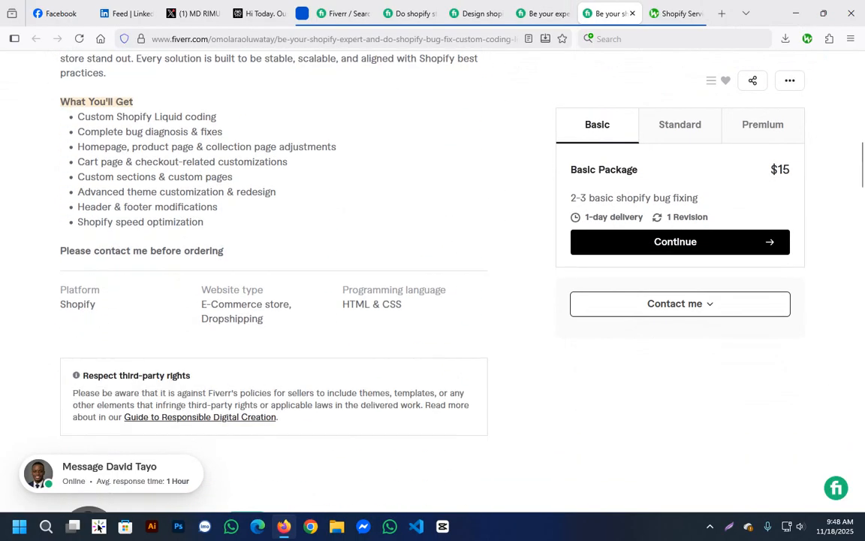
left_click_drag(131, 146, 179, 176)
scroll(179, 177, "down", 3)
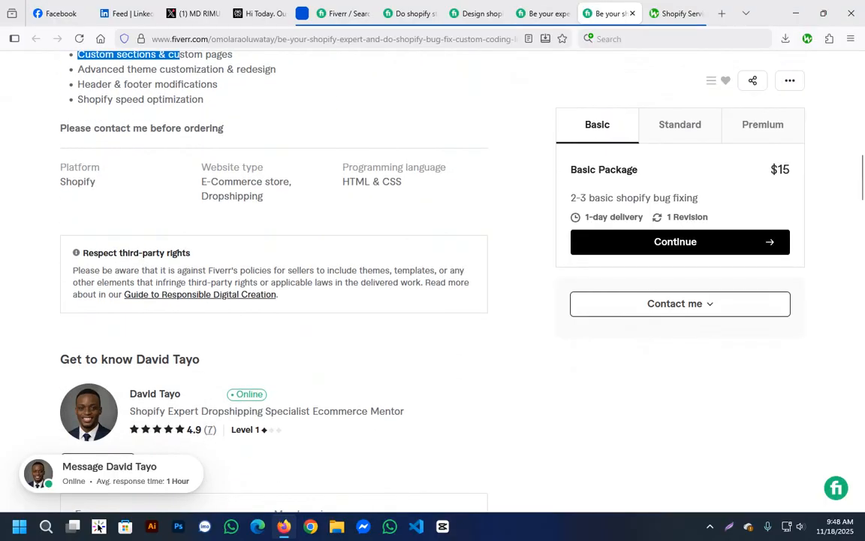
Examine the bug fix seller's profile details, including country, languages and response time.
scroll(274, 301, "down", 9)
scroll(274, 300, "up", 3)
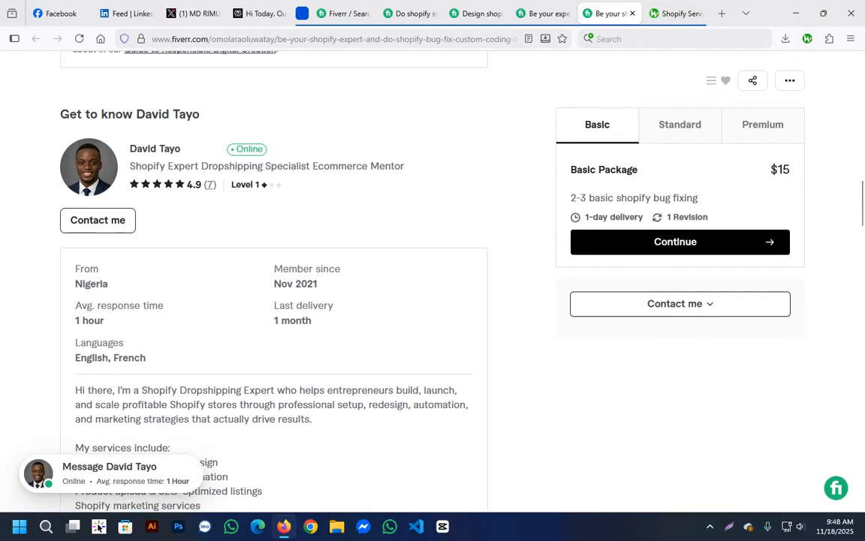
left_click_drag(101, 284, 124, 343)
Look through the bug fix gig's packages, FAQ, related tags and the seller's other gigs.
scroll(124, 343, "down", 17)
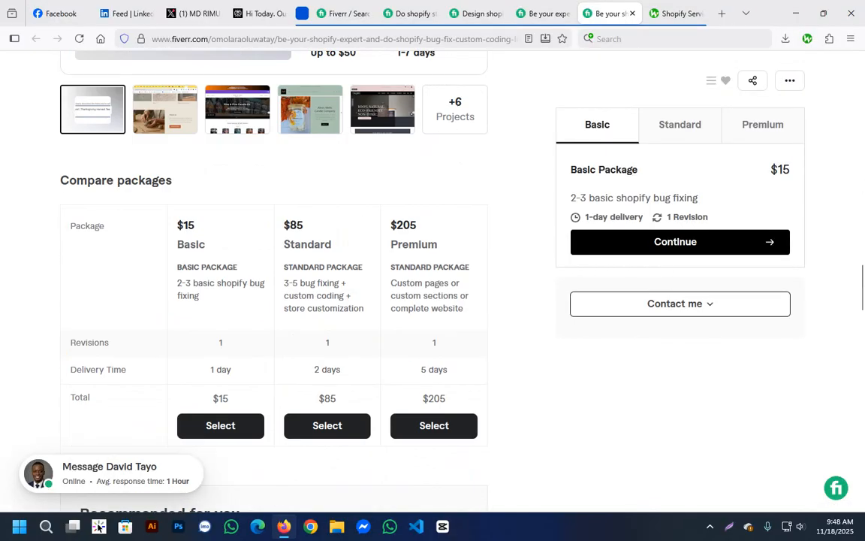
scroll(275, 300, "down", 6)
scroll(274, 300, "down", 8)
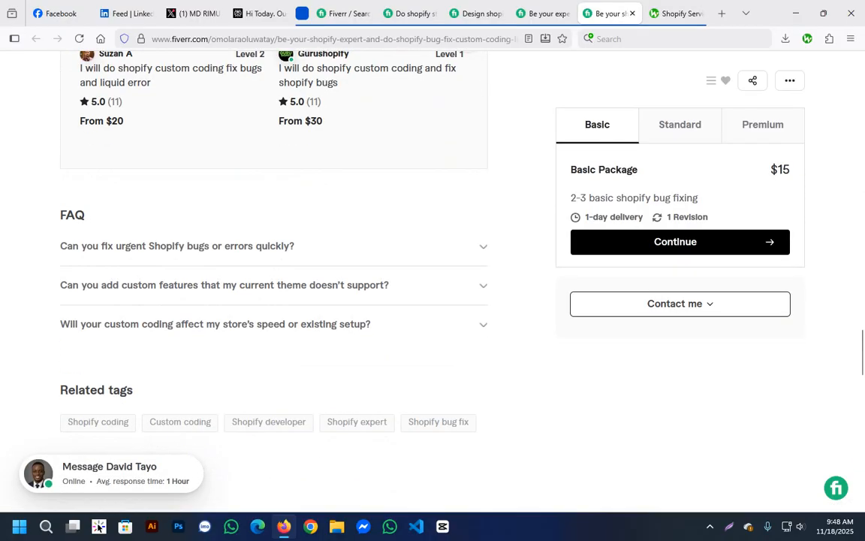
scroll(433, 286, "down", 3)
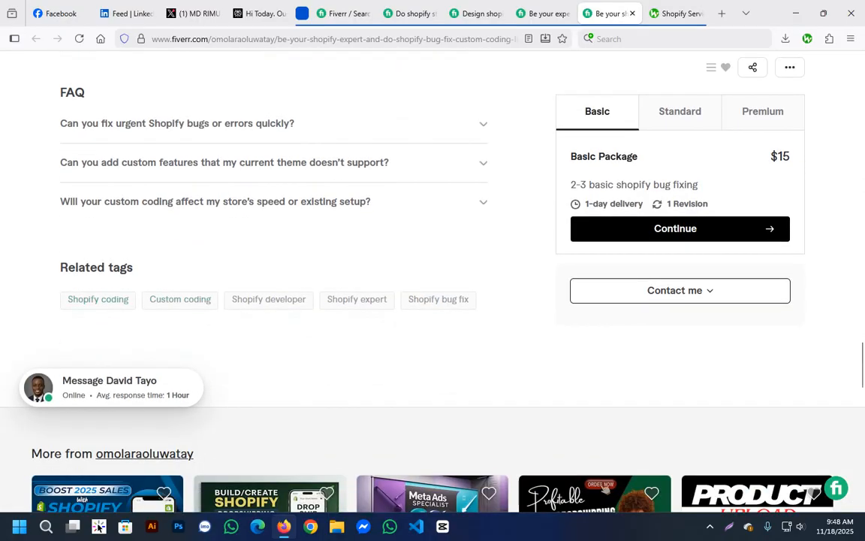
scroll(438, 299, "down", 3)
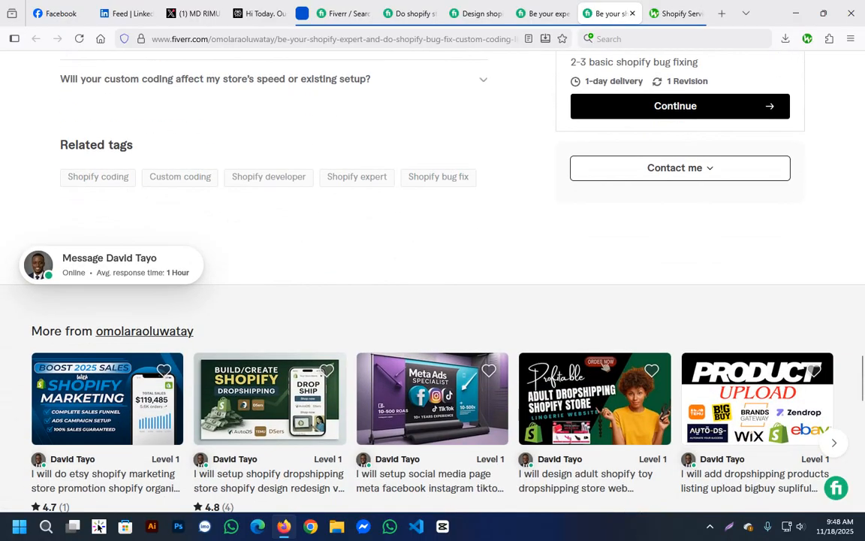
scroll(389, 253, "up", 3)
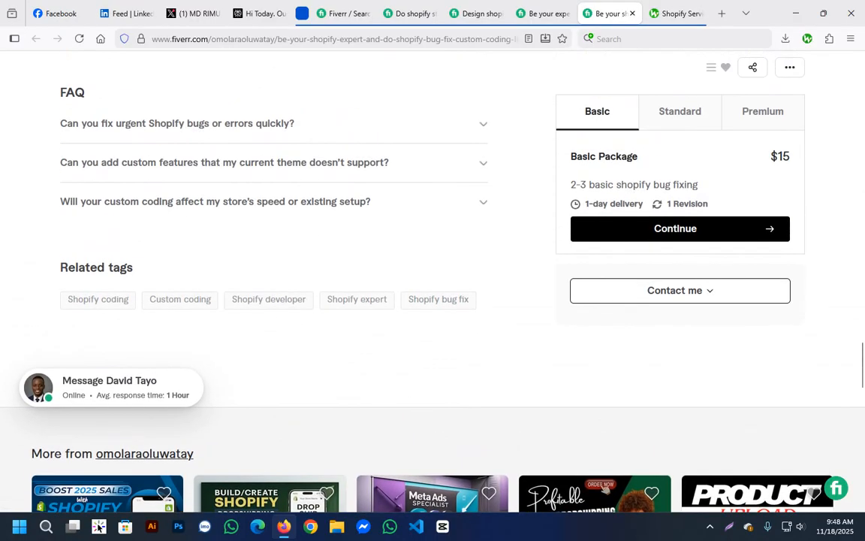
scroll(389, 254, "down", 3)
scroll(390, 253, "up", 18)
Return to the beginning of the bug fix gig and re-examine its title and gig image.
scroll(271, 286, "up", 20)
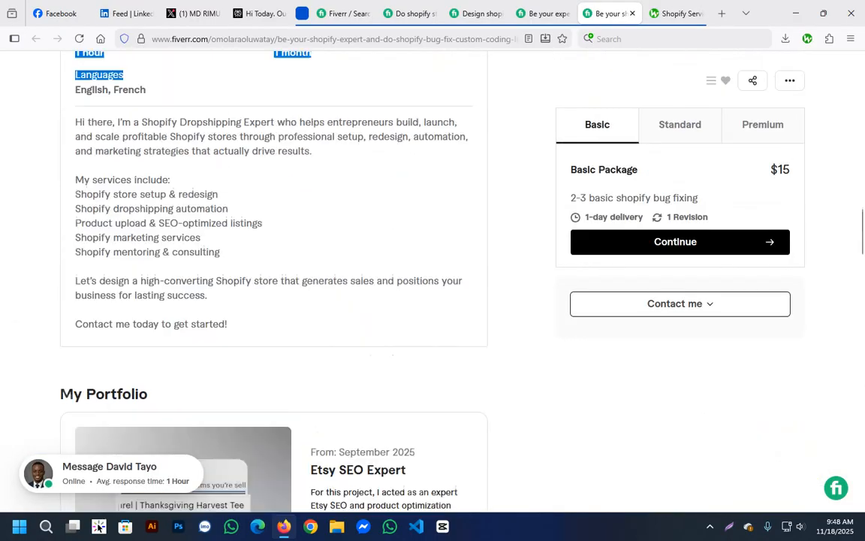
scroll(271, 286, "up", 3)
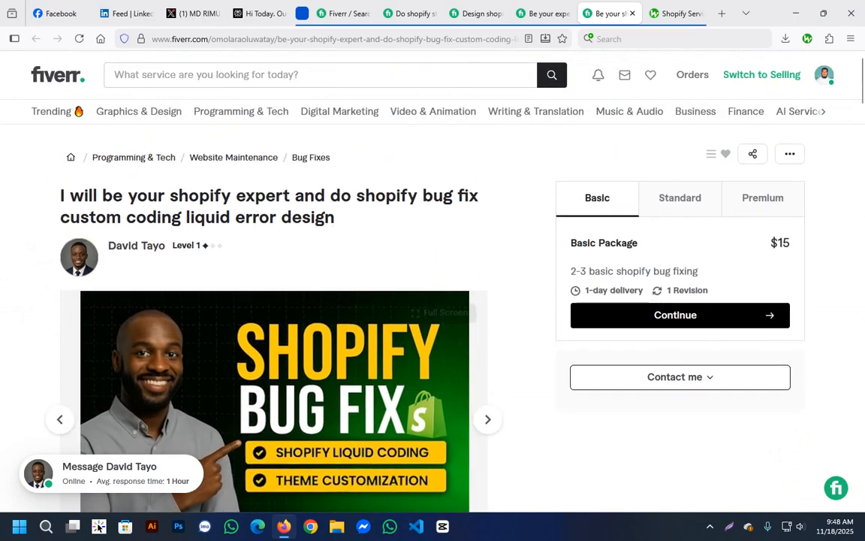
left_click_drag(331, 252, 137, 196)
scroll(270, 285, "down", 5)
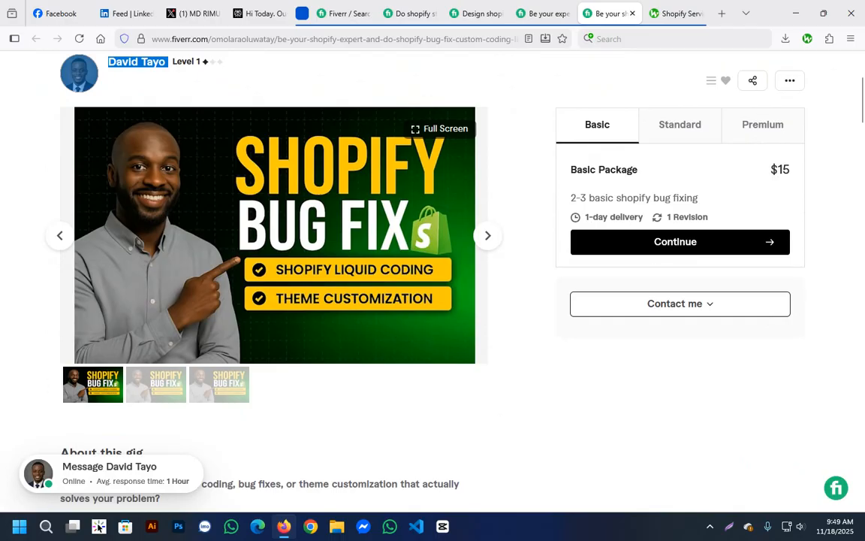
Re-read the bug fix gig's About this gig text and the complete What You'll Get list.
scroll(270, 285, "down", 6)
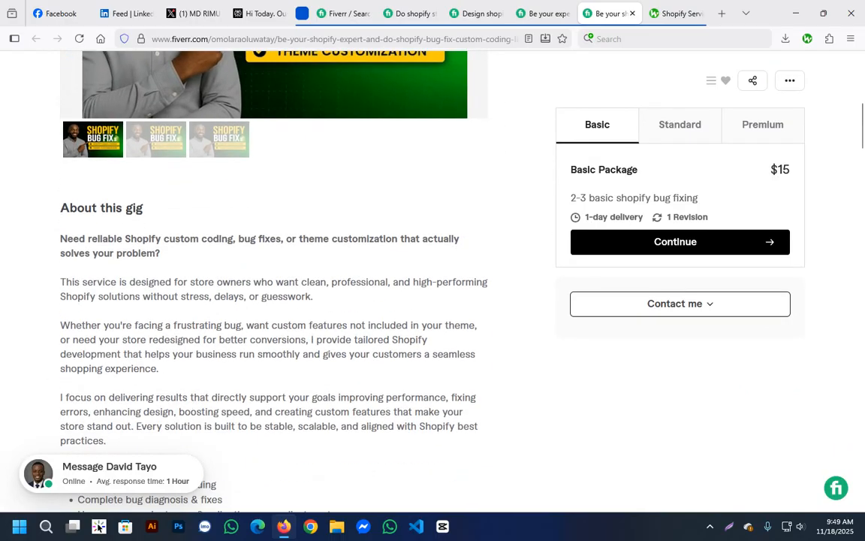
scroll(270, 285, "down", 3)
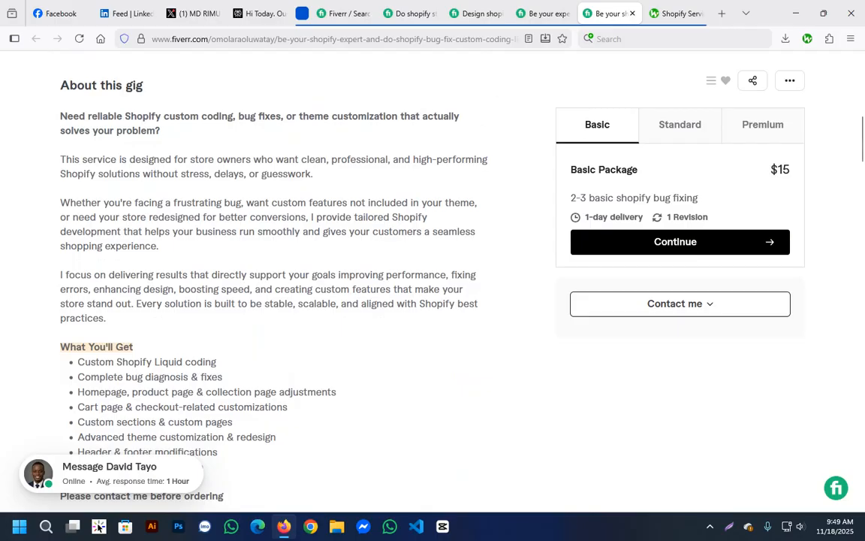
left_click_drag(66, 117, 223, 377)
scroll(233, 368, "down", 3)
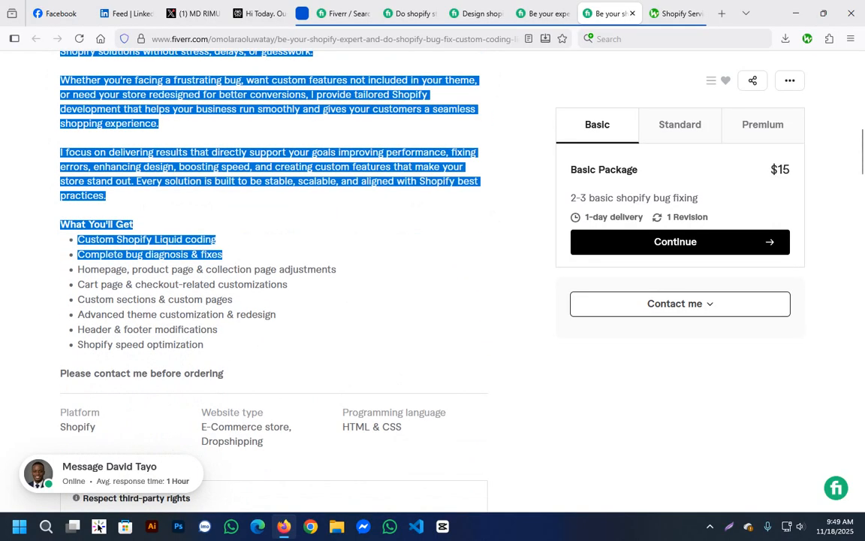
left_click(248, 361)
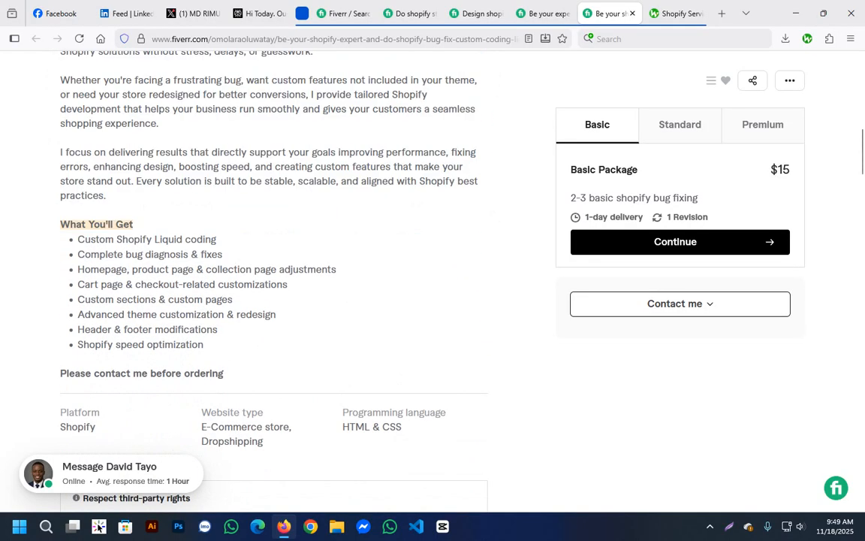
left_click_drag(60, 224, 204, 344)
scroll(225, 300, "up", 3)
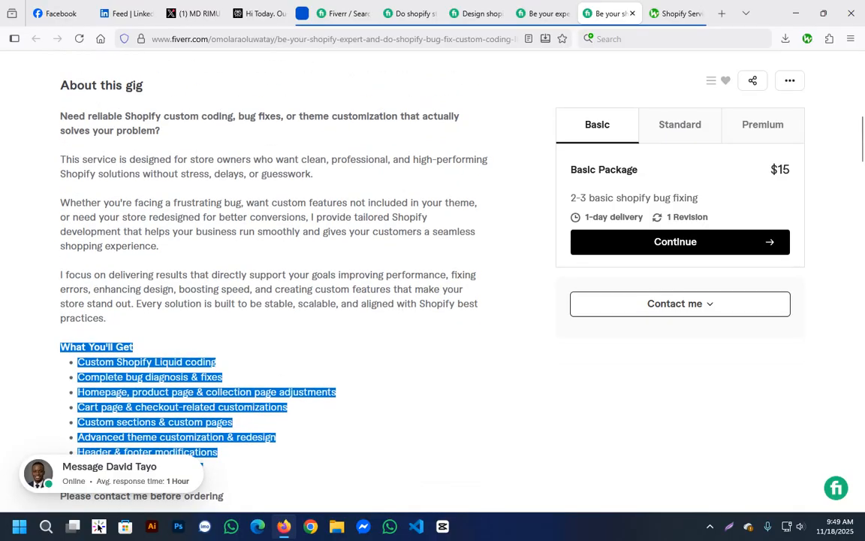
Re-read the introductory paragraphs of the bug fix gig's description and its platform and website type details.
left_click_drag(60, 159, 204, 289)
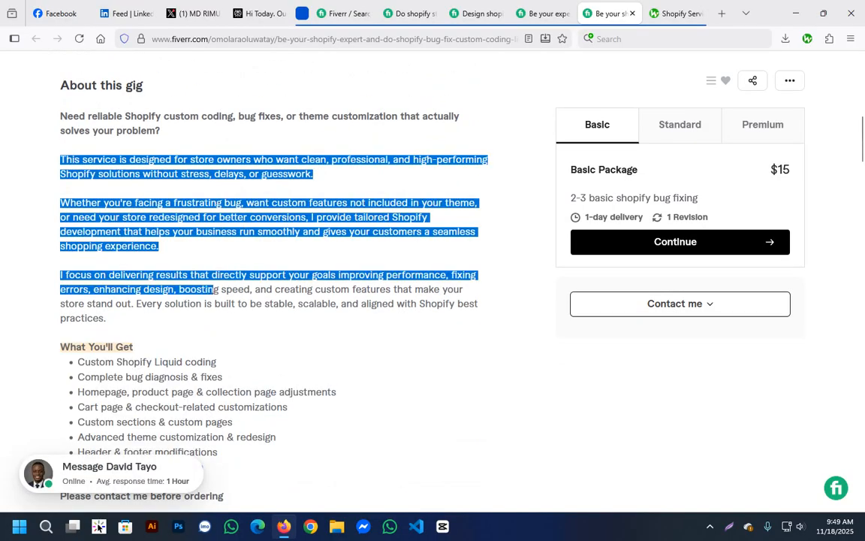
left_click(214, 290)
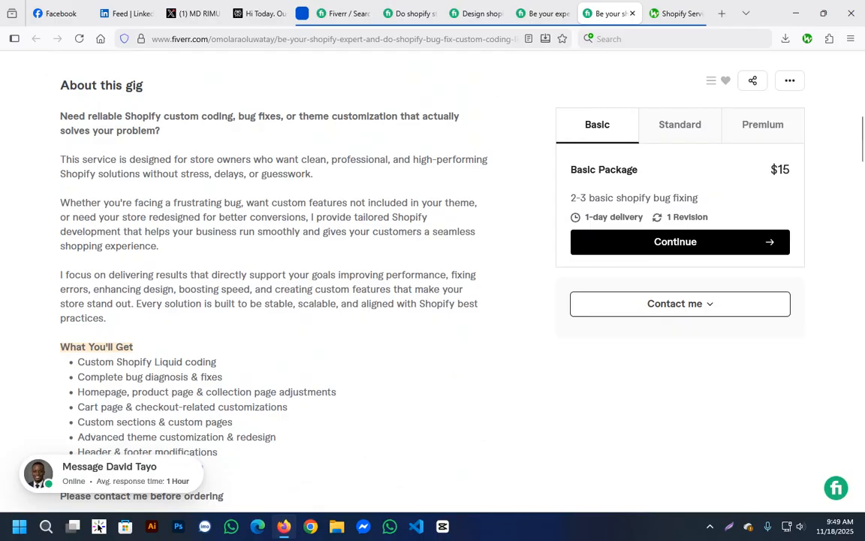
scroll(275, 286, "down", 4)
scroll(274, 285, "up", 4)
left_click_drag(60, 159, 214, 318)
scroll(214, 317, "down", 1)
scroll(214, 318, "down", 1)
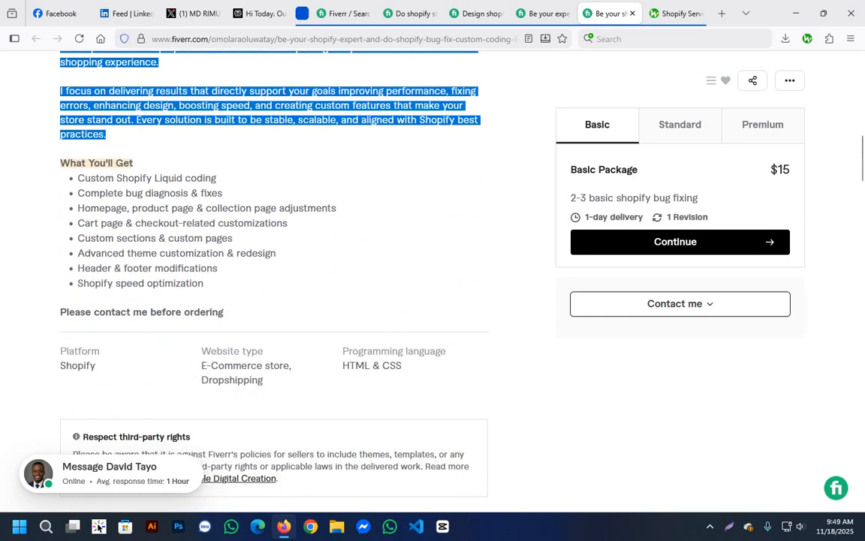
left_click(214, 318)
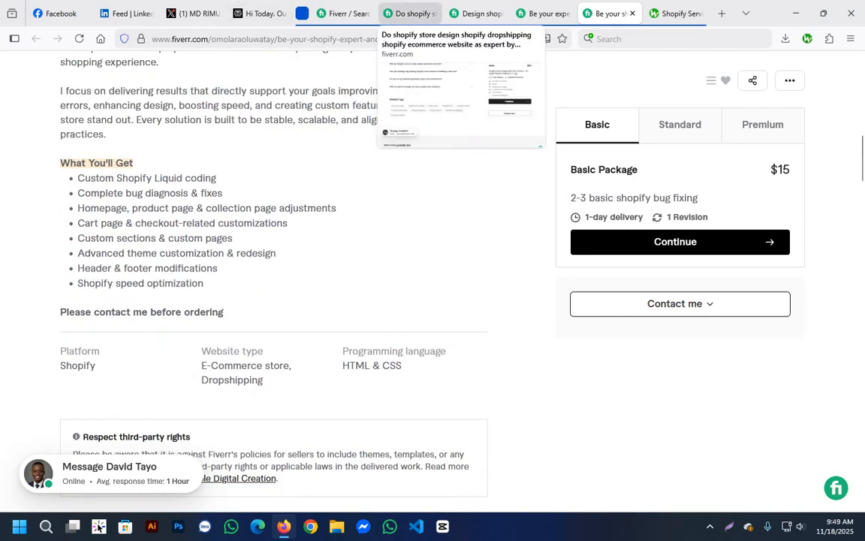
Revisit the Shopify store design dropshipping gig's related tags and its list of offered services.
left_click(410, 13)
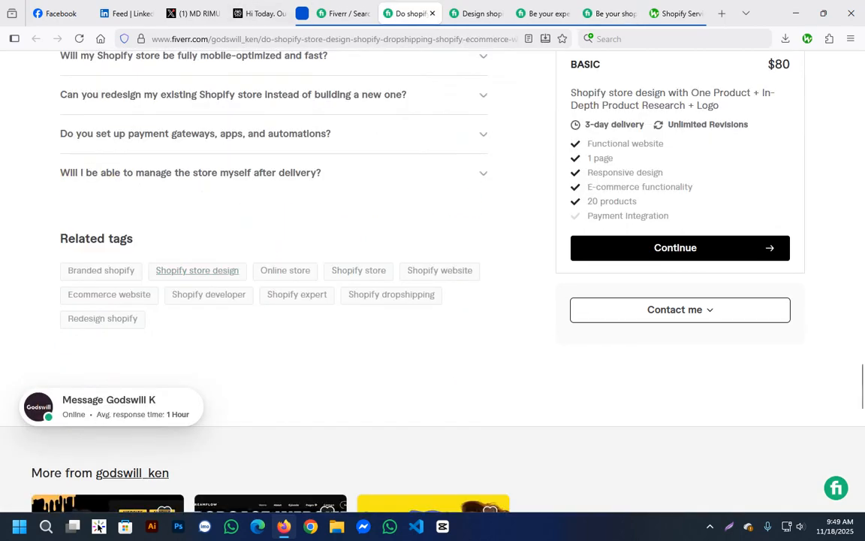
scroll(197, 271, "up", 20)
scroll(197, 271, "up", 7)
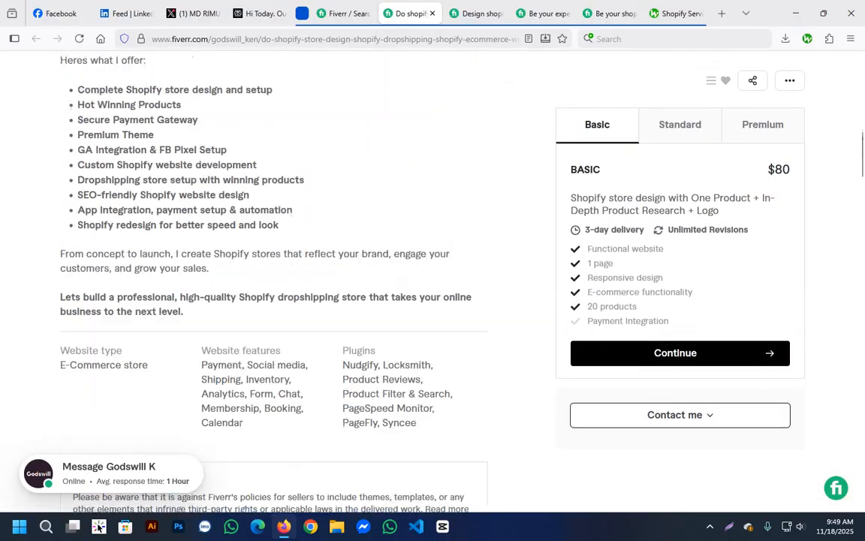
Look through the newest shopify expert search results and the gig titles and images listed there.
left_click(341, 13)
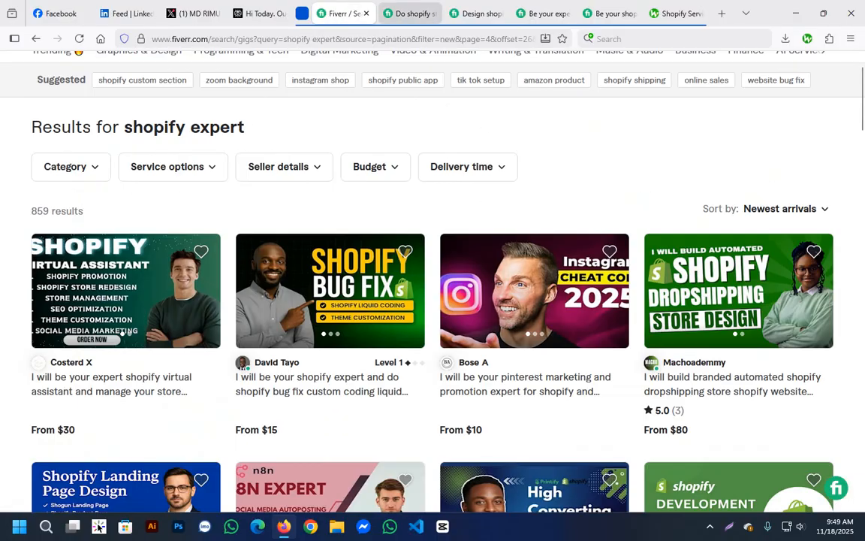
left_click(410, 13)
left_click(342, 13)
scroll(286, 227, "up", 2)
scroll(181, 300, "down", 4)
scroll(432, 300, "down", 5)
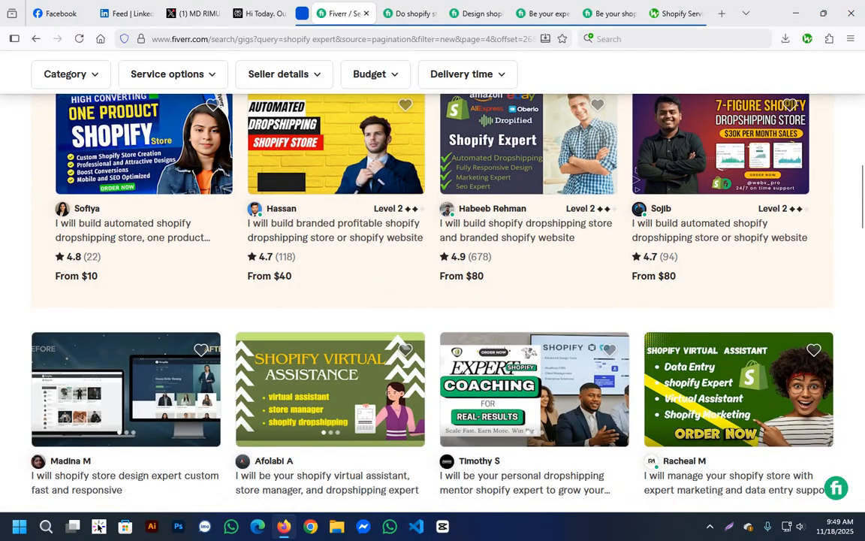
scroll(331, 376, "down", 7)
scroll(331, 376, "up", 6)
Re-read the Shopify dropshipping website gig's About this gig text, seller profile details and title.
left_click(476, 13)
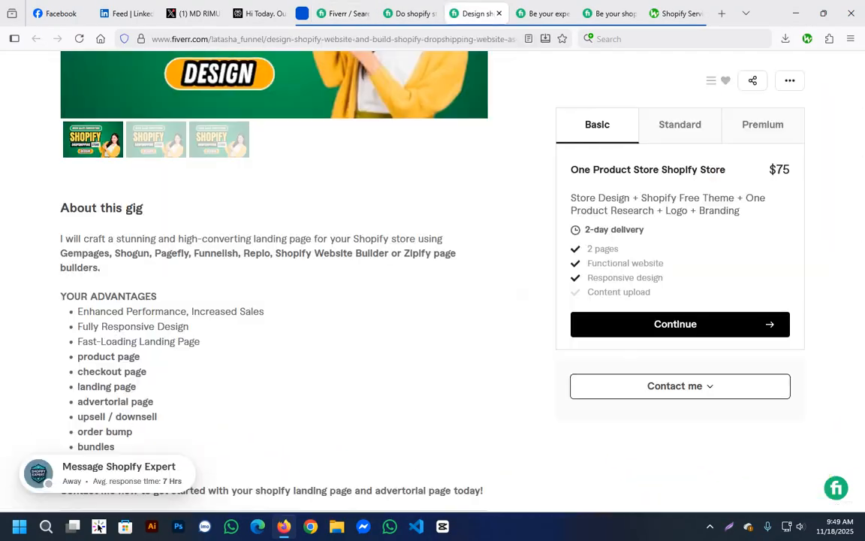
scroll(331, 300, "up", 4)
scroll(331, 300, "down", 5)
left_click_drag(60, 177, 483, 430)
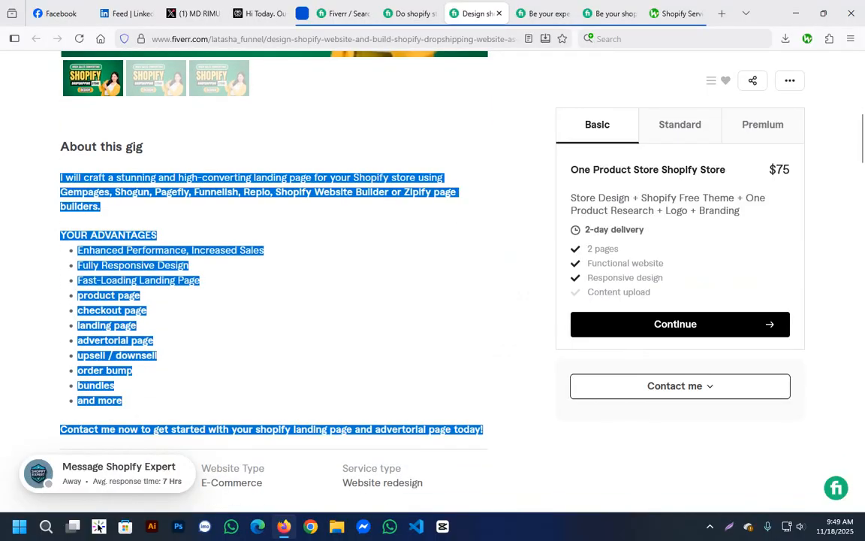
scroll(451, 421, "down", 10)
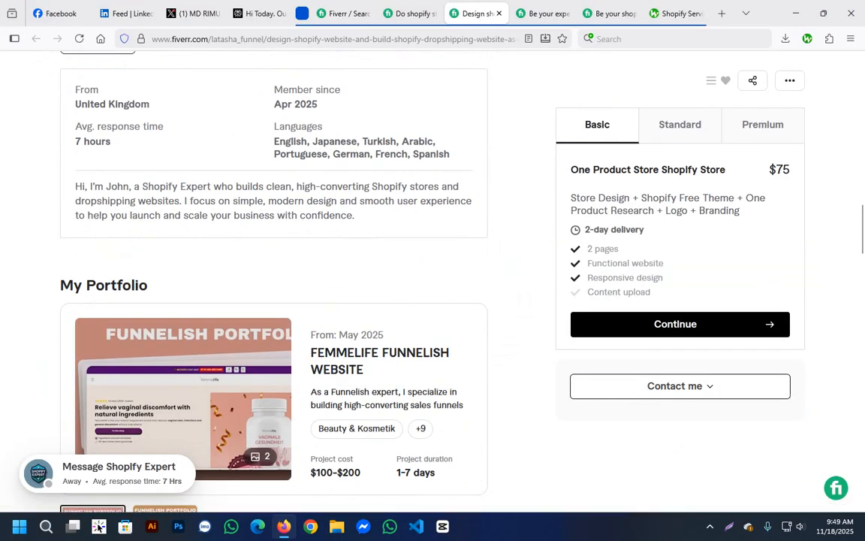
scroll(433, 286, "up", 5)
scroll(274, 301, "up", 6)
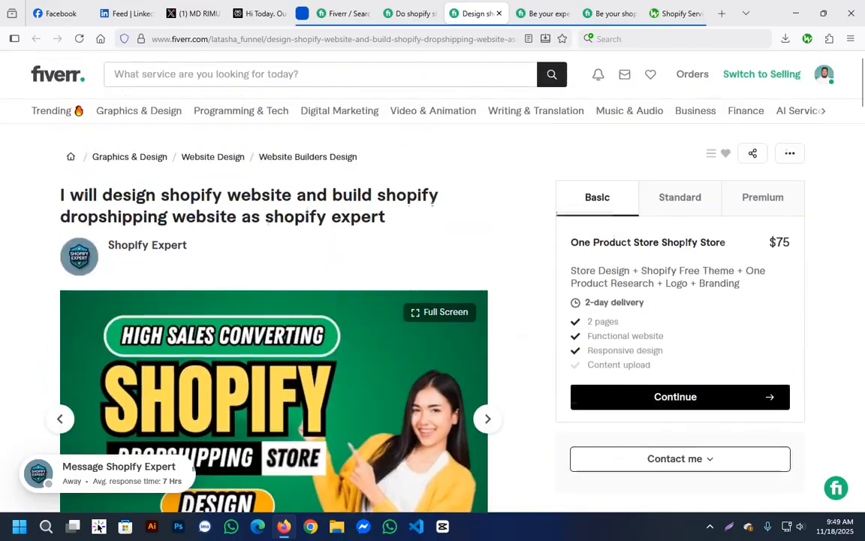
Compare the newest shopify expert results with the store design dropshipping gig's title and gig image.
left_click(343, 14)
scroll(433, 300, "up", 10)
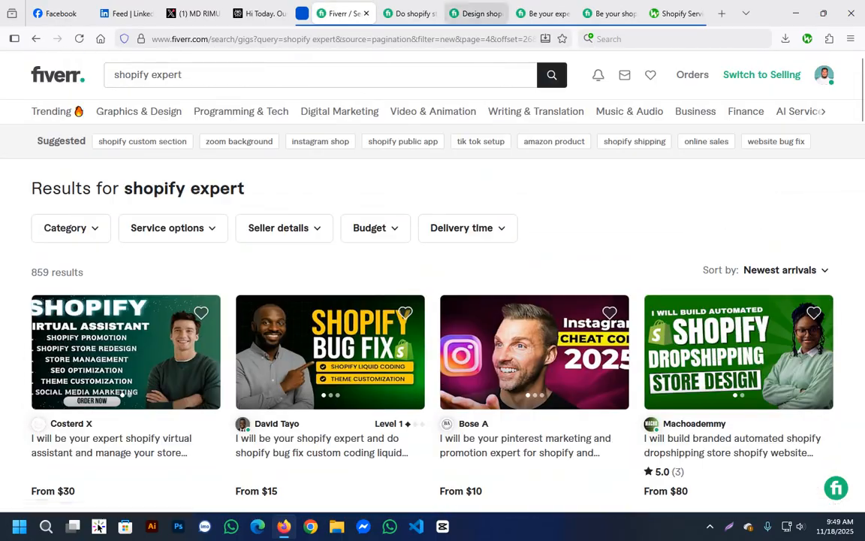
left_click(409, 13)
left_click(343, 13)
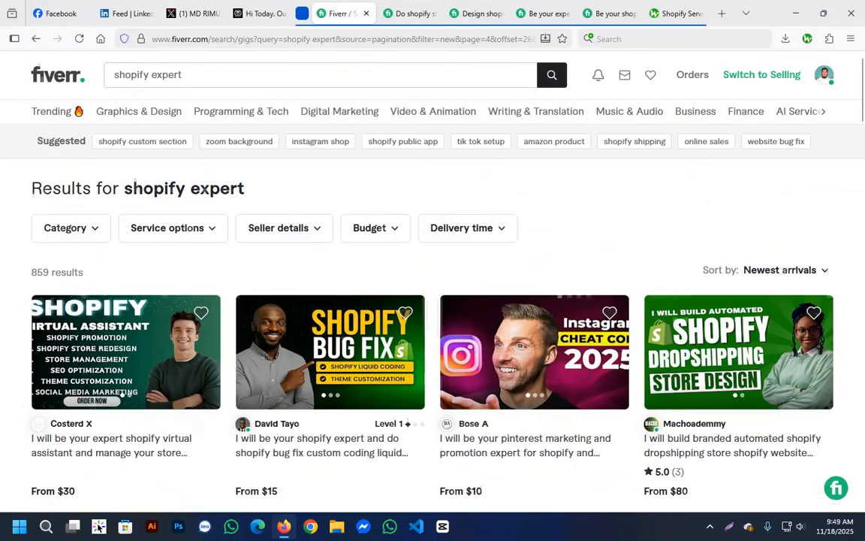
left_click(410, 13)
scroll(275, 301, "up", 5)
scroll(274, 300, "up", 2)
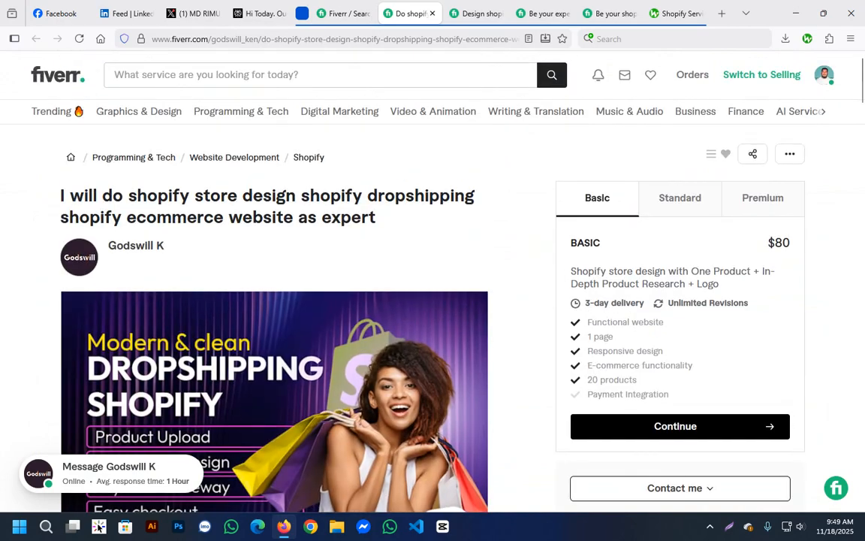
Check the result count for the newest shopify expert gigs and sort the results by Relevance.
left_click(342, 14)
left_click_drag(31, 273, 85, 273)
left_click(94, 272)
left_click(785, 270)
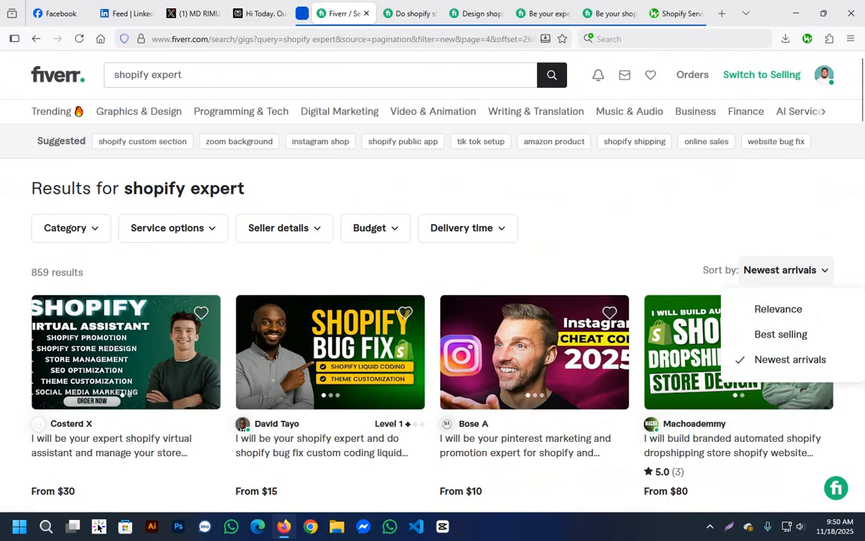
left_click(778, 309)
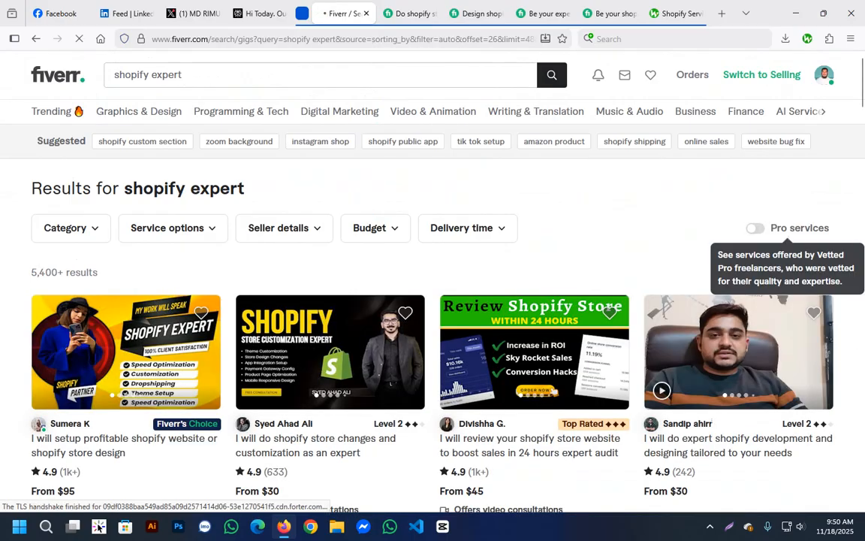
Sort the shopify expert results by Best selling and examine the result count and the gigs listed.
left_click(798, 270)
left_click(781, 334)
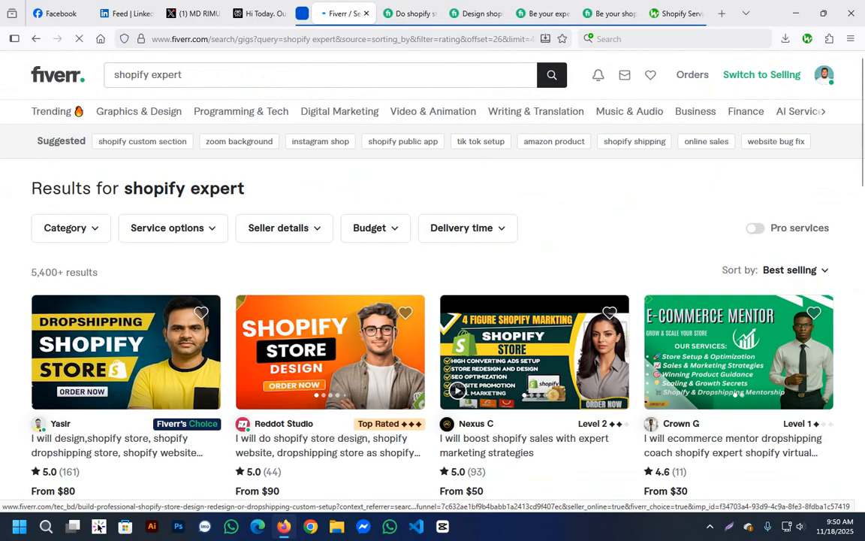
left_click_drag(31, 272, 76, 273)
left_click(94, 273)
scroll(150, 353, "down", 2)
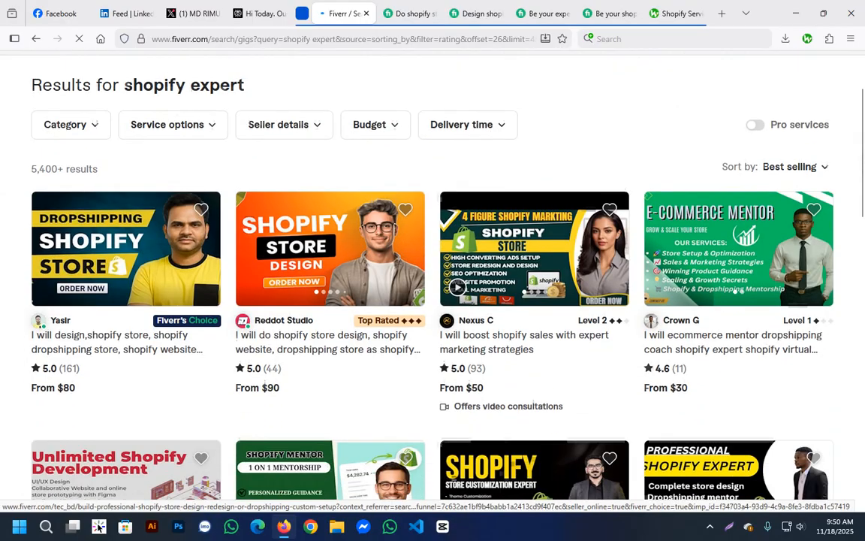
scroll(331, 301, "down", 4)
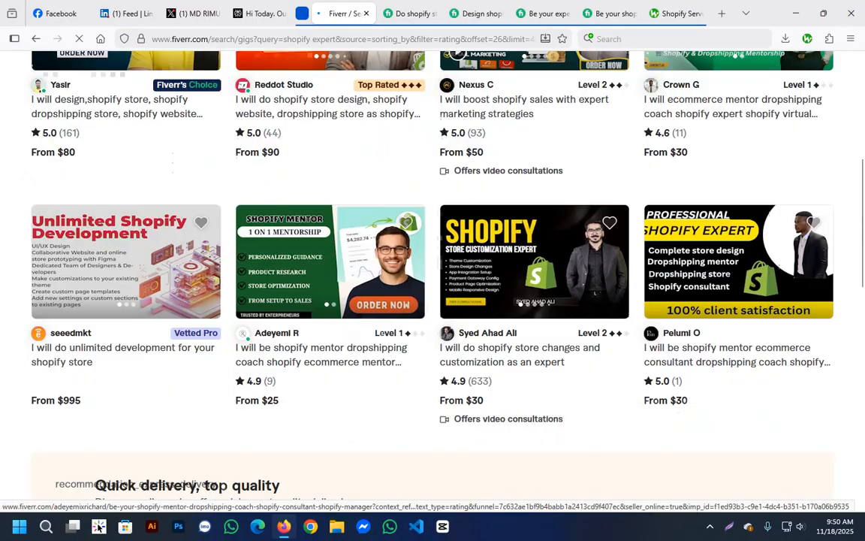
scroll(331, 301, "down", 1)
scroll(481, 315, "up", 6)
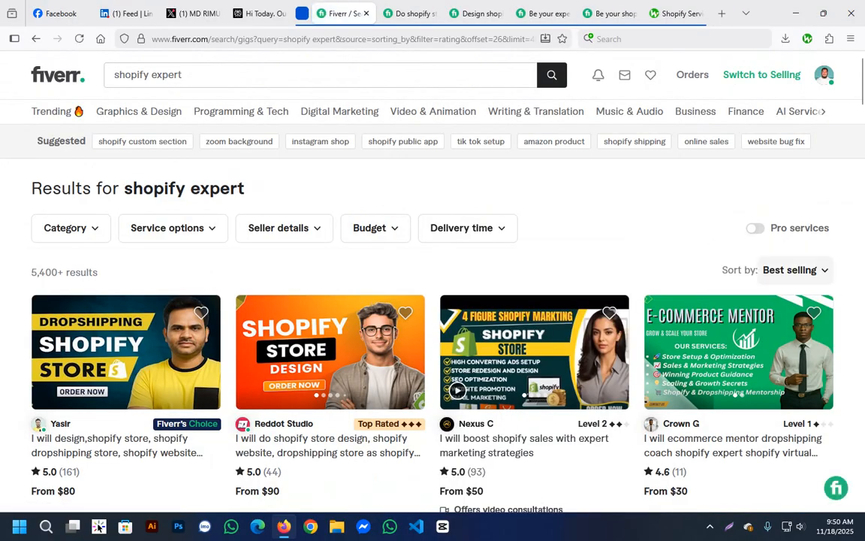
Search the gigs for "shopify store expert".
left_click(187, 75)
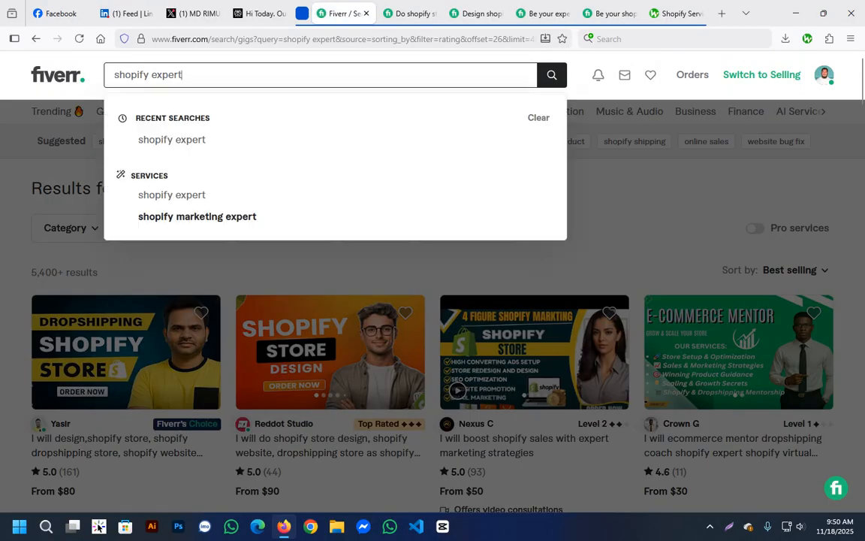
key("Return")
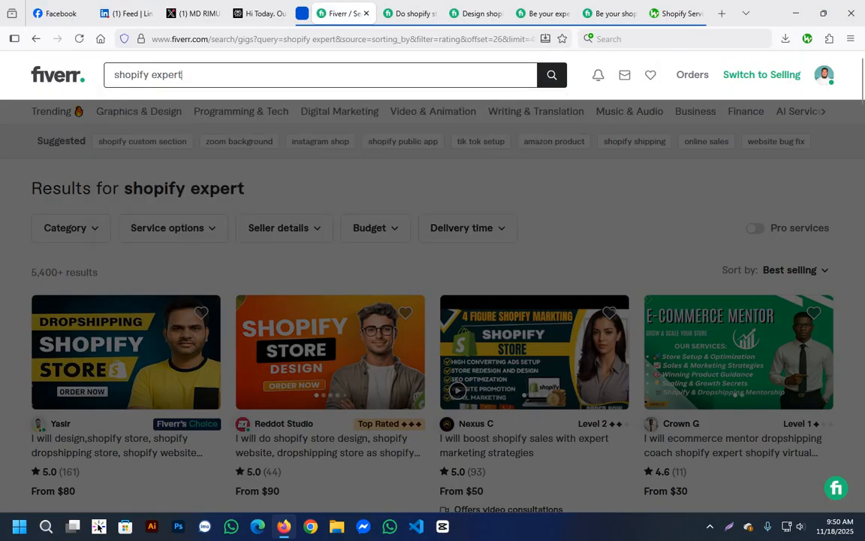
double_click(152, 75)
type("store expet")
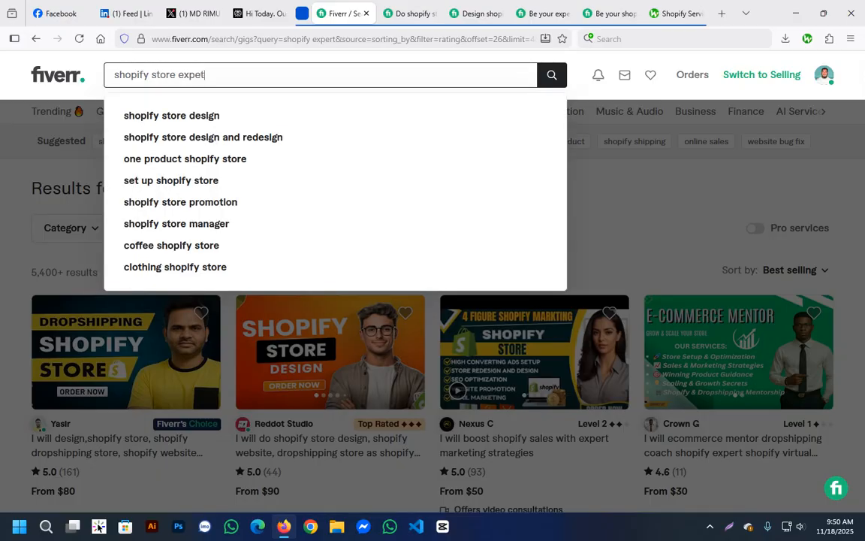
key("BackSpace")
key("Return")
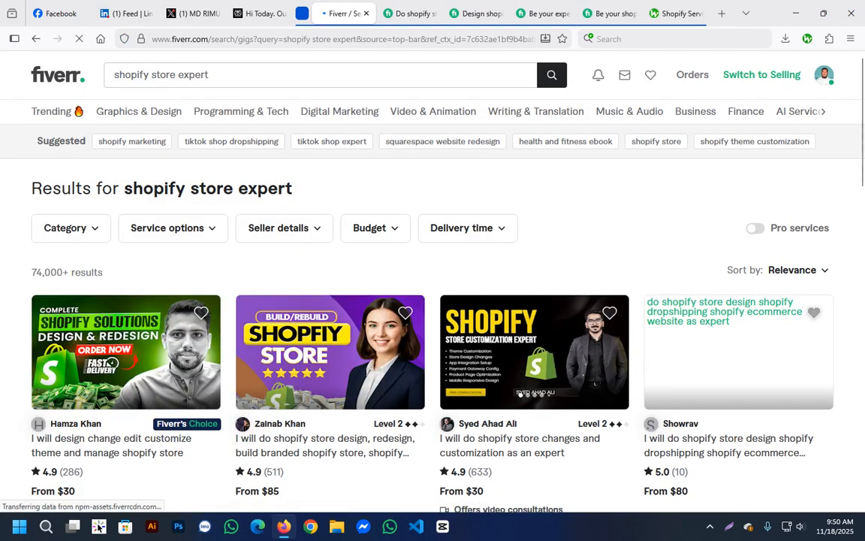
Examine the result count and the gigs listed for the shopify store expert search.
left_click_drag(32, 272, 69, 272)
left_click(70, 272)
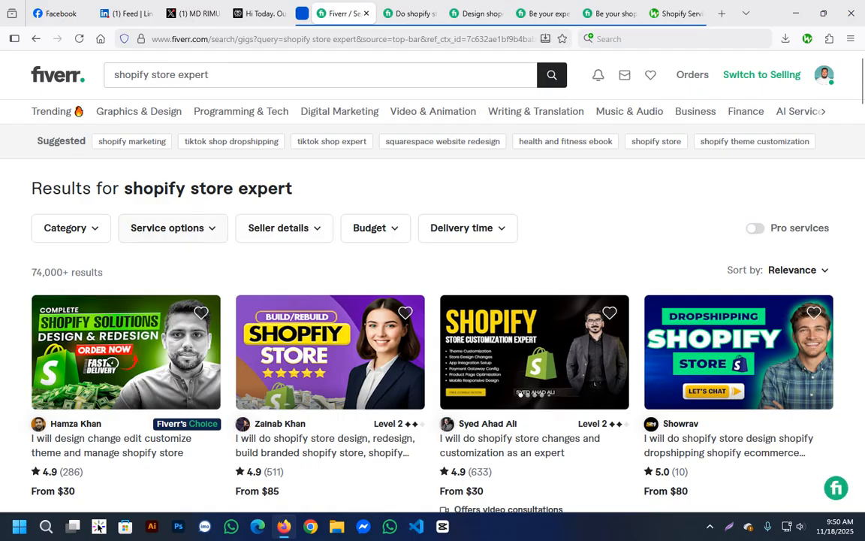
double_click(164, 76)
left_click_drag(214, 75, 113, 75)
left_click(417, 275)
left_click_drag(36, 272, 63, 272)
scroll(63, 272, "down", 3)
scroll(526, 328, "down", 3)
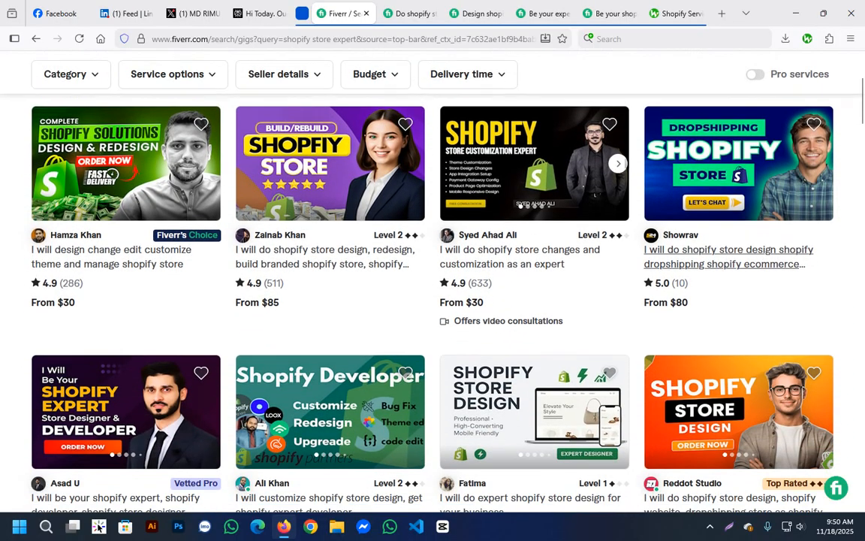
scroll(526, 328, "up", 5)
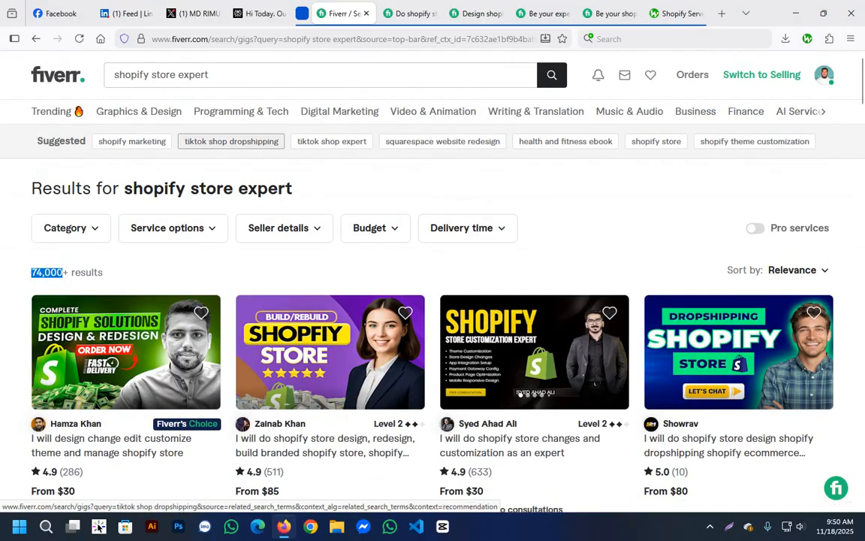
Change the search term to "shopify developer" and run the search.
left_click(175, 74)
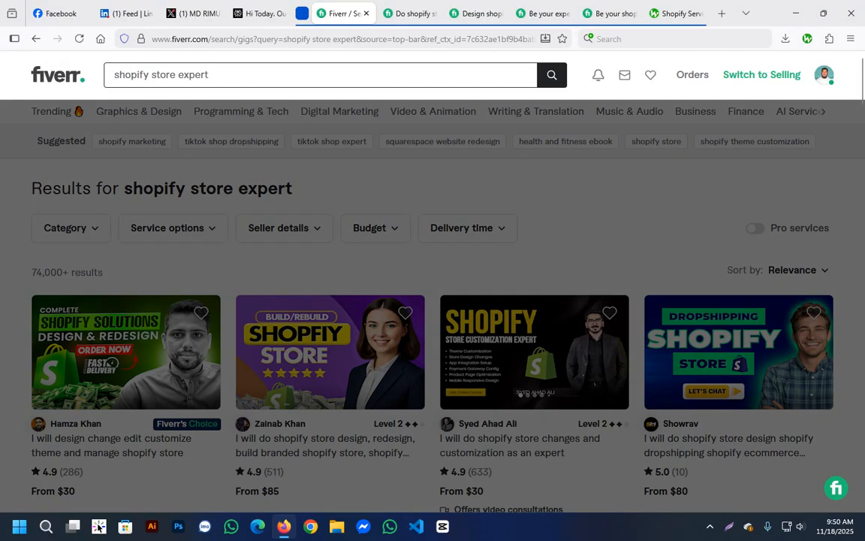
double_click(154, 74)
left_click_drag(156, 74, 206, 75)
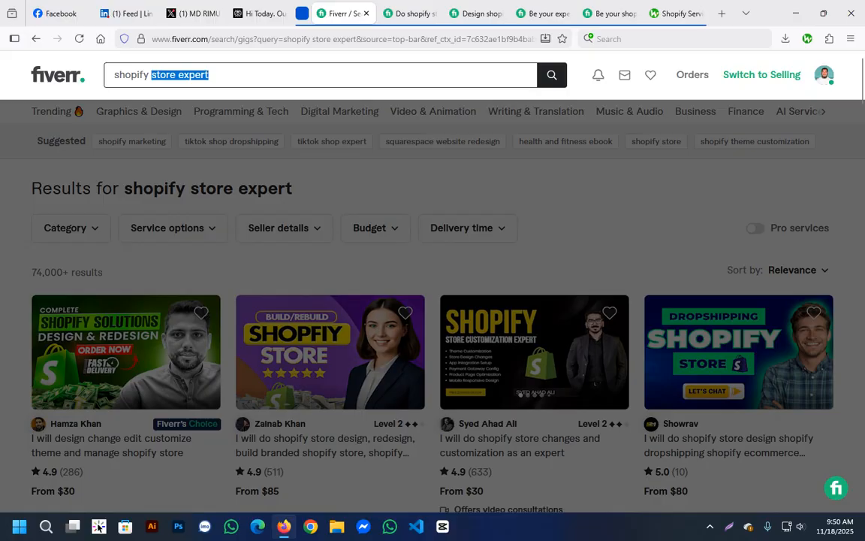
type("develop")
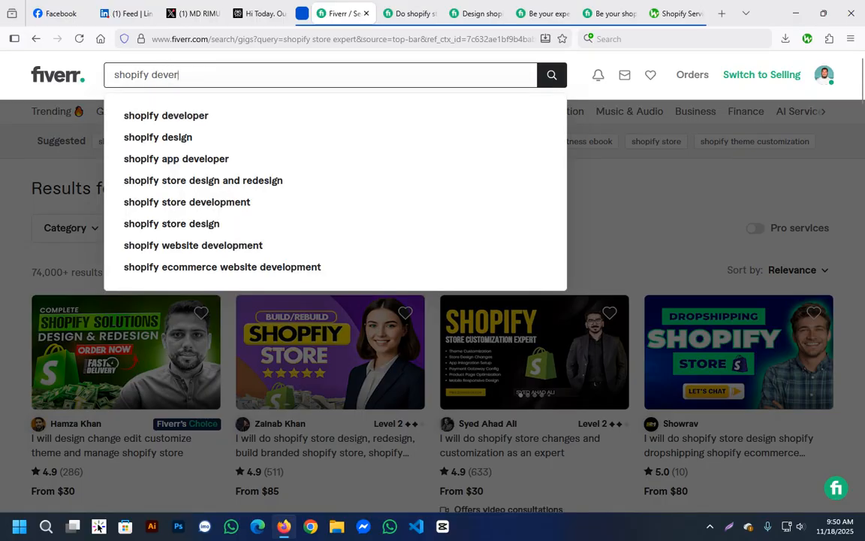
type("er")
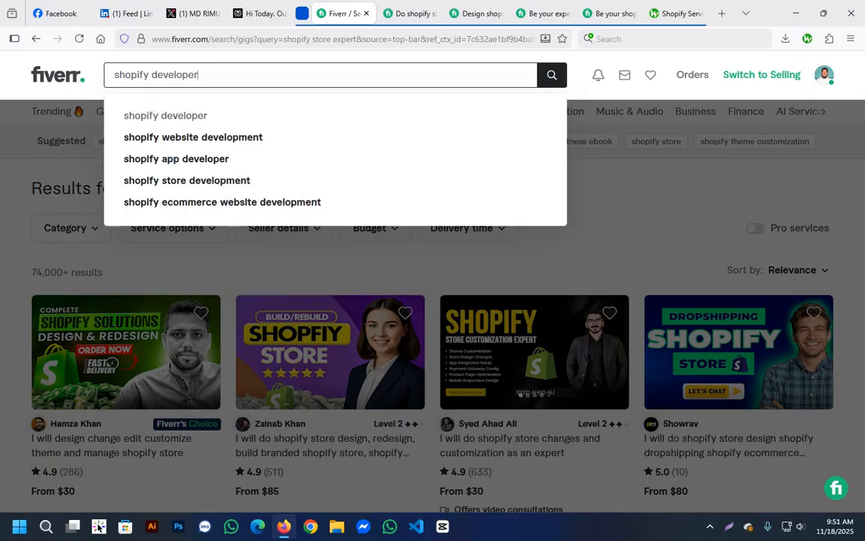
key("Return")
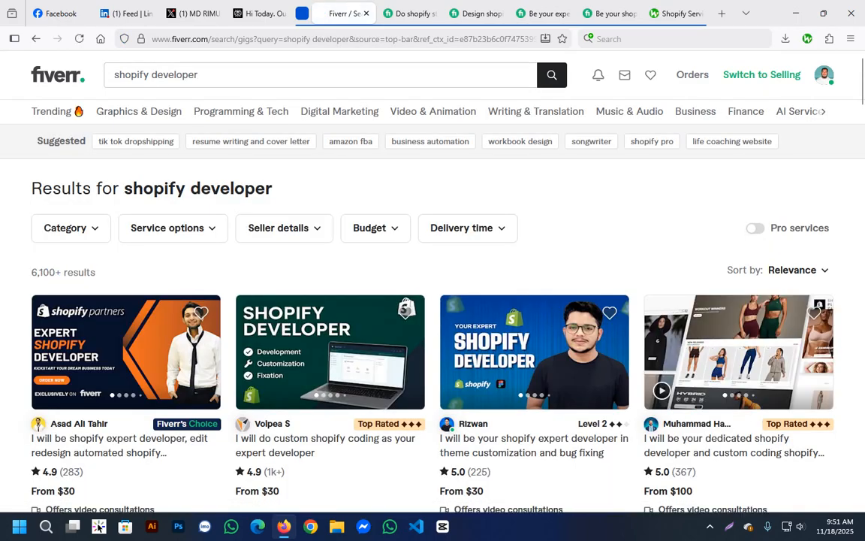
Replace the search term with "custom shopify expert" and run the search.
left_click(164, 75)
left_click_drag(199, 76, 157, 75)
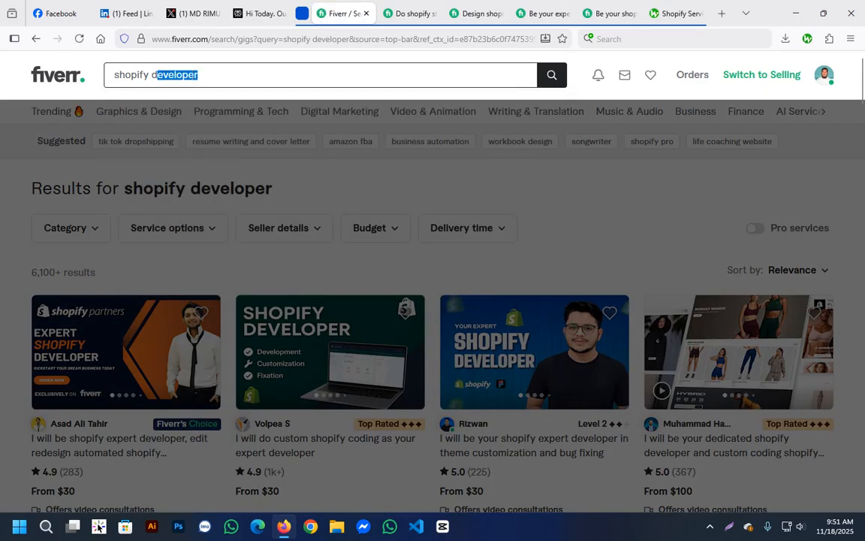
key("ctrl+a")
type("custom")
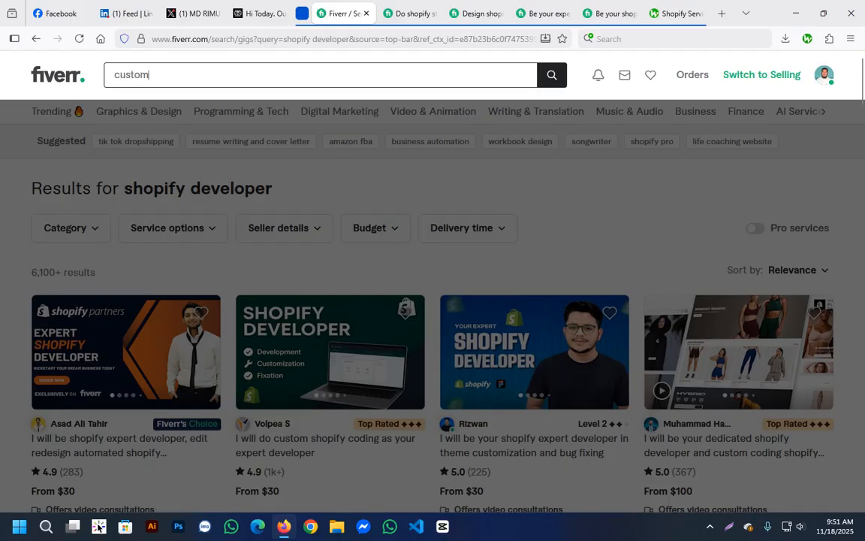
type(" shopify expet")
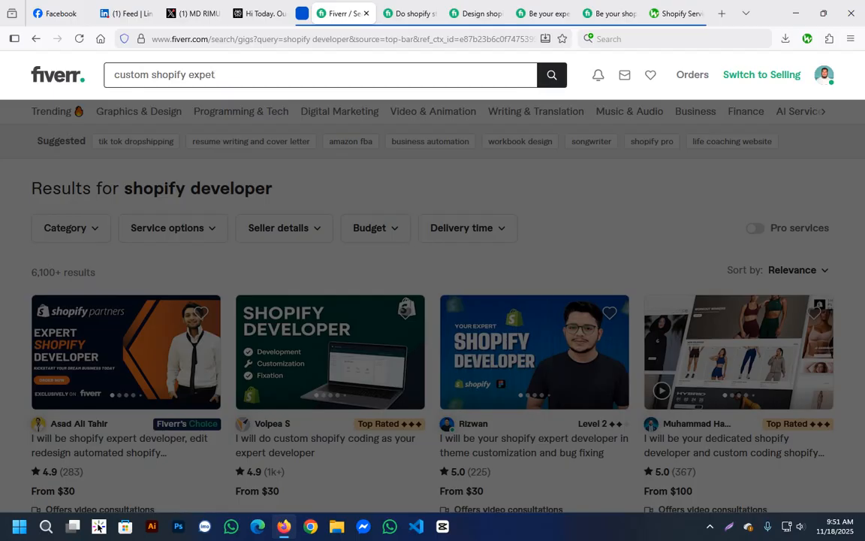
key("Return")
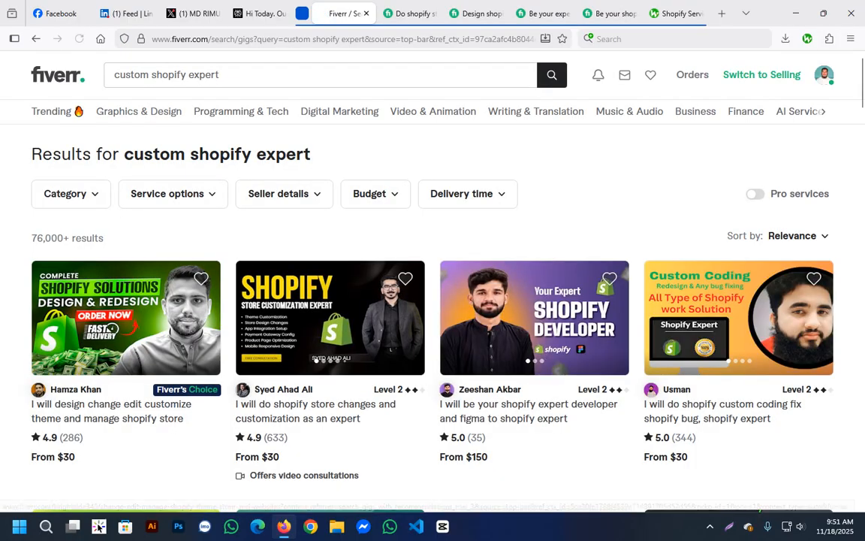
Examine the result count and the gigs listed for the custom shopify expert search.
left_click_drag(32, 238, 69, 238)
scroll(526, 288, "down", 3)
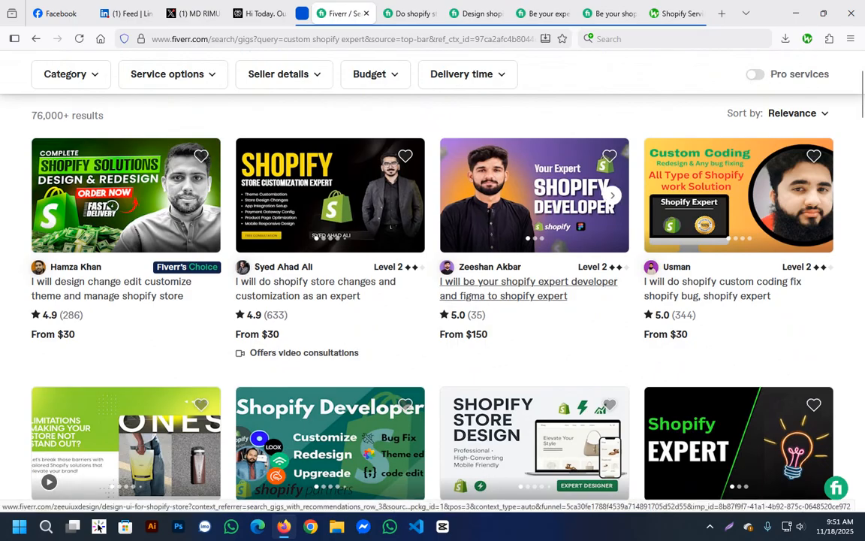
scroll(526, 293, "down", 4)
scroll(525, 293, "up", 6)
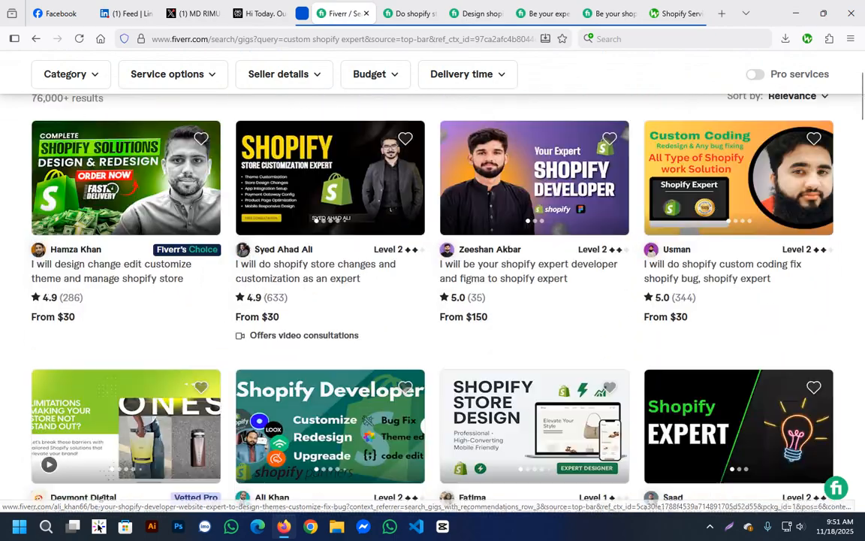
left_click_drag(124, 154, 311, 154)
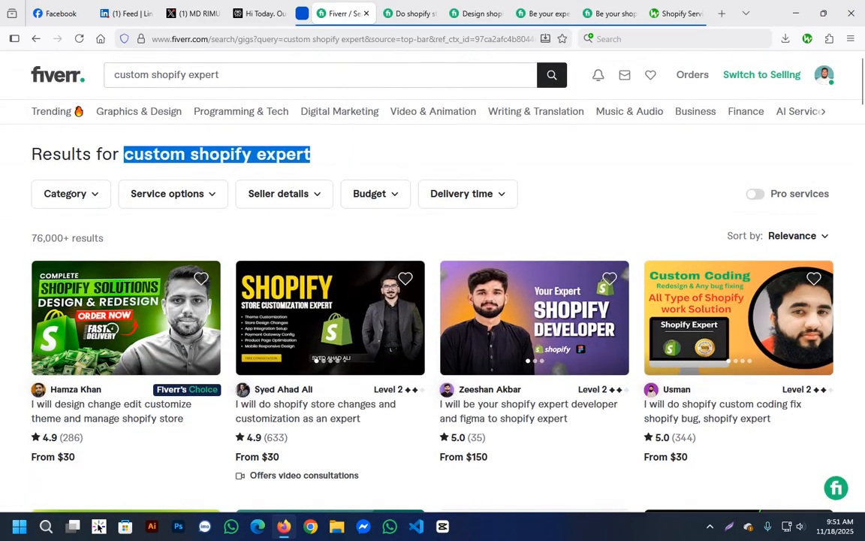
left_click(314, 156)
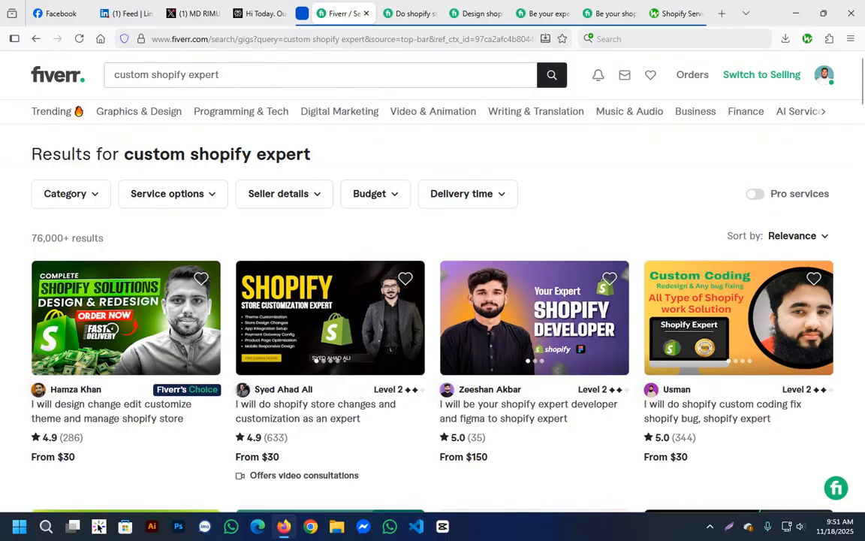
Clear the search term, enter "shopify" and run the suggested search "shopify virtual assistant".
left_click(220, 75)
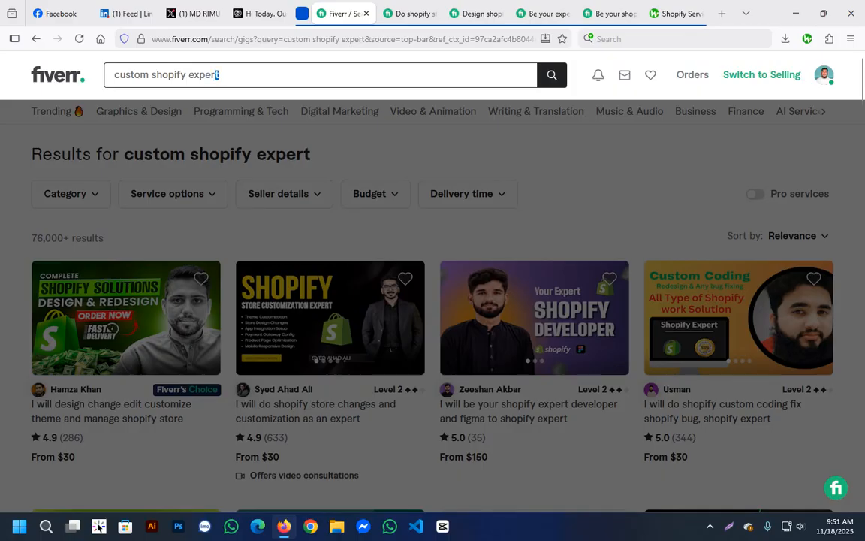
key("ctrl+a")
key("BackSpace")
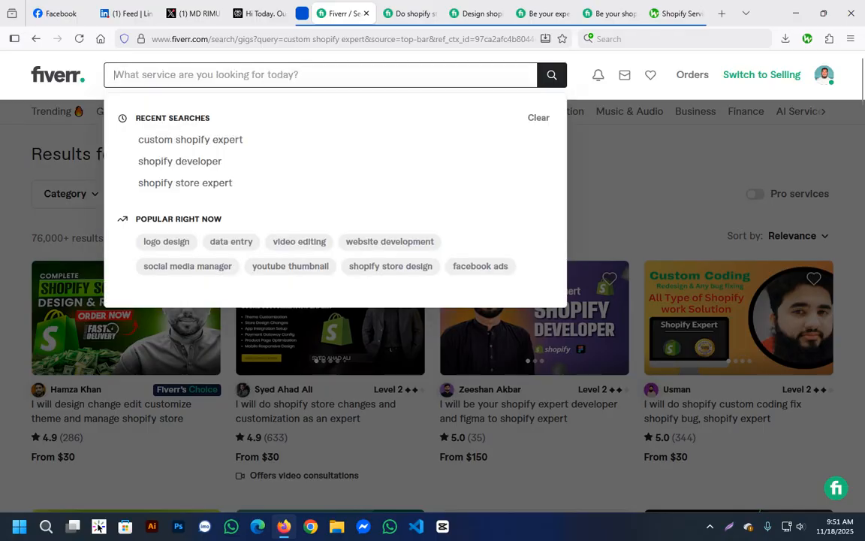
type("shopify")
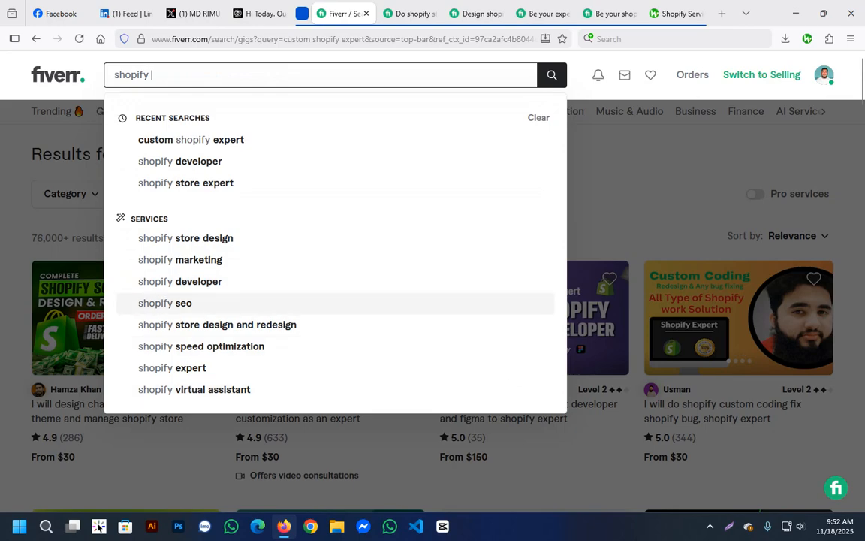
key("Return")
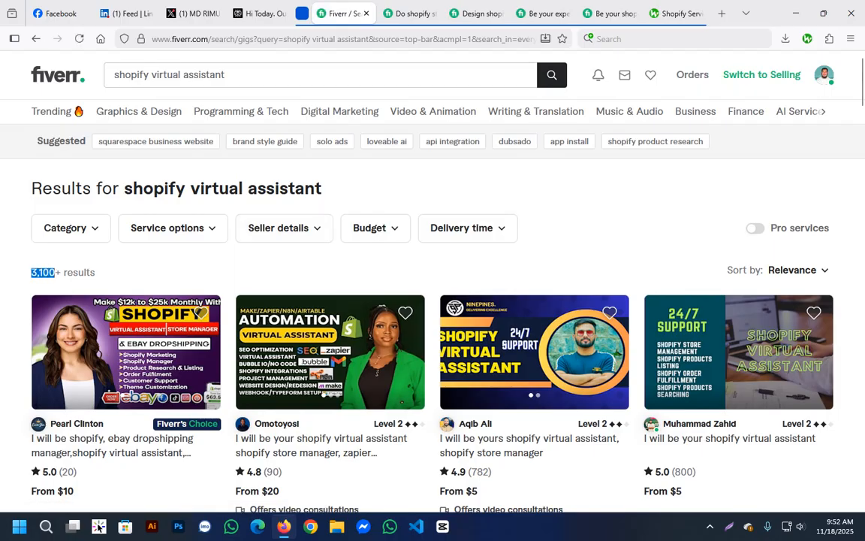
Examine the shopify virtual assistant results sorted by Newest arrivals, and restore the Relevance sorting.
left_click(798, 270)
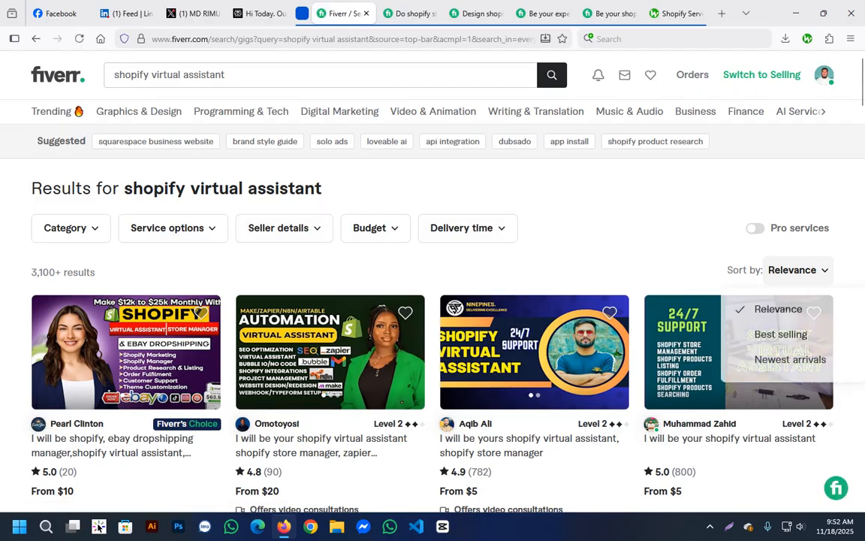
left_click(790, 359)
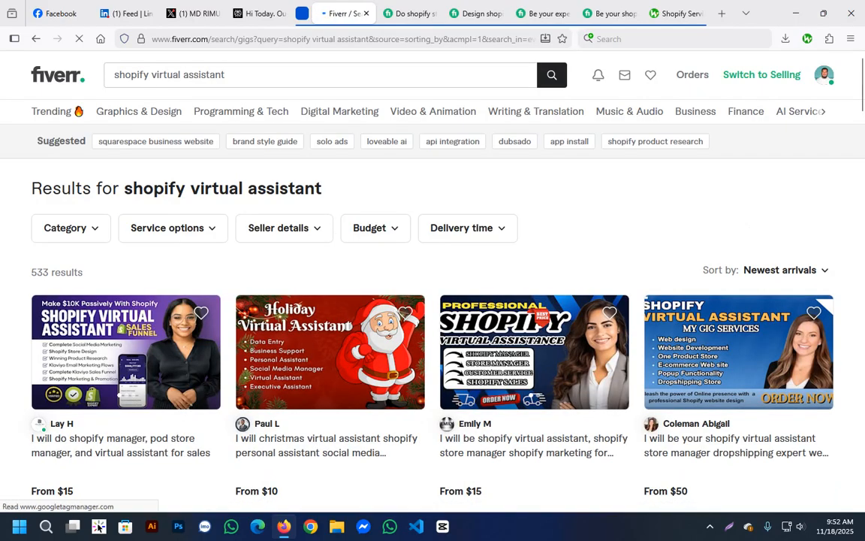
scroll(511, 385, "down", 1)
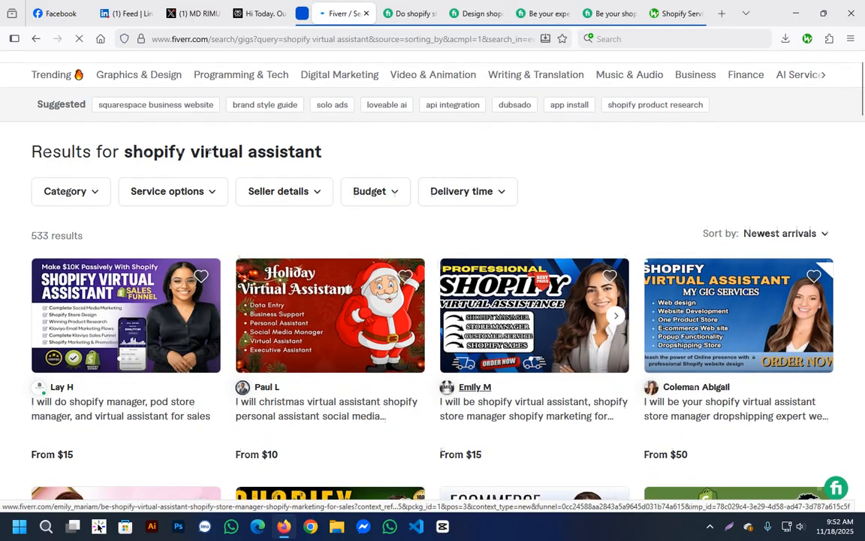
scroll(126, 387, "up", 1)
scroll(126, 428, "up", 1)
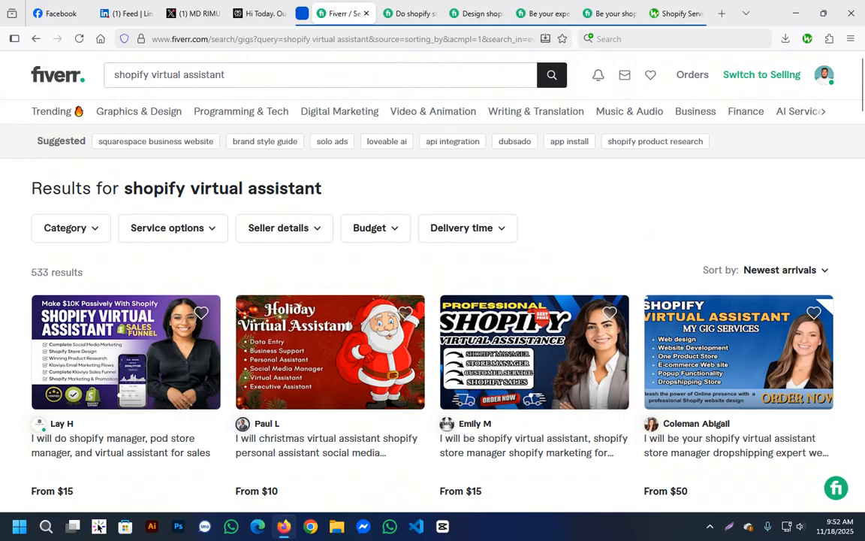
left_click(785, 270)
left_click(778, 309)
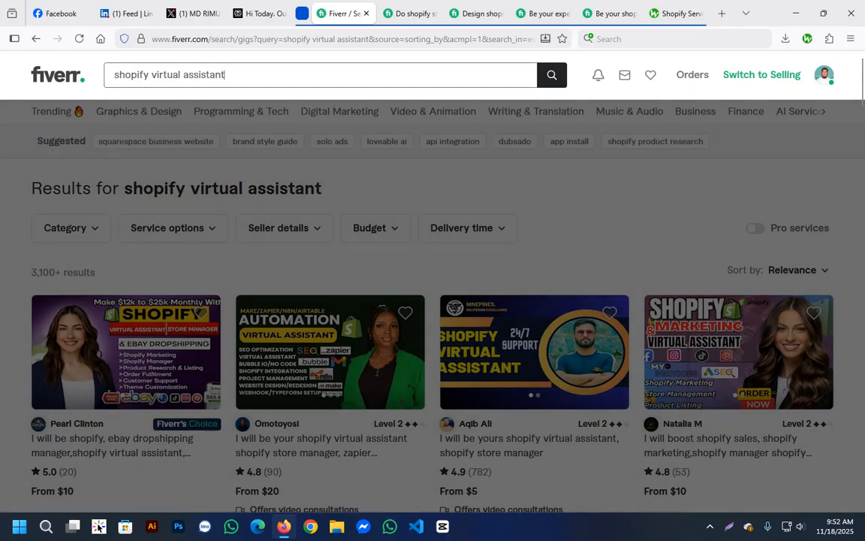
Replace "virtual assistant" with "dropshipping" in the search term to read "shopify dropshipping".
key("ctrl+a")
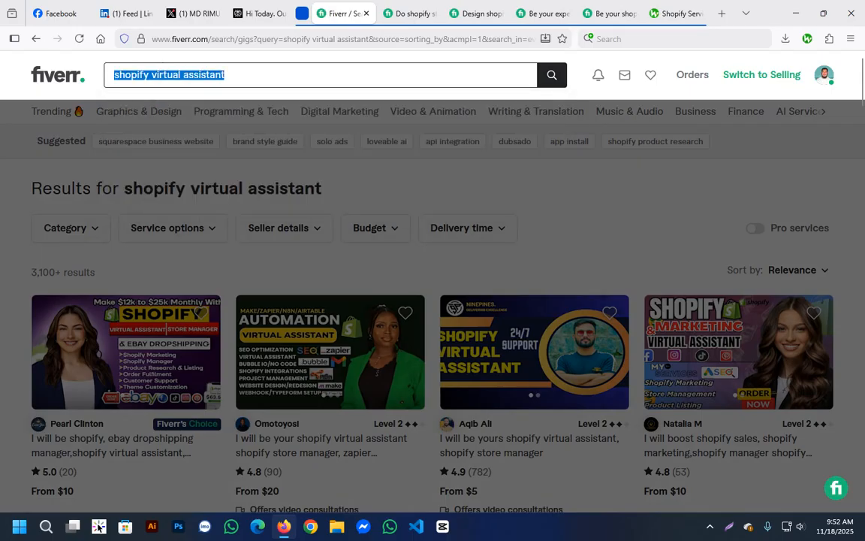
key("Right")
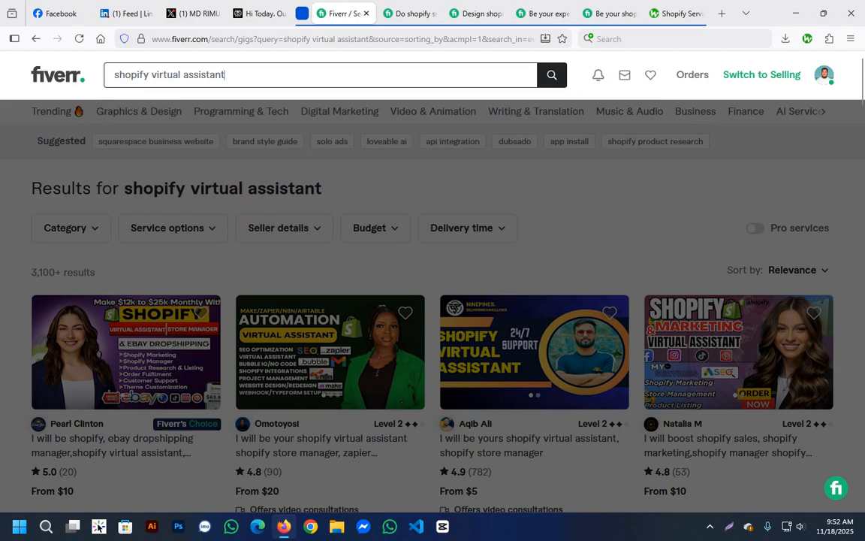
key("shift+Left")
key("shift+Left")
key("shift+Left")
key("shift+Left")
key("shift+Left")
key("shift+Left")
key("shift+Left")
key("shift+Left")
key("shift+Left")
key("shift+Left")
key("shift+Left")
key("shift+Left")
key("shift+Left")
key("shift+Left")
key("shift+Left")
key("shift+Left")
key("shift+Left")
key("shift+Left")
key("shift+Left")
key("shift+Left")
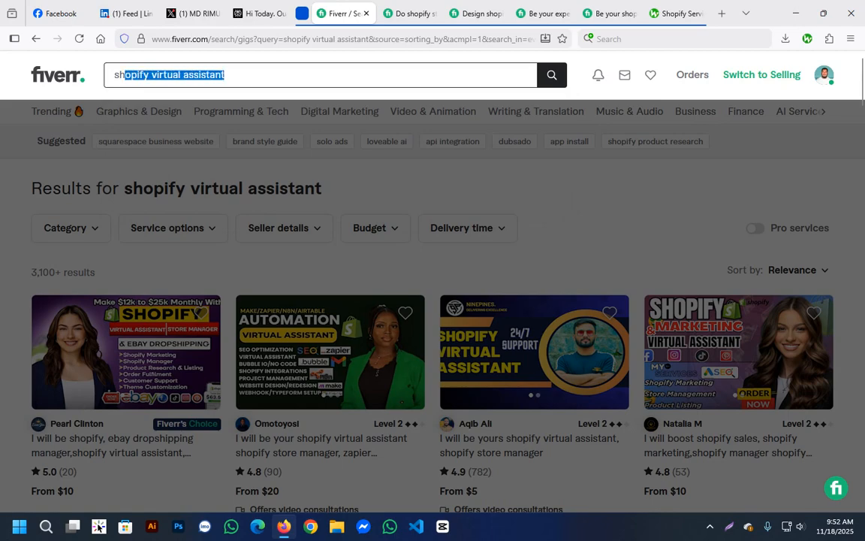
key("Right")
key("shift+Left")
key("shift+Left")
key("shift+Left")
key("shift+Left")
key("shift+Left")
key("shift+Left")
key("shift+Left")
key("shift+Left")
key("shift+Left")
key("shift+Left")
key("shift+Left")
key("shift+Left")
key("shift+Left")
key("shift+Left")
key("shift+Left")
key("shift+Left")
key("shift+Left")
key("shift+Left")
type("drop")
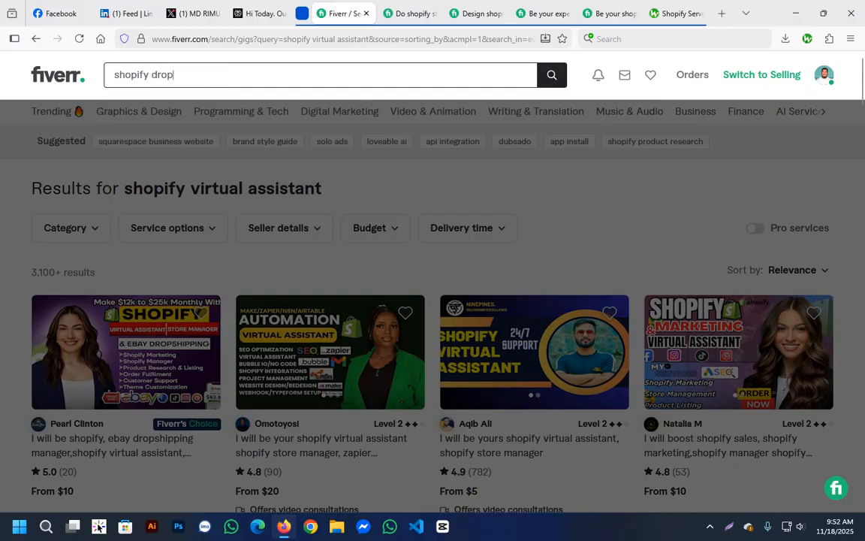
type("shipping")
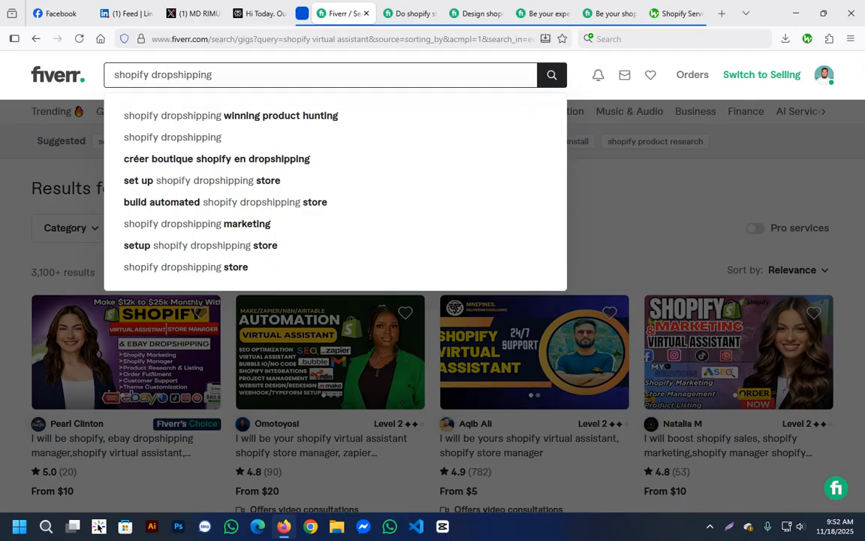
Review the suggested shopify dropshipping keywords and run the search for "set up shopify dropshipping store".
key("Down")
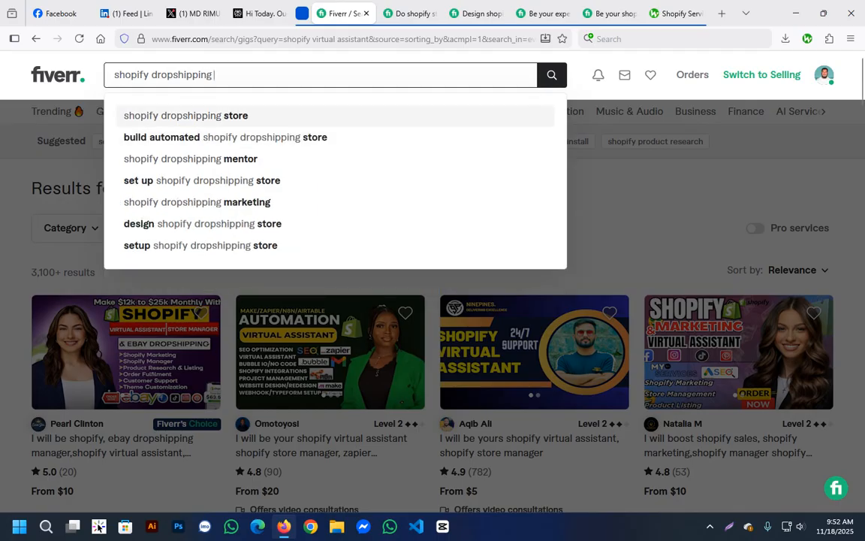
key("Down")
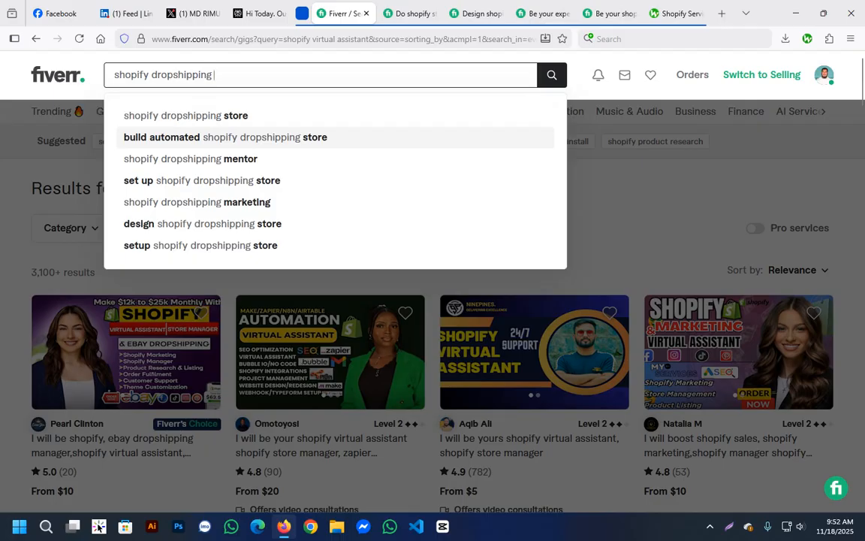
key("Down")
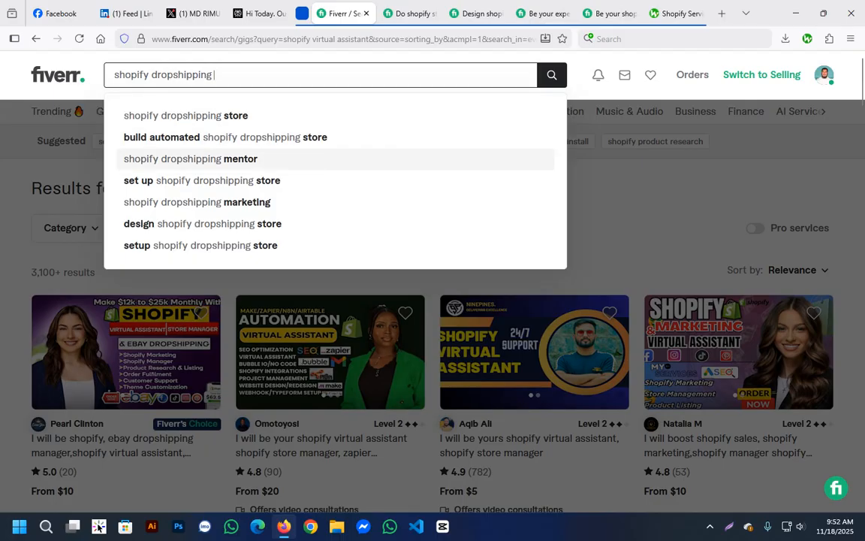
key("Down")
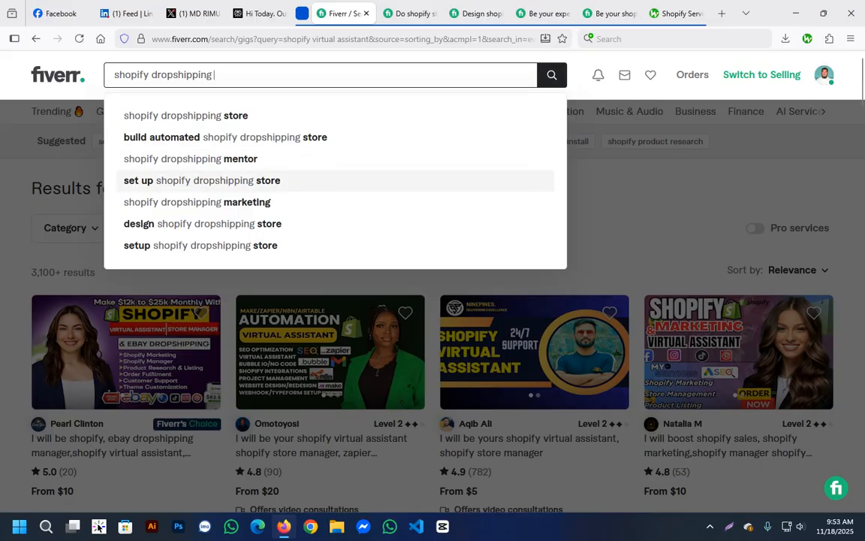
key("Down")
key("Down")
key("Up")
key("Up")
key("Down")
key("Up")
key("Up")
key("Up")
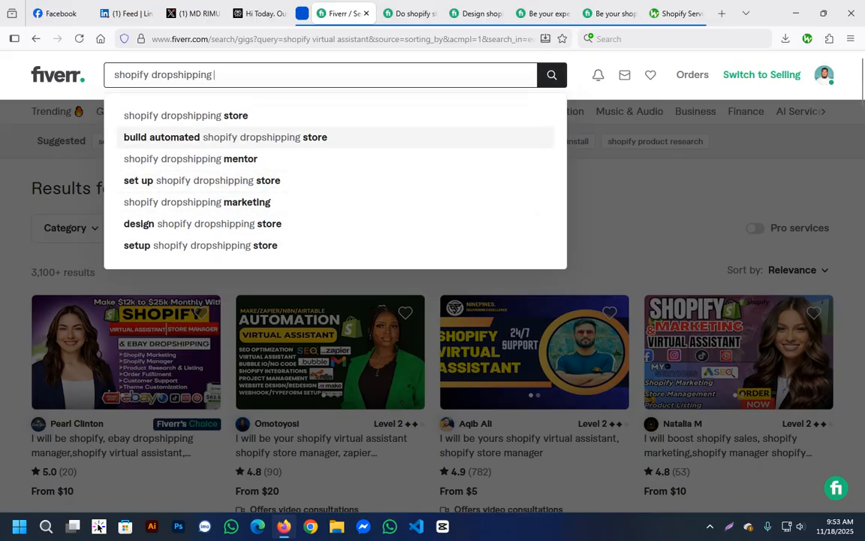
key("Up")
key("Down")
key("Down")
key("Down")
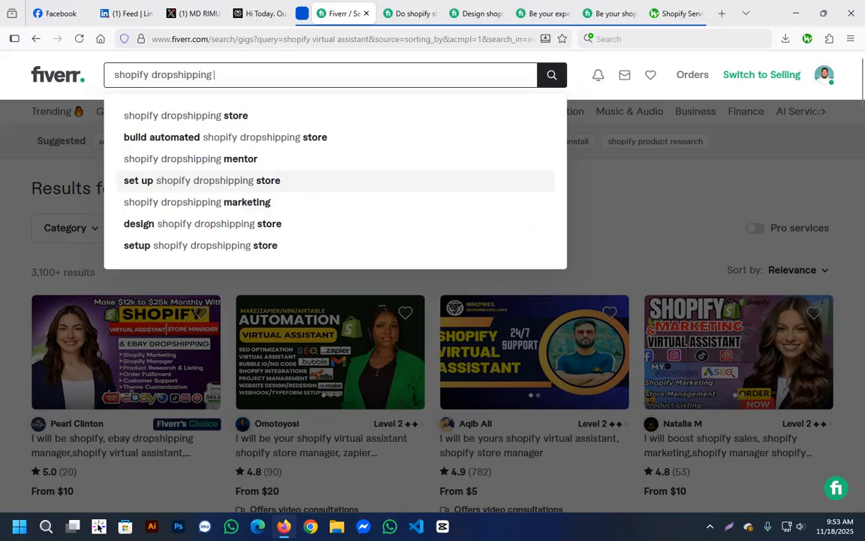
key("Return")
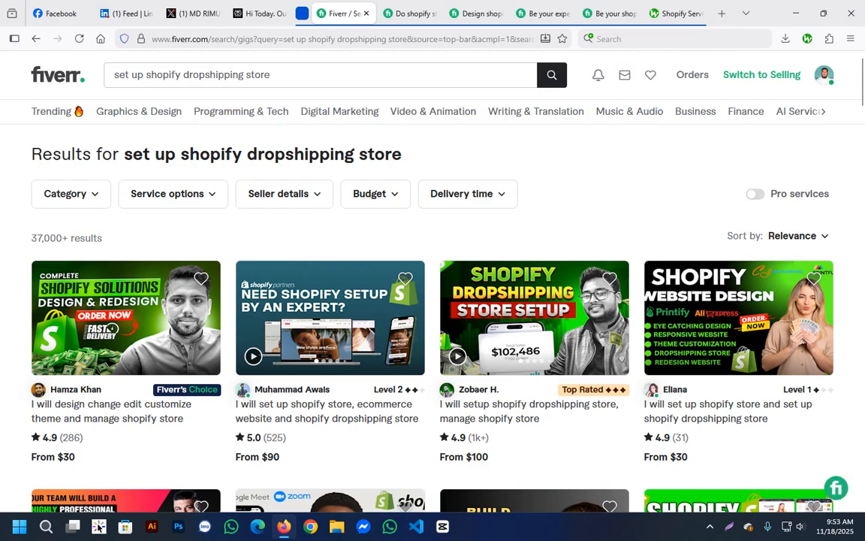
Check the result count of this search and switch to the suggested keyword "setup shopify dropshipping store".
left_click_drag(49, 239, 61, 238)
left_click(63, 239)
left_click(285, 75)
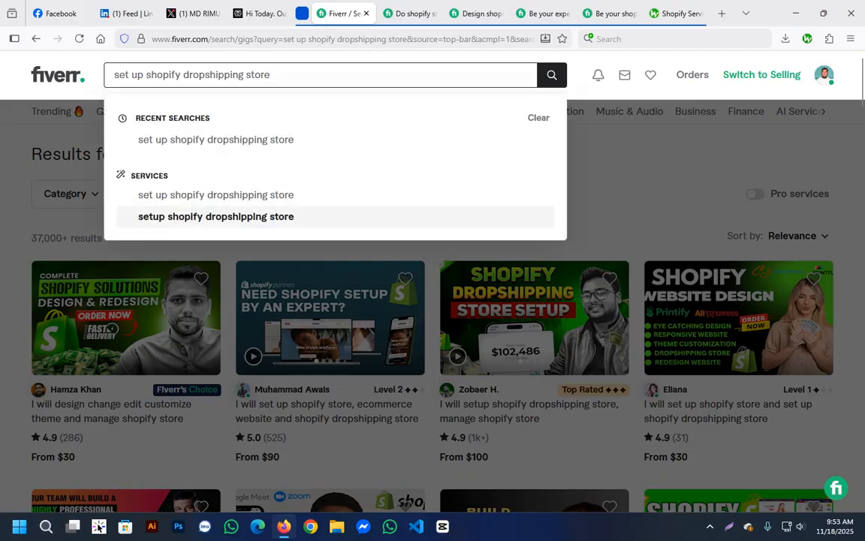
left_click(215, 216)
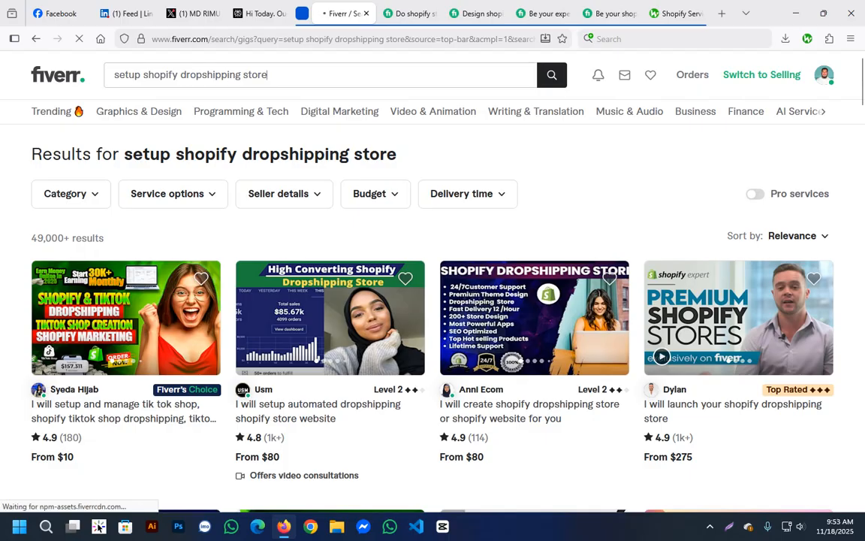
Shorten the term to "shopify dropshipping" to run the suggested search "build automated shopify dropshipping store", and check the result count.
left_click(267, 75)
double_click(257, 75)
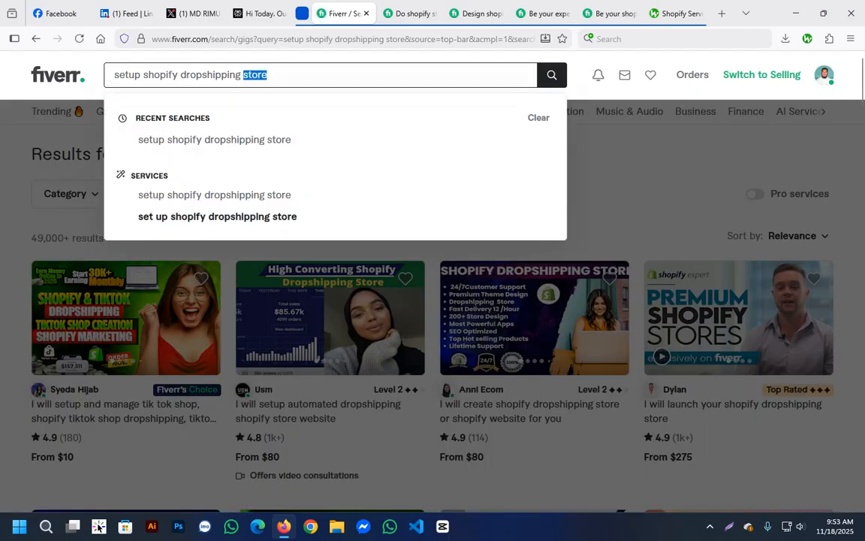
mouse_move(243, 75)
left_mouse_down()
mouse_move(180, 75)
mouse_move(243, 75)
left_mouse_up()
key("BackSpace")
left_click_drag(143, 75, 114, 75)
key("BackSpace")
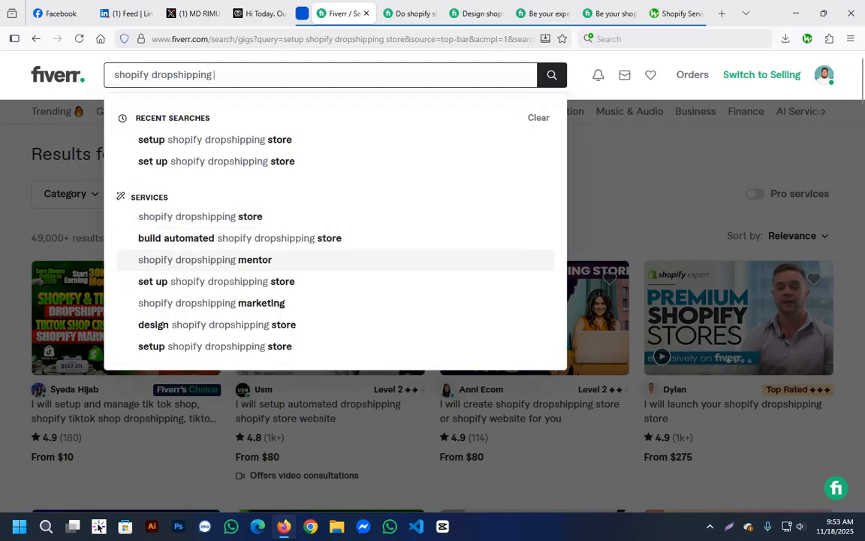
left_click(240, 238)
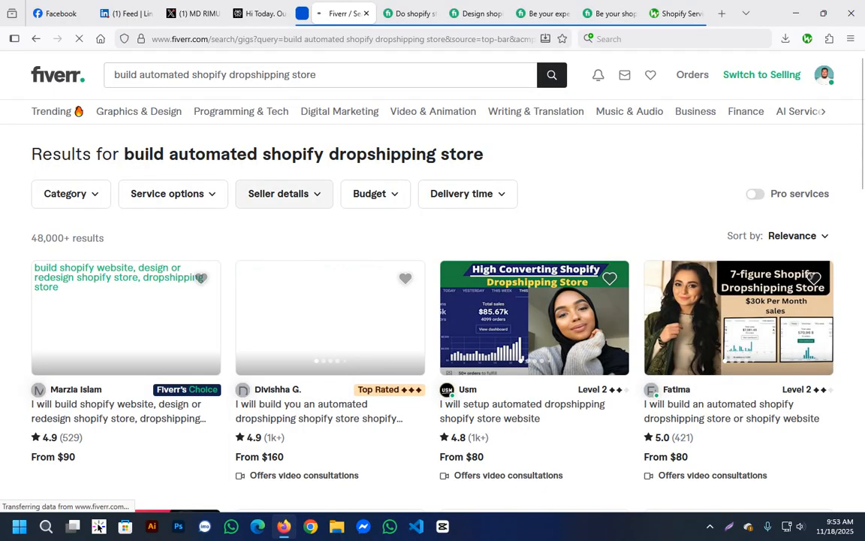
left_click_drag(70, 238, 31, 238)
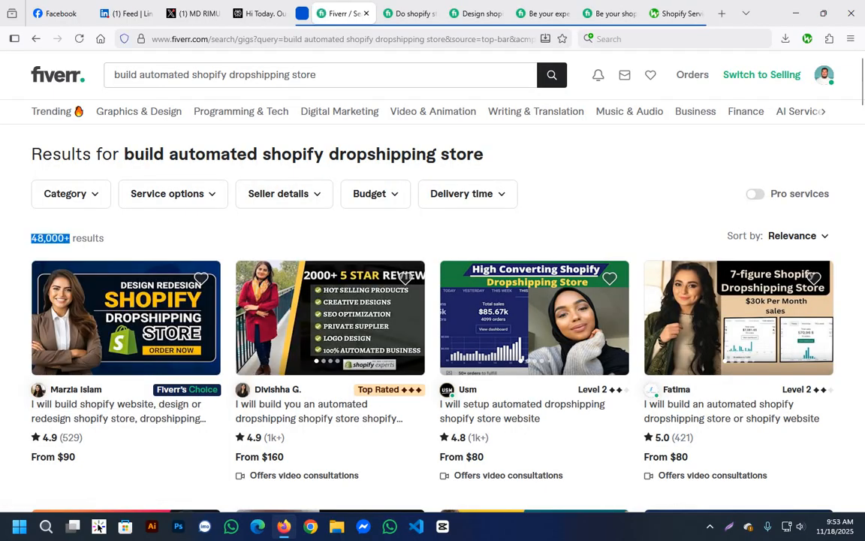
Shorten the search term to "automated shopify dropshipping", run the search and look over the results.
left_click(128, 239)
left_click(319, 75)
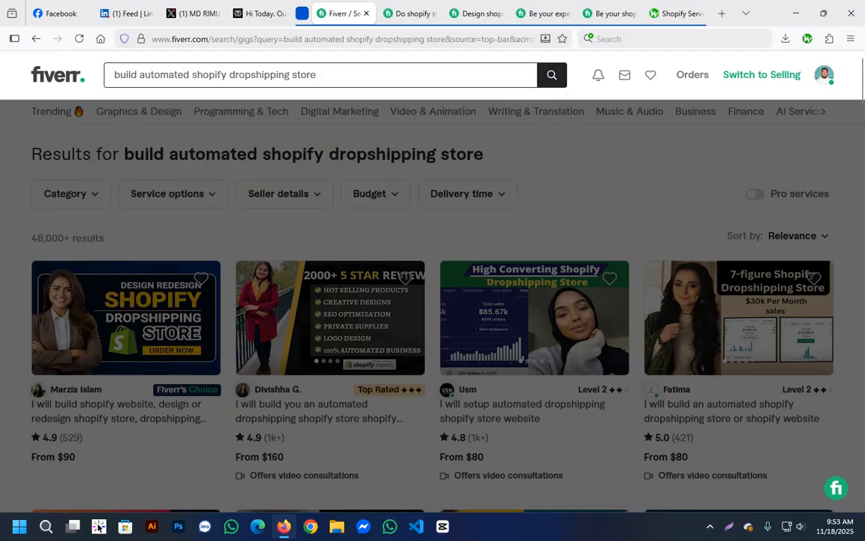
left_click_drag(189, 75, 113, 75)
double_click(127, 75)
key("BackSpace")
double_click(268, 76)
key("BackSpace")
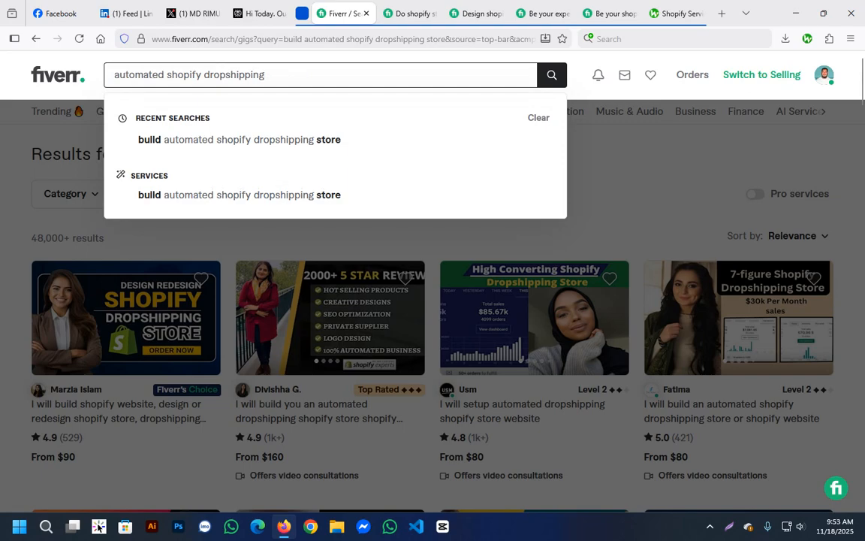
key("Return")
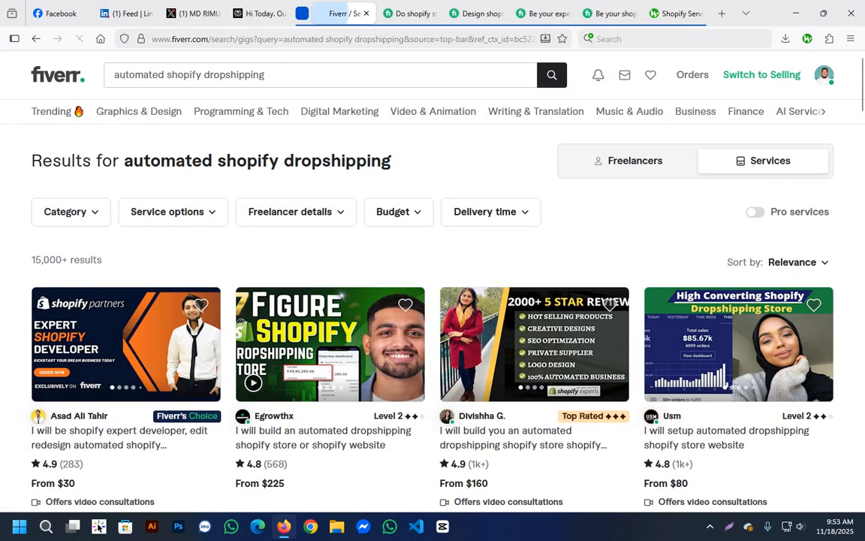
scroll(158, 376, "down", 1)
scroll(169, 300, "up", 1)
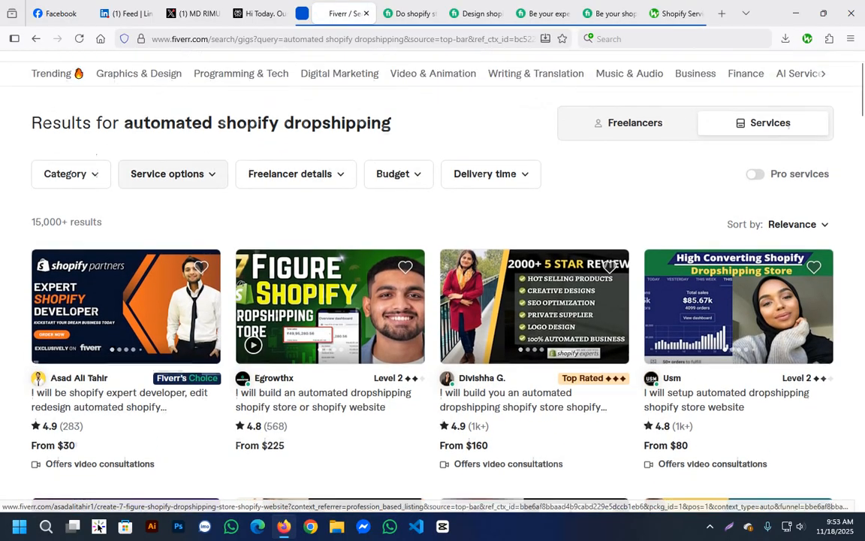
Replace the search term with "shopify expert" and run the suggested search "shopify marketing expert".
left_click_drag(266, 75, 113, 75)
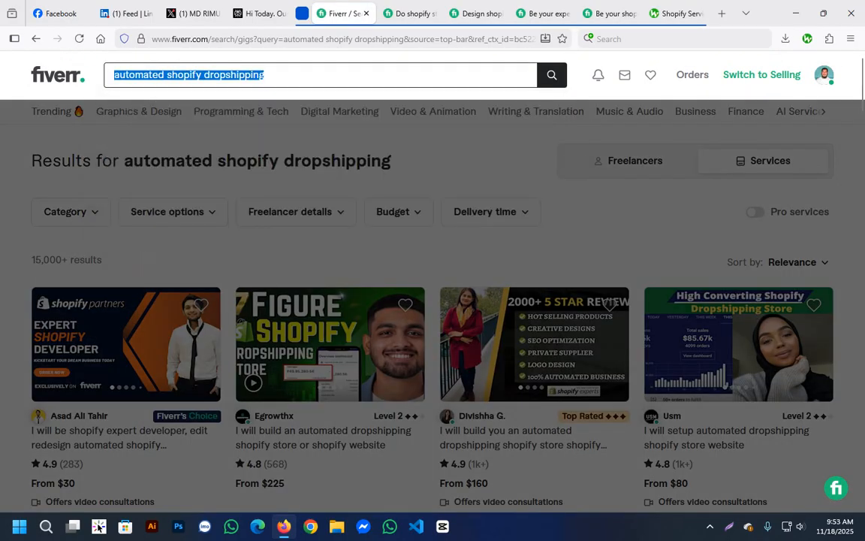
type("s")
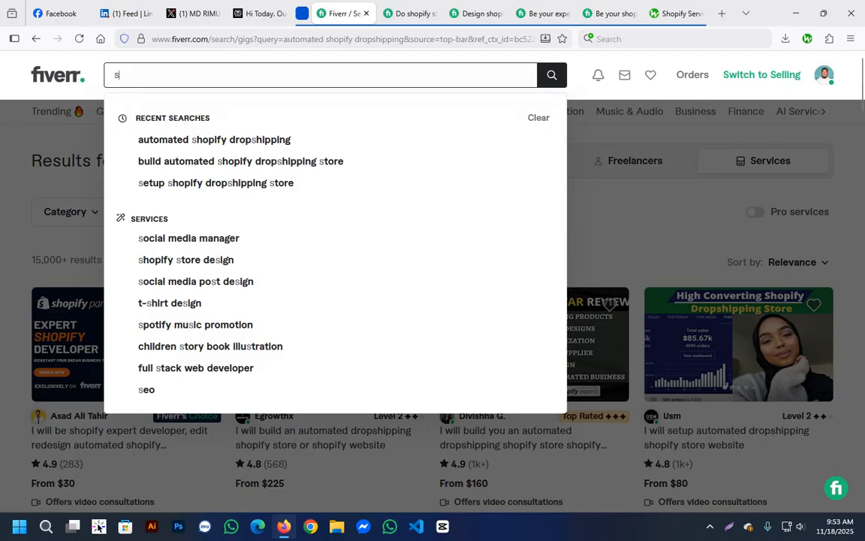
type("ho")
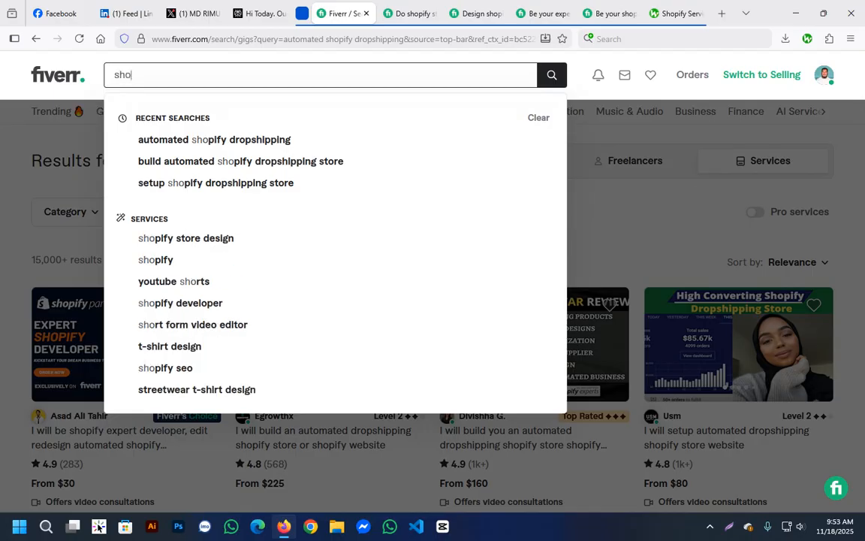
type("pify")
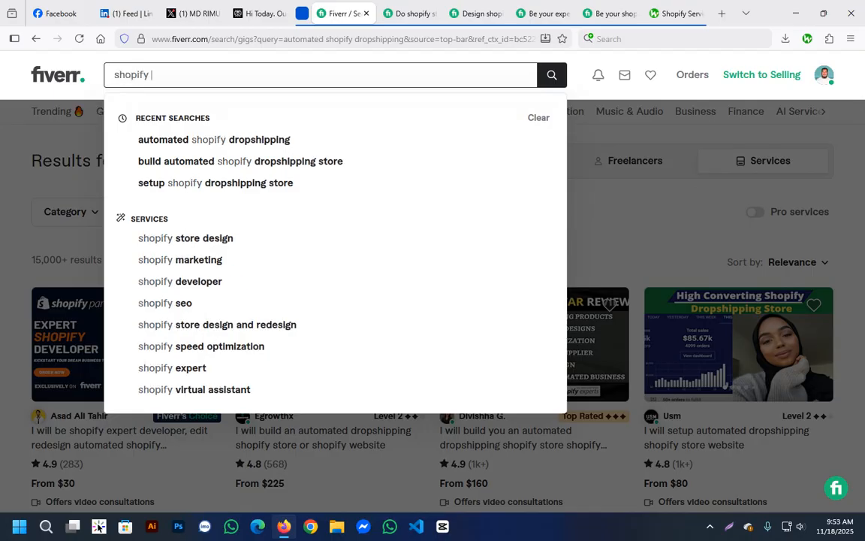
type(" exe")
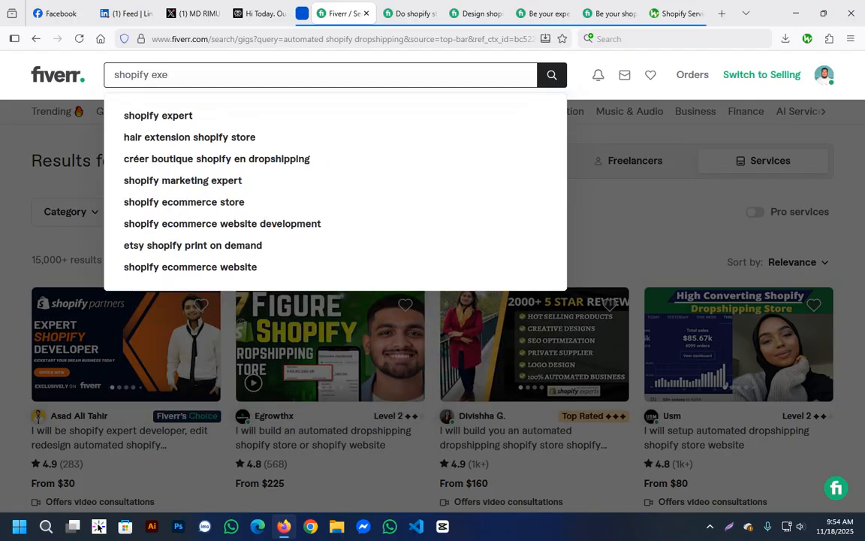
type("pert")
key("BackSpace")
key("BackSpace")
key("BackSpace")
key("BackSpace")
key("BackSpace")
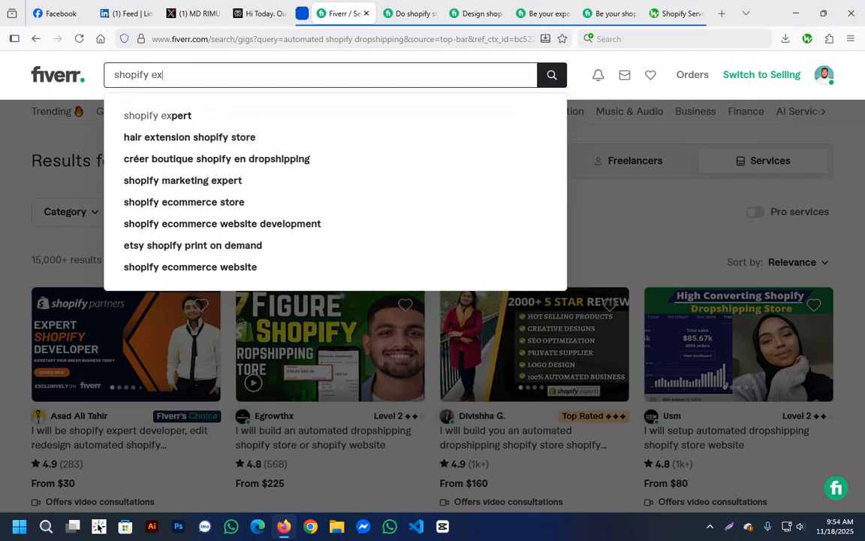
type("pert")
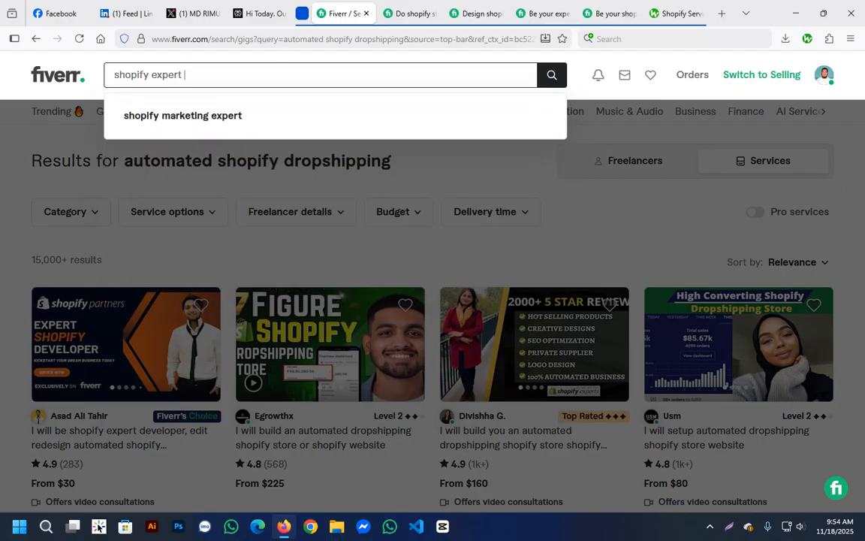
key("Down")
key("Return")
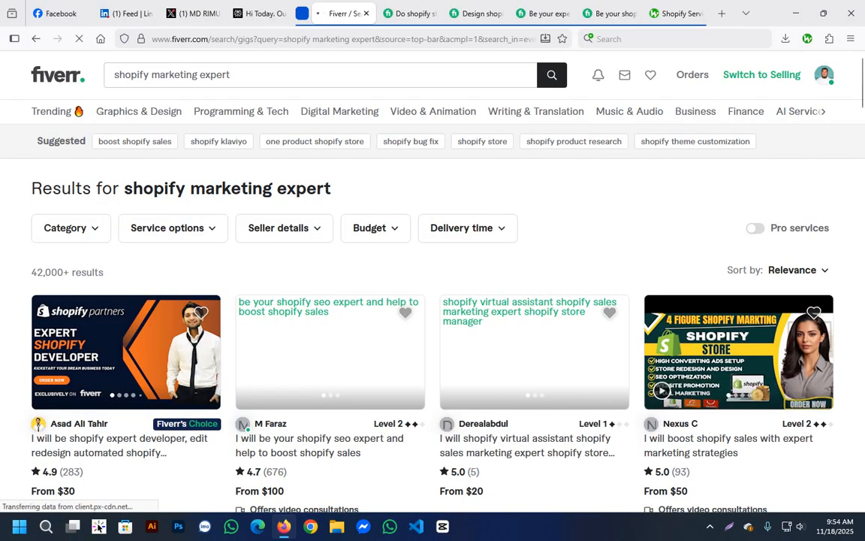
Remove "marketing" from the term to search for "shopify expert", and check the result count.
double_click(174, 75)
key("BackSpace")
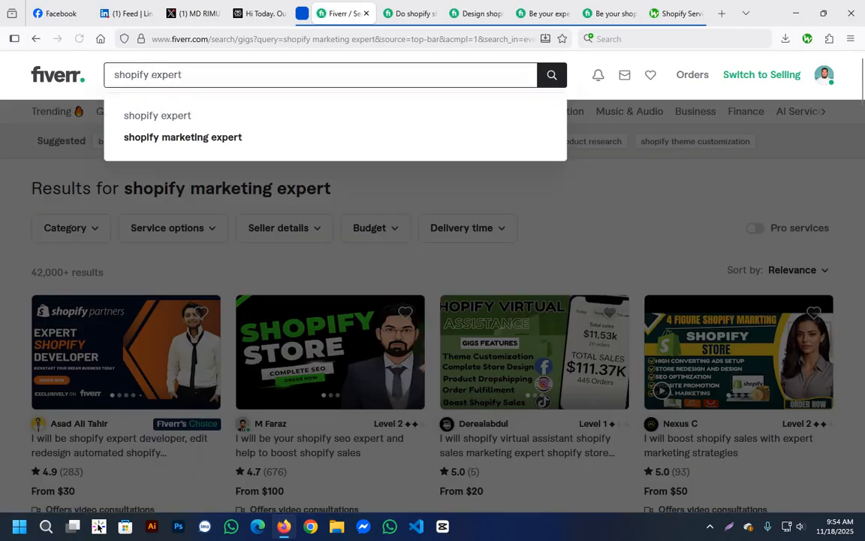
key("Return")
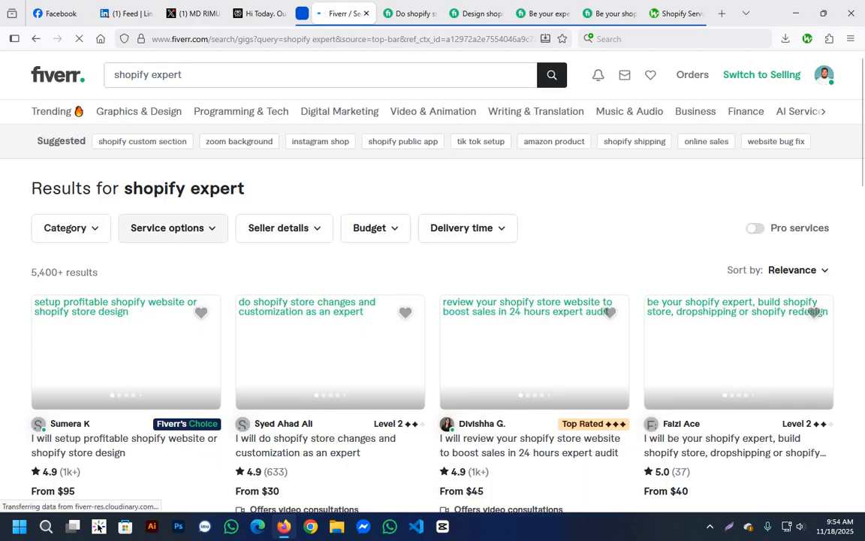
left_click_drag(36, 272, 52, 272)
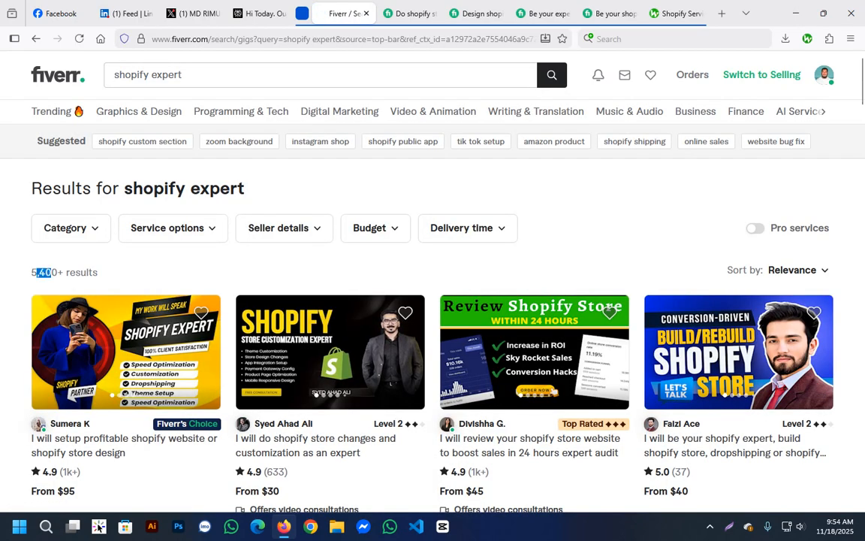
left_click(53, 273)
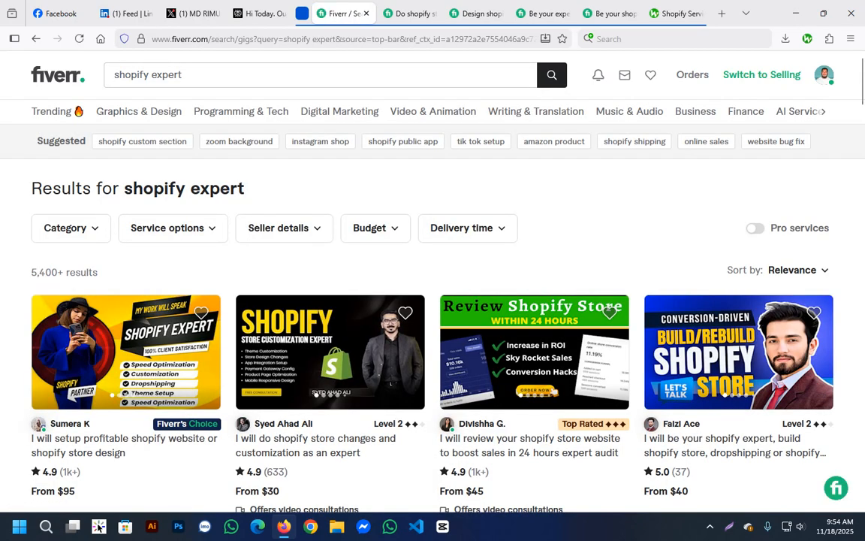
double_click(80, 272)
left_click(80, 273)
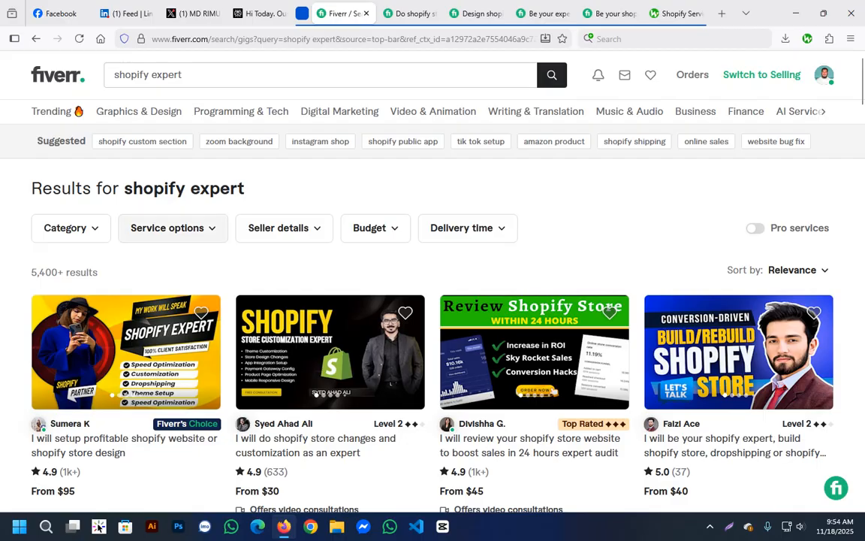
Create a text document named keywords.txt on the desktop and open it for editing.
left_click_drag(190, 75, 107, 73)
key("ctrl+c")
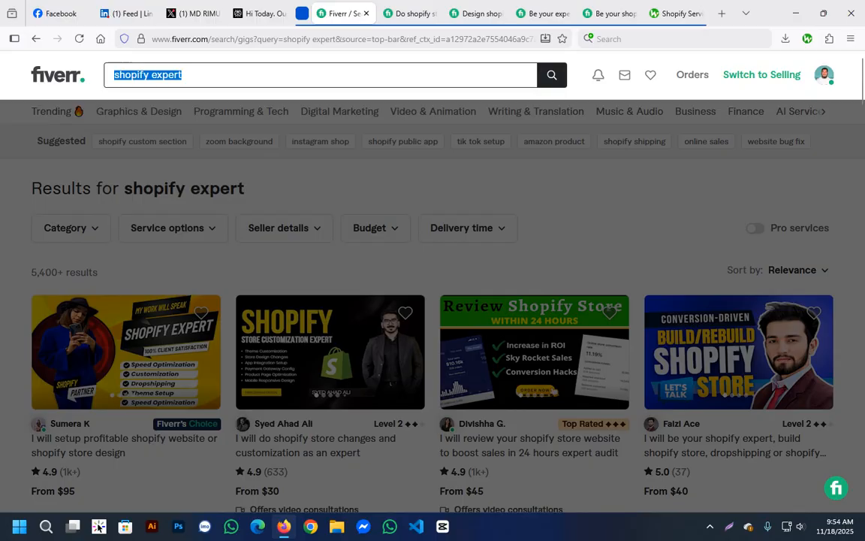
left_click(796, 13)
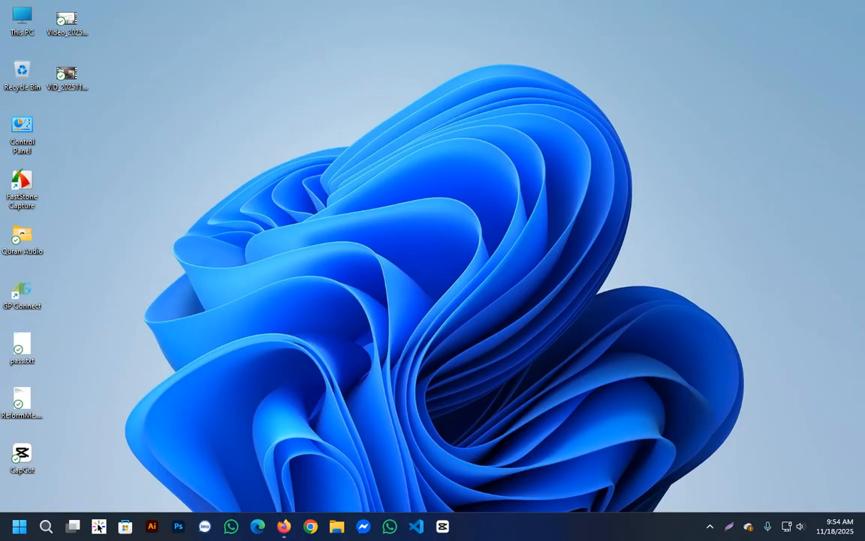
right_click(256, 45)
mouse_move(289, 119)
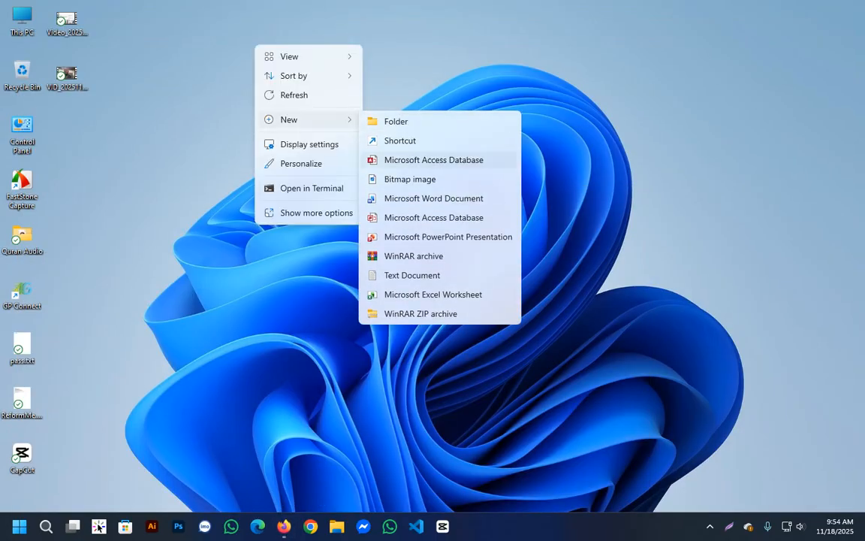
left_click(413, 275)
type("keywordp")
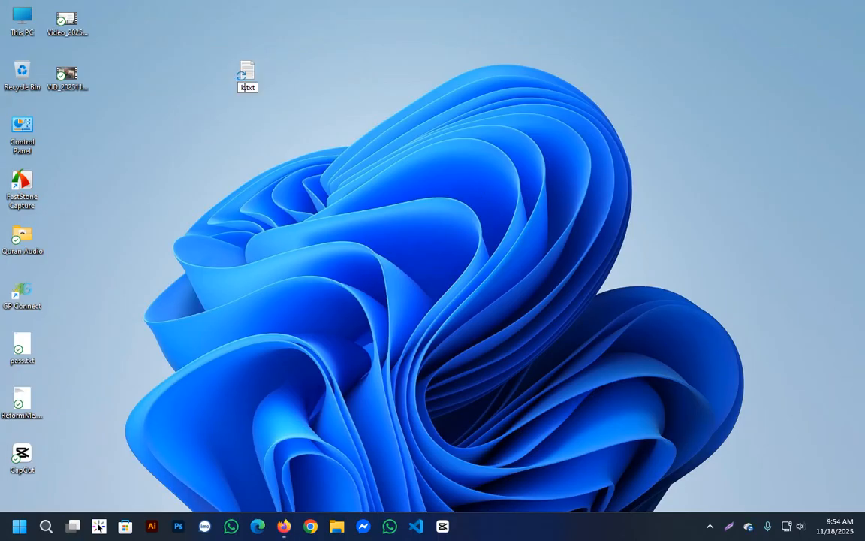
key("BackSpace")
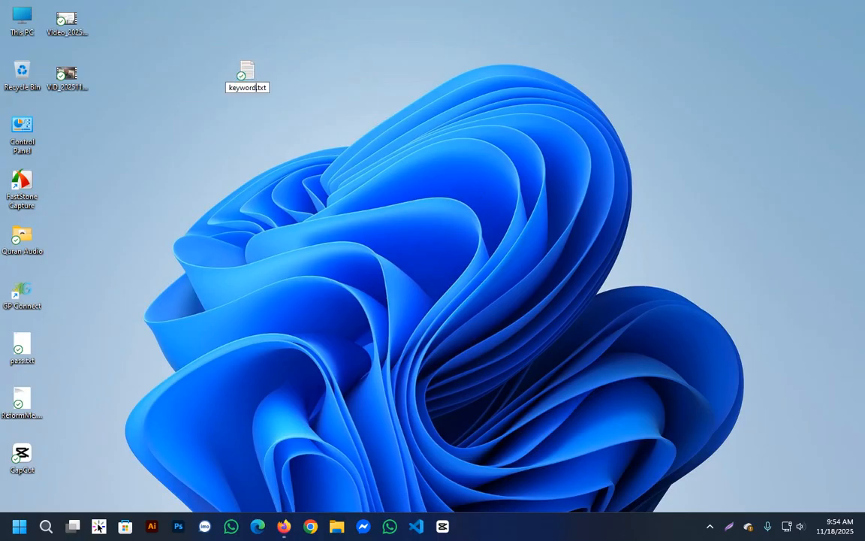
type("s")
key("Return")
Enter "shopify expert," and "shopify virtual assistant" as the first two lines of the keyword list.
key("Return")
type("shopify expert,")
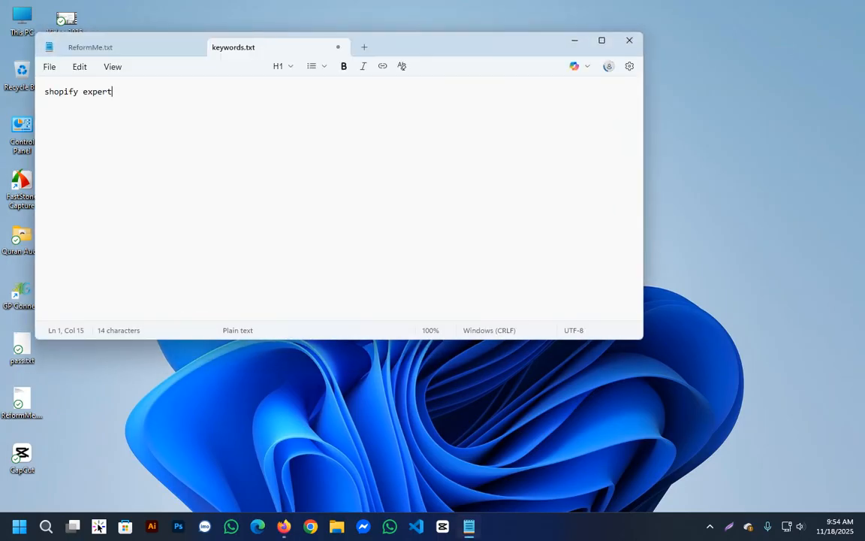
key("Return")
key("ctrl+v")
key("BackSpace")
key("BackSpace")
key("BackSpace")
key("BackSpace")
key("BackSpace")
key("BackSpace")
type("v")
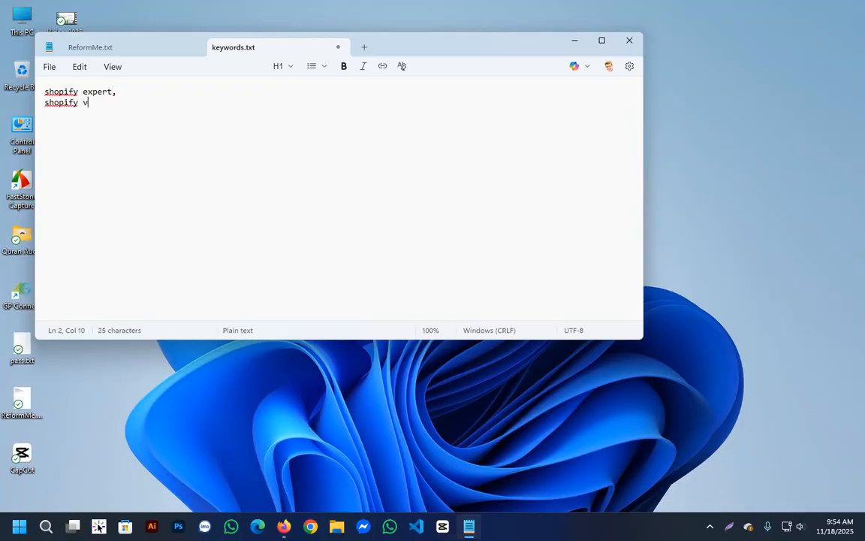
type("i")
key("BackSpace")
type("irtual assistant")
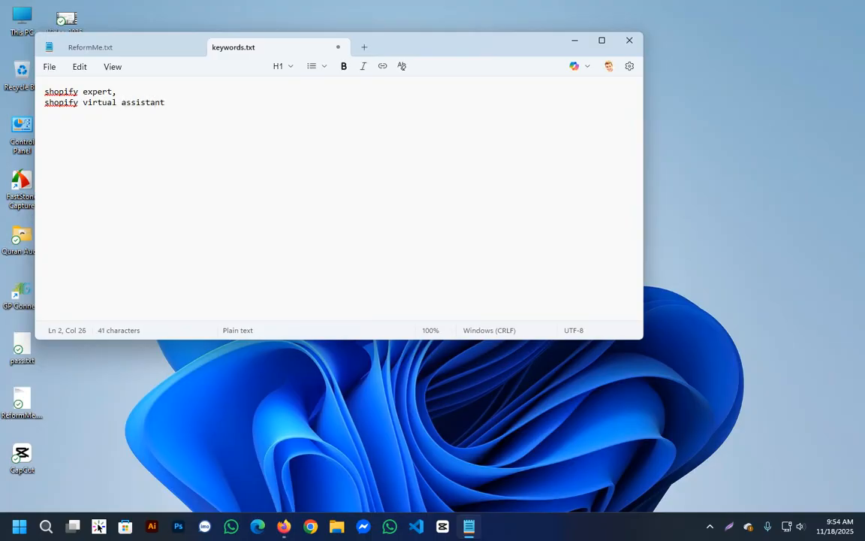
Add "shopify dropshipping store" as the third line of the keyword list.
key("Return")
type("shopify ")
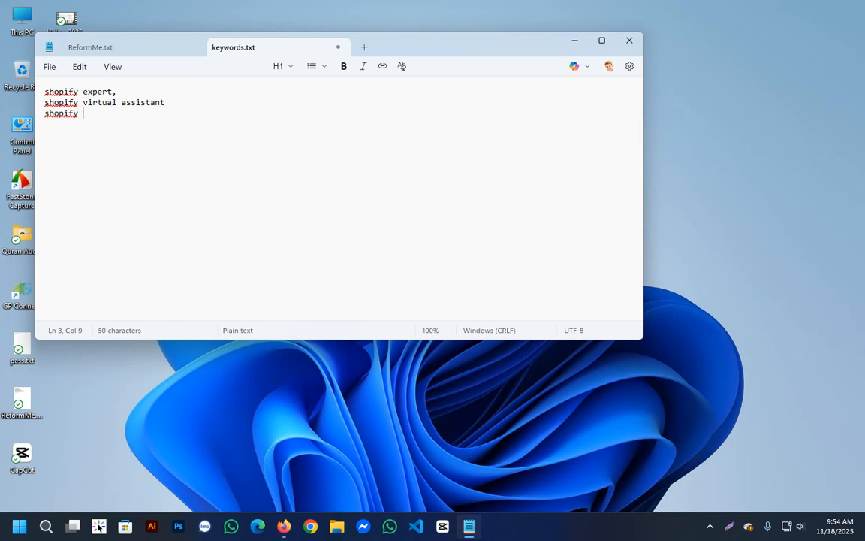
type("d")
type("rop")
type("shiio")
key("BackSpace")
key("BackSpace")
type("pping ")
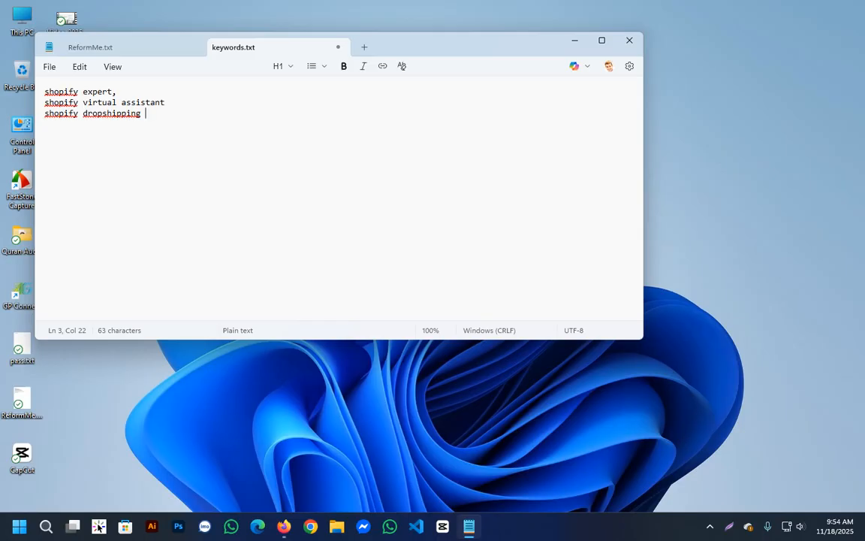
type("store")
Try the spelling suggestion "drop shipping" in the third keyword, and rejoin it as one word.
right_click(136, 116)
mouse_move(176, 129)
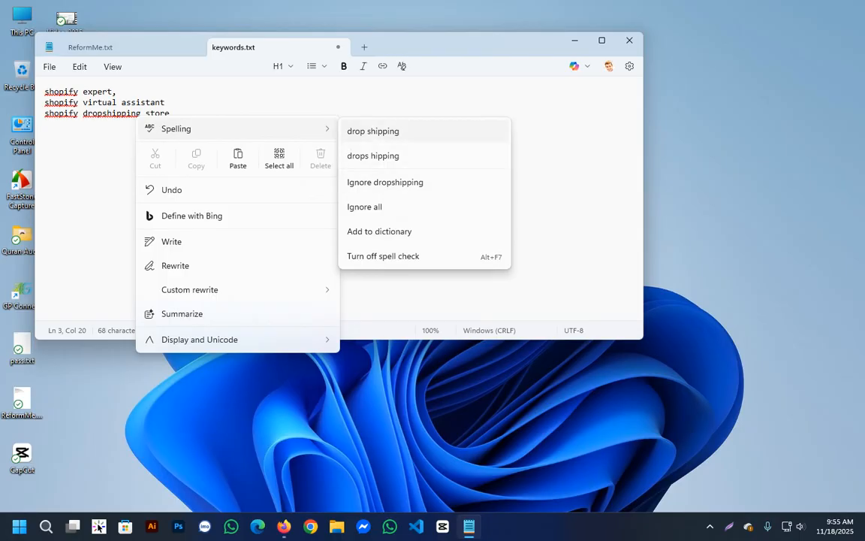
left_click(373, 131)
left_click(107, 114)
key("BackSpace")
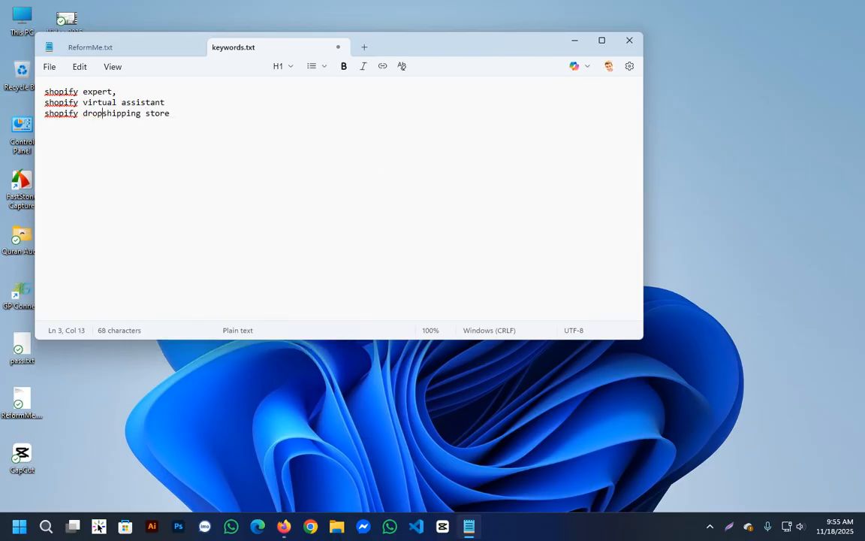
left_click(126, 114)
Add a comma at the end of the virtual assistant and dropshipping store lines.
left_click(165, 102)
type(",")
key("Down")
type(",")
Add "shopify developer," as the fourth line of the keyword list.
key("Return")
type("ahio")
key("BackSpace")
key("BackSpace")
key("BackSpace")
key("BackSpace")
type("shi")
key("BackSpace")
type("opify ")
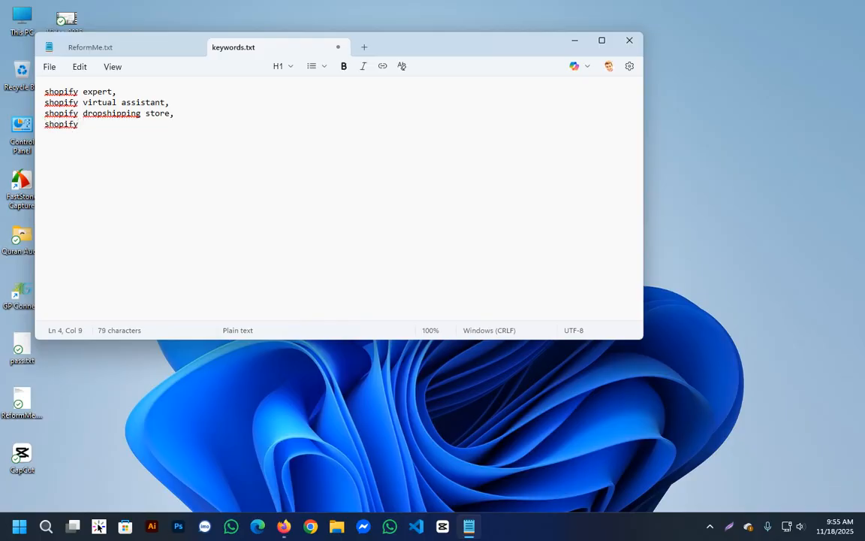
type("developer,")
Add "shopify store" as the fifth line of the keyword list, followed by blank lines.
key("Return")
type("shopifyue")
key("BackSpace")
key("BackSpace")
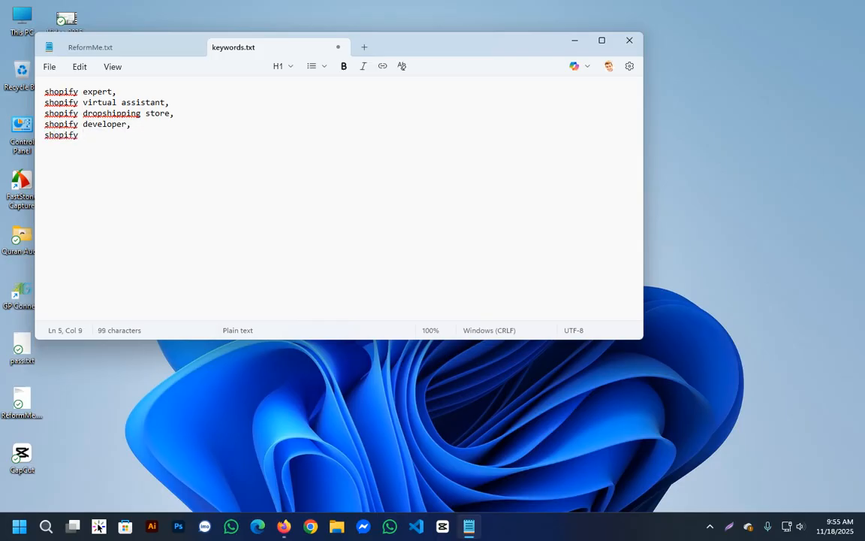
type("c")
key("BackSpace")
type("store")
left_click_drag(108, 135, 45, 92)
left_click(110, 136)
key("Return")
key("Return")
double_click(97, 92)
double_click(99, 103)
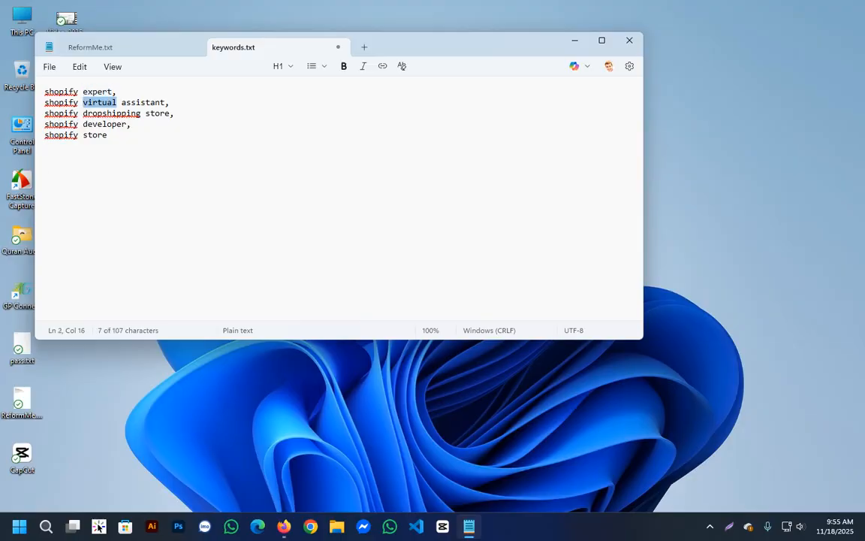
left_click(171, 103)
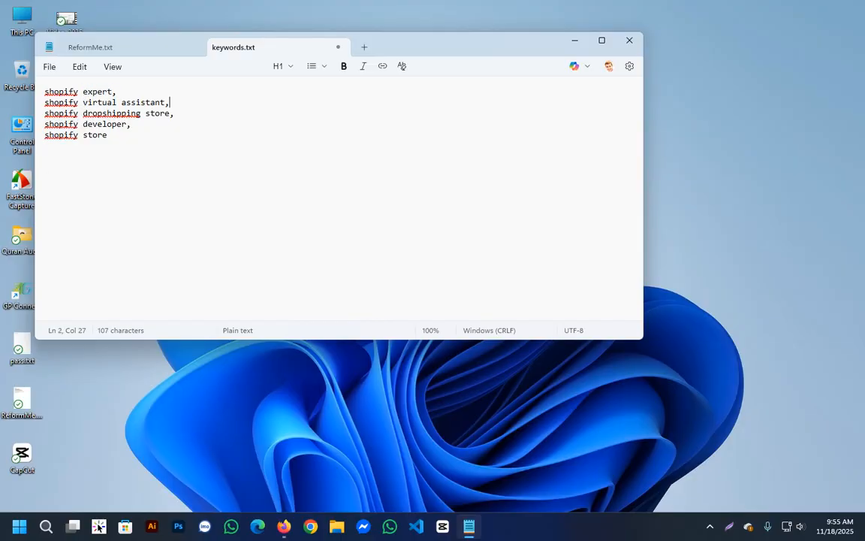
key("ctrl+shift+Home")
key("ctrl+End")
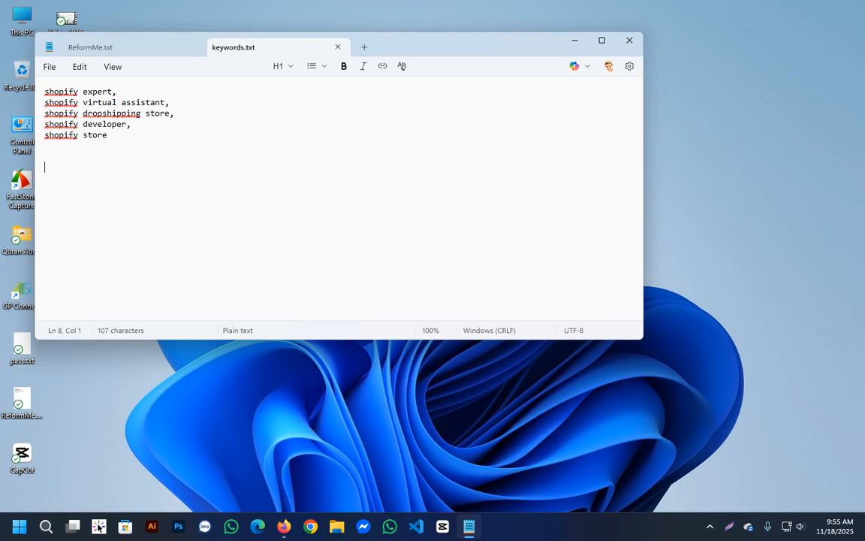
Start a gig title line reading "I will your shopify expert" on the empty line below the keyword list.
type("I will do shopify e")
double_click(82, 167)
type("your")
key("Up")
key("ctrl+End")
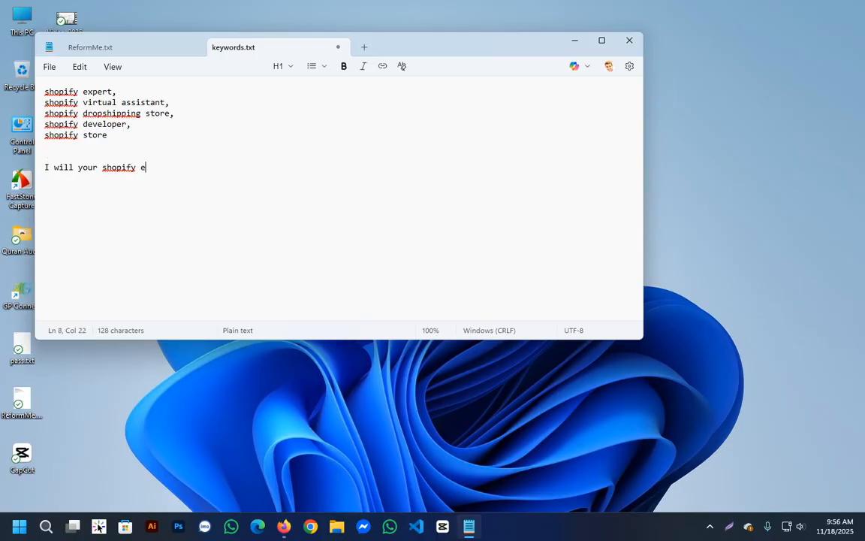
type("expert")
key("BackSpace")
type("t")
key("BackSpace")
Extend the gig title line with ", shopify virtual assistant".
key("End")
type("sh")
key("BackSpace")
key("BackSpace")
key("BackSpace")
type(", shopify")
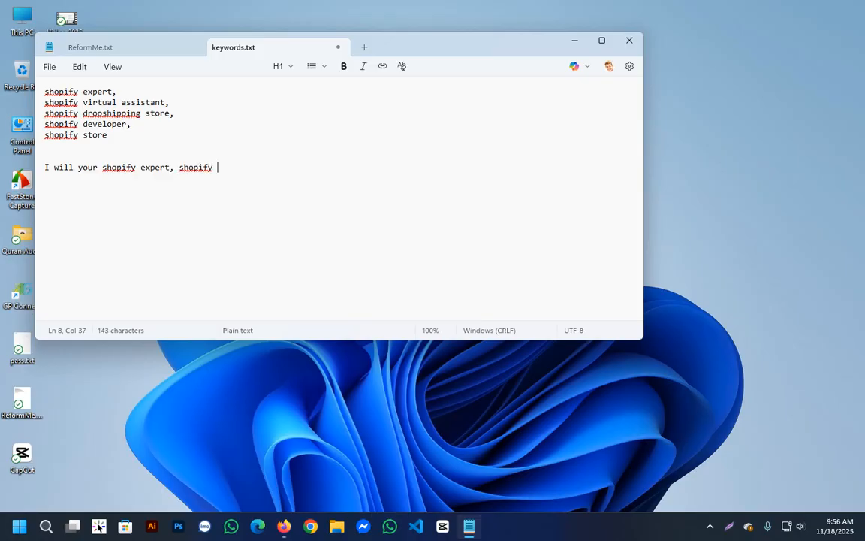
type(" virtual assistin")
key("BackSpace")
key("BackSpace")
type("ant")
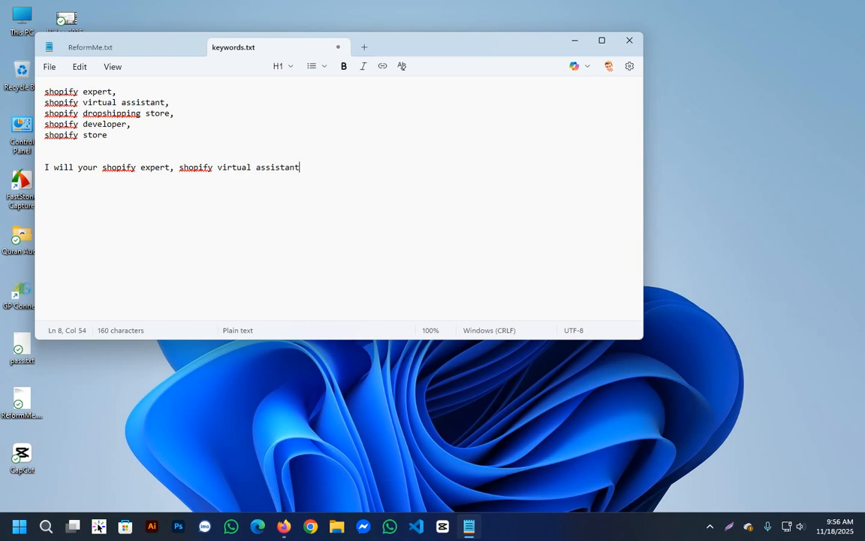
Review the keyword phrases in the drafted gig title by highlighting them.
left_click_drag(102, 168, 300, 167)
left_click(300, 167)
key("shift+Left")
key("shift+Left")
key("shift+Left")
key("shift+Left")
key("shift+Left")
key("shift+Left")
key("shift+Left")
key("shift+Left")
key("shift+Left")
key("shift+Left")
key("shift+Left")
key("shift+Left")
key("shift+Left")
key("shift+Left")
key("shift+Left")
key("shift+Left")
key("shift+Left")
key("shift+Left")
key("shift+Left")
key("shift+Left")
key("End")
key("shift+Left")
key("shift+Left")
key("shift+Left")
key("shift+Left")
key("shift+Left")
key("shift+Left")
key("shift+Left")
key("shift+Left")
key("shift+Left")
key("shift+Left")
key("shift+Left")
key("shift+Left")
key("shift+Left")
key("shift+Left")
key("shift+Left")
key("shift+Left")
key("shift+Left")
key("shift+Left")
key("shift+Left")
key("shift+Left")
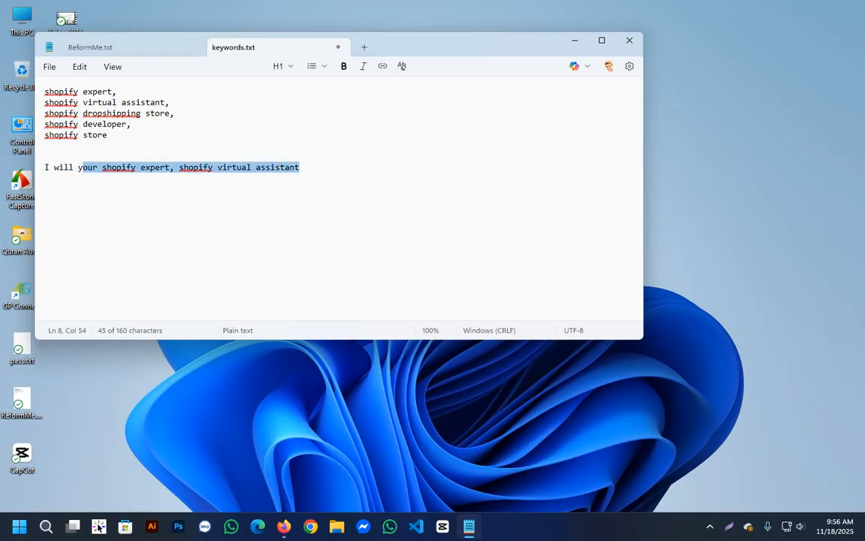
Compare the keyword list with the drafted title, highlighting the dropshipping store, developer and store keywords.
left_click(107, 102)
left_click(102, 91)
left_click(117, 102)
key("Down")
key("Down")
key("Down")
key("Down")
key("Down")
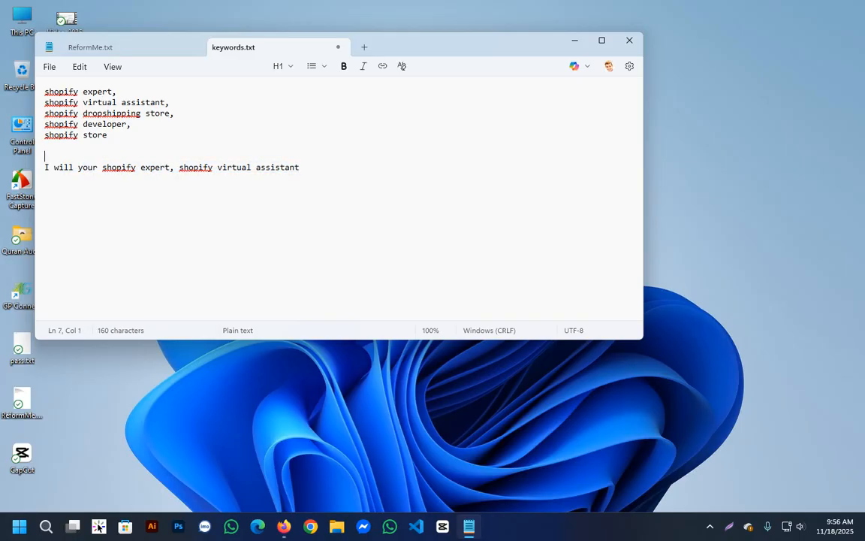
key("Down")
key("End")
left_click_drag(108, 135, 64, 113)
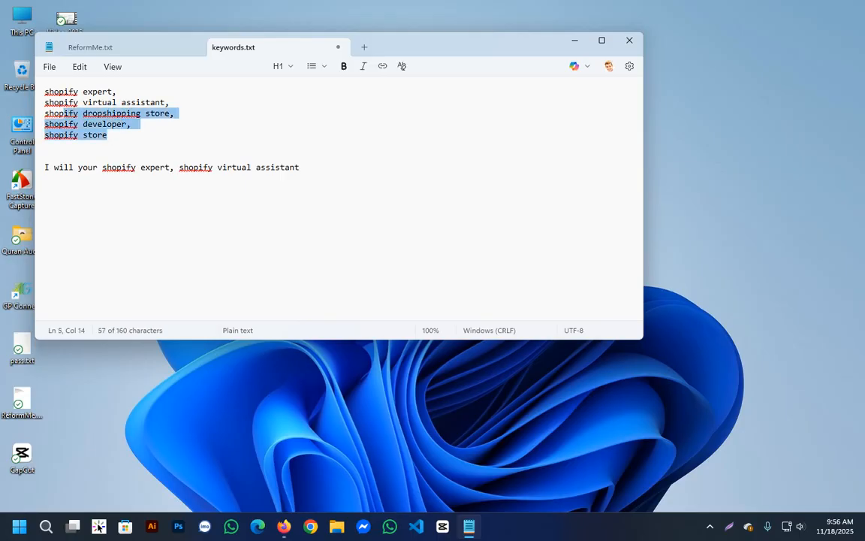
left_click(172, 103)
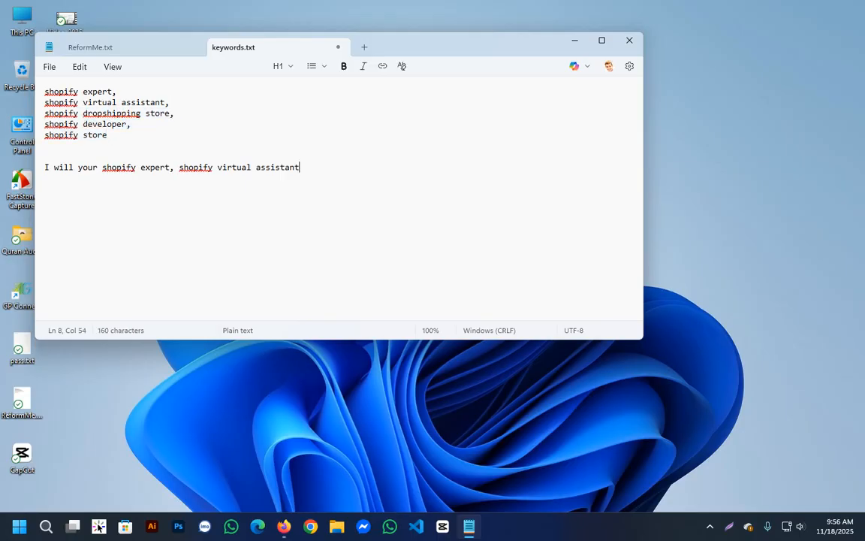
Add two line breaks after the gig title draft and review the five keywords at the start of the file.
key("Return")
key("Return")
left_click_drag(108, 135, 44, 92)
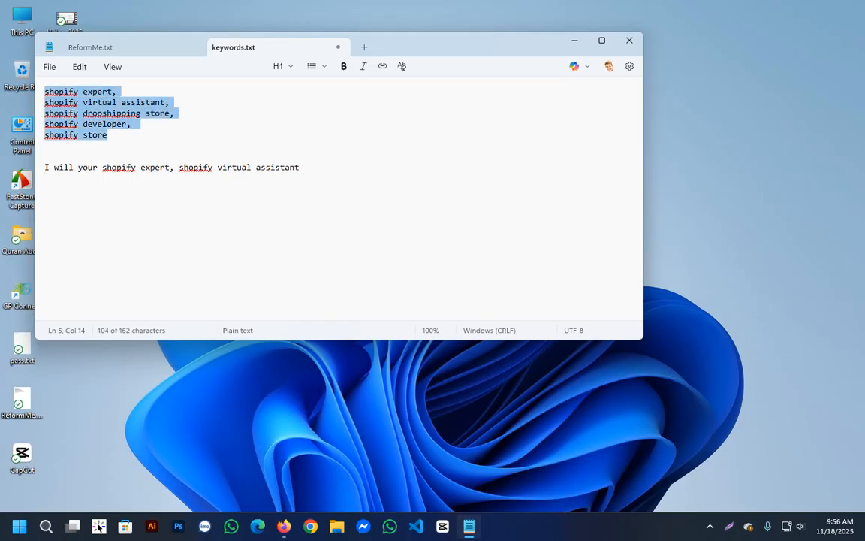
key("Right")
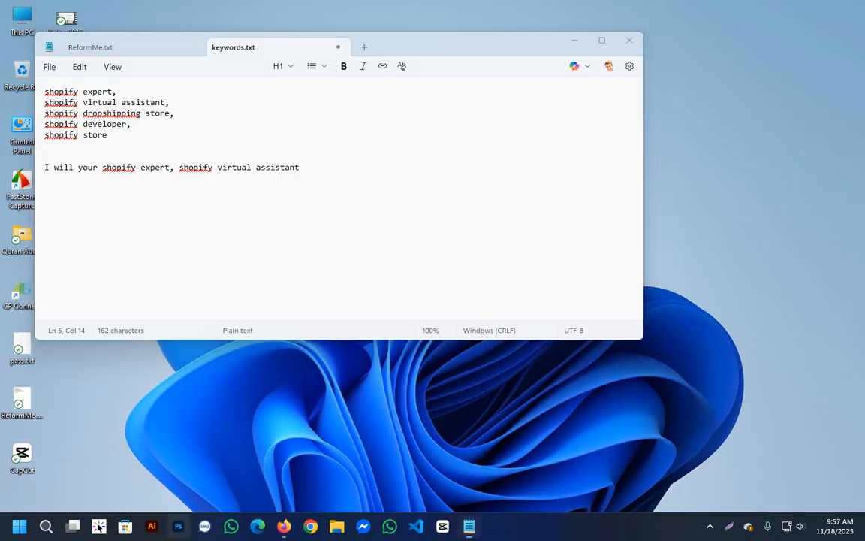
Switch to Firefox and bring up the About section of the gig on designing a Shopify website, clearing its text selection.
key("alt+Tab")
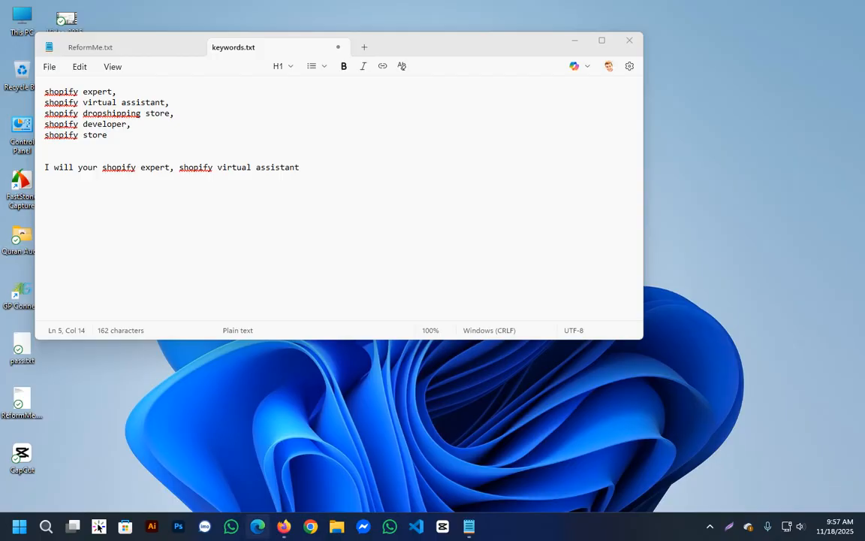
key("alt+Tab")
key("ctrl+Tab")
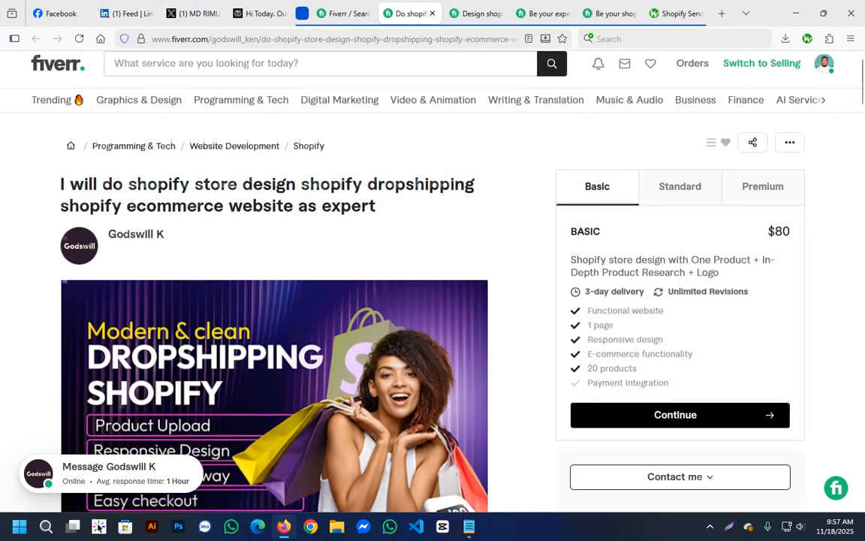
key("ctrl+Tab")
scroll(275, 301, "down", 8)
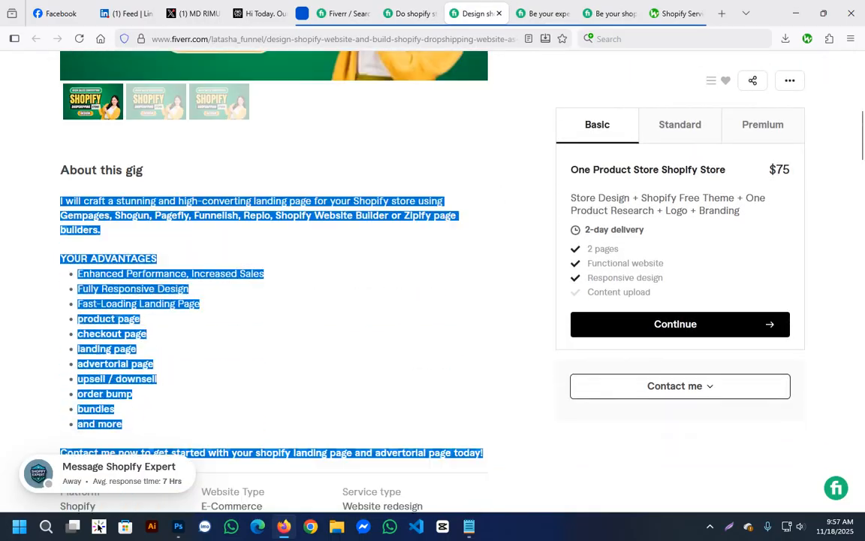
scroll(275, 301, "up", 2)
left_click(338, 323)
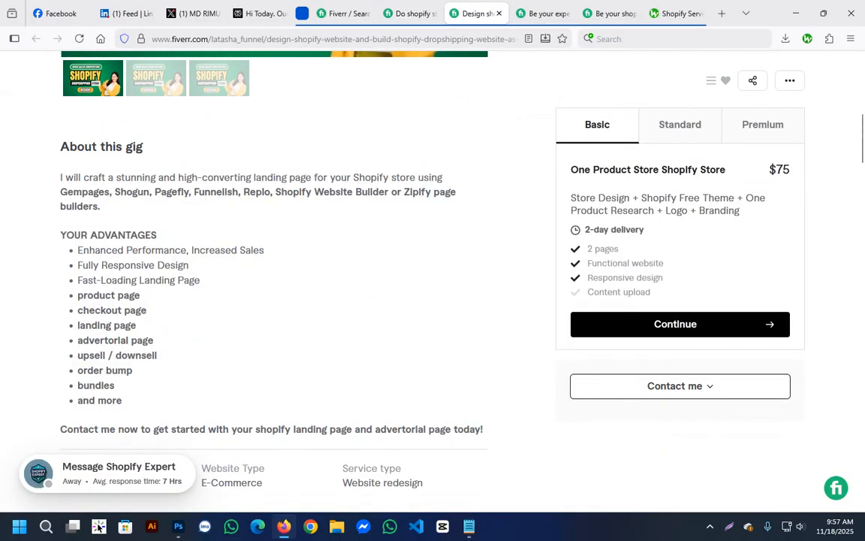
Read that gig's introduction, its page builder names and the list under "YOUR ADVANTAGES".
left_click_drag(65, 177, 164, 177)
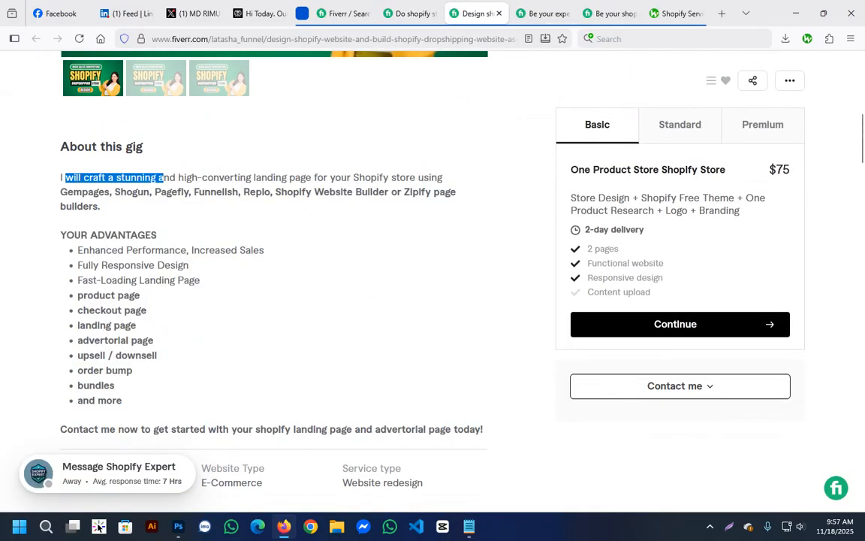
left_click_drag(219, 178, 431, 177)
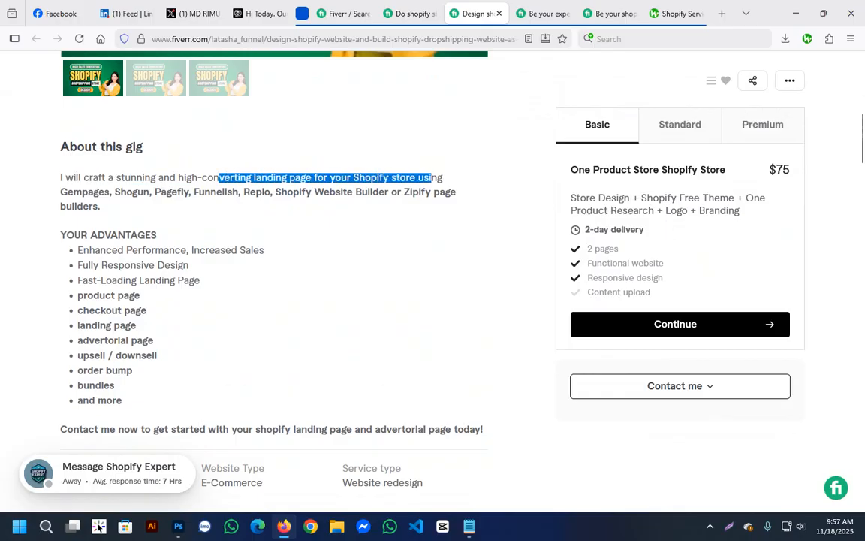
left_click(432, 178)
left_click_drag(60, 191, 100, 205)
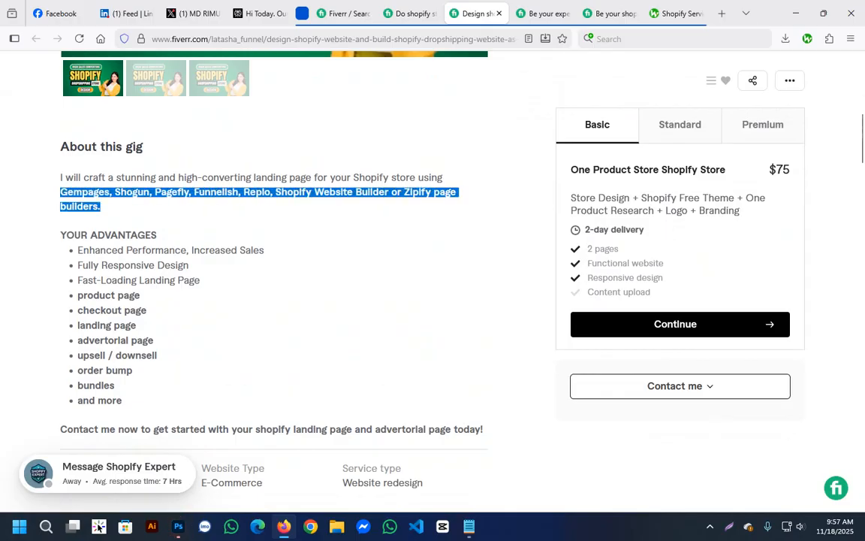
left_click(100, 205)
scroll(275, 256, "down", 3)
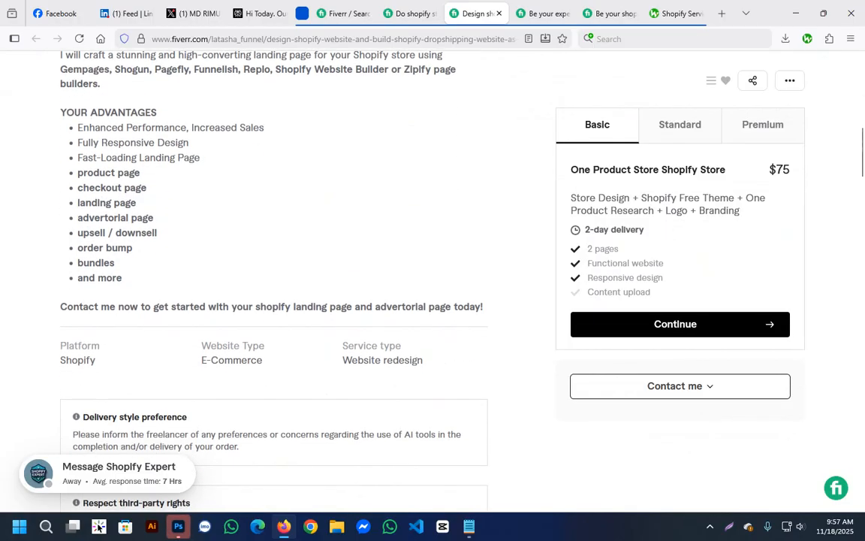
left_click_drag(78, 128, 122, 278)
left_click(122, 278)
Compare the advantages list with the offered services in the "I will do shopify store design shopify dropshipping" gig's description.
left_click(409, 13)
scroll(275, 278, "down", 1)
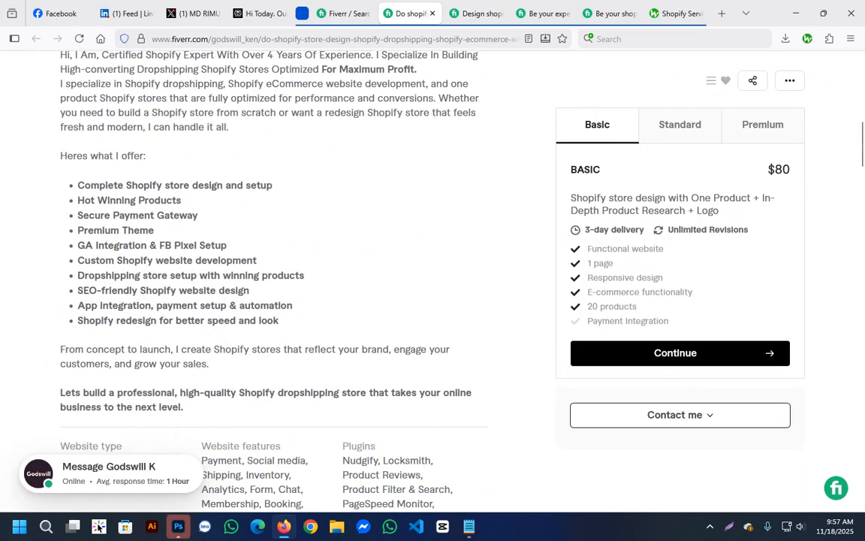
scroll(274, 256, "up", 2)
key("ctrl+Tab")
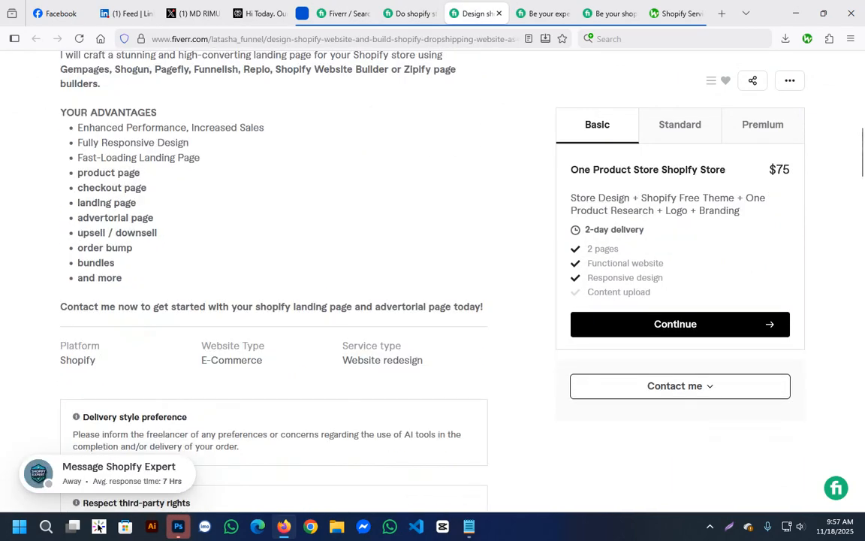
left_click_drag(120, 143, 137, 203)
left_click(402, 13)
scroll(274, 256, "down", 1)
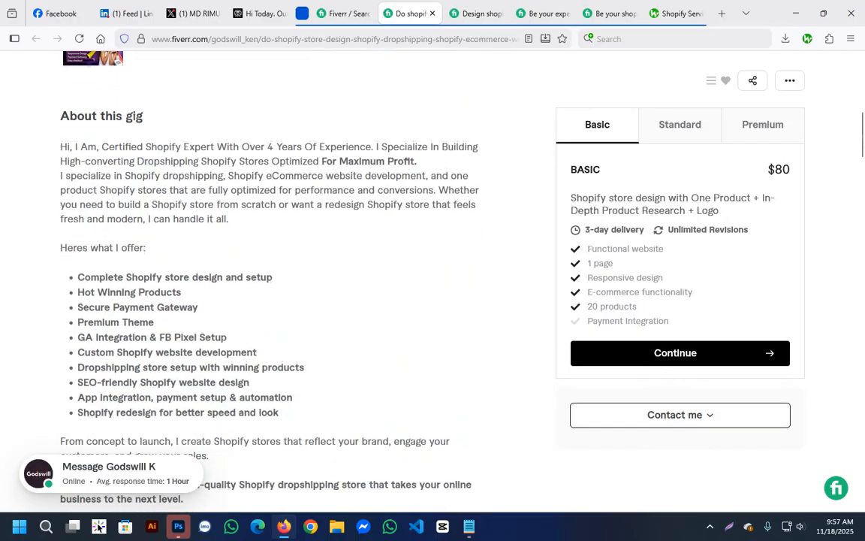
scroll(274, 278, "down", 2)
scroll(274, 278, "up", 2)
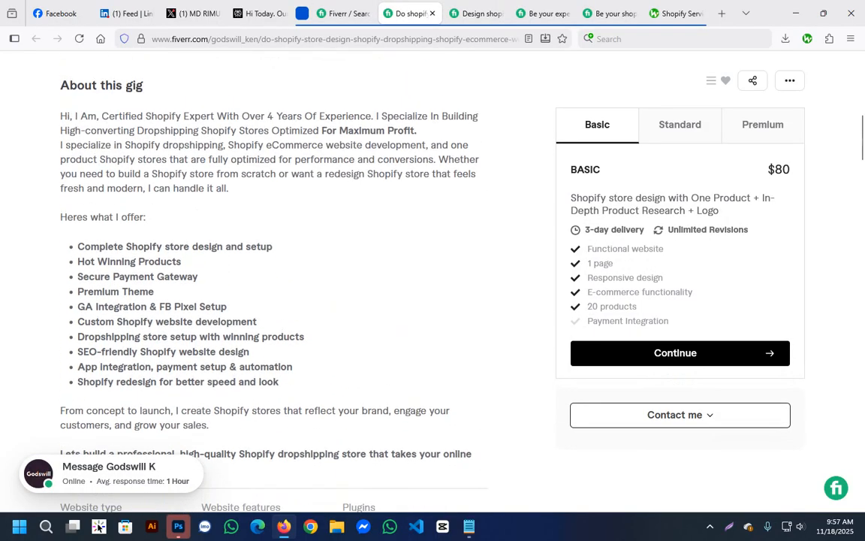
mouse_move(85, 246)
left_mouse_down()
mouse_move(234, 382)
mouse_move(279, 382)
mouse_move(77, 261)
mouse_move(78, 247)
left_mouse_up()
left_click(289, 381)
left_click(77, 246)
Read the "Here's what I'll do for you" list in the expert Shopify virtual assistant gig's description.
left_click(544, 14)
scroll(432, 282, "down", 5)
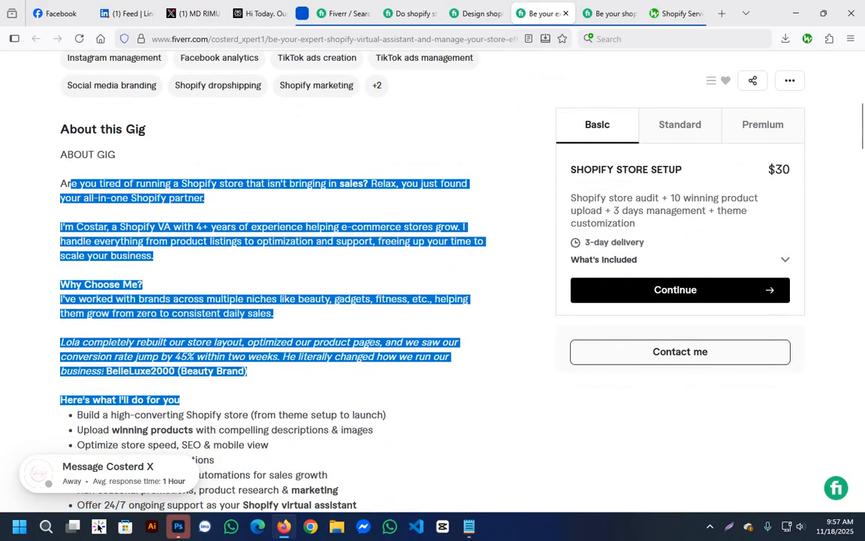
left_click(271, 300)
scroll(271, 301, "down", 3)
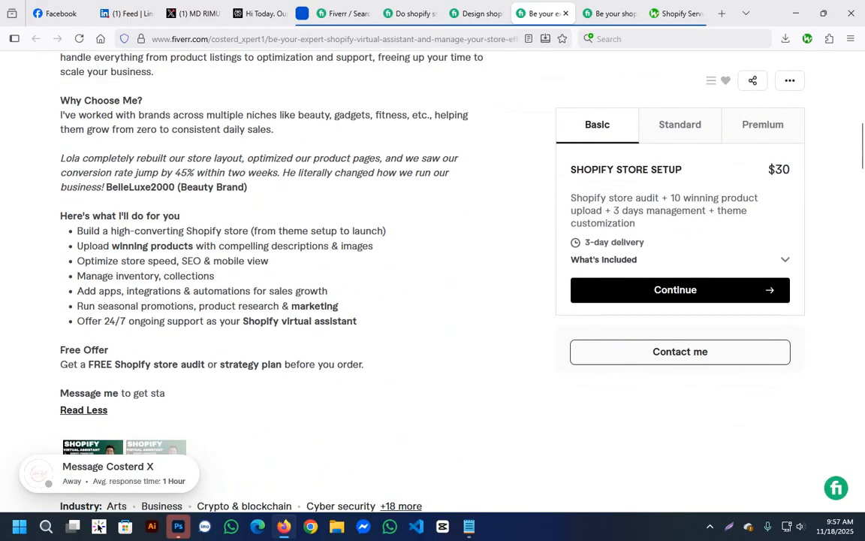
left_click_drag(78, 231, 260, 306)
left_click(362, 325)
left_click(259, 308)
left_click_drag(91, 232, 197, 291)
left_click(198, 292)
left_click_drag(83, 231, 357, 322)
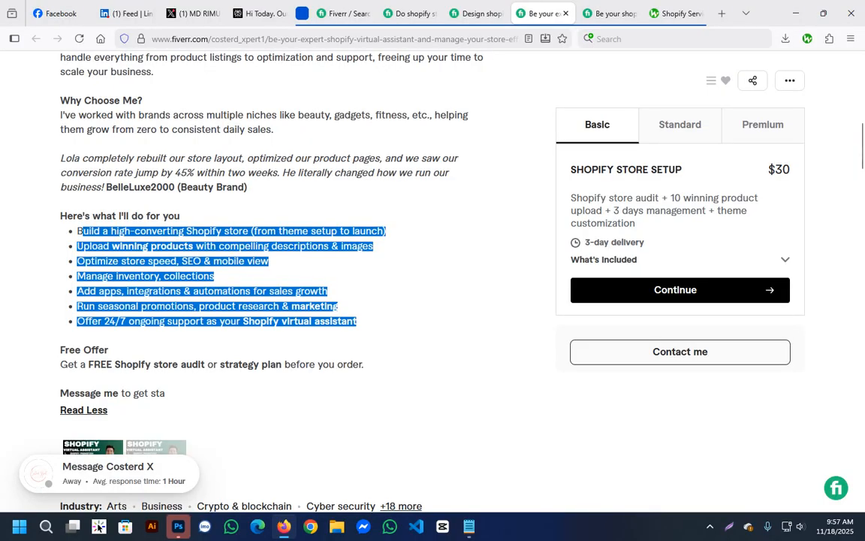
Switch to Photoshop and start creating a new document.
left_click(178, 526)
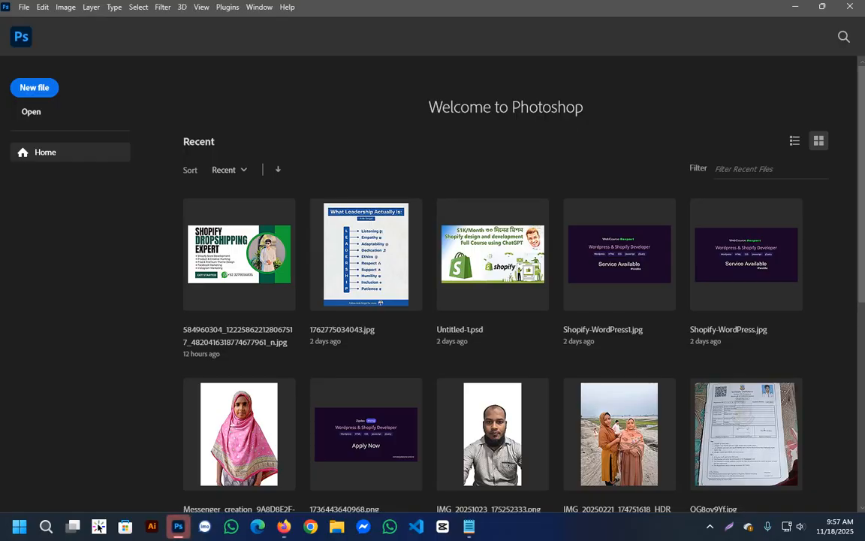
left_click(24, 8)
left_click(36, 22)
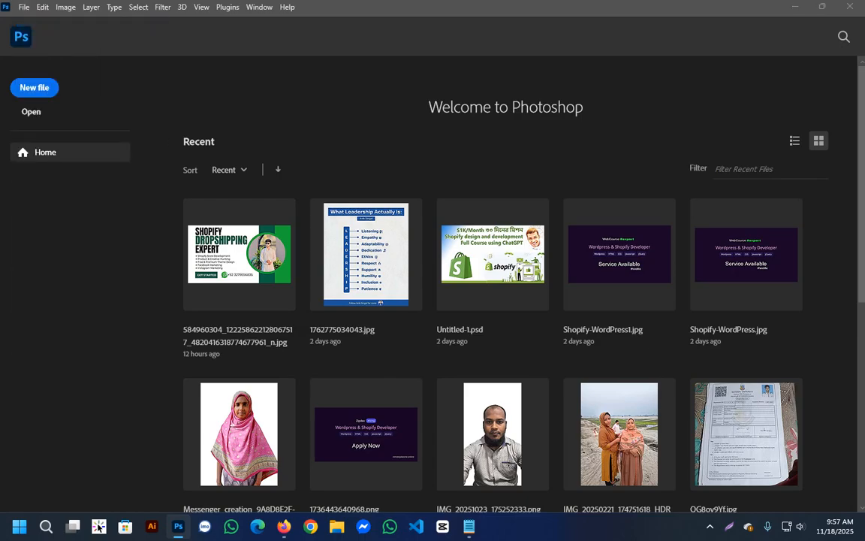
Switch back to Firefox, change the Fiverr account to selling mode and start creating a new gig.
left_click(284, 526)
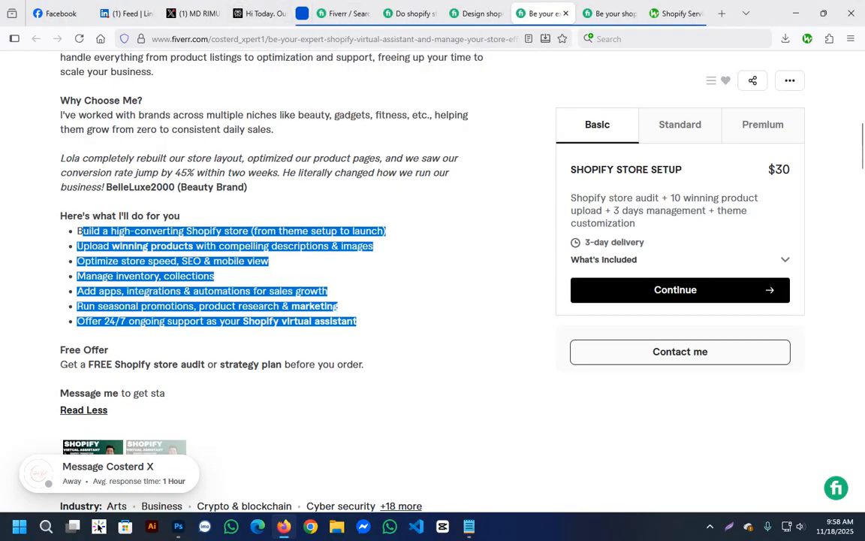
scroll(301, 300, "up", 5)
scroll(301, 300, "up", 3)
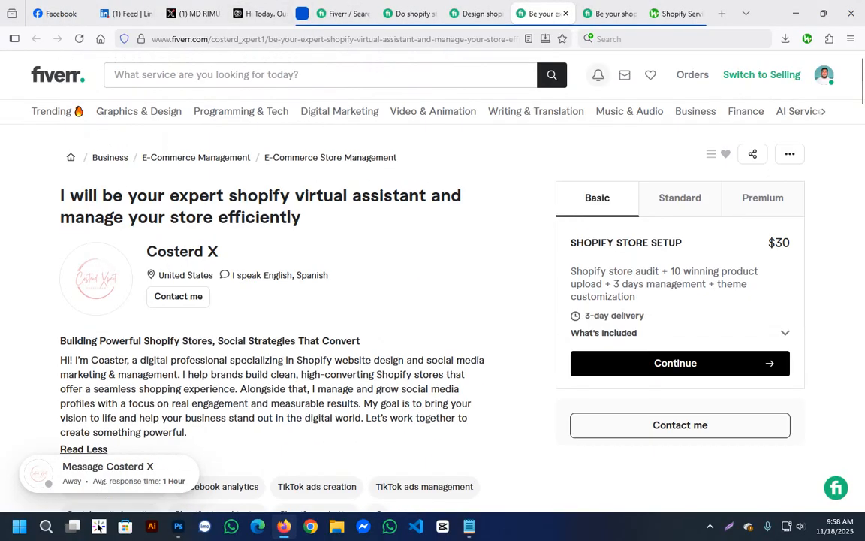
left_click(410, 14)
left_click(343, 13)
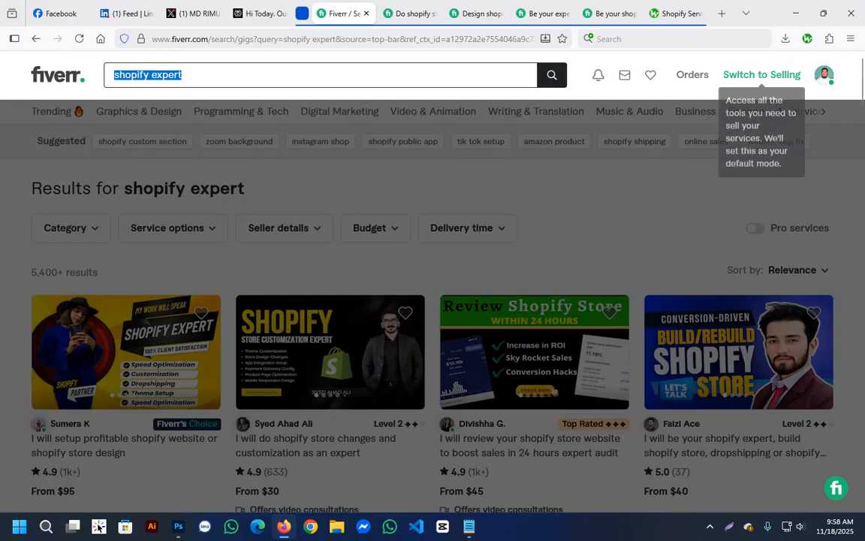
left_click(762, 75)
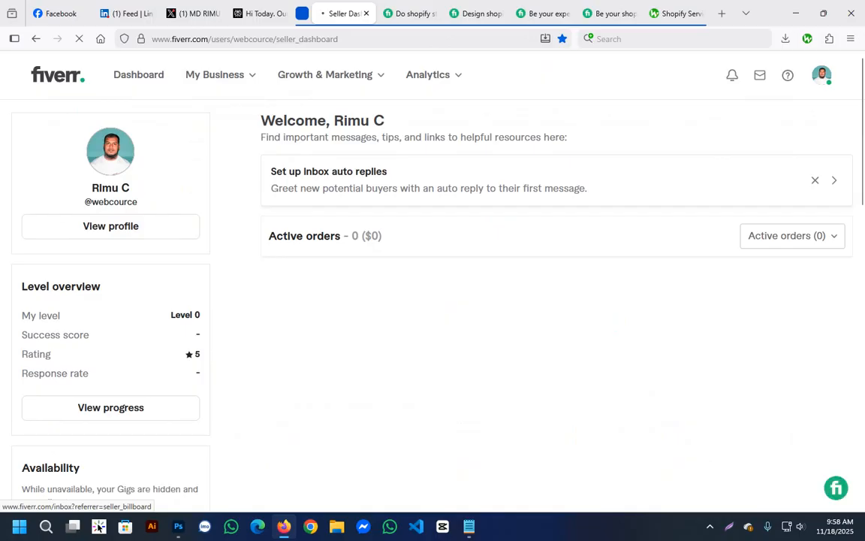
left_click(762, 175)
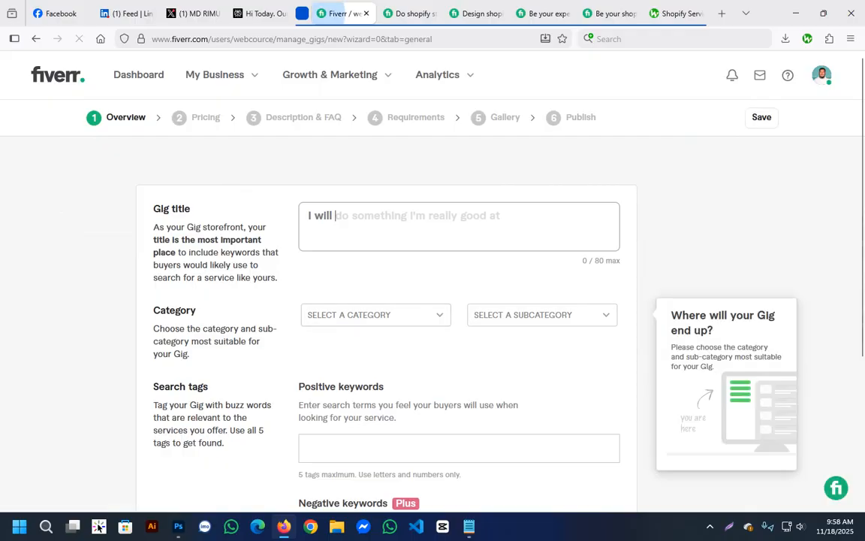
Examine the gig title, category, subcategory and positive keywords fields in the new gig's Overview form.
scroll(376, 317, "down", 2)
scroll(375, 301, "down", 5)
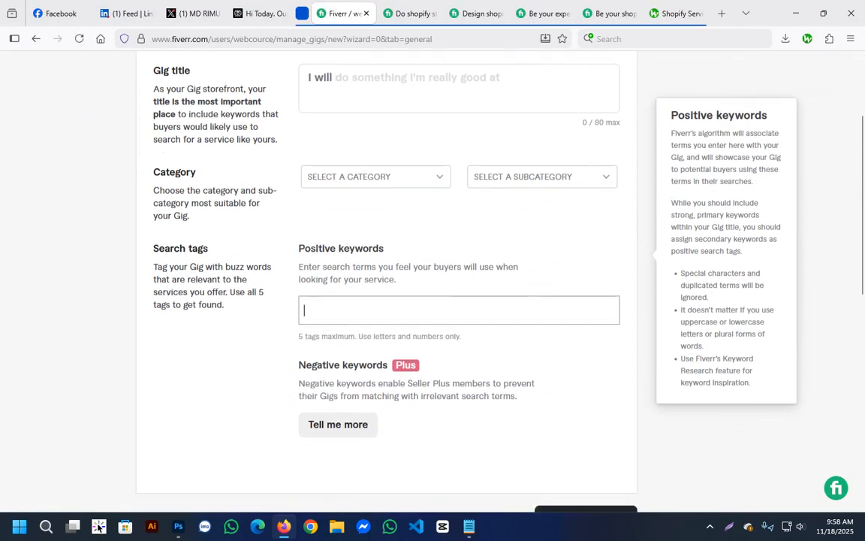
scroll(376, 300, "up", 7)
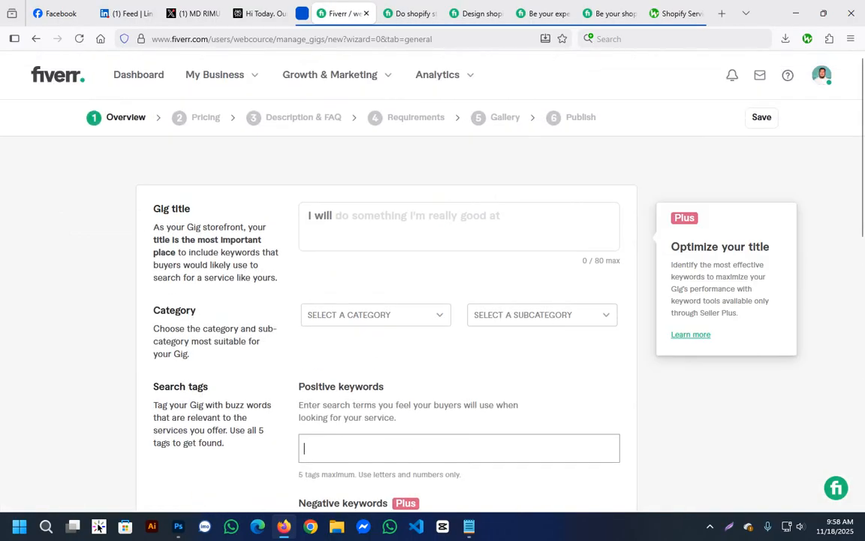
scroll(375, 301, "down", 2)
scroll(376, 300, "up", 2)
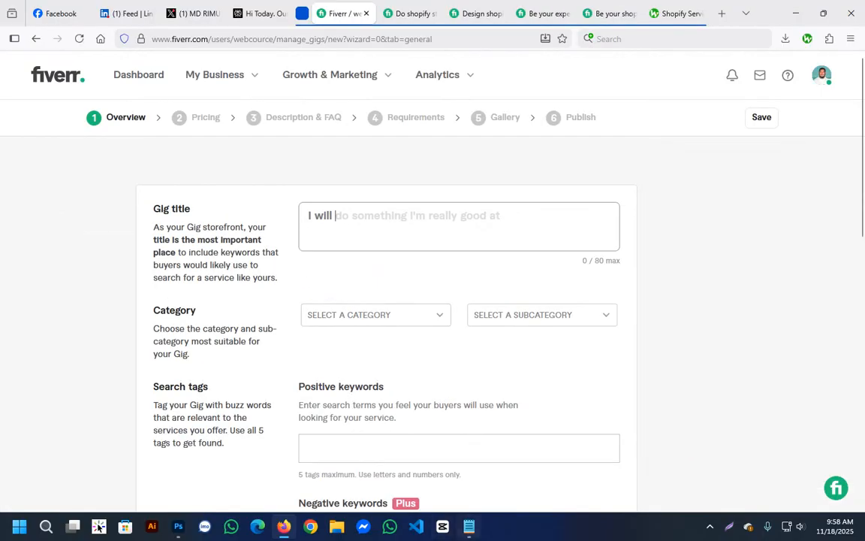
scroll(376, 309, "down", 1)
scroll(375, 300, "down", 3)
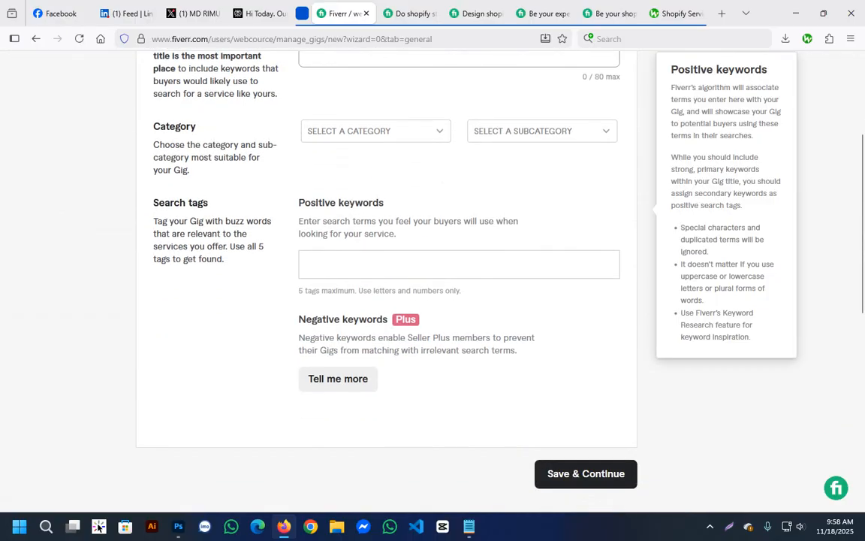
Fill in the gig title with "your shopify expert, shopify virtual assistant", copied from the draft line in keywords.txt.
scroll(376, 300, "up", 3)
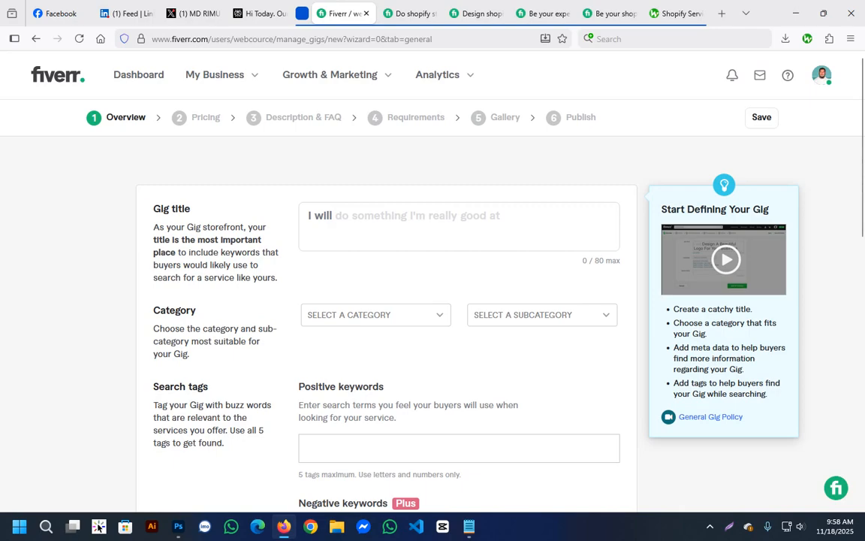
left_click(459, 226)
left_click(459, 226)
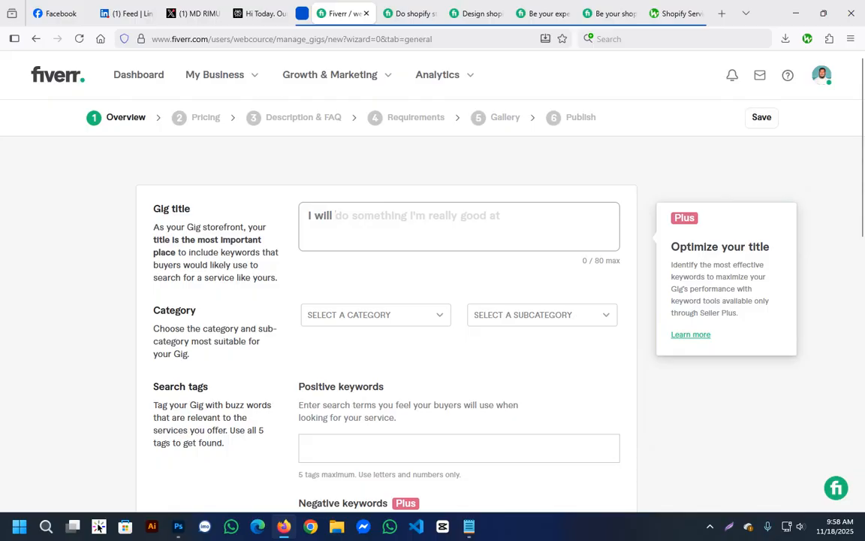
left_click(469, 526)
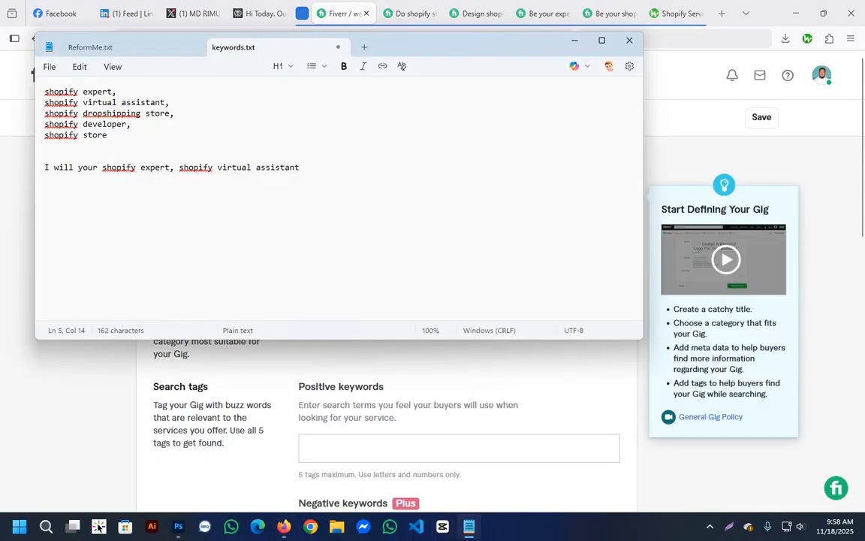
left_click_drag(299, 167, 78, 167)
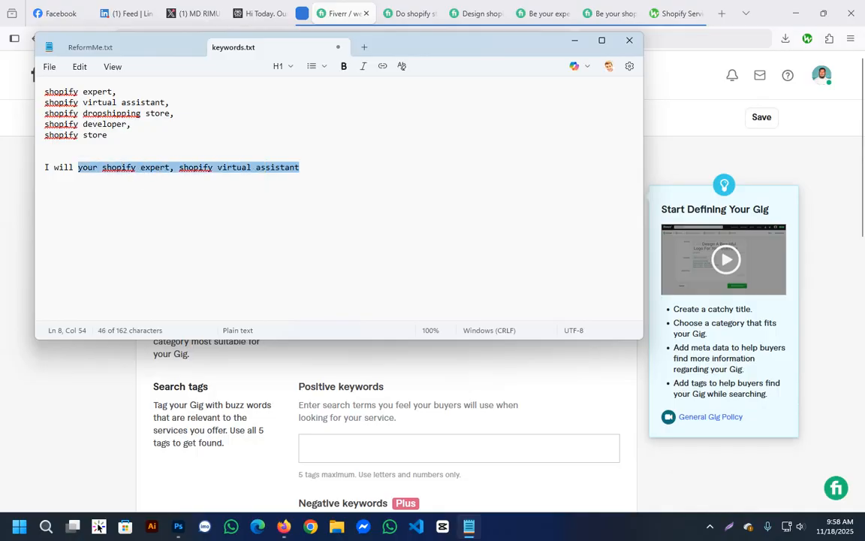
key("ctrl+c")
key("alt+Tab")
key("ctrl+v")
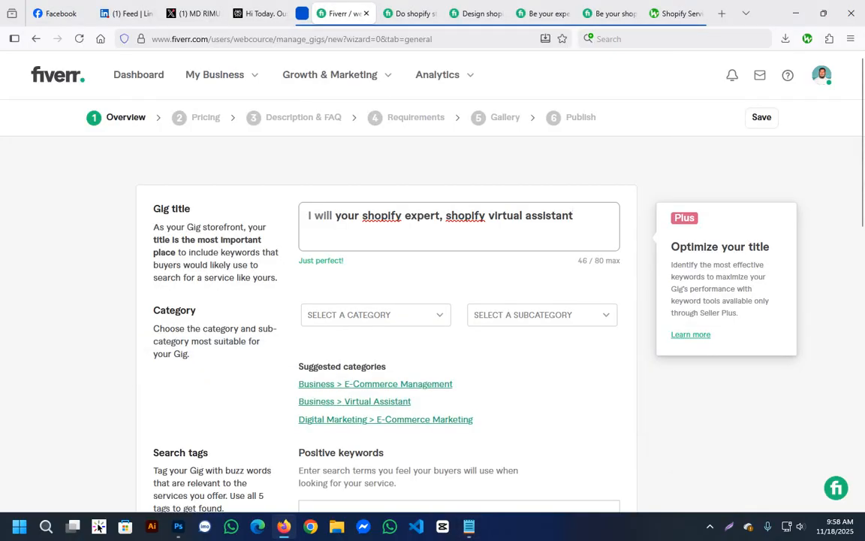
Set the gig's category to Programming & Tech and its subcategory to Website Development.
left_click(375, 315)
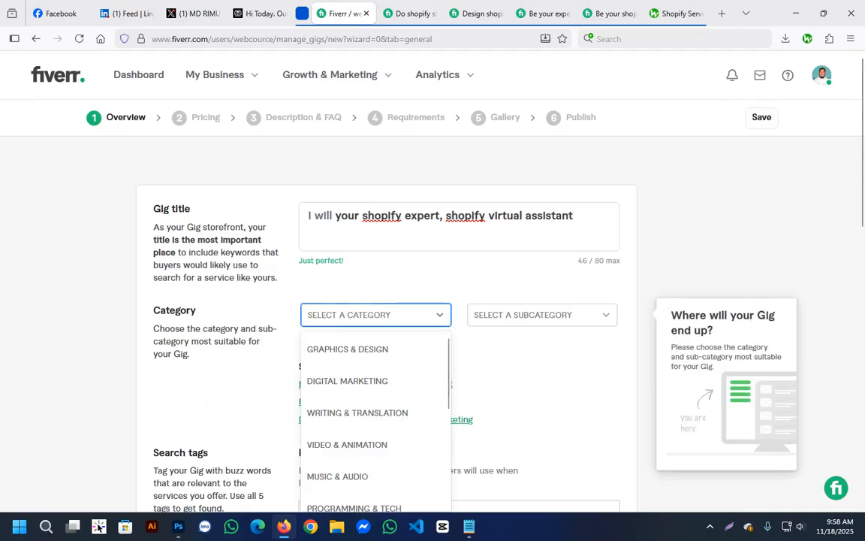
scroll(376, 371, "down", 1)
scroll(375, 421, "down", 2)
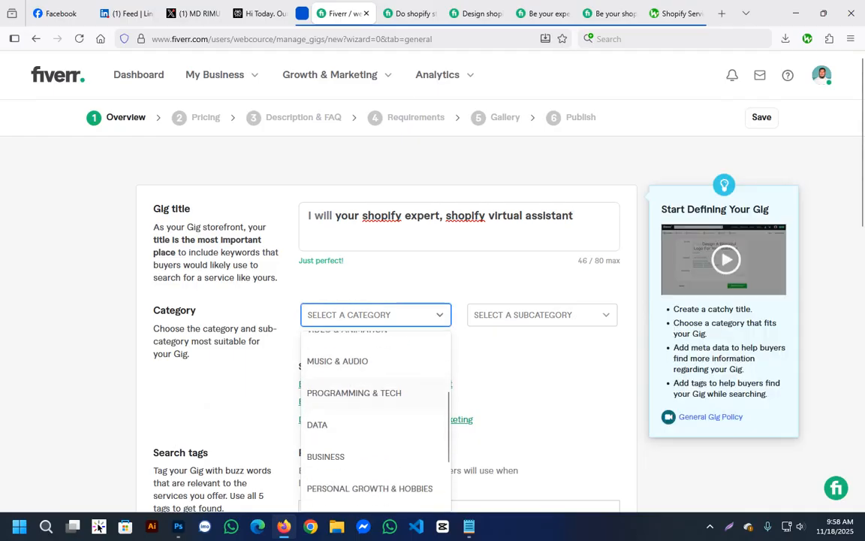
left_click(354, 392)
left_click(542, 314)
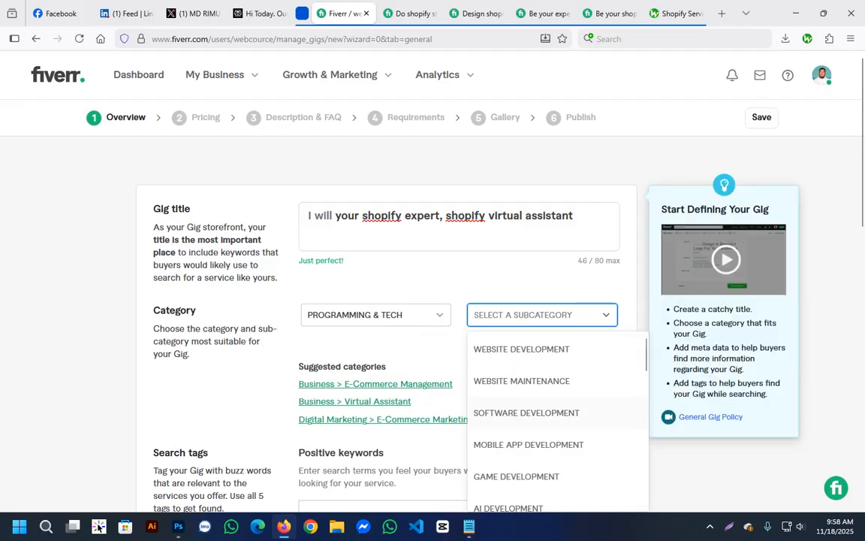
scroll(556, 421, "down", 4)
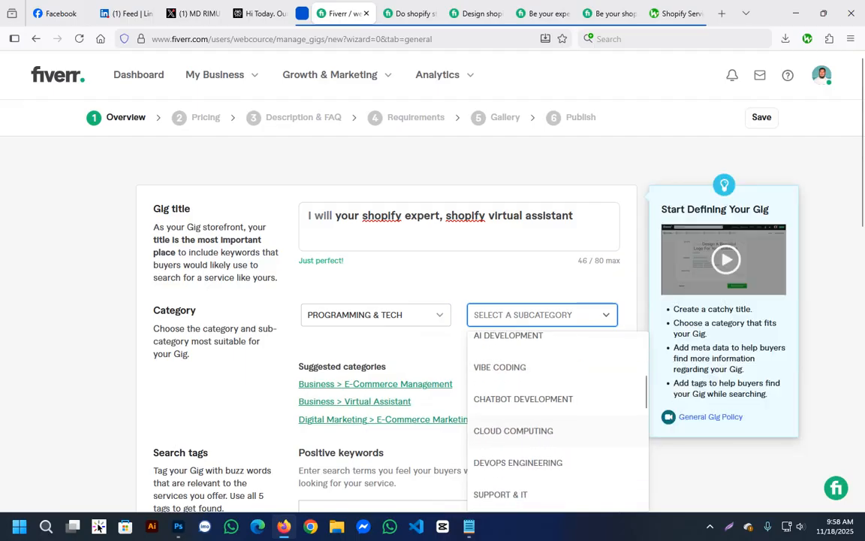
scroll(556, 420, "down", 4)
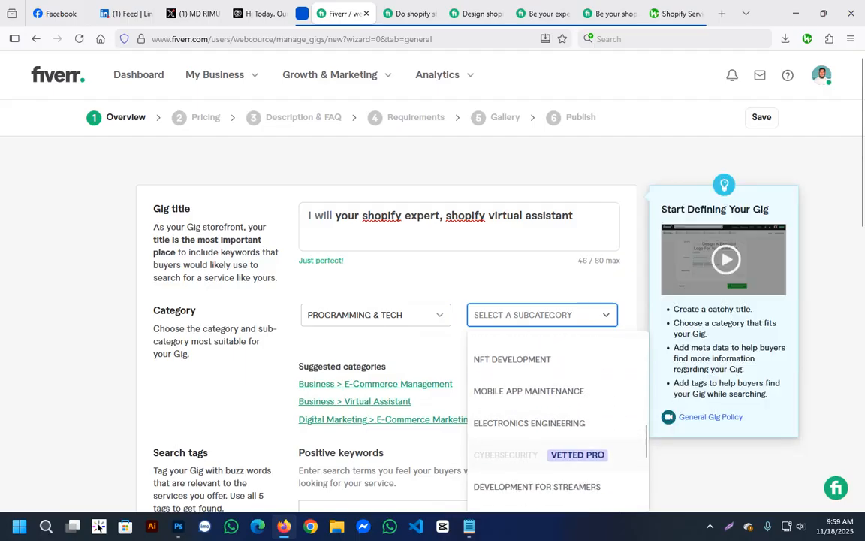
scroll(556, 421, "down", 4)
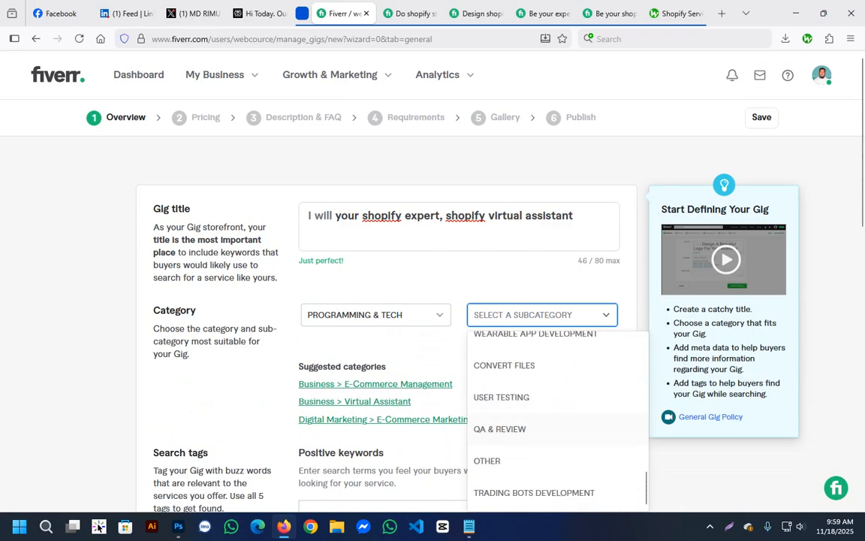
scroll(556, 421, "up", 6)
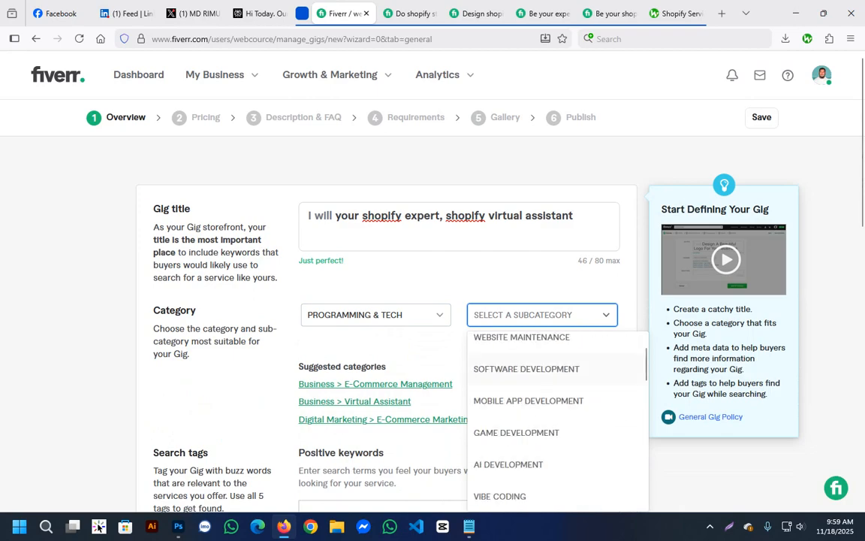
scroll(556, 421, "up", 1)
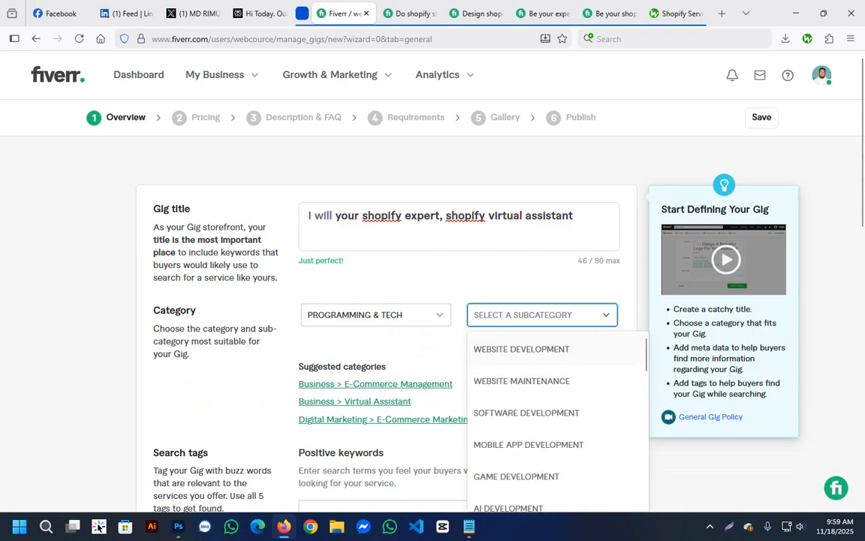
left_click(522, 349)
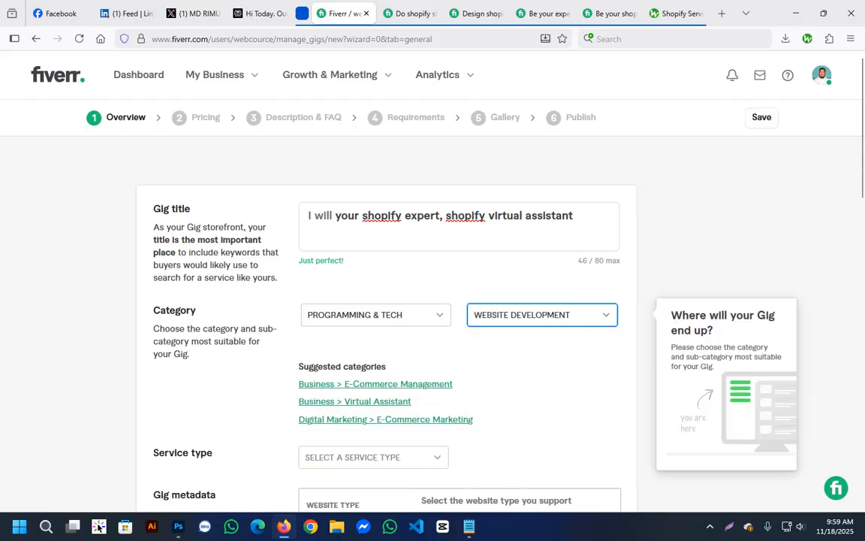
Set the gig's service type to Shopify.
scroll(481, 420, "down", 1)
left_click(374, 390)
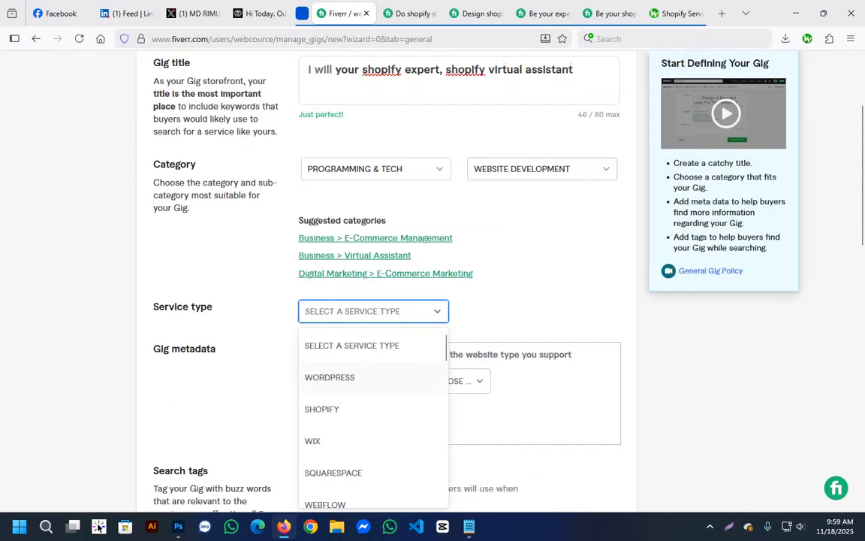
scroll(374, 421, "down", 1)
left_click(318, 350)
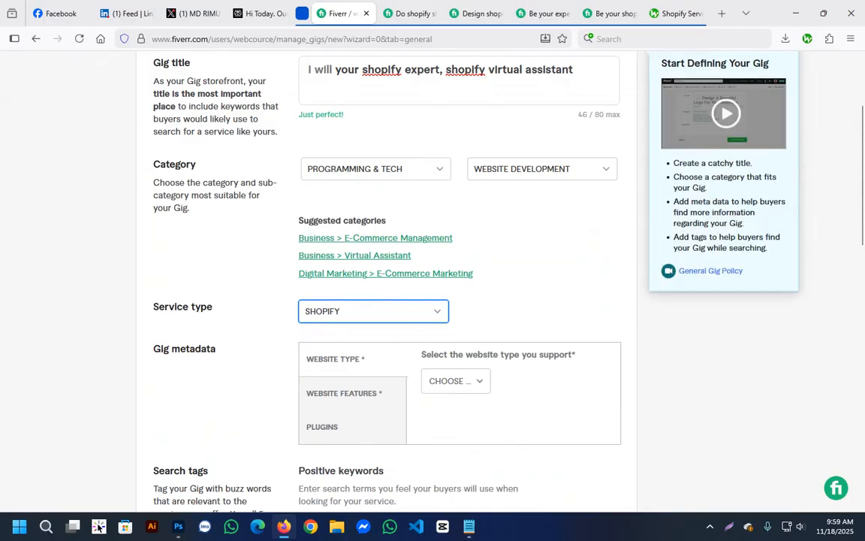
Check the category paths and titles of the open Shopify store design and Shopify website design gigs.
left_click(409, 13)
scroll(432, 300, "up", 6)
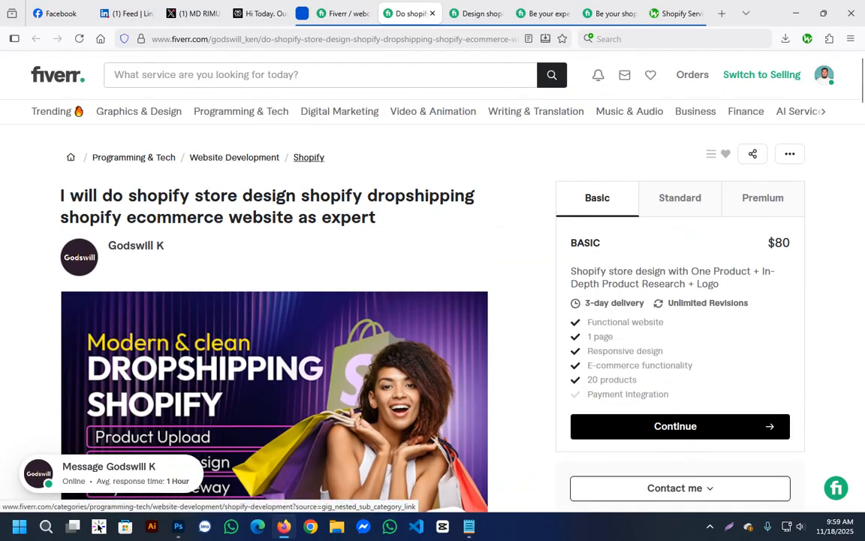
left_click(476, 13)
scroll(421, 323, "up", 8)
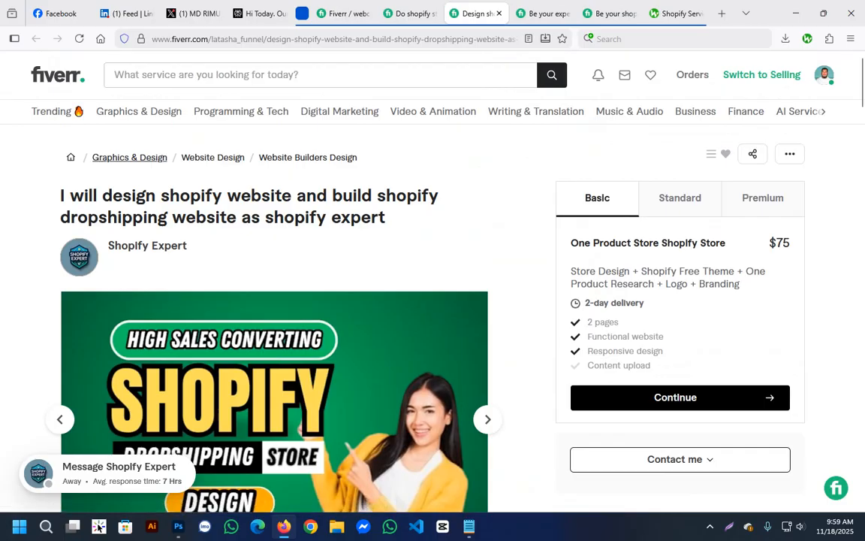
left_click_drag(122, 196, 387, 218)
left_click(388, 219)
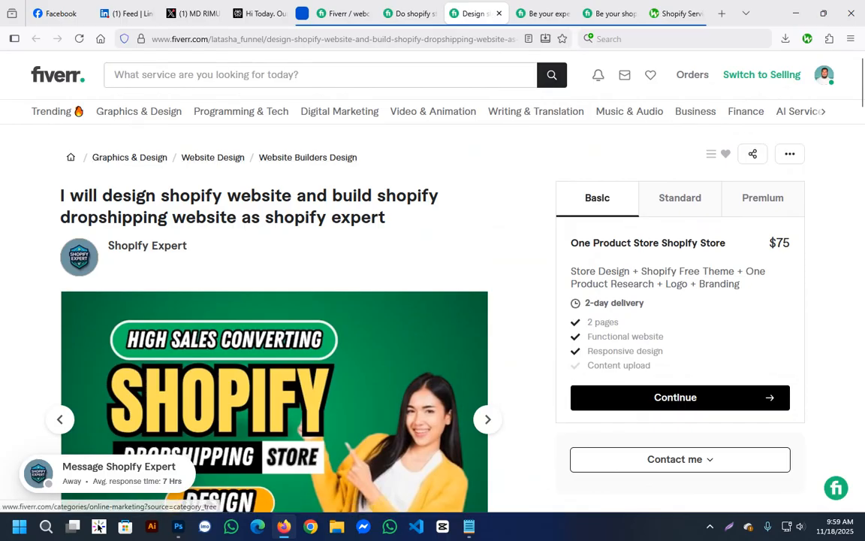
Examine the title, category path and seller introduction of the expert Shopify virtual assistant gig.
key("ctrl+Tab")
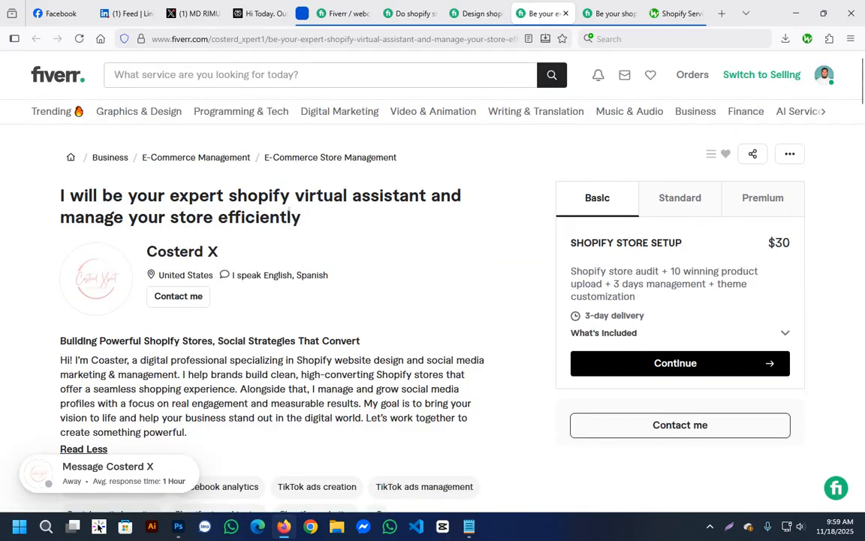
left_click_drag(165, 195, 409, 196)
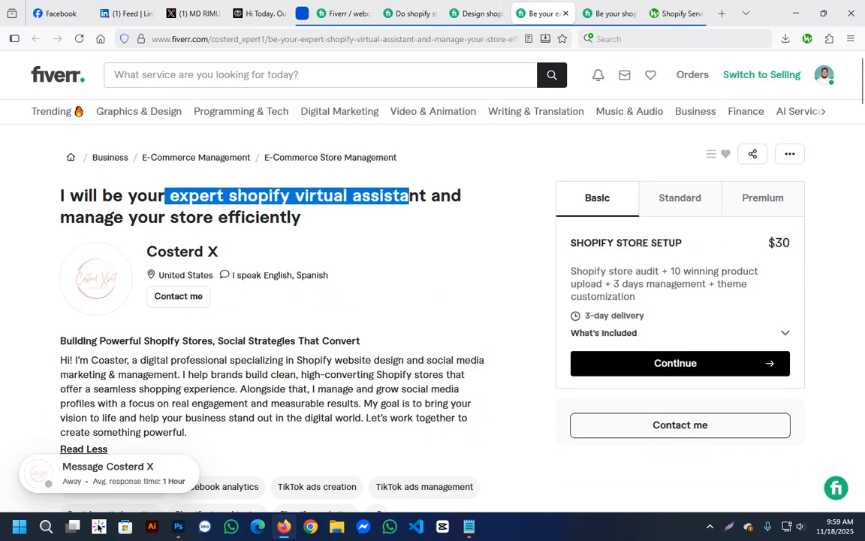
left_click(409, 195)
left_click_drag(324, 159, 398, 159)
left_click(404, 160)
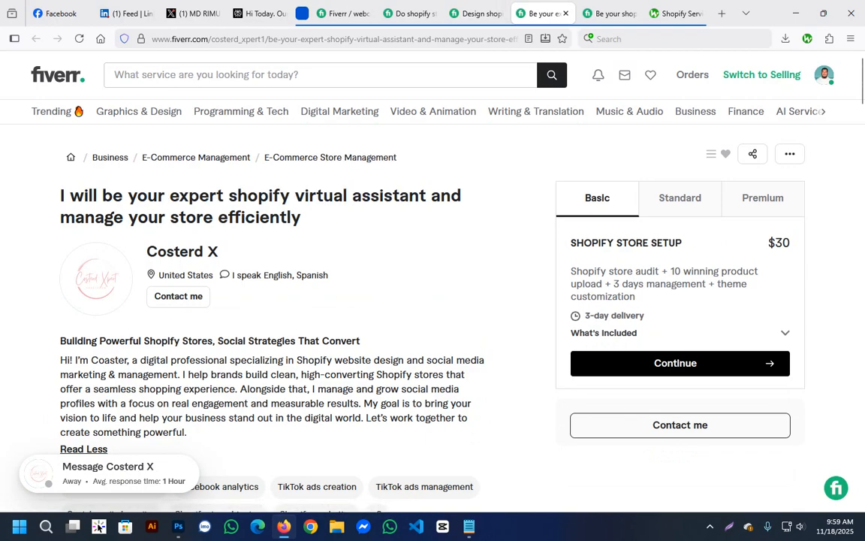
scroll(432, 301, "down", 2)
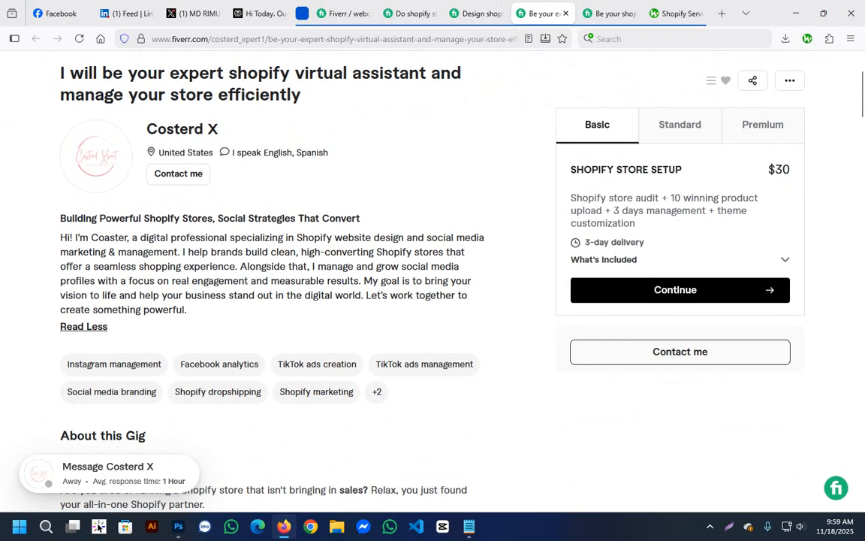
scroll(433, 300, "down", 2)
scroll(433, 301, "up", 4)
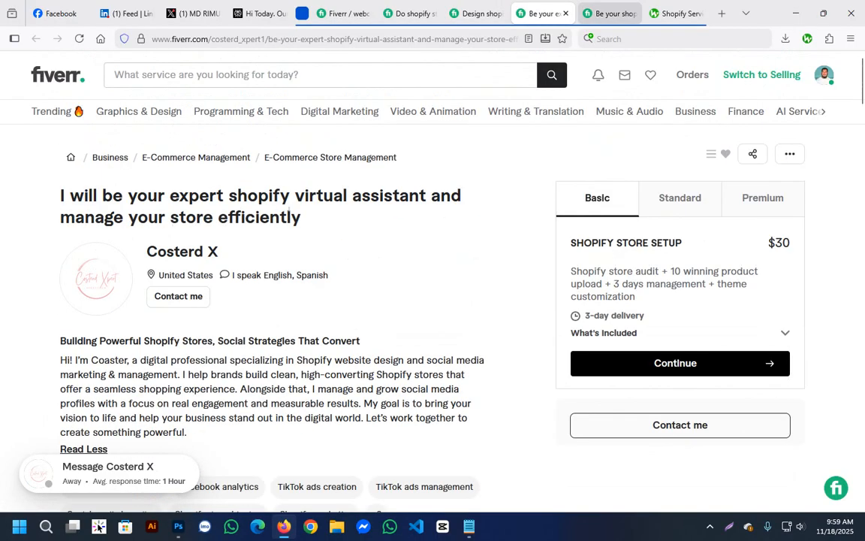
Compare the category path of the Shopify bug fix gig with the two design gigs and return to the new gig form.
left_click(610, 14)
scroll(433, 301, "up", 10)
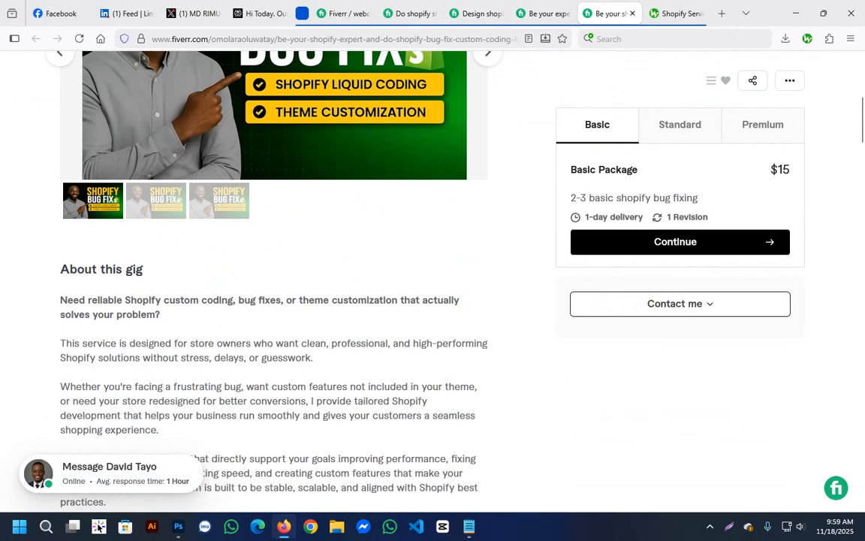
scroll(274, 301, "up", 1)
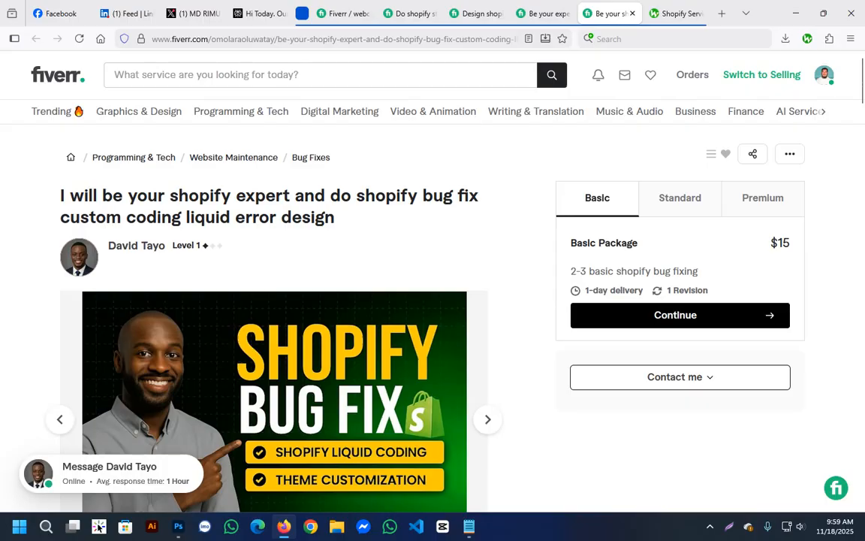
left_click(471, 13)
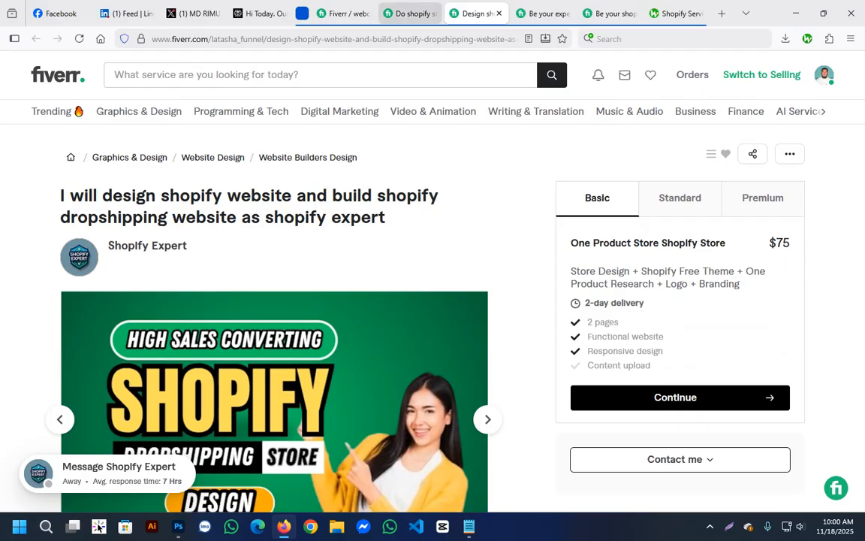
left_click(410, 13)
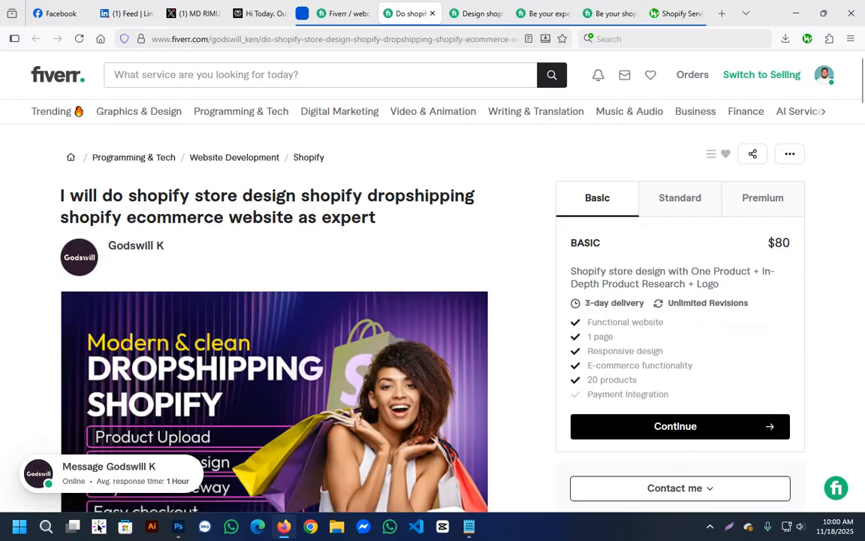
key("ctrl+shift+Tab")
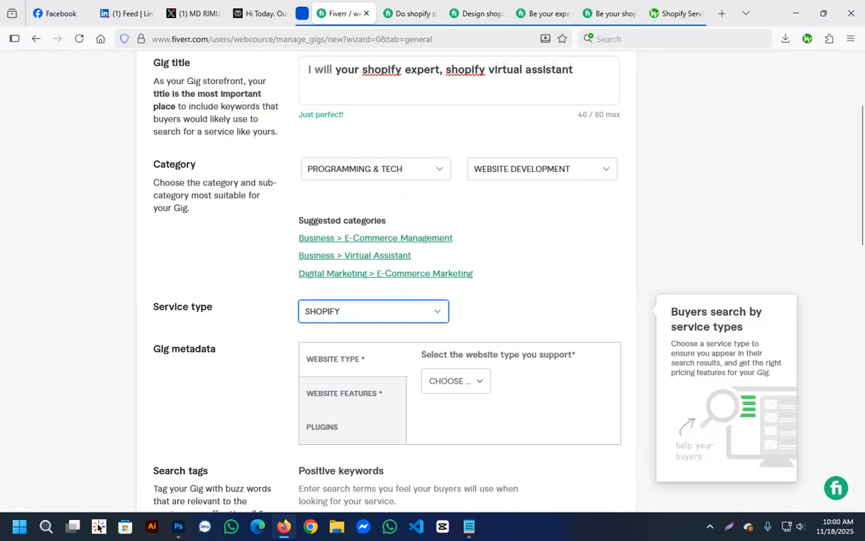
left_click(552, 241)
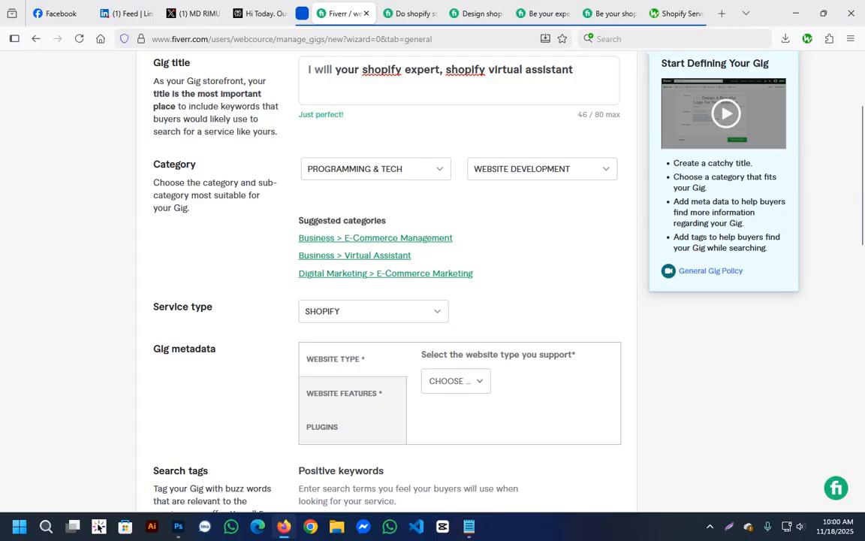
scroll(459, 206, "up", 3)
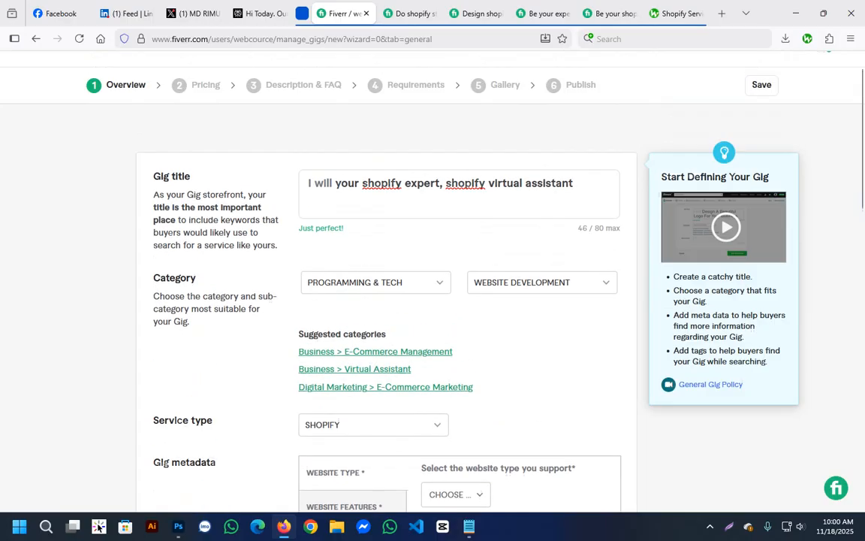
scroll(459, 278, "down", 3)
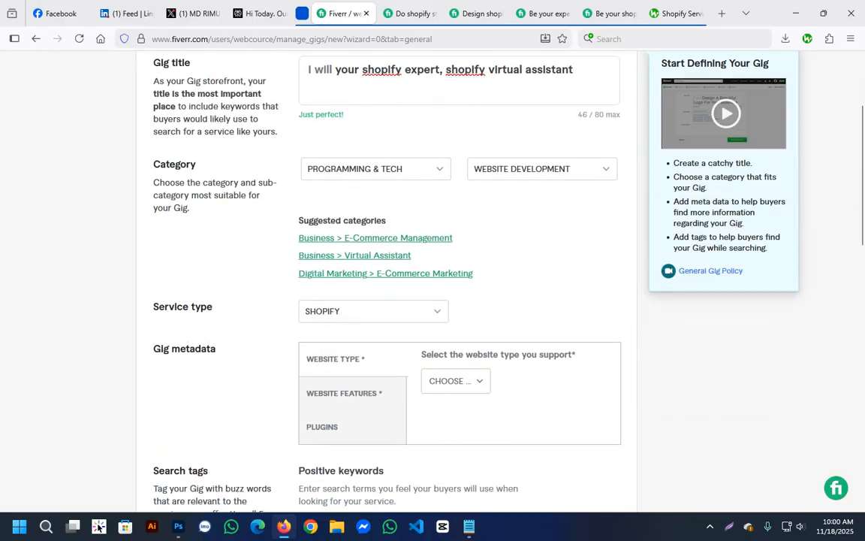
scroll(460, 278, "up", 3)
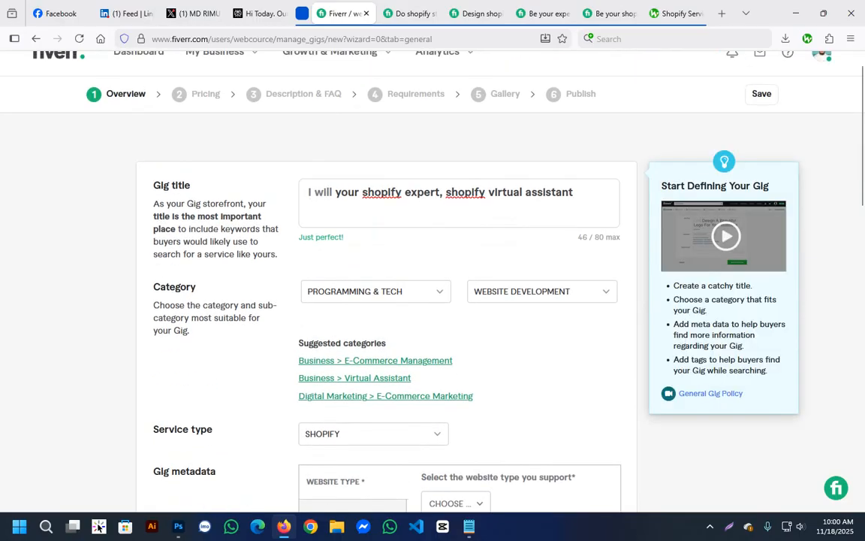
scroll(459, 277, "down", 3)
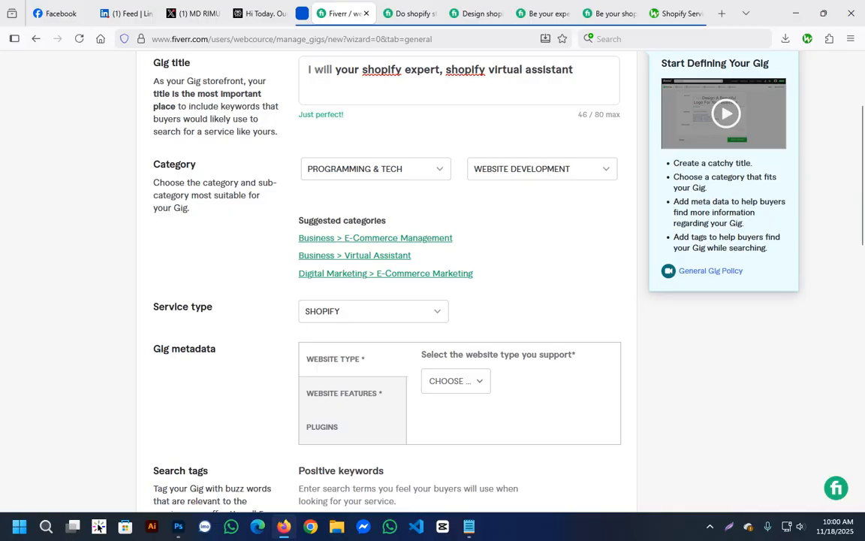
Switch the gig category to the suggested Business > Virtual Assistant and look through its service types.
left_click(355, 255)
left_click(373, 311)
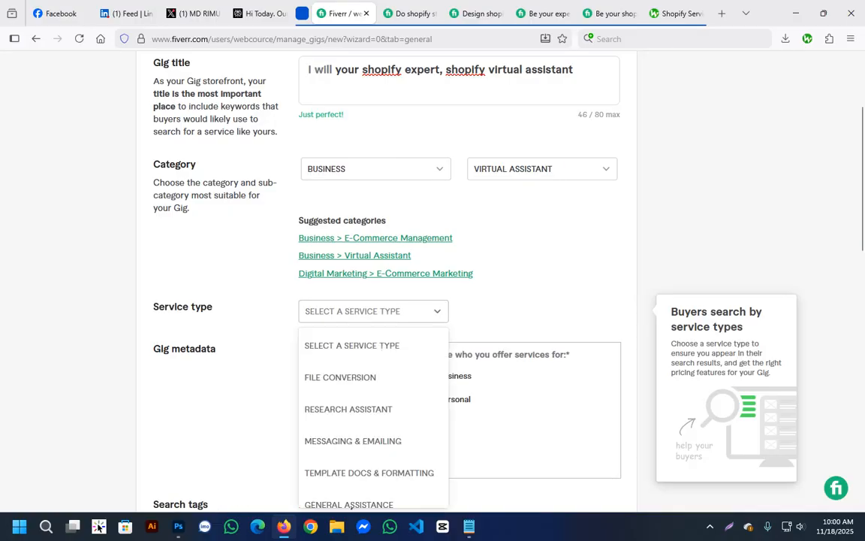
scroll(350, 480, "down", 2)
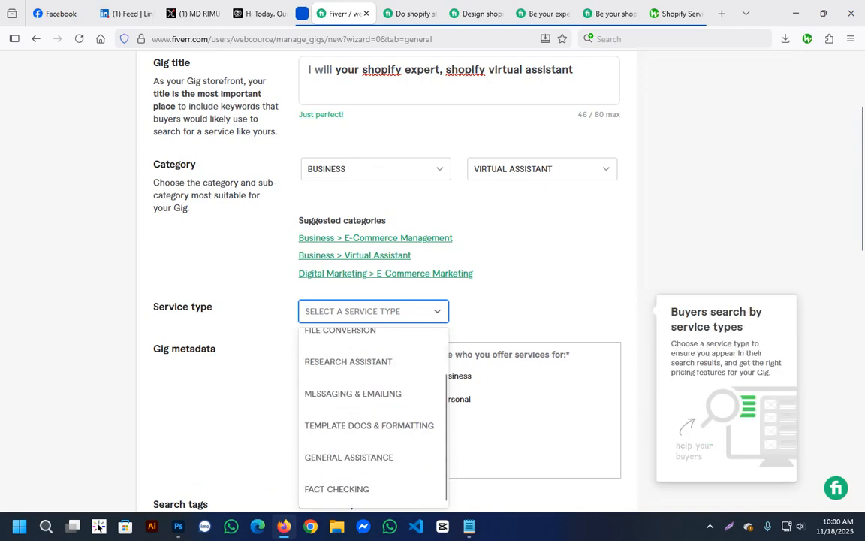
scroll(350, 481, "down", 1)
scroll(350, 444, "up", 1)
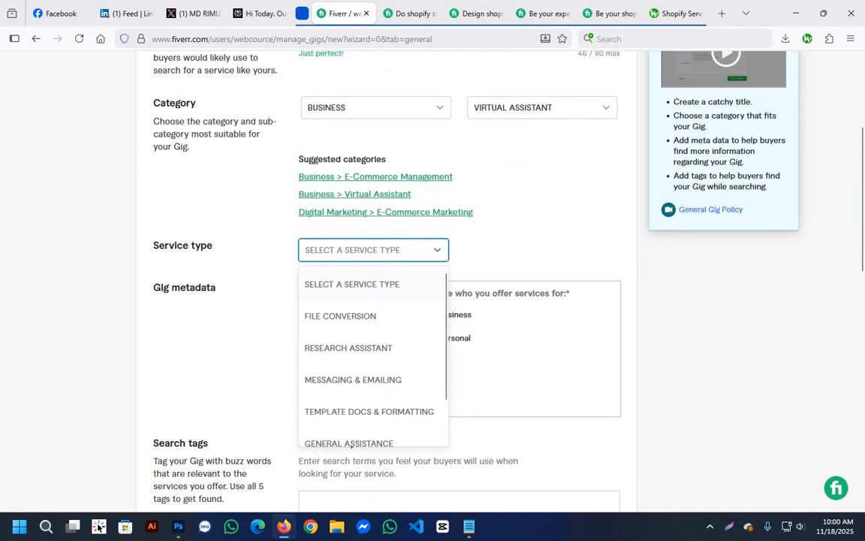
scroll(350, 444, "down", 1)
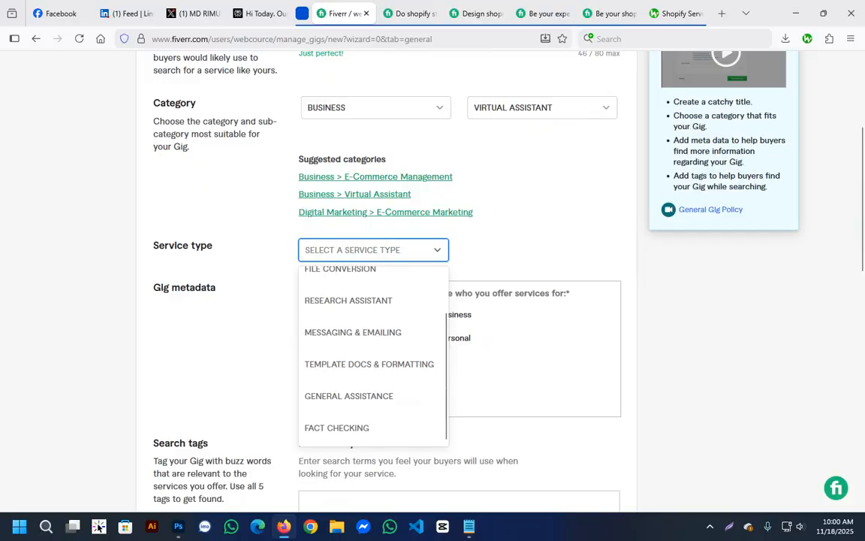
Set the gig category to the suggested Business > E-Commerce Management and the service type to E-Commerce Store Setup.
left_click(375, 178)
left_click(374, 250)
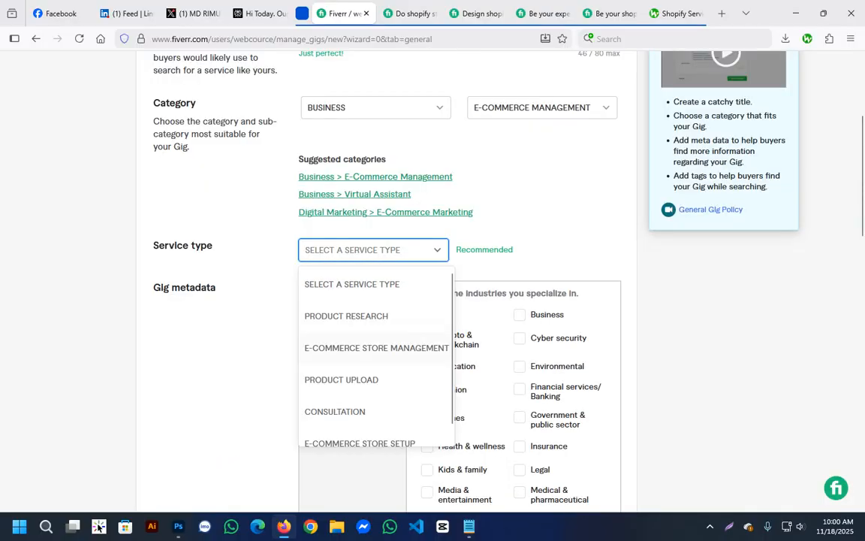
scroll(376, 356, "down", 1)
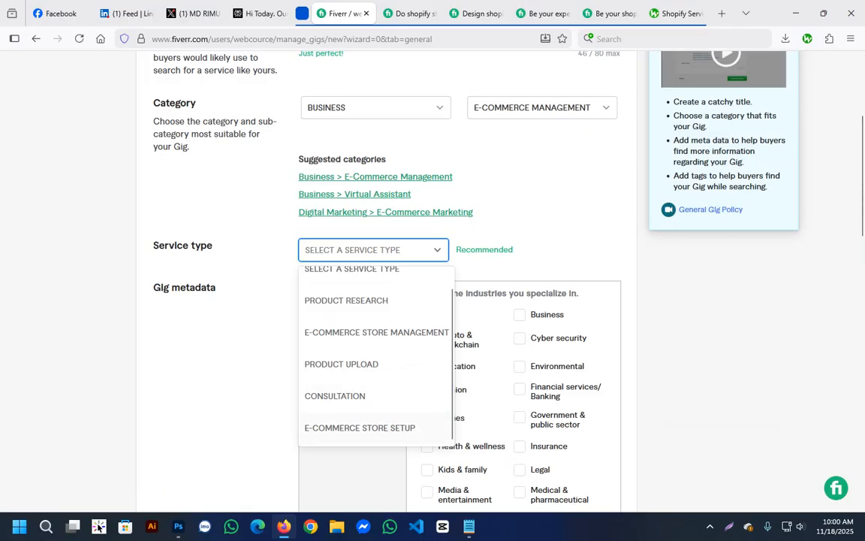
left_click(360, 427)
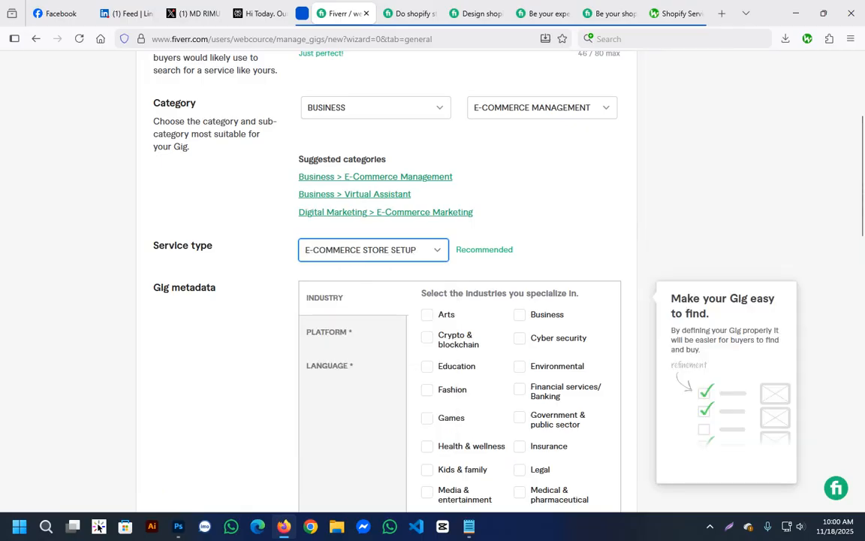
Choose Shopify as the platform specialized in most in the gig metadata.
left_click(456, 320)
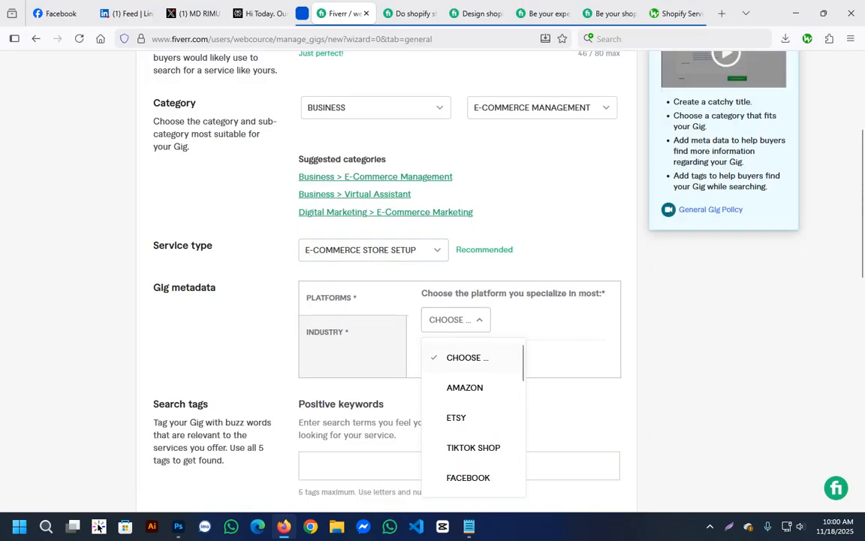
scroll(473, 421, "down", 5)
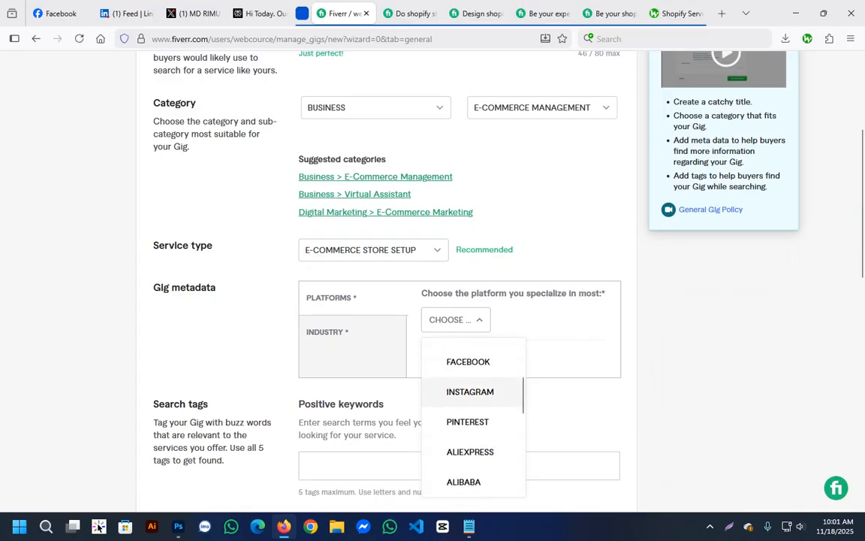
scroll(464, 435, "down", 1)
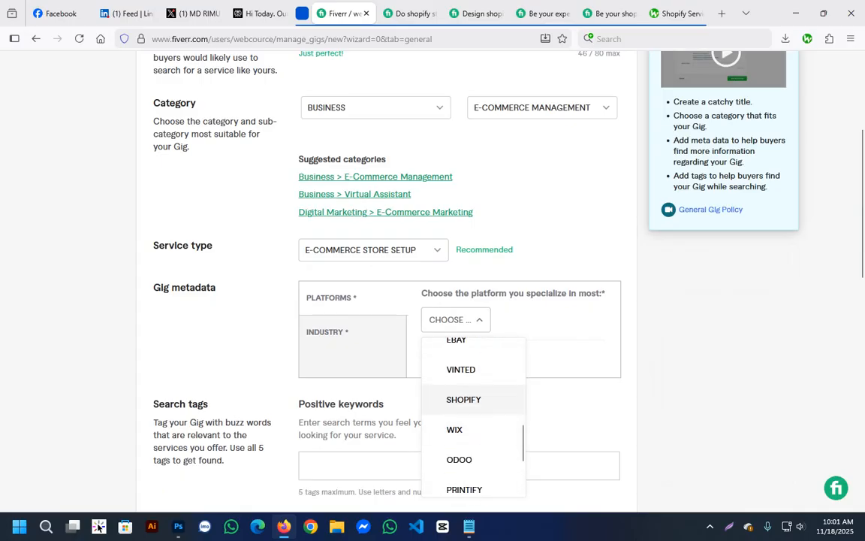
left_click(455, 399)
scroll(432, 301, "down", 2)
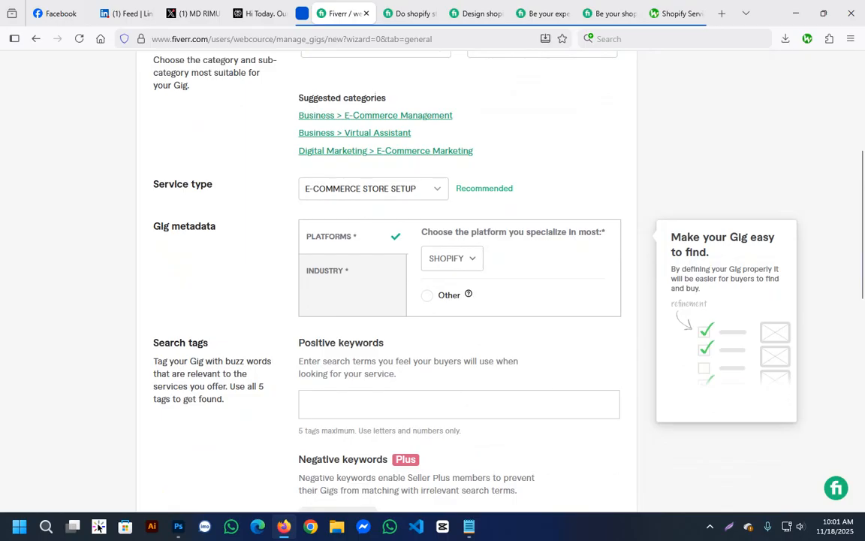
scroll(433, 301, "up", 4)
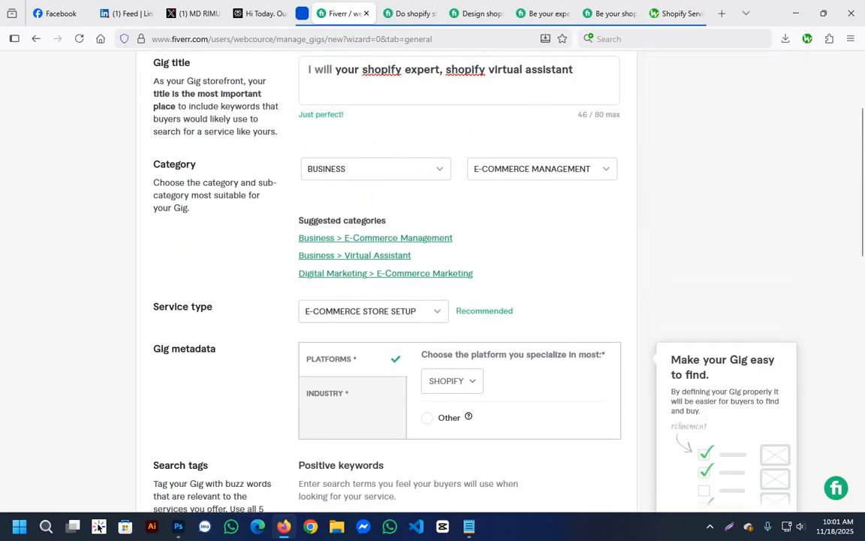
double_click(193, 348)
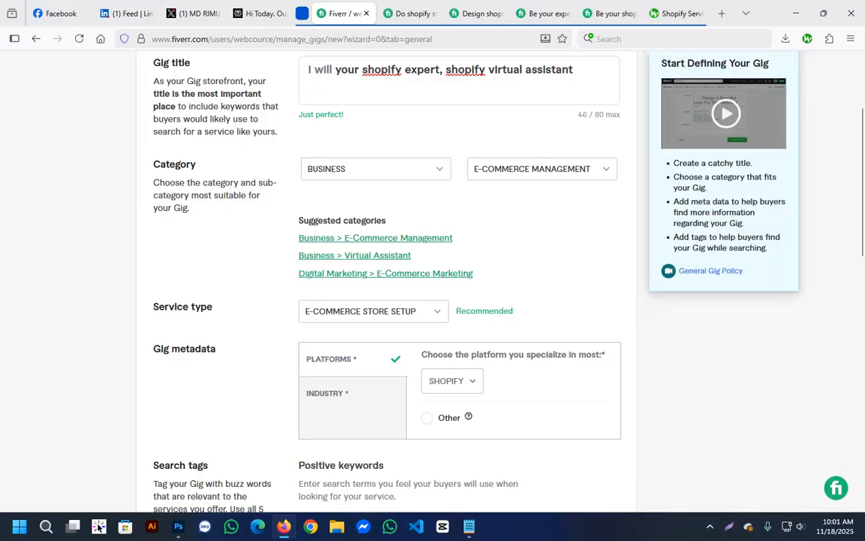
Copy all five Shopify keywords from keywords.txt in Notepad and return to the gig form.
scroll(387, 285, "down", 5)
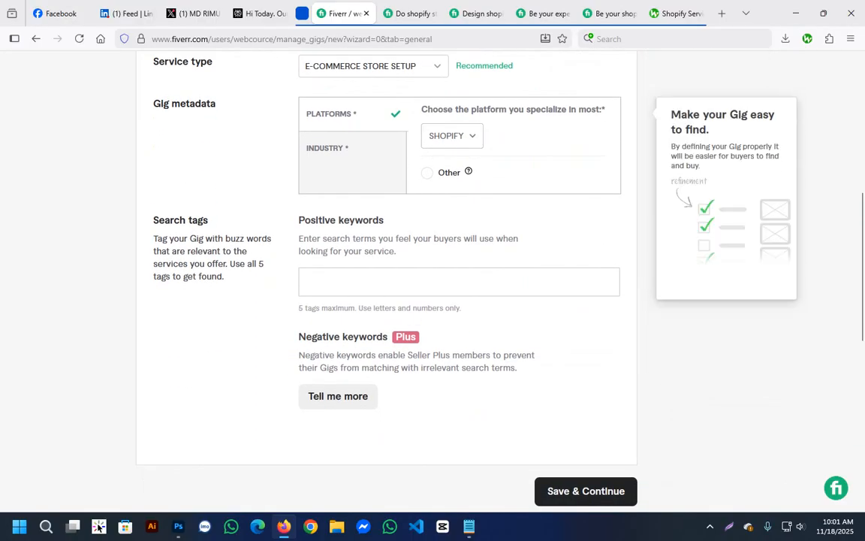
scroll(387, 286, "up", 3)
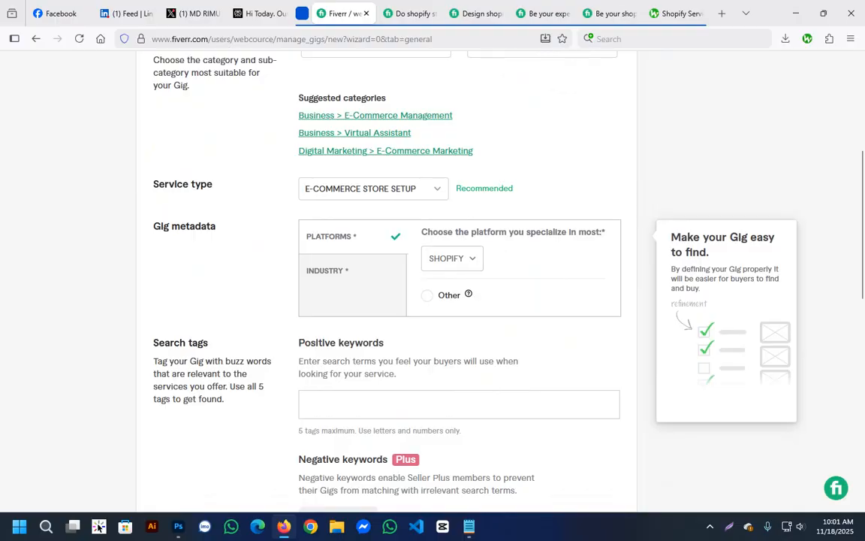
scroll(387, 286, "down", 3)
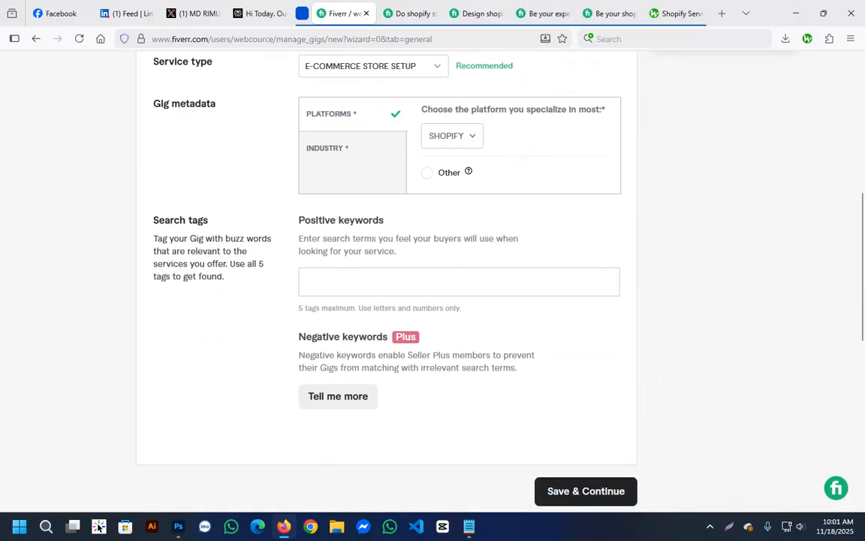
key("alt+Tab")
left_click_drag(109, 135, 43, 92)
right_click(77, 95)
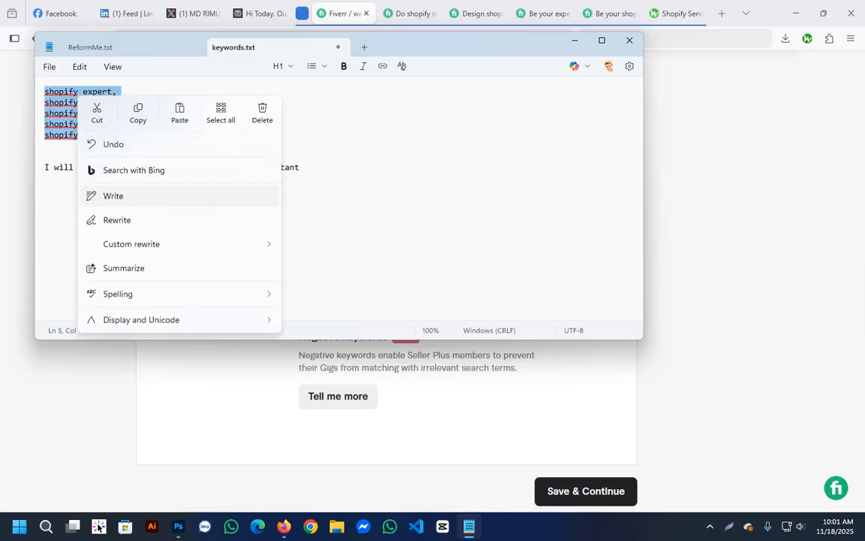
left_click(138, 113)
key("alt+Tab")
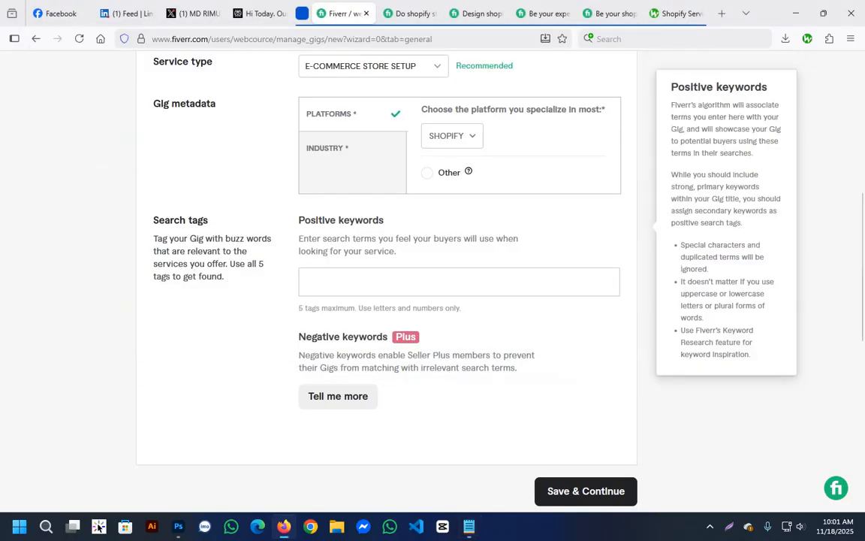
Try to add the whole copied keyword list to the gig's positive keywords in one go.
left_click(370, 287)
right_click(370, 287)
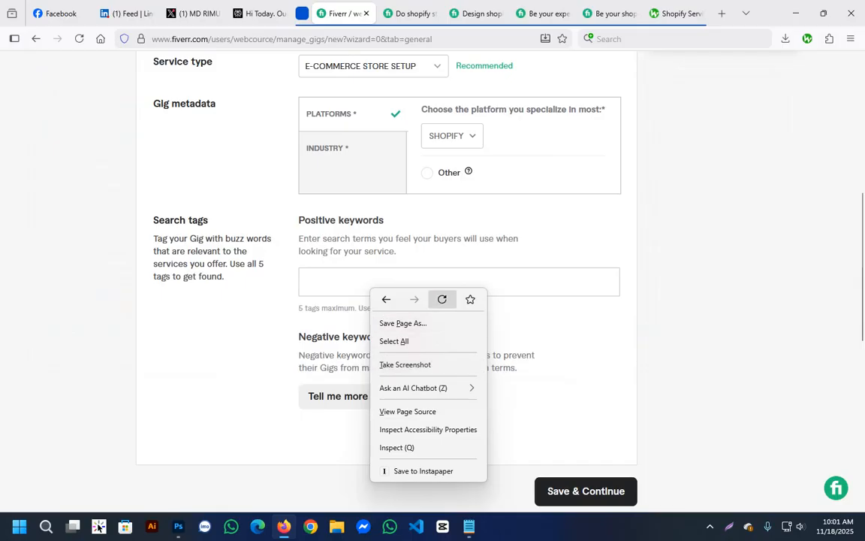
left_click(347, 285)
left_click_drag(322, 308, 363, 308)
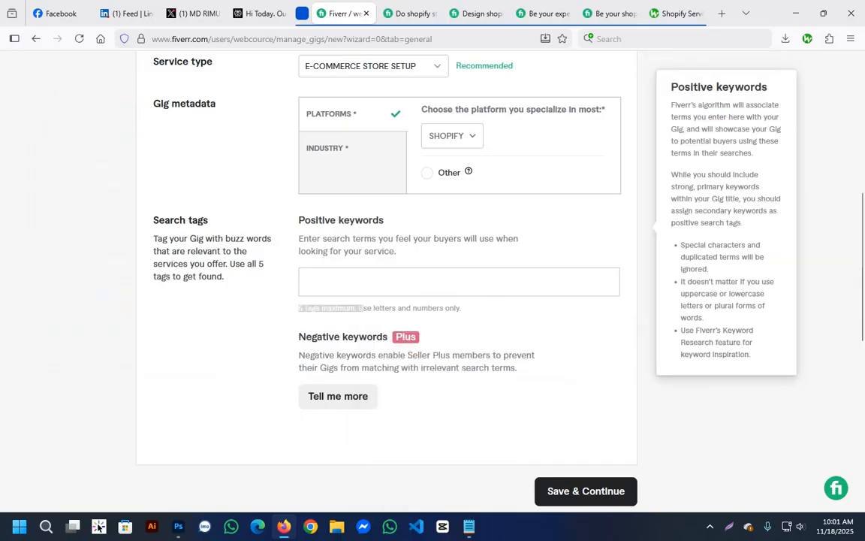
left_click(363, 287)
key("ctrl+v")
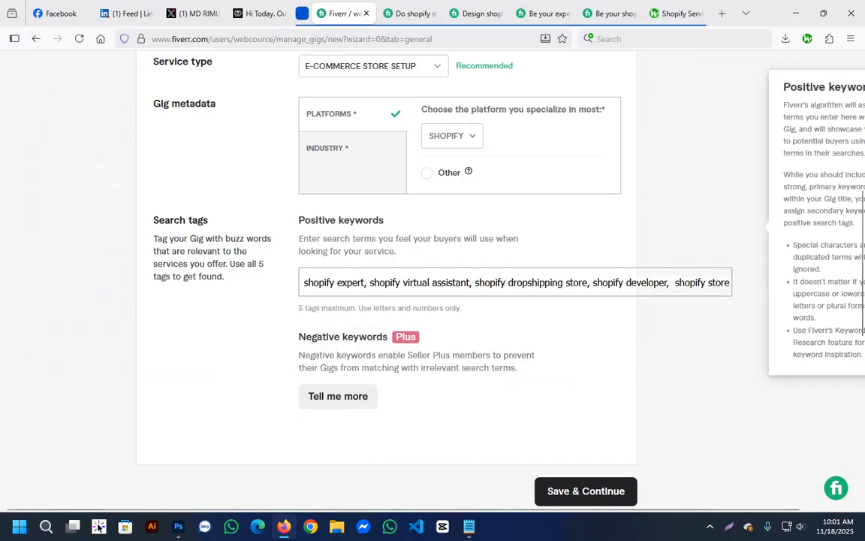
left_click_drag(566, 284, 304, 284)
left_click(578, 283)
left_click_drag(362, 283, 447, 283)
left_click(661, 283)
left_click(699, 282)
left_click_drag(721, 283, 730, 282)
key("Return")
left_click(594, 290)
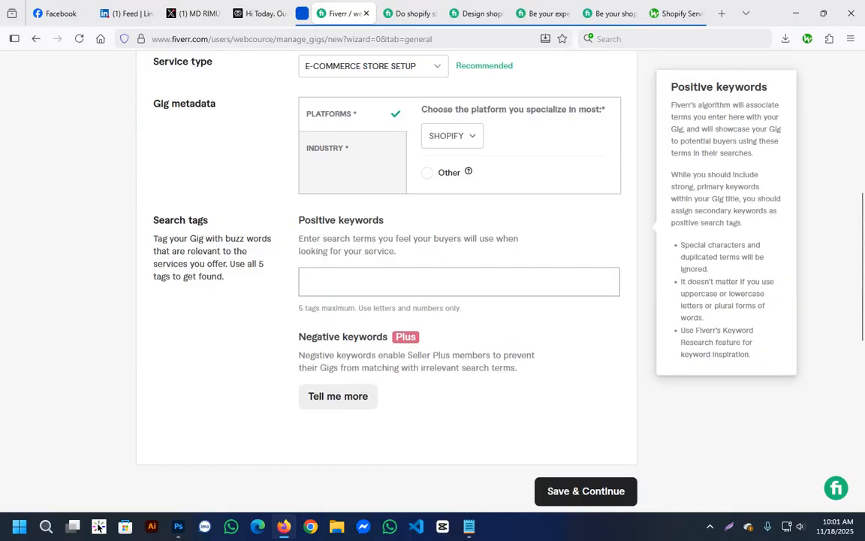
Copy only "shopify expert" from keywords.txt in Notepad and add it as a positive keyword on the gig form.
key("alt+Tab")
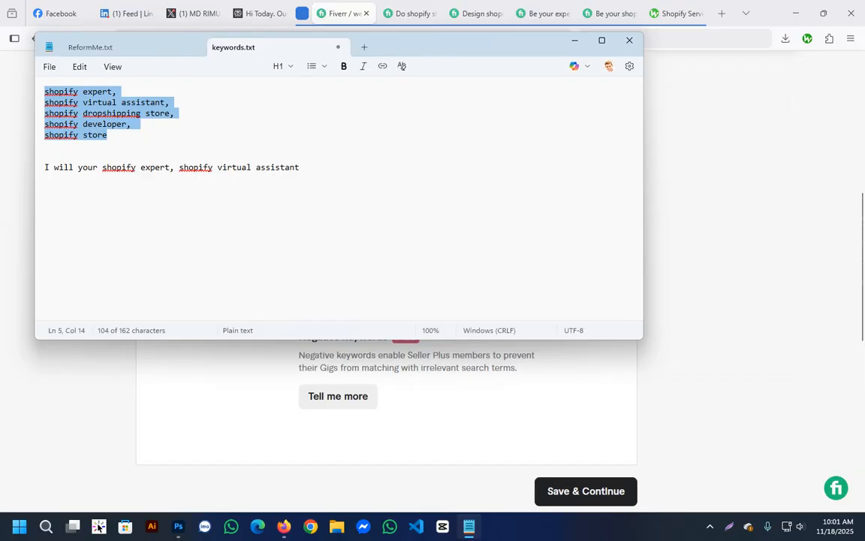
left_click(64, 102)
left_click_drag(45, 92, 112, 91)
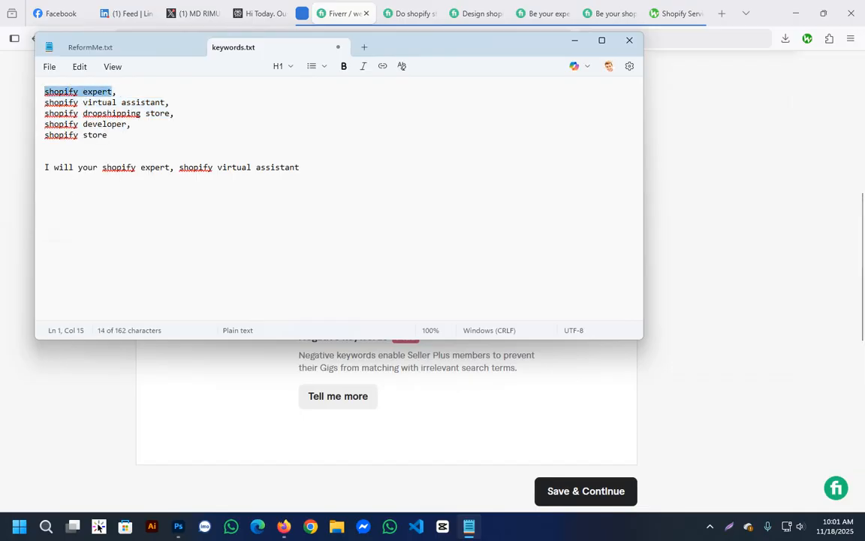
key("ctrl+c")
key("alt+Tab")
key("ctrl+v")
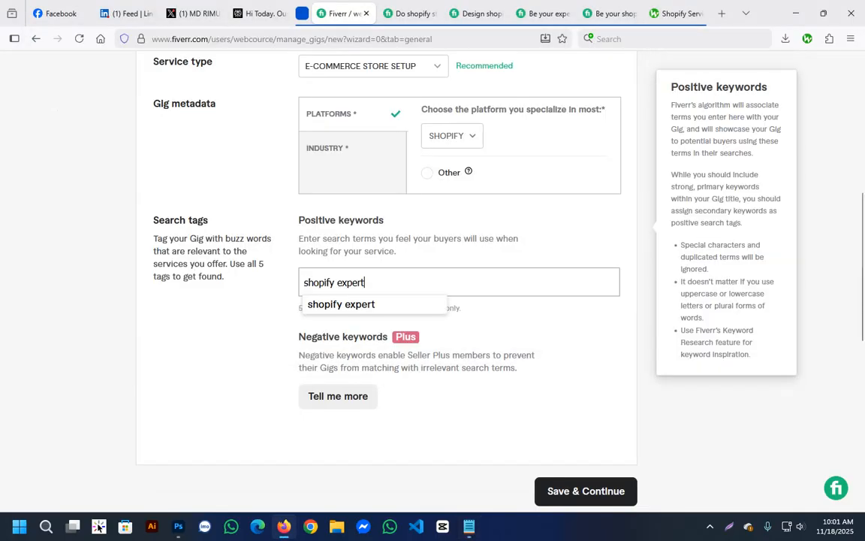
key("Return")
Copy "shopify virtual assistant" without its comma from the Notepad list and add it as a positive keyword on the gig form.
key("alt+Tab")
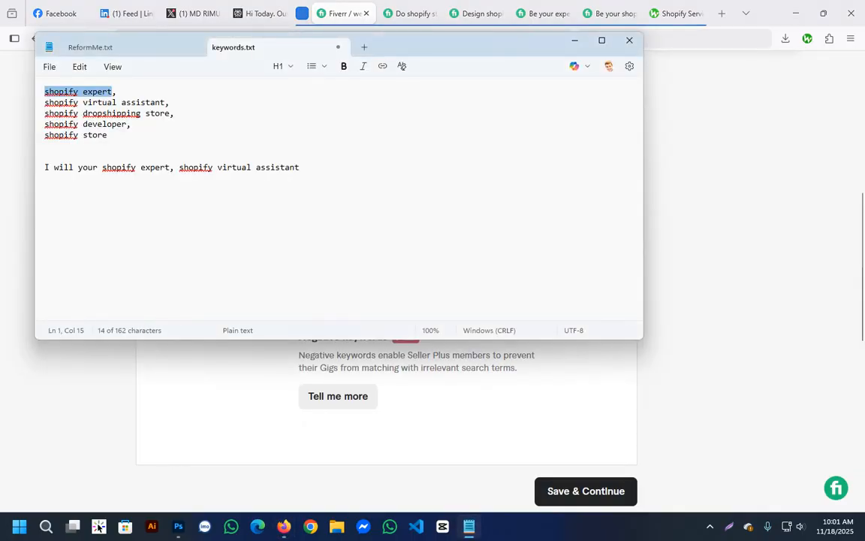
key("Down")
key("Home")
key("shift+End")
key("shift+Left")
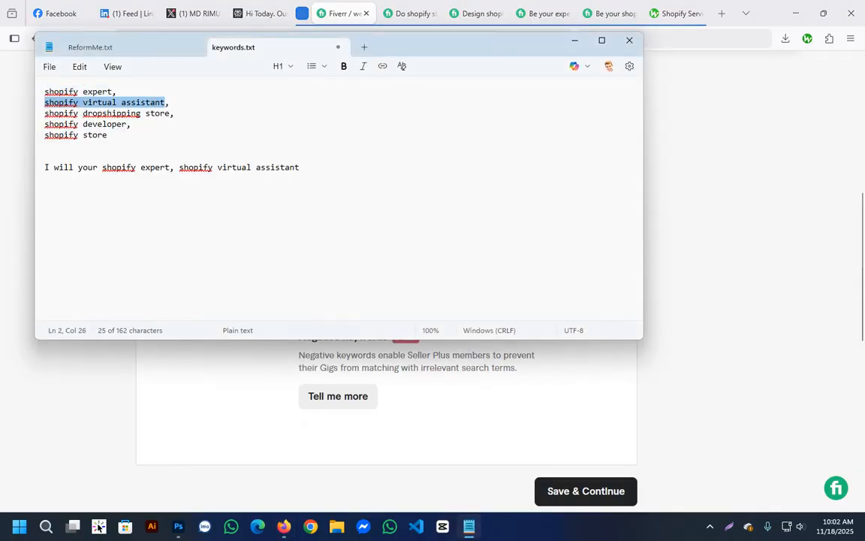
key("ctrl+c")
key("alt+Tab")
key("ctrl+v")
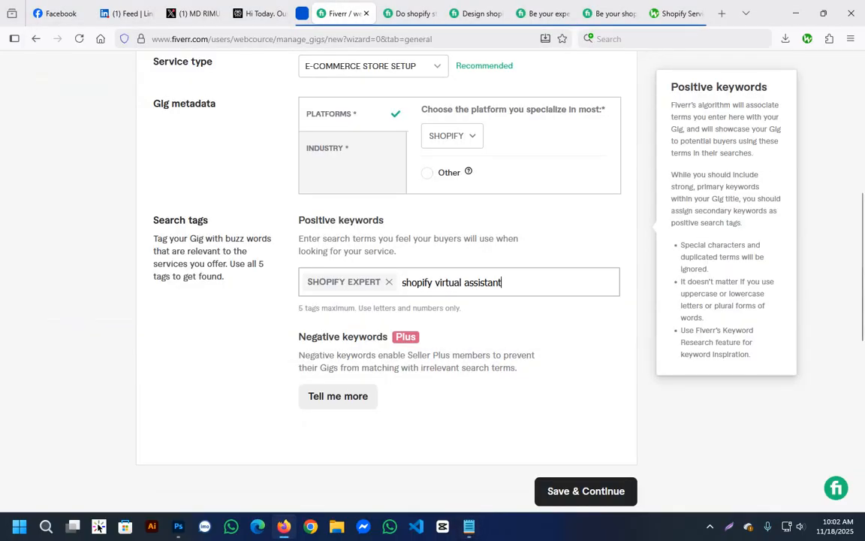
key("Return")
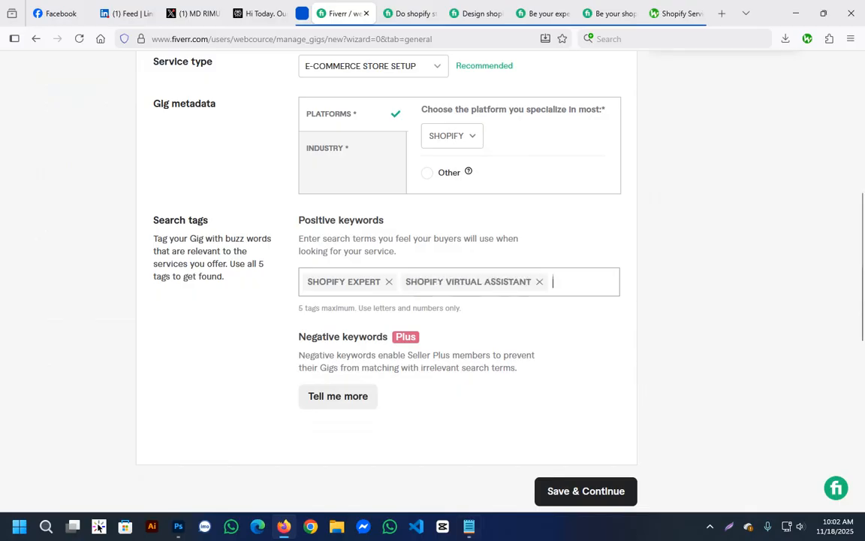
Copy "shopify dropshipping store" without its comma from the Notepad list and add it as a positive keyword on the gig form.
key("alt+Tab")
triple_click(112, 113)
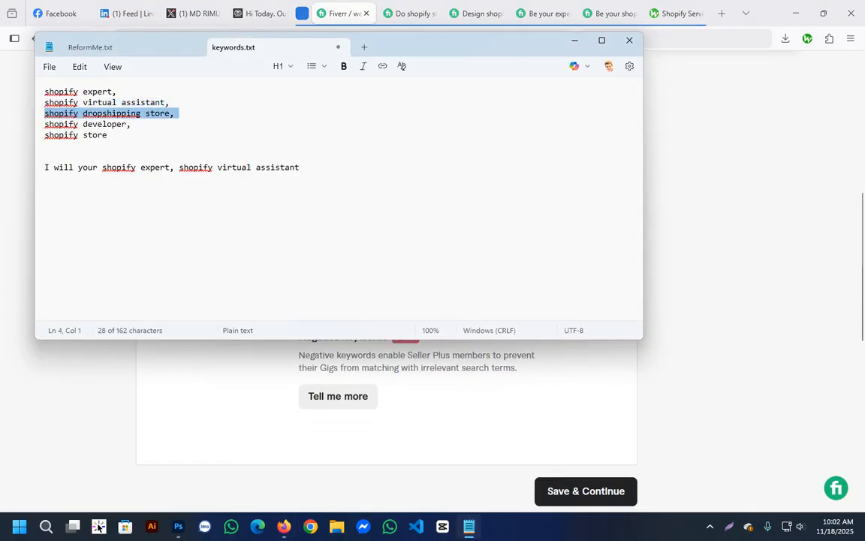
left_click_drag(170, 113, 45, 113)
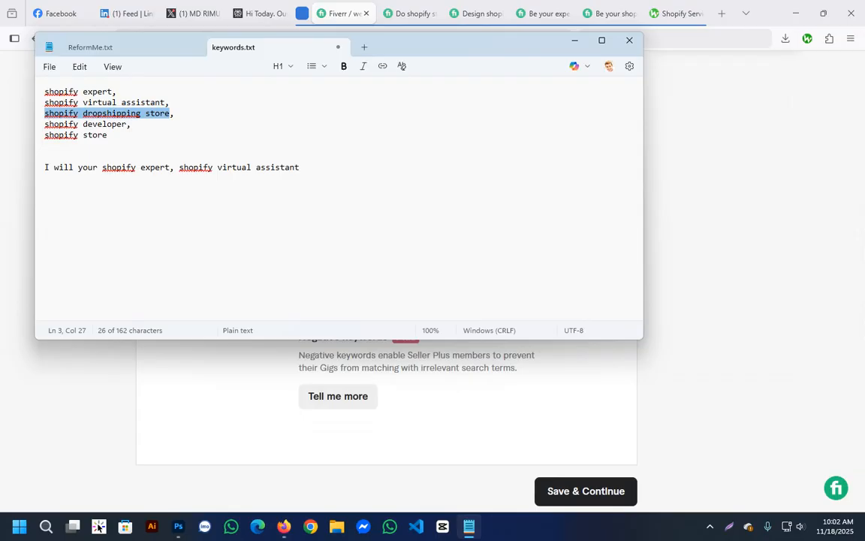
key("ctrl+c")
key("alt+Tab")
key("ctrl+v")
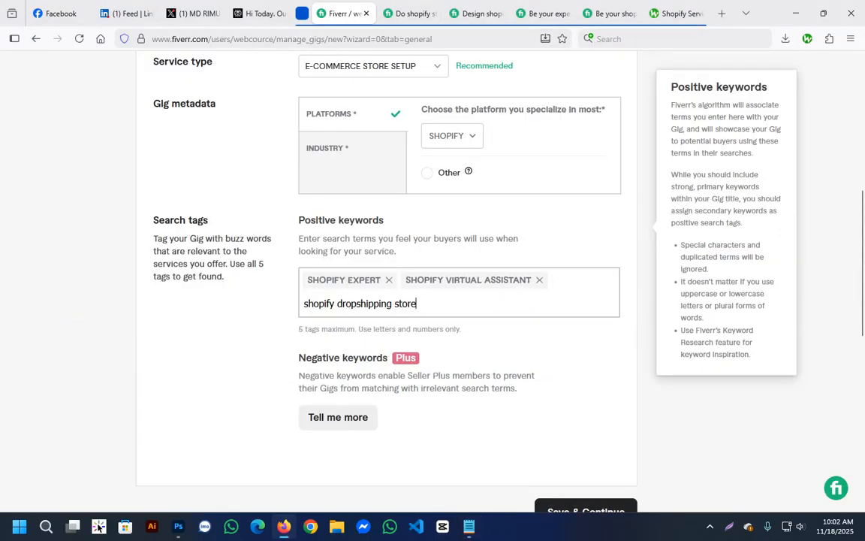
key("Return")
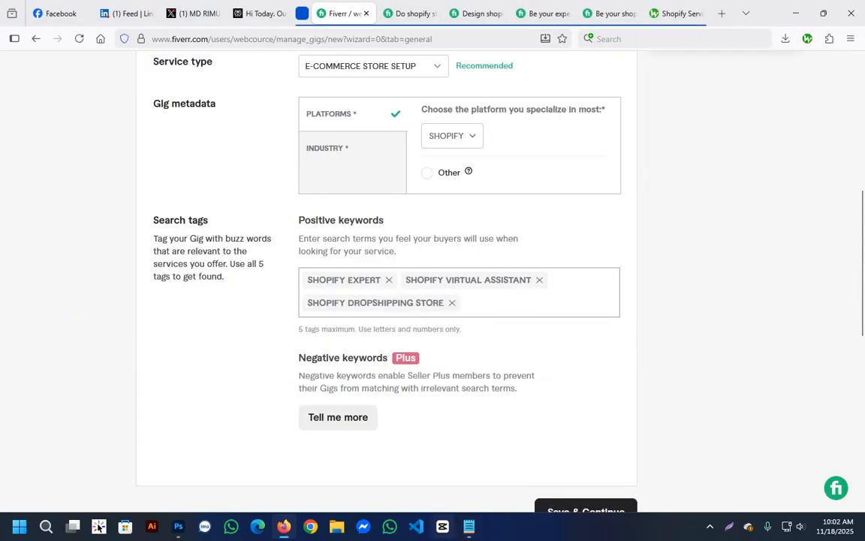
Copy "shopify developer" without its comma from the Notepad list and add it as a positive keyword on the gig form.
key("alt+Tab")
key("Down")
key("Home")
key("shift+Right")
key("shift+Right")
key("shift+Right")
key("shift+Right")
key("shift+Right")
key("shift+Right")
key("shift+Right")
key("shift+Right")
key("shift+Right")
key("shift+Right")
key("shift+Right")
key("shift+Right")
key("shift+Right")
key("shift+Right")
key("shift+Right")
key("shift+Right")
key("shift+Right")
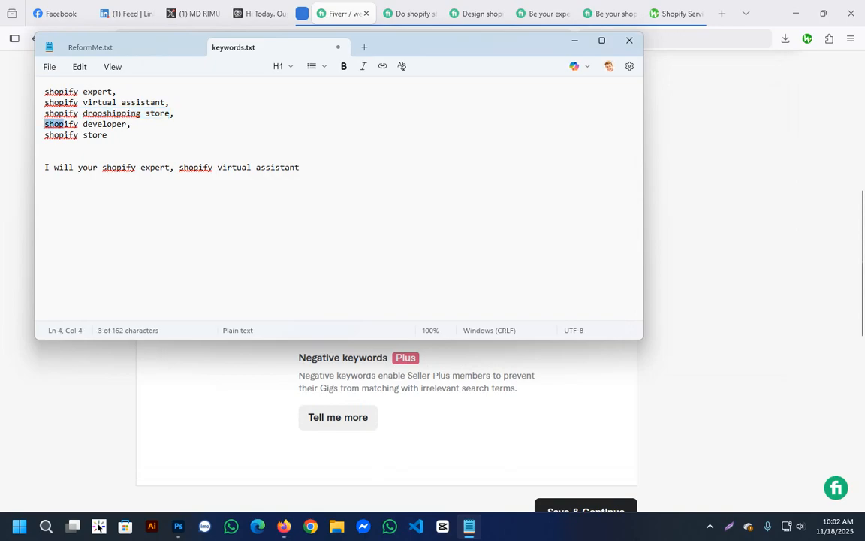
key("ctrl+c")
key("alt+Tab")
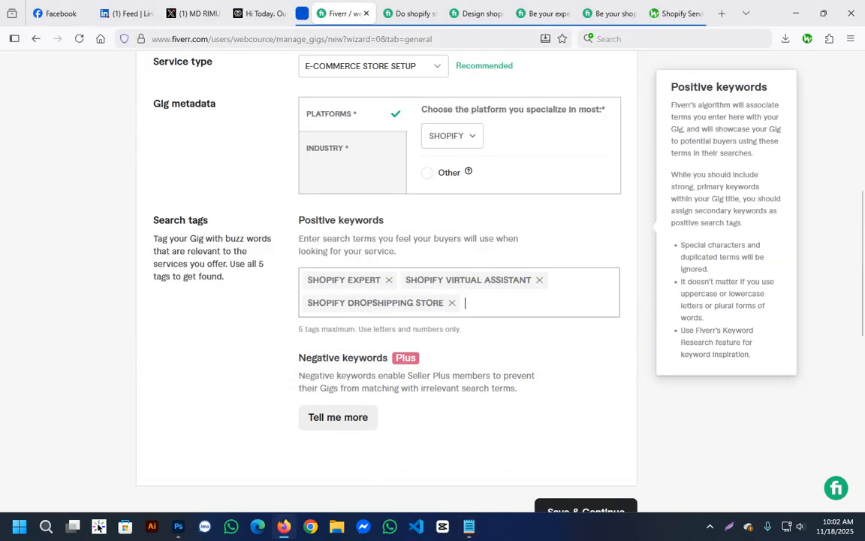
key("ctrl+v")
key("Return")
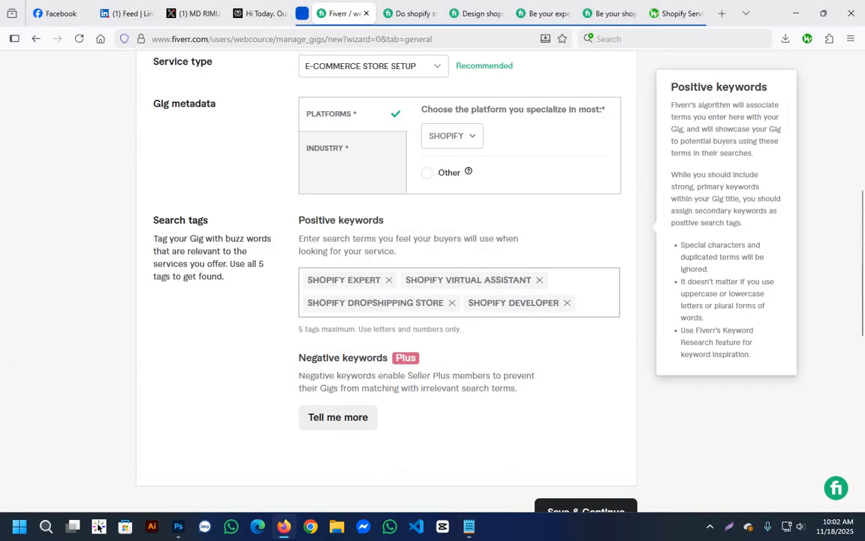
Copy "shopify store" from the Notepad list and add it as a positive keyword on the gig form.
key("alt+Tab")
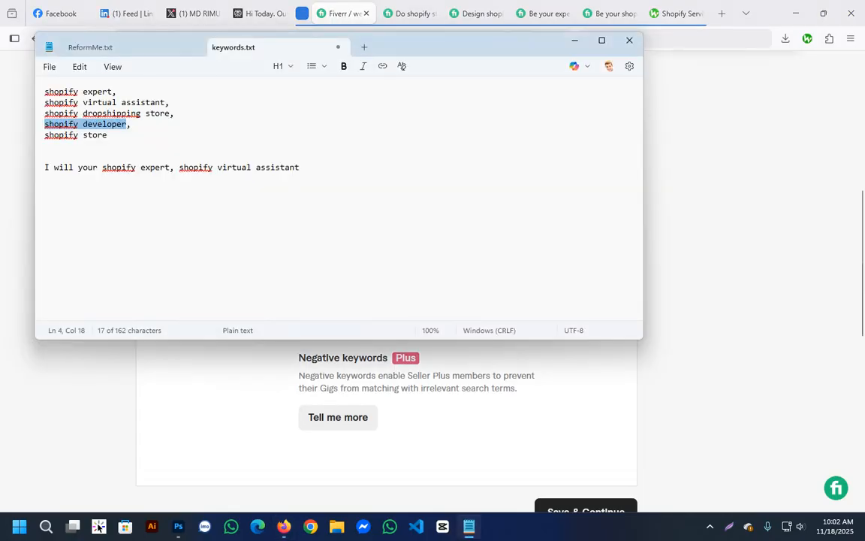
triple_click(78, 135)
key("alt+Tab")
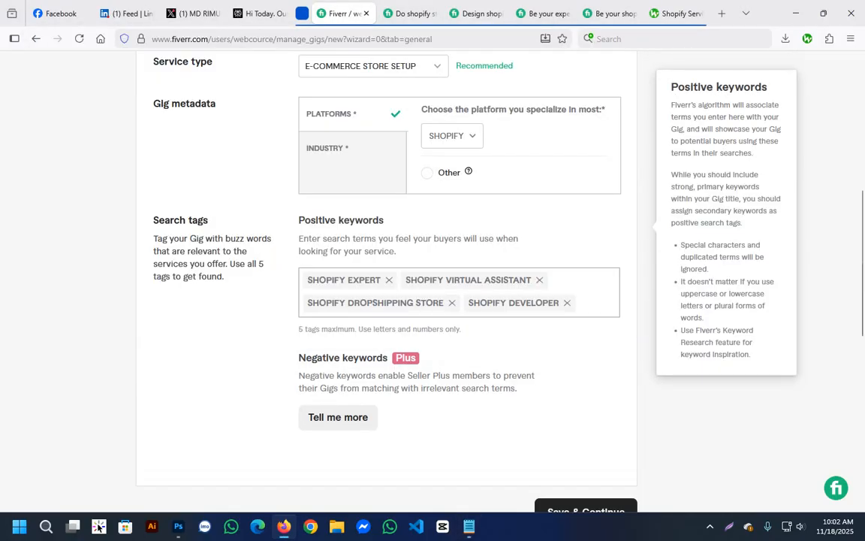
key("ctrl+v")
key("Return")
Review the overview form from gig title to search tags and try to save it and continue.
scroll(432, 300, "down", 2)
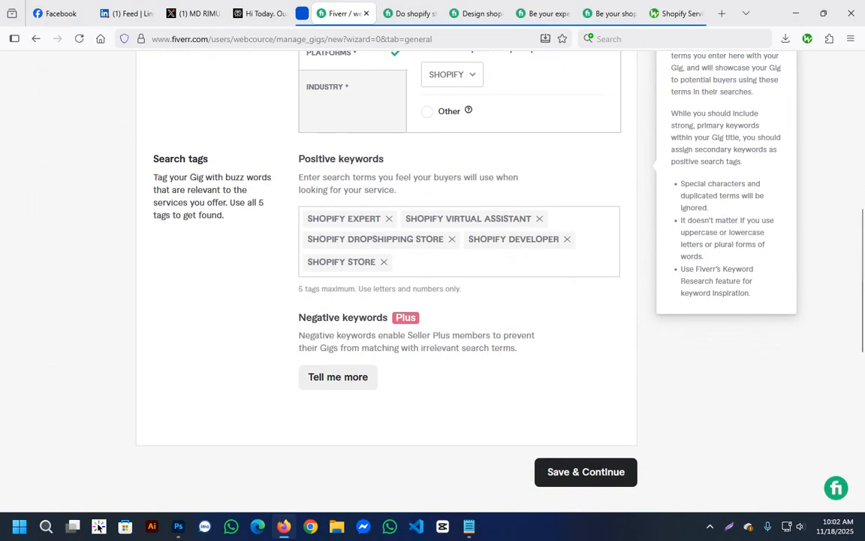
scroll(432, 300, "up", 5)
scroll(432, 301, "up", 2)
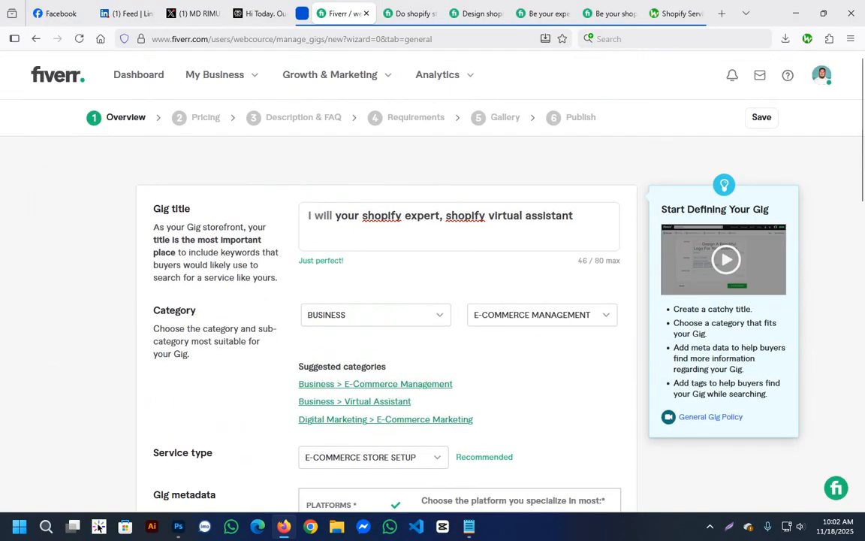
scroll(433, 300, "down", 6)
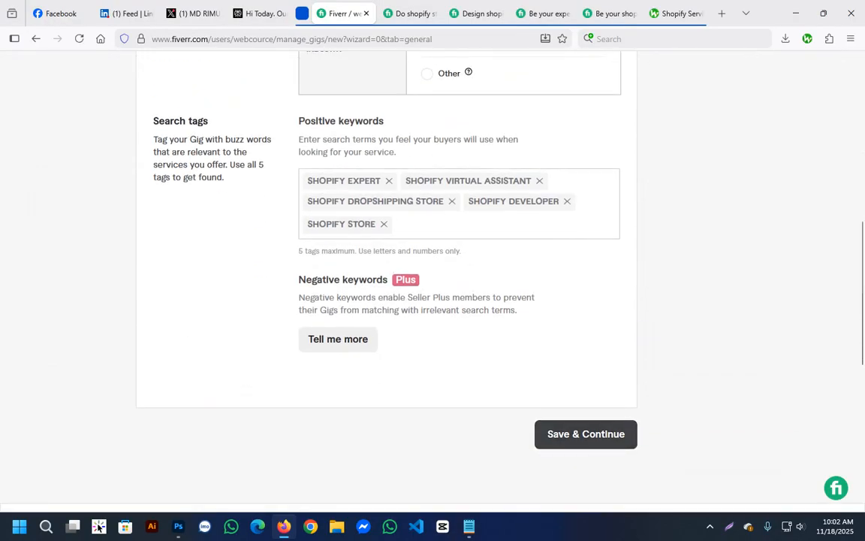
scroll(433, 301, "up", 4)
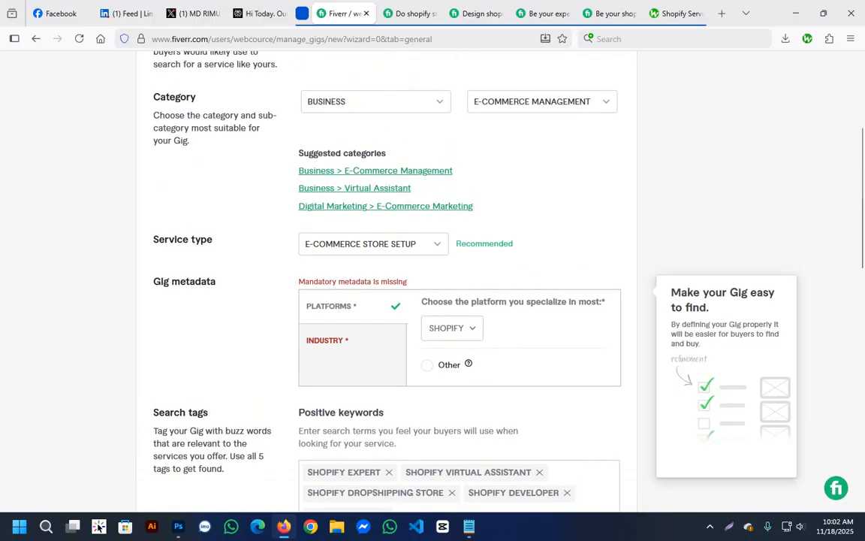
Replace the "shopify dropshipping store" tag with "shopify dropshipping", copied from keywords.txt in Notepad.
scroll(432, 300, "down", 3)
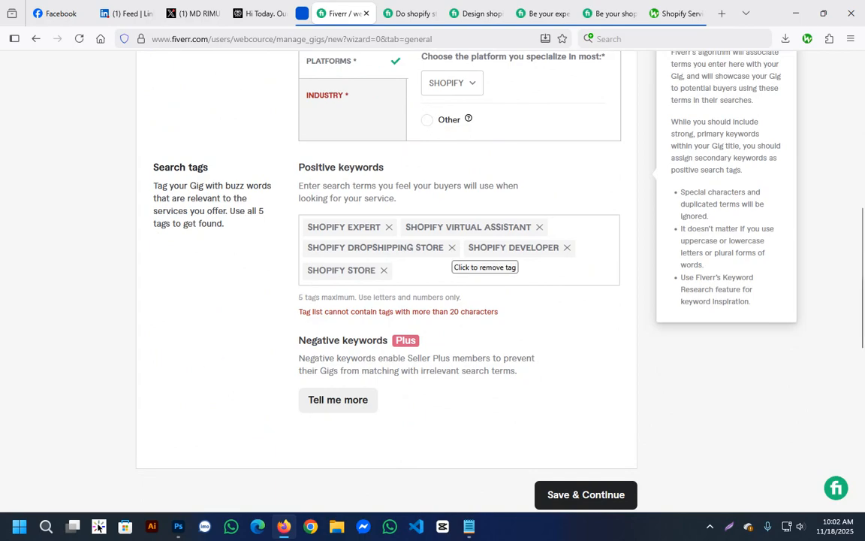
left_click(451, 247)
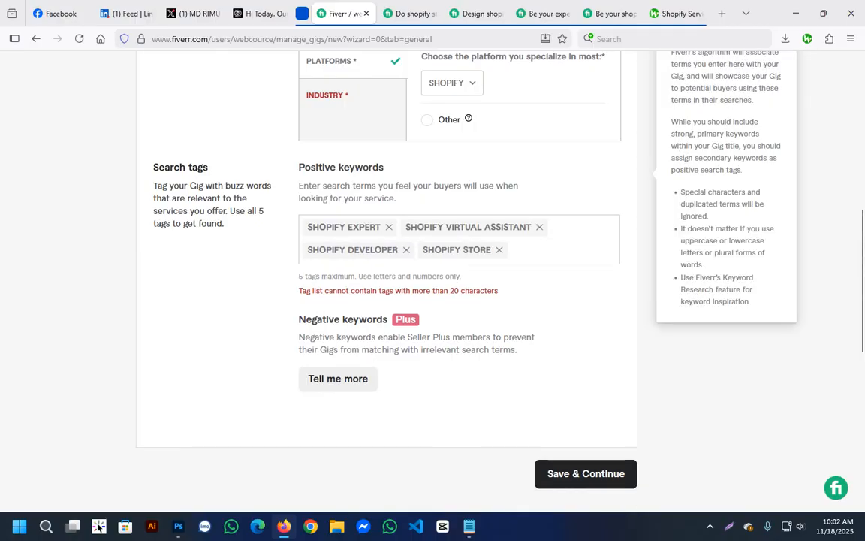
left_click(469, 526)
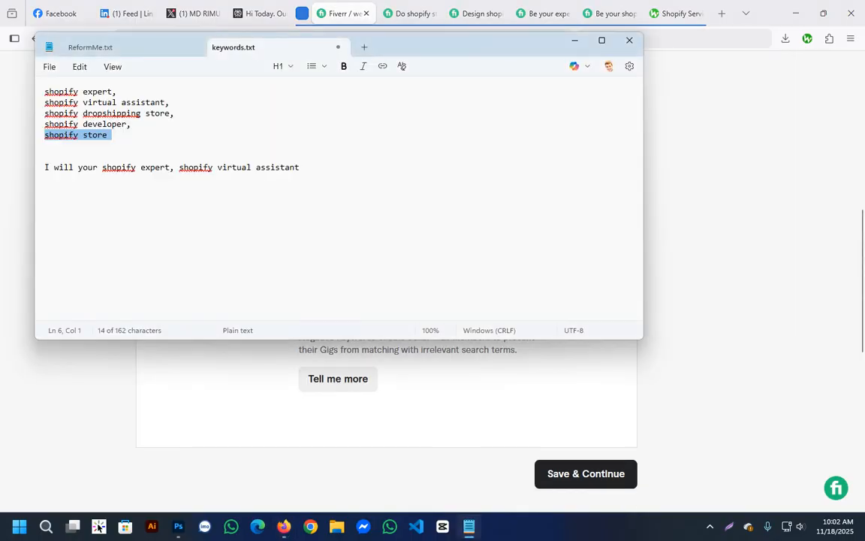
left_click(140, 113)
left_click_drag(141, 114, 49, 113)
left_click(107, 114)
left_click_drag(140, 114, 44, 113)
key("alt+Tab")
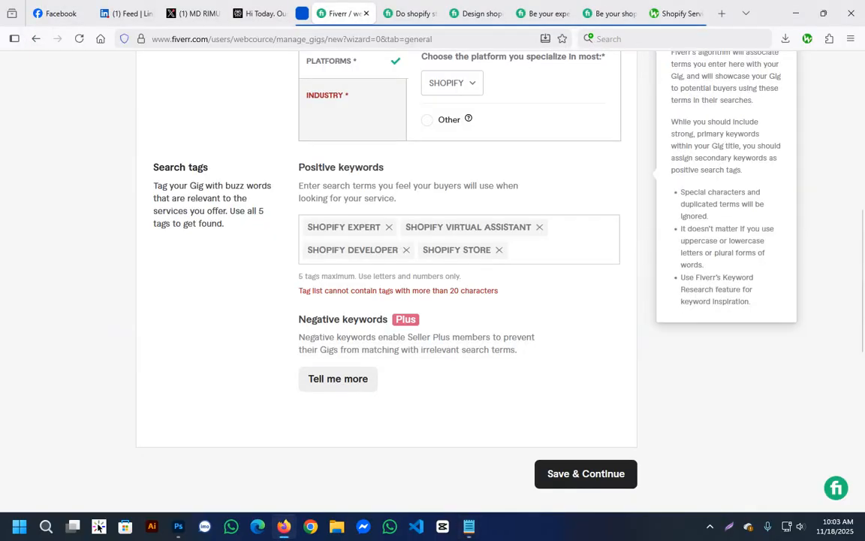
key("ctrl+v")
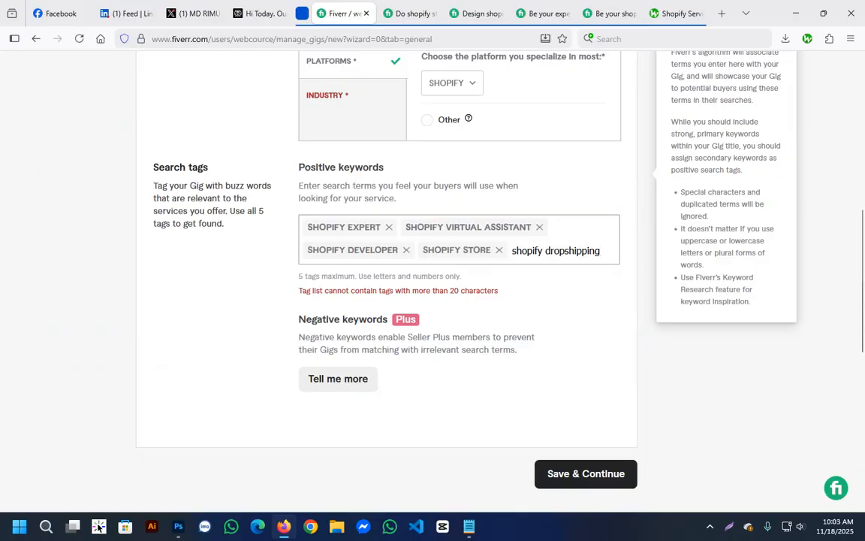
key("Return")
Set the gig metadata's industry to Business and try to save the overview and continue.
scroll(386, 248, "up", 4)
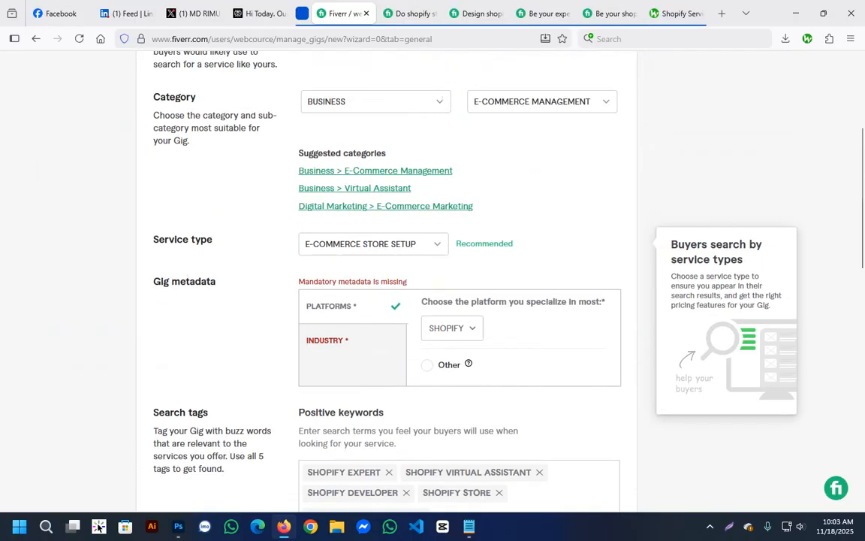
left_click(338, 340)
left_click(456, 329)
scroll(481, 378, "down", 5)
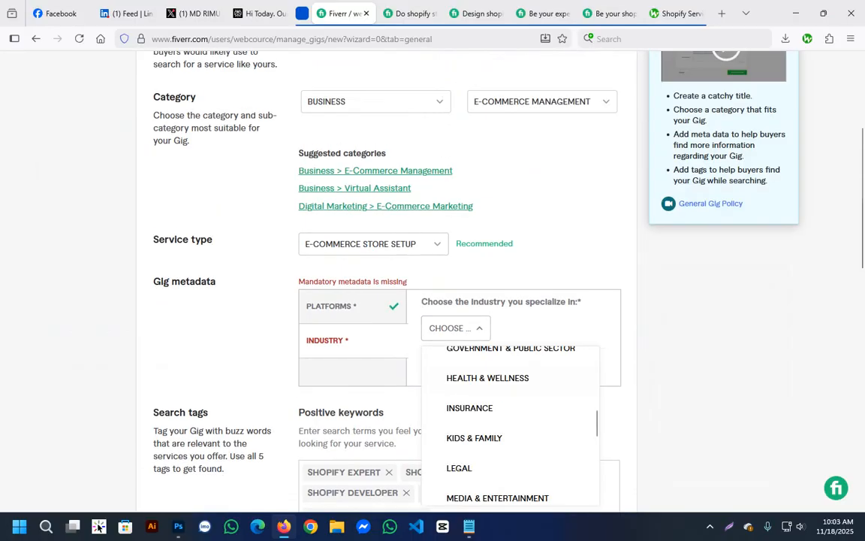
scroll(481, 378, "up", 1)
scroll(511, 421, "up", 5)
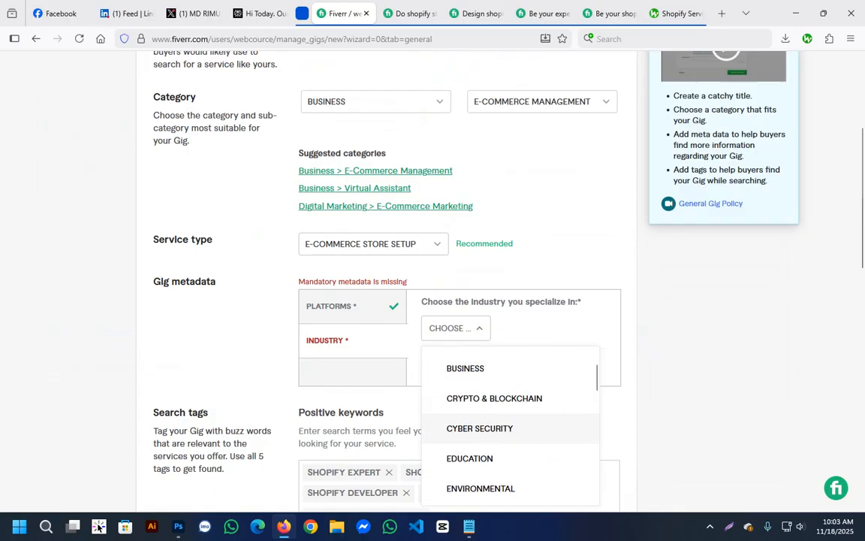
scroll(511, 246, "down", 3)
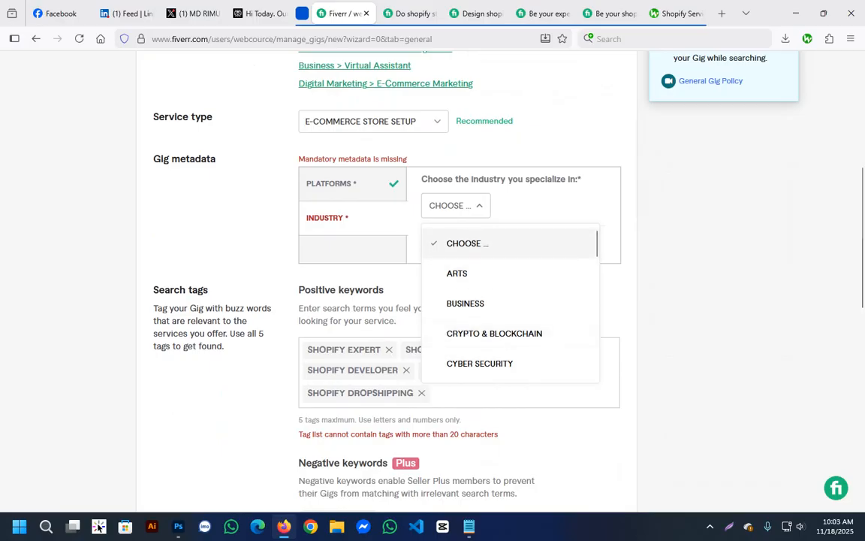
scroll(511, 301, "down", 2)
scroll(511, 297, "down", 5)
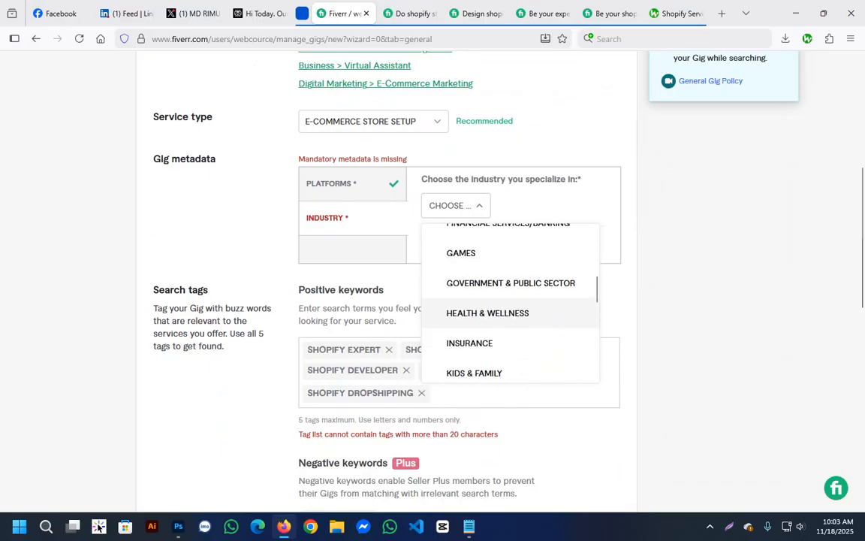
scroll(511, 300, "down", 5)
scroll(511, 300, "down", 6)
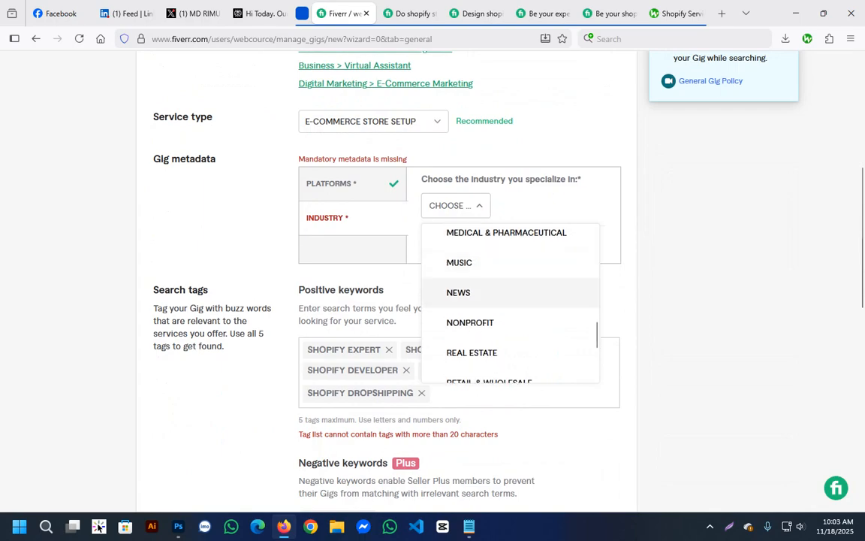
scroll(511, 301, "down", 3)
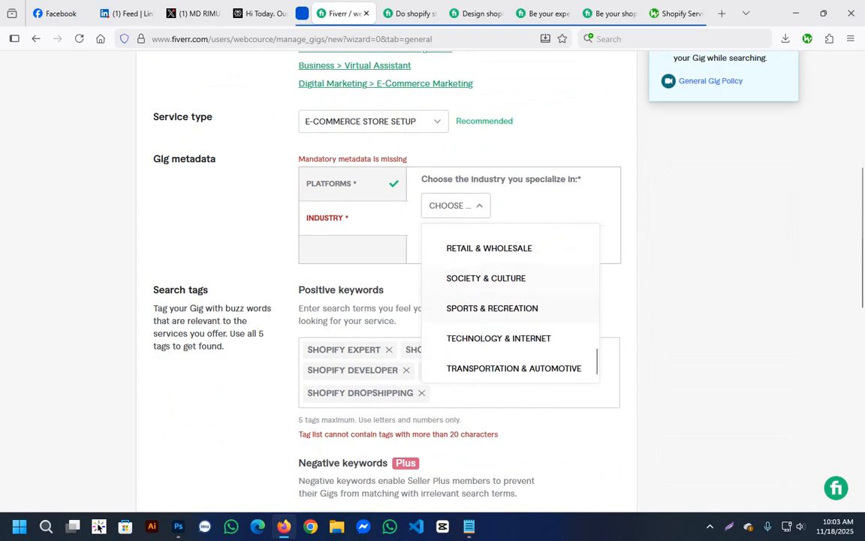
scroll(510, 271, "up", 7)
scroll(511, 255, "up", 10)
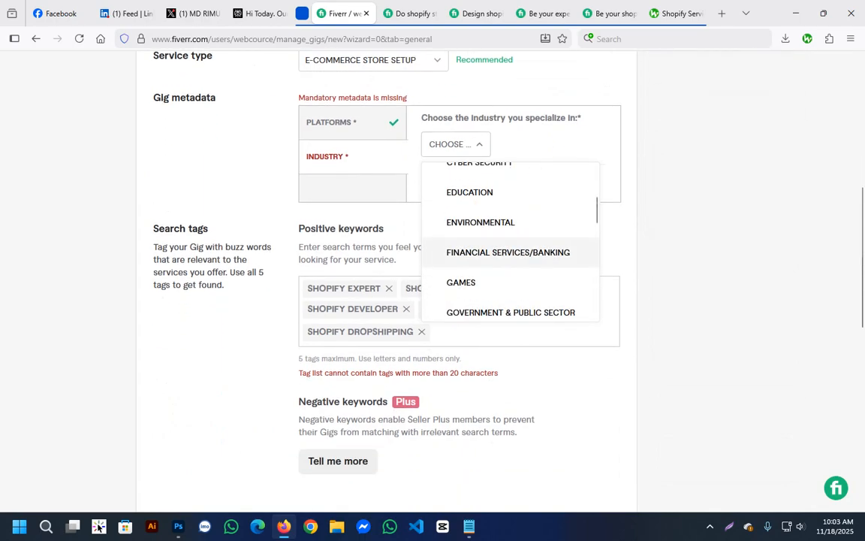
left_click(465, 304)
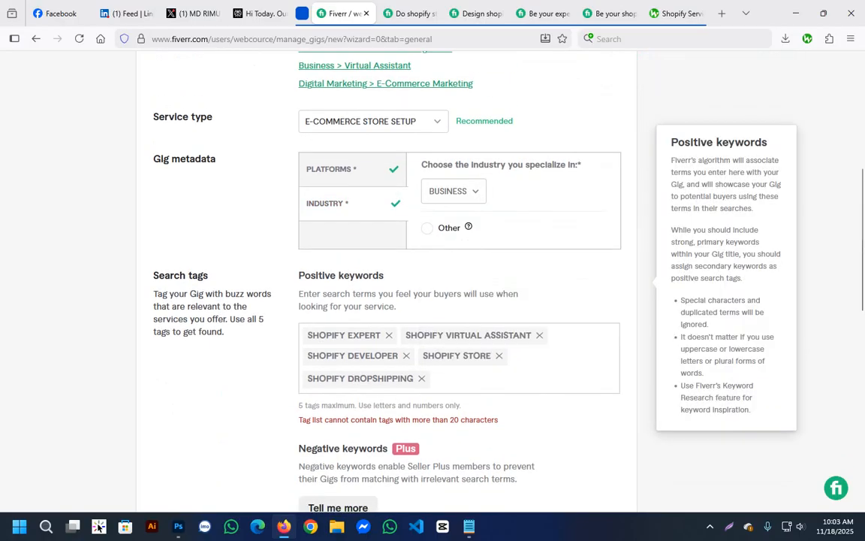
scroll(585, 240, "down", 5)
left_click(586, 235)
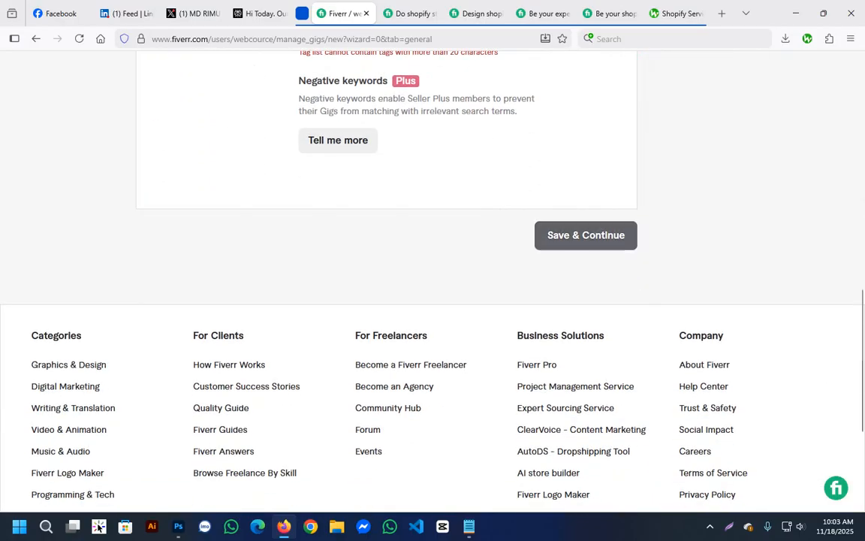
Replace the "shopify virtual assistant" tag with "virtual assistant", copied from Notepad, and save the overview to continue to pricing.
scroll(586, 235, "up", 4)
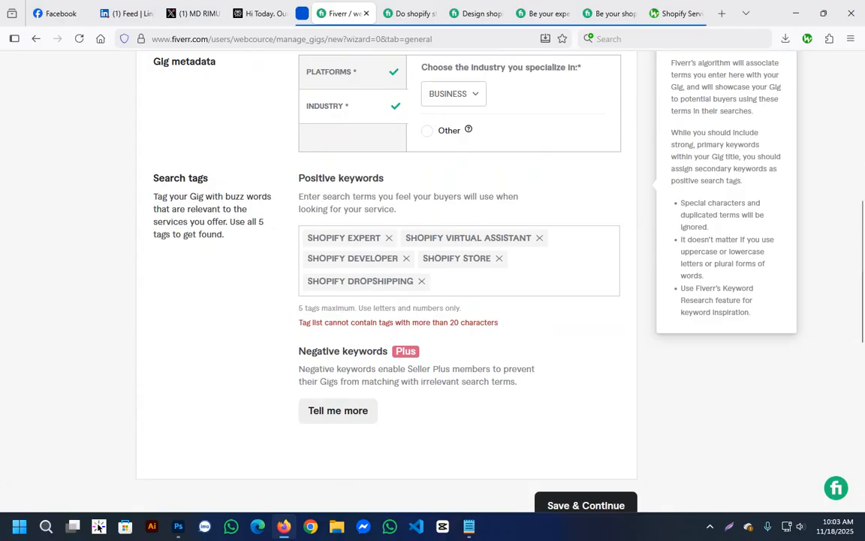
left_click(539, 238)
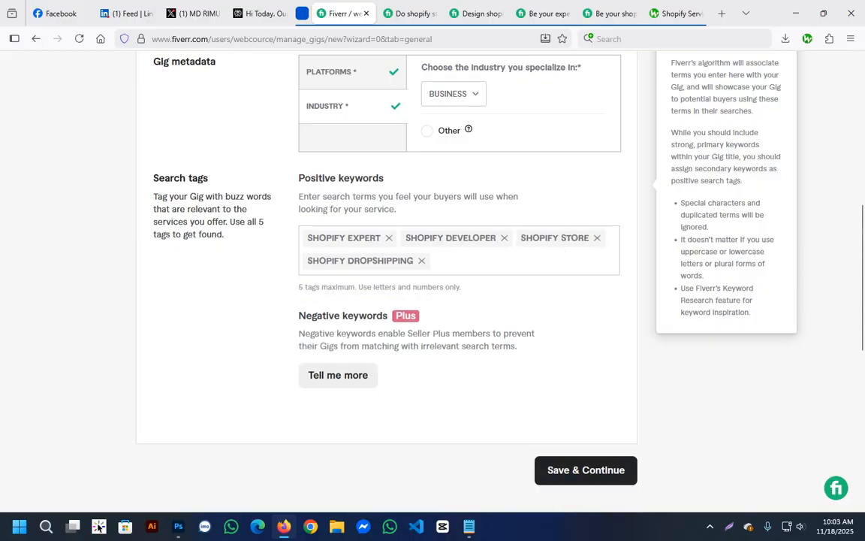
left_click(469, 526)
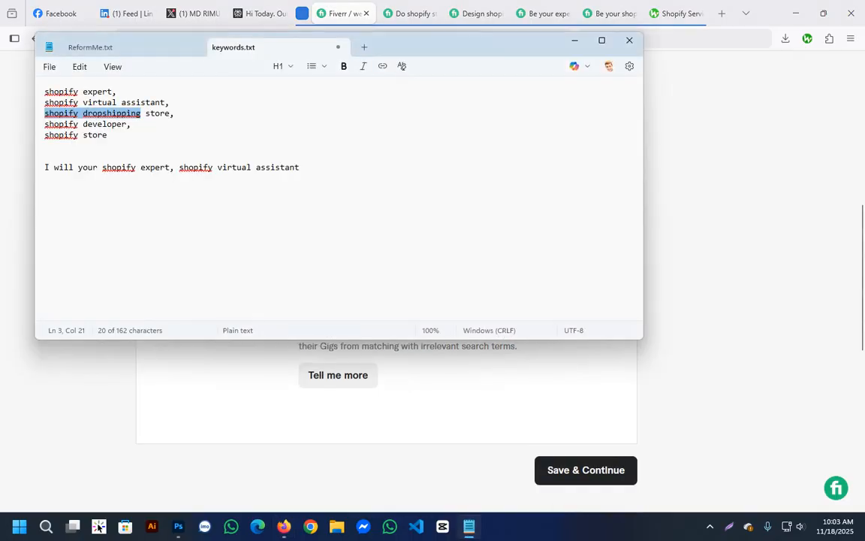
left_click(137, 114)
left_click_drag(165, 102, 84, 103)
key("ctrl+c")
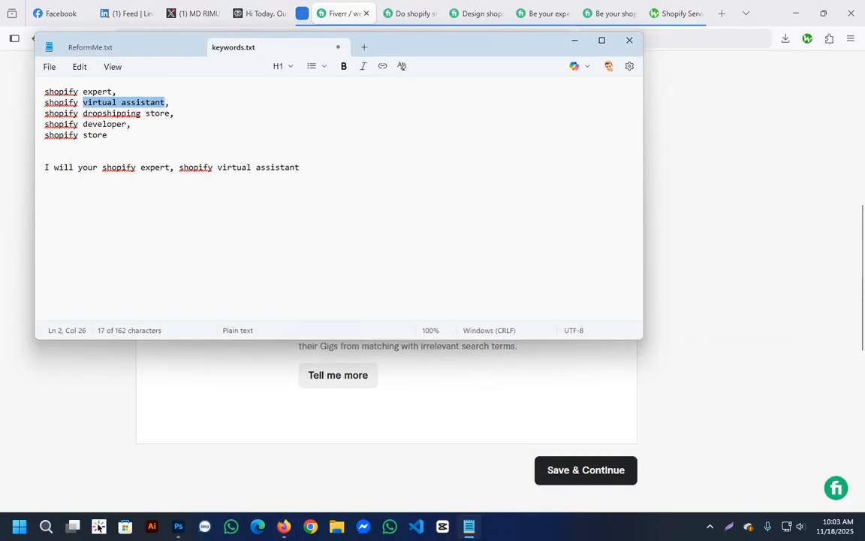
key("alt+Tab")
key("ctrl+v")
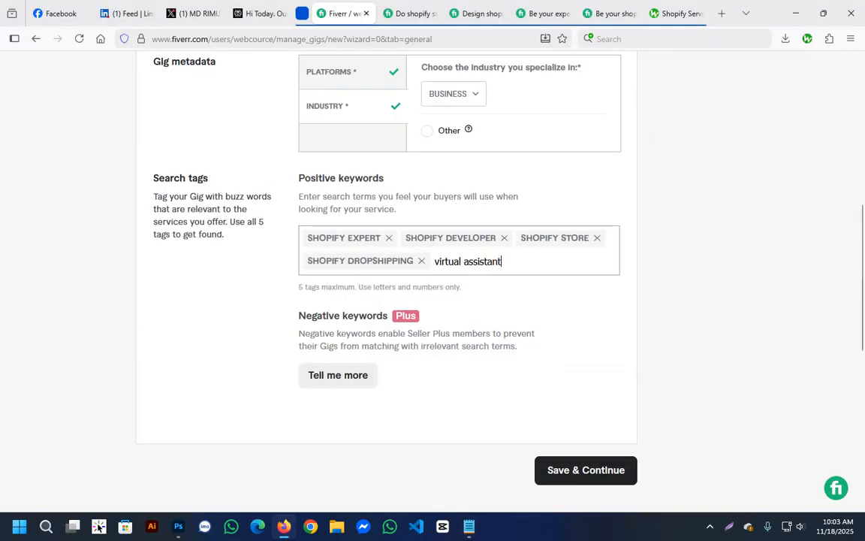
key("Return")
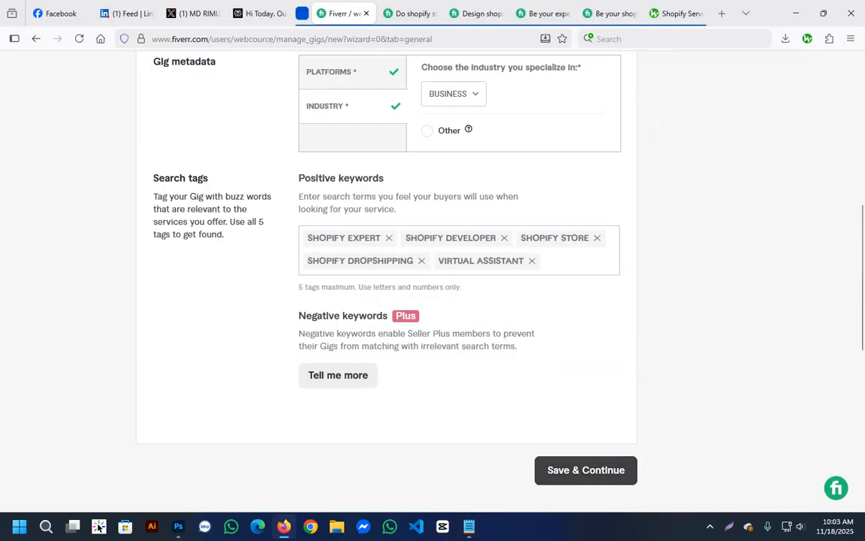
left_click(585, 470)
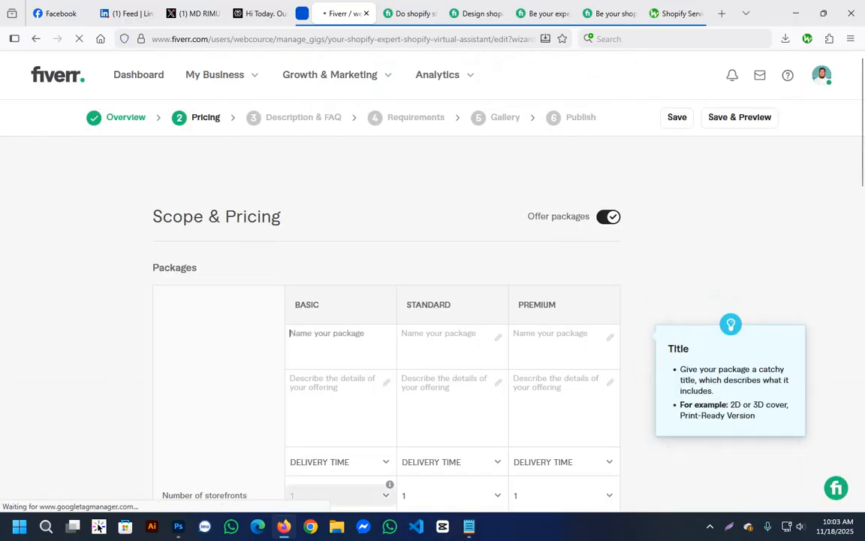
Look over the three packages' name fields and the list of options in the Scope & Pricing table.
left_click(443, 337)
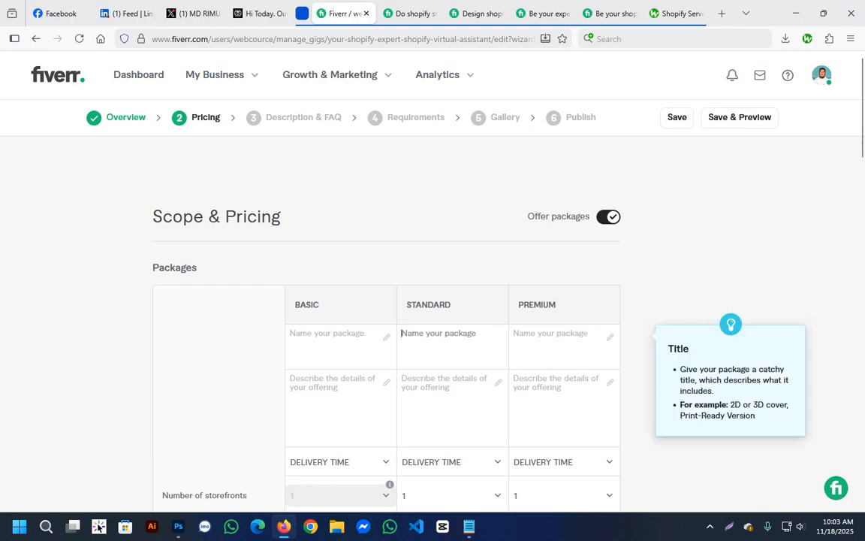
left_click(552, 337)
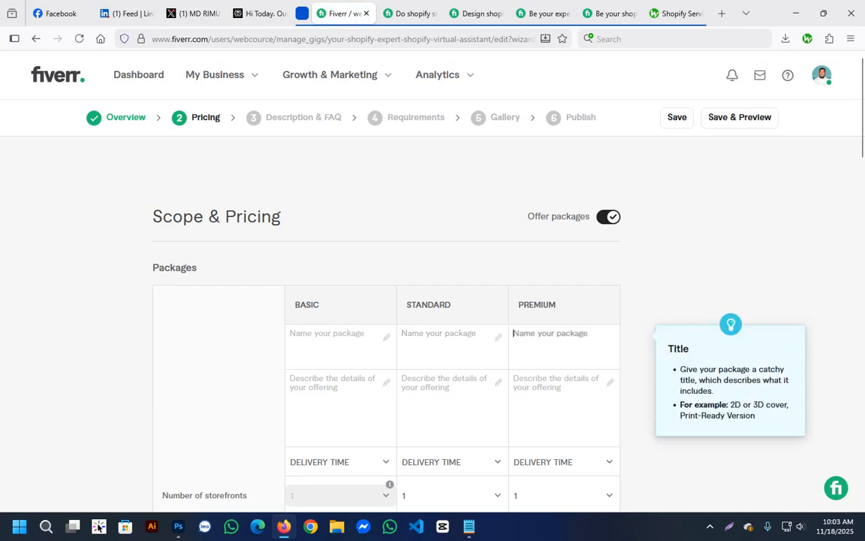
left_click(331, 337)
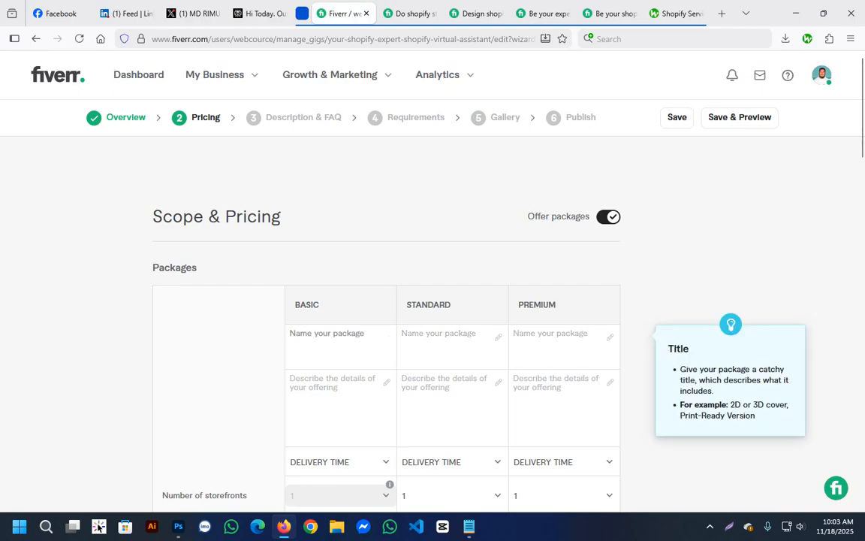
scroll(388, 301, "down", 3)
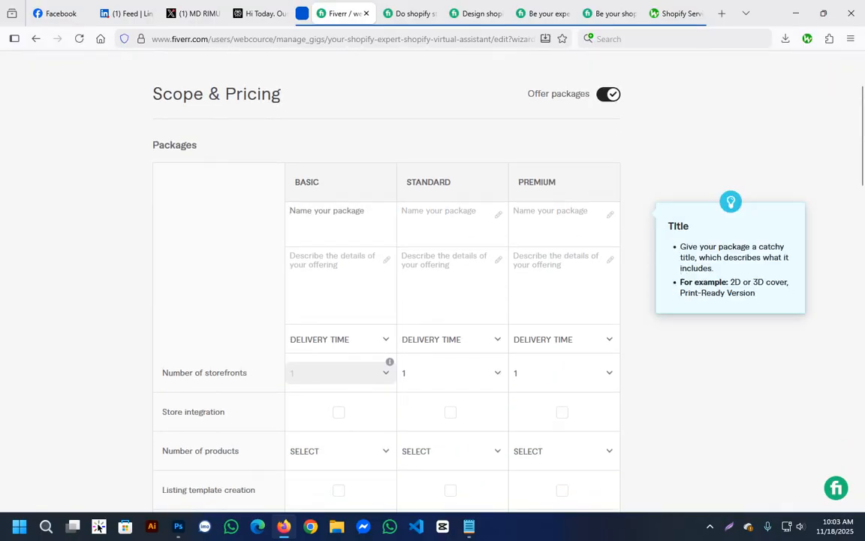
scroll(387, 368, "down", 6)
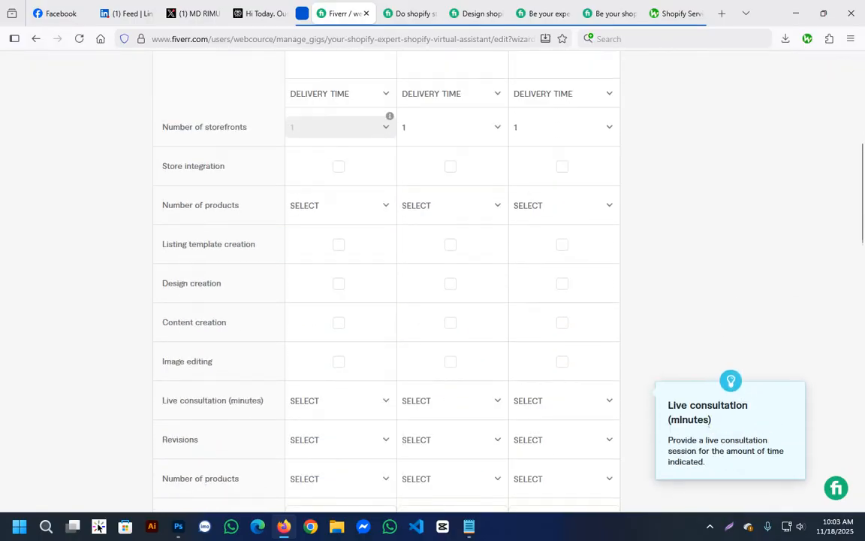
scroll(387, 301, "down", 1)
scroll(388, 301, "up", 9)
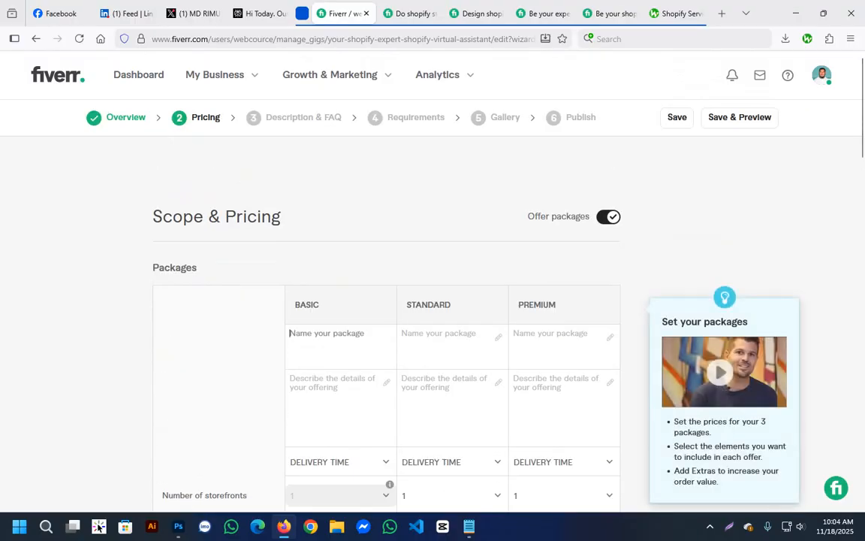
Name the Basic package "Setup".
scroll(388, 301, "down", 2)
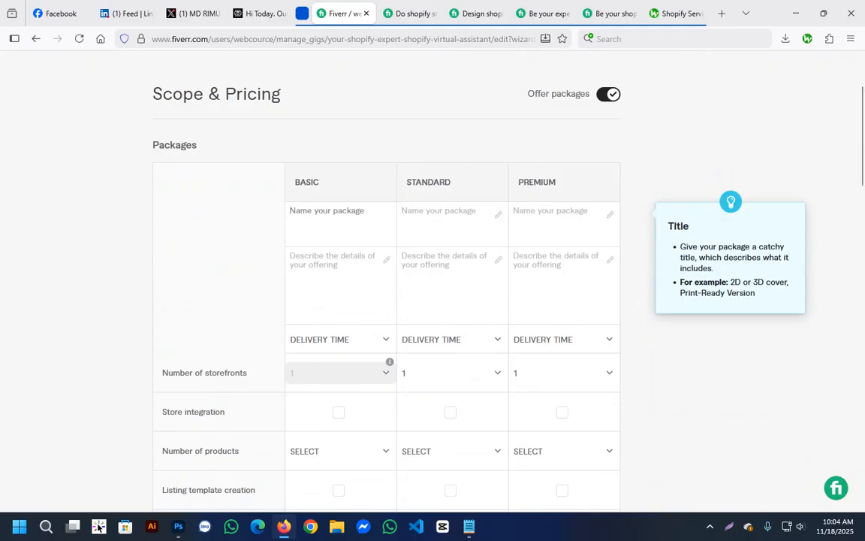
type("Q")
key("BackSpace")
type("Setup")
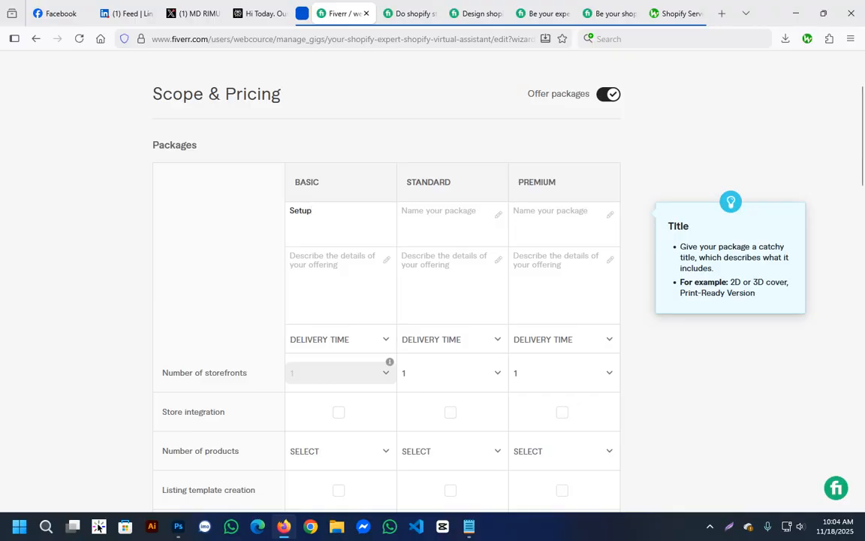
key("Tab")
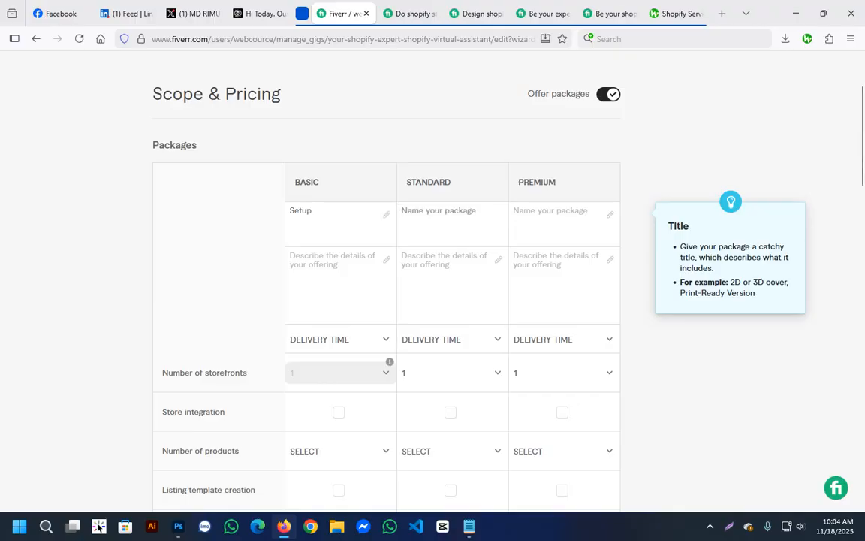
Name the Basic package "Starter" and the Standard package "Complete".
type("Co")
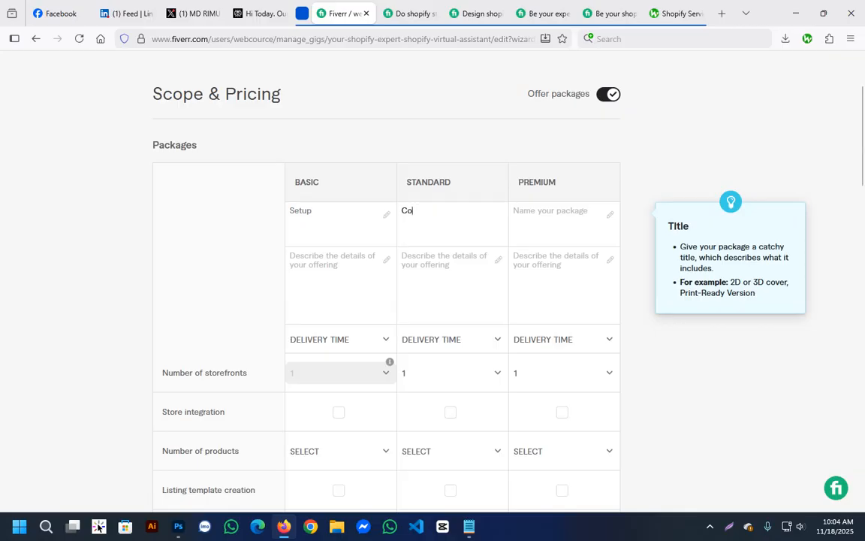
key("shift+Tab")
type("Starter")
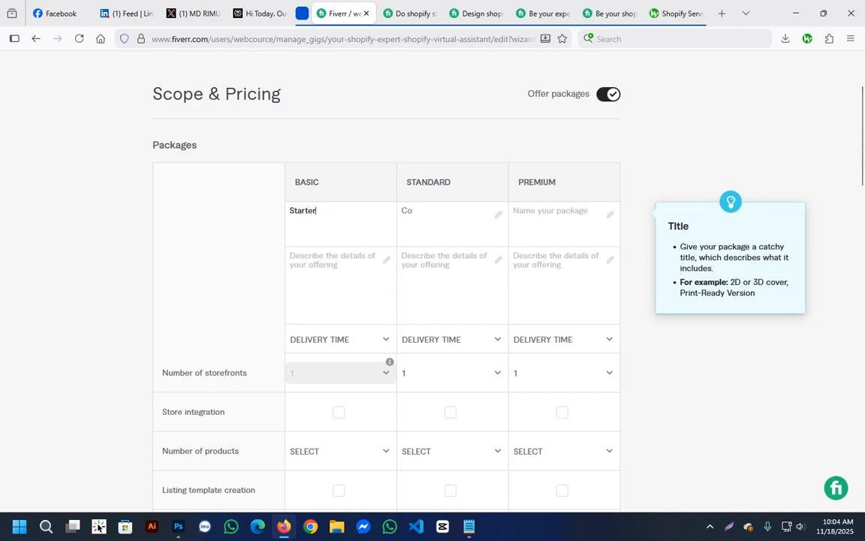
key("Tab")
type("mplete")
key("Tab")
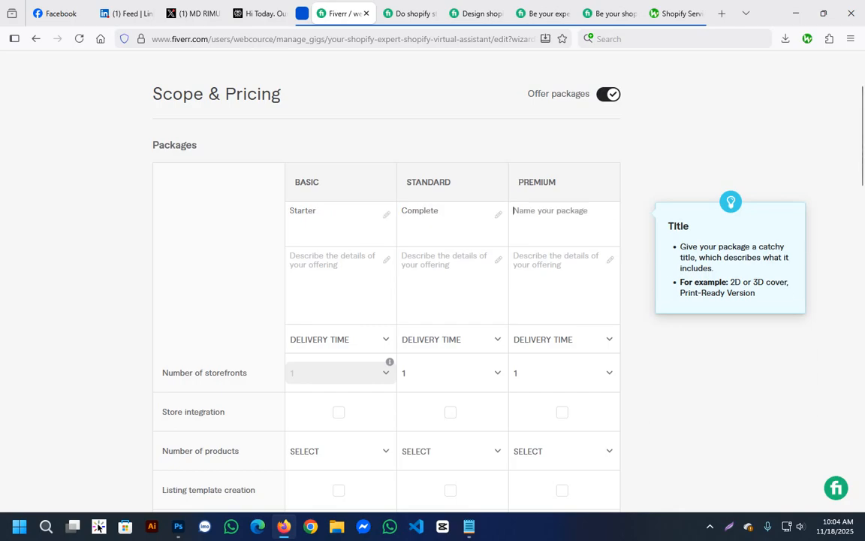
Name the Premium package "Full Store".
type("R")
key("BackSpace")
type("Full ")
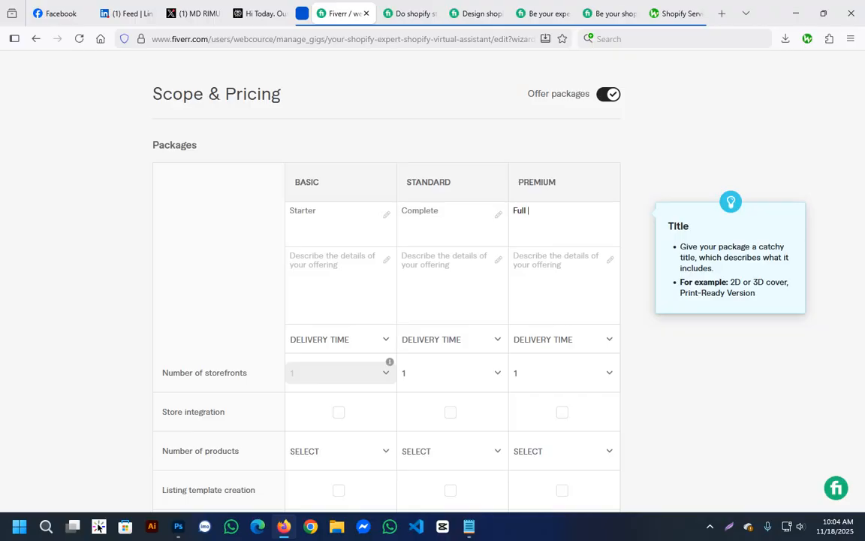
type("Store")
key("Tab")
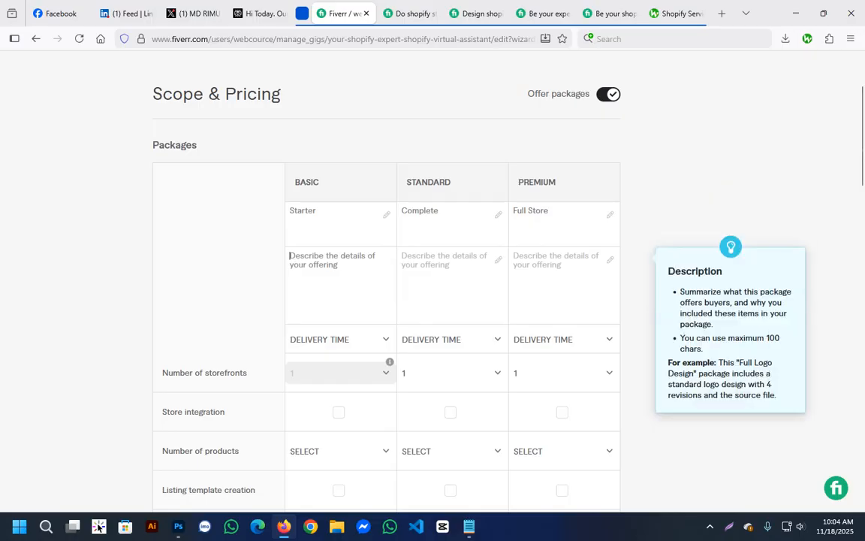
Describe the Basic package as "shopify store setup".
type("shopif")
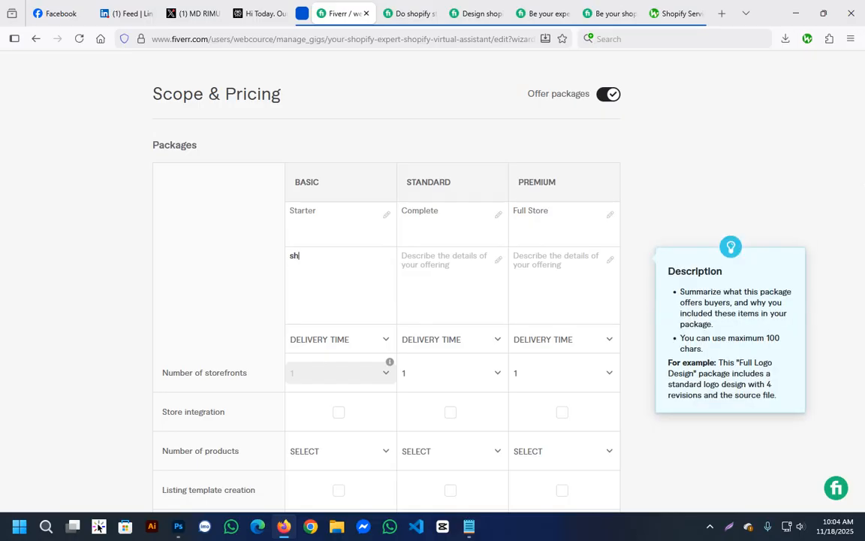
key("BackSpace")
key("BackSpace")
type("ify store setup")
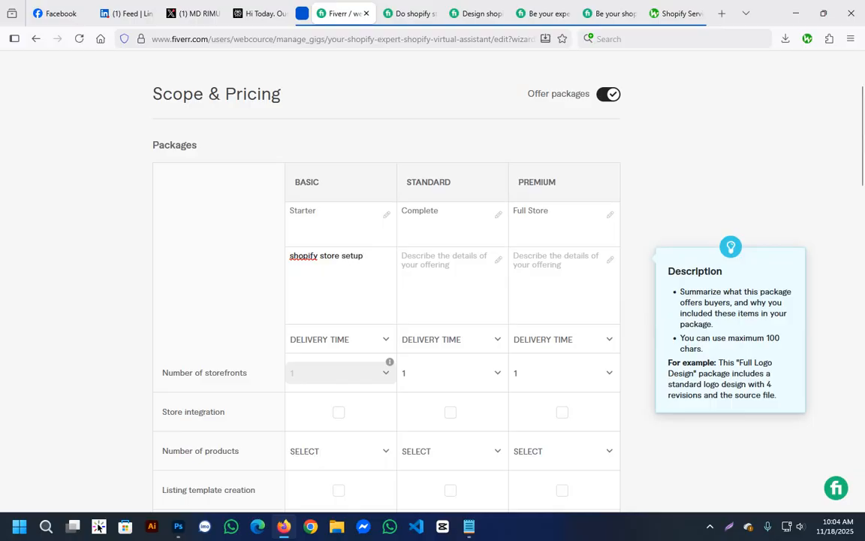
key("Tab")
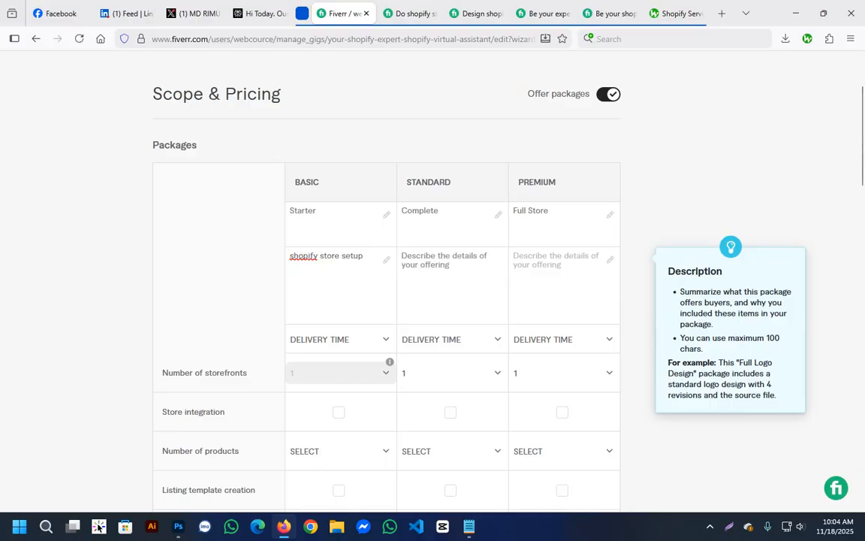
Describe the Standard package as "shopify store setup and full website live for sale".
type("ship")
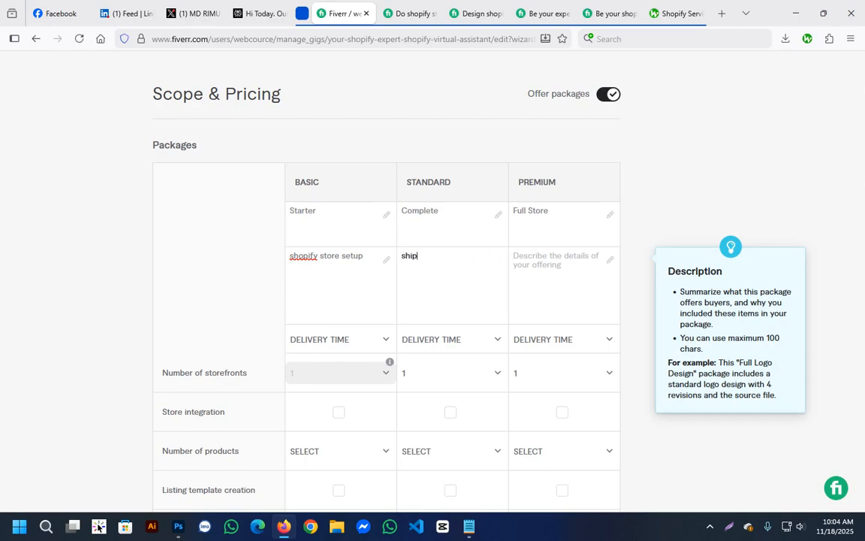
type("opify store setup and ")
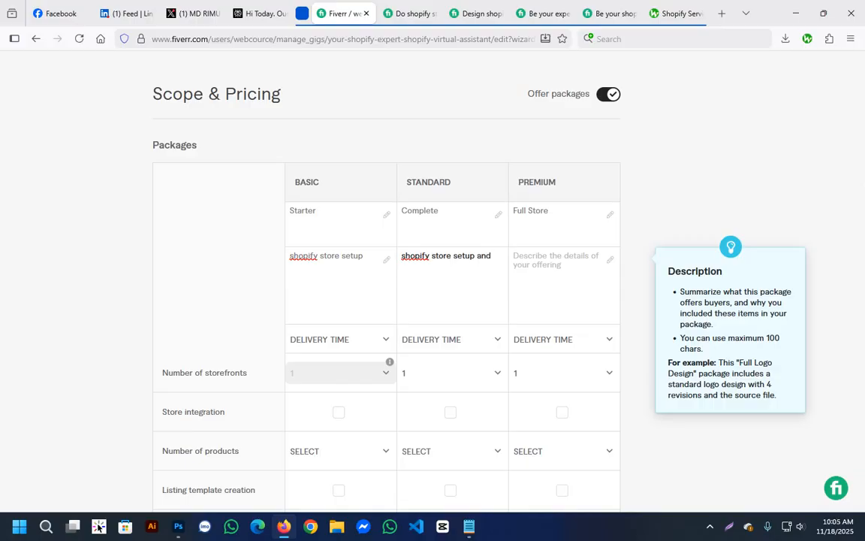
type("make")
key("BackSpace")
key("BackSpace")
key("BackSpace")
key("BackSpace")
key("BackSpace")
key("BackSpace")
key("BackSpace")
type("d full website live for sale")
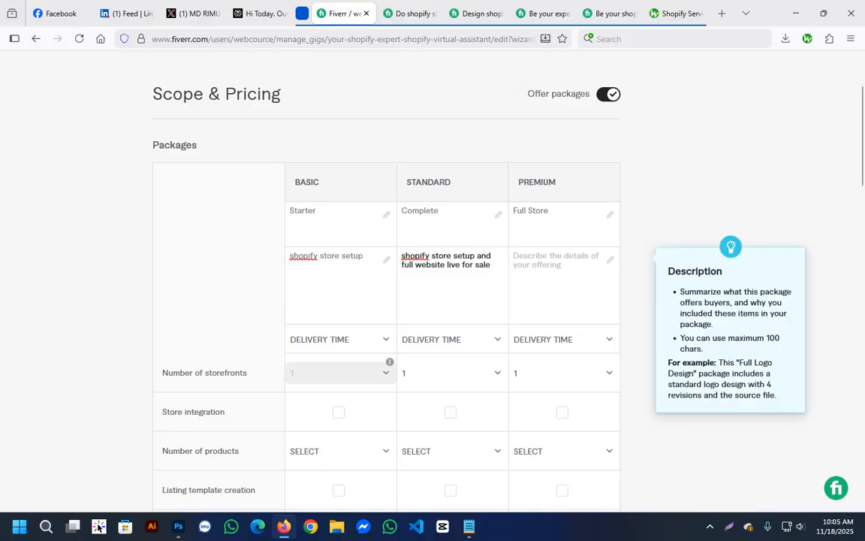
Describe the Premium package as "full shopify store setup customize and custom features".
left_click(552, 264)
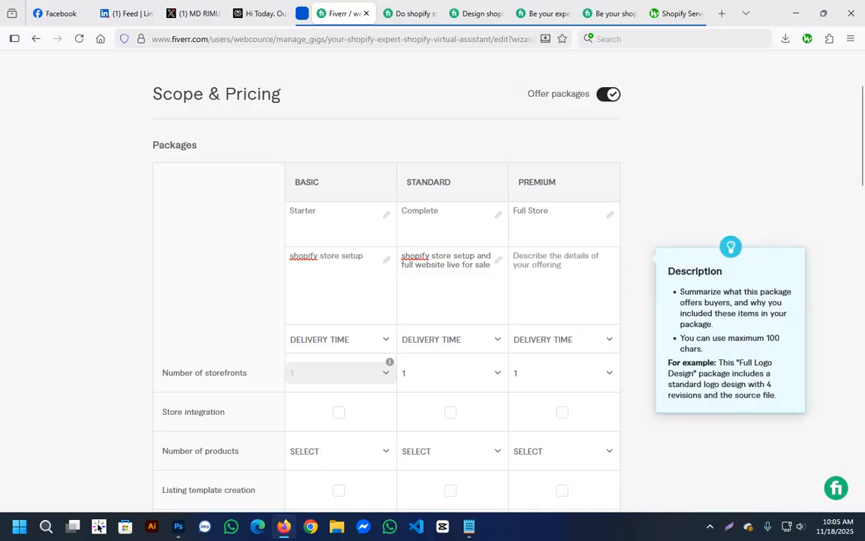
type("full ")
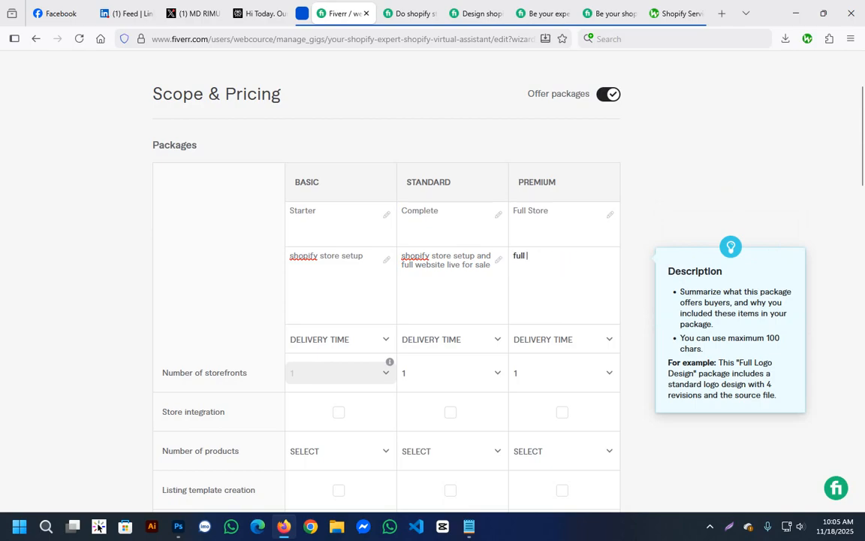
type("shopify strore")
key("BackSpace")
key("BackSpace")
key("BackSpace")
key("BackSpace")
key("BackSpace")
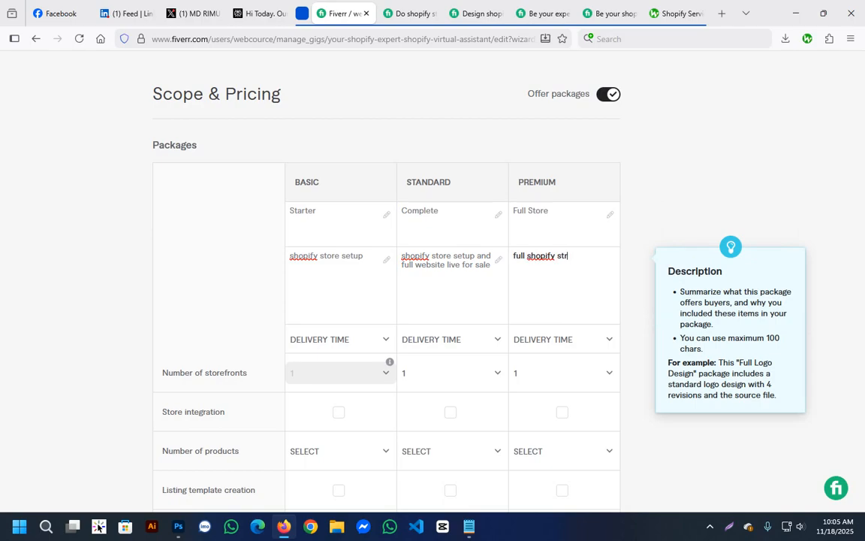
type("tore setup customize and ")
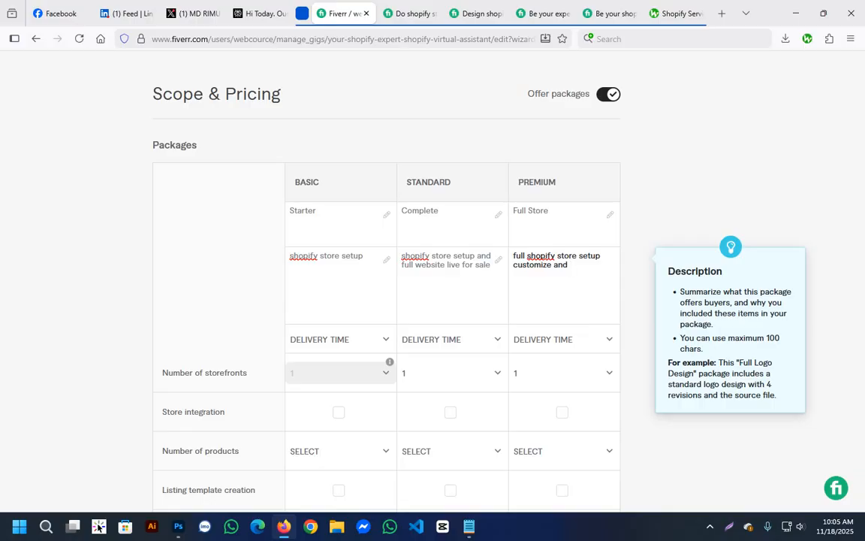
type("custom features")
Set the delivery times to 1 day for Basic, 3 days for Standard and 5 days for Premium.
scroll(433, 301, "down", 1)
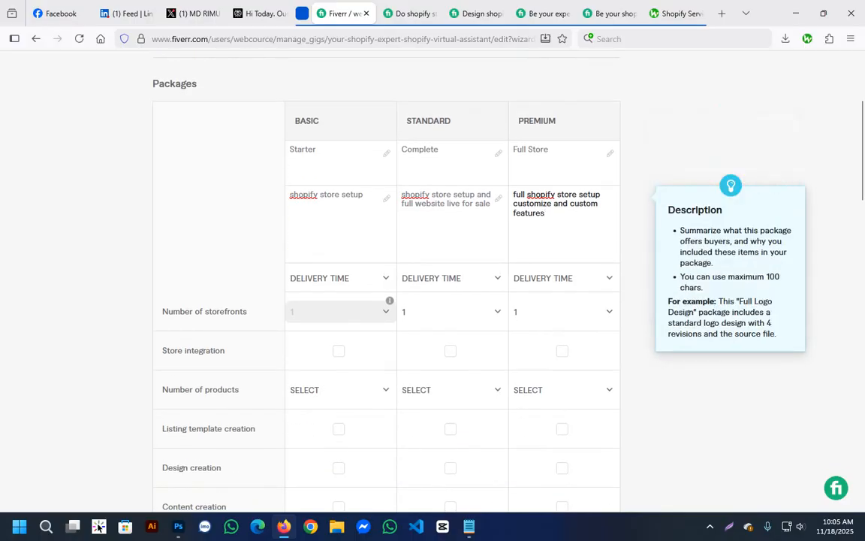
left_click(340, 278)
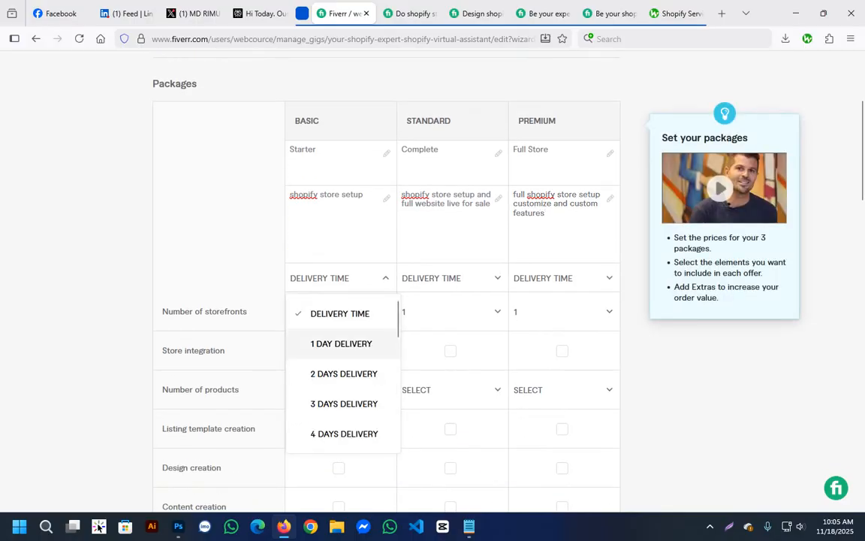
left_click(341, 343)
left_click(340, 278)
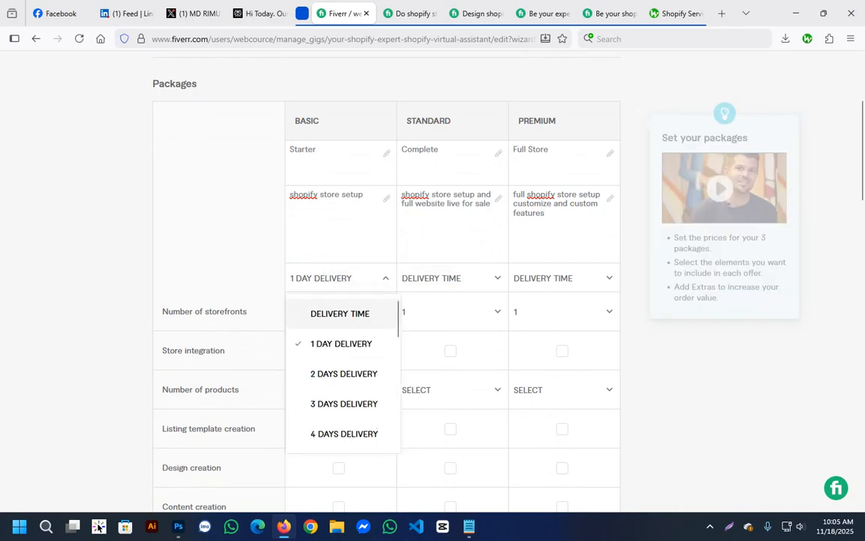
left_click(341, 346)
left_click(449, 278)
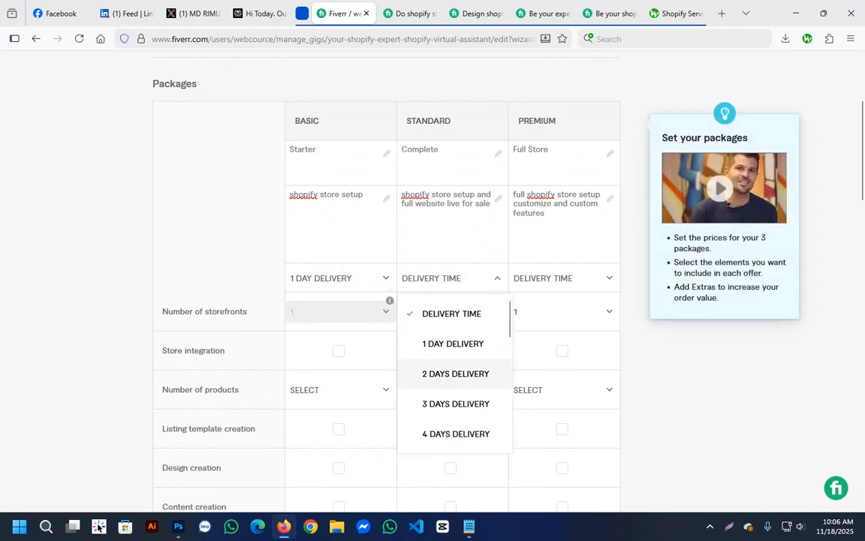
left_click(444, 403)
left_click(564, 278)
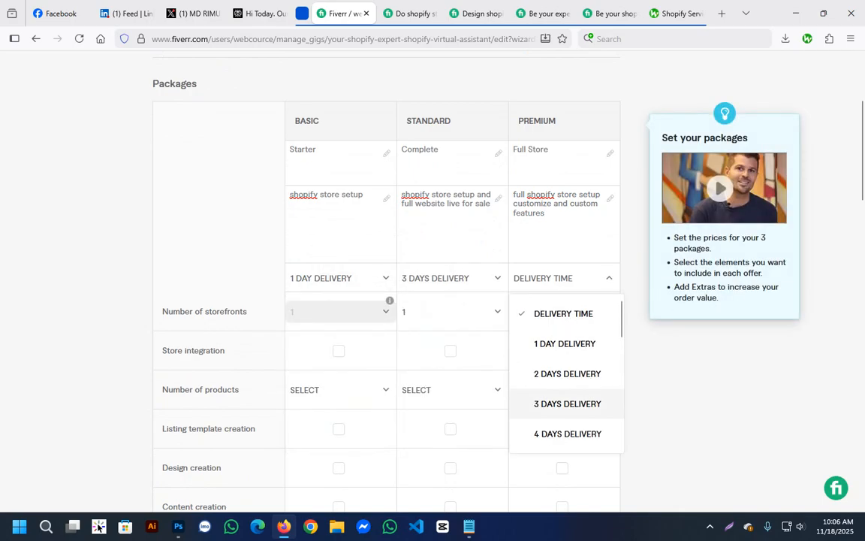
scroll(567, 433, "down", 2)
left_click(567, 408)
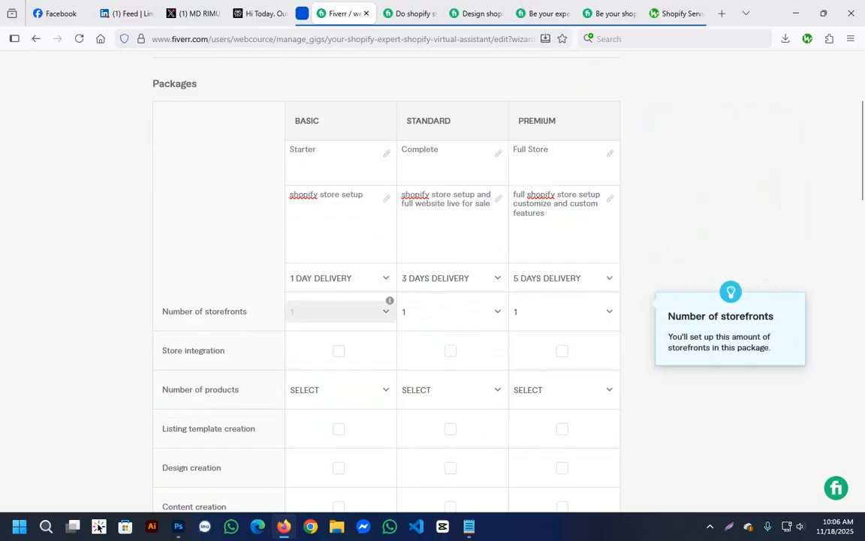
Check the Standard package's storefront number options and include store integration in all three packages.
left_click(449, 311)
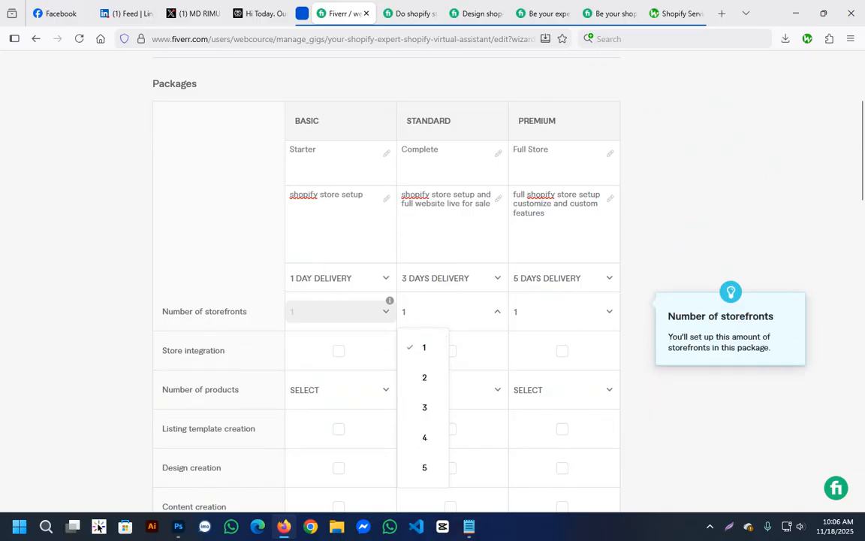
left_click(562, 350)
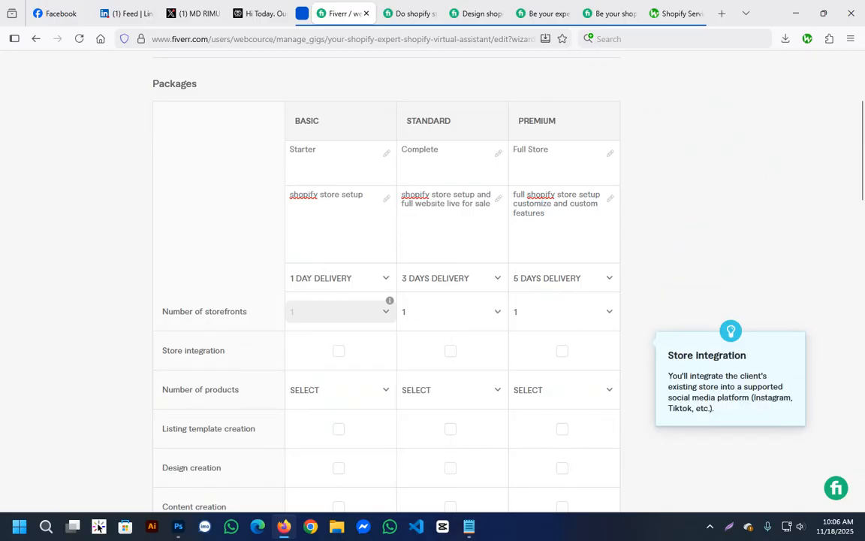
scroll(339, 289, "down", 1)
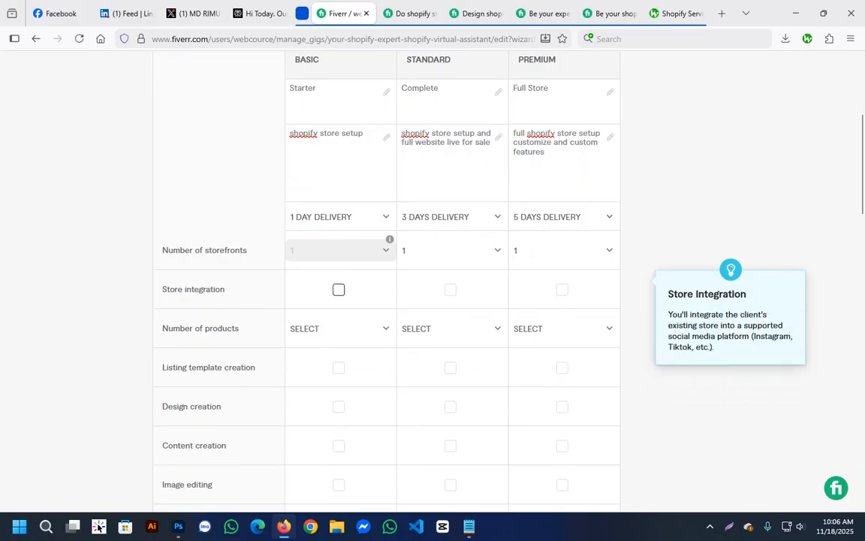
left_click(339, 289)
left_click(450, 290)
left_click(562, 289)
Set the Basic package's number of products to 1.
left_click(338, 328)
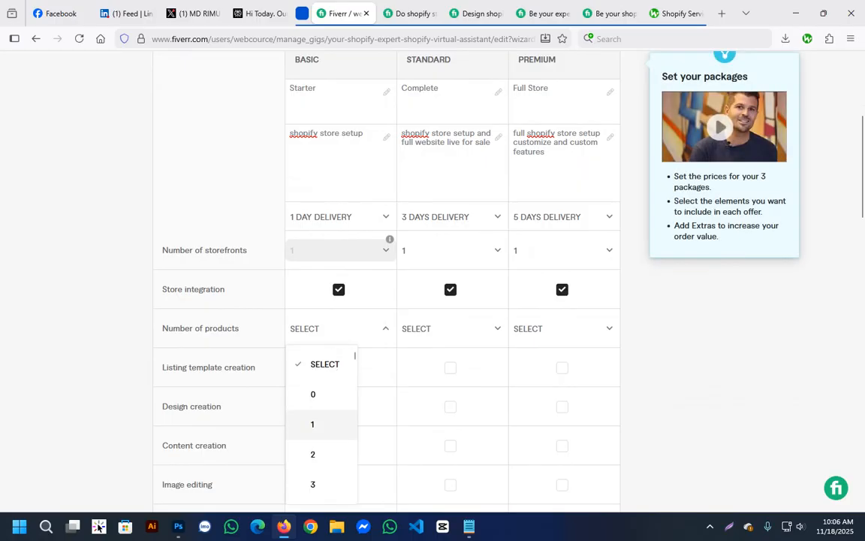
left_click(316, 423)
scroll(338, 330, "up", 1)
scroll(338, 330, "down", 1)
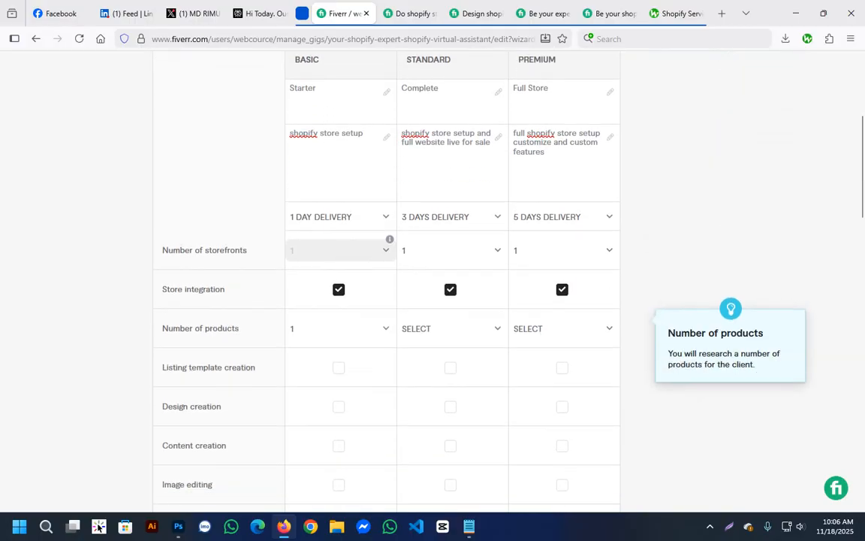
Set the first number of products option to 4 for the Basic package and 10 for the Standard package.
left_click(338, 328)
scroll(318, 436, "down", 2)
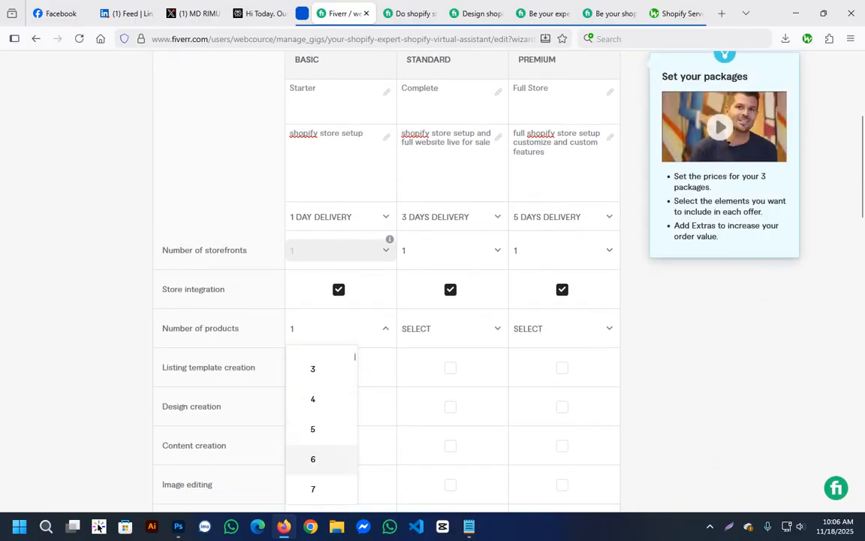
left_click(318, 398)
left_click(451, 328)
scroll(433, 420, "down", 3)
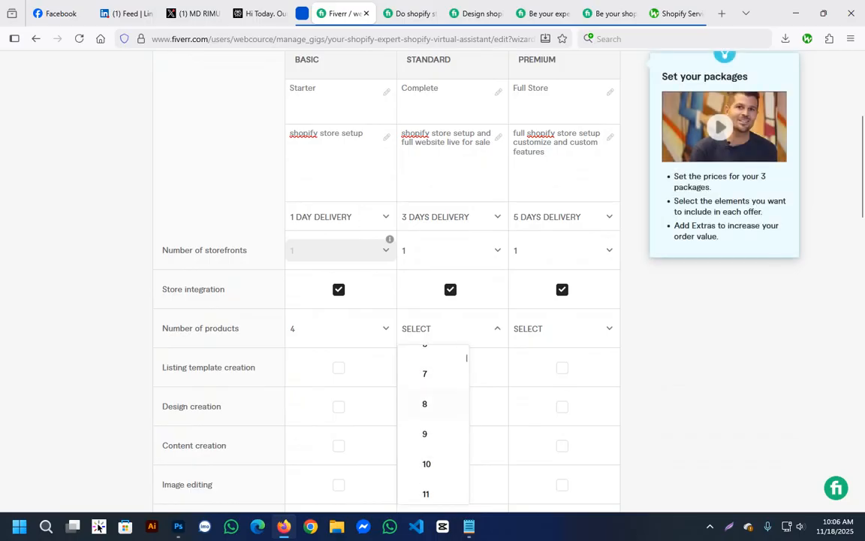
scroll(432, 421, "down", 1)
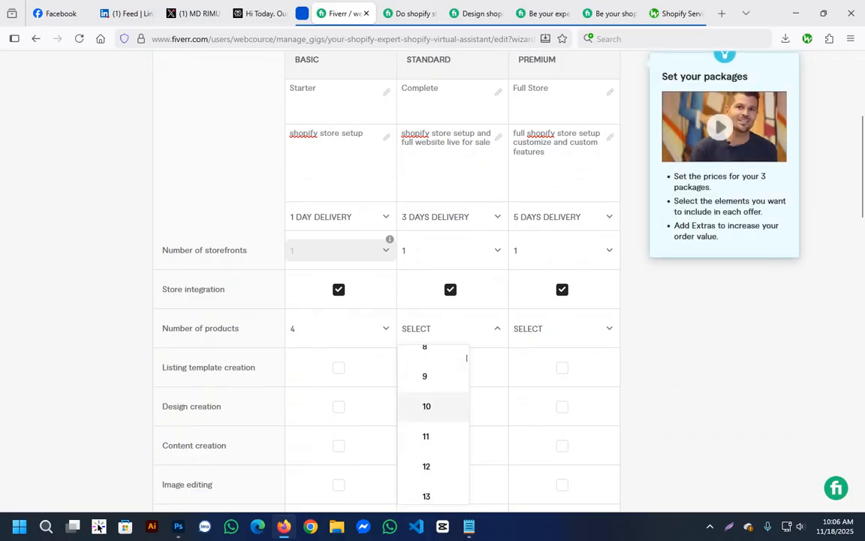
left_click(426, 405)
Set the Premium package's first number of products option to 20.
left_click(564, 328)
scroll(544, 428, "down", 4)
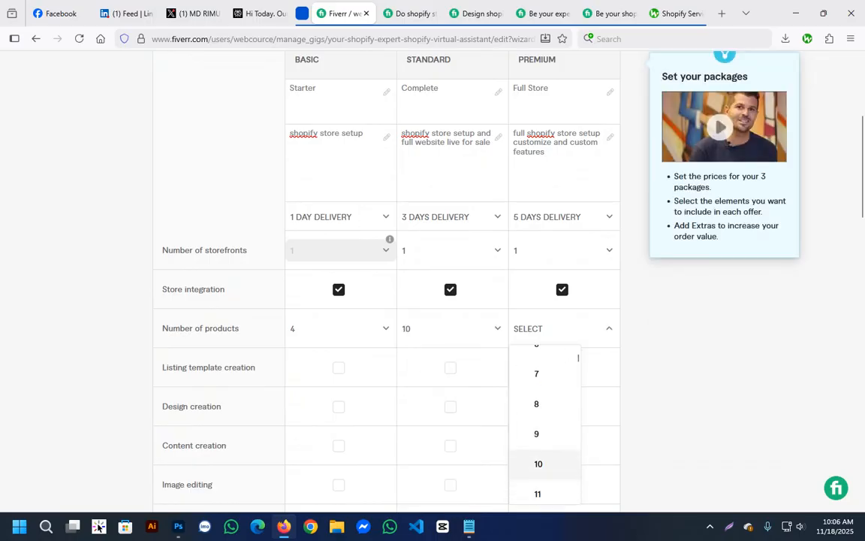
scroll(538, 459, "down", 3)
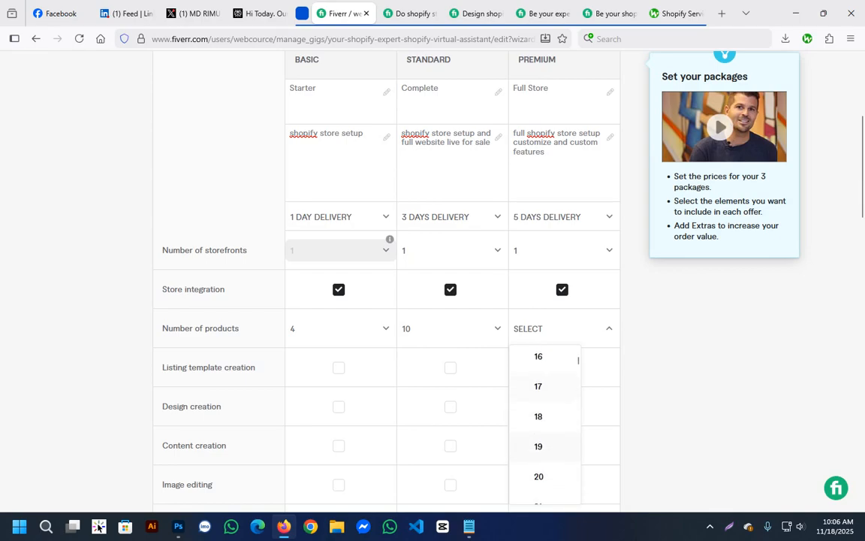
scroll(538, 458, "up", 1)
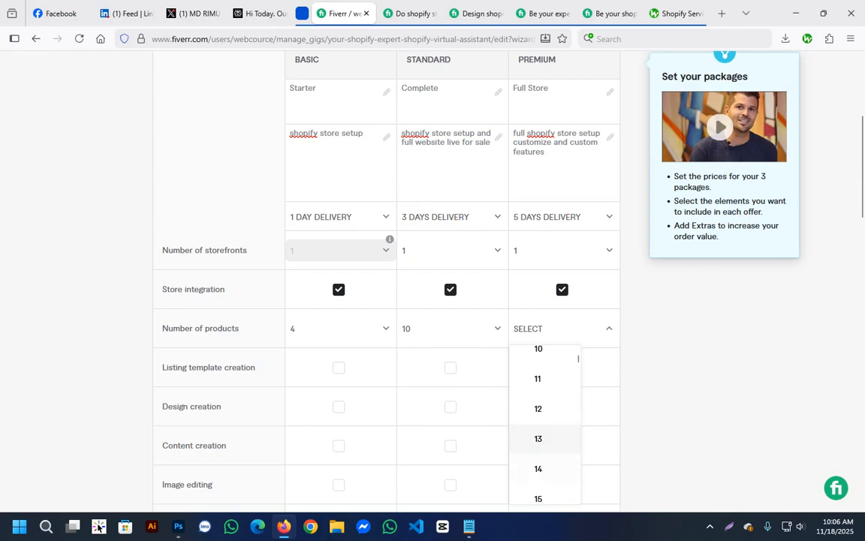
scroll(541, 424, "down", 5)
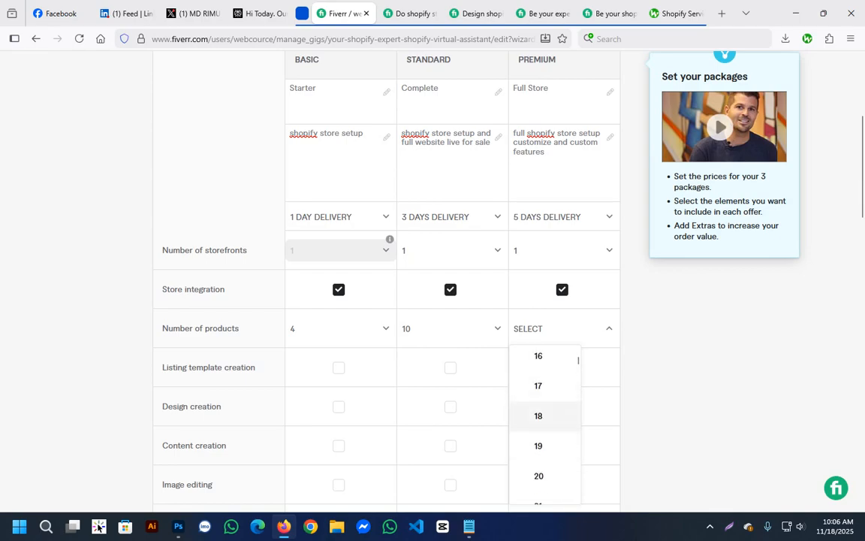
scroll(541, 417, "up", 2)
scroll(541, 417, "down", 3)
left_click(538, 418)
Include listing template creation in the Standard and Premium packages, and design creation in all three packages.
scroll(387, 338, "down", 1)
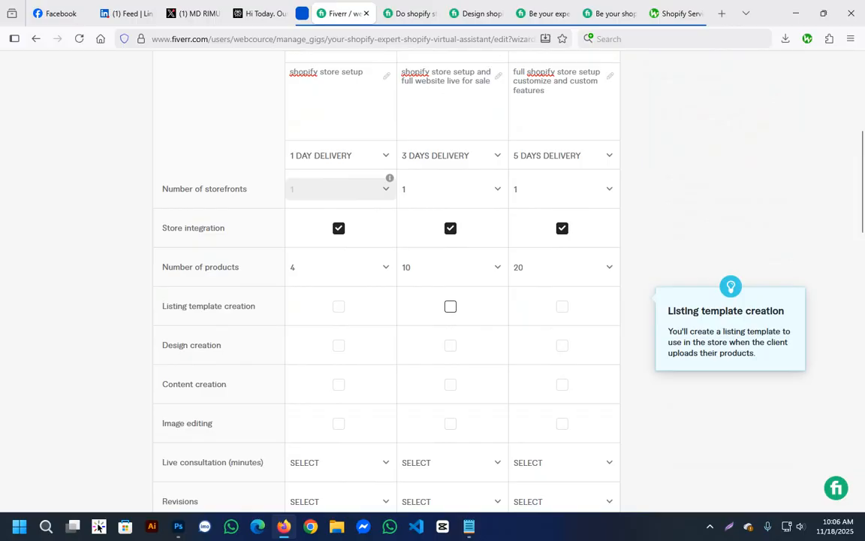
left_click(450, 305)
left_click(562, 306)
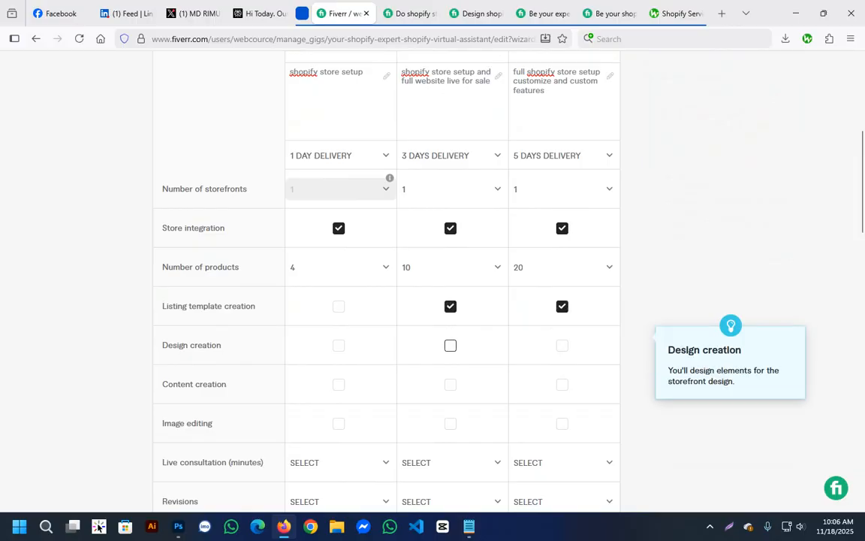
scroll(433, 301, "down", 2)
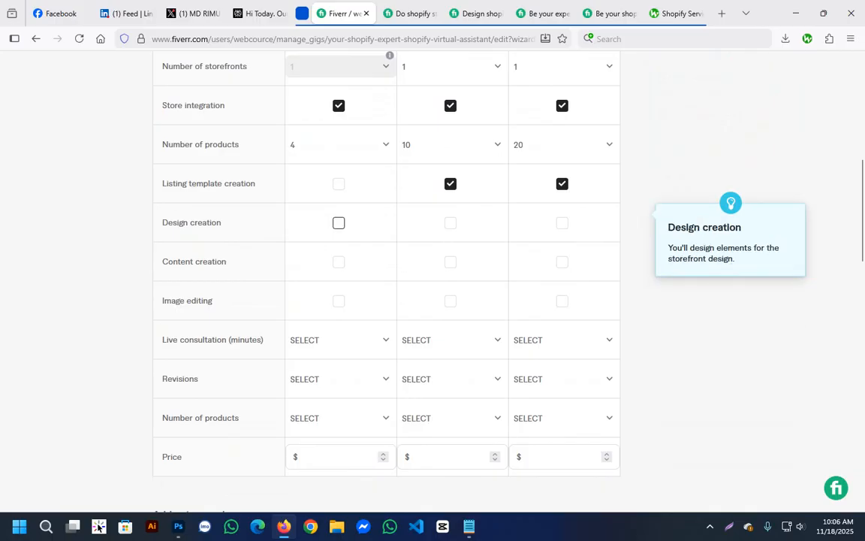
left_click(339, 222)
left_click(450, 223)
left_click(562, 222)
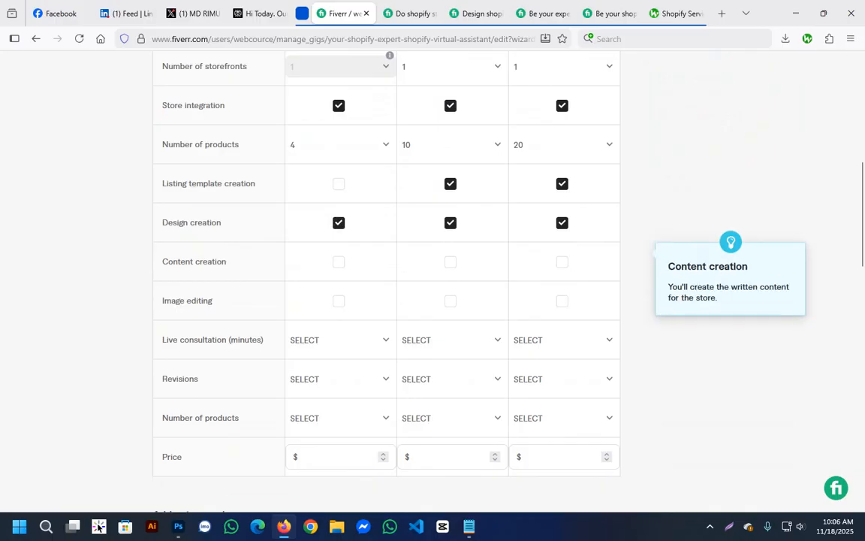
Include content creation and image editing in the Basic, Standard and Premium packages.
left_click(339, 262)
left_click(450, 261)
left_click(562, 261)
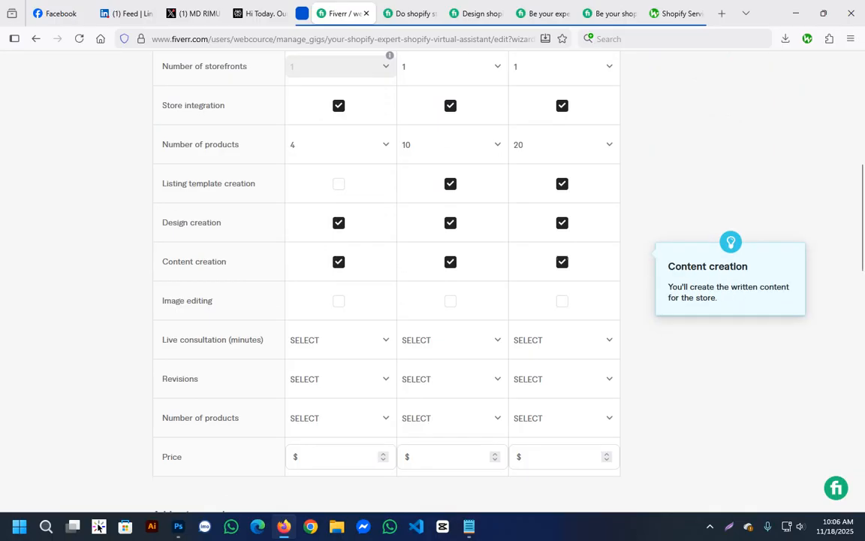
left_click(339, 301)
left_click(450, 300)
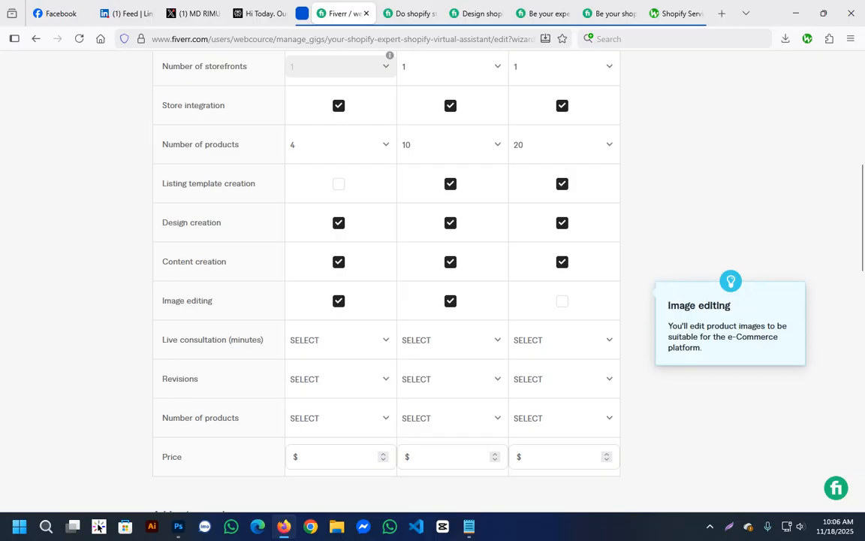
left_click(562, 300)
Set the live consultation to 15 minutes for Basic, 30 for Standard and 60 for Premium.
scroll(338, 340, "down", 1)
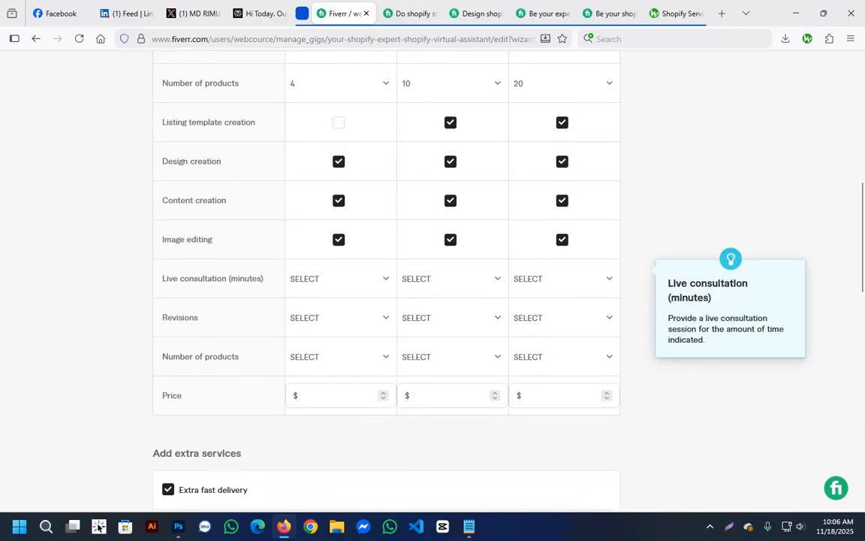
left_click(339, 278)
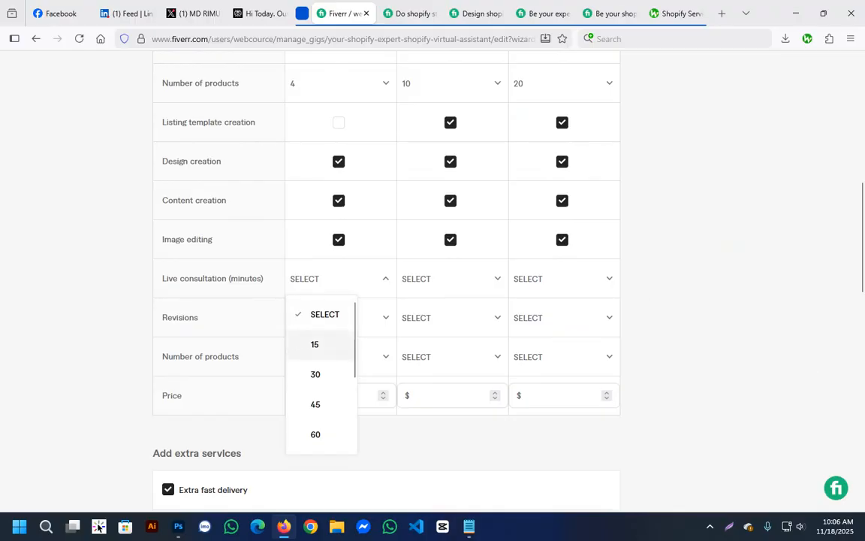
left_click(315, 344)
left_click(450, 278)
left_click(427, 374)
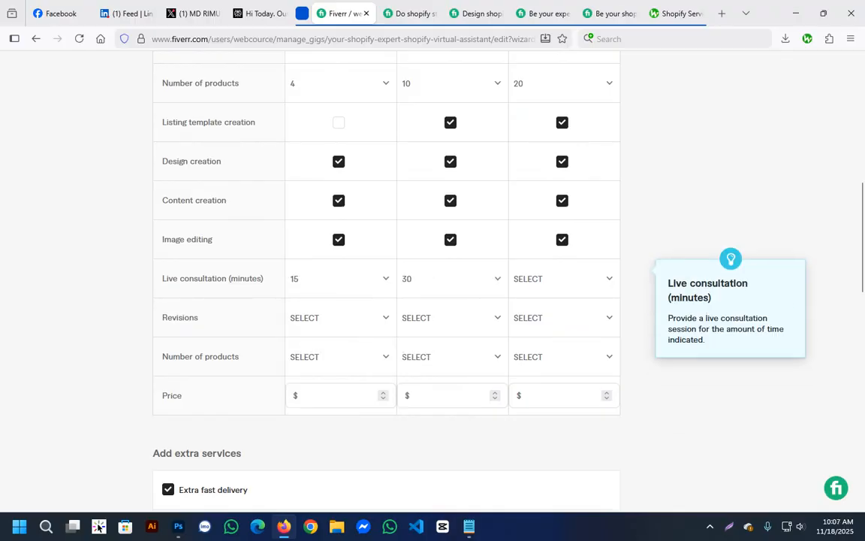
left_click(562, 277)
scroll(538, 373, "down", 2)
left_click(539, 317)
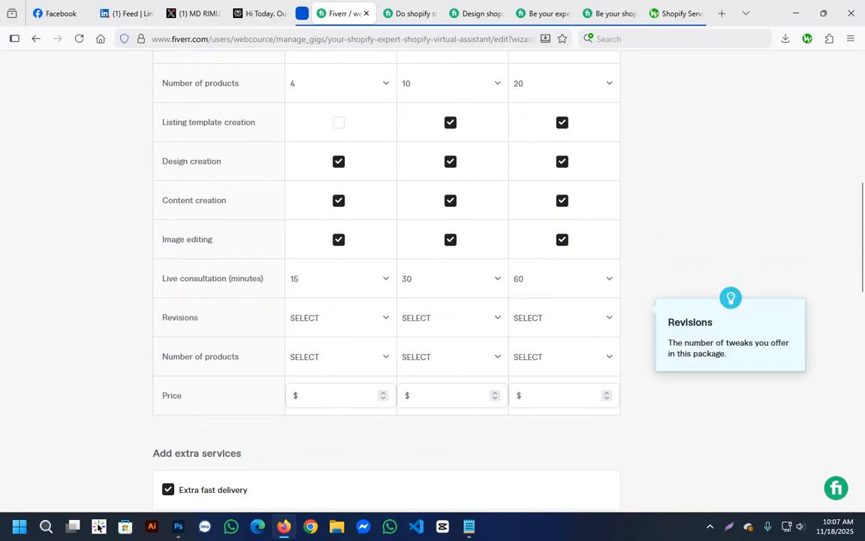
Raise the live consultation to 120 minutes for Premium and 45 minutes for Standard.
left_click(557, 279)
scroll(543, 430, "down", 2)
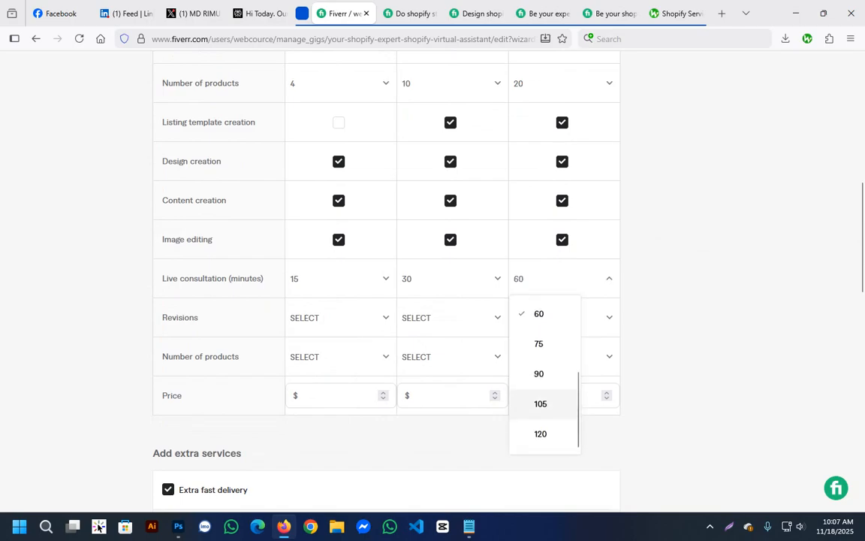
left_click(540, 433)
left_click(451, 279)
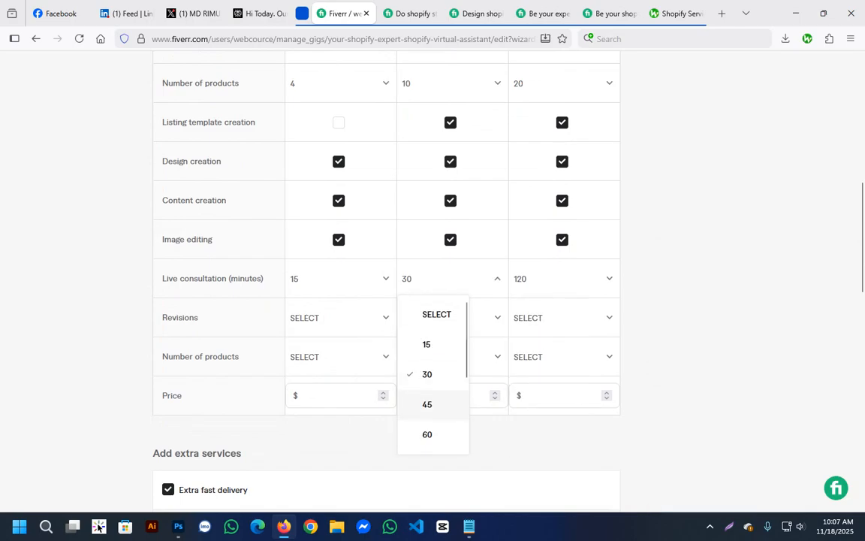
left_click(427, 404)
Set the revisions to unlimited for all three packages.
left_click(338, 317)
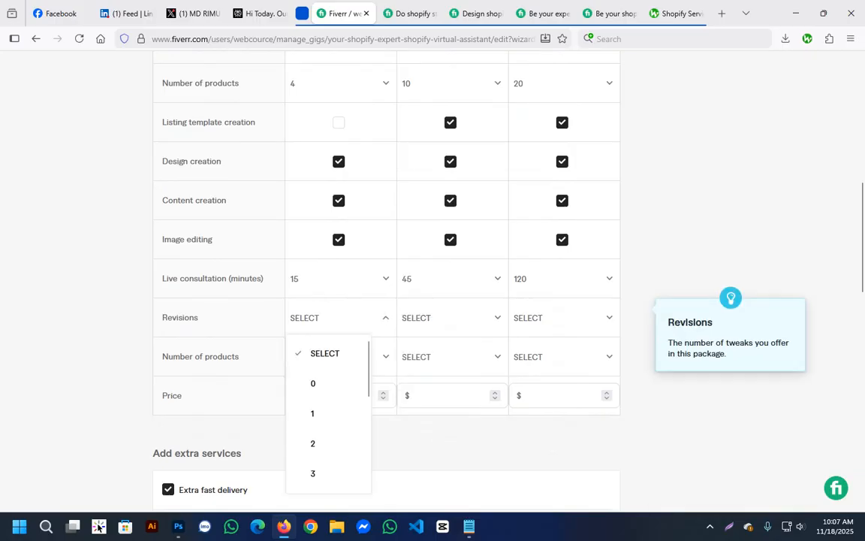
scroll(329, 420, "down", 5)
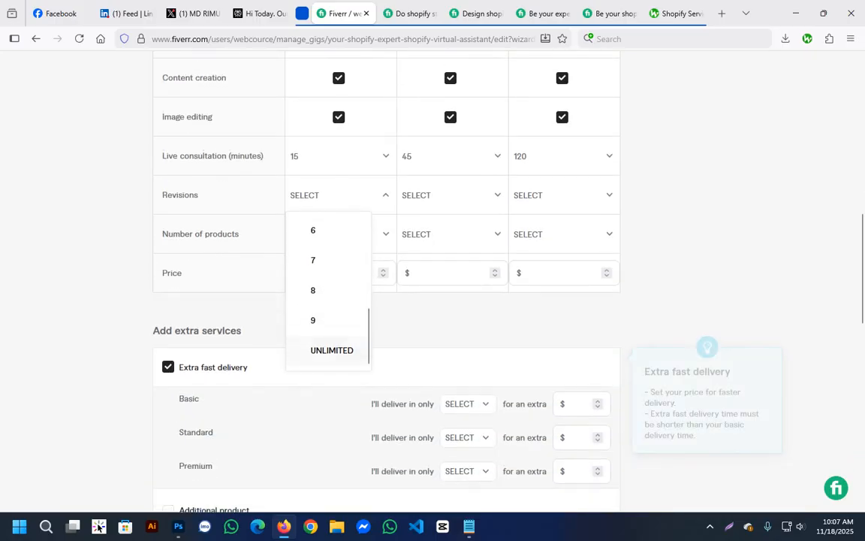
left_click(318, 349)
left_click(450, 194)
scroll(439, 300, "down", 5)
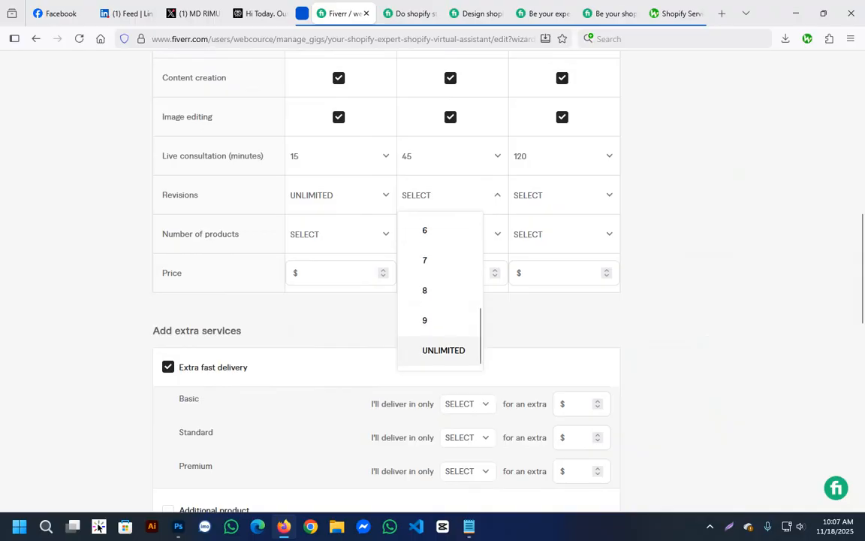
left_click(433, 349)
left_click(561, 195)
scroll(556, 300, "down", 5)
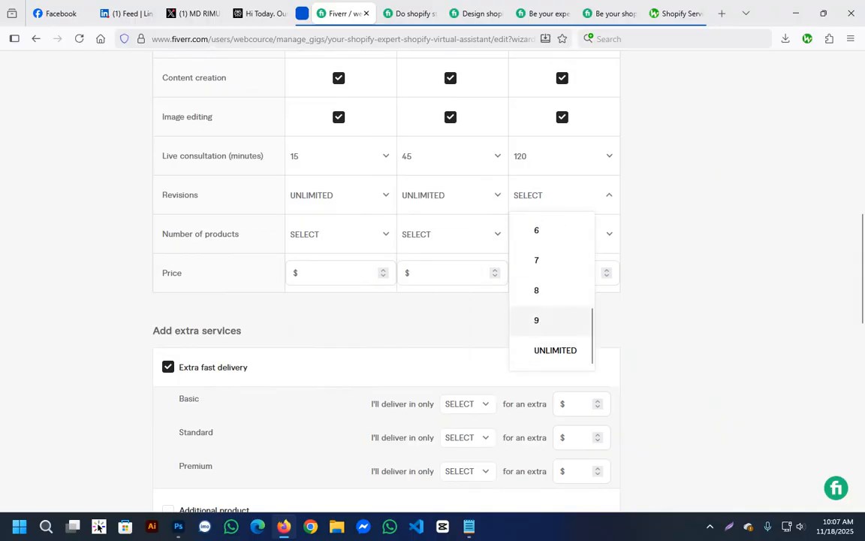
left_click(555, 166)
scroll(555, 166, "up", 3)
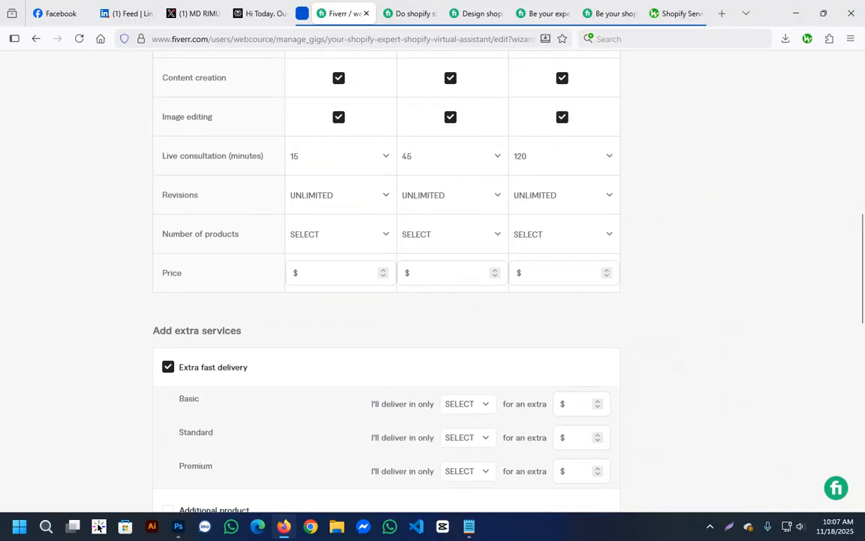
Set the second number of products row, below revisions, to 4 for Basic, 10 for Standard and 20 for Premium.
left_click(339, 234)
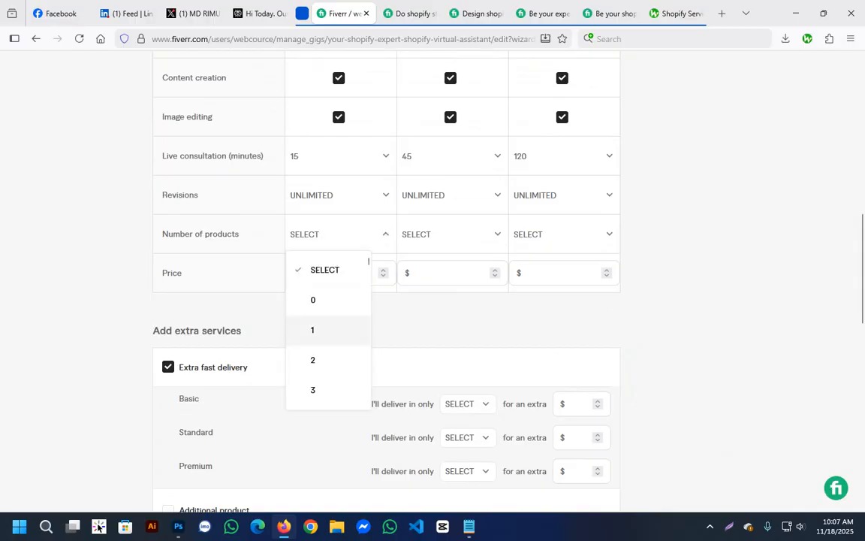
scroll(328, 316, "down", 2)
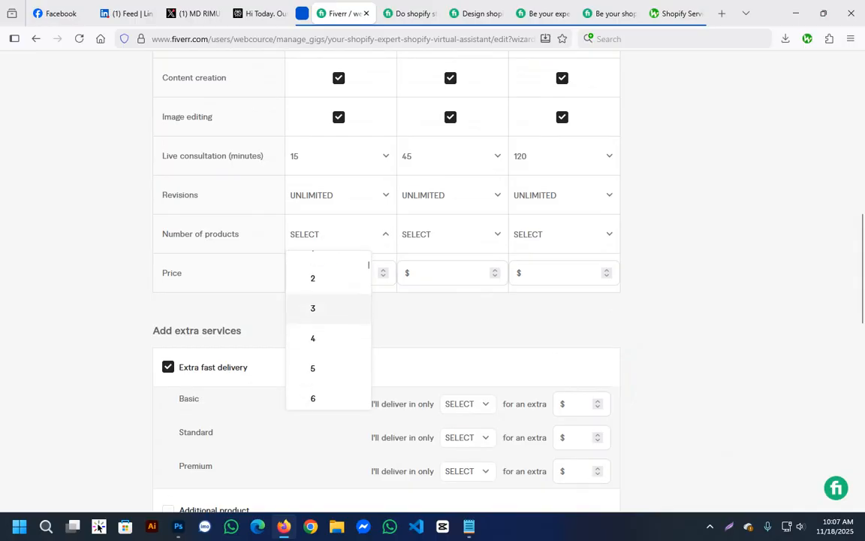
left_click(313, 304)
left_click(435, 233)
scroll(426, 341, "down", 4)
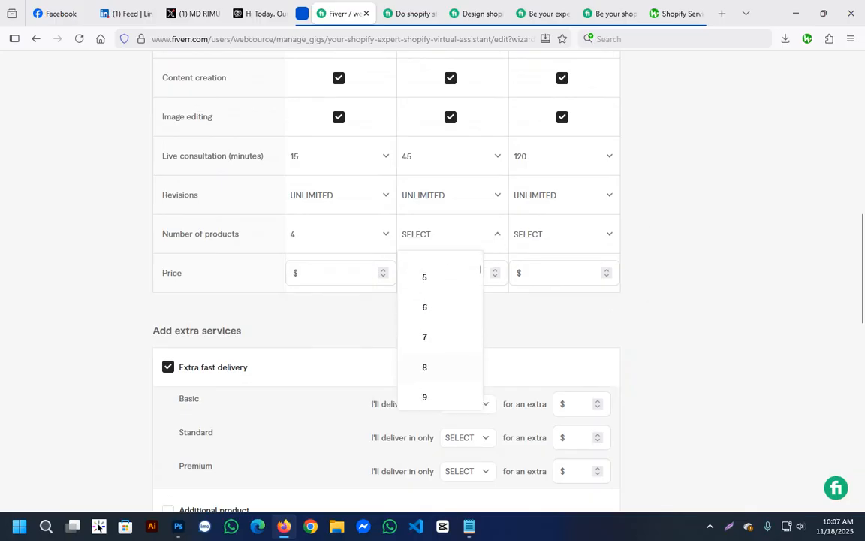
left_click(425, 312)
left_click(562, 234)
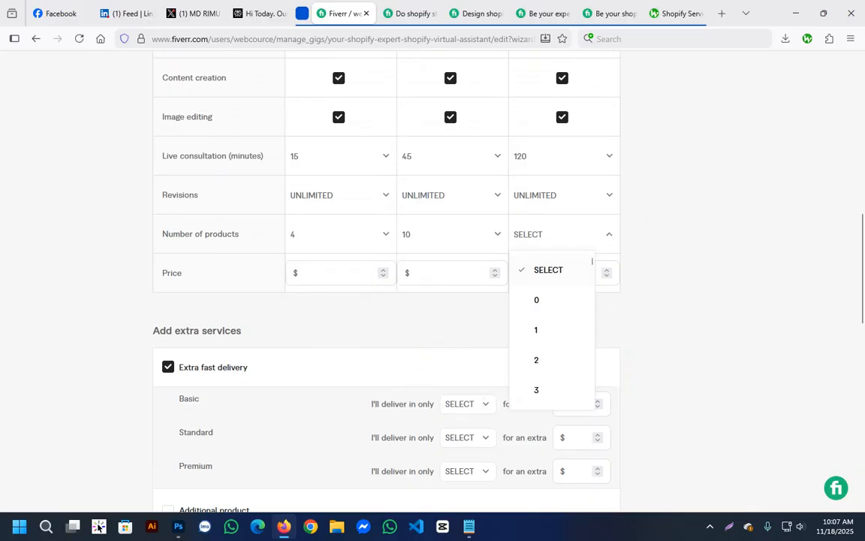
scroll(552, 342, "down", 4)
scroll(556, 342, "down", 4)
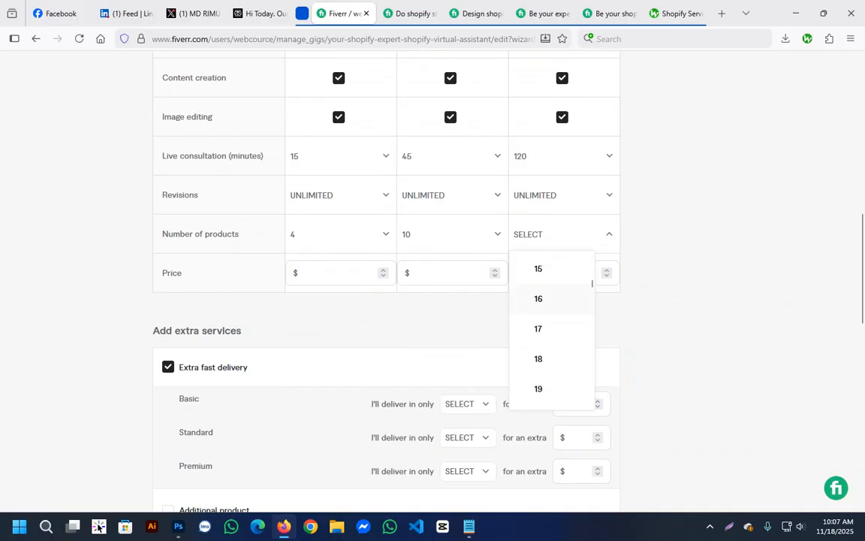
left_click(537, 381)
Set the Basic package's price to $99.
left_click(331, 272)
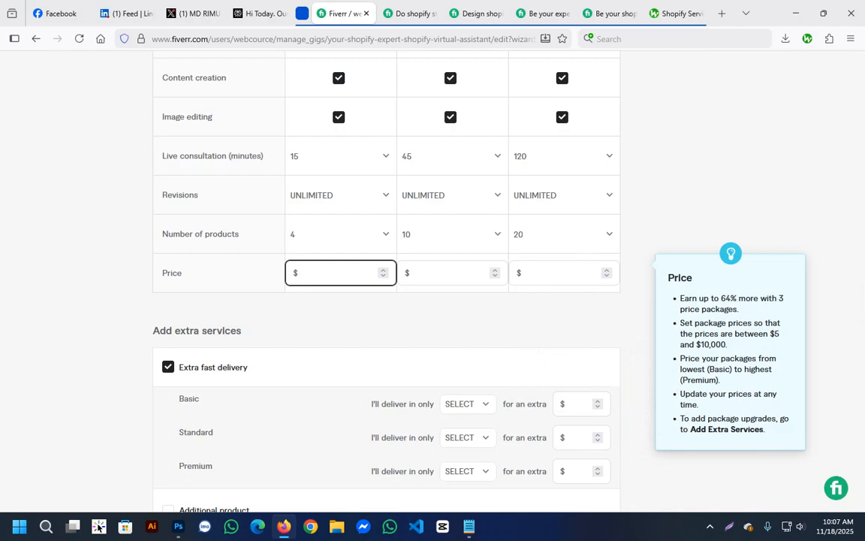
type("99")
key("Tab")
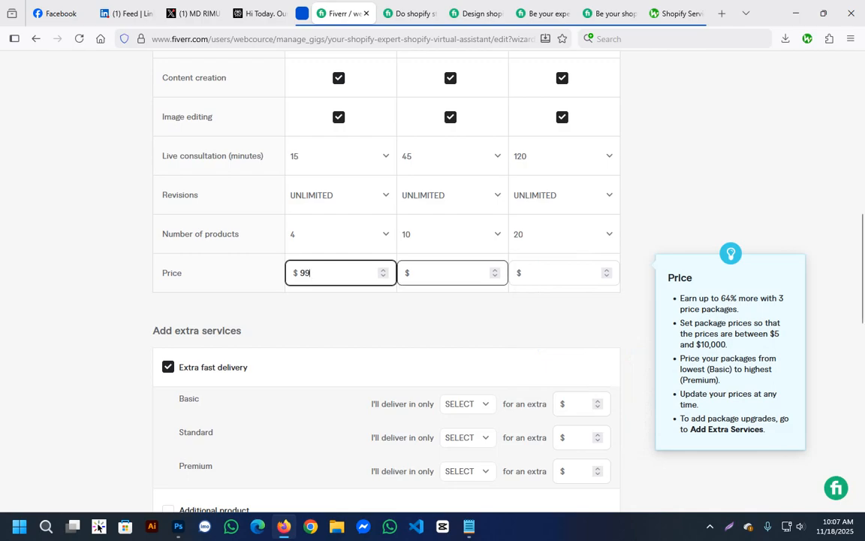
type("9")
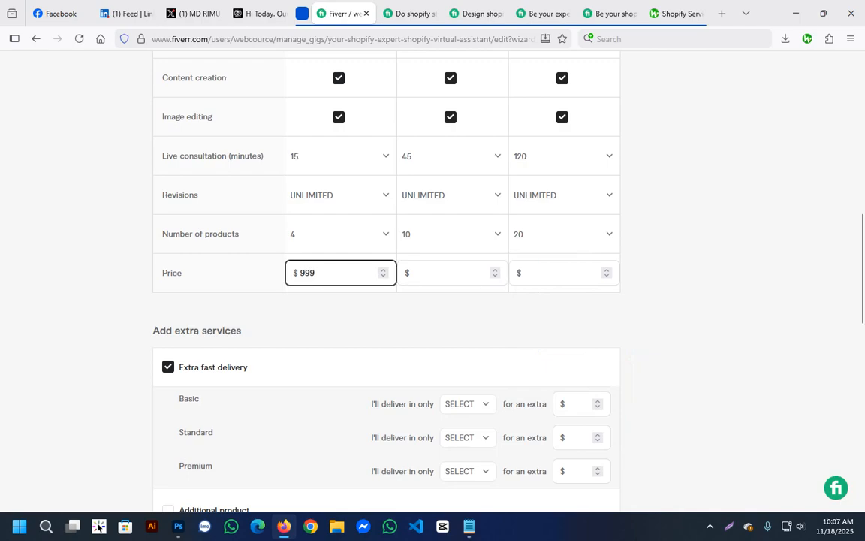
key("BackSpace")
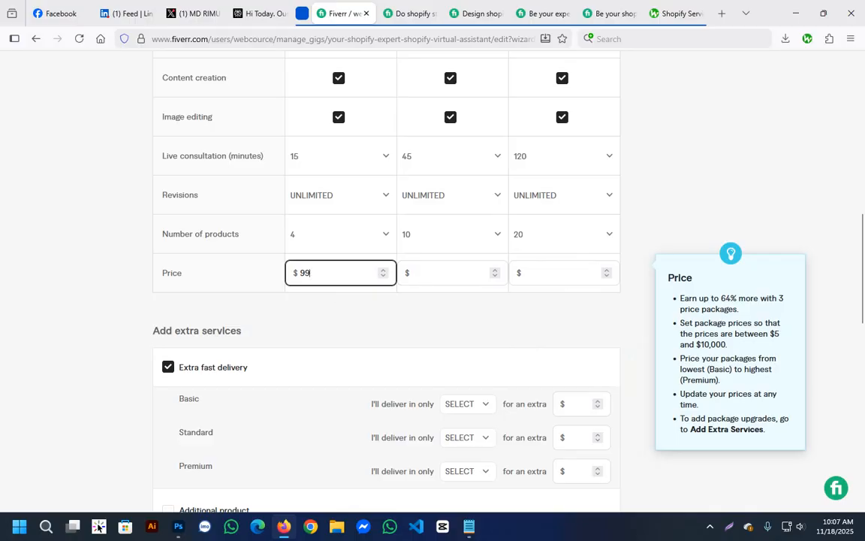
Set the Standard package's price to $249.
key("Tab")
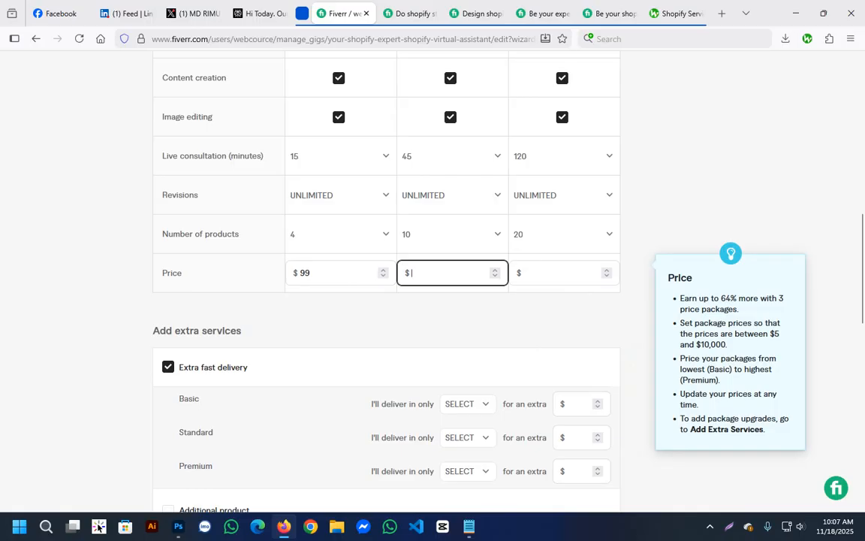
type("249")
left_click(559, 273)
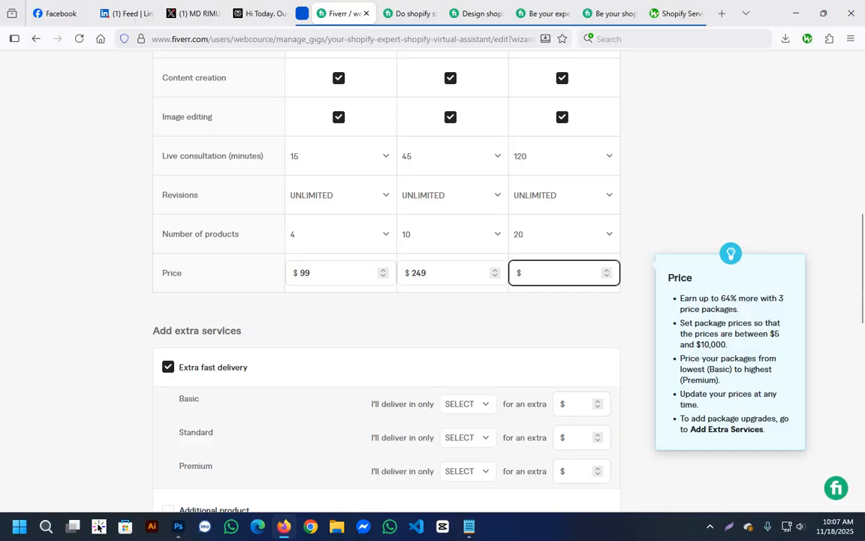
Set the Premium package's price to $499.
type("499")
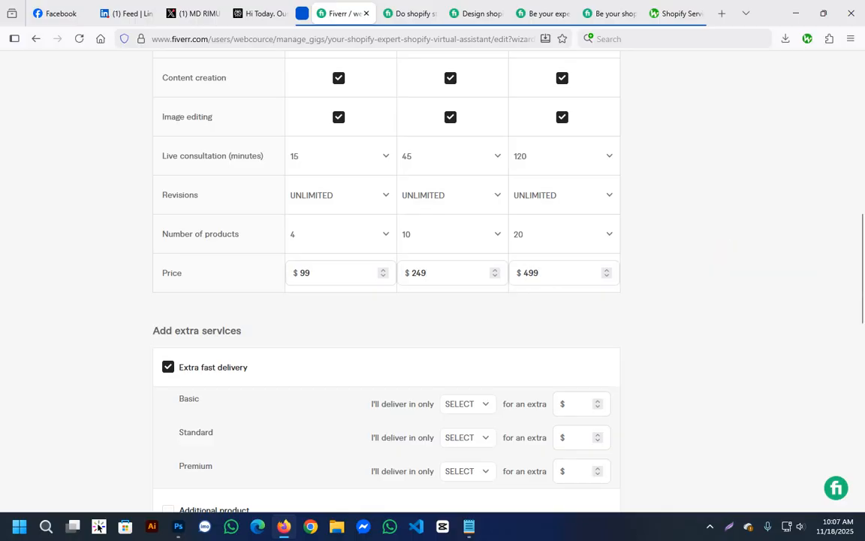
scroll(433, 285, "down", 5)
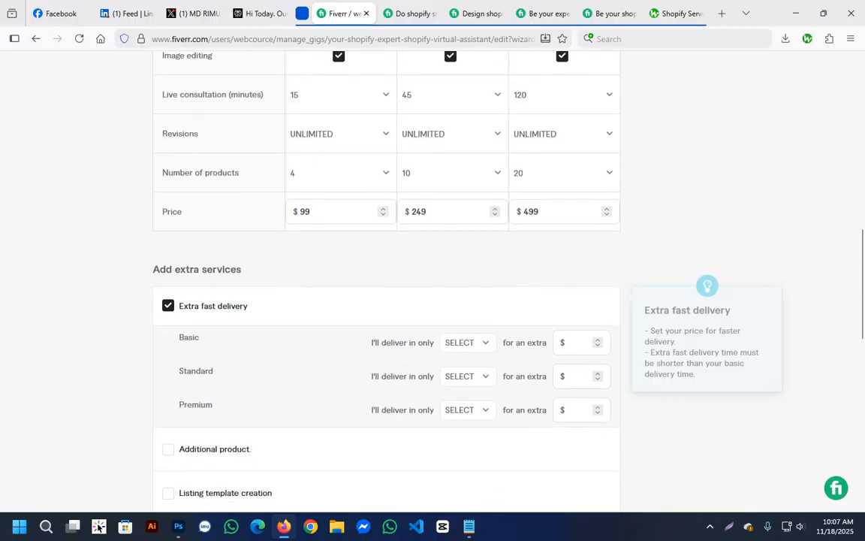
left_click(468, 220)
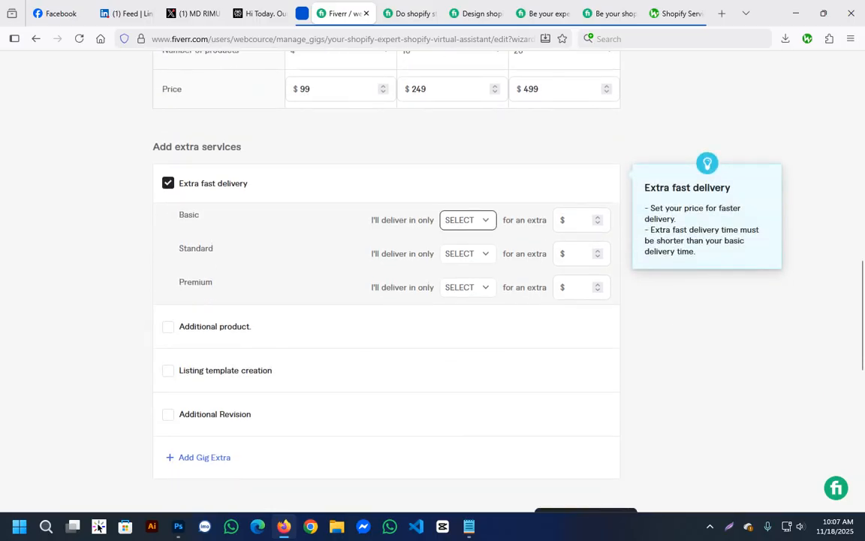
left_click(468, 220)
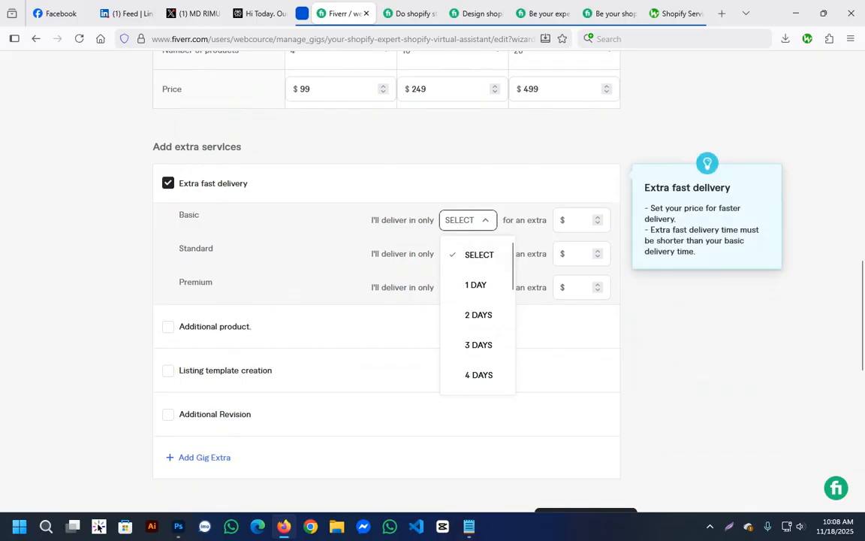
left_click(169, 183)
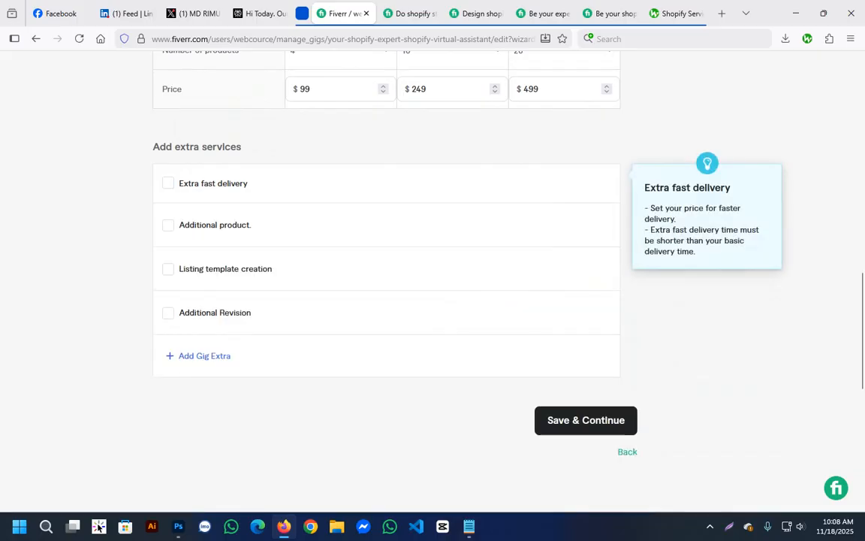
left_click(168, 184)
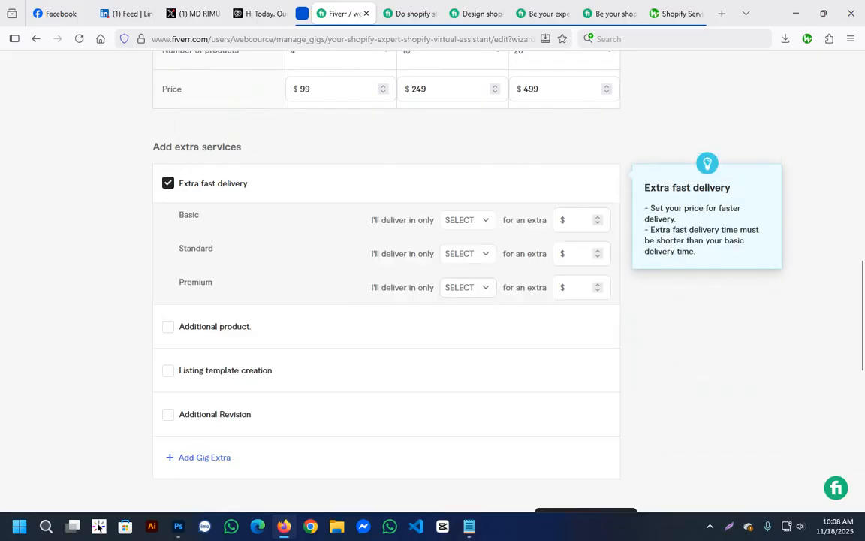
scroll(340, 94, "up", 7)
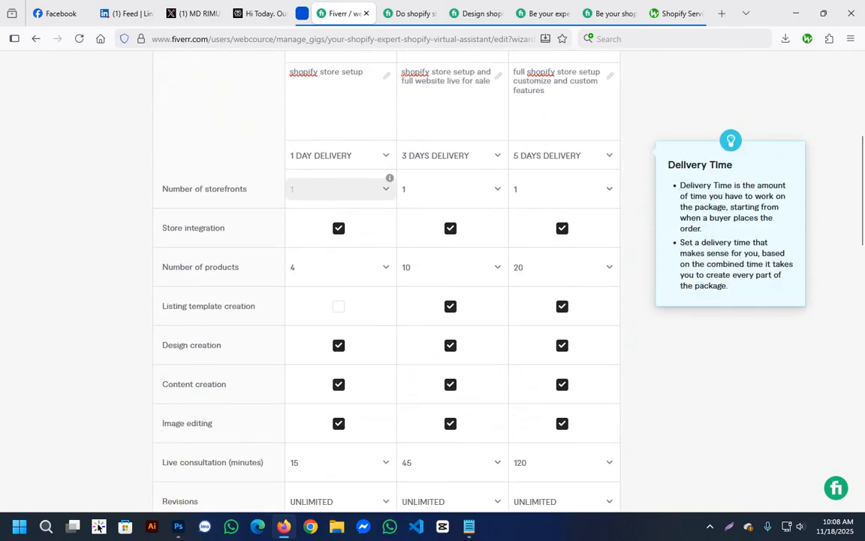
scroll(386, 278, "down", 4)
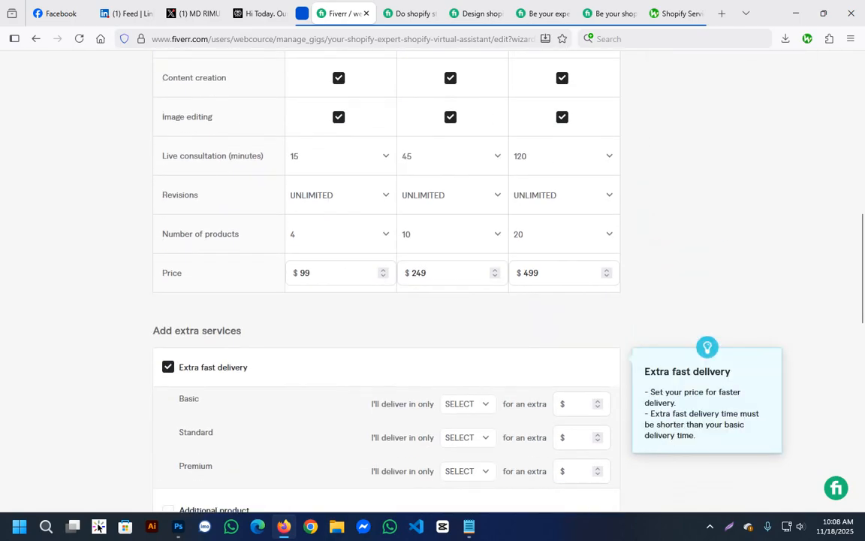
left_click(468, 404)
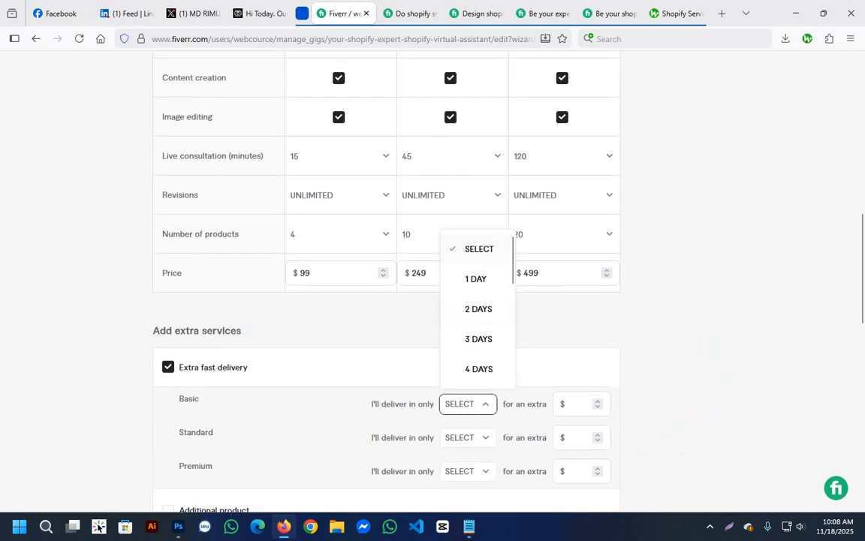
left_click(577, 404)
scroll(387, 278, "down", 3)
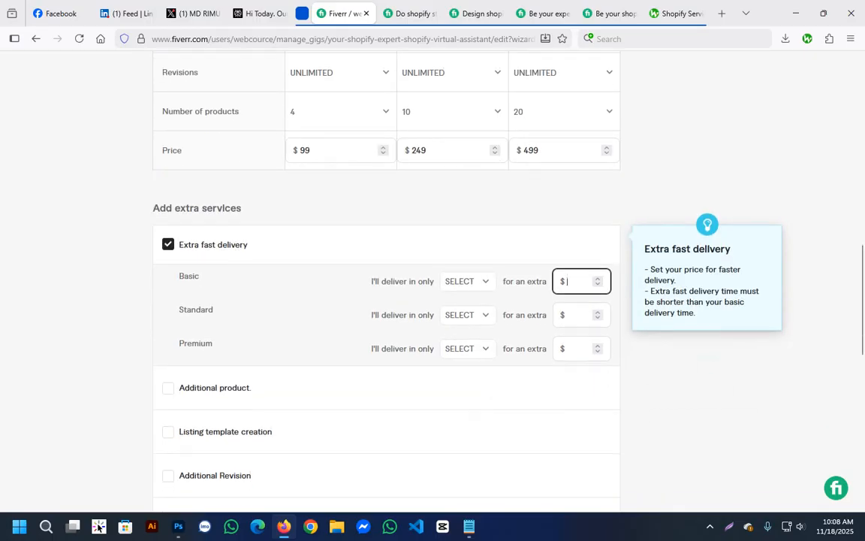
left_click(168, 244)
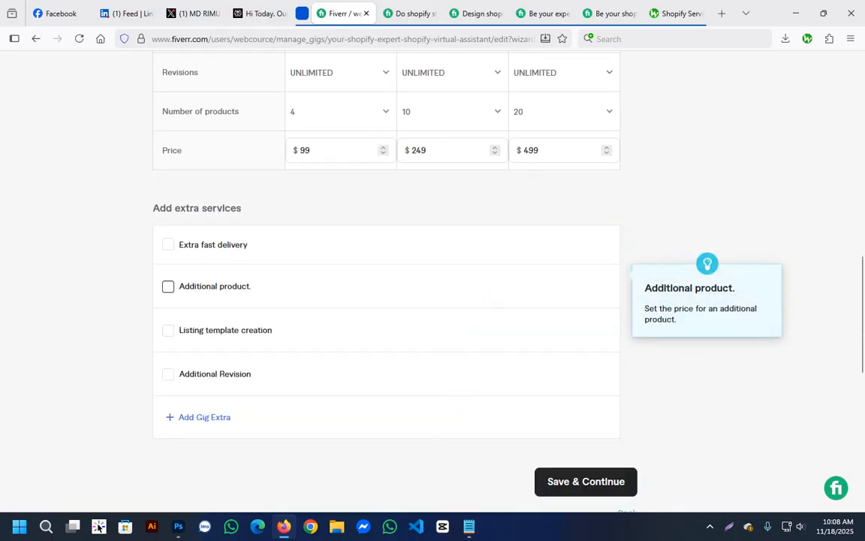
Offer an additional product as an extra service for $10 and 1 additional day.
left_click(167, 286)
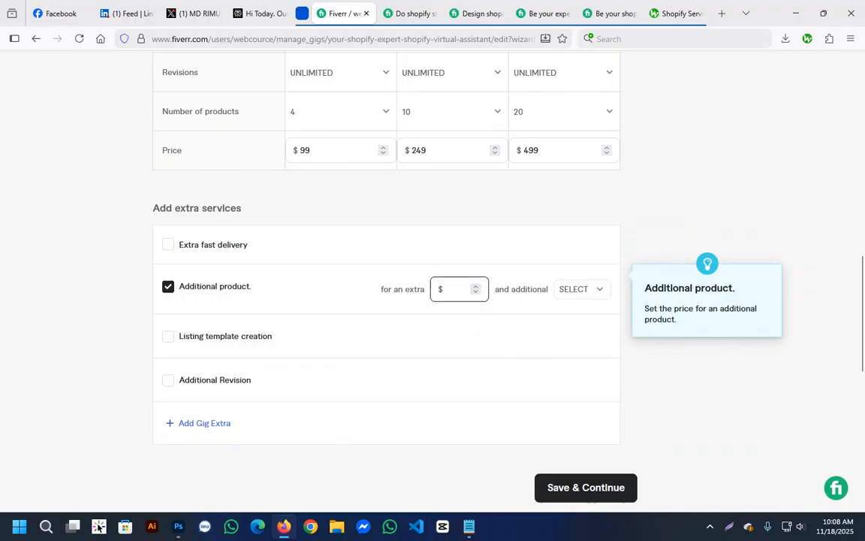
left_click(582, 290)
scroll(589, 354, "down", 1)
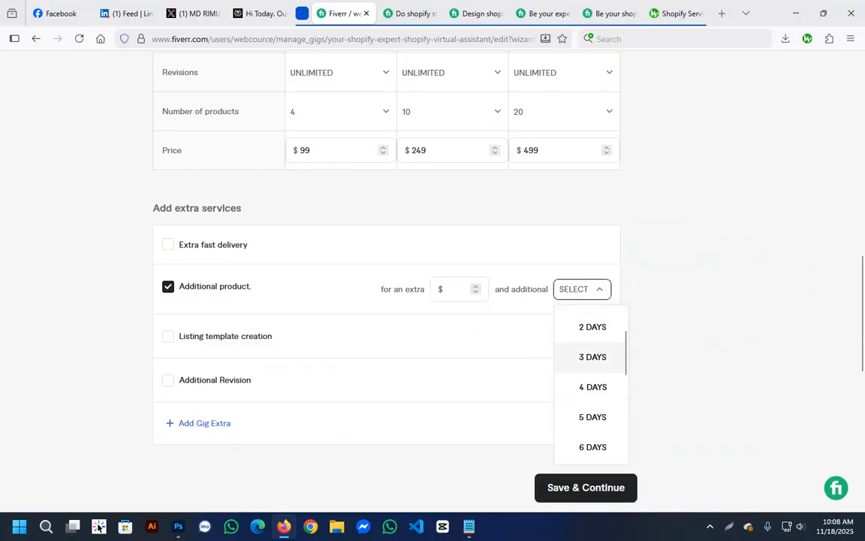
scroll(590, 354, "up", 1)
left_click(590, 354)
left_click(454, 289)
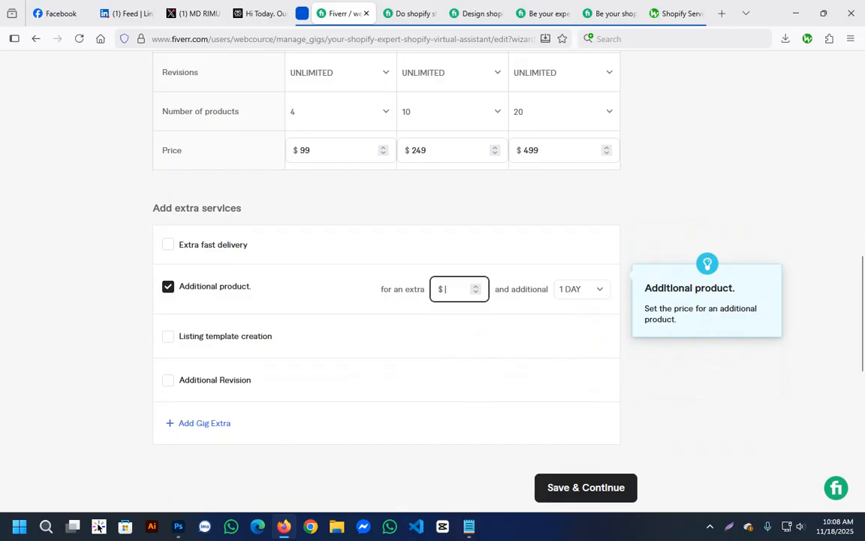
type("10")
Offer listing template creation as an extra service for $20 and 1 additional day.
left_click(169, 337)
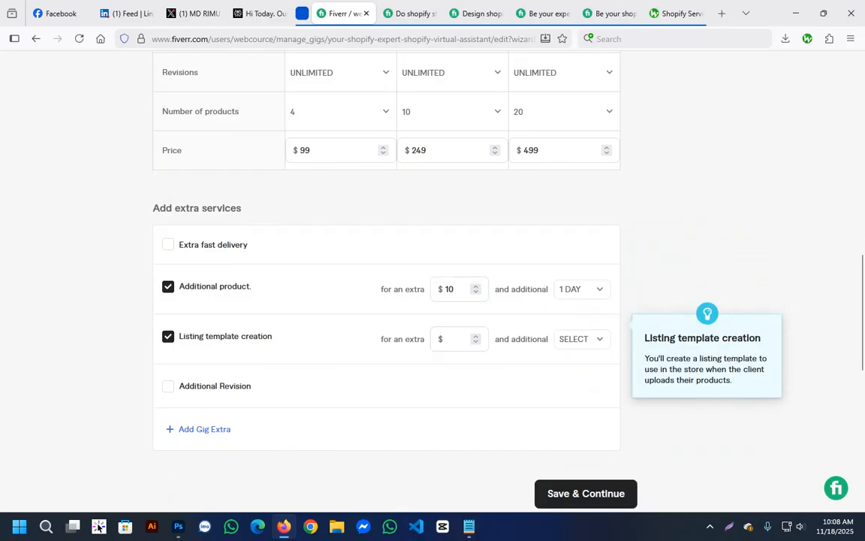
left_click(453, 339)
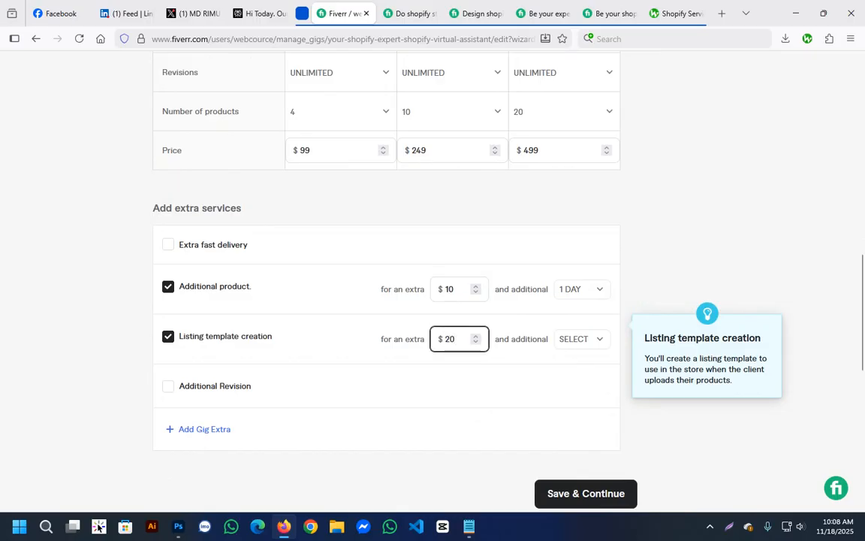
left_click(583, 339)
left_click(589, 214)
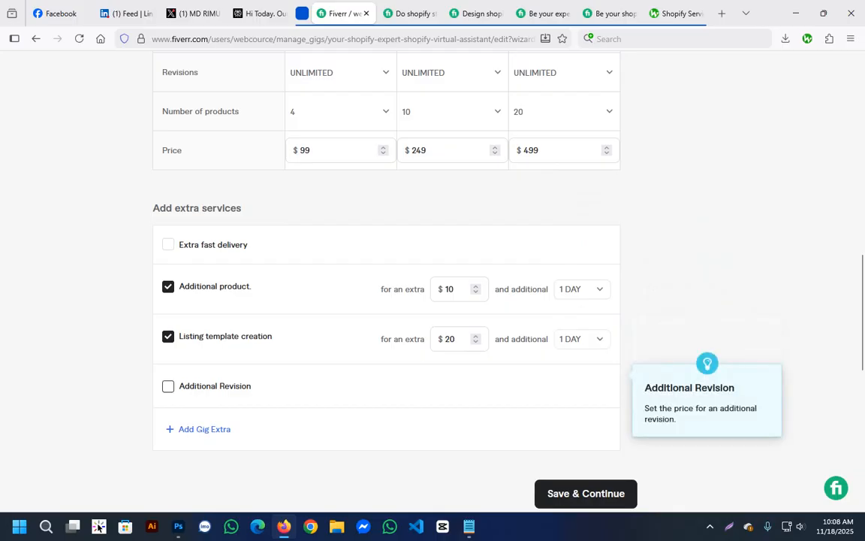
Offer an additional revision as an extra service for $5 and 2 additional days.
left_click(168, 386)
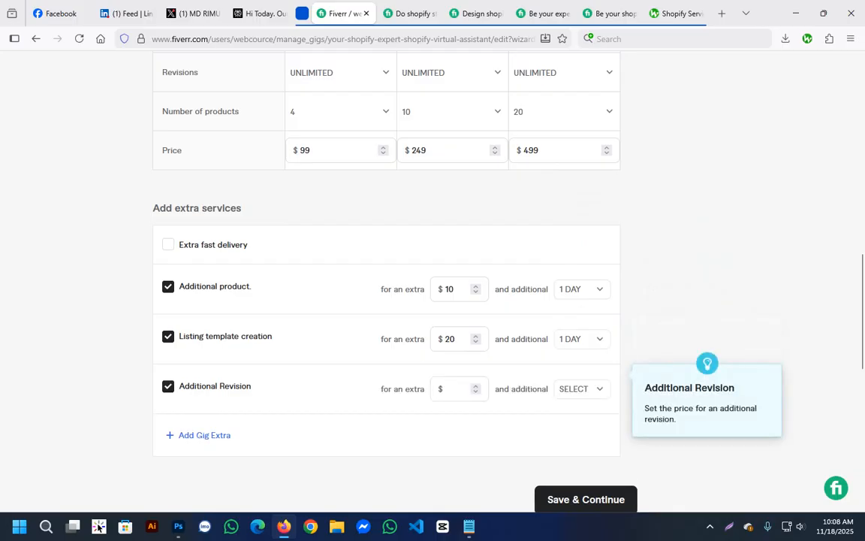
left_click(452, 389)
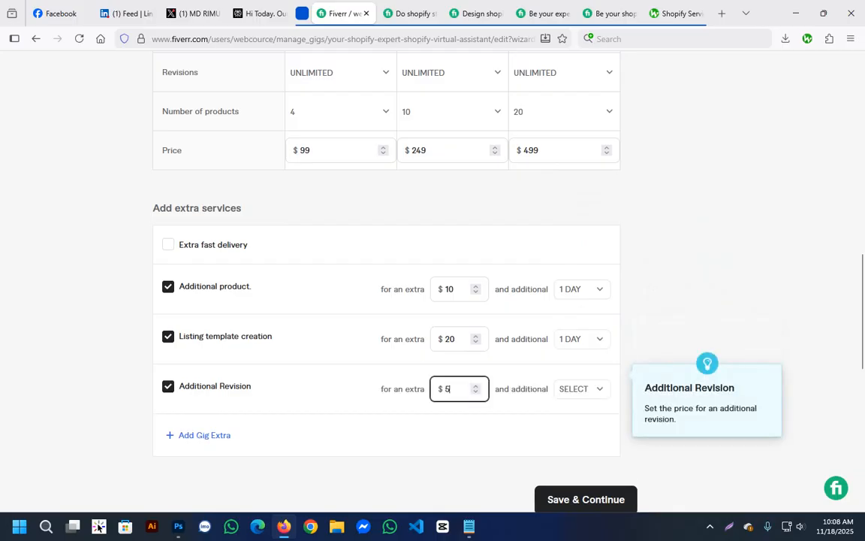
left_click(583, 389)
scroll(593, 291, "down", 3)
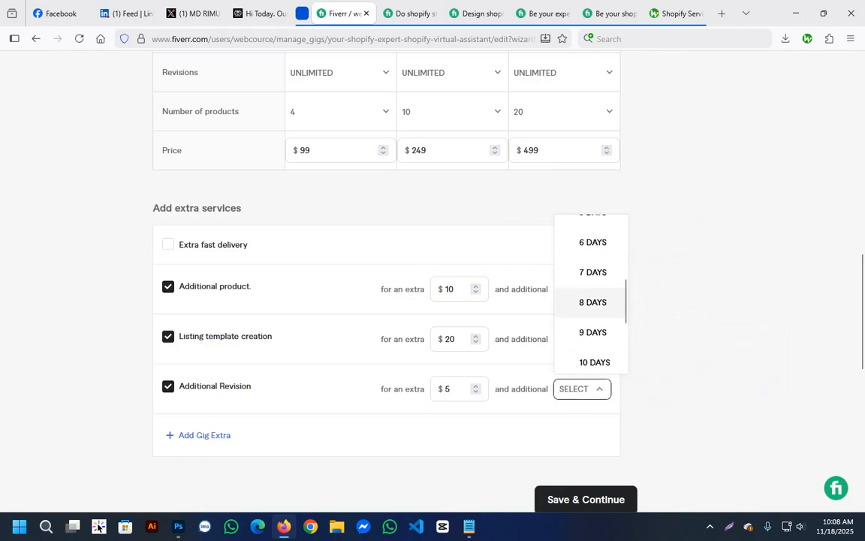
scroll(593, 292, "up", 3)
left_click(593, 293)
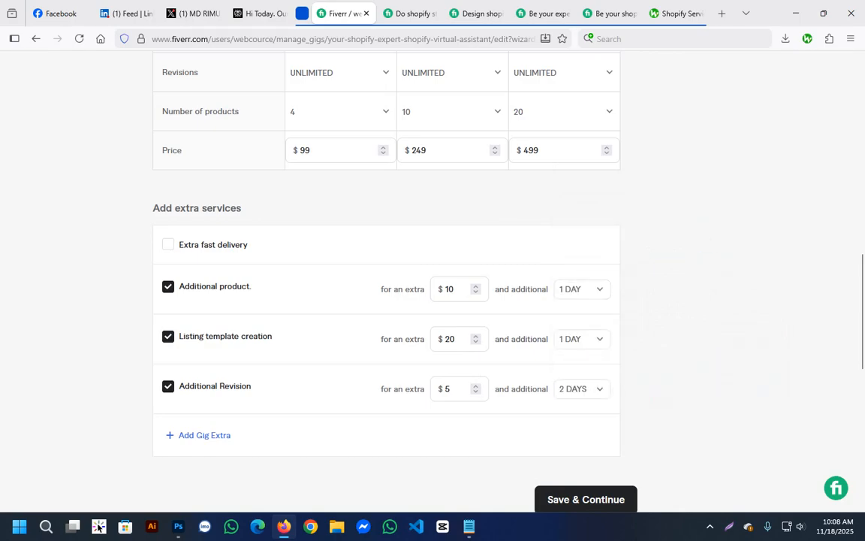
Enable extra fast delivery and set the Basic package to 1 day for an extra $0.
scroll(345, 382, "up", 4)
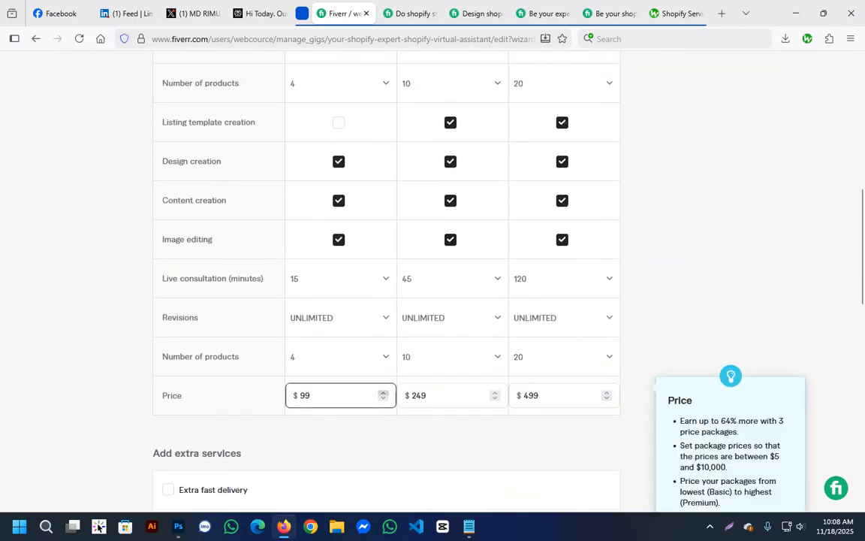
scroll(346, 382, "down", 2)
left_click(168, 367)
scroll(385, 300, "down", 3)
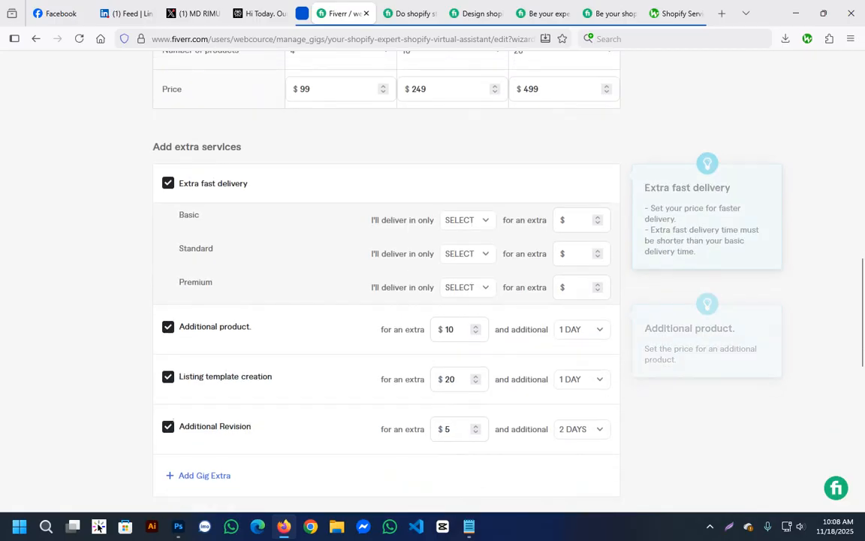
left_click(468, 220)
left_click(475, 284)
left_click(577, 220)
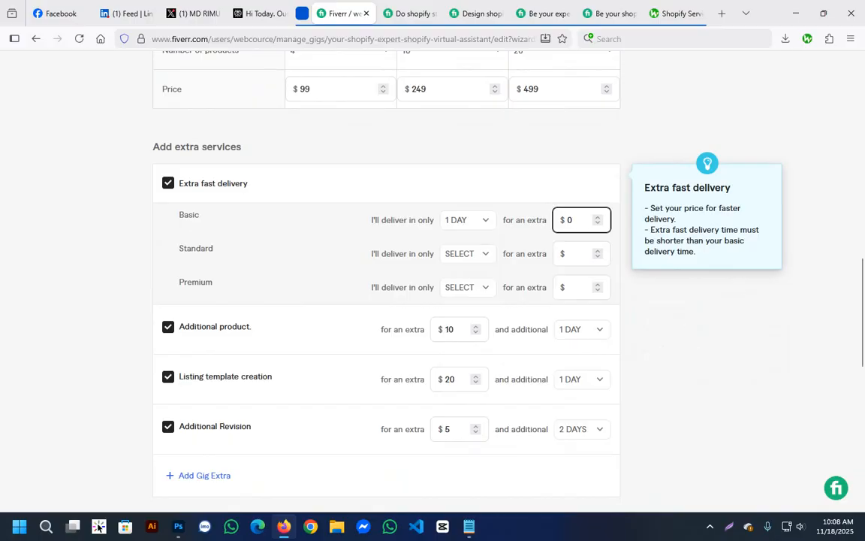
Set the Standard package's extra fast delivery to 1 day for an extra $20.
left_click(468, 253)
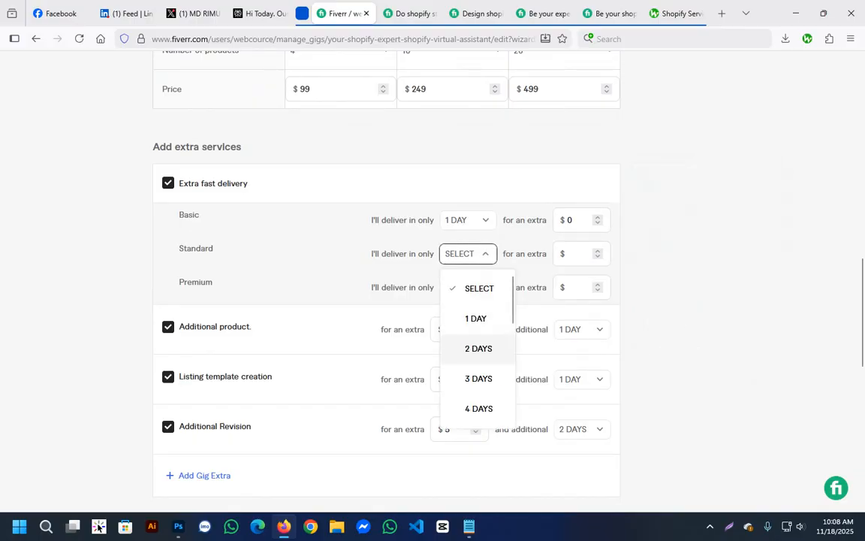
left_click(476, 319)
left_click(577, 254)
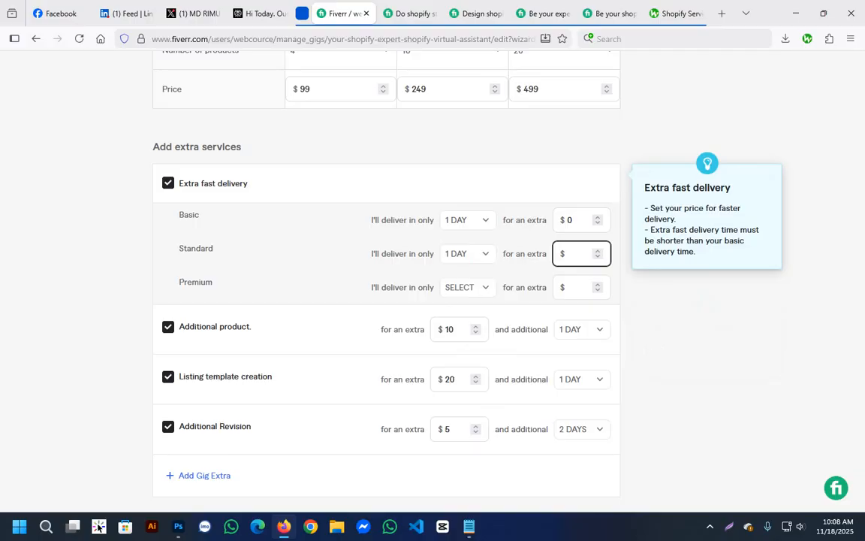
type("20")
key("Tab")
Set the Premium package's extra fast delivery to 2 days for an extra $50.
left_click(468, 288)
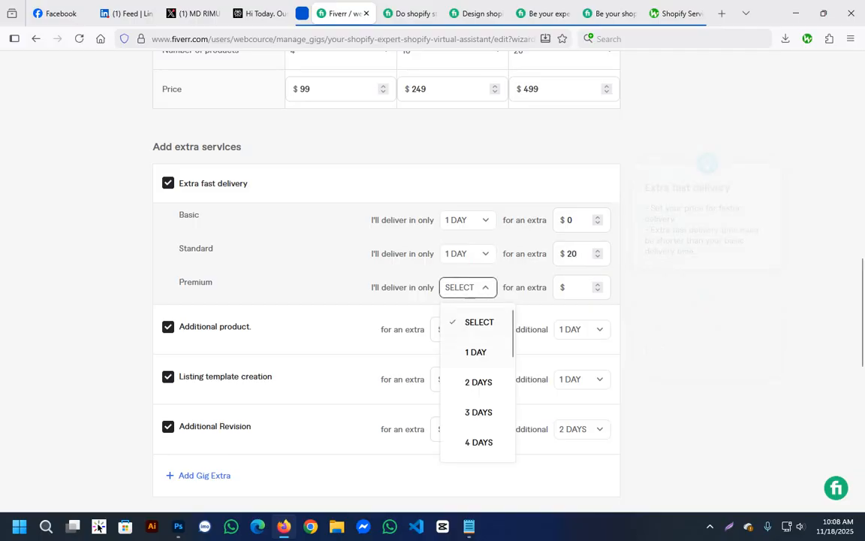
left_click(478, 382)
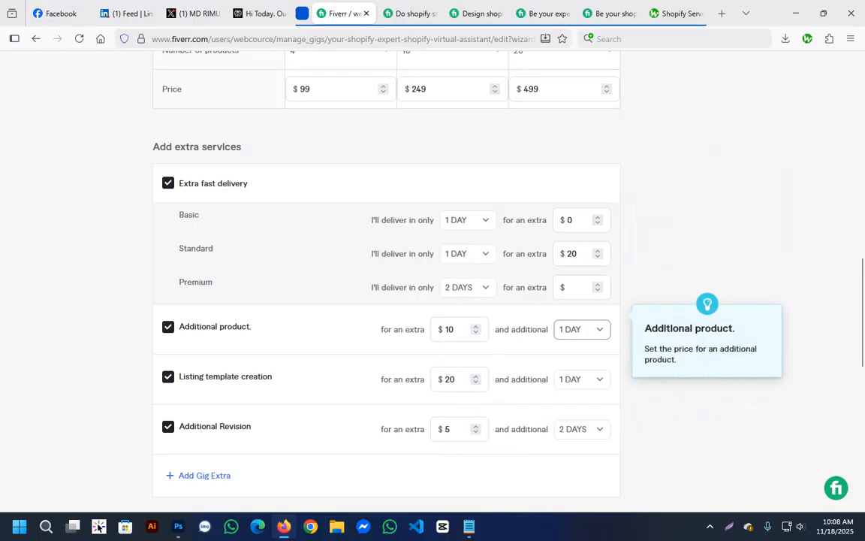
left_click(577, 288)
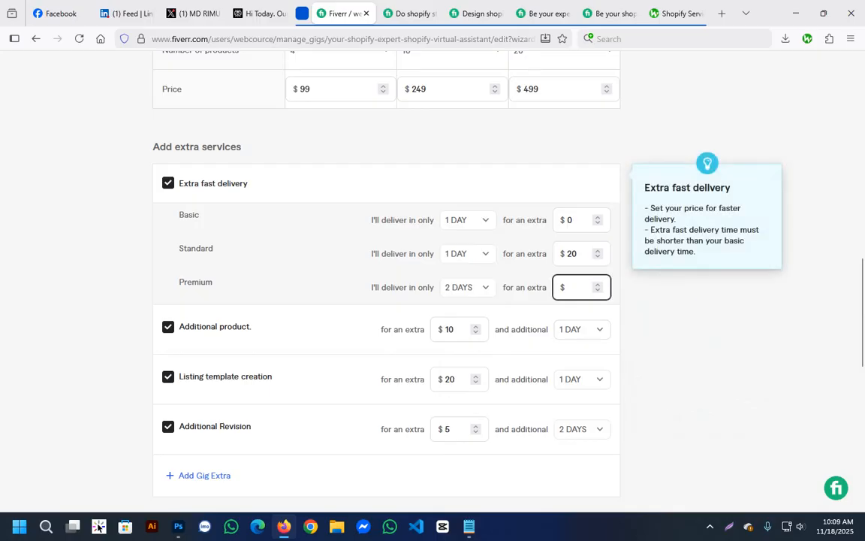
type("50")
left_click(90, 361)
Try to save the packages and extra services and continue to the next gig section.
scroll(360, 225, "down", 2)
scroll(387, 278, "down", 2)
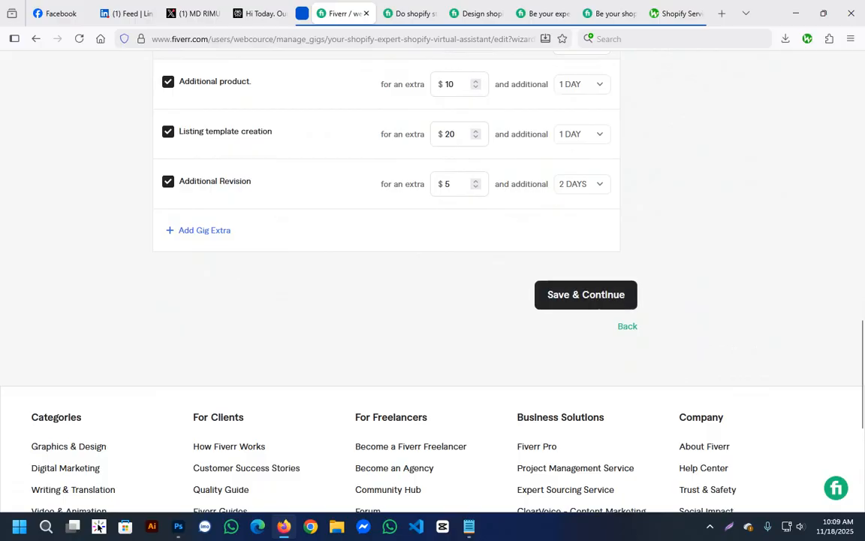
scroll(387, 278, "up", 15)
scroll(387, 278, "down", 15)
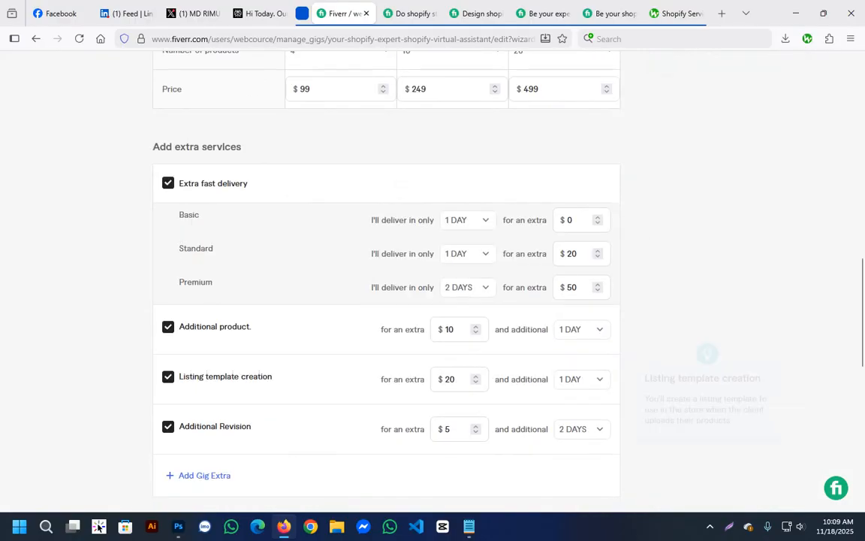
left_click(586, 233)
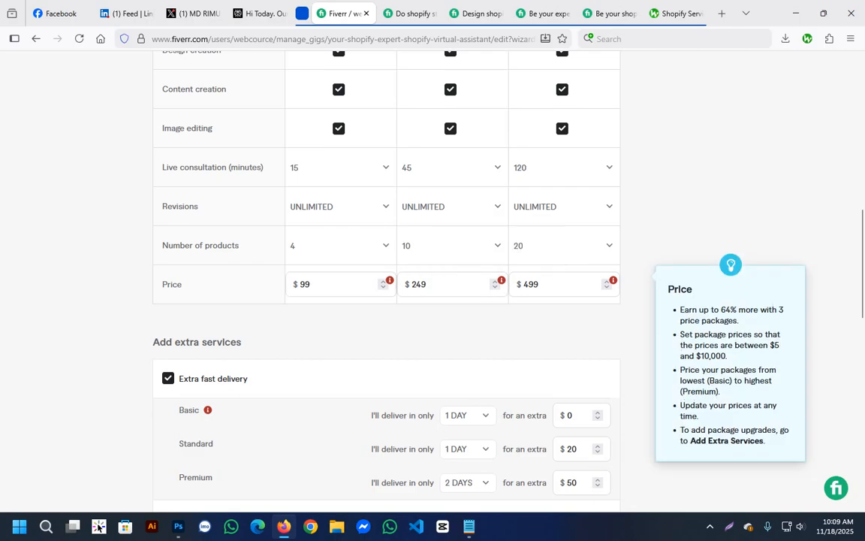
Open the Basic package's price for editing.
mouse_move(390, 281)
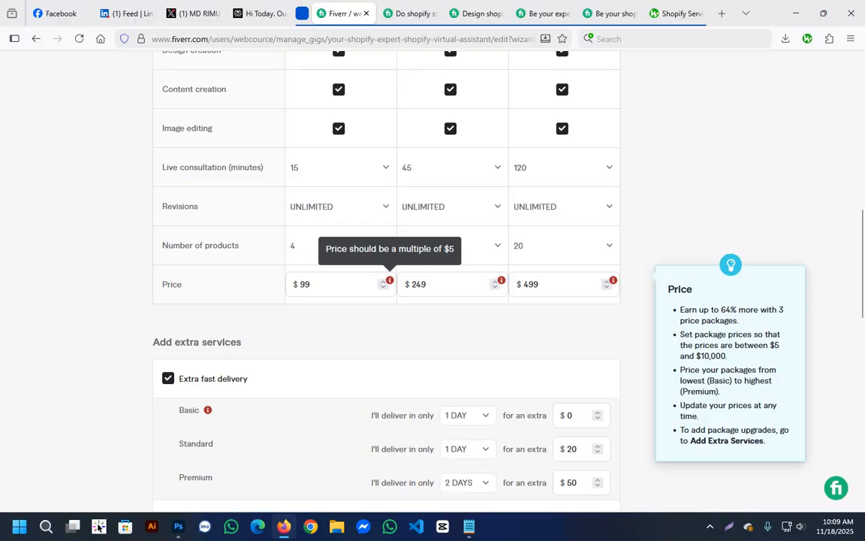
left_click(556, 284)
left_click(319, 285)
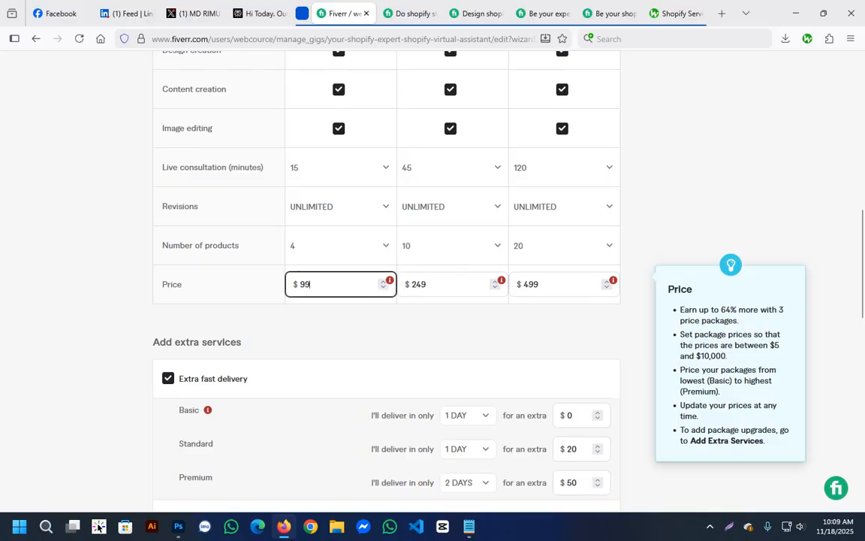
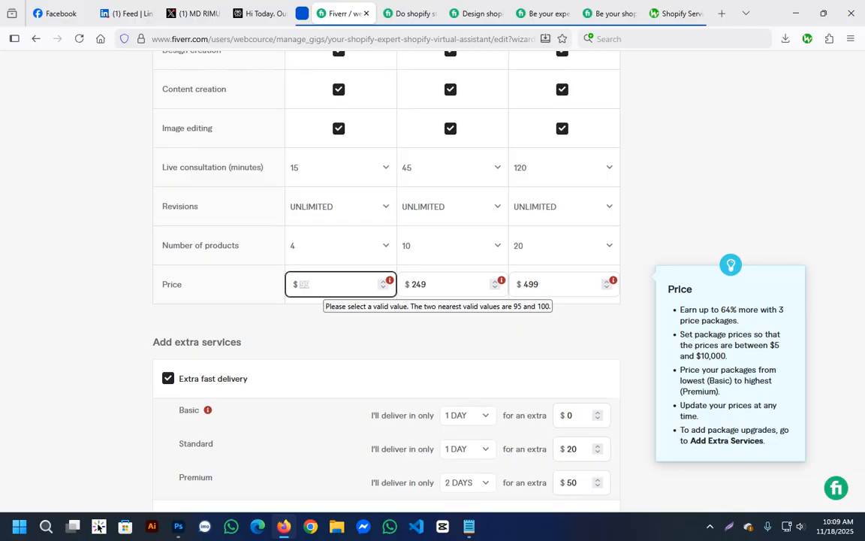
Set the package prices to $95 for Basic, $245 for Standard and $490 for Premium.
type("95")
key("Tab")
type("2")
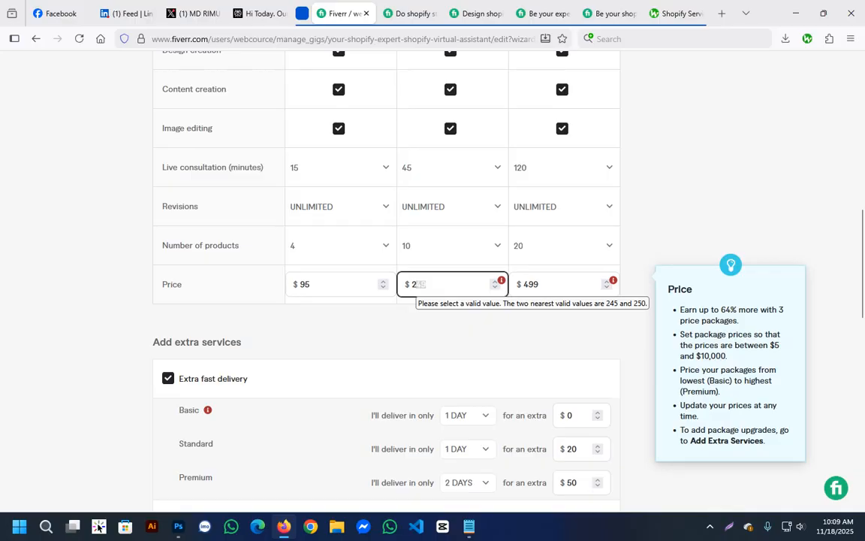
type("45")
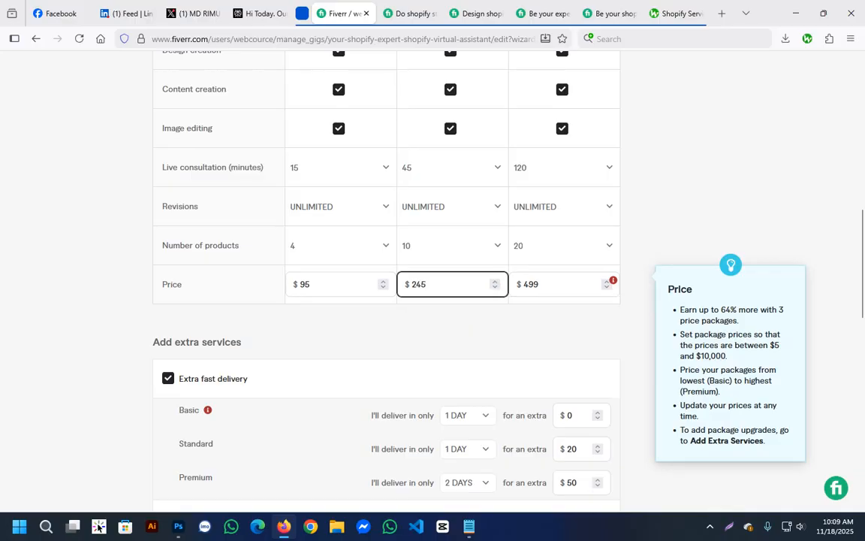
key("Tab")
type("49")
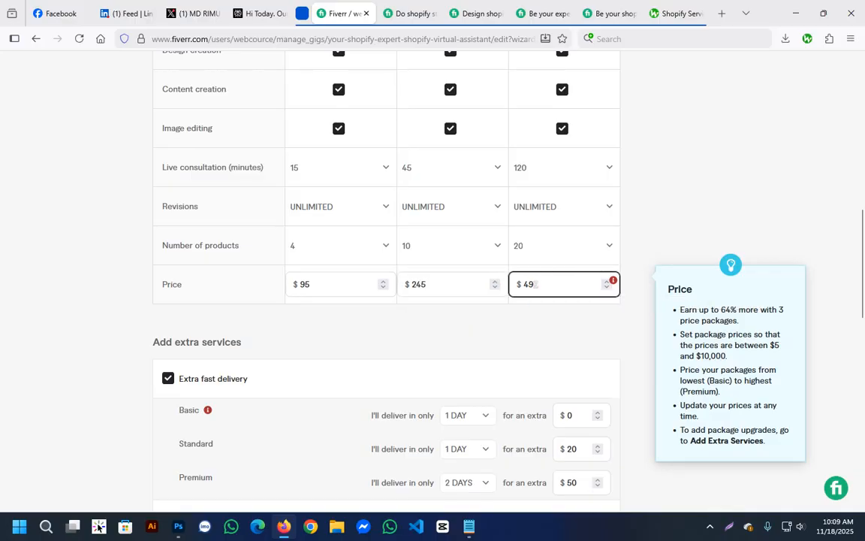
type("0")
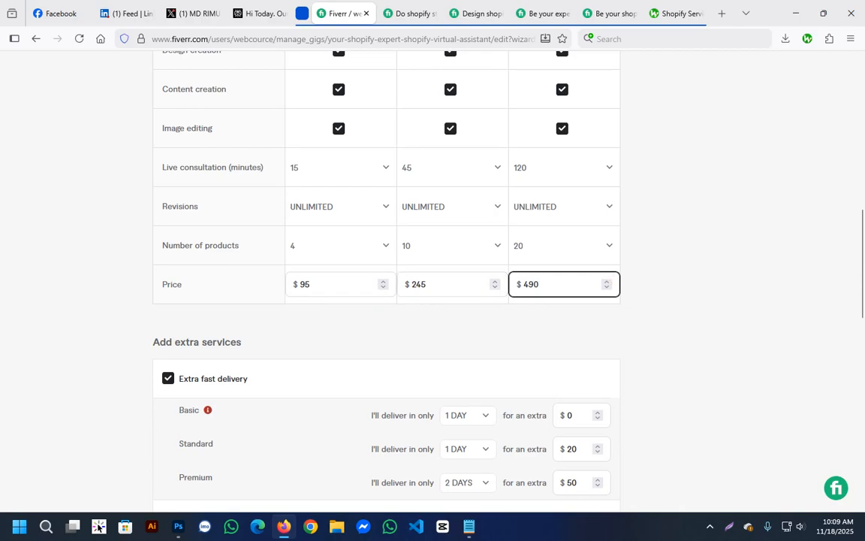
key("Tab")
Check the error on the Basic package's extra fast delivery and set its extra price to $5.
scroll(421, 338, "down", 1)
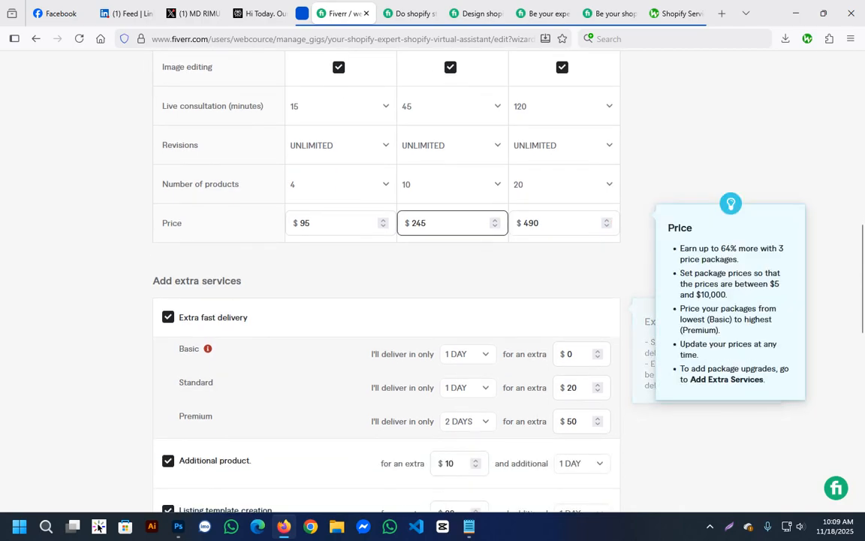
mouse_move(207, 349)
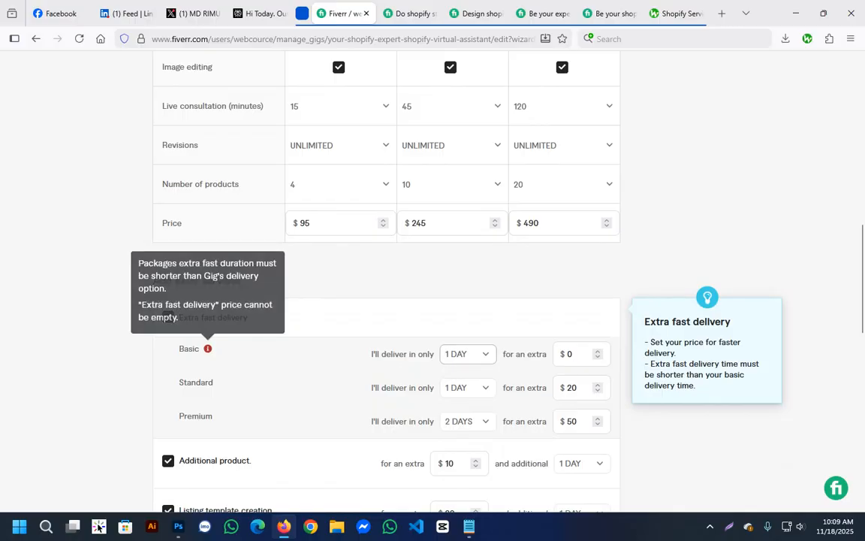
scroll(451, 331, "down", 1)
left_click(569, 293)
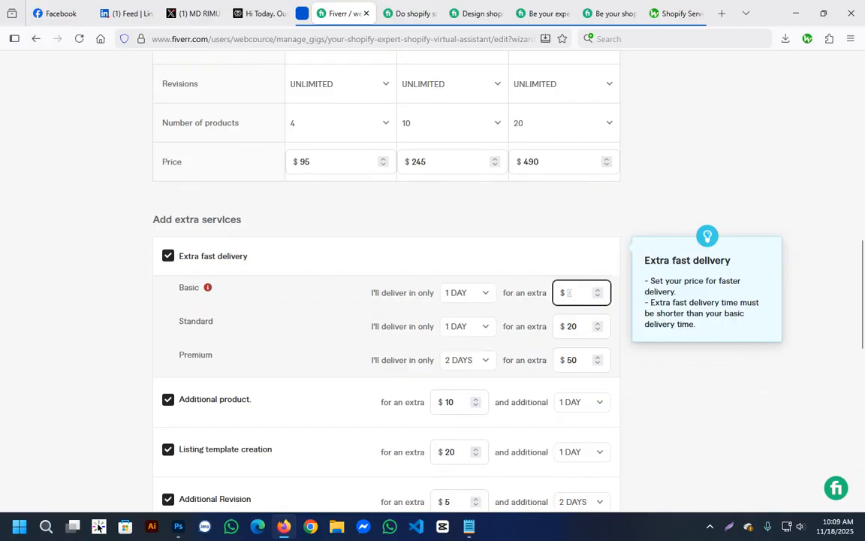
type("5")
left_click(691, 405)
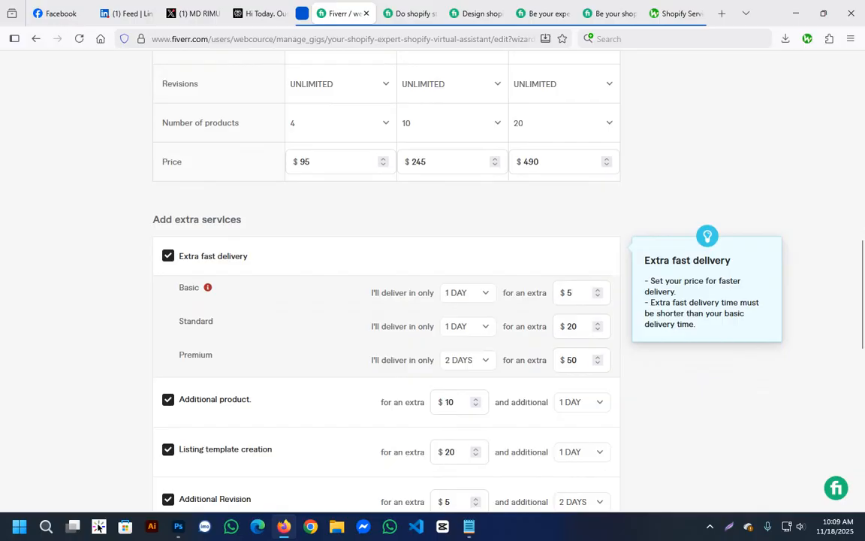
left_click(580, 293)
Change the Basic package's delivery time to 2 days.
scroll(421, 301, "down", 3)
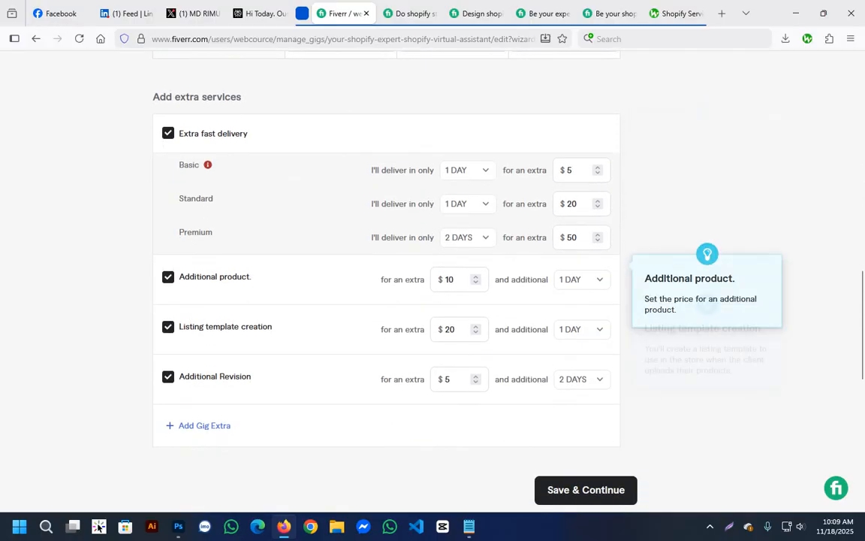
scroll(420, 300, "down", 2)
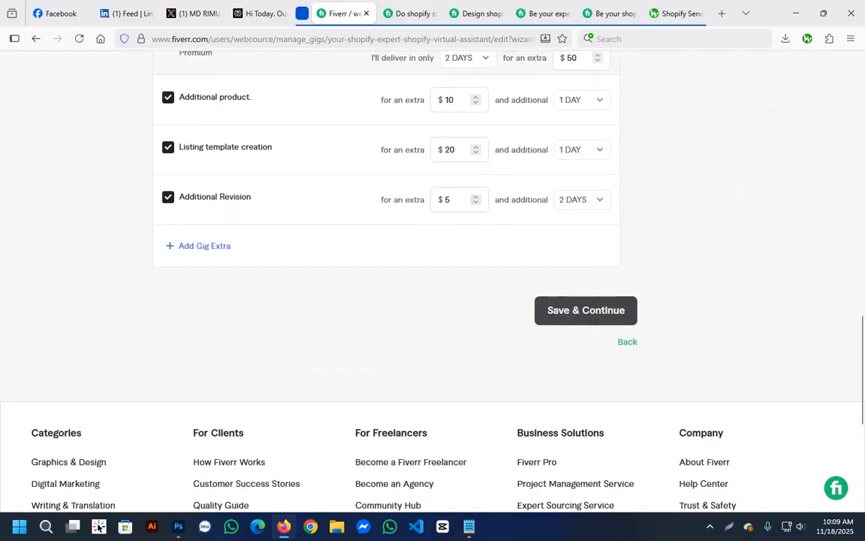
scroll(421, 301, "up", 4)
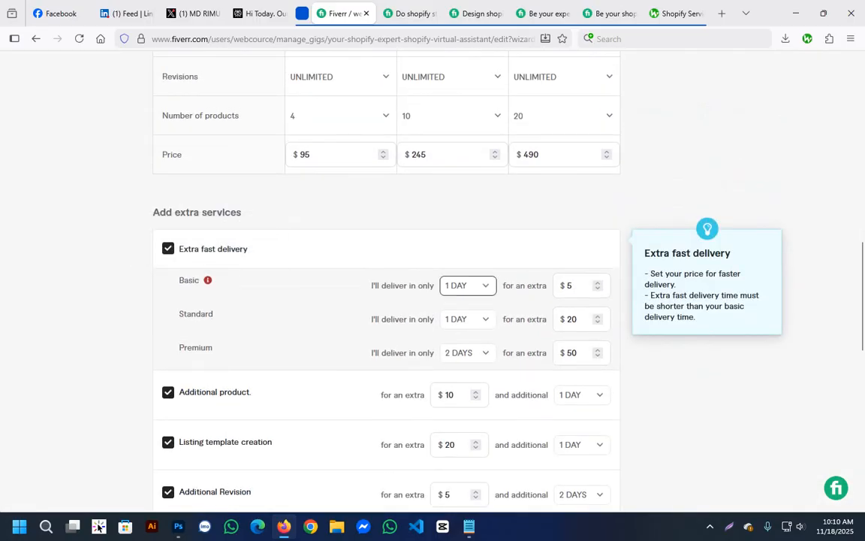
mouse_move(208, 280)
scroll(208, 280, "up", 6)
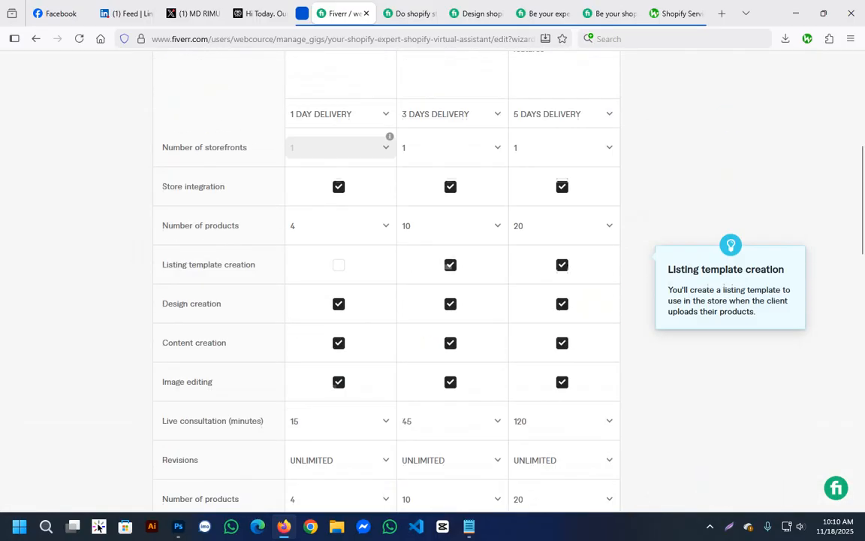
left_click(338, 220)
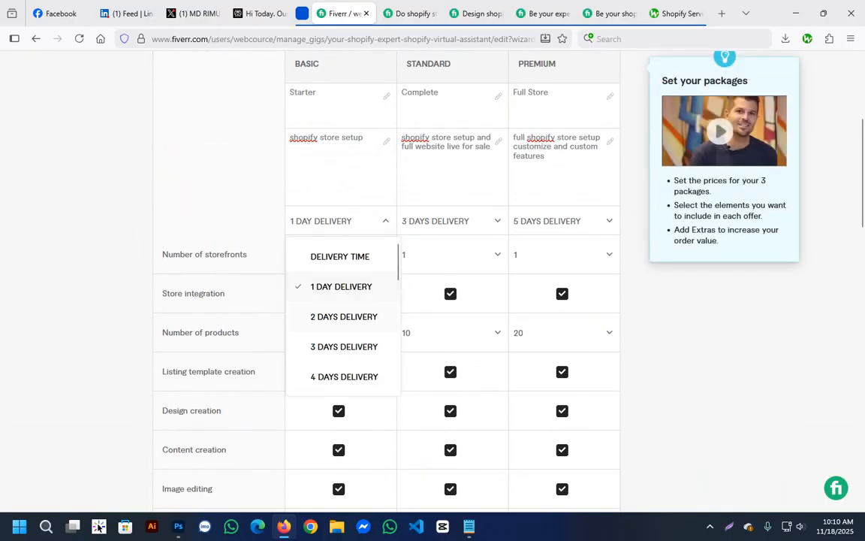
left_click(330, 315)
Save the packages and extra services and continue to the Description & FAQ section.
scroll(331, 301, "down", 4)
scroll(331, 301, "down", 2)
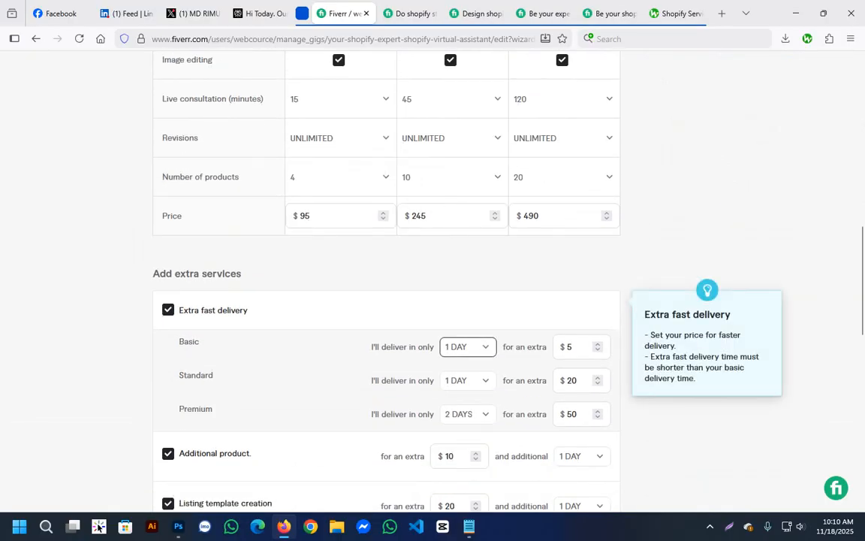
scroll(331, 301, "down", 2)
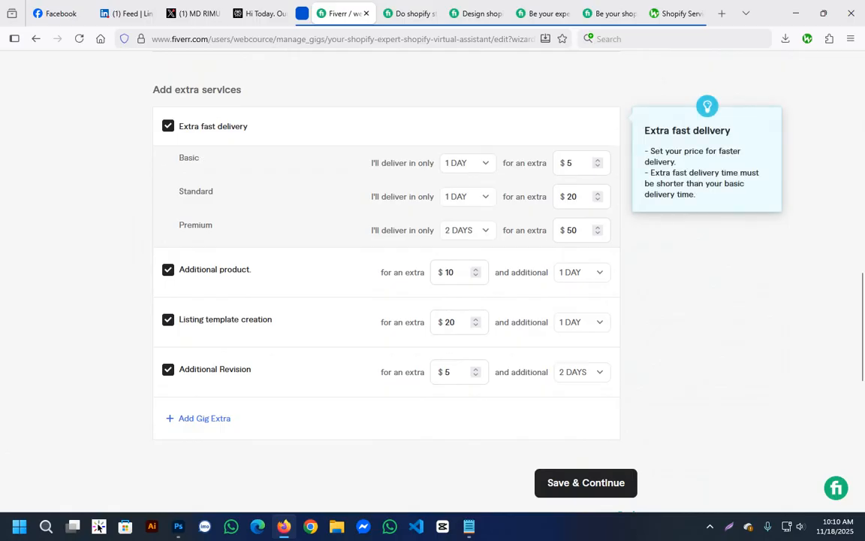
scroll(331, 301, "down", 1)
left_click(586, 421)
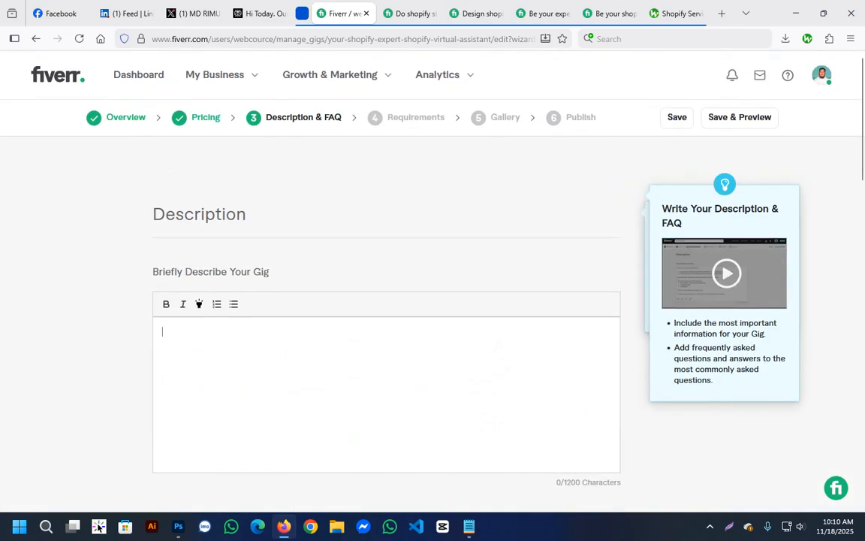
Switch to Notepad and put the gig title line from keywords.txt on the clipboard, keeping the line in the file.
scroll(386, 301, "down", 3)
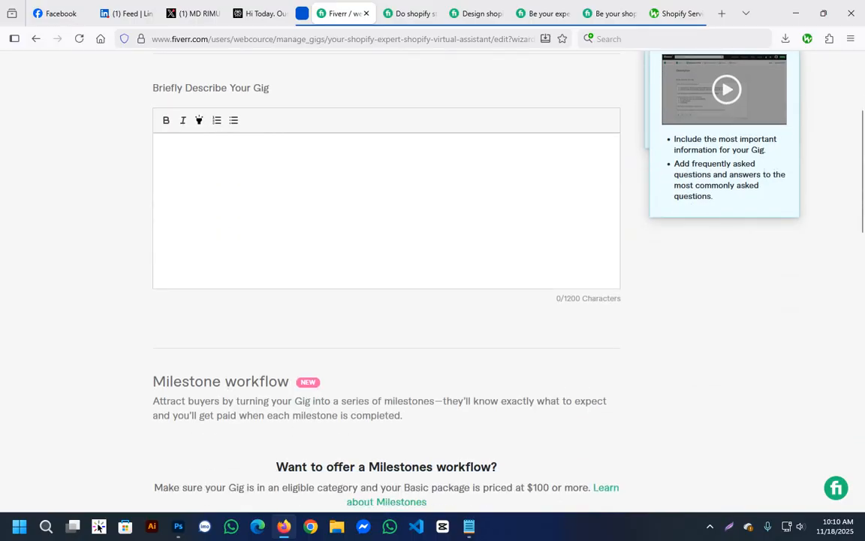
scroll(386, 300, "up", 3)
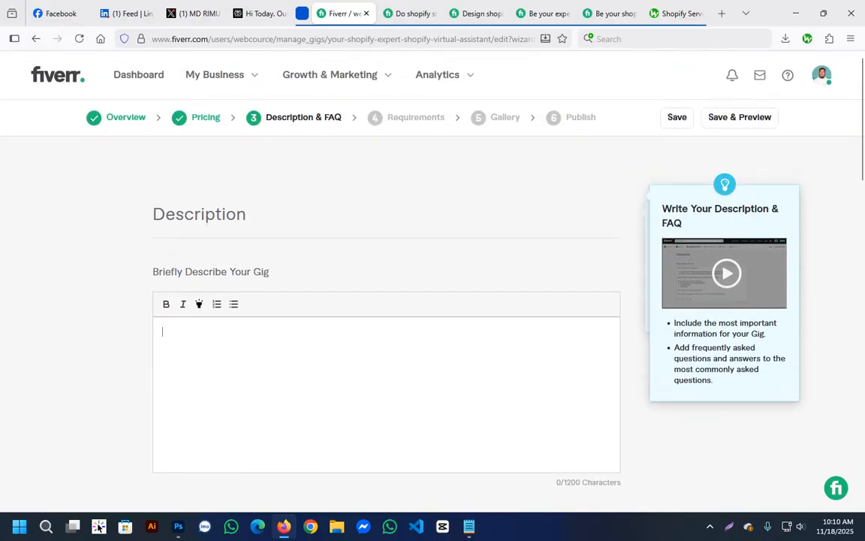
left_click(469, 527)
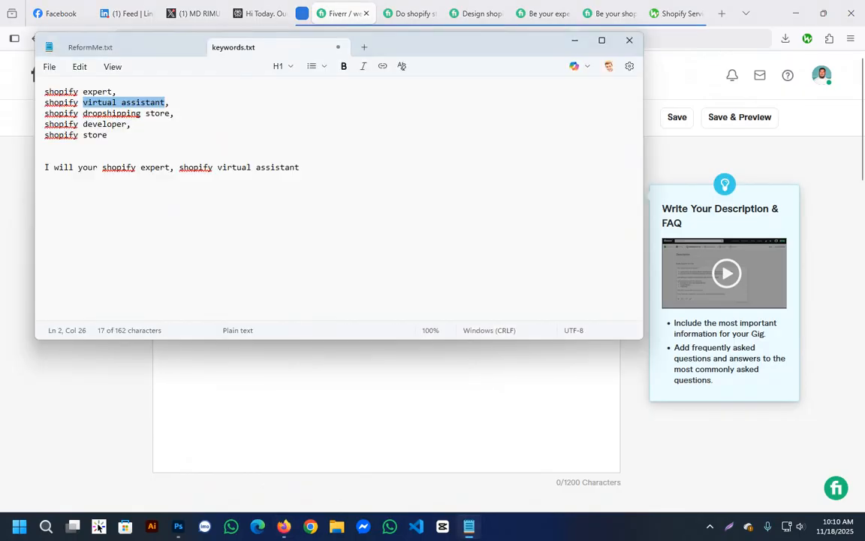
left_click_drag(45, 167, 47, 190)
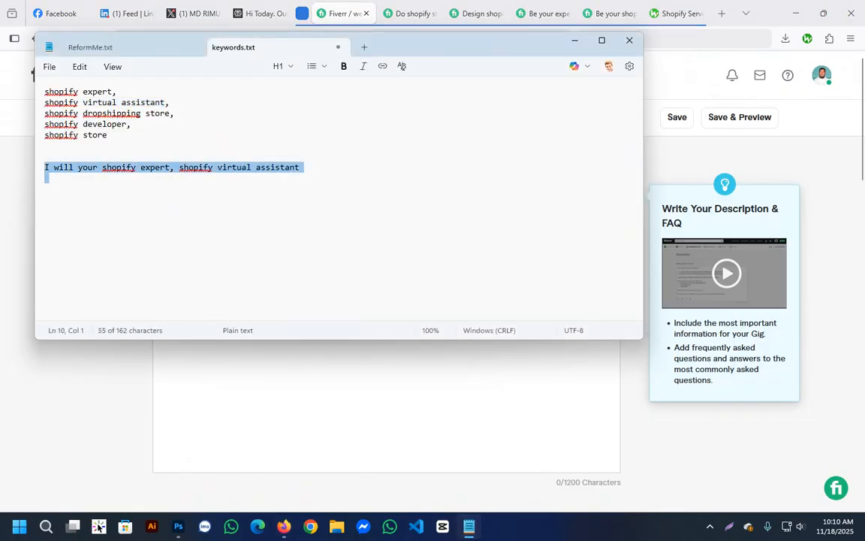
right_click(154, 173)
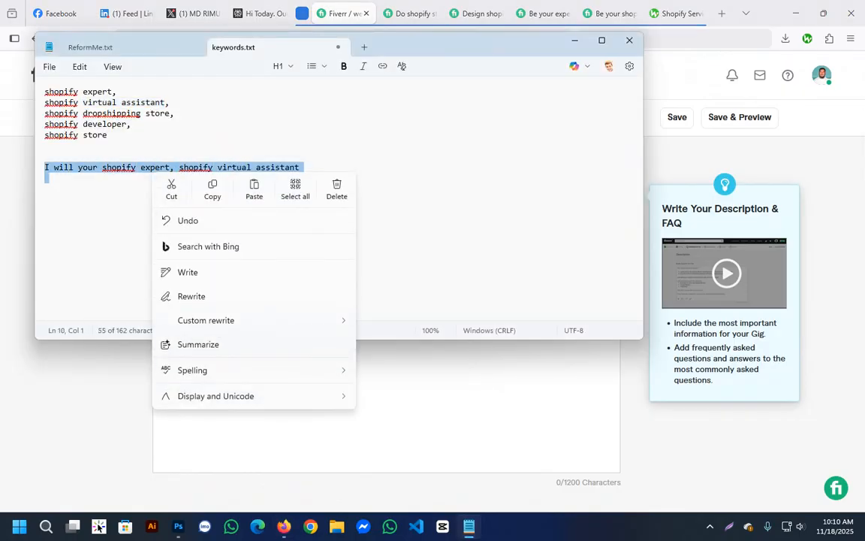
left_click(171, 189)
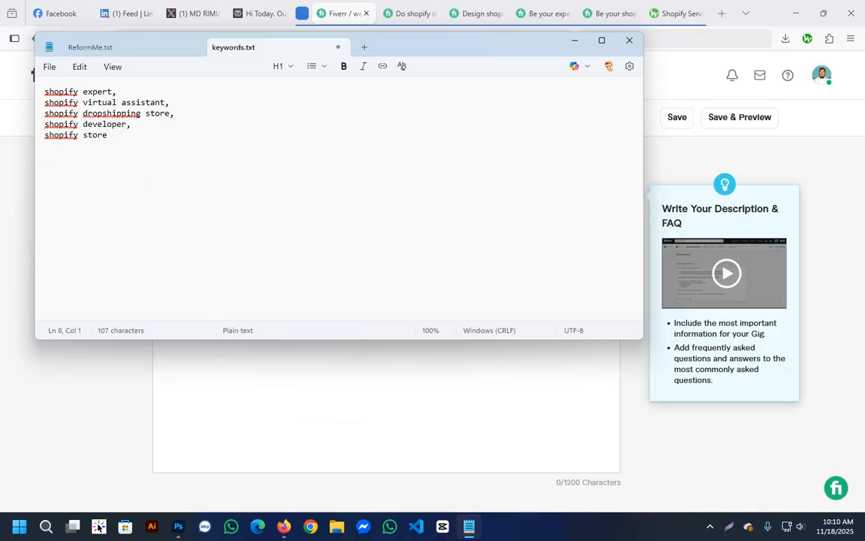
key("ctrl+z")
key("ctrl+c")
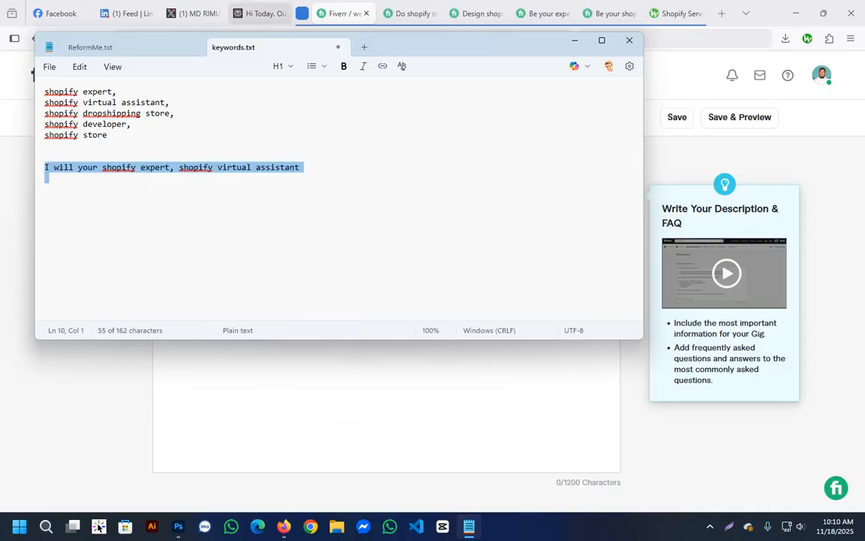
Switch to Perplexity in the browser and start a new thread.
left_click(260, 13)
scroll(454, 263, "up", 3)
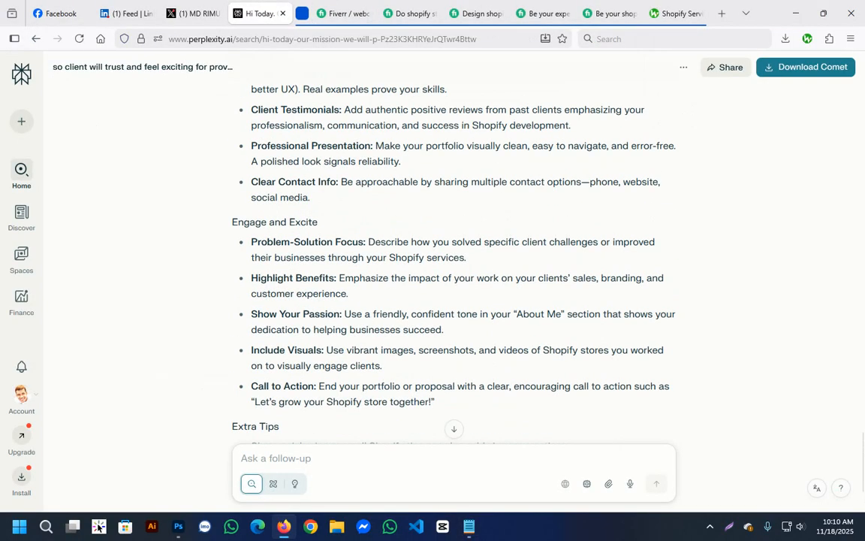
left_click(21, 122)
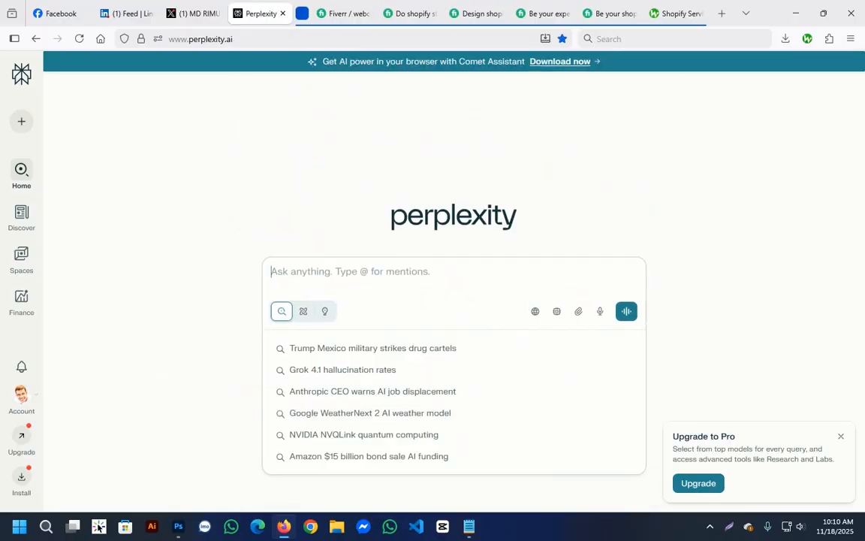
Write the prompt opening "I'm creating a fiverr gig and title is" followed by the copied gig title.
type("I")
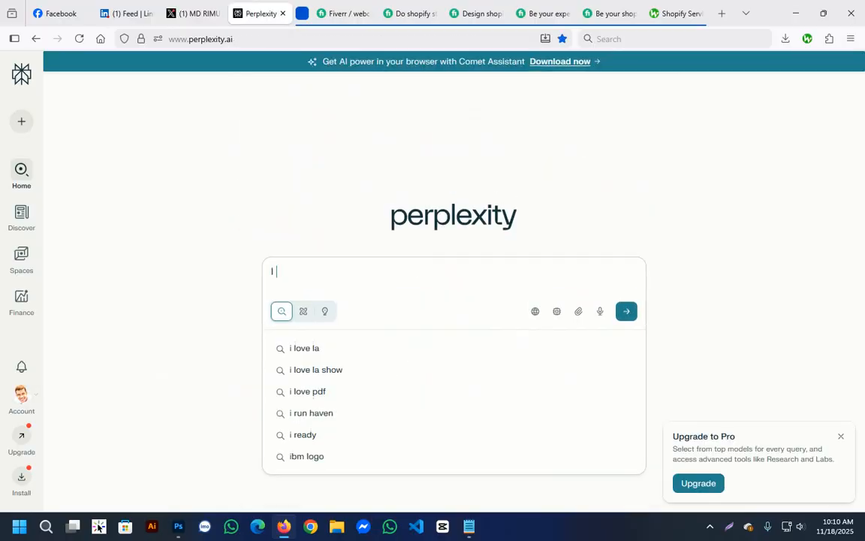
type("'m ")
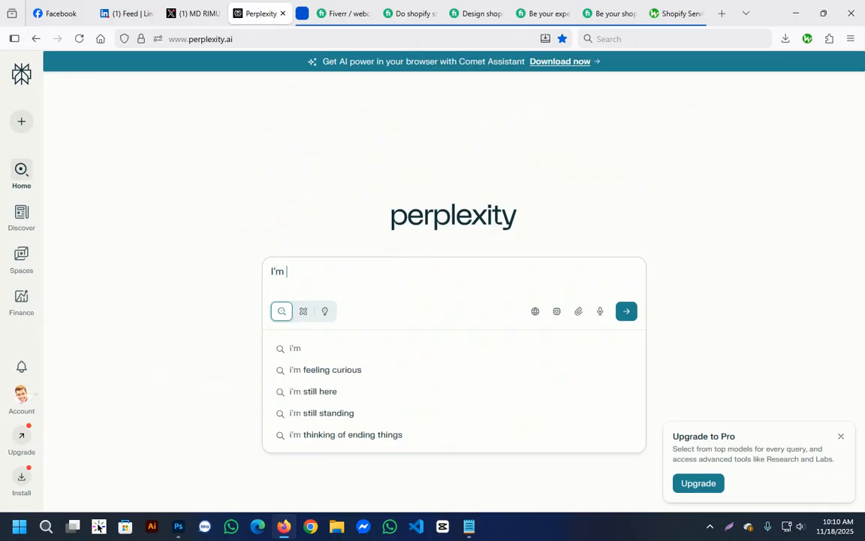
type("creating a ")
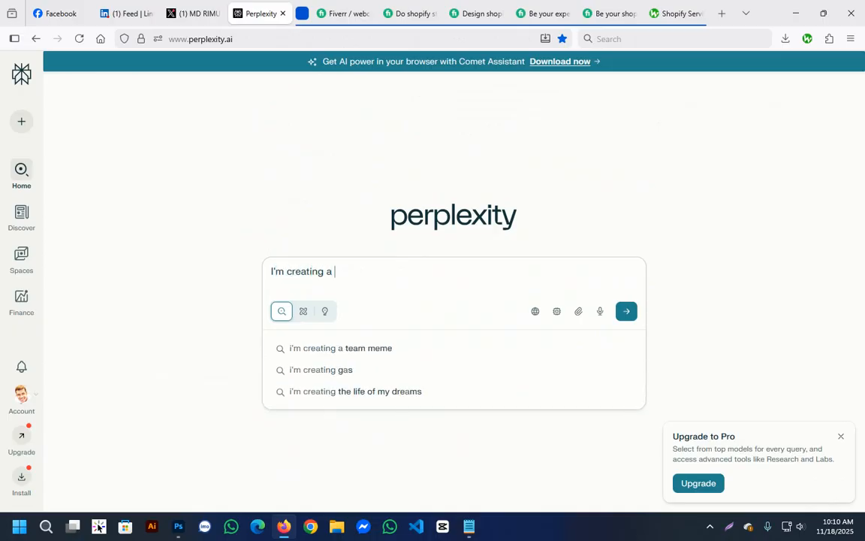
type("fiverr gig")
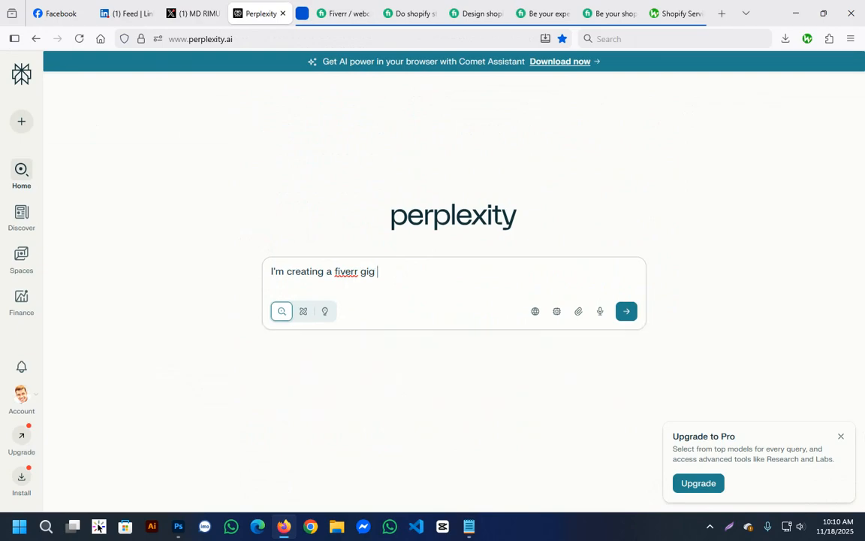
type(" and title is")
key("ctrl+v")
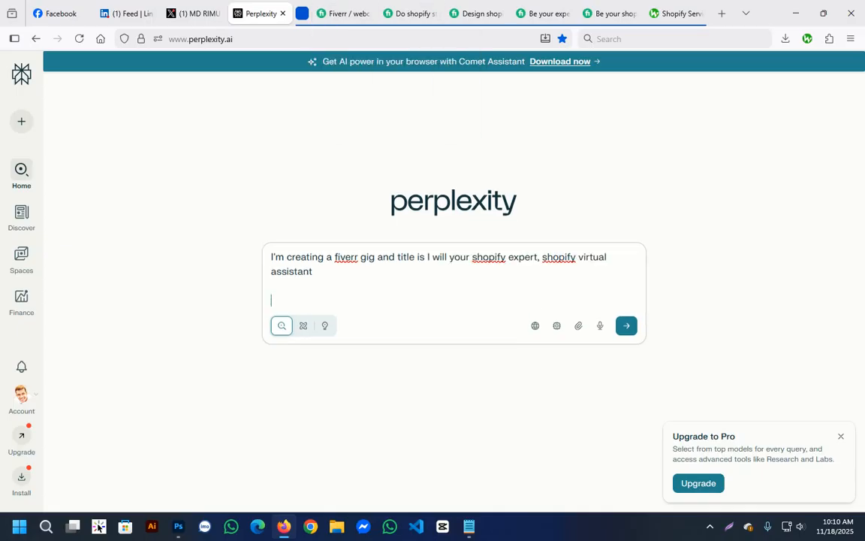
Copy the five Shopify keywords from keywords.txt in Notepad and return to the Perplexity prompt.
key("alt+Tab")
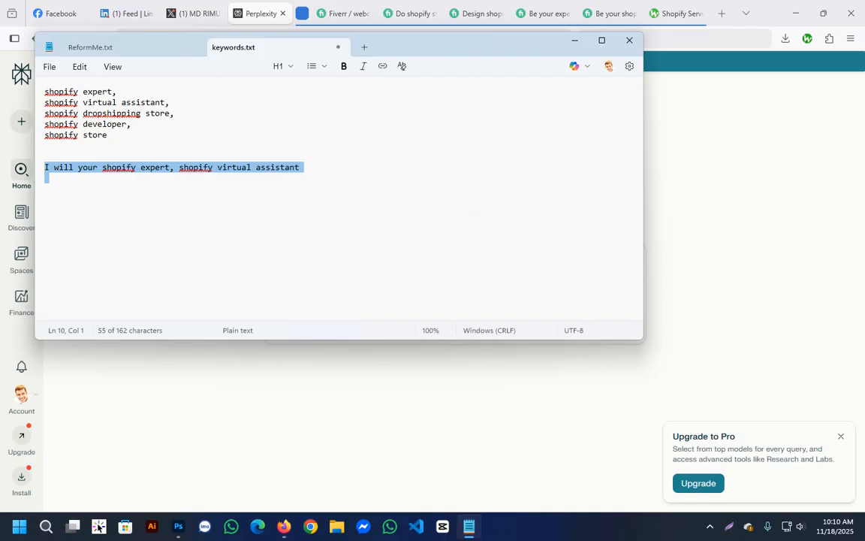
left_click_drag(44, 92, 108, 135)
key("ctrl+c")
key("alt+Tab")
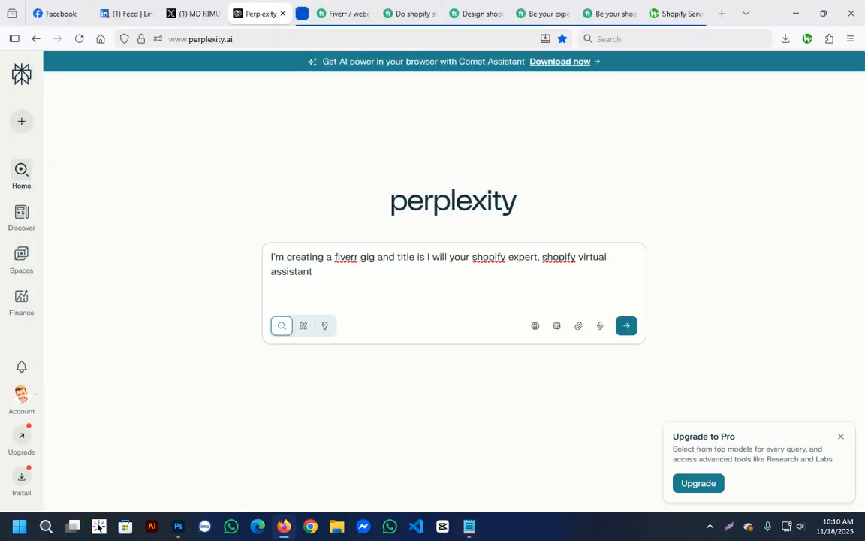
Add "and keywords:" below the title in the prompt, followed by the copied list of five Shopify keywords.
key("shift+Return")
key("shift+Return")
type("and keyow")
type("ds")
key("BackSpace")
key("BackSpace")
key("BackSpace")
key("BackSpace")
key("BackSpace")
type("words:")
key("ctrl+v")
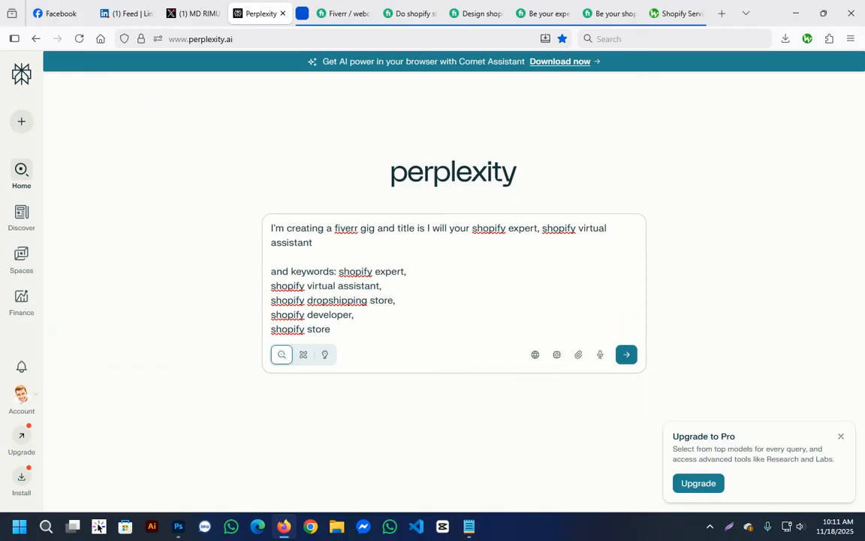
Finish the prompt with a new line reading "now write a description for my gig" and submit it.
key("shift+Return")
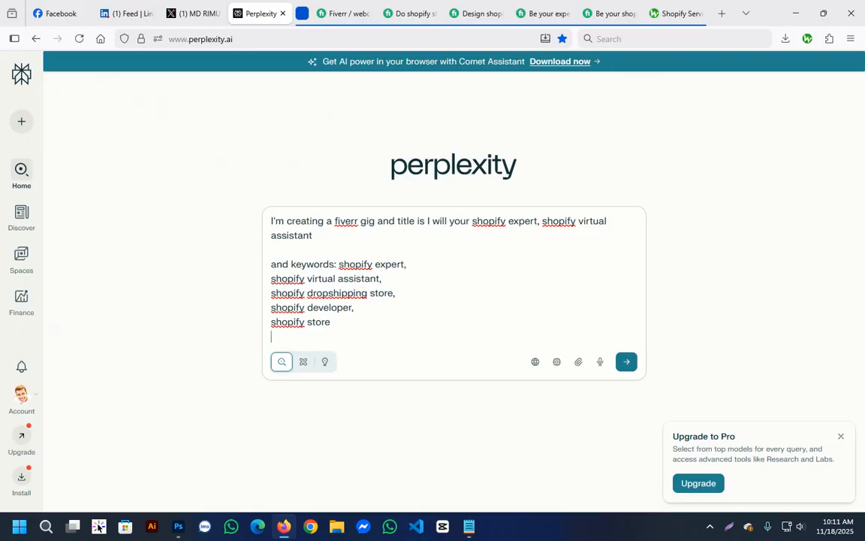
type("now write a descrio")
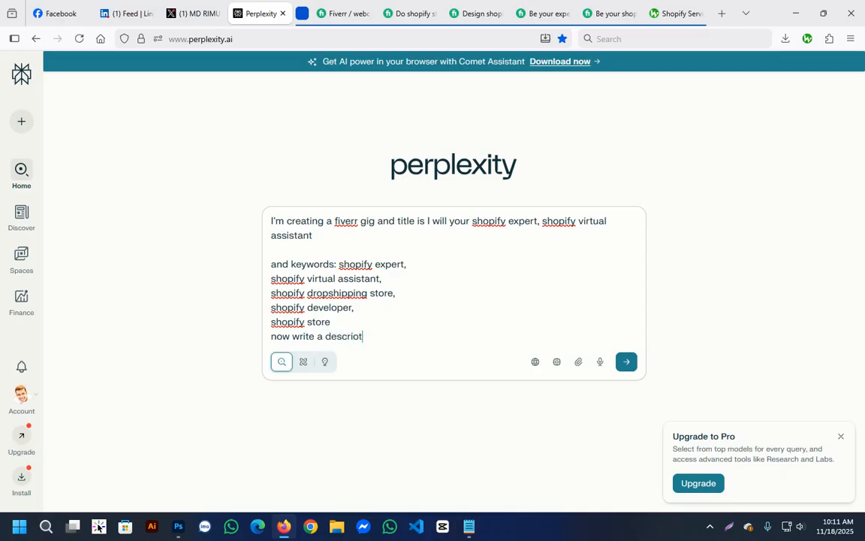
key("BackSpace")
type("ption for my gig")
key("Return")
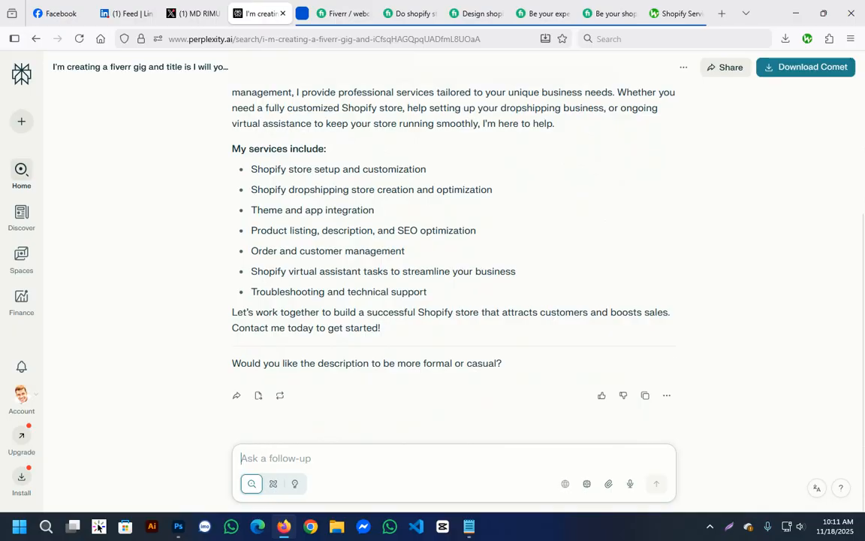
Copy the generated gig description from "Are you looking for a reliable Shopify expert" through "Contact me today to get started!".
left_click_drag(251, 169, 420, 292)
left_click(422, 293)
scroll(454, 263, "up", 3)
left_click_drag(232, 180, 380, 328)
scroll(340, 260, "up", 4)
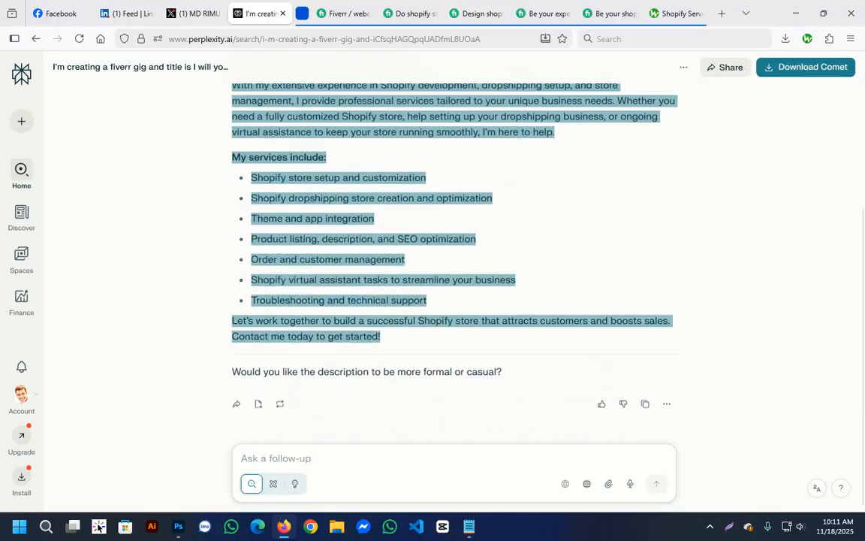
right_click(340, 260)
left_click(356, 269)
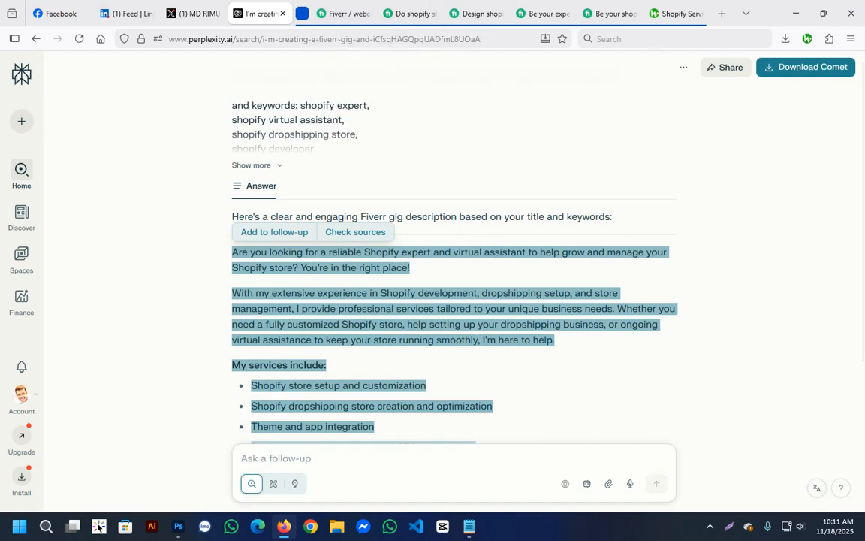
Switch to the Fiverr gig editor and paste the copied text as the gig description.
left_click(301, 14)
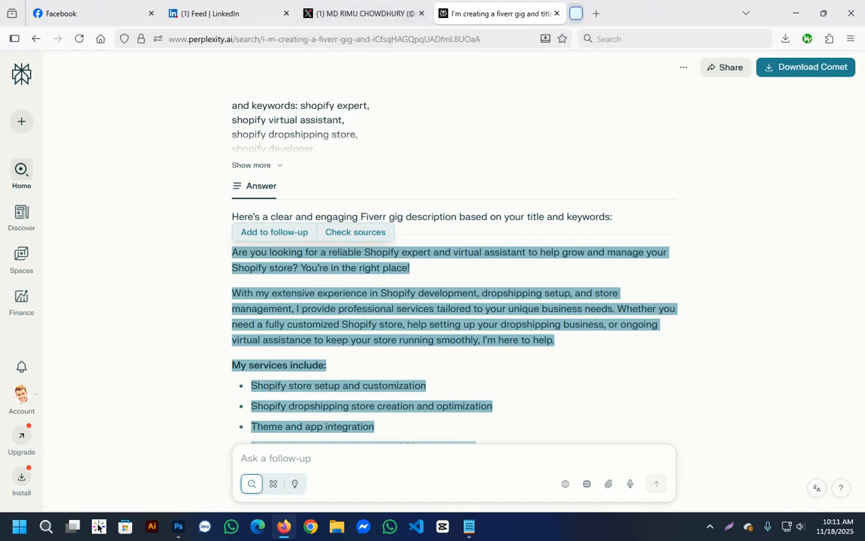
left_click(576, 13)
left_click(338, 14)
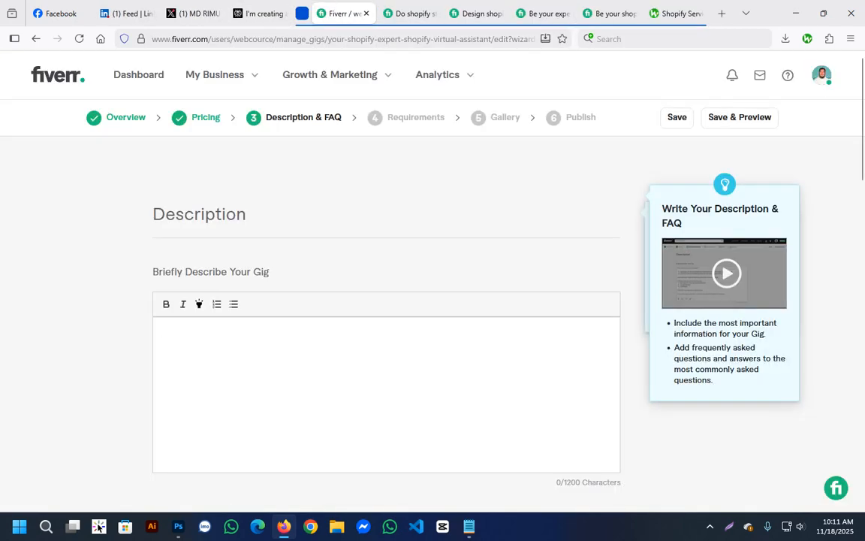
key("ctrl+v")
key("ctrl+Home")
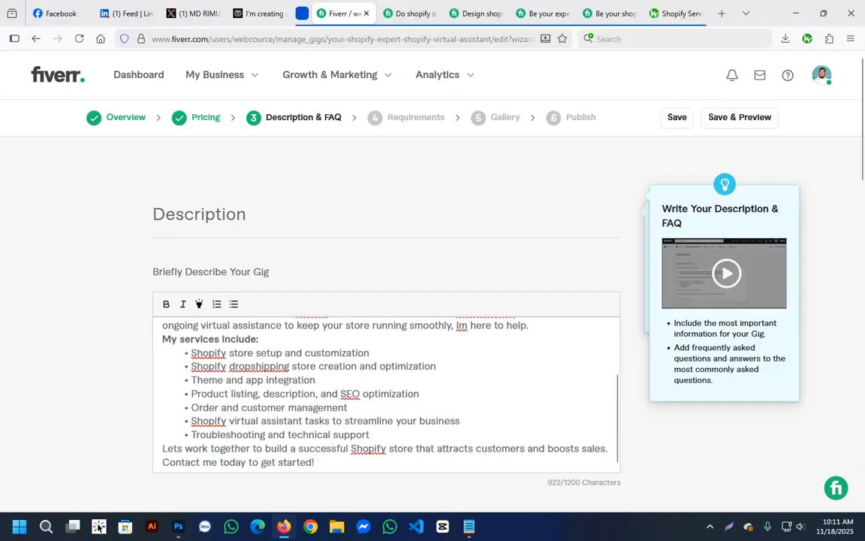
Join the paragraph starting "With my extensive experience" to the opening paragraph of the description.
scroll(387, 376, "down", 5)
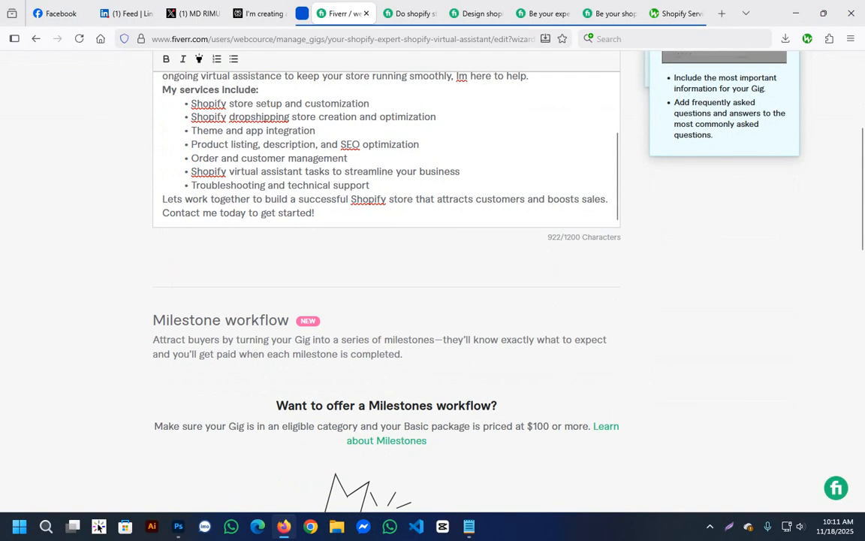
scroll(387, 180, "up", 4)
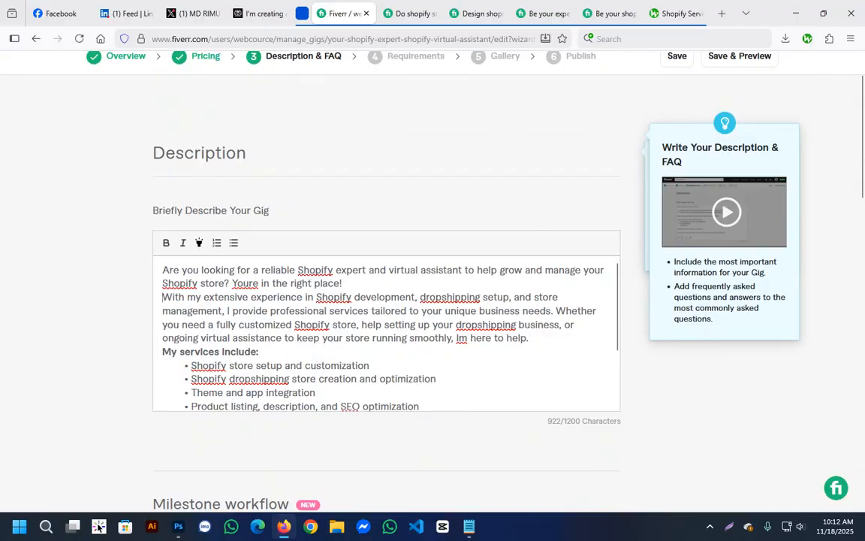
key("Delete")
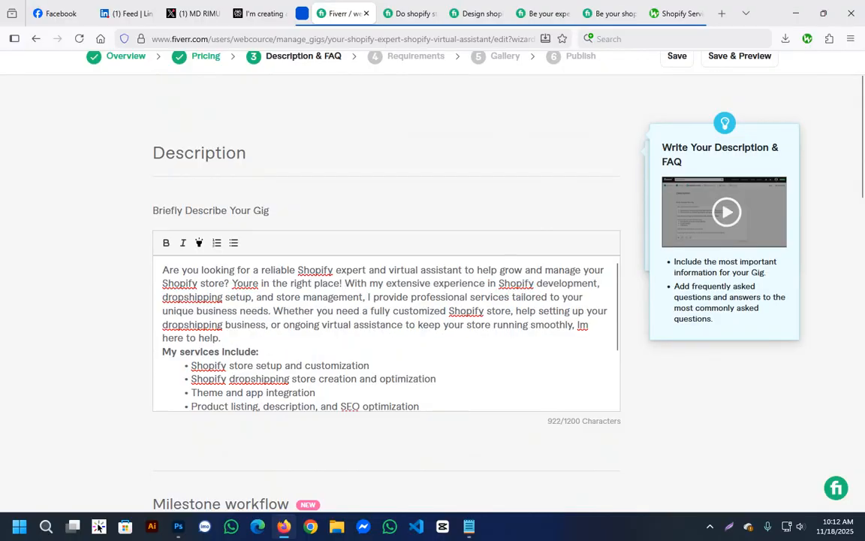
Add blank lines above and below the "My services include:" heading and before the closing "Lets work together" paragraph.
scroll(387, 333, "down", 2)
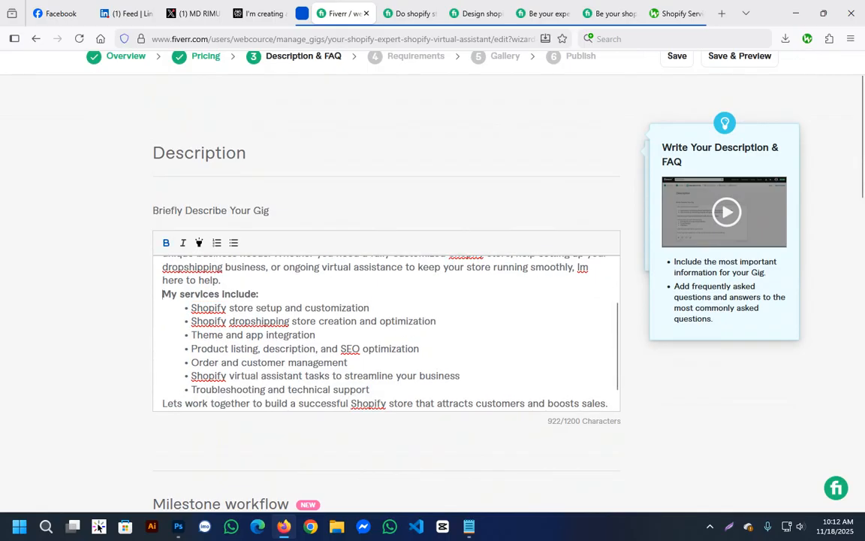
key("Return")
key("Return")
scroll(387, 333, "down", 3)
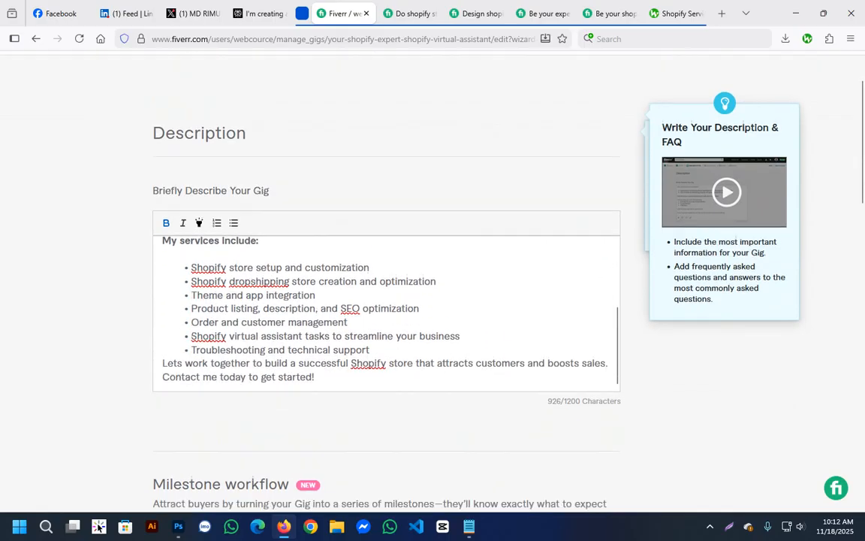
key("Return")
key("BackSpace")
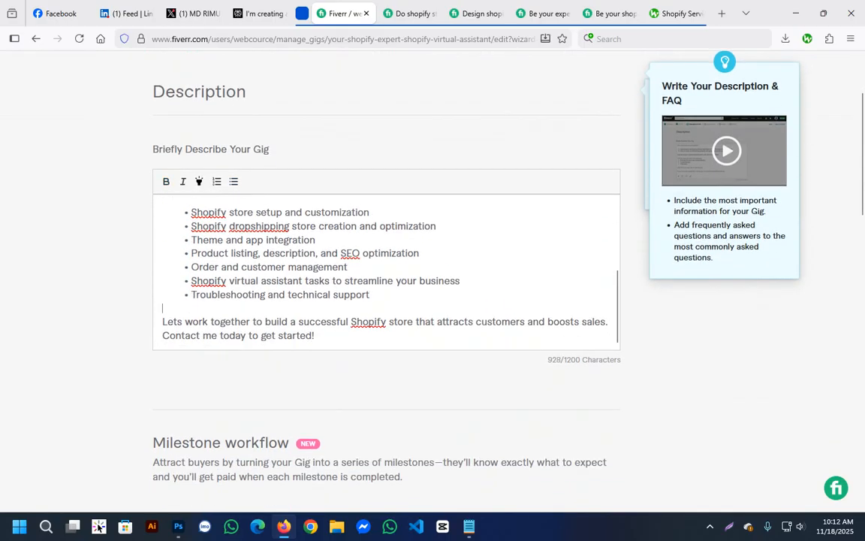
Make "With my extensive experience" start its own paragraph, with a blank line separating it from the opening lines.
scroll(387, 300, "down", 2)
scroll(386, 151, "up", 5)
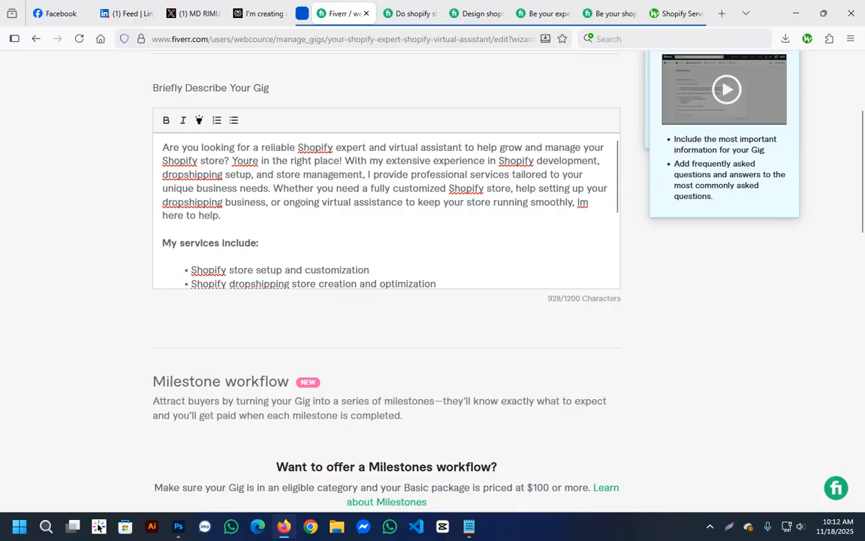
scroll(387, 285, "up", 2)
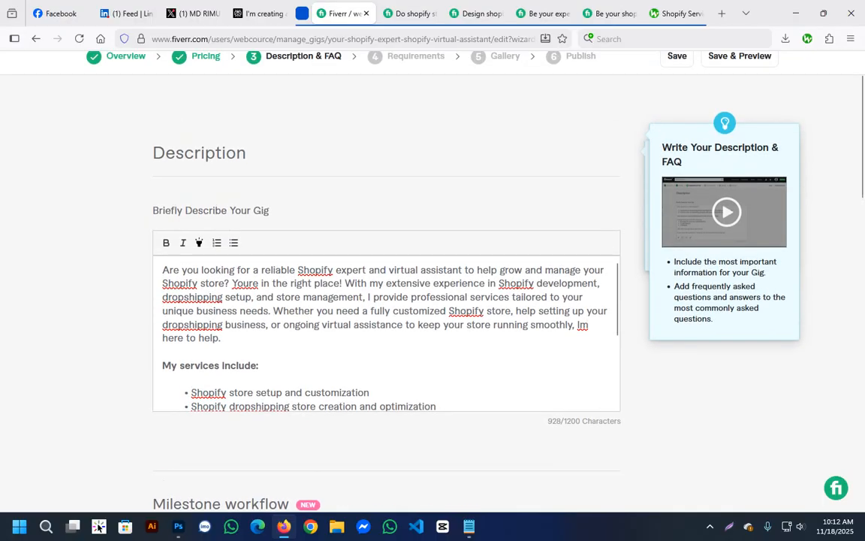
key("Return")
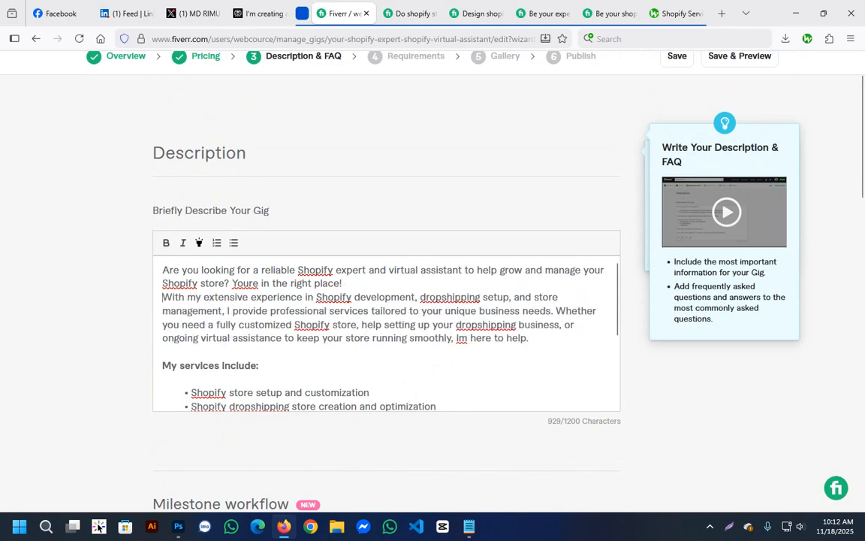
key("Return")
Review the description for its use of the target keywords, such as Shopify expert, virtual assistant and dropshipping.
scroll(387, 331, "up", 1)
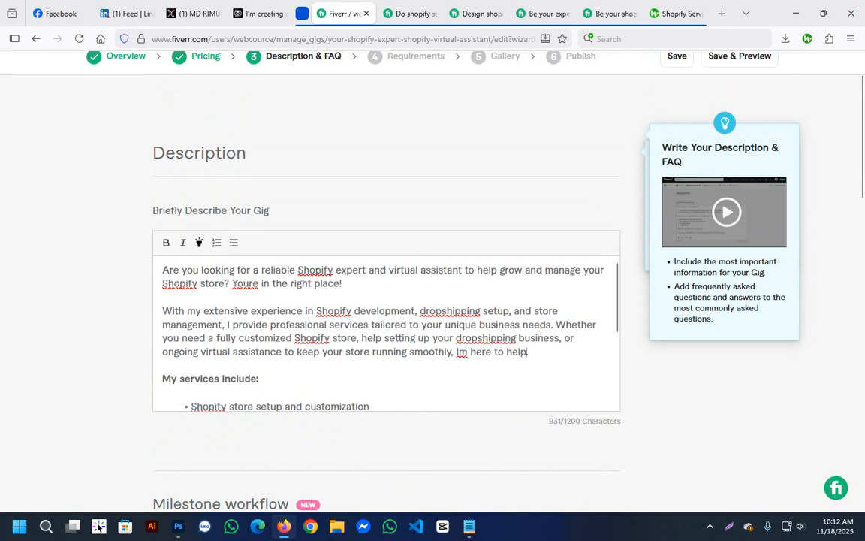
left_click_drag(298, 270, 459, 271)
left_click(396, 270)
left_click(497, 271)
scroll(386, 331, "down", 2)
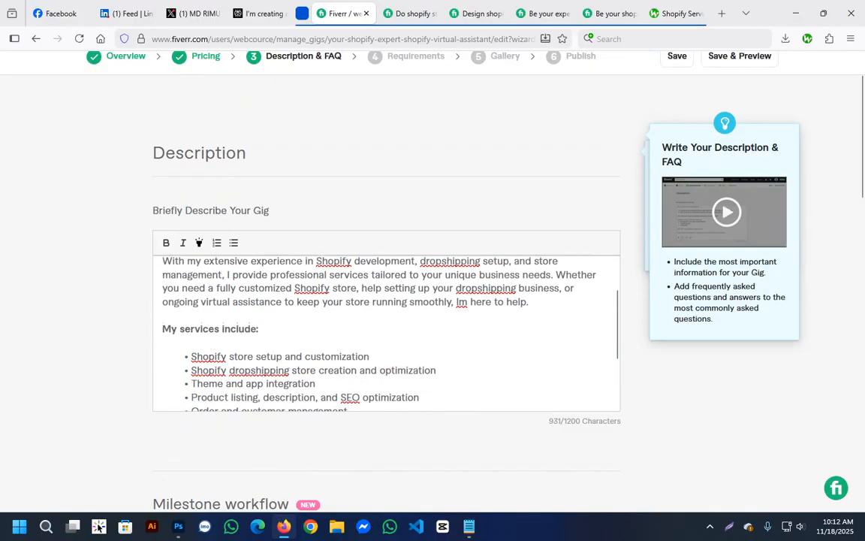
scroll(387, 330, "up", 2)
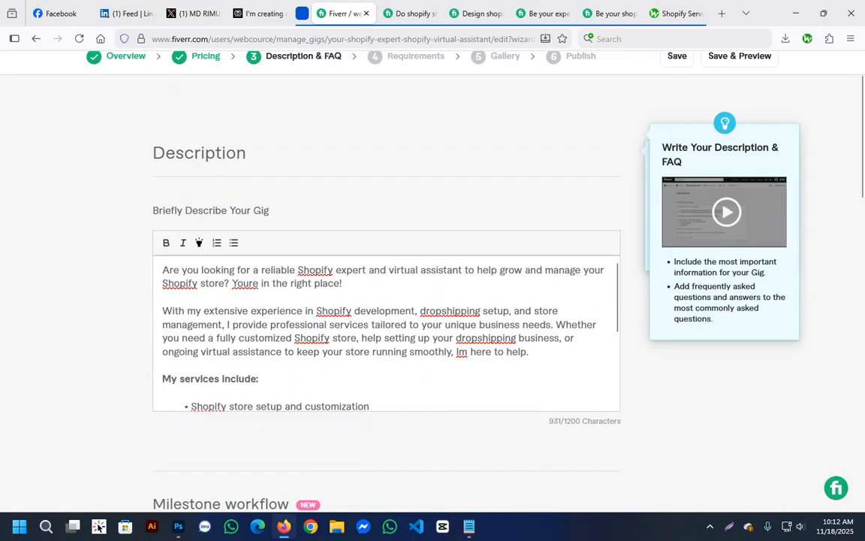
left_click_drag(455, 339, 554, 338)
left_click(459, 298)
left_click_drag(420, 311, 497, 311)
left_click(328, 311)
left_click_drag(316, 311, 417, 311)
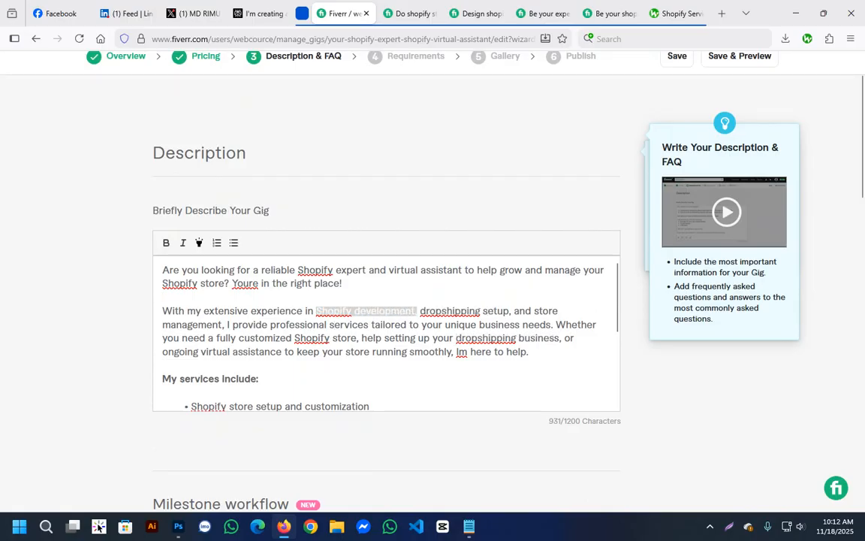
scroll(387, 330, "down", 6)
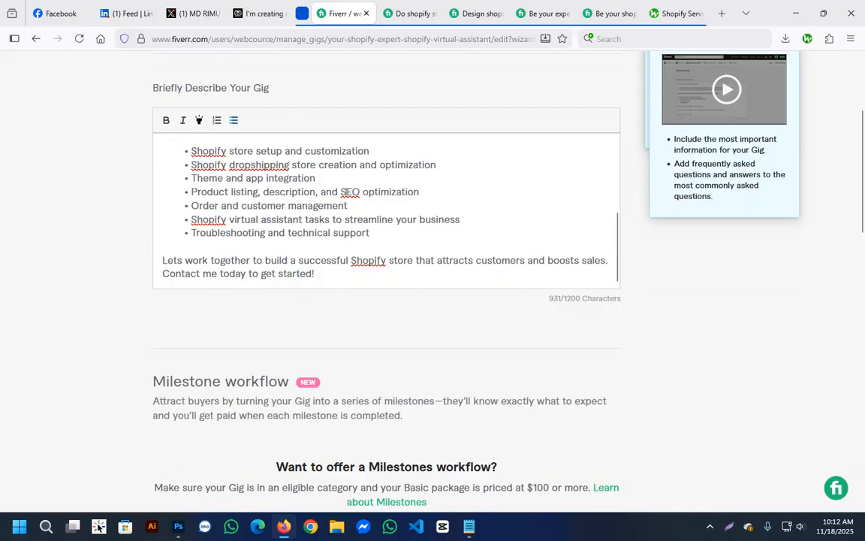
left_click_drag(303, 220, 193, 220)
left_click(248, 260)
Look at the gig form's FAQ section and compare it with the FAQ questions on the competing Shopify store design gig.
scroll(387, 285, "down", 8)
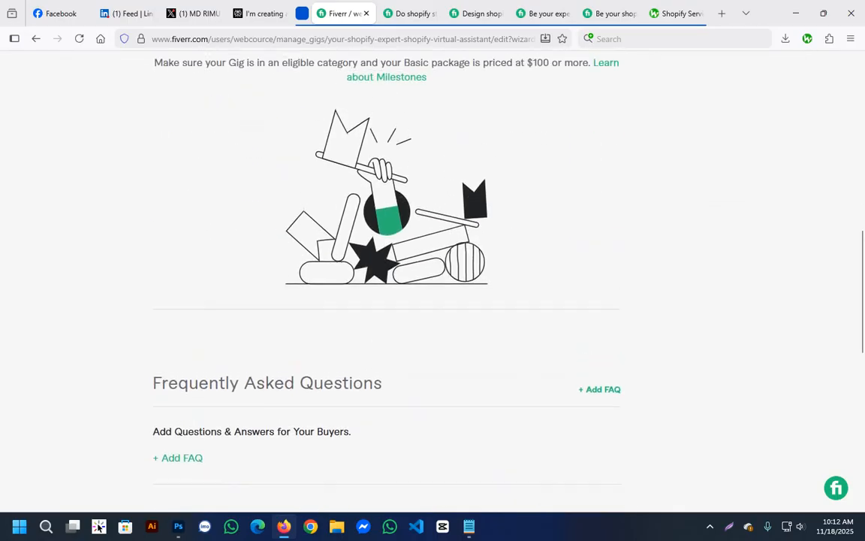
scroll(387, 323, "down", 1)
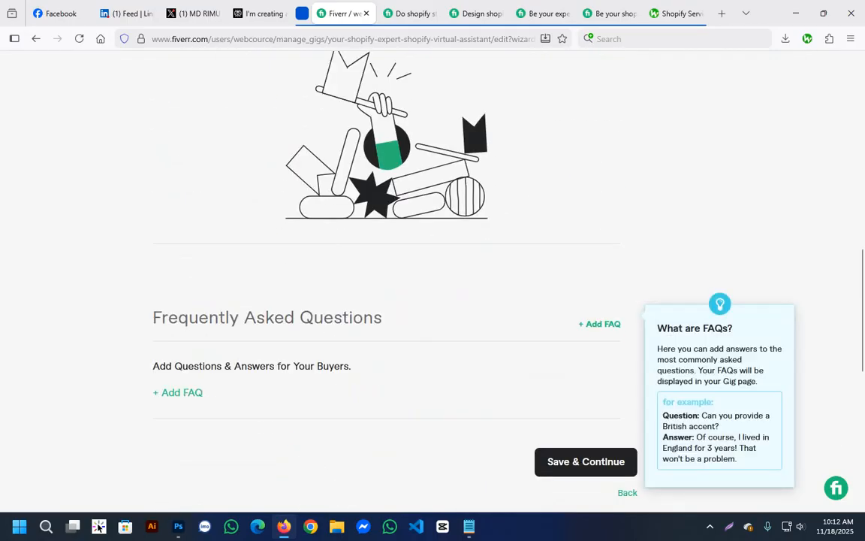
scroll(387, 286, "down", 2)
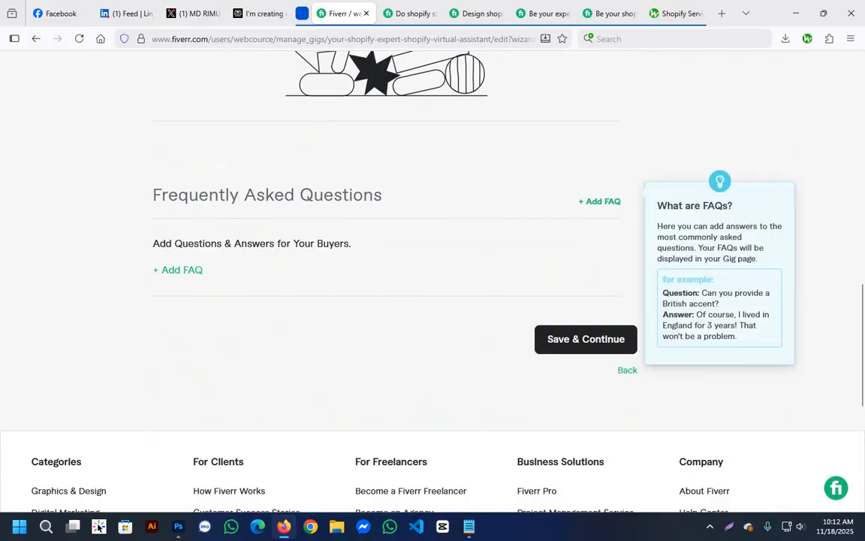
key("ctrl+Tab")
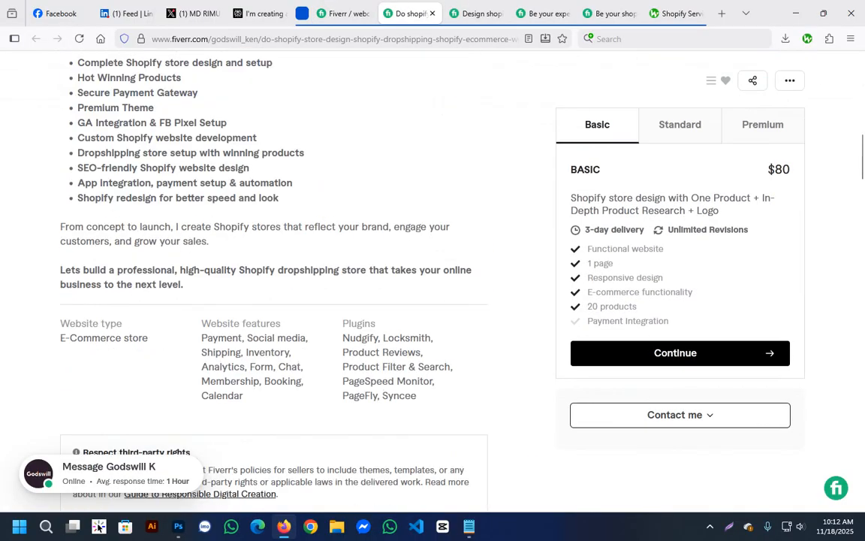
scroll(233, 278, "down", 20)
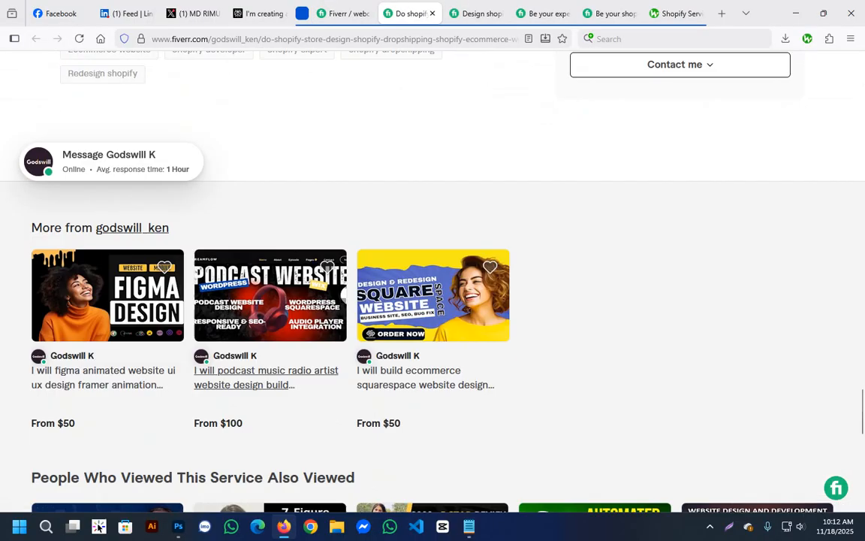
scroll(432, 301, "up", 5)
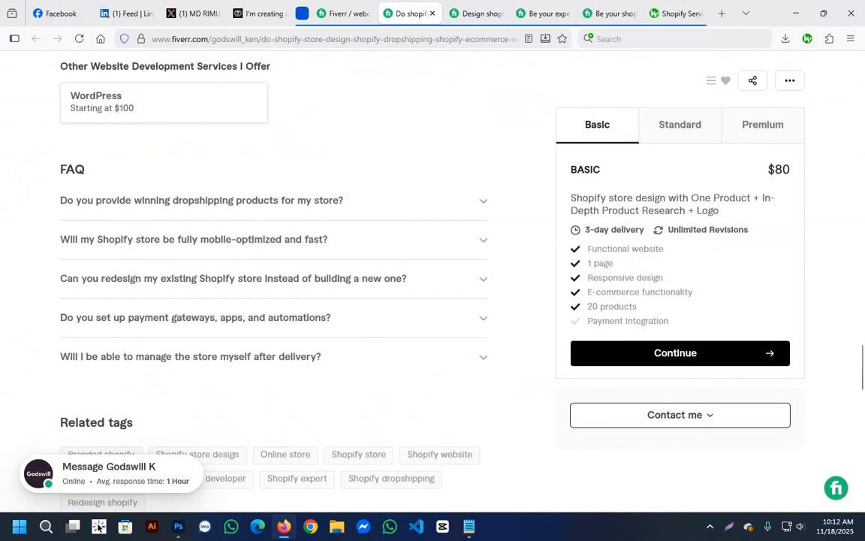
Examine FAQ answers on the competing Shopify bug fix gig and return to the FAQ section of the gig being edited.
key("ctrl+Tab")
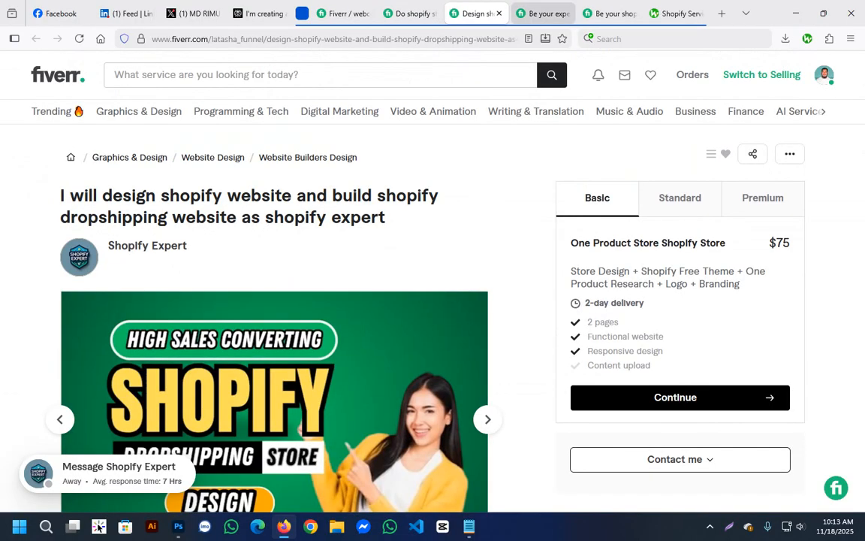
key("ctrl+Tab")
key("ctrl+Tab")
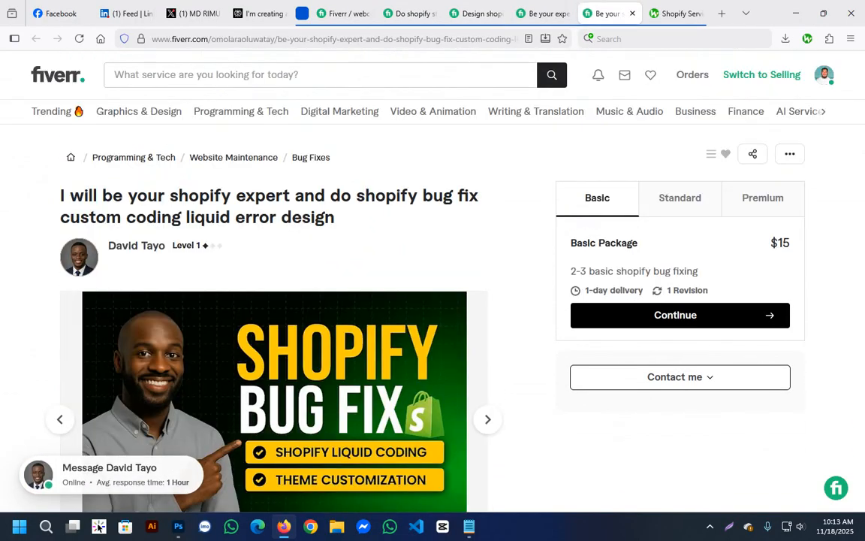
scroll(433, 301, "down", 20)
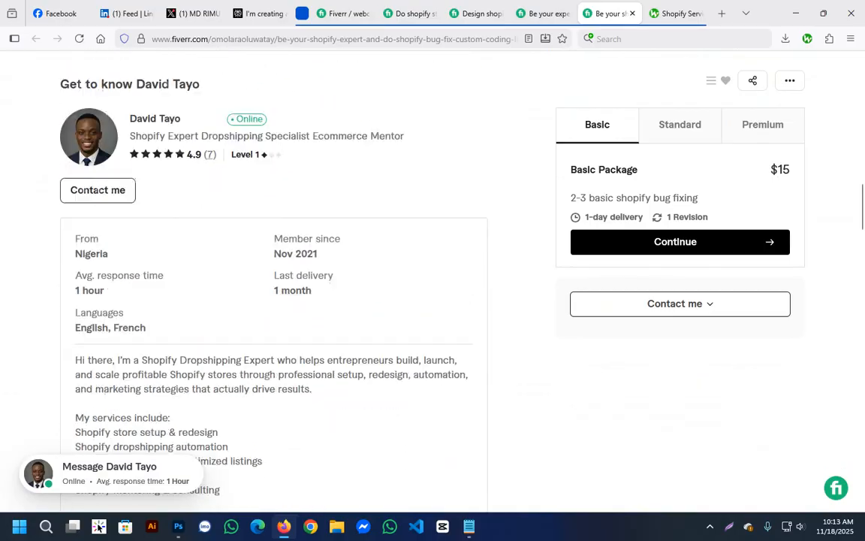
scroll(432, 301, "down", 8)
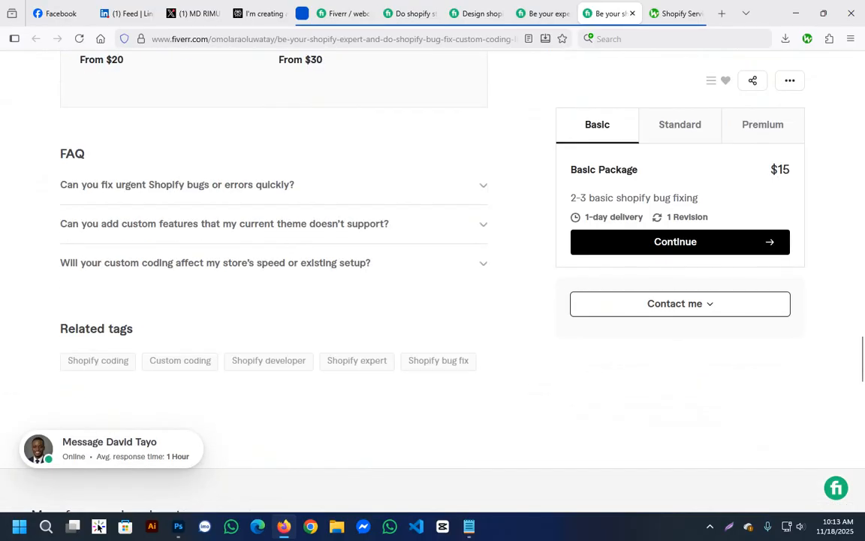
left_click(483, 186)
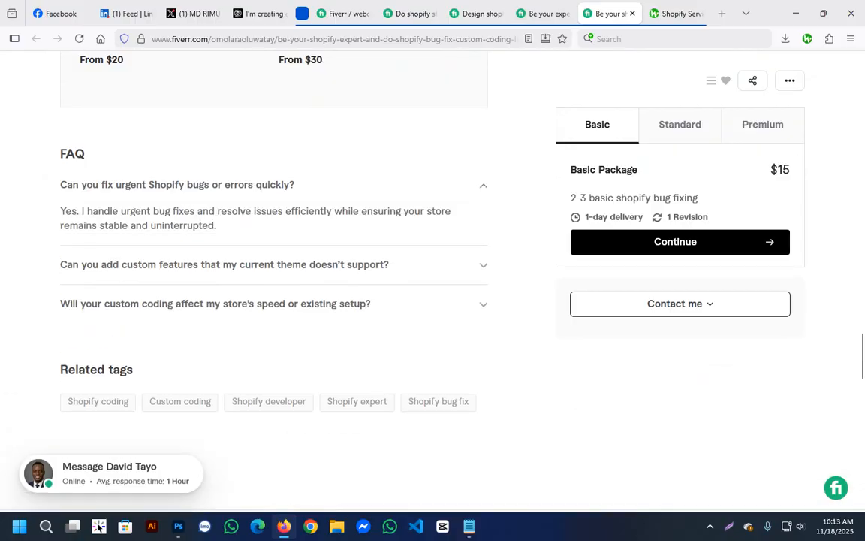
left_click(483, 186)
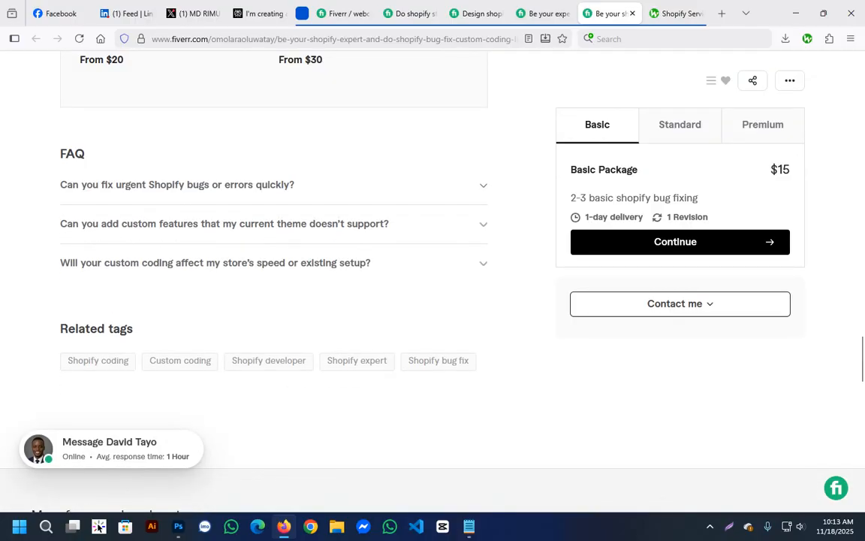
left_click(483, 264)
left_click(483, 264)
left_click(344, 13)
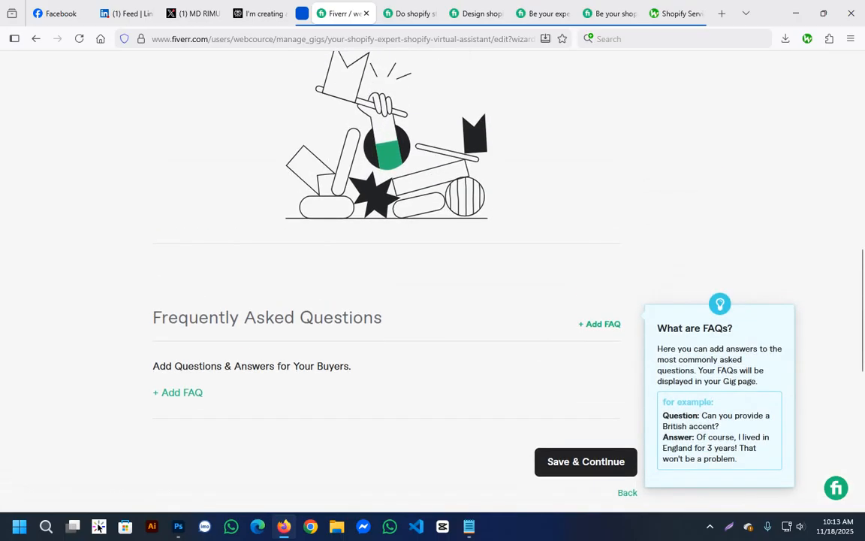
Start a new FAQ entry for the gig with the question "Can you delivery in few hours?".
left_click(599, 325)
scroll(570, 323, "down", 3)
left_click(387, 220)
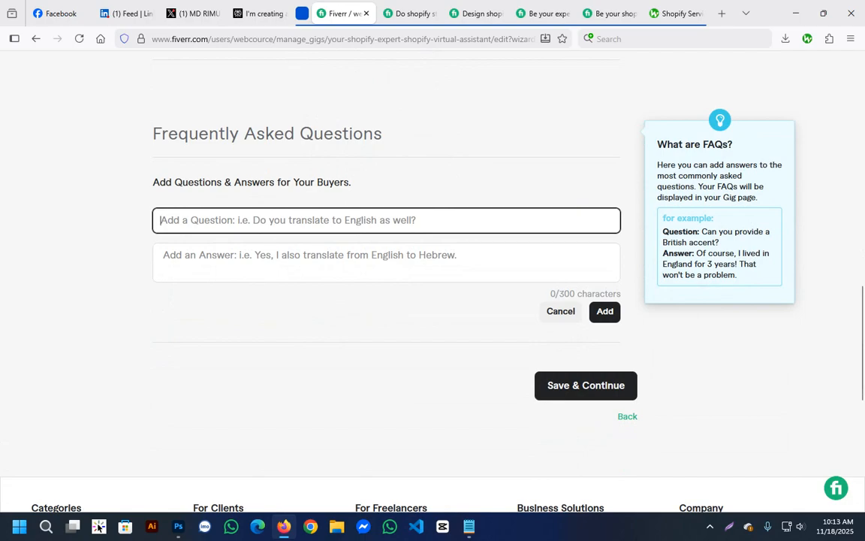
type("Can you ")
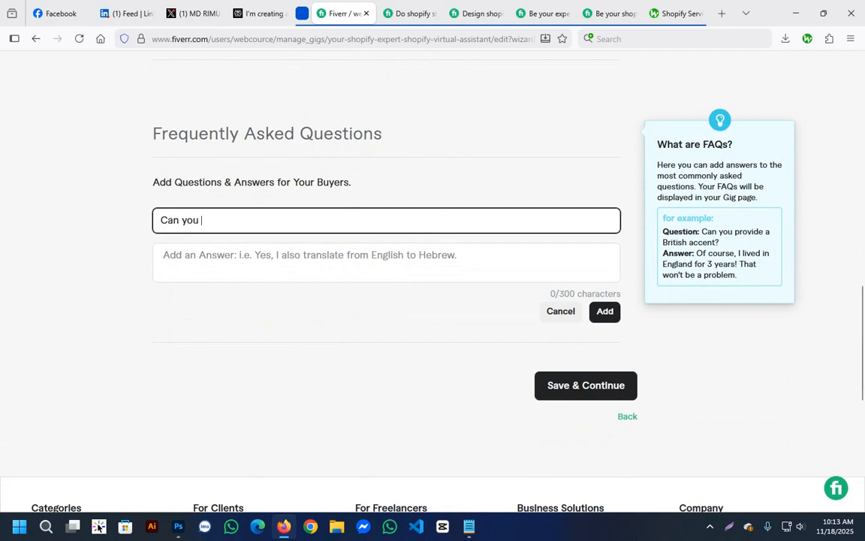
type("delivery")
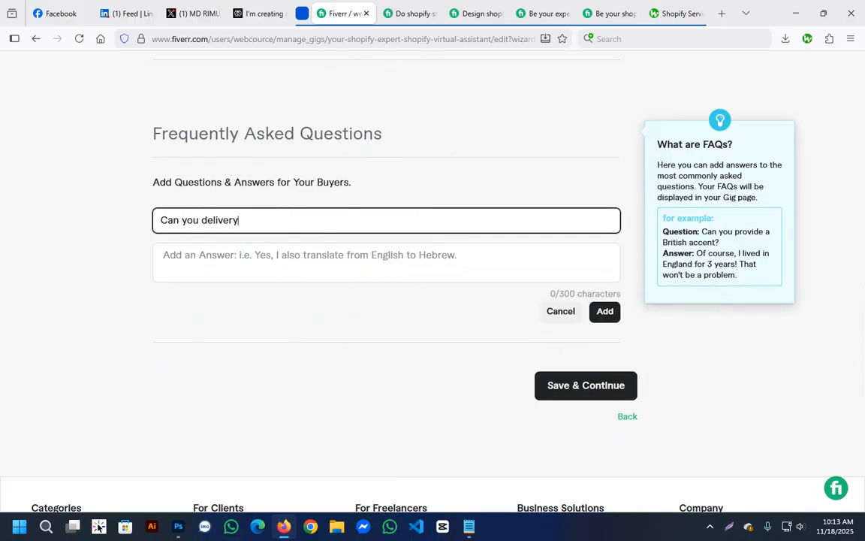
key("BackSpace")
type("y in few hours?")
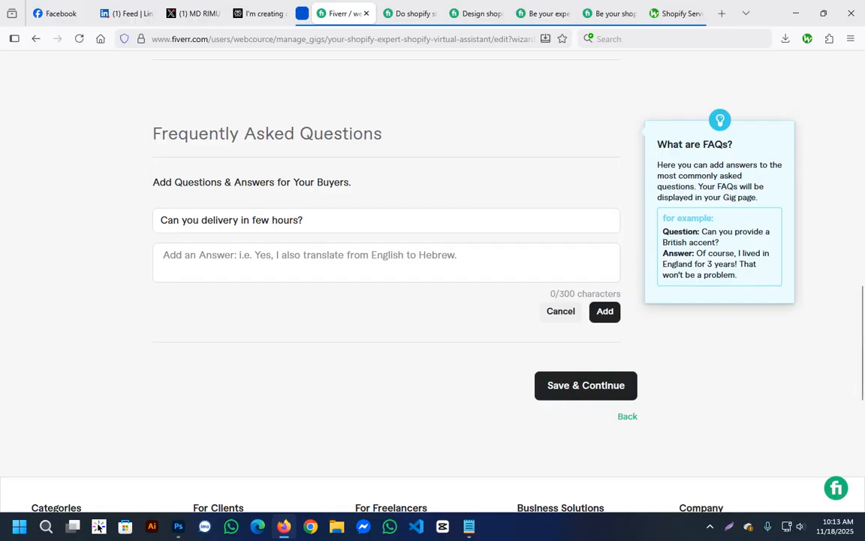
left_click(201, 220)
left_click(308, 220)
Answer the delivery question with "Yes, I can do quick as you need", add the FAQ, and open another blank entry.
left_click(308, 260)
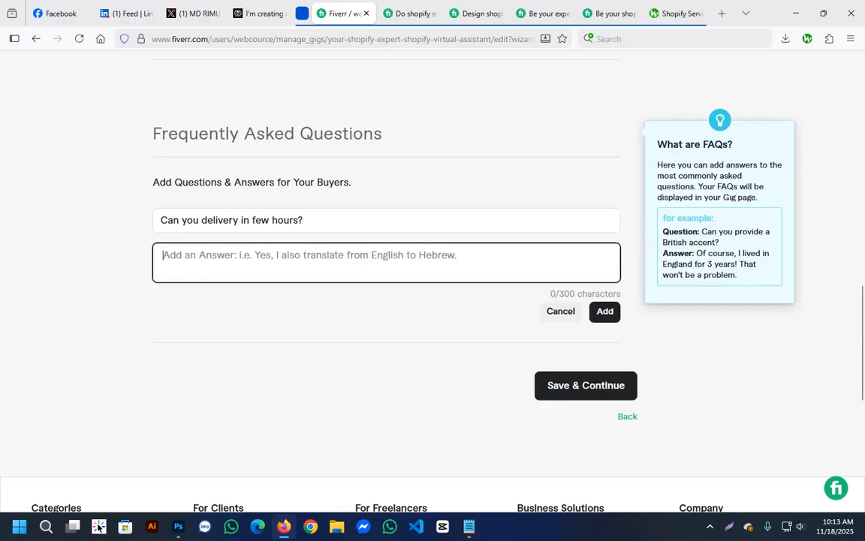
type("Yes")
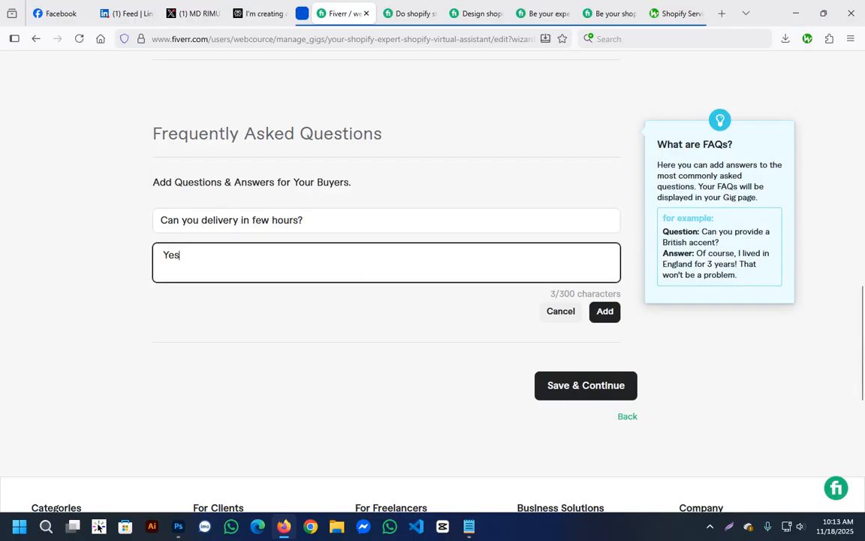
type(", I can do")
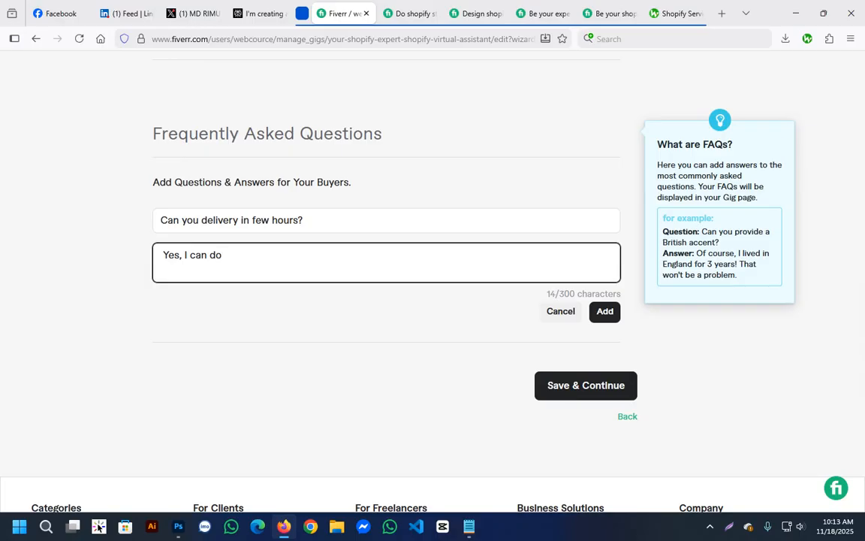
type(" you")
key("BackSpace")
key("BackSpace")
key("BackSpace")
key("BackSpace")
type("quick as you need")
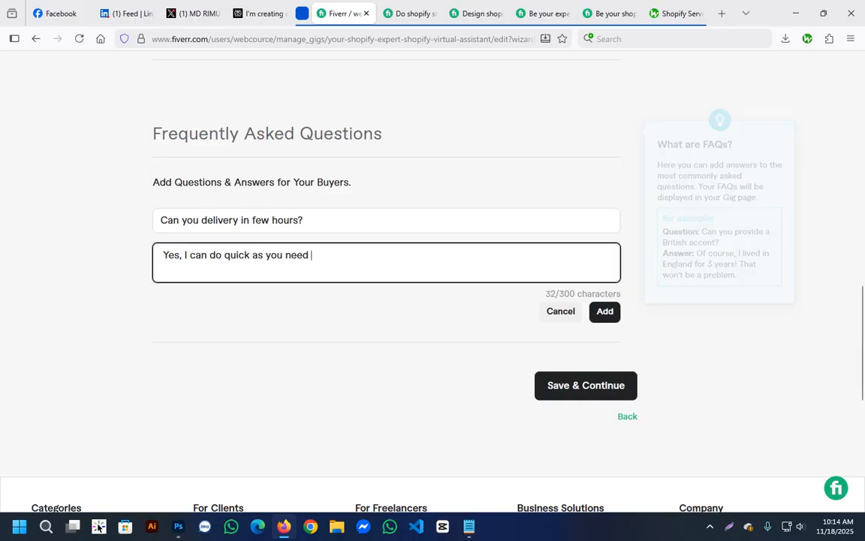
left_click(605, 312)
left_click(599, 139)
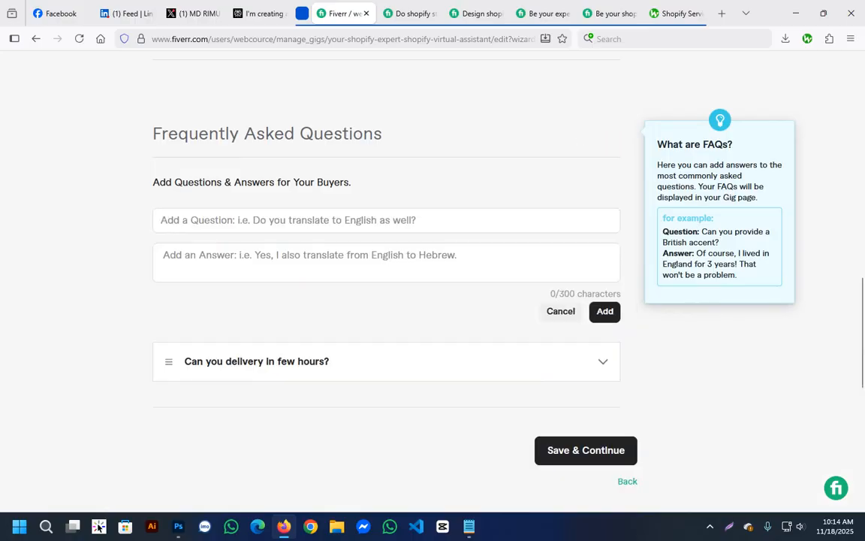
Check the FAQ questions on the competing Shopify bug fix gig and return to the gig being edited.
left_click(541, 12)
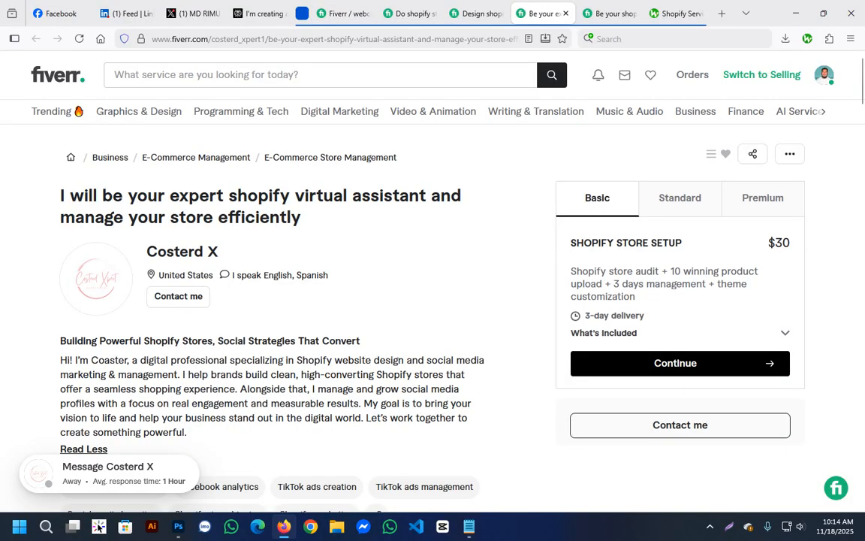
left_click(608, 13)
scroll(433, 281, "down", 3)
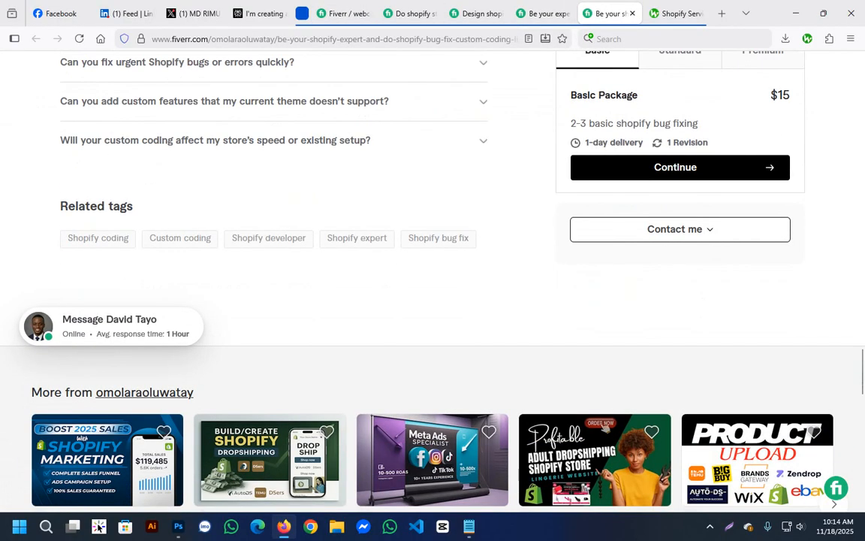
scroll(433, 281, "up", 3)
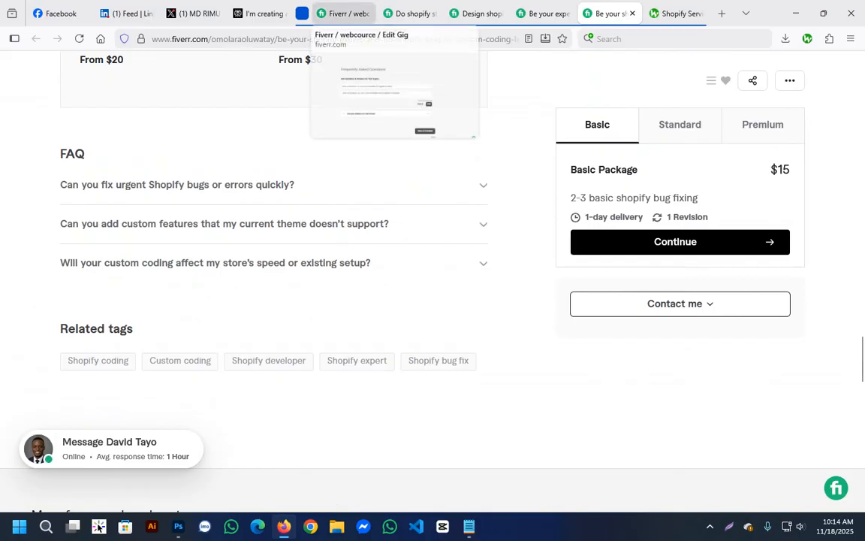
left_click(341, 12)
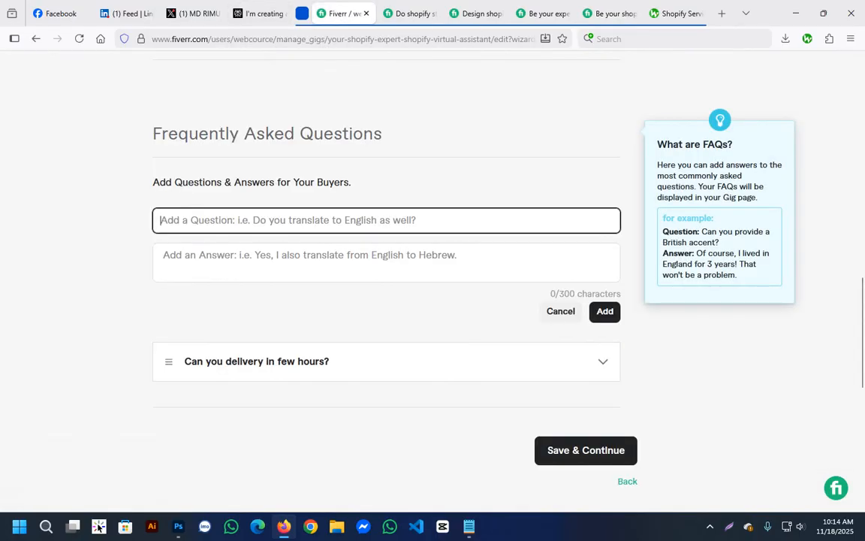
Enter "Do you custom coding on store without any issue?" as the question of the second FAQ entry.
type("Do you")
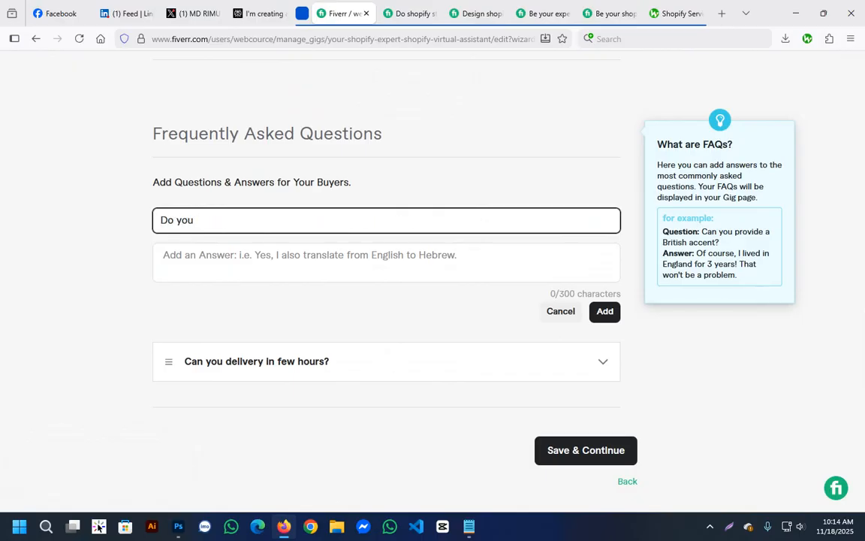
type(" custom coding on stor")
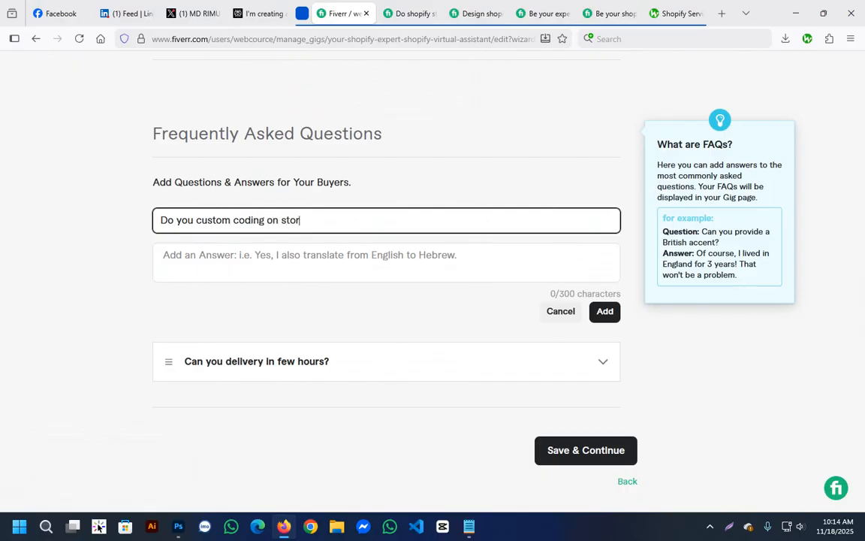
type("e without any issuye")
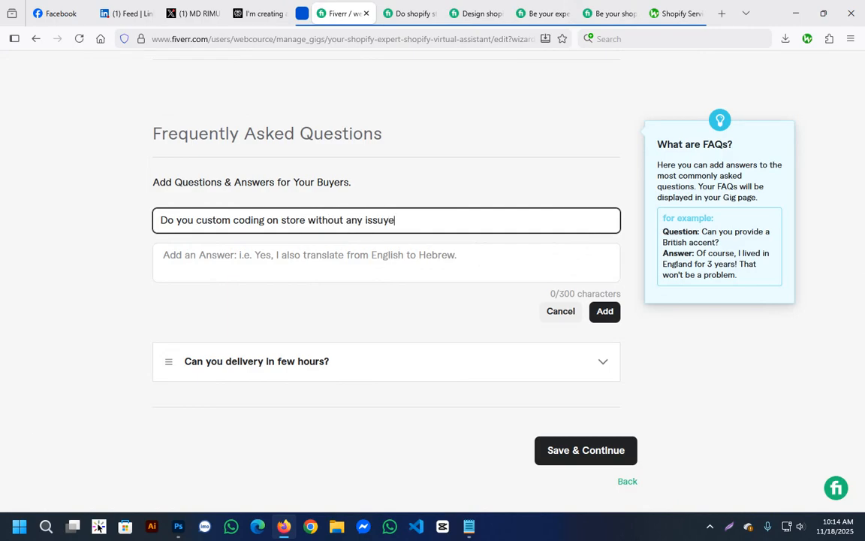
key("BackSpace")
key("BackSpace")
type("e")
key("BackSpace")
type("?")
Write "Yes, I can coding without affecting store" as the answer to the custom coding question.
key("Tab")
type("Yes,")
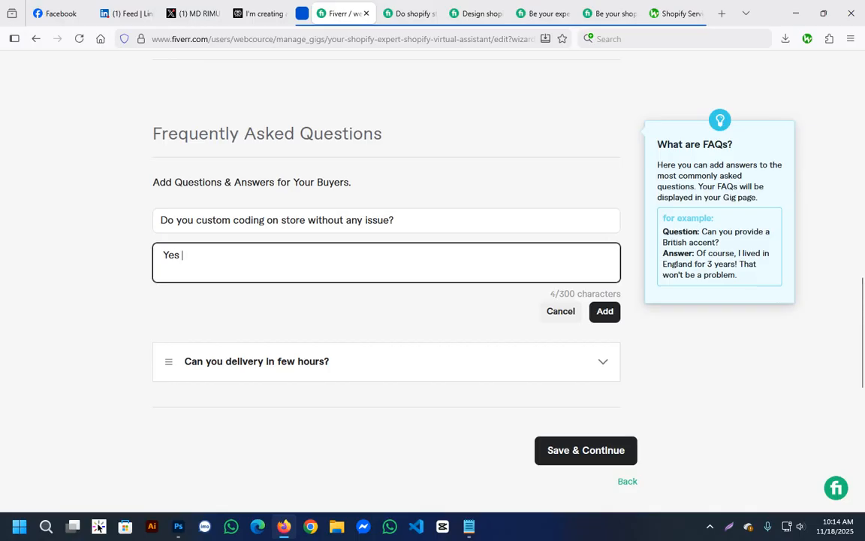
type("  I can ")
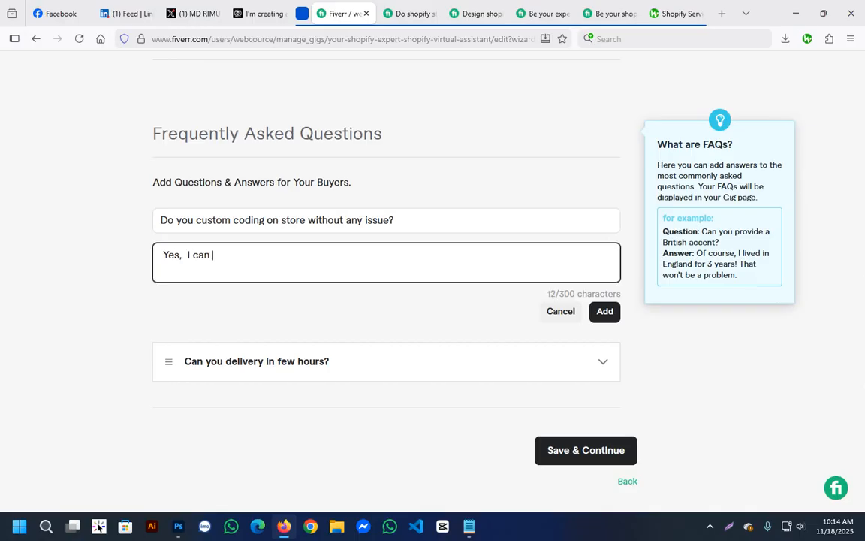
type("coding without a")
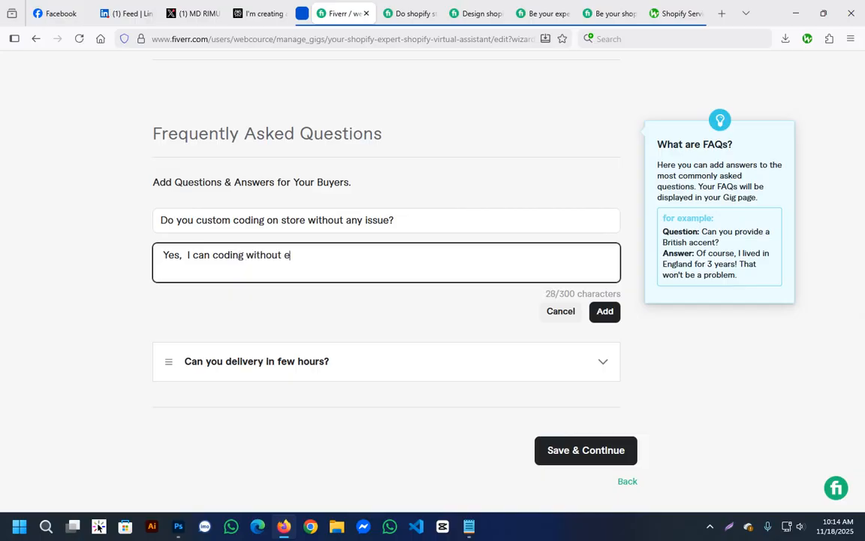
type("ffecting store")
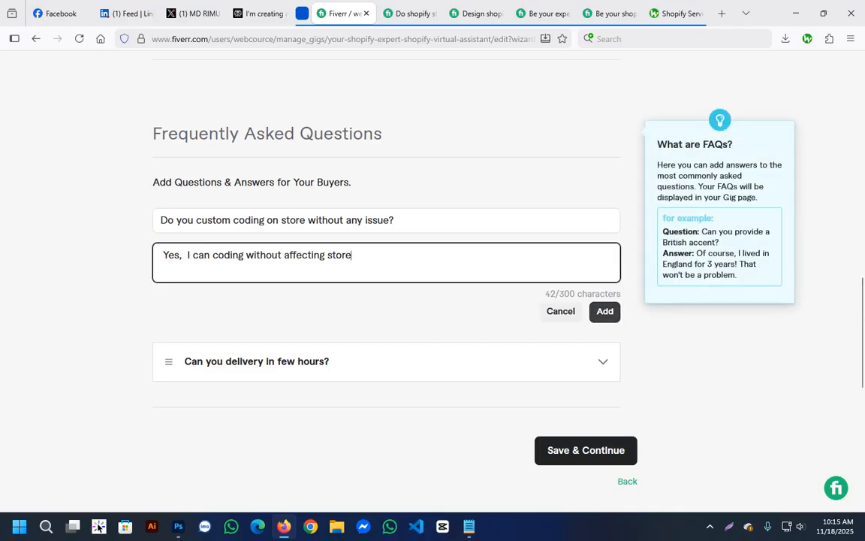
Remove the extra space after "Yes,", end the answer with a period, and add the custom coding FAQ.
left_click(184, 255)
key("BackSpace")
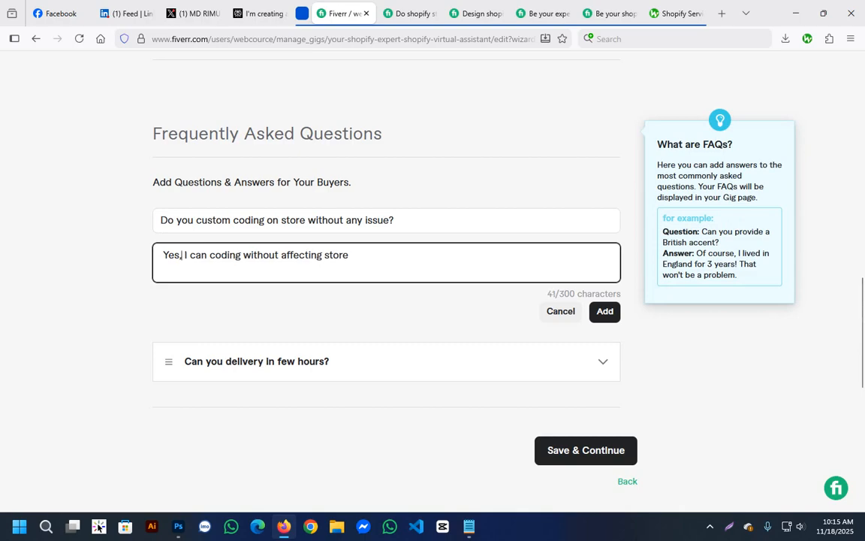
left_click(350, 256)
type(".")
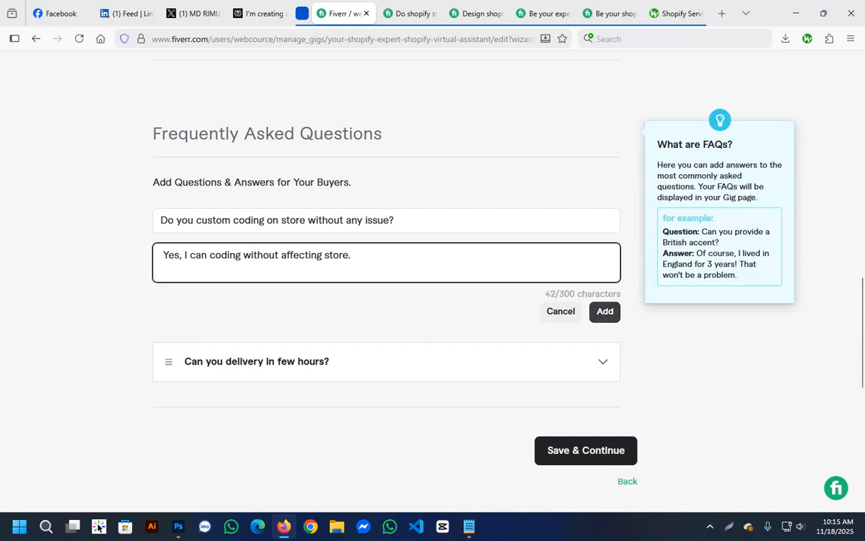
left_click(605, 311)
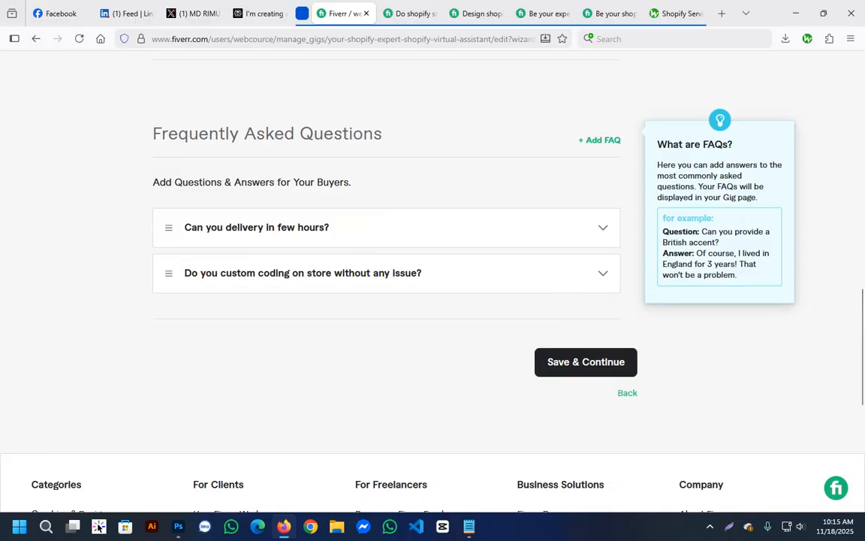
Save the gig's description and FAQs, continue to Requirements, and review Fiverr's standard buyer questions.
left_click(586, 361)
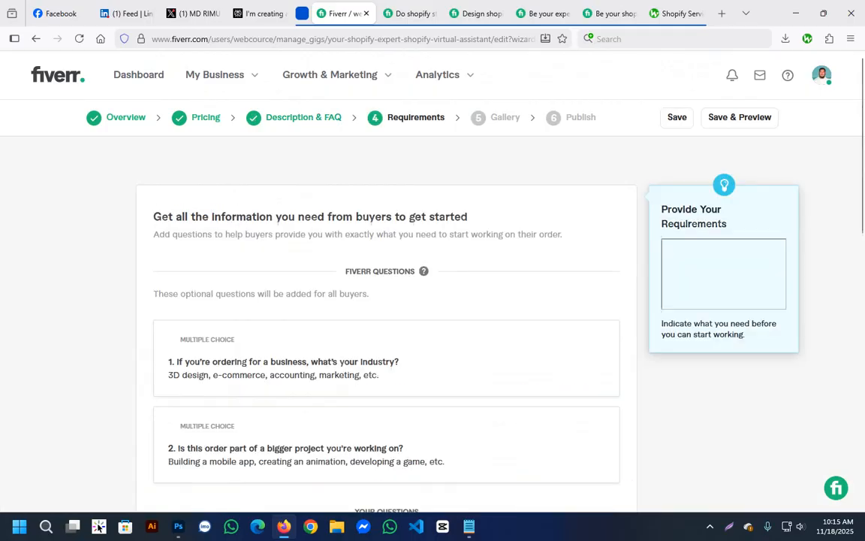
scroll(386, 300, "down", 1)
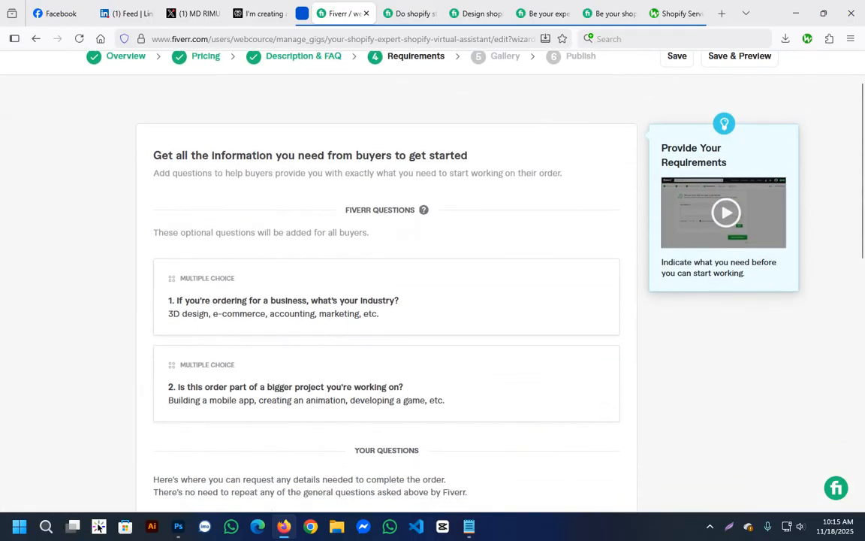
scroll(386, 301, "down", 2)
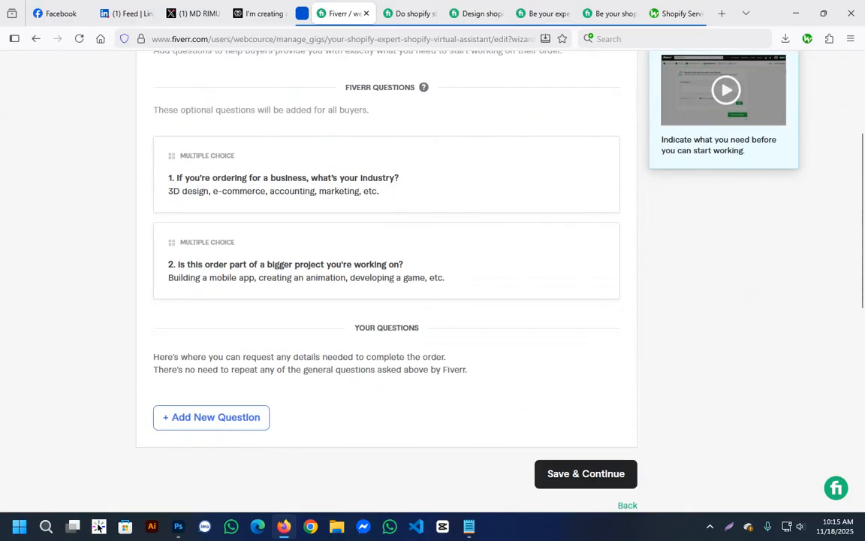
left_click_drag(187, 191, 378, 190)
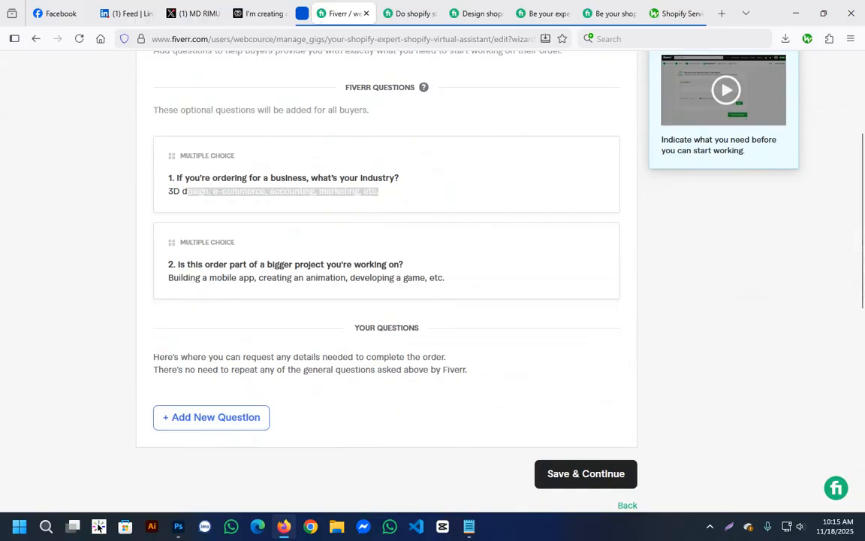
scroll(386, 301, "down", 1)
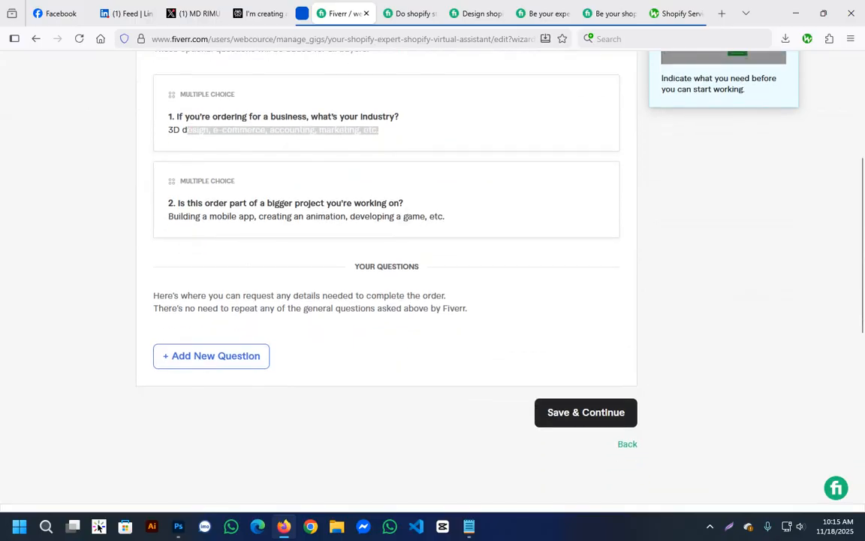
Start a new required buyer question reading "I need store admin login access".
left_click(211, 355)
scroll(386, 301, "down", 2)
left_click(386, 273)
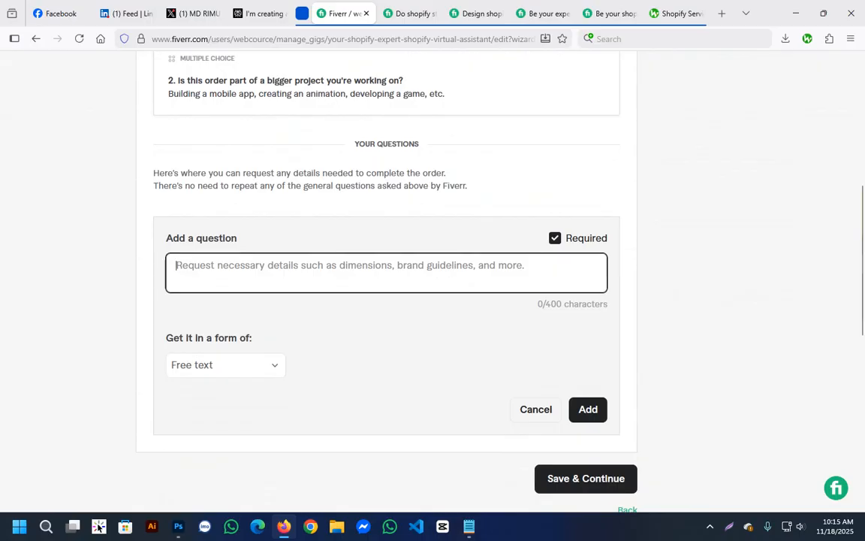
type("I need store a")
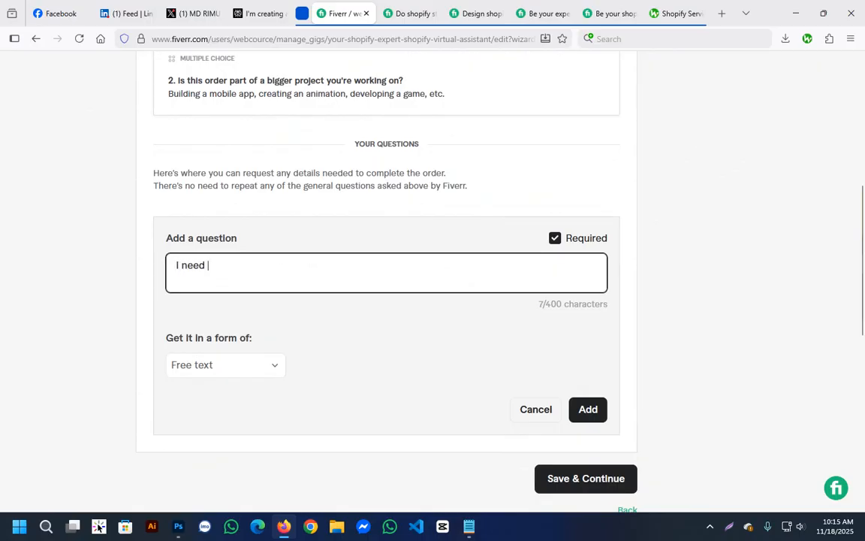
type("ccess")
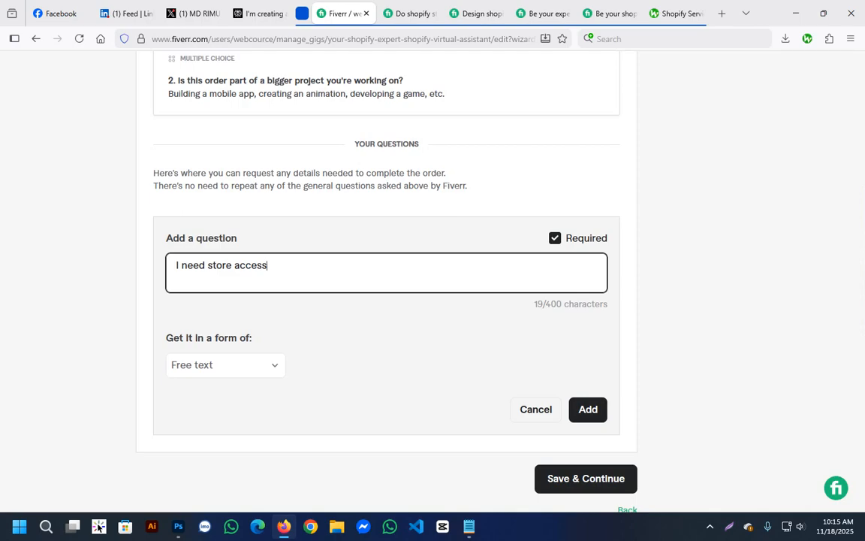
type(" admin ")
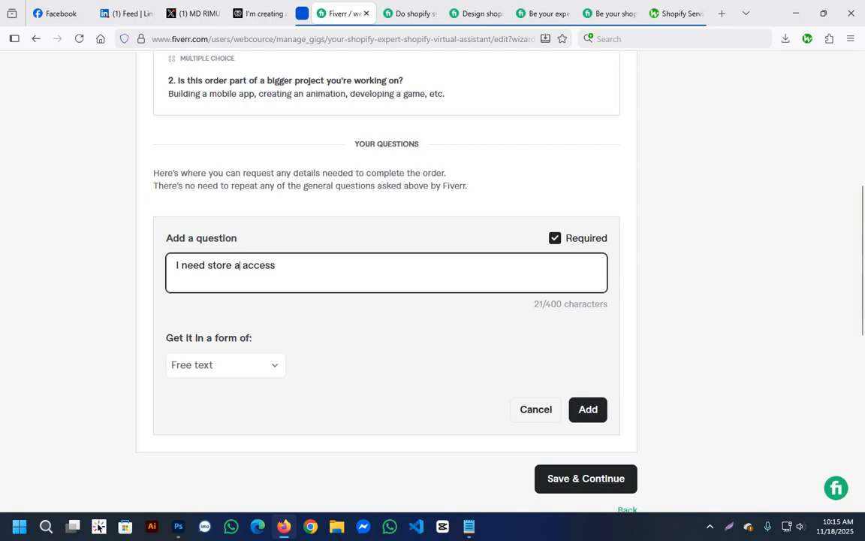
type("login")
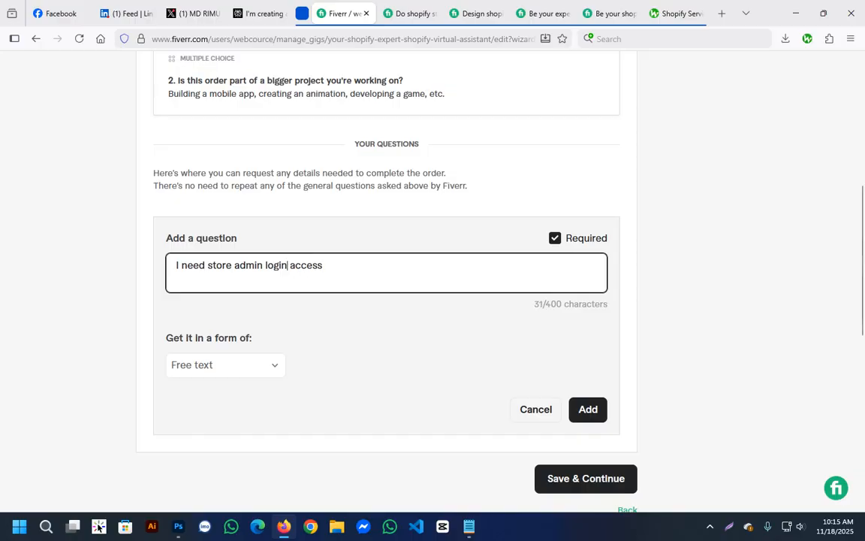
Keep Free text as the answer format for the store access question and add it to the requirements.
left_click(225, 365)
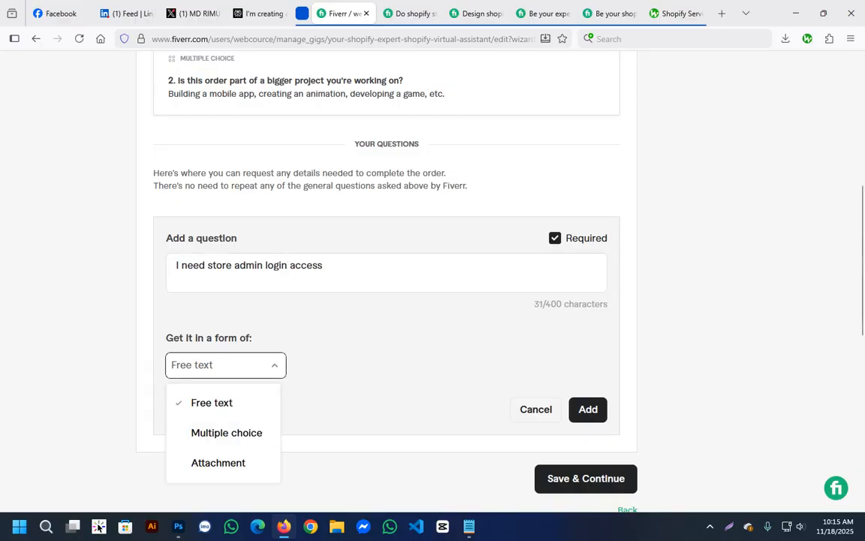
left_click(212, 404)
left_click(589, 409)
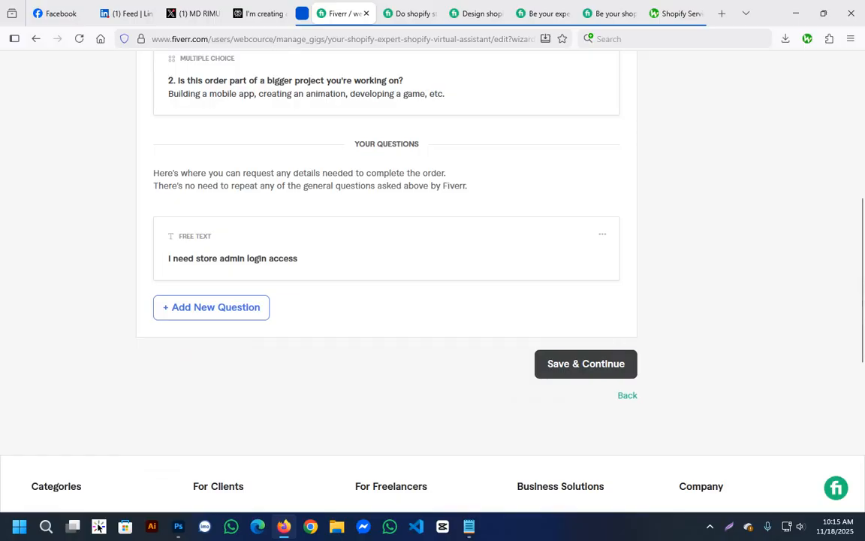
Save the buyer requirements, continue to the gig gallery, and check the recommended image size in the guidelines.
left_click(586, 365)
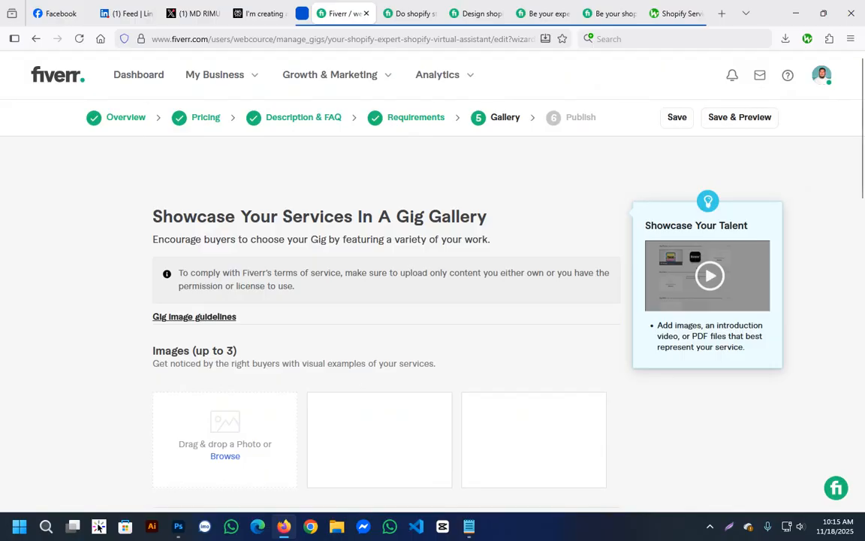
scroll(432, 301, "down", 1)
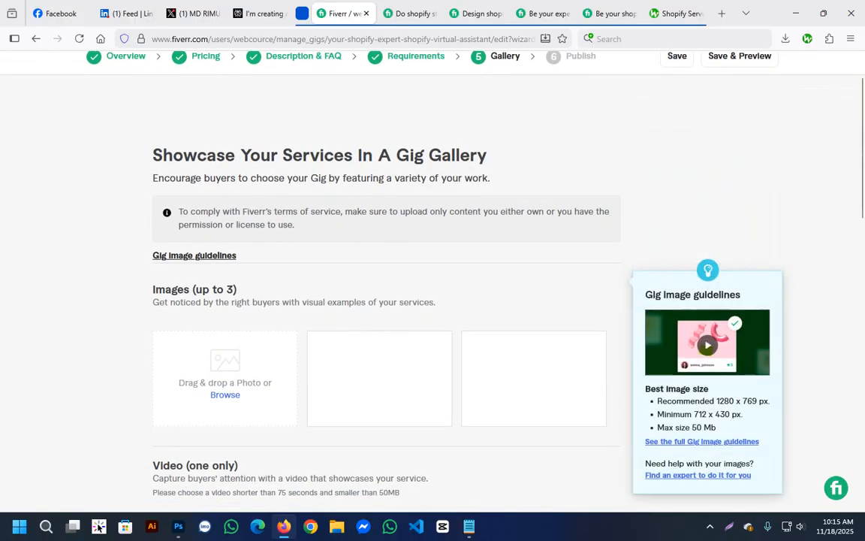
scroll(432, 300, "down", 2)
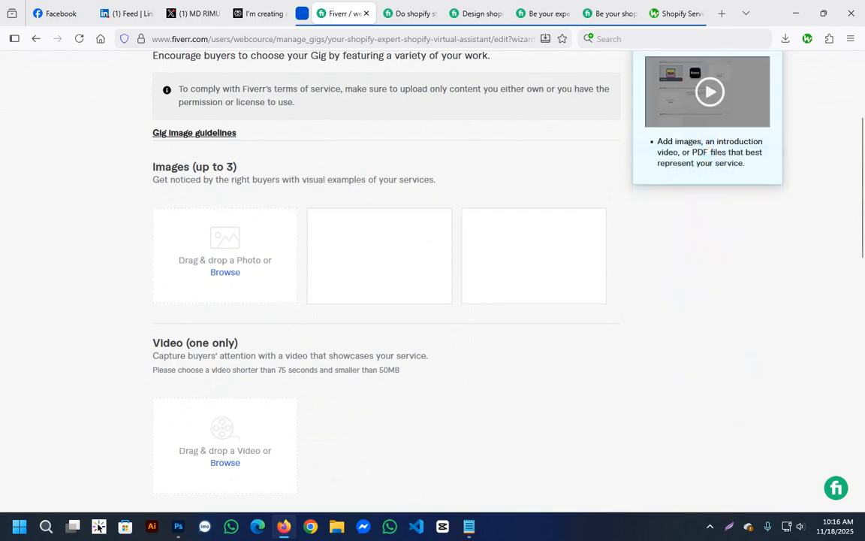
Switch to Photoshop and create a new 1280 x 769 pixel document at 72 pixels/inch with an artboard.
left_click(178, 525)
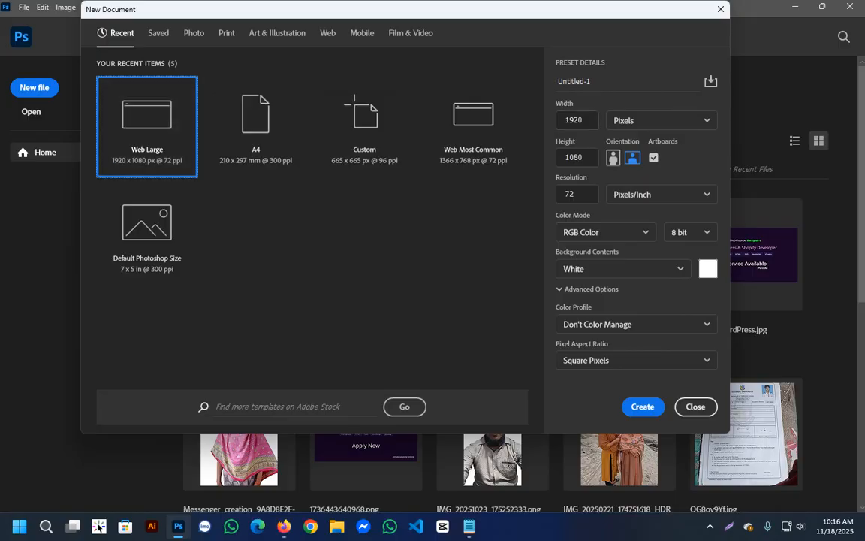
left_click(585, 120)
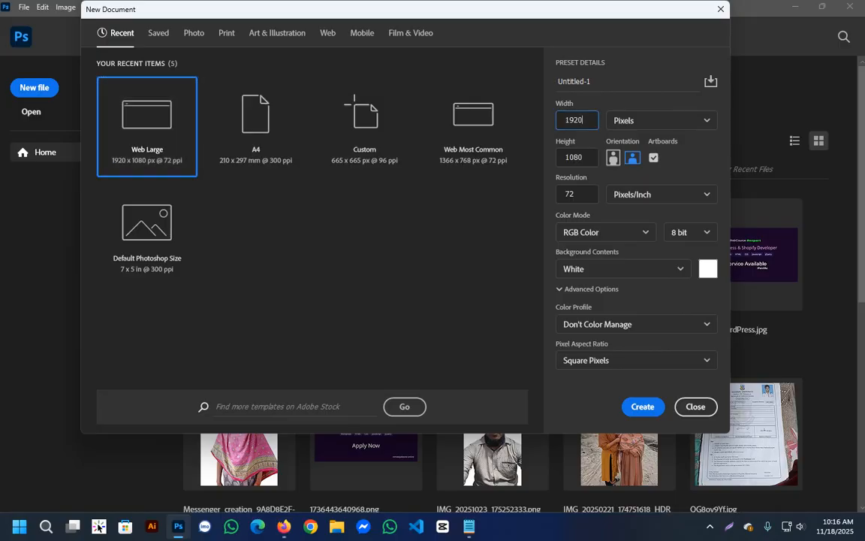
left_click(722, 9)
left_click_drag(585, 120, 562, 121)
type("1280")
key("Tab")
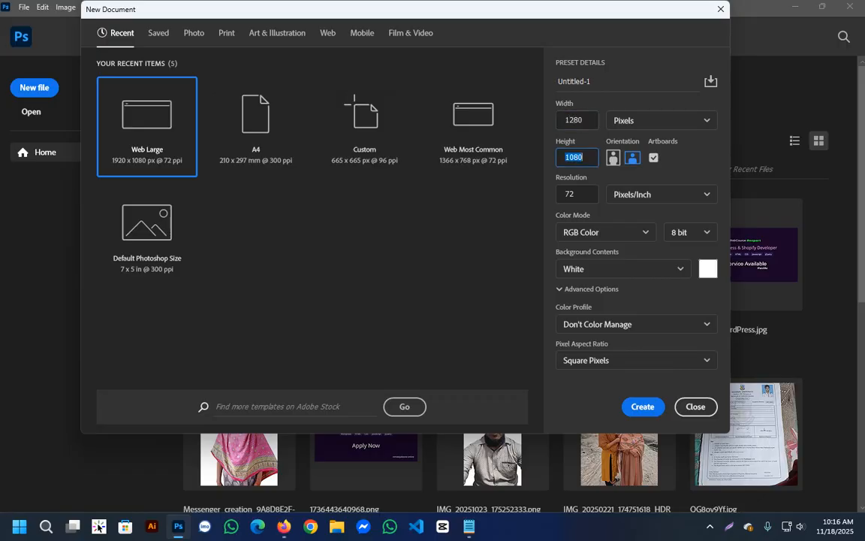
type("769")
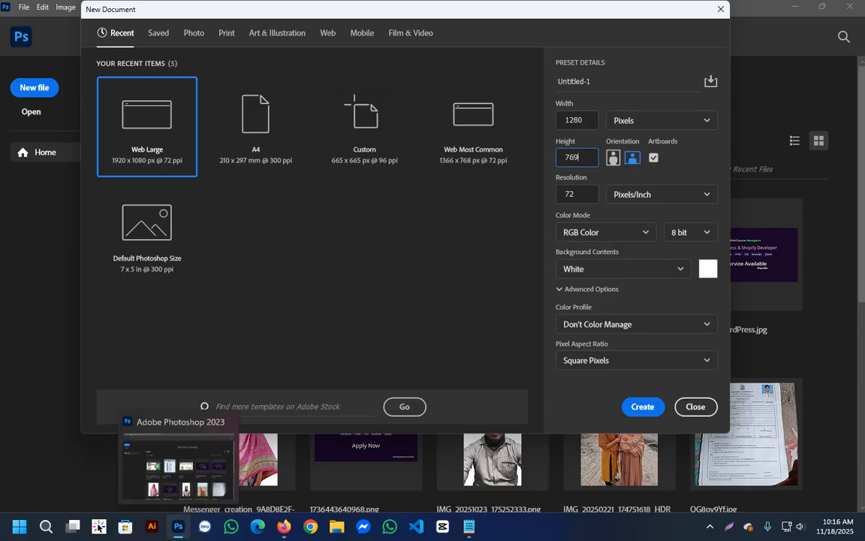
left_click(284, 526)
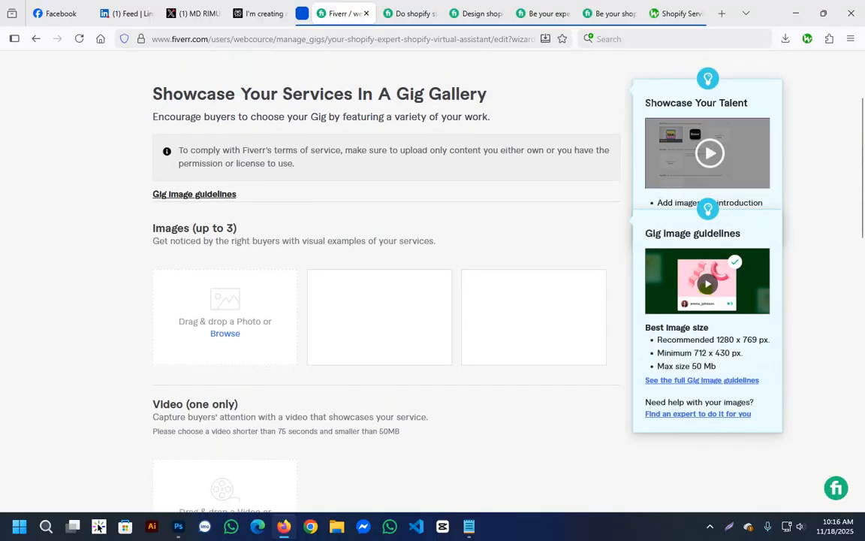
key("alt+Tab")
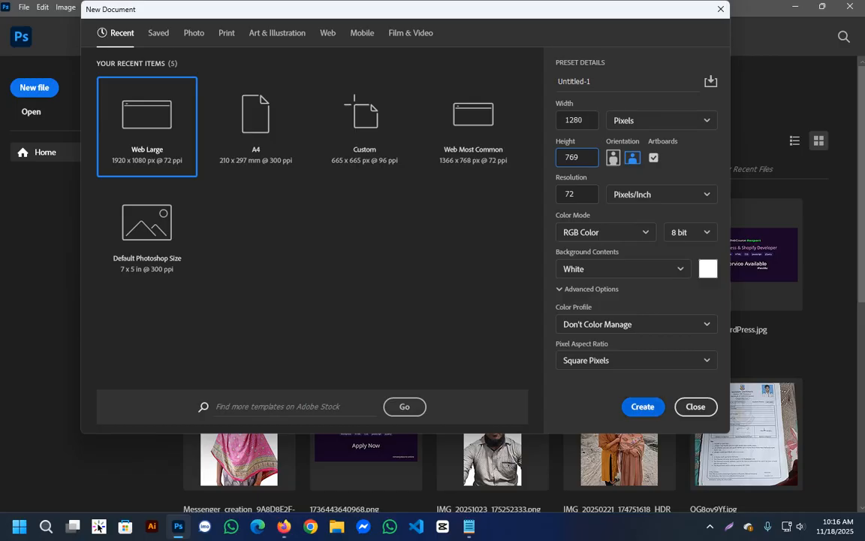
key("Return")
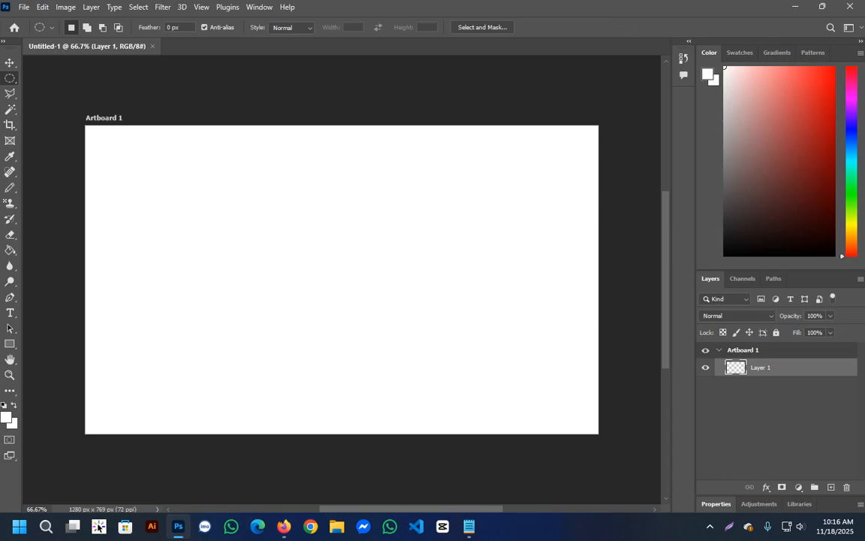
In the browser, open the recommended Shopify store design gig from the competitor's page and examine its cover image.
key("alt+Tab")
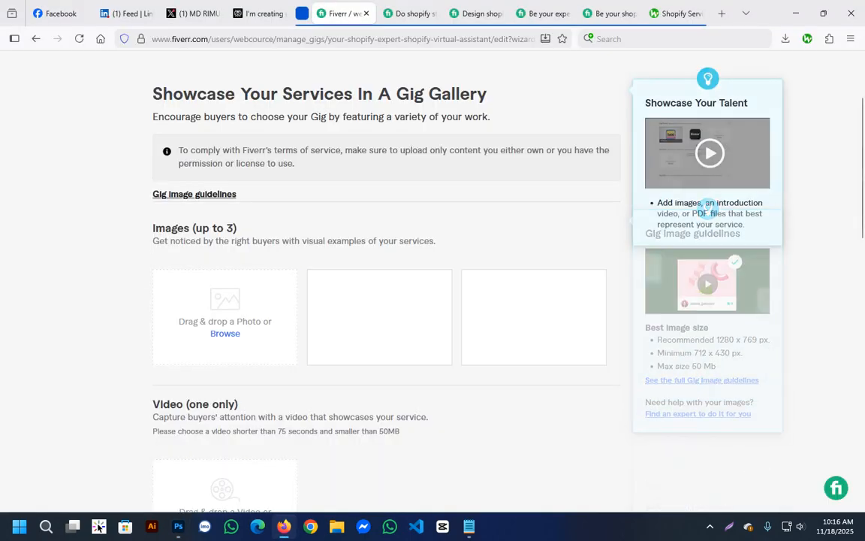
key("ctrl+Tab")
scroll(376, 233, "up", 10)
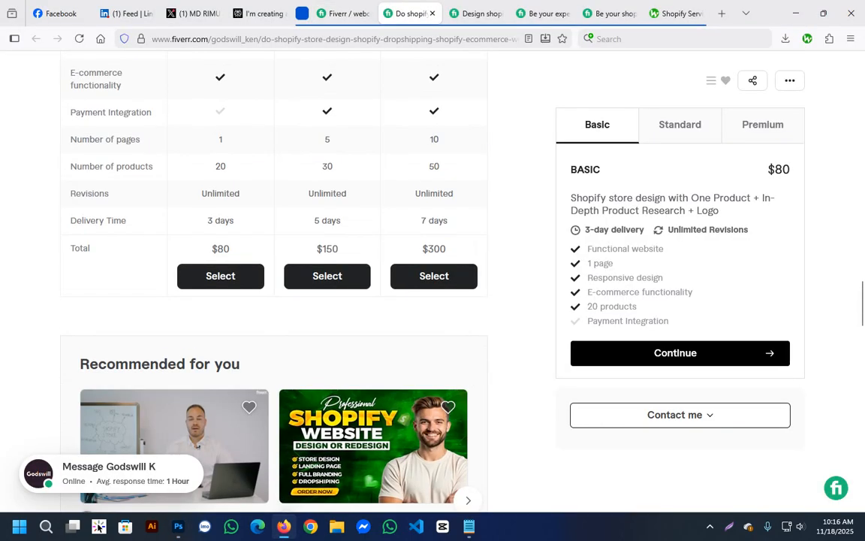
scroll(274, 285, "down", 3)
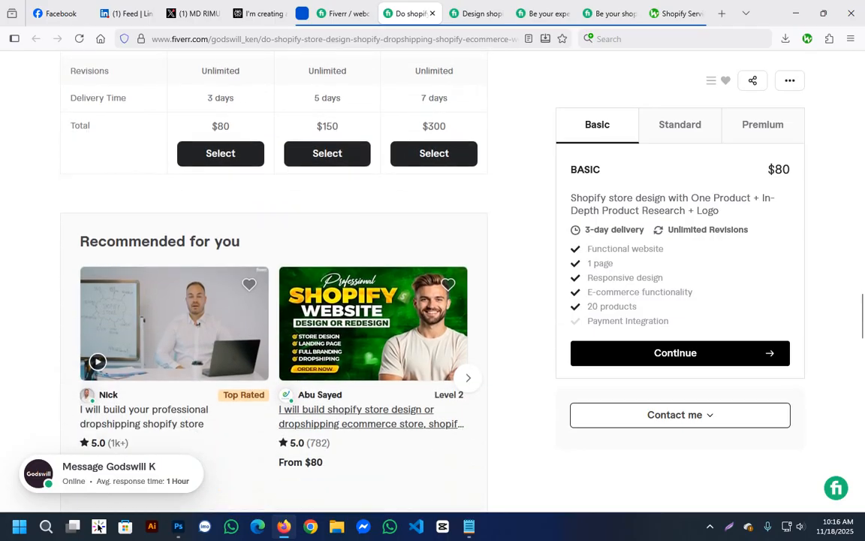
left_click(371, 409)
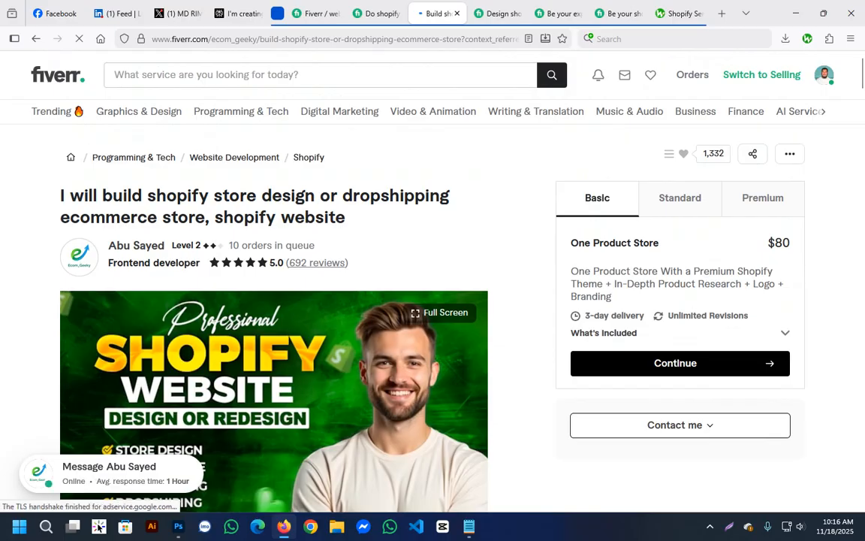
scroll(389, 256, "down", 3)
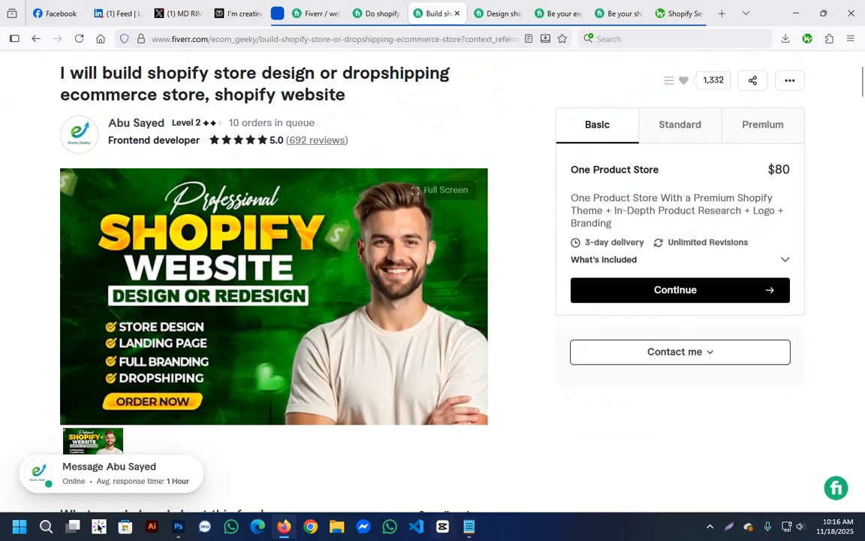
Copy the five-line Shopify keyword list from keywords.txt in Notepad.
key("alt+Tab")
key("shift+F10")
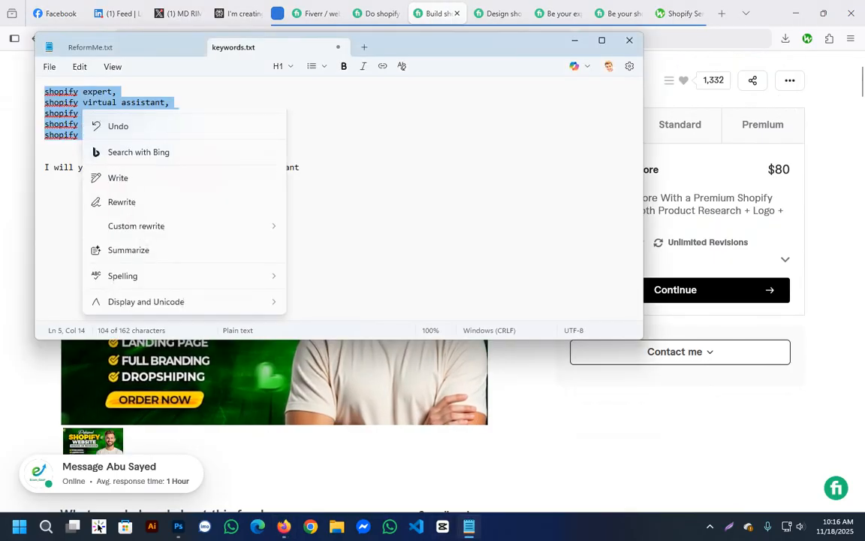
left_click(143, 128)
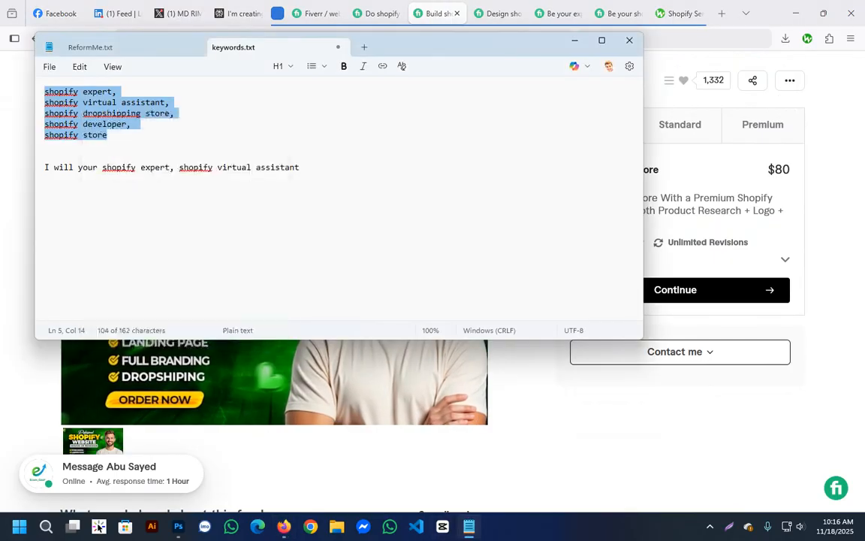
key("alt+Tab")
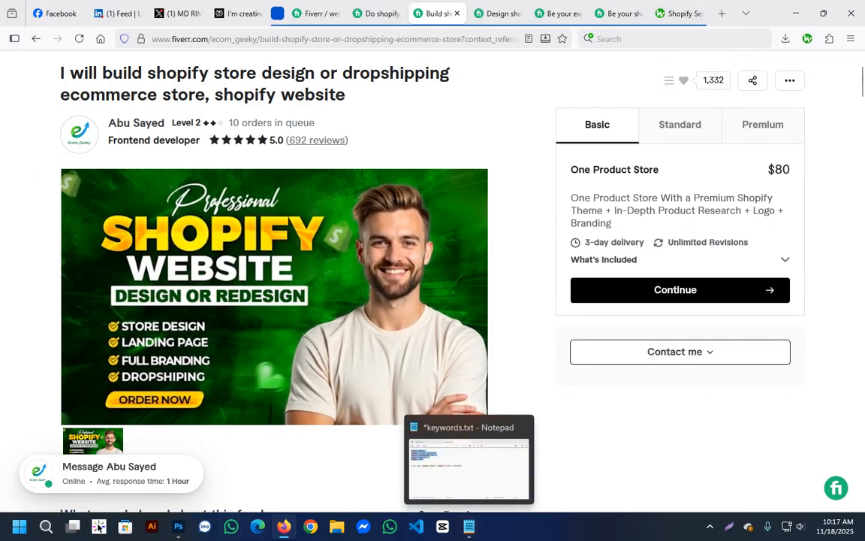
Back in Photoshop, set the foreground color to green 07b83d and fill the artboard with the Paint Bucket.
left_click(178, 526)
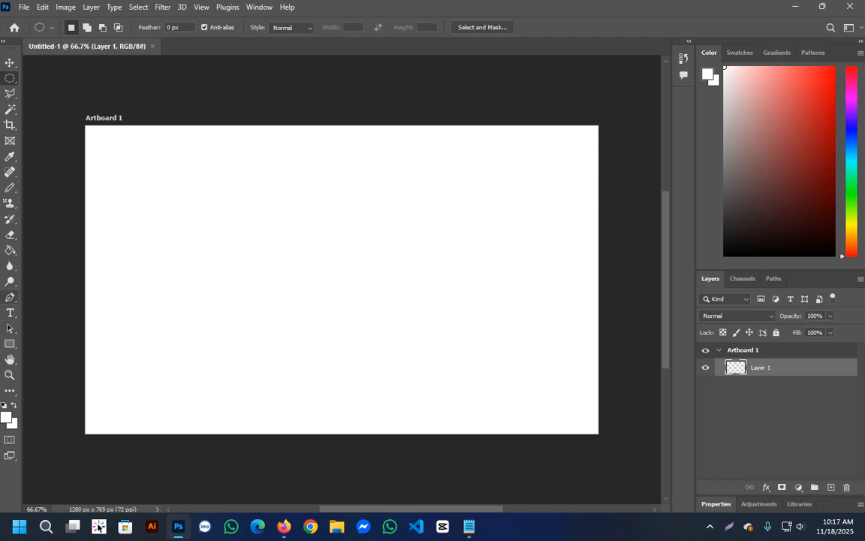
left_click(10, 250)
left_click(6, 417)
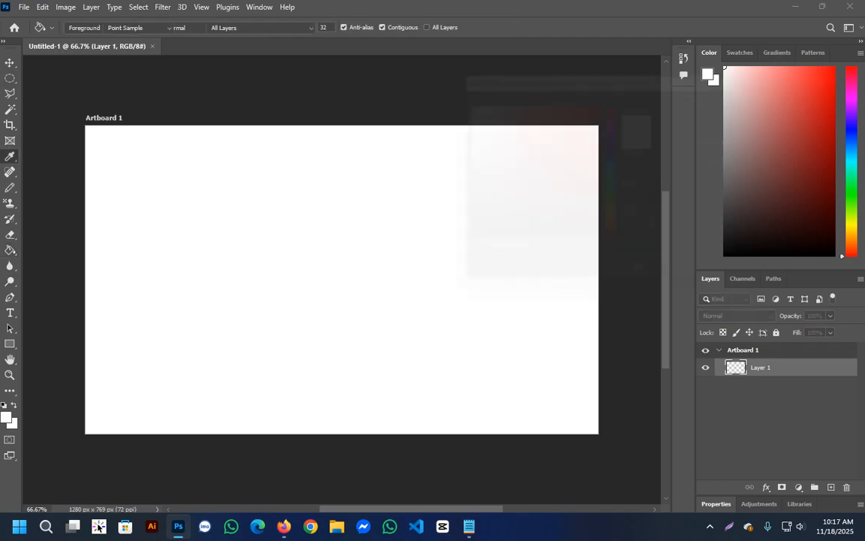
left_click(591, 146)
left_click(619, 192)
mouse_move(618, 192)
left_mouse_down()
mouse_move(619, 122)
mouse_move(619, 190)
left_mouse_up()
left_click(602, 123)
left_click(601, 119)
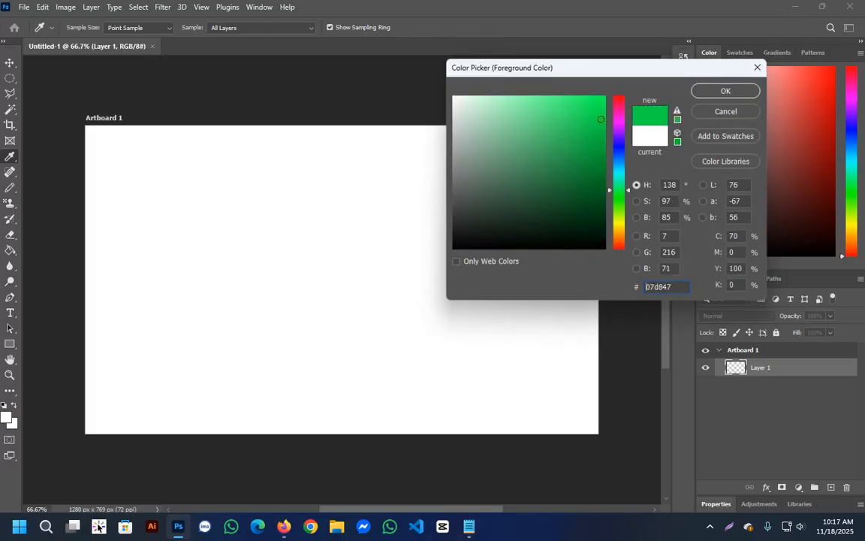
left_click_drag(601, 118, 600, 138)
left_click(725, 91)
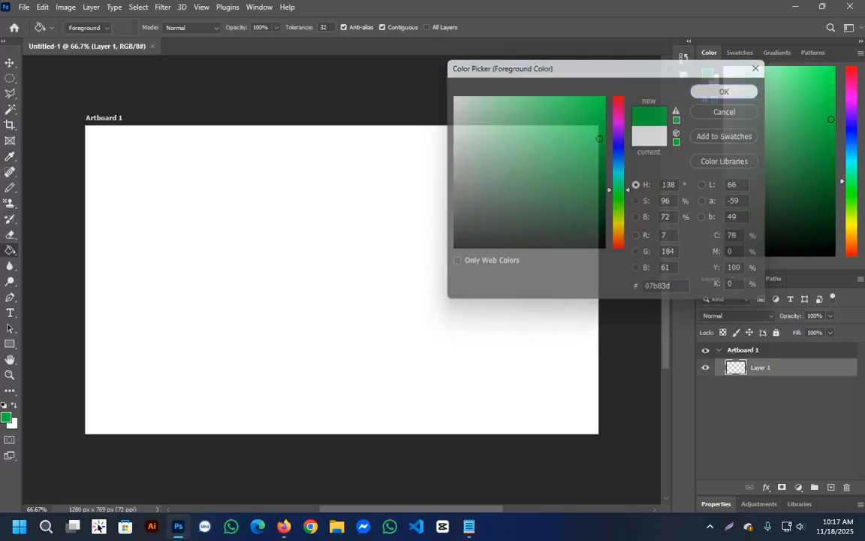
left_click(466, 248)
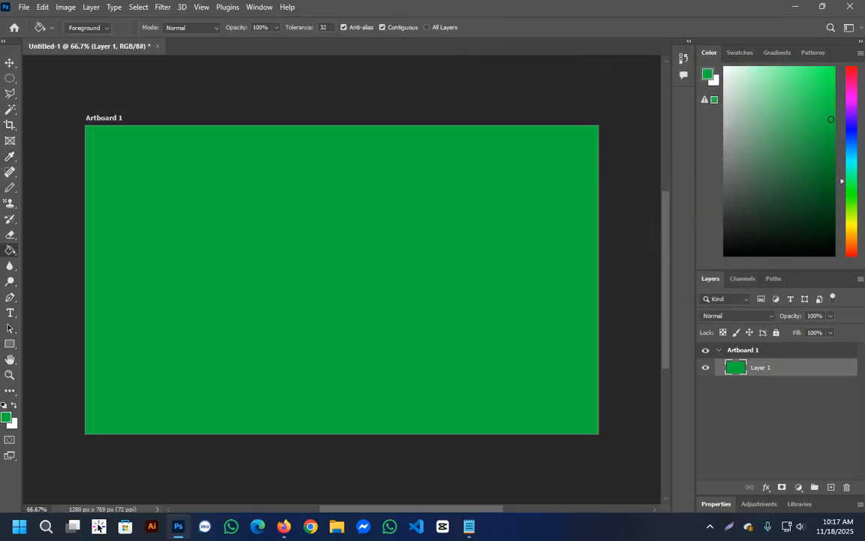
Add a text layer on the green background with the copied Shopify keywords and color the text white (ffffff).
left_click(9, 313)
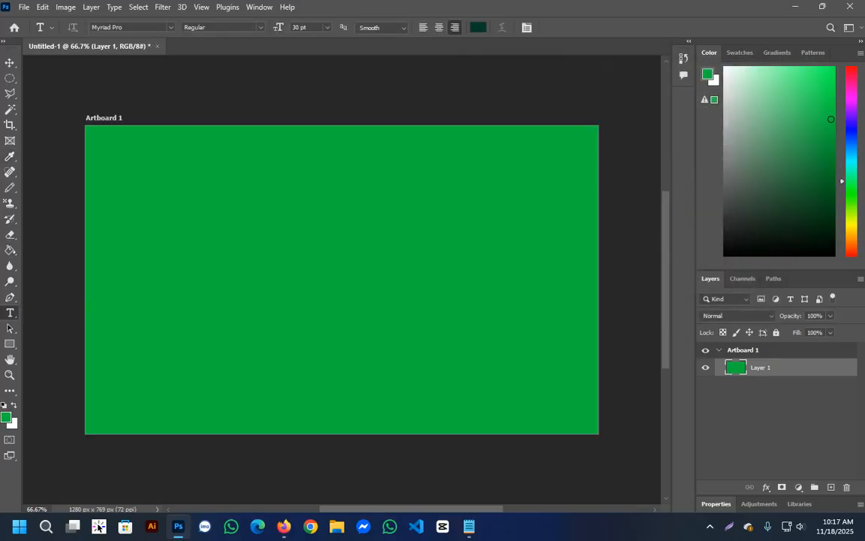
left_click(125, 277)
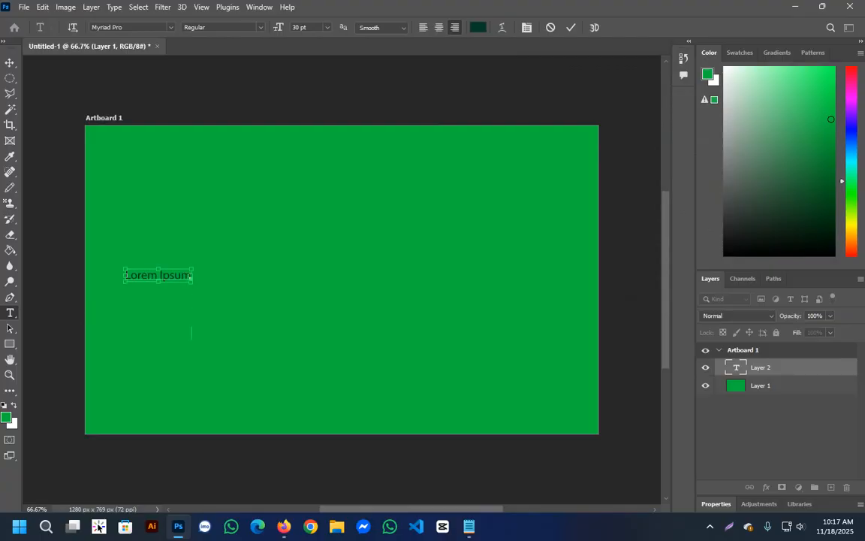
key("ctrl+v")
key("ctrl+a")
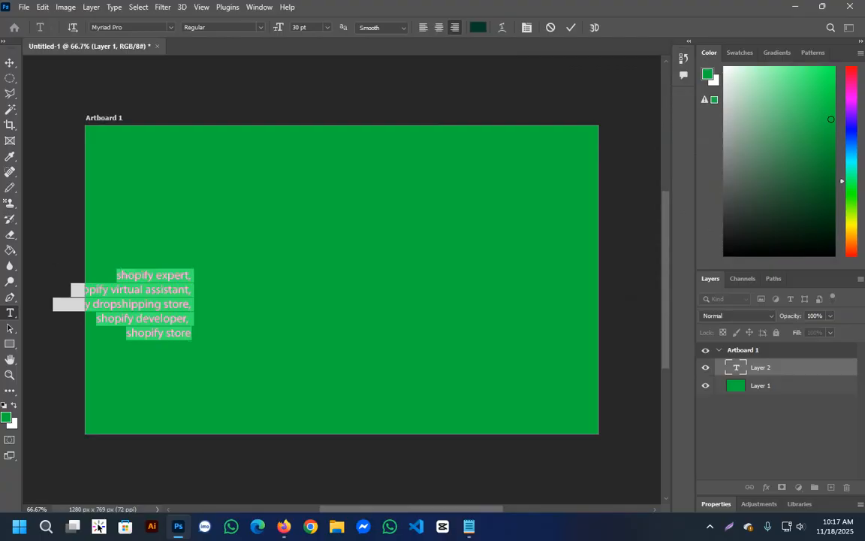
left_click(479, 28)
left_click_drag(514, 143, 453, 96)
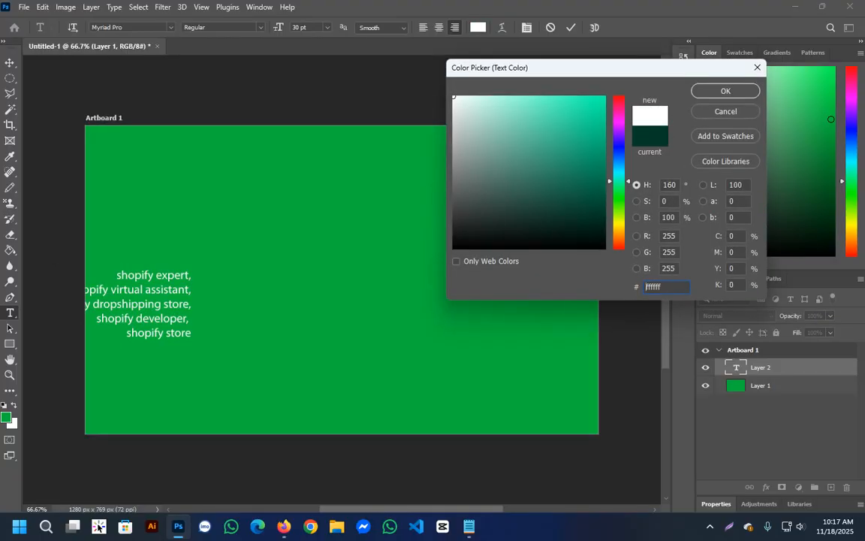
left_click(725, 91)
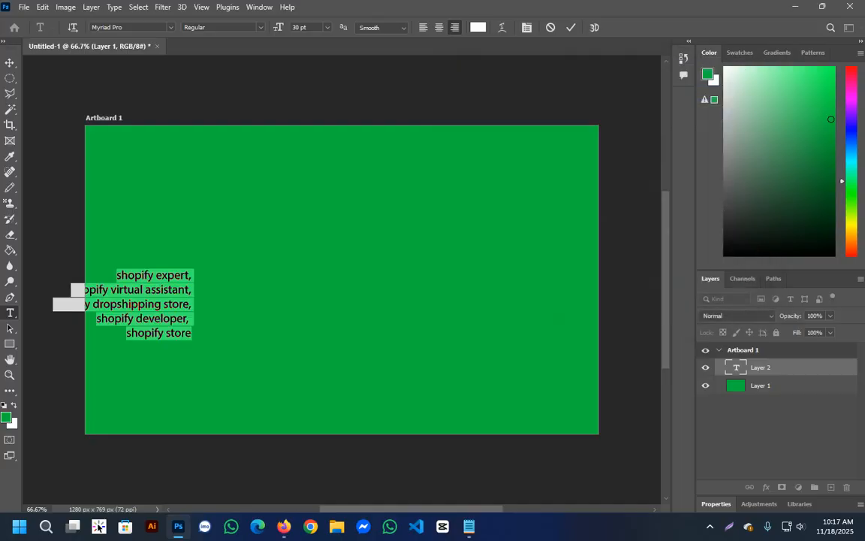
Try the Bold Condensed style of Myriad Pro on the keyword text.
left_click(98, 526)
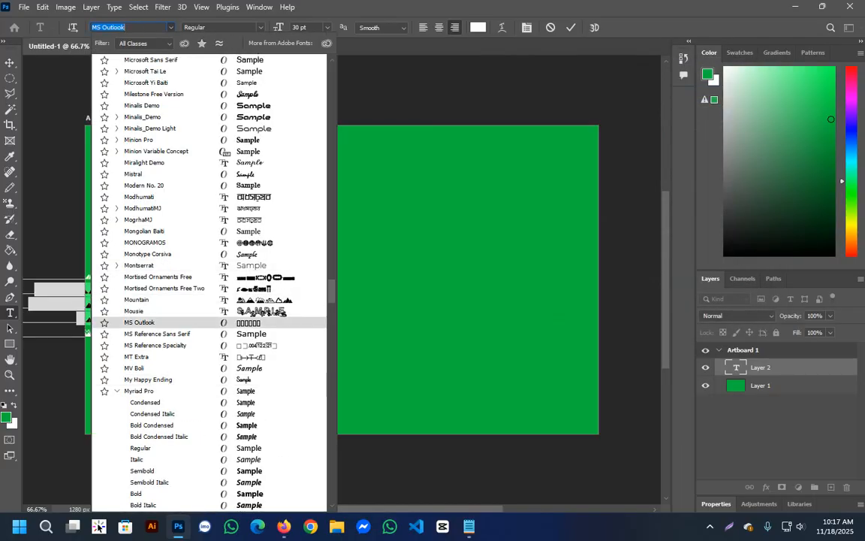
scroll(208, 301, "down", 1)
key("Down")
key("Down")
key("Down")
key("Down")
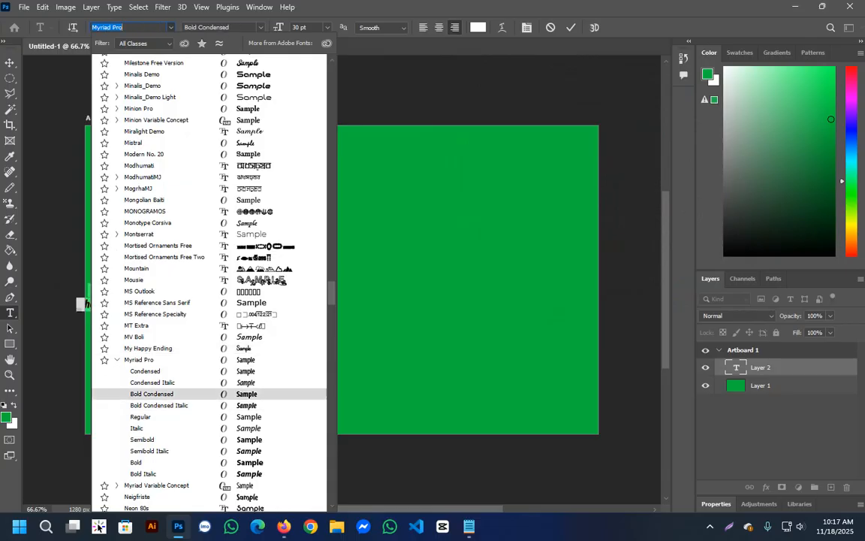
key("Return")
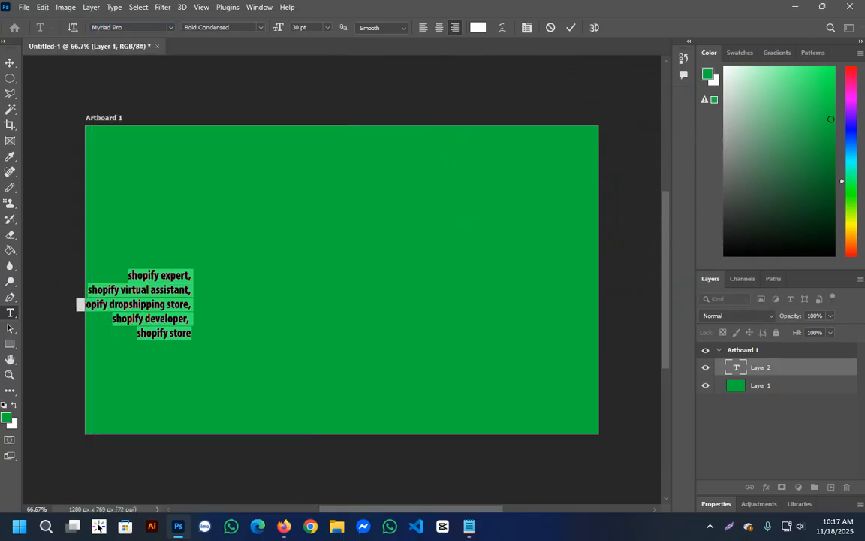
Set the keyword text's font style to Semibold and left-align all its lines.
left_click(261, 27)
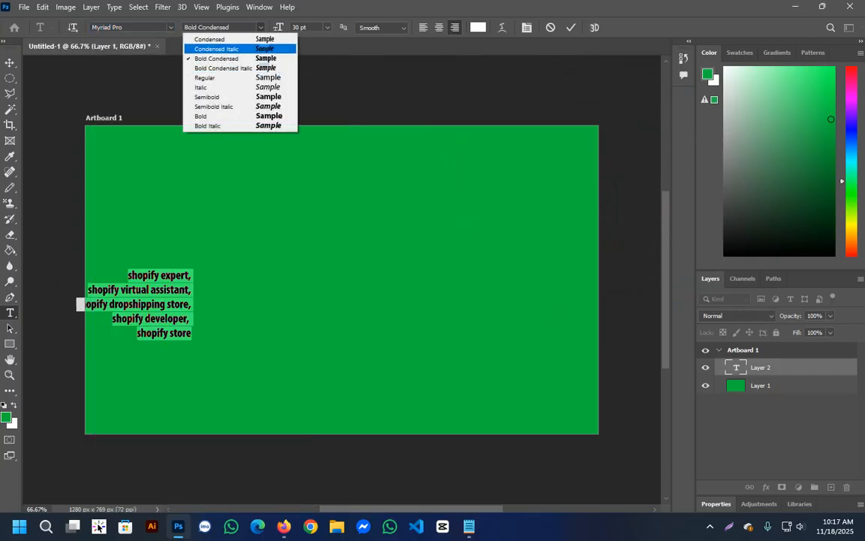
key("Down")
key("Down")
key("Down")
key("Down")
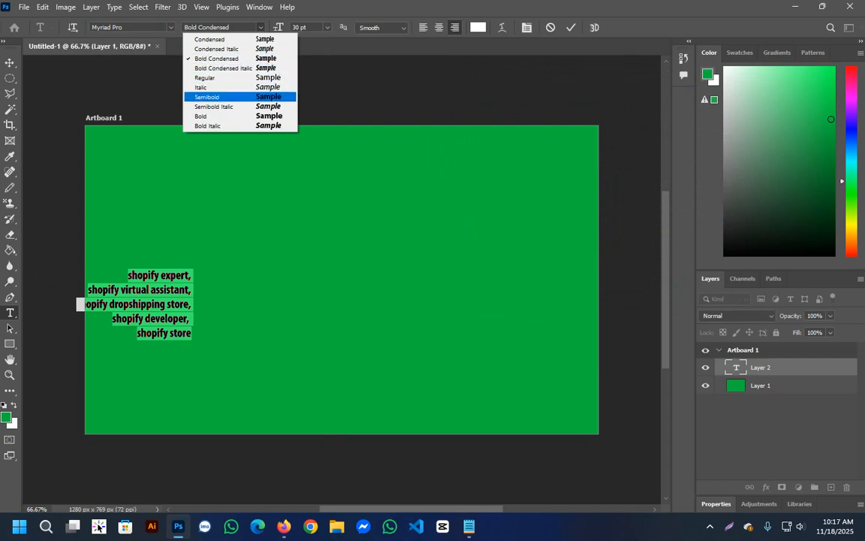
key("Return")
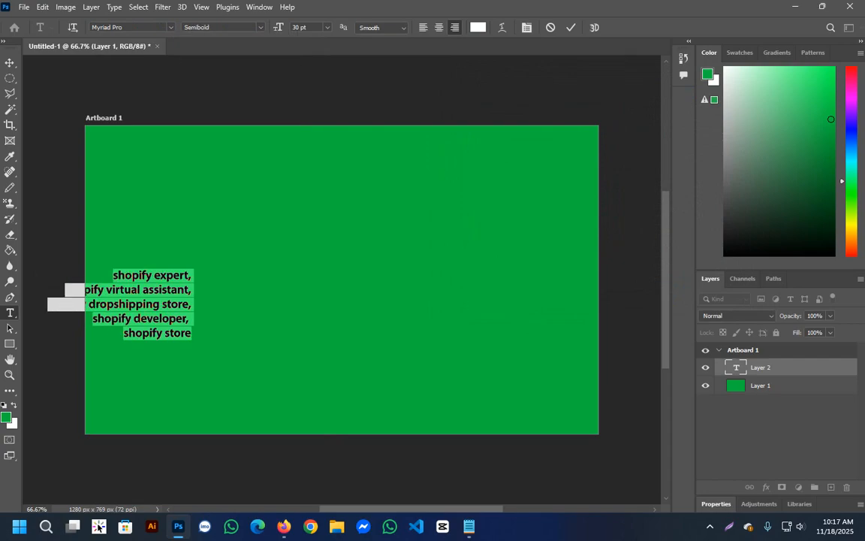
key("ctrl+shift+c")
key("ctrl+shift+l")
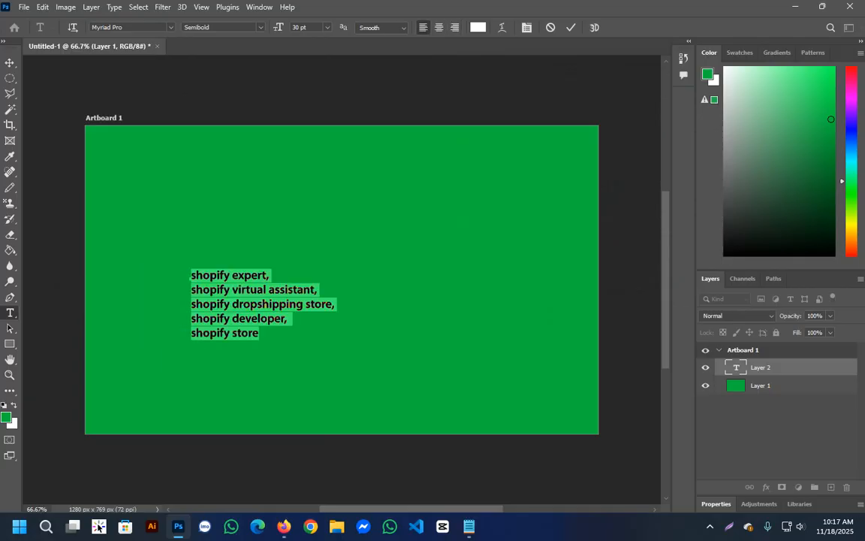
Center-align the keyword text at 60 pt and move it fully inside the green artboard.
key("ctrl+shift+c")
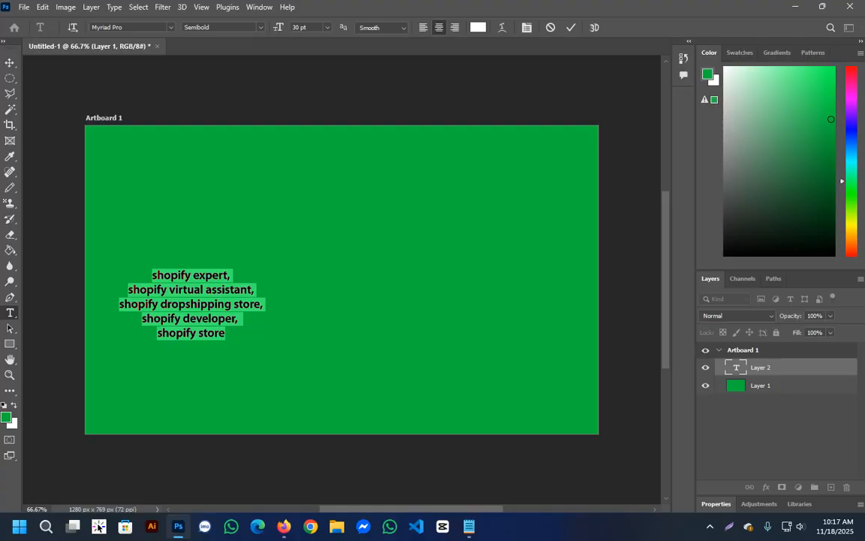
left_click(328, 28)
left_click(315, 171)
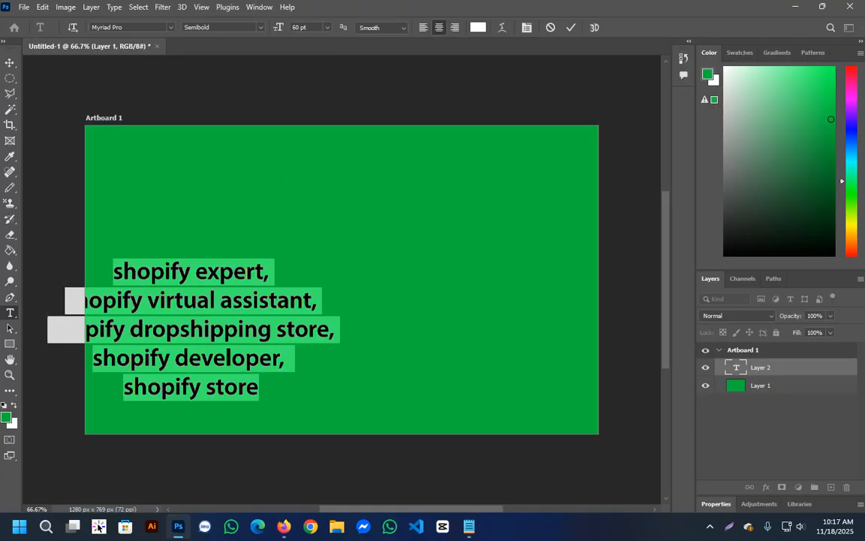
left_click(9, 63)
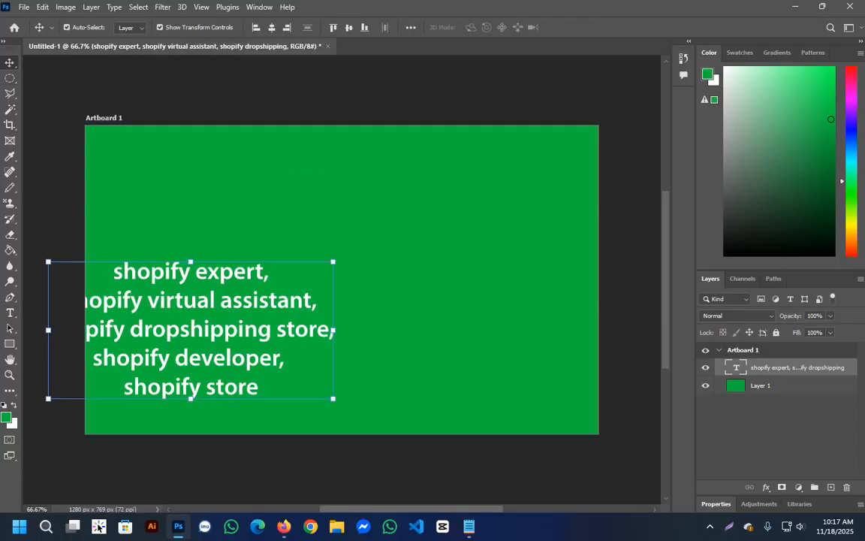
left_click_drag(237, 251, 332, 227)
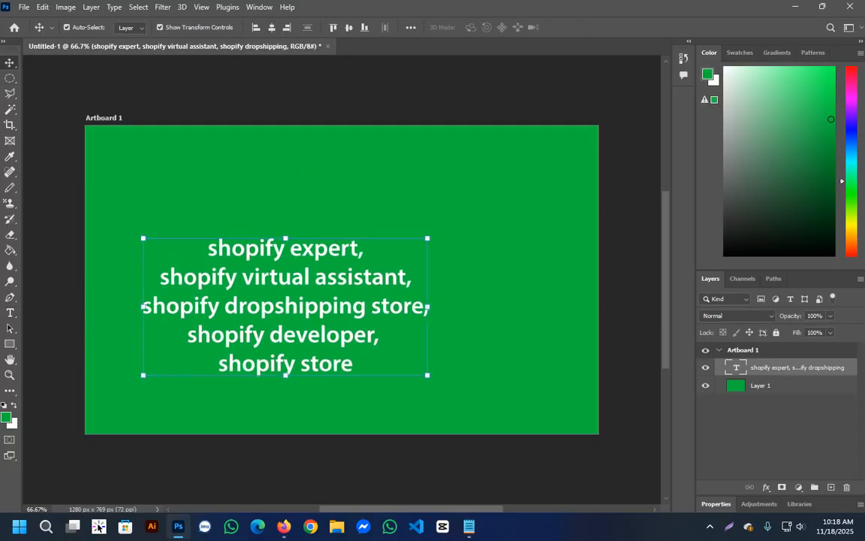
Browse fonts for the whole keyword text and set it to Candara Regular.
double_click(286, 306)
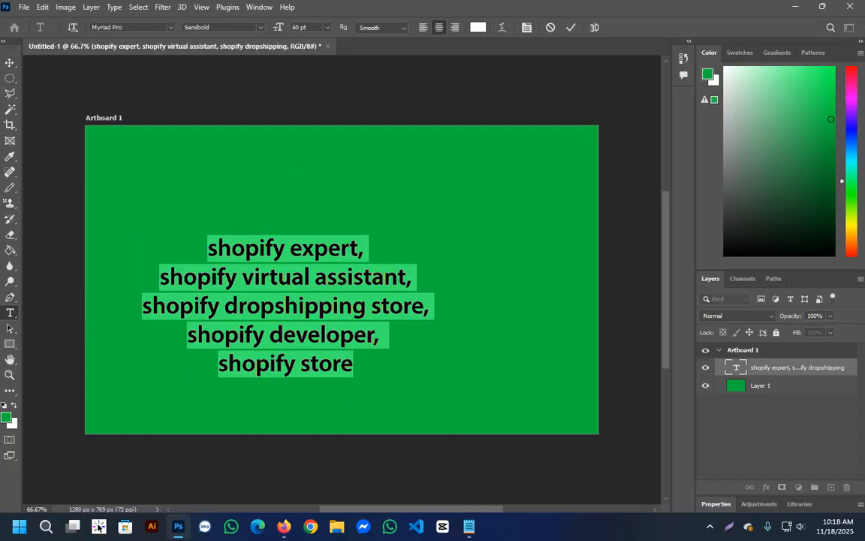
left_click(170, 28)
scroll(173, 204, "down", 3)
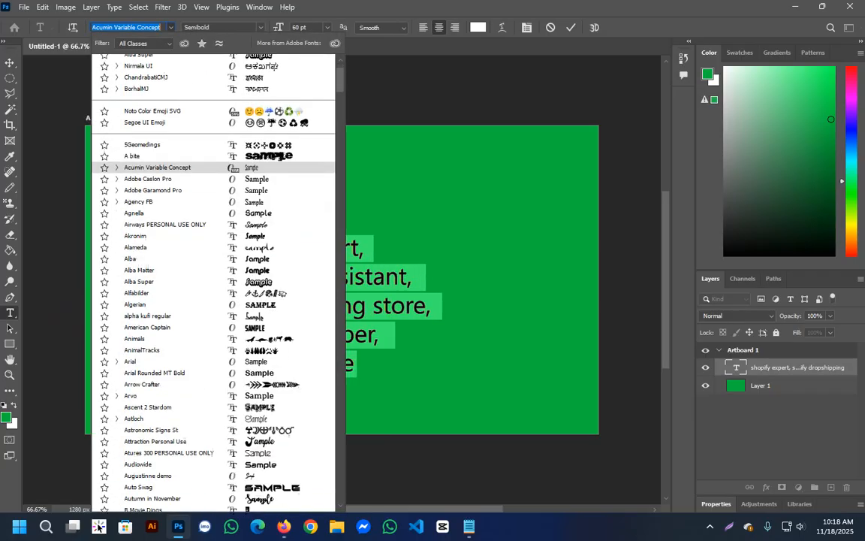
key("Up")
key("Up")
key("Up")
key("Down")
key("Down")
key("Down")
key("Down")
key("Down")
key("Down")
key("Down")
key("Down")
key("Down")
key("Down")
key("Down")
key("Down")
key("Down")
key("Down")
key("Down")
key("Down")
key("Down")
key("Down")
key("Down")
key("Down")
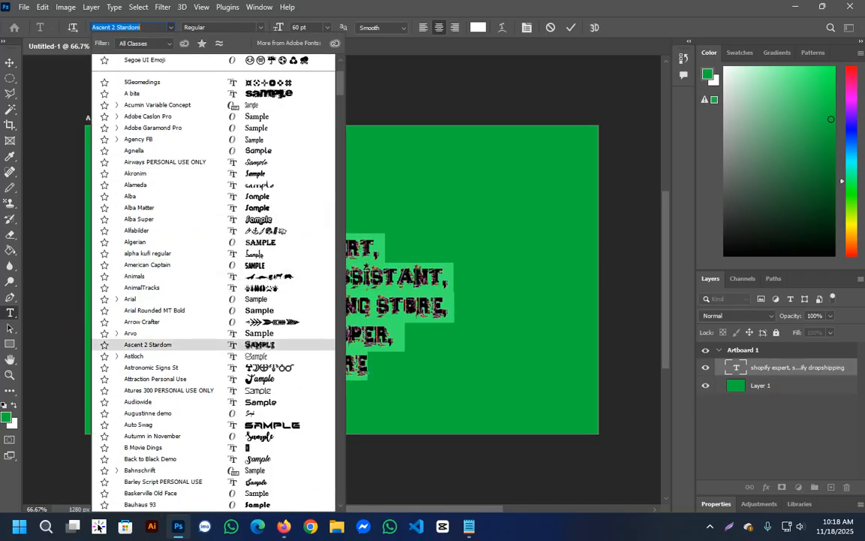
key("Up")
key("Up")
key("Up")
key("Up")
key("Up")
key("Up")
key("Up")
key("Up")
key("Up")
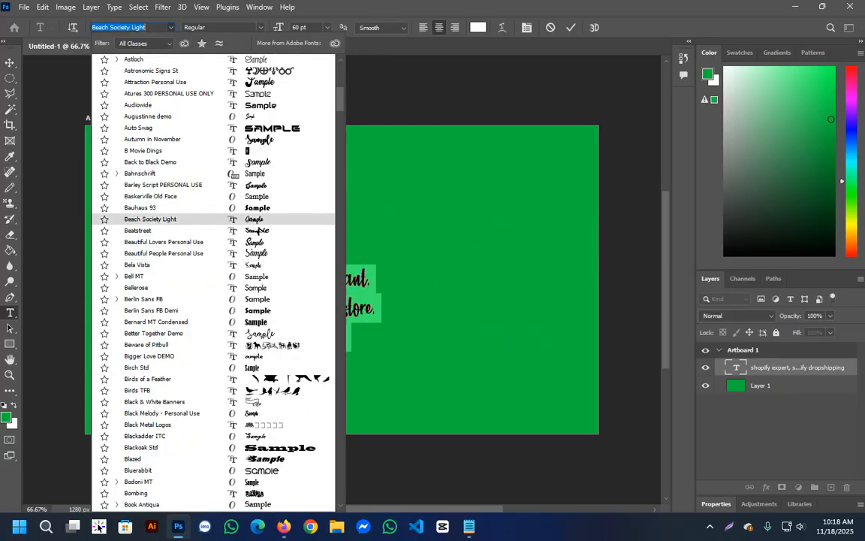
key("Down")
key("Down")
key("Down")
key("Down")
key("Down")
key("Down")
key("Down")
key("Down")
key("Down")
key("Down")
key("Down")
key("Down")
key("Down")
key("Down")
key("Down")
key("Down")
key("Down")
key("Down")
key("Down")
key("Down")
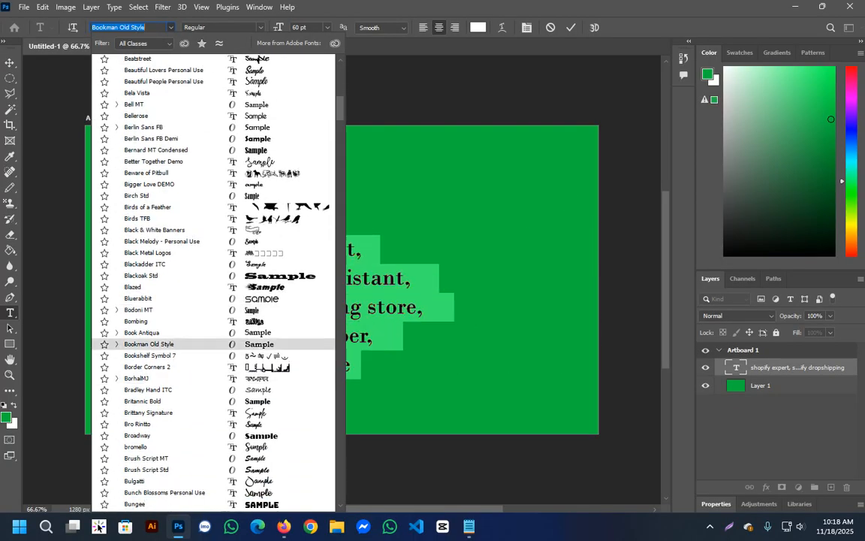
key("Down")
key("Down")
key("Down")
key("Down")
key("Down")
key("Down")
key("Down")
key("Down")
key("Down")
key("Down")
key("Down")
key("Down")
key("Down")
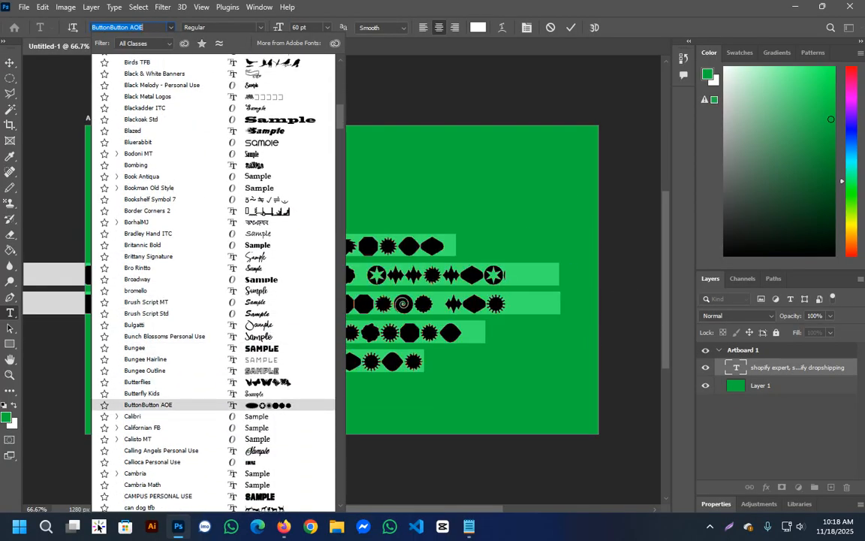
key("Up")
key("Up")
key("Up")
key("Up")
key("Up")
key("Up")
key("Up")
key("Down")
key("Down")
key("Down")
key("Down")
key("Down")
key("Down")
key("Down")
key("Down")
key("Down")
key("Down")
key("Down")
key("Down")
key("Down")
key("Down")
key("Down")
key("Down")
key("Down")
key("Down")
key("Down")
key("Down")
key("Down")
key("Down")
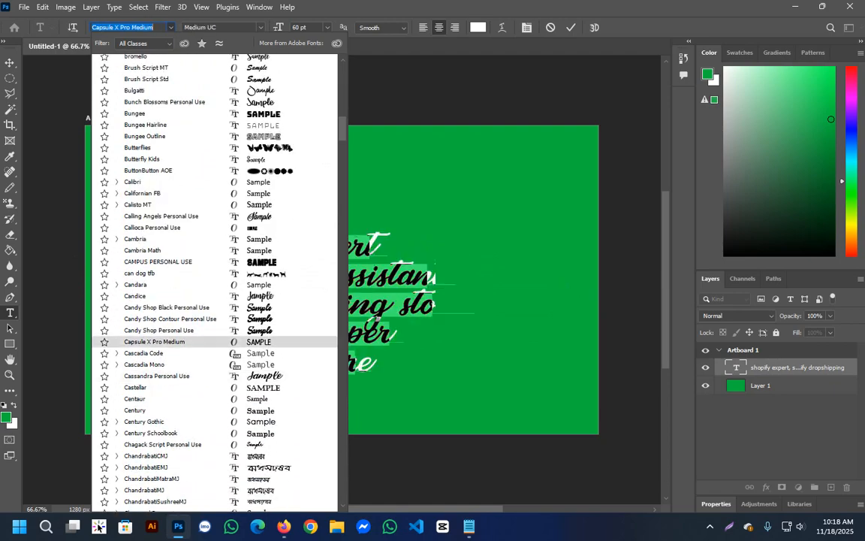
key("Up")
key("Up")
key("Up")
key("Up")
key("Up")
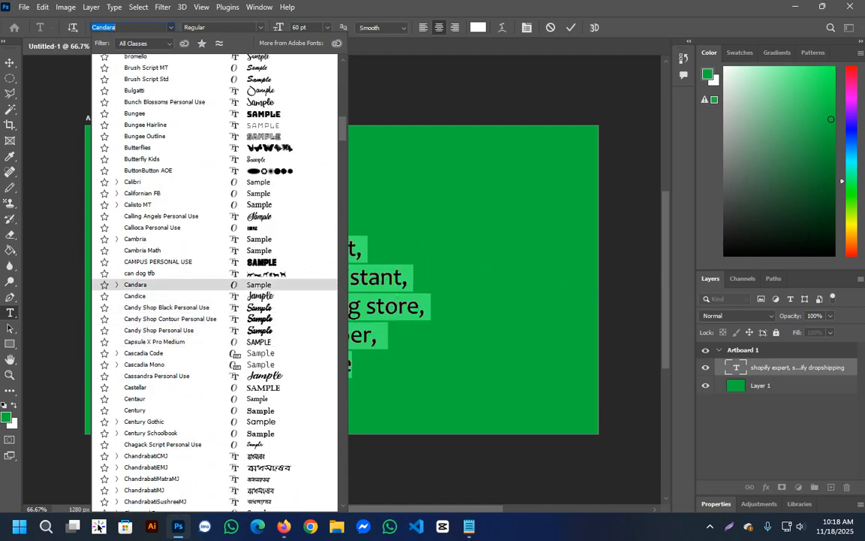
key("Return")
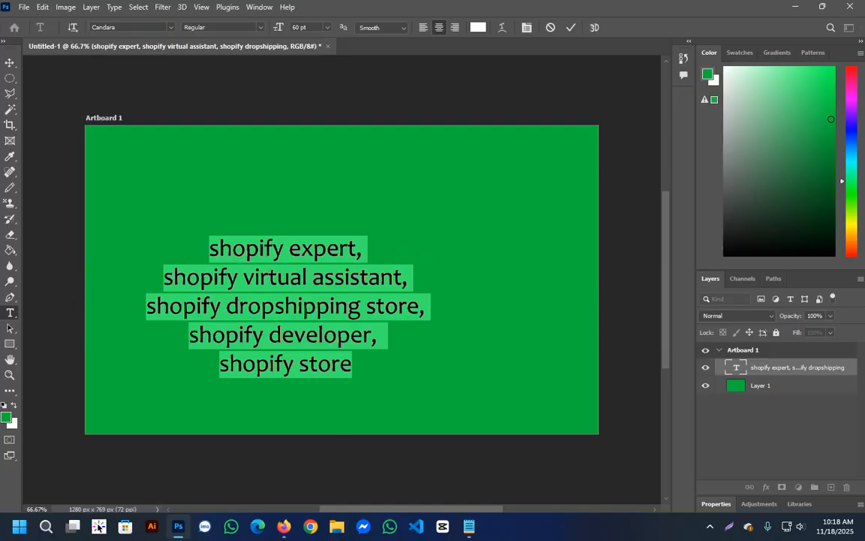
key("ctrl+Return")
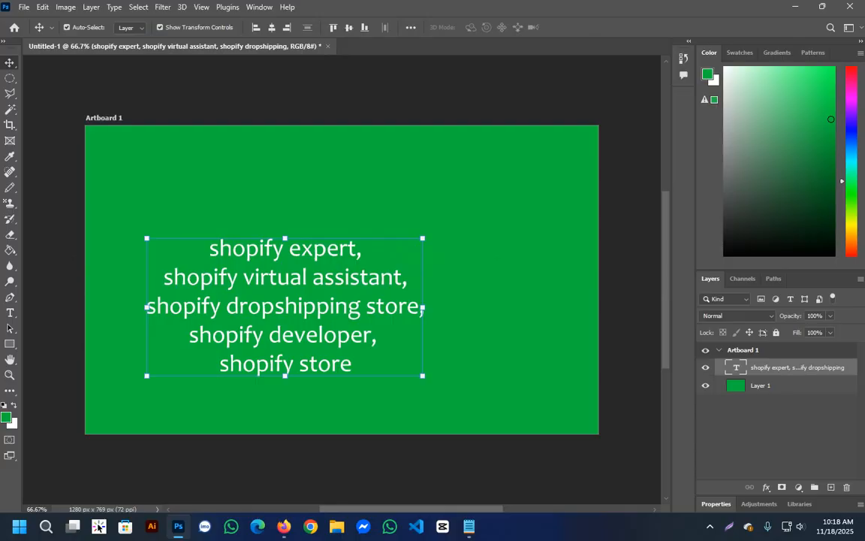
Duplicate the keyword text as a separate "Order Now" line placed just above the keyword list.
left_click_drag(422, 310, 424, 195)
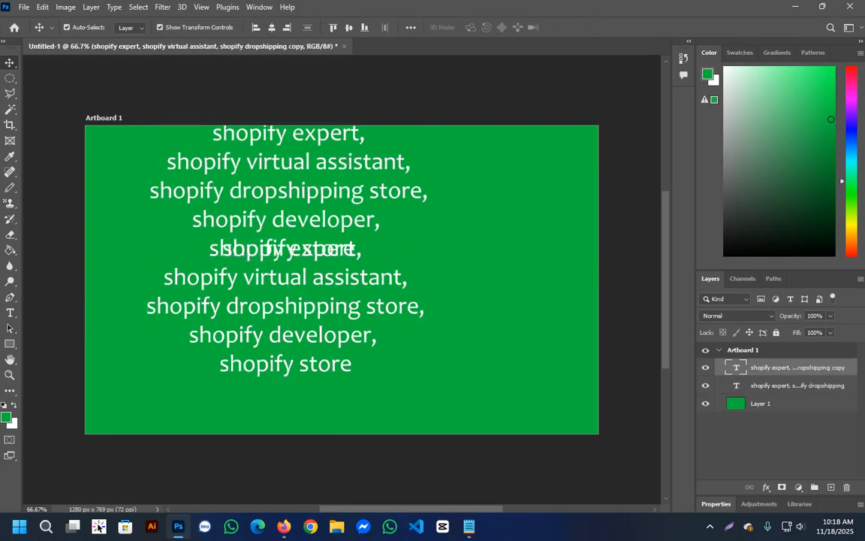
double_click(222, 248)
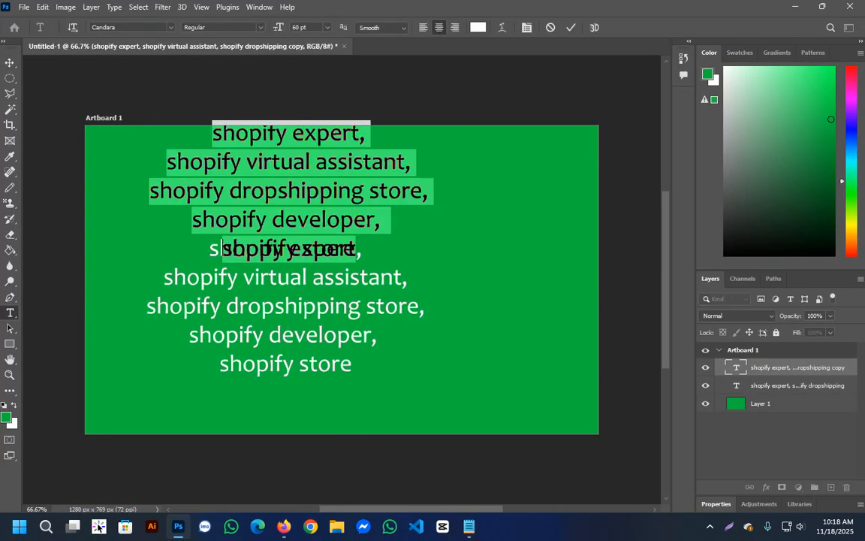
key("BackSpace")
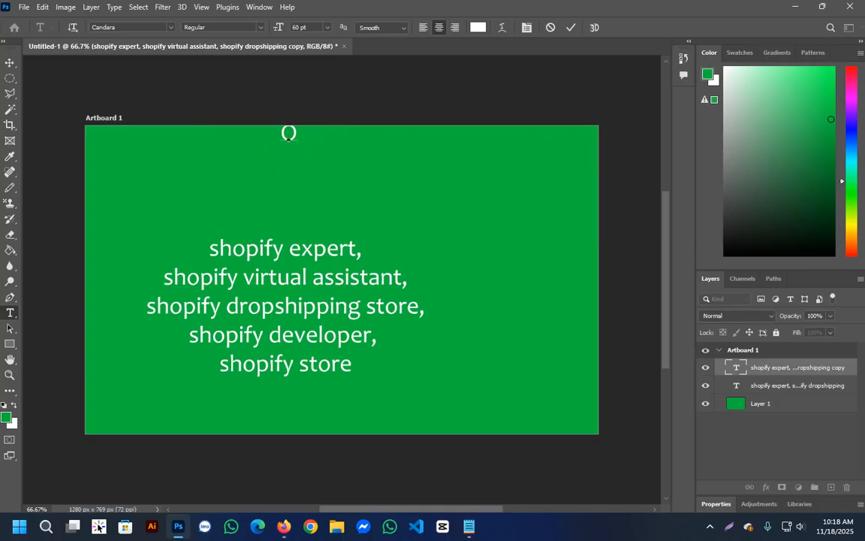
type("Orvd")
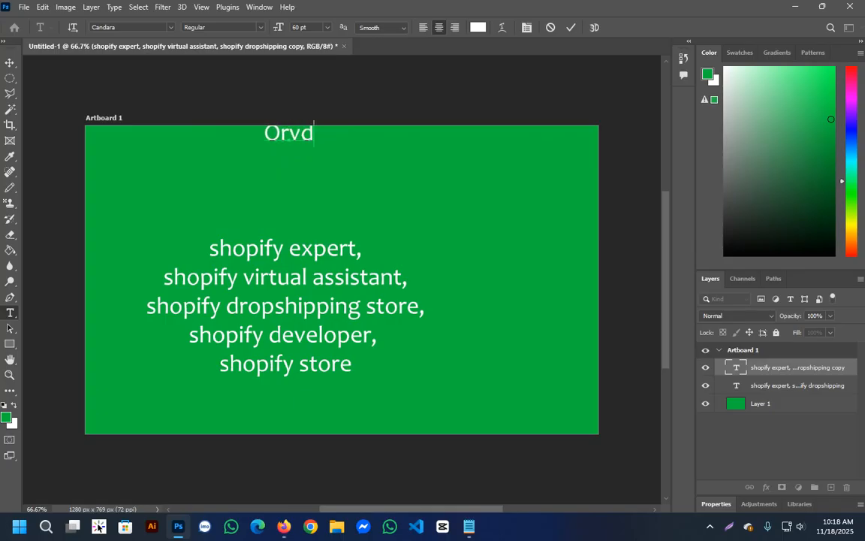
key("BackSpace")
type("er")
key("BackSpace")
key("BackSpace")
key("BackSpace")
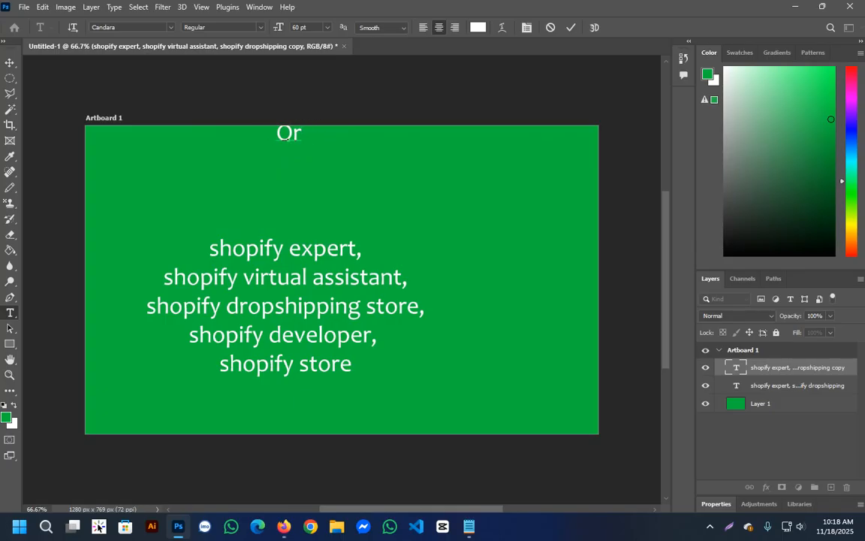
type("der ")
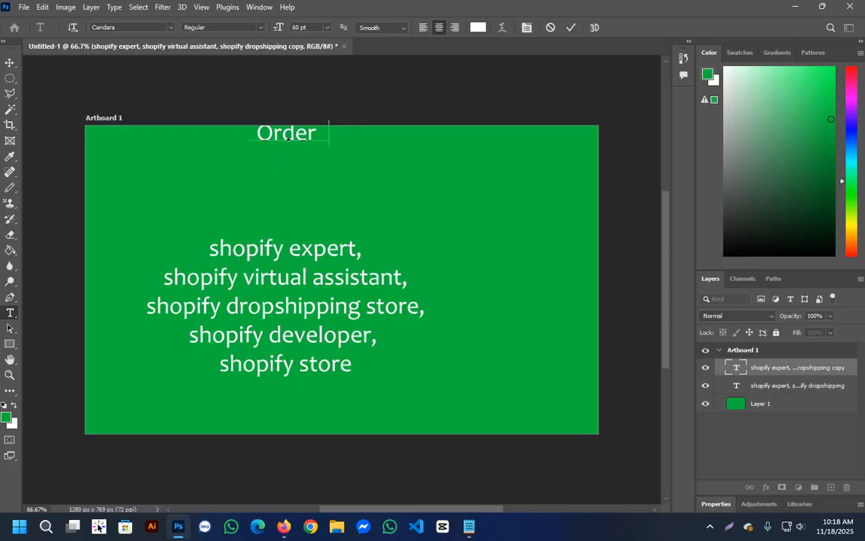
type("Now")
key("ctrl+Return")
key("v")
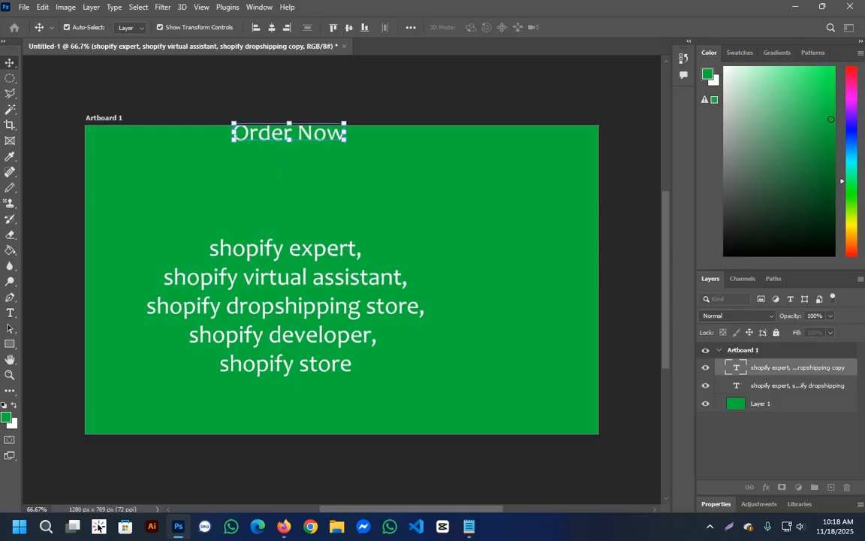
left_click_drag(310, 135, 305, 186)
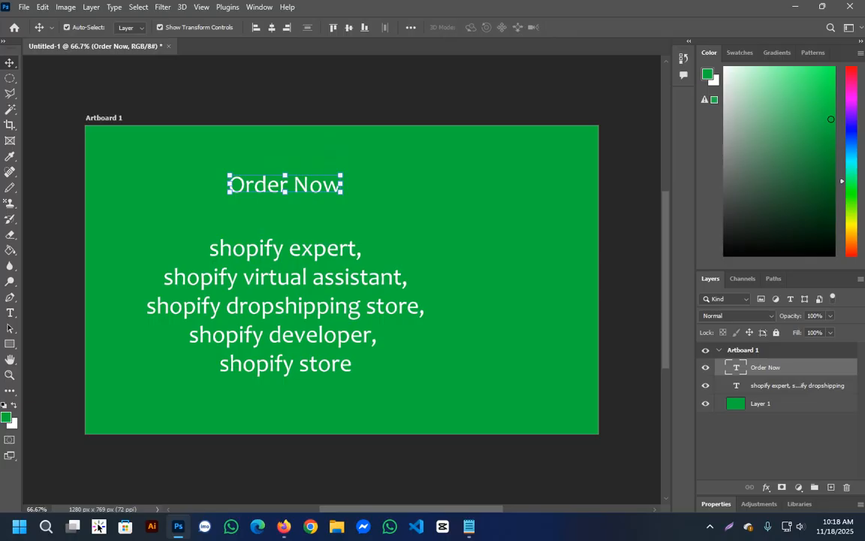
Duplicate the keyword text toward the artboard's upper-right corner.
left_click(317, 254)
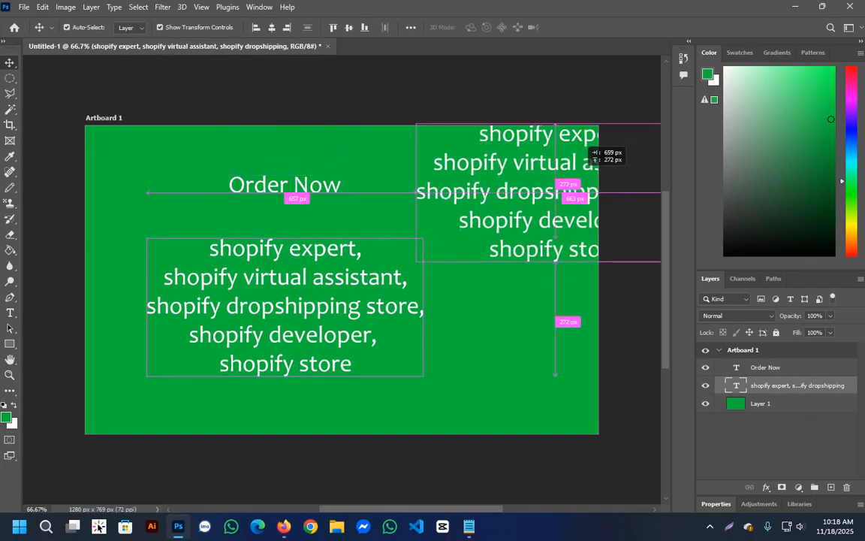
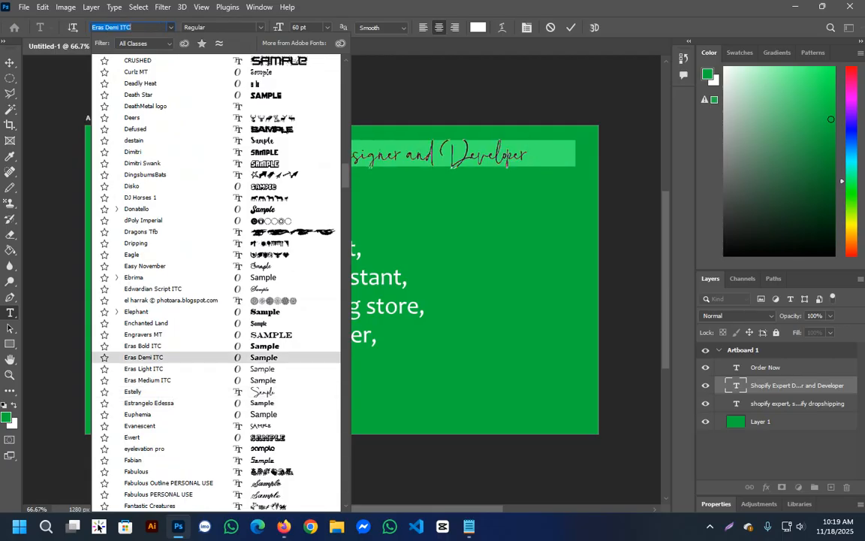
Preview several fonts on the "Shopify Expert Designer and Developer" title and set it to Estrangelo Edessa Regular.
key("Down")
key("Down")
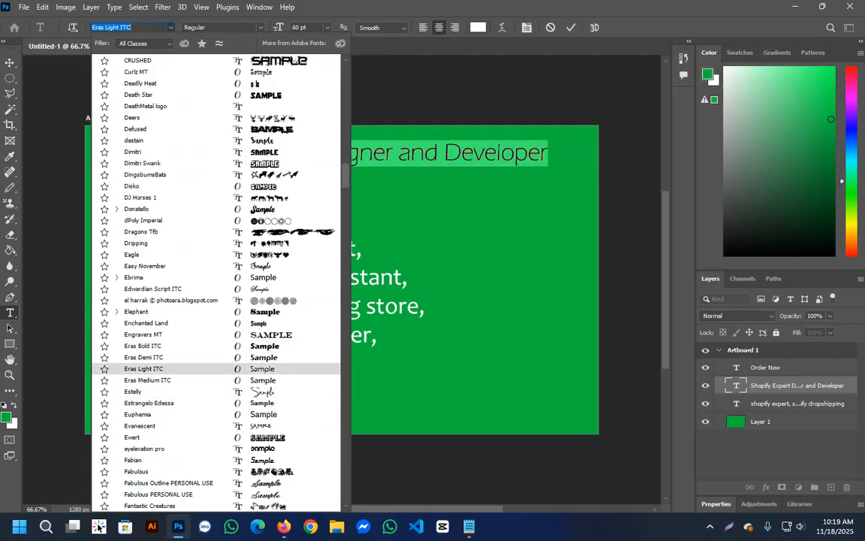
key("Down")
key("Down")
key("Down")
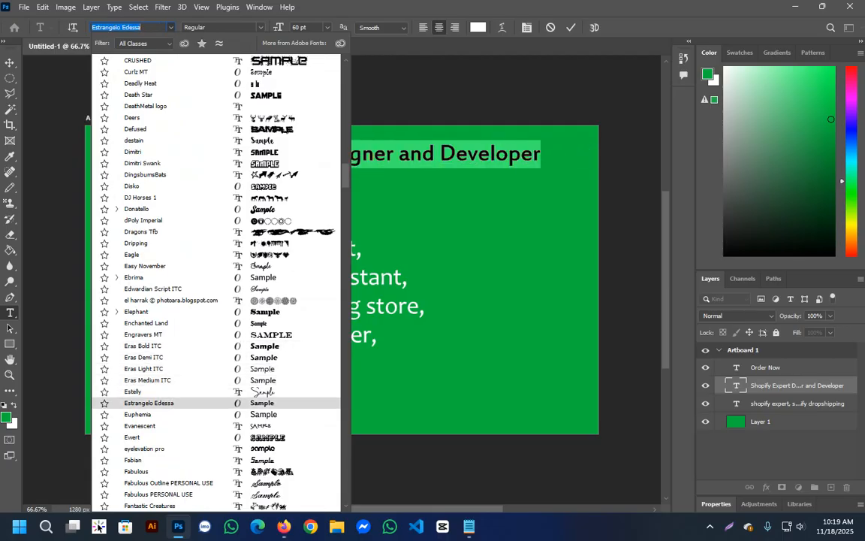
key("Return")
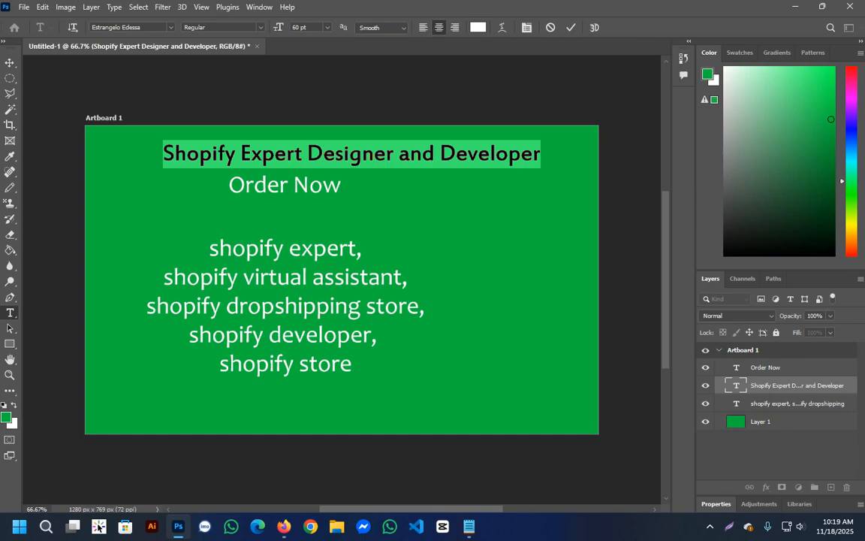
left_click(261, 27)
key("Return")
key("ctrl+Return")
key("v")
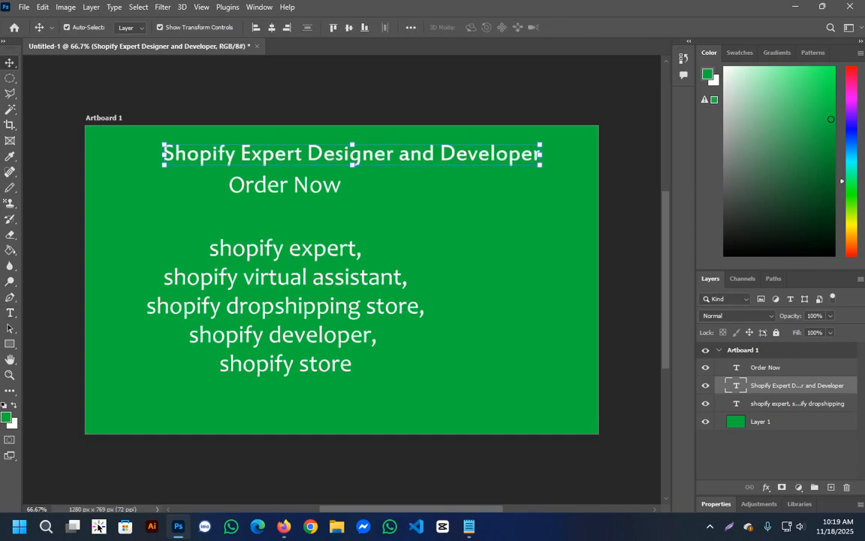
Shift the title slightly left toward the artboard's centre and move the "Order Now" line below the keyword list.
left_click_drag(366, 156, 358, 154)
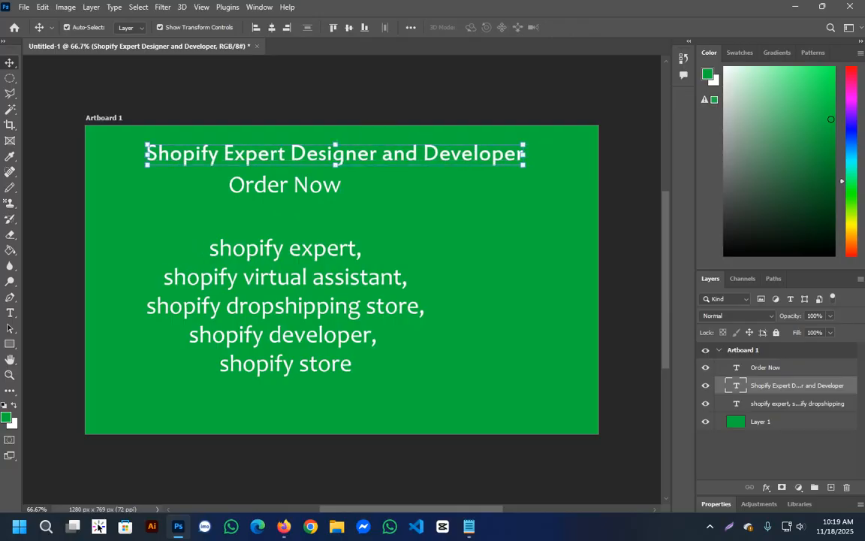
left_click_drag(301, 184, 301, 407)
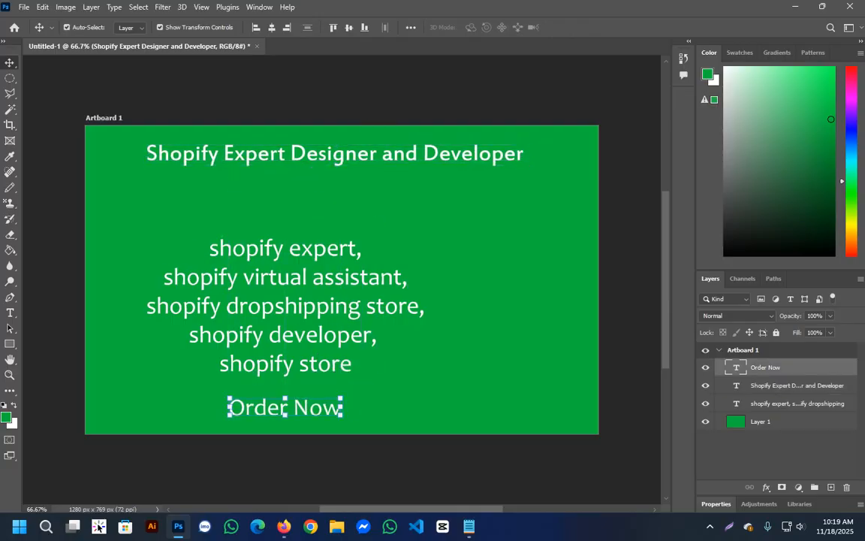
Draw an elliptical selection around the "Order Now" text and set the foreground colour to dark gold #bc9201.
key("m")
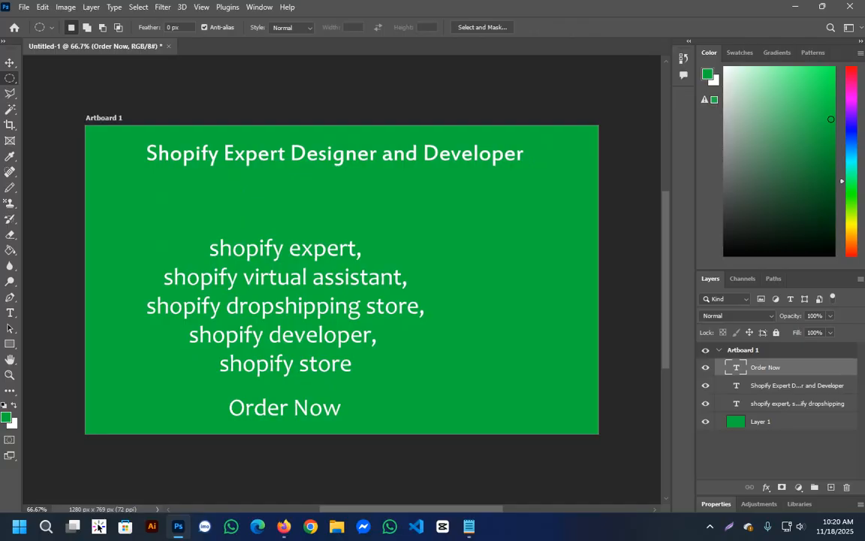
left_click_drag(219, 387, 363, 429)
left_click(6, 417)
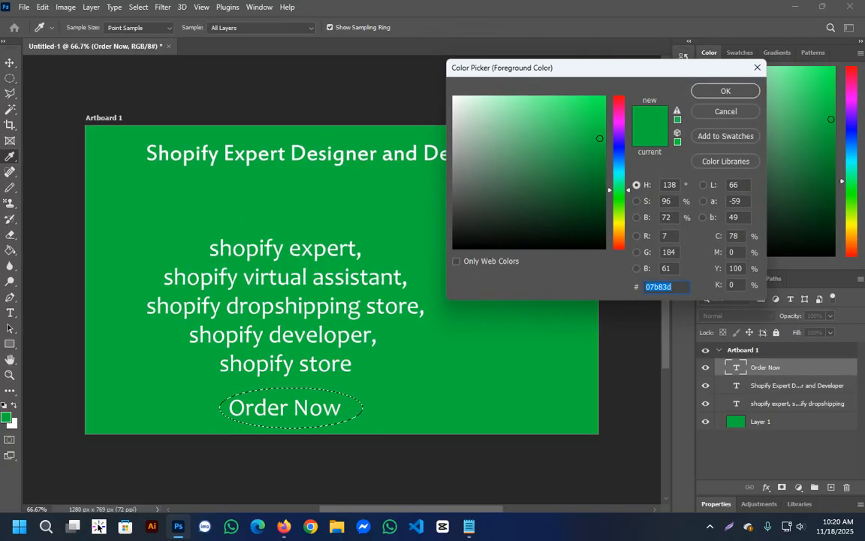
type("b4c3b8")
left_click(464, 131)
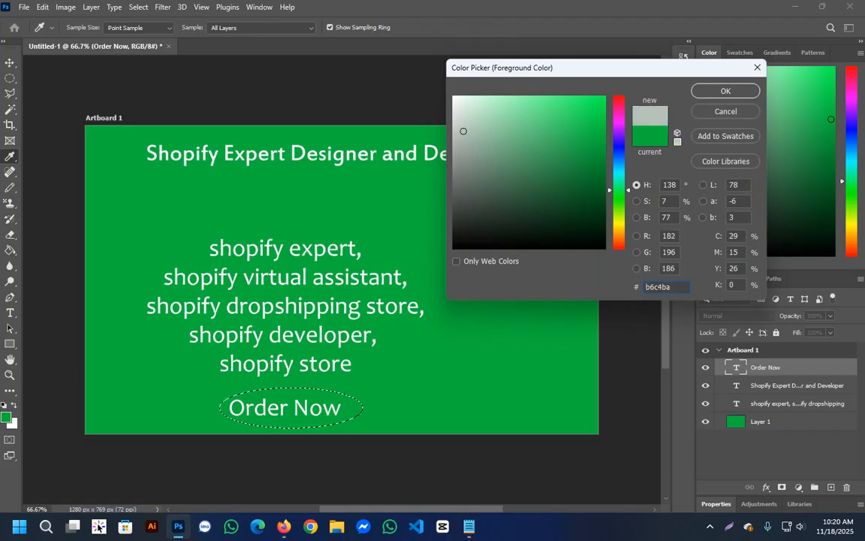
left_click_drag(619, 110, 619, 229)
left_click(604, 136)
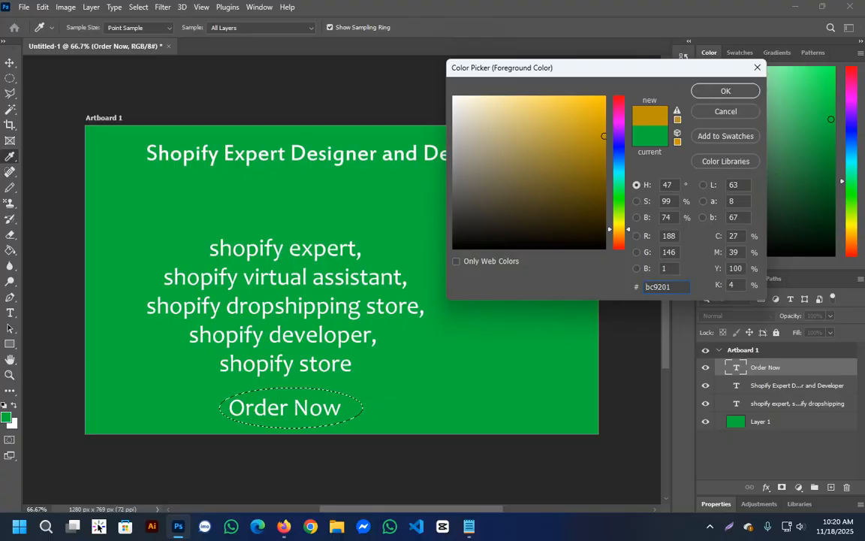
key("Return")
Rasterize the "Order Now" text layer, fill its elliptical selection with the gold foreground colour and nudge it slightly left.
key("g")
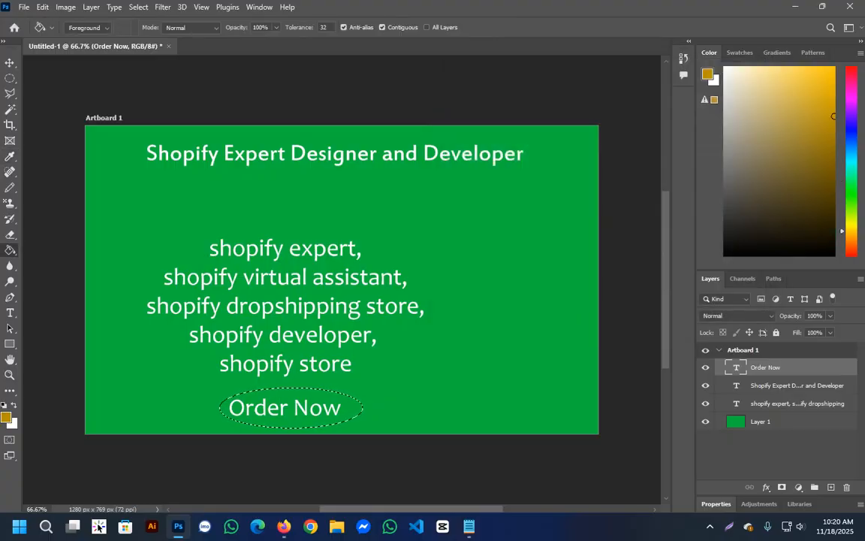
left_click(291, 408)
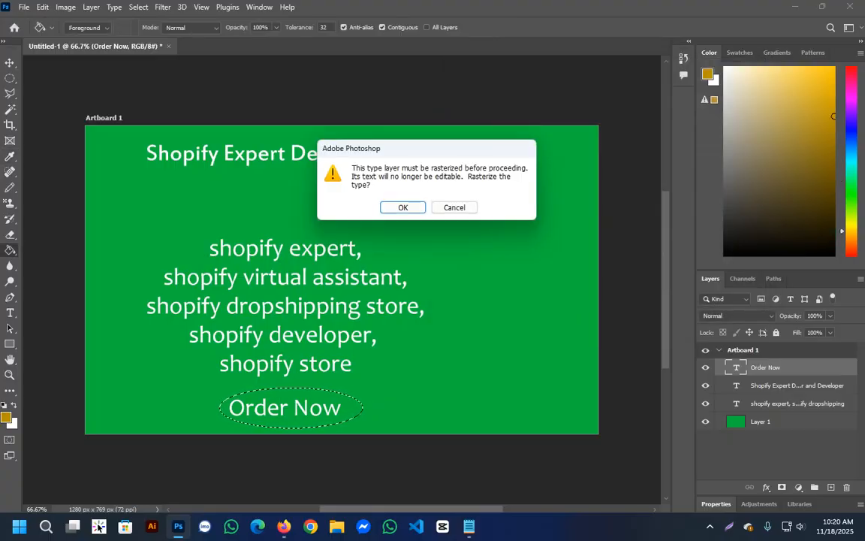
key("Return")
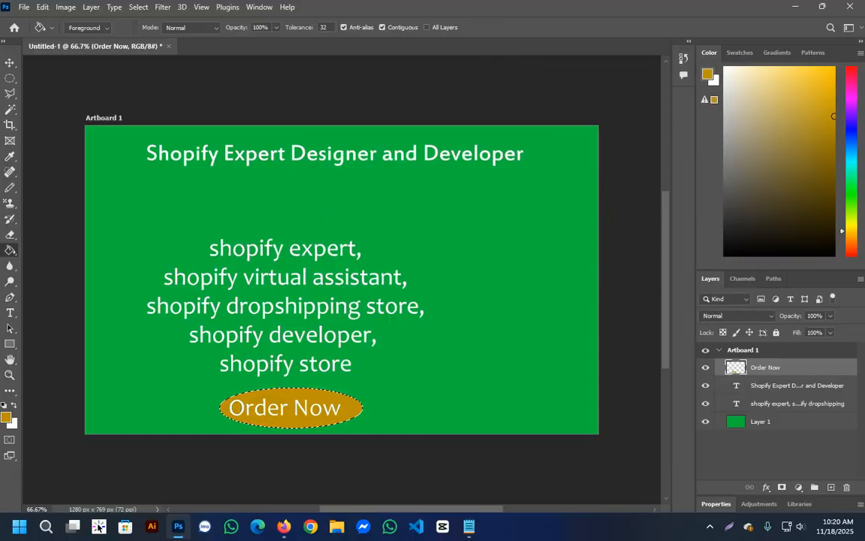
key("v")
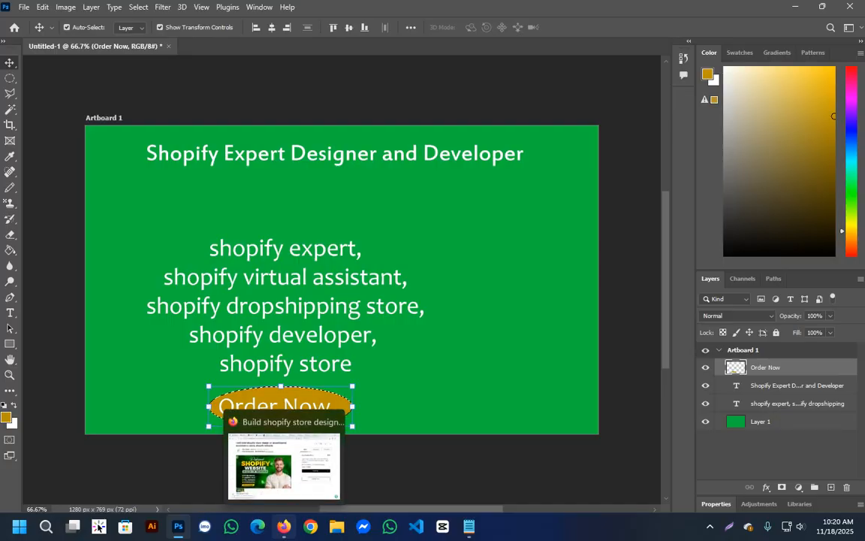
Switch to Firefox and search Google for "order now" in a new tab.
left_click(284, 526)
key("ctrl+t")
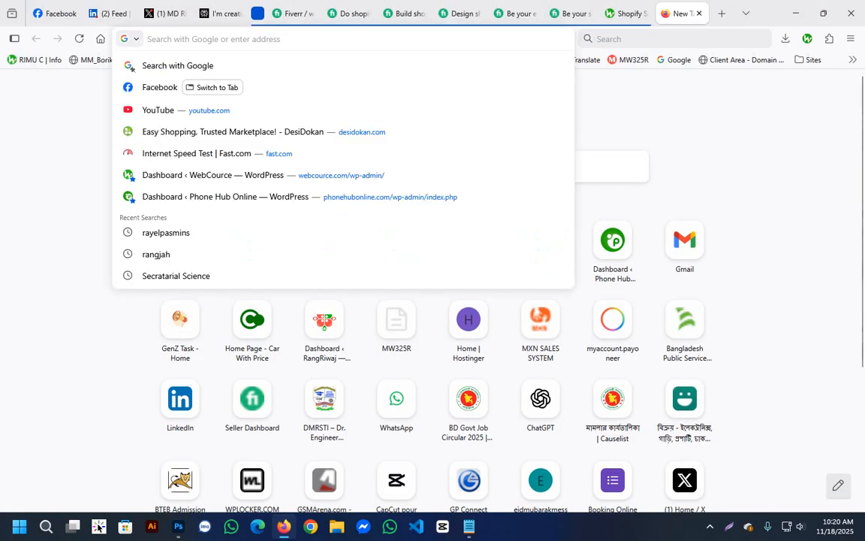
type("order now")
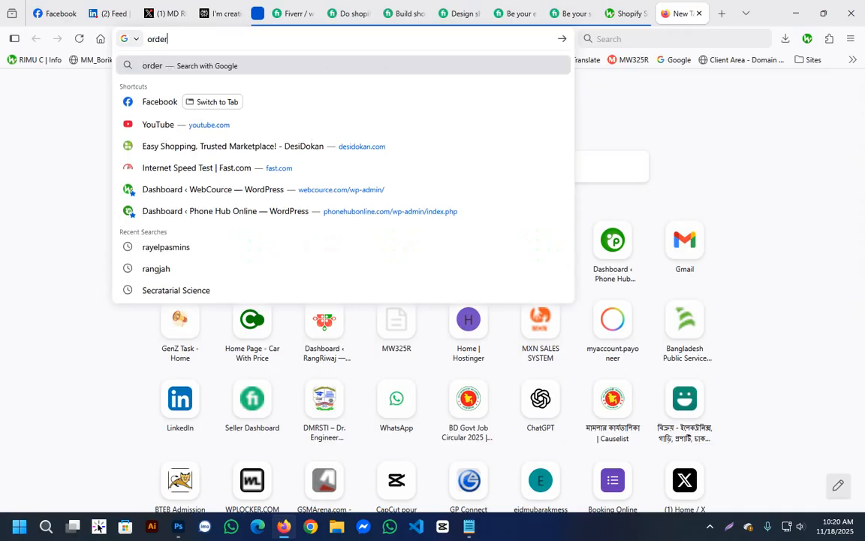
key("Return")
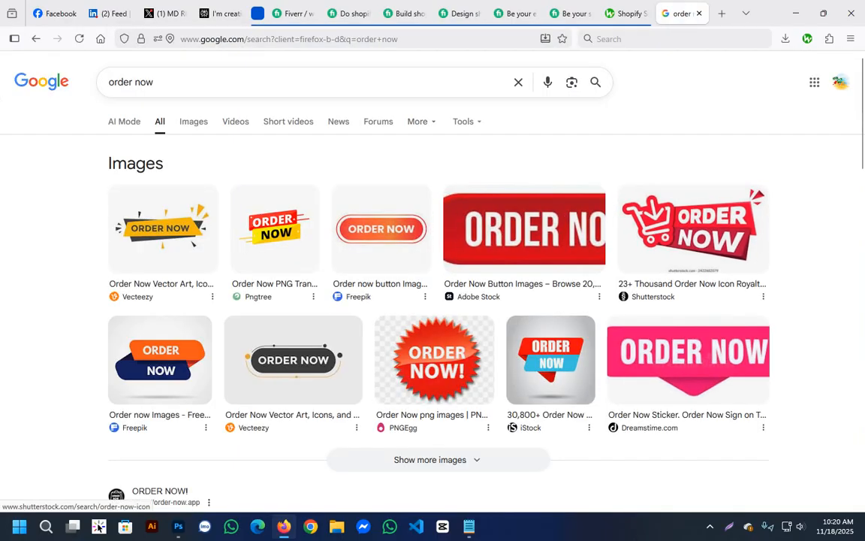
Save the orange and blue Freepik "Order Now" banner to Downloads as order-now-banner_23-2148711629.avif.
scroll(293, 226, "down", 2)
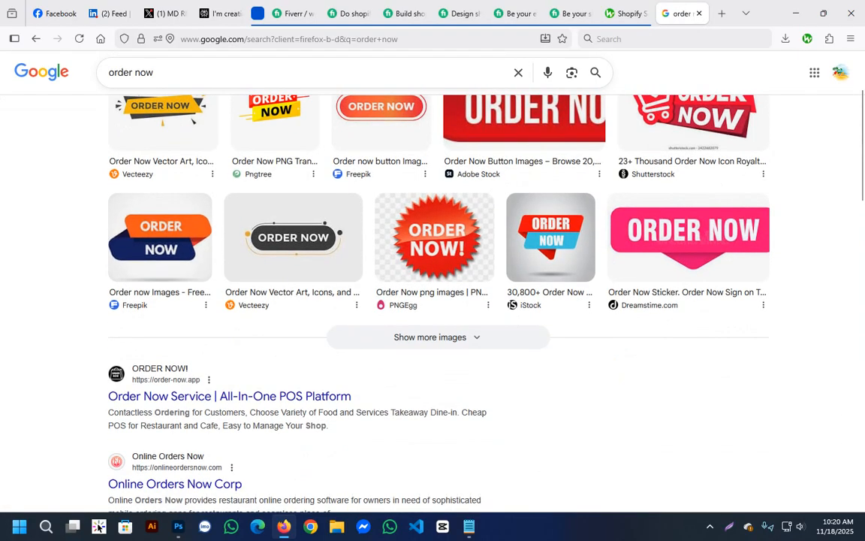
left_click(160, 237)
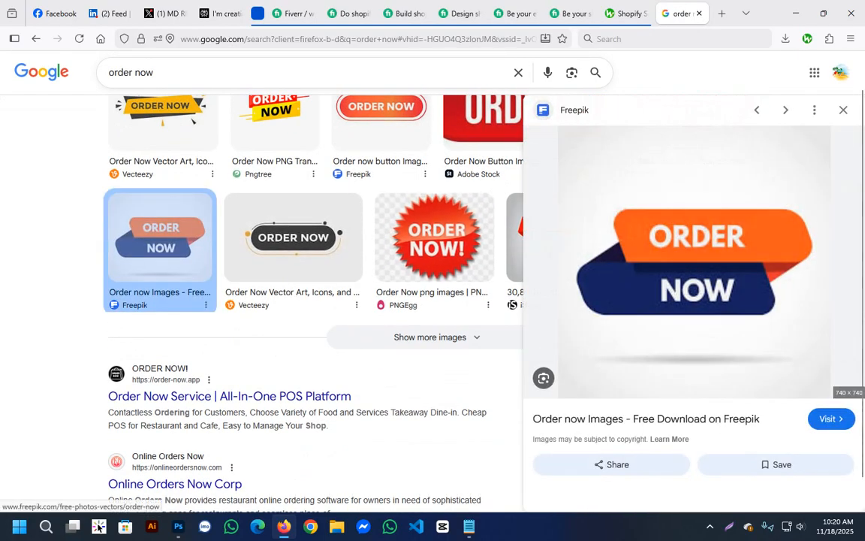
right_click(581, 304)
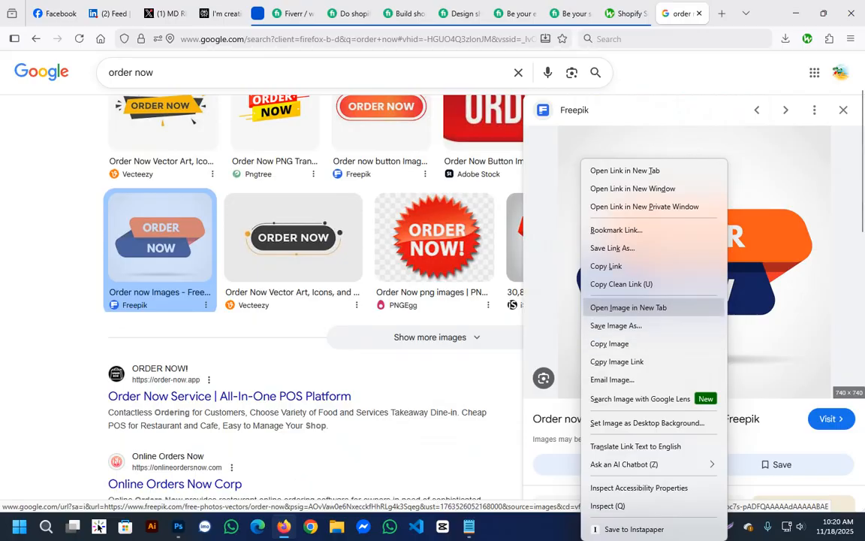
left_click(601, 322)
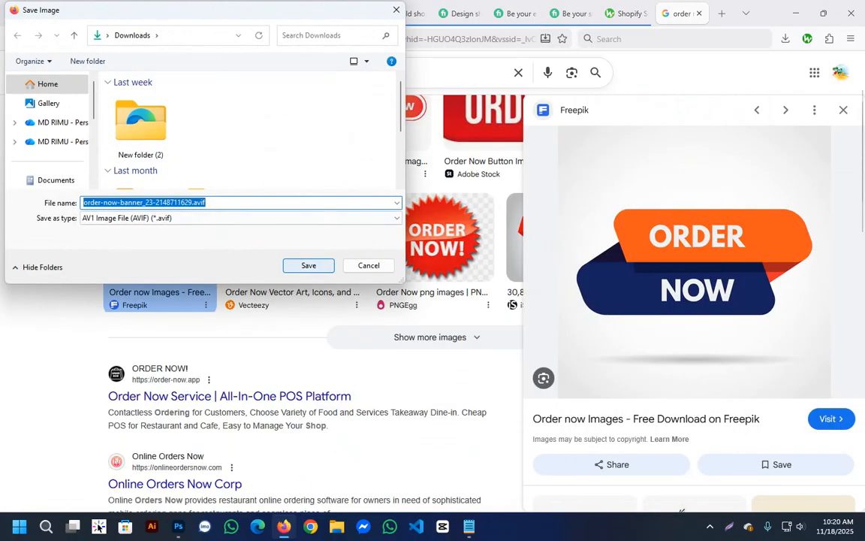
key("Return")
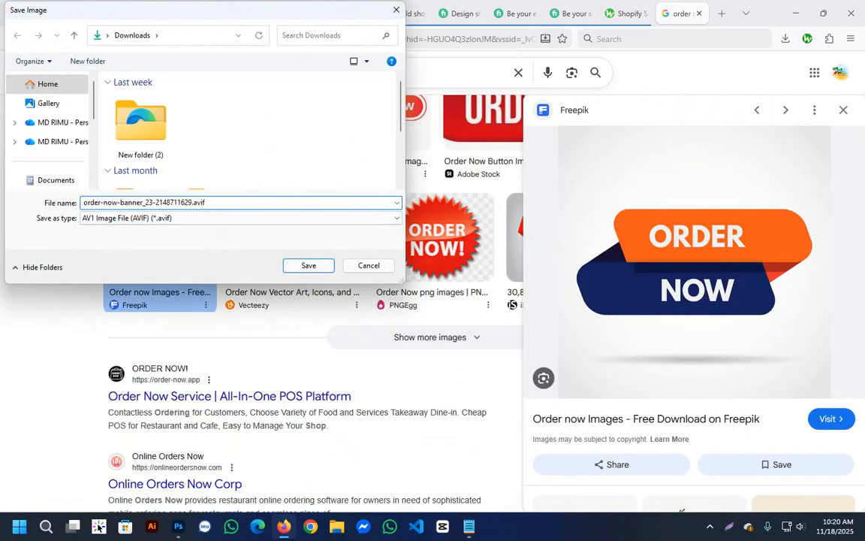
Save the red and yellow Pngtree "Order Now" badge from the related images to Downloads as pngtree-order-now-icon-png-image_9115829.png.
scroll(681, 510, "down", 3)
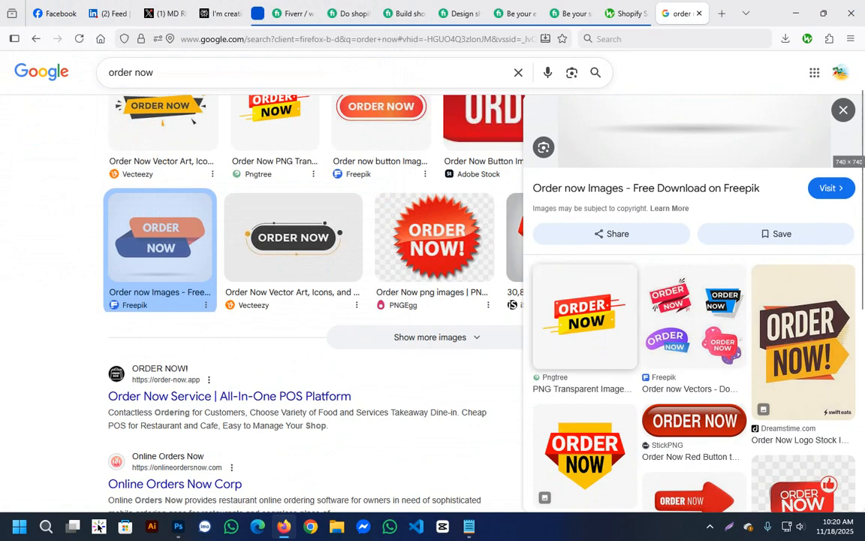
scroll(585, 451, "down", 2)
left_click(585, 300)
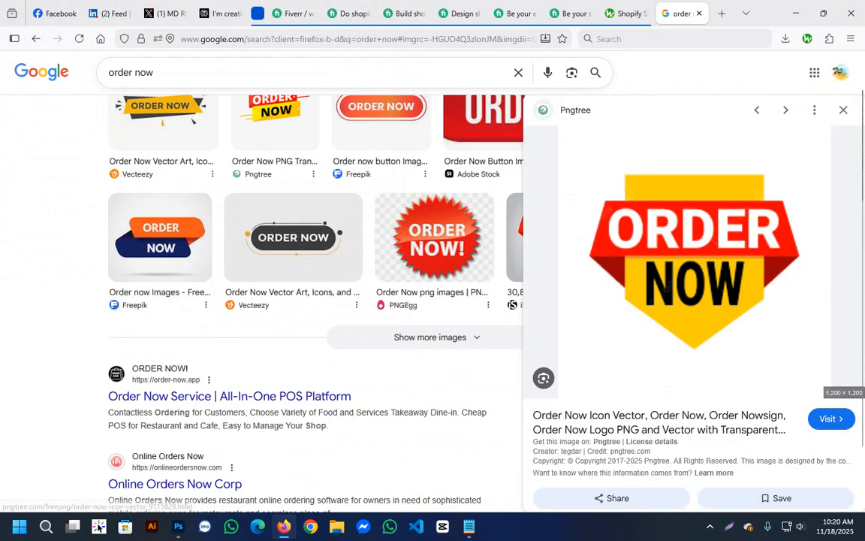
right_click(665, 286)
left_click(661, 293)
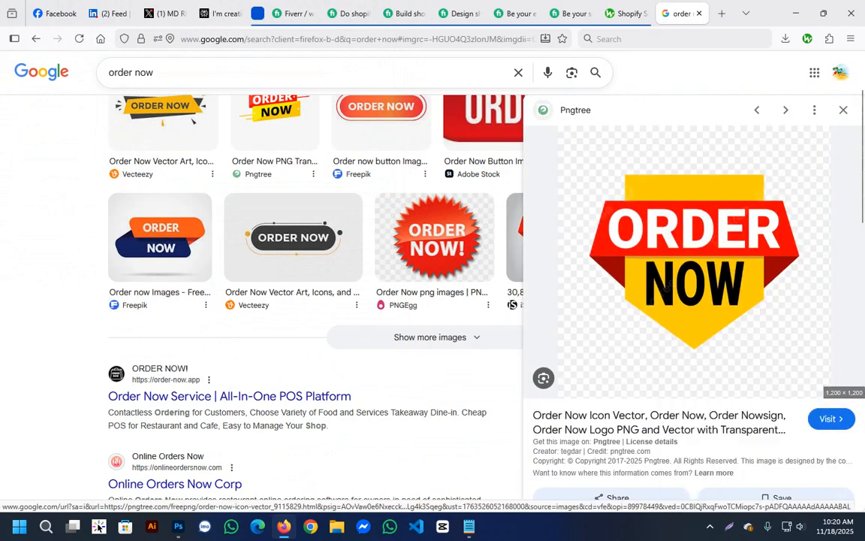
key("Return")
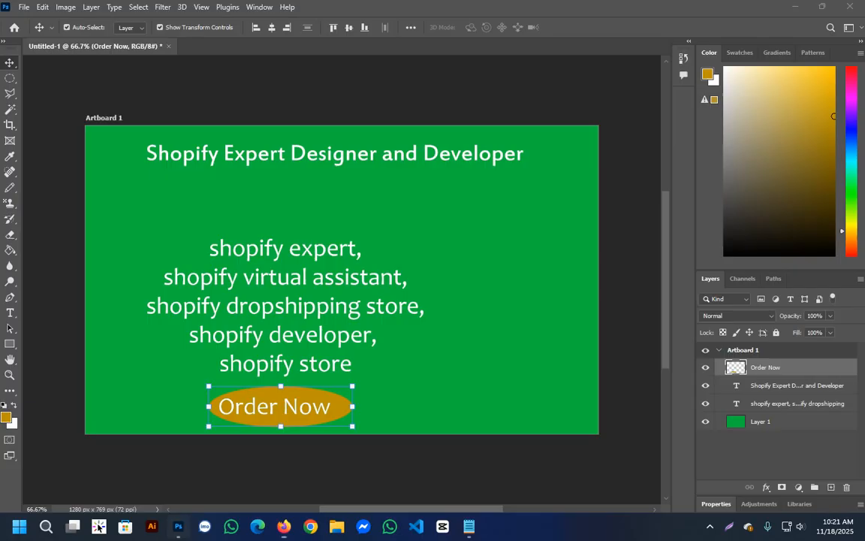
Switch back to Photoshop and open pngtree-order-now-icon-png-image_9115829.png from the Downloads folder as a separate document.
left_click(178, 526)
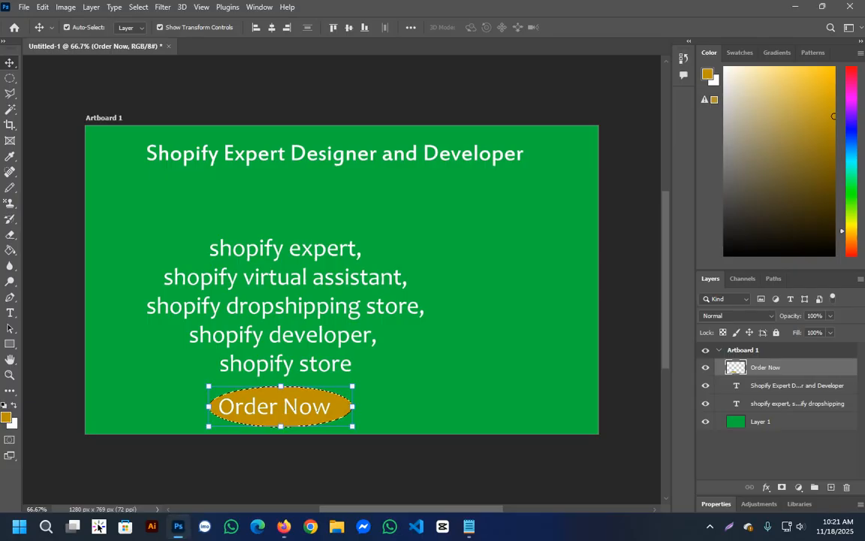
left_click(337, 526)
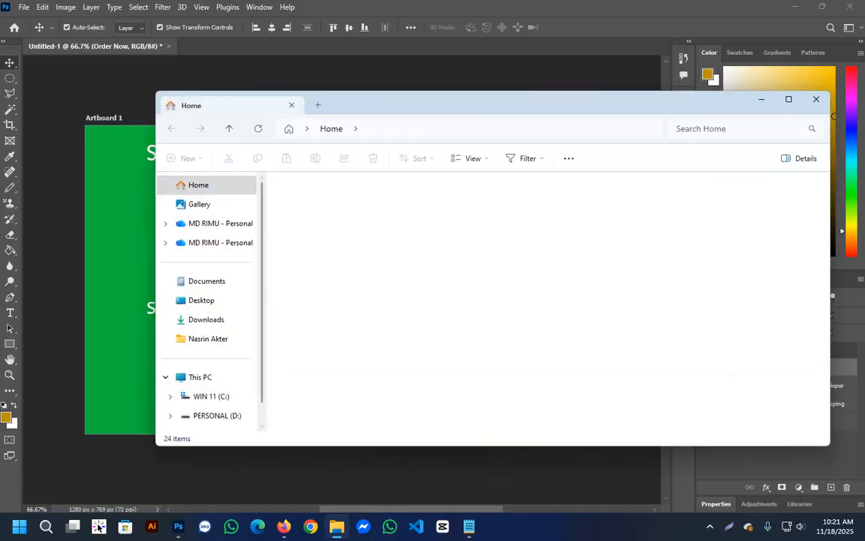
left_click(206, 319)
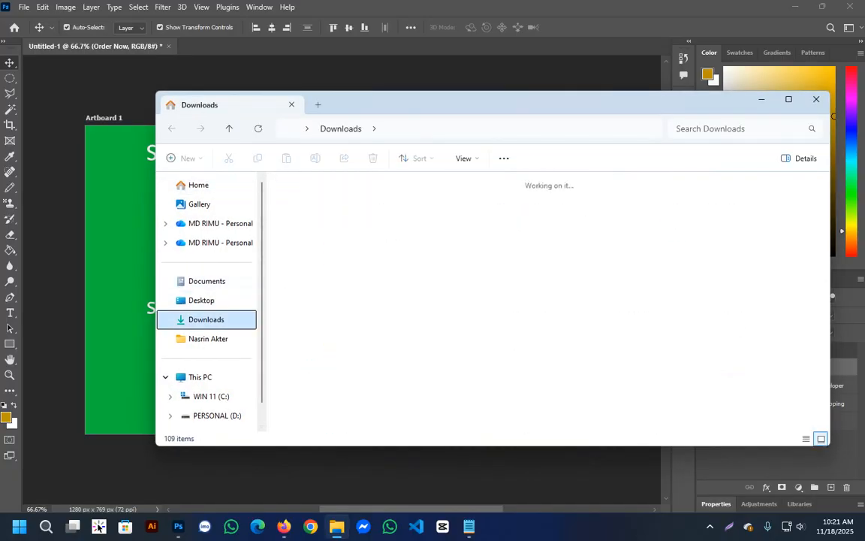
left_click_drag(308, 226, 244, 47)
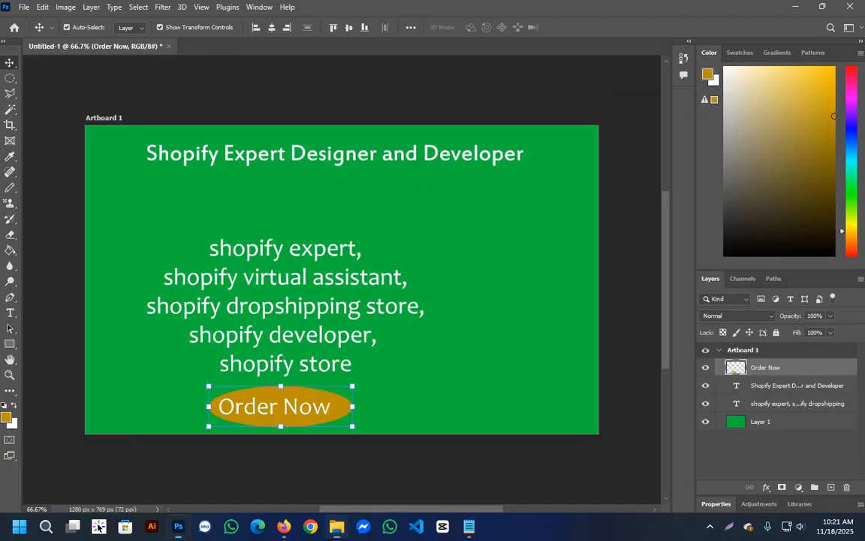
Trim the empty edges of the "Order Now" badge image.
left_click(65, 7)
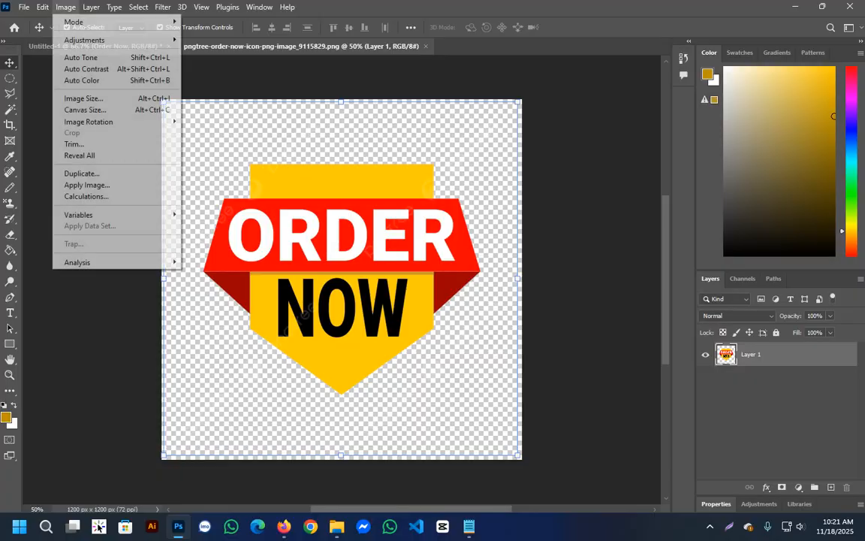
left_click(78, 141)
key("Return")
key("v")
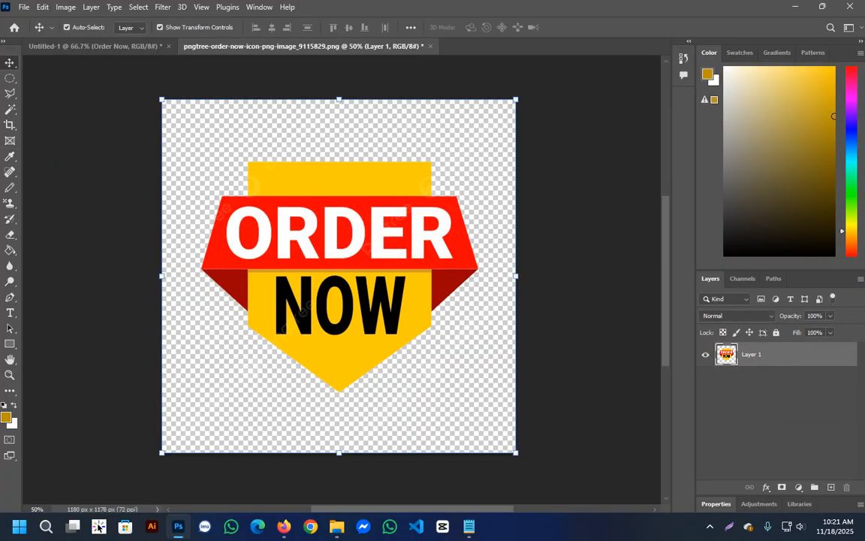
Crop the "Order Now" badge image with a free ratio to about 942 x 826 px, tightly around the badge.
left_click(9, 125)
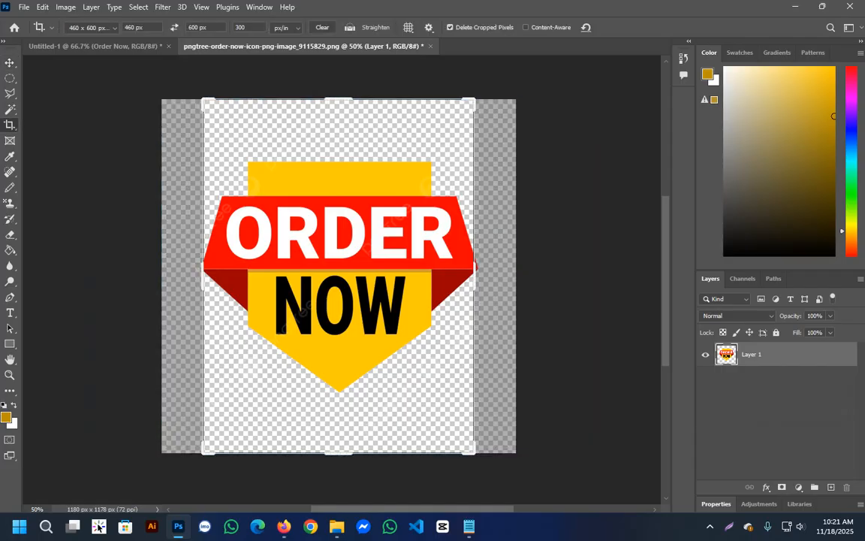
left_click(93, 28)
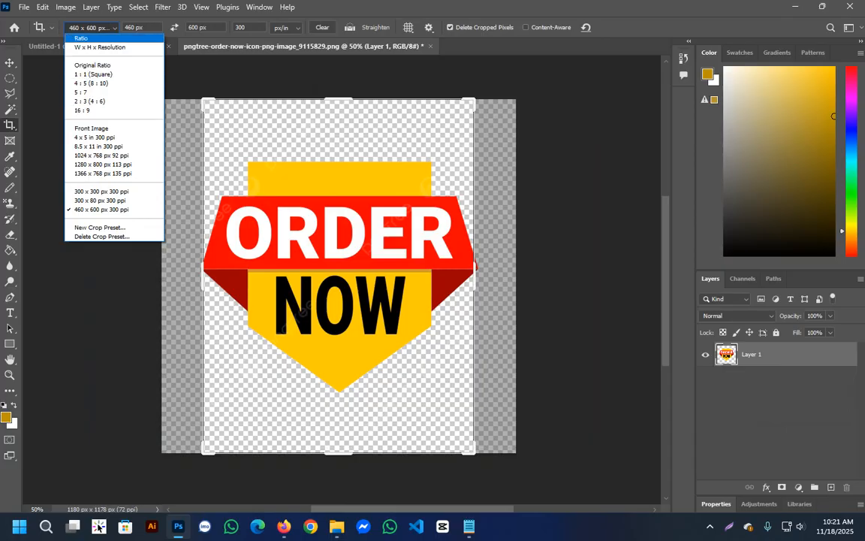
left_click(82, 39)
left_click_drag(338, 100, 342, 128)
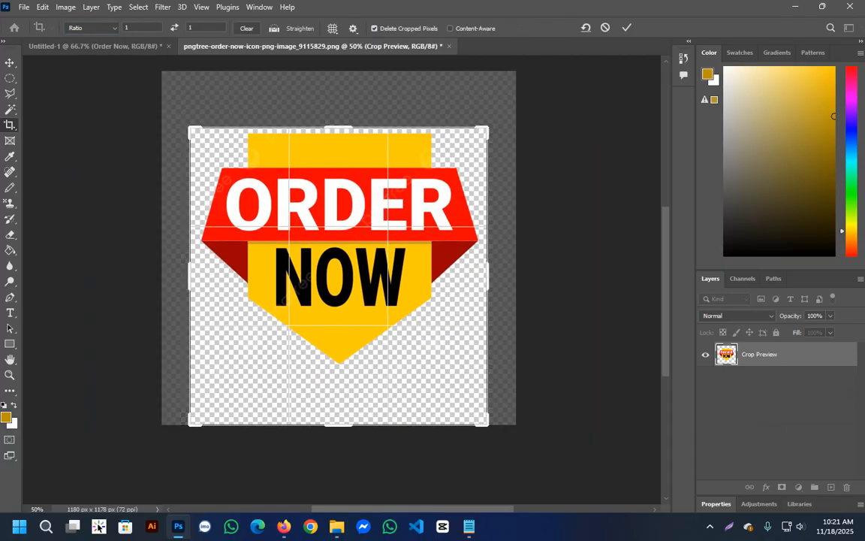
left_click_drag(487, 425, 473, 410)
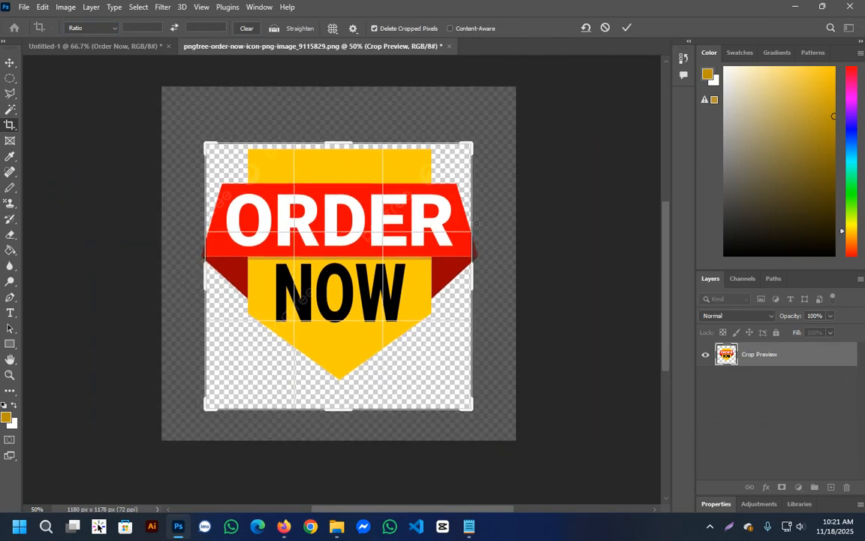
left_click_drag(472, 277, 475, 276)
left_click_drag(210, 262, 196, 276)
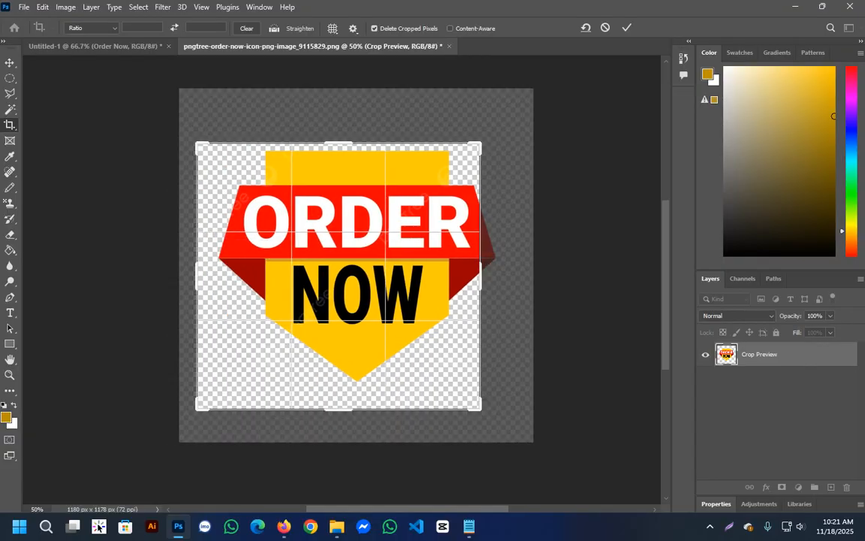
left_click_drag(405, 276, 388, 287)
left_click_drag(338, 142, 339, 147)
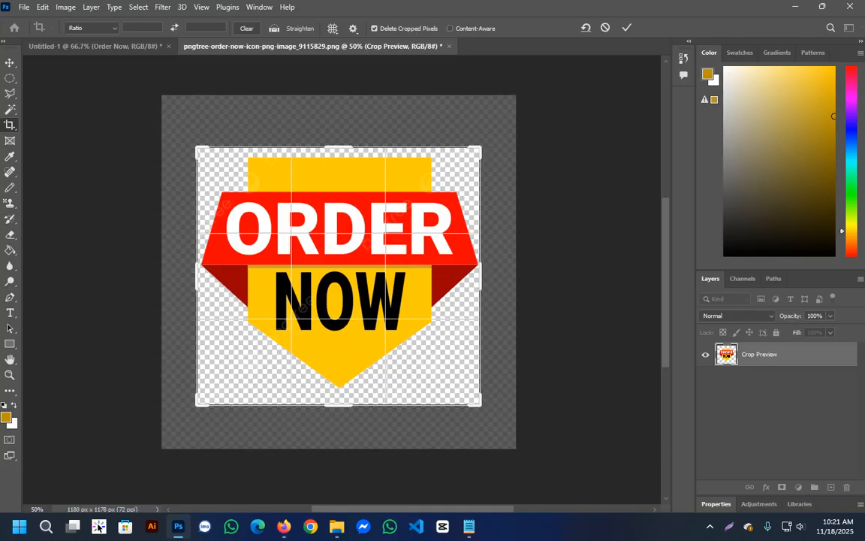
left_click_drag(338, 405, 338, 400)
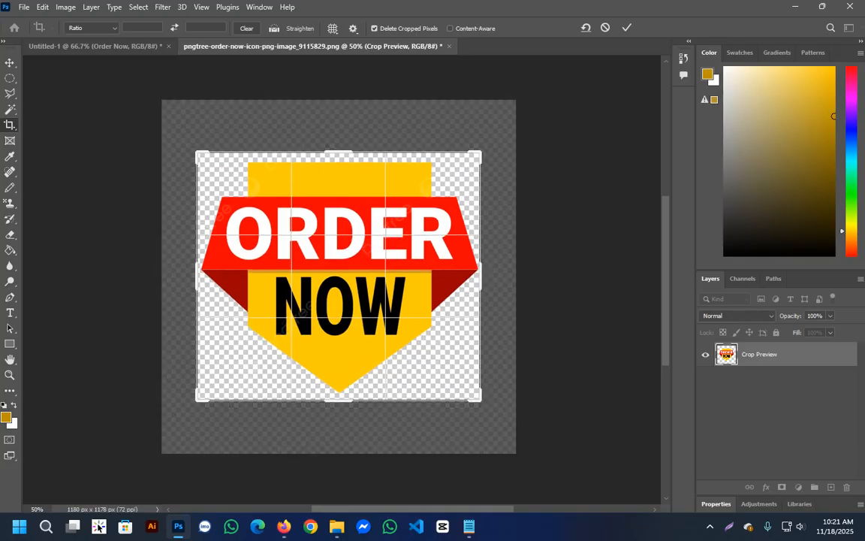
key("Return")
Copy the cropped badge layer into the Untitled-1 gallery image.
left_click(10, 62)
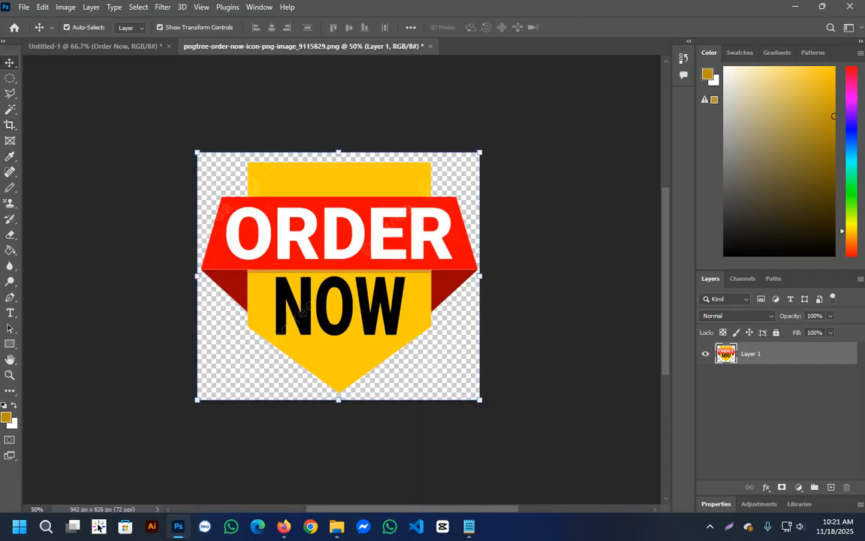
left_click_drag(357, 260, 332, 199)
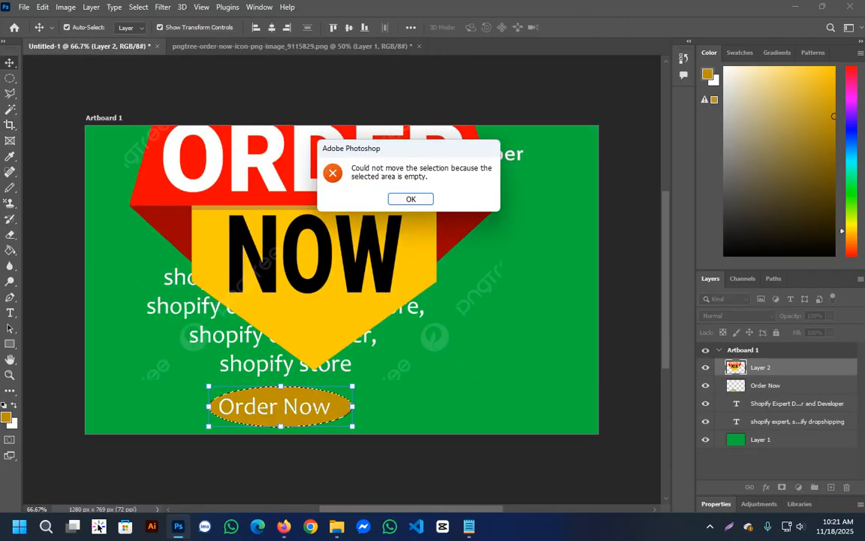
left_click(411, 199)
Delete the old oval "Order Now" layer from the gallery image and clear the remaining elliptical selection.
right_click(789, 367)
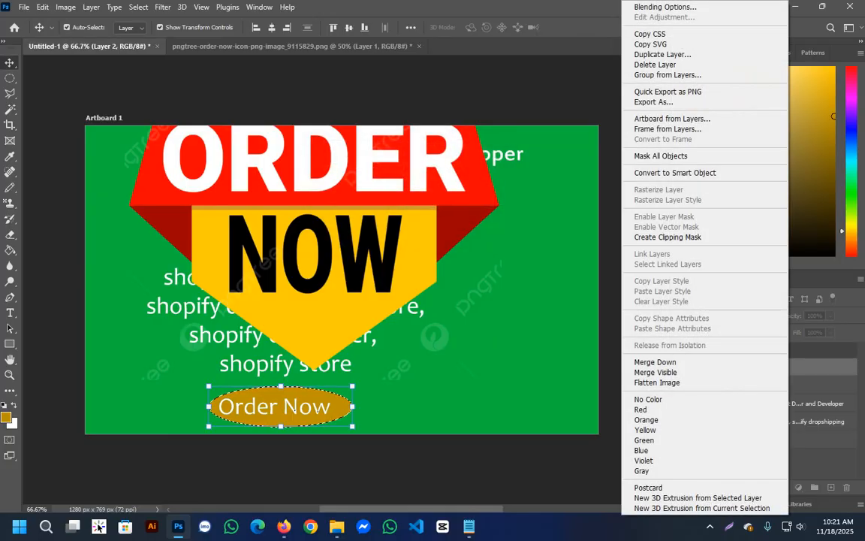
left_click(317, 410)
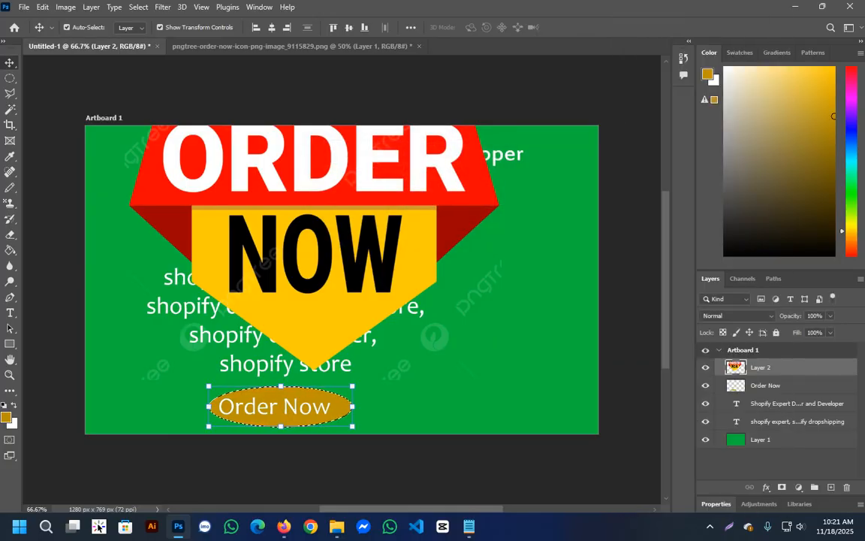
right_click(789, 386)
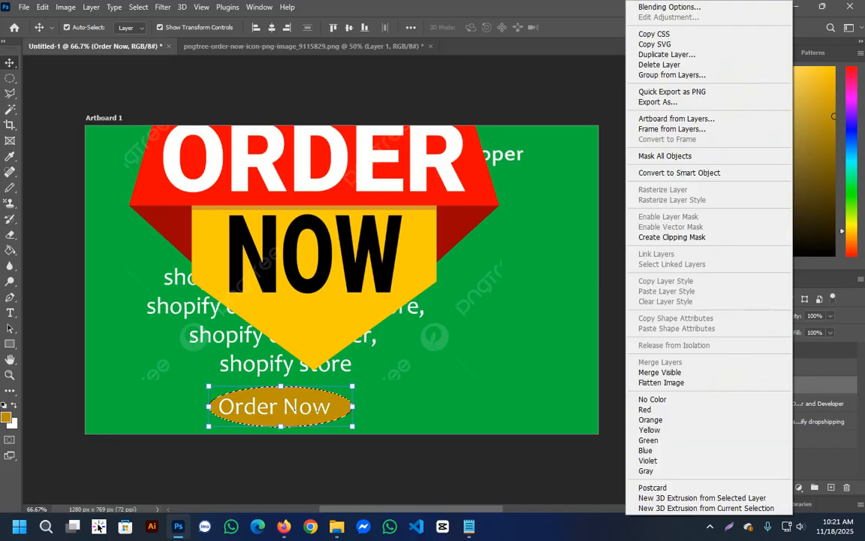
left_click(659, 65)
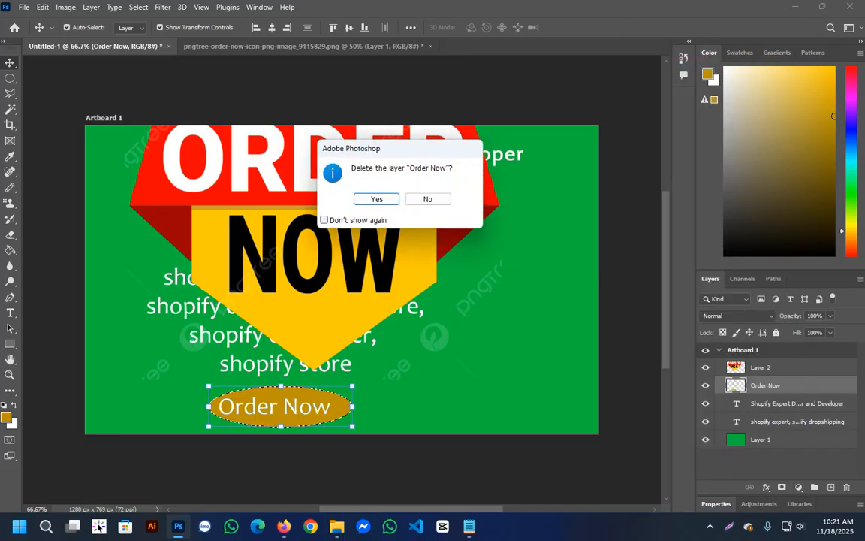
key("Return")
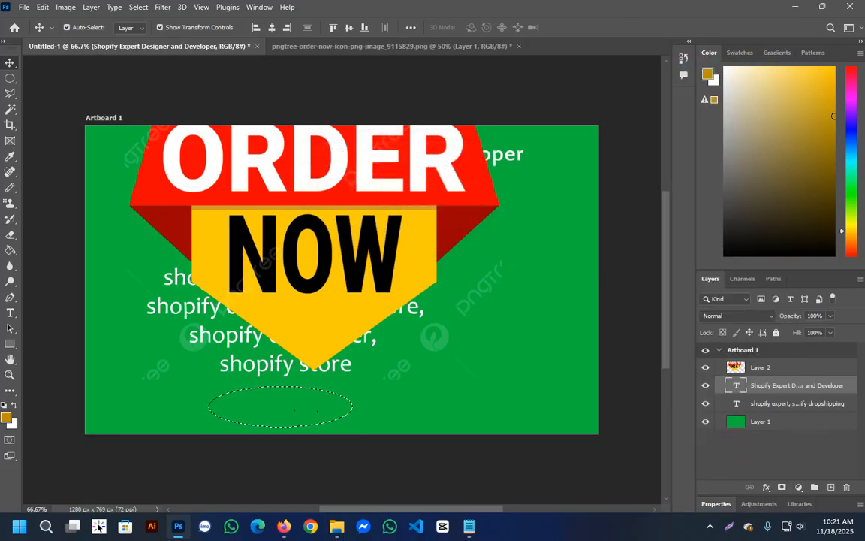
key("m")
key("ctrl+d")
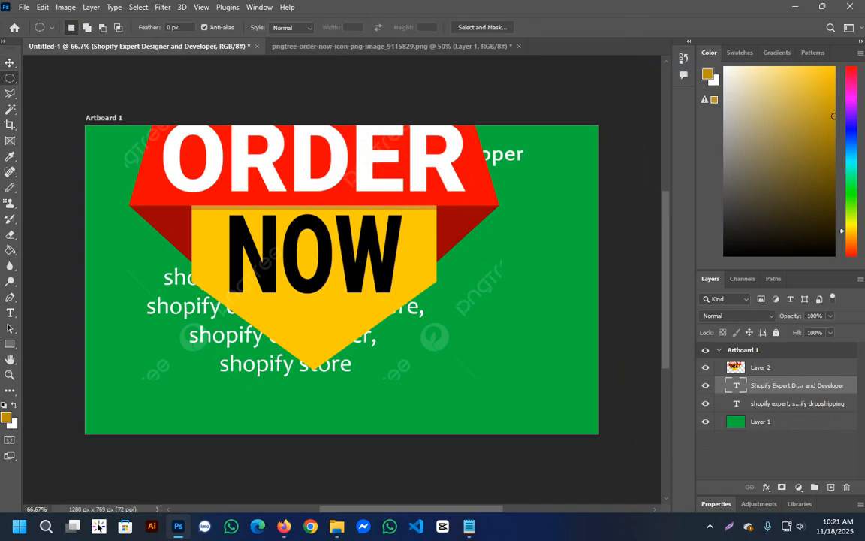
Remove the oversized badge layer from the gallery image.
key("v")
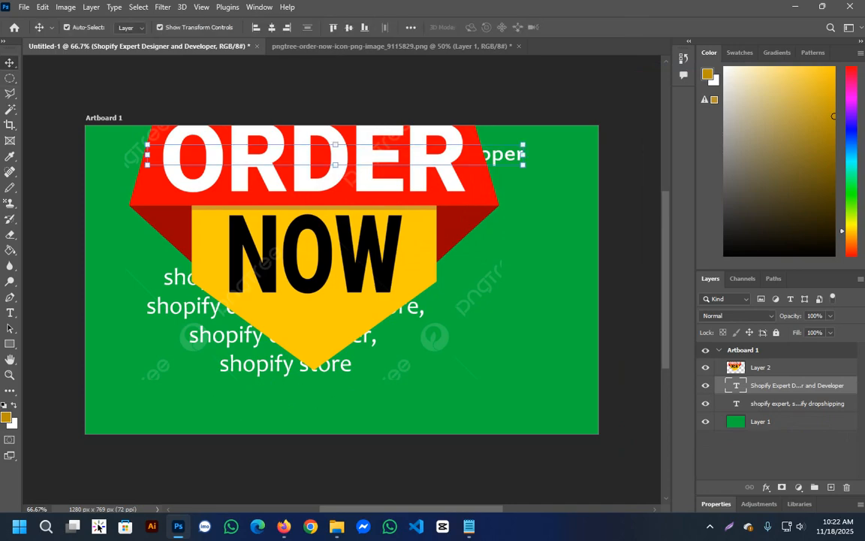
left_click(314, 248)
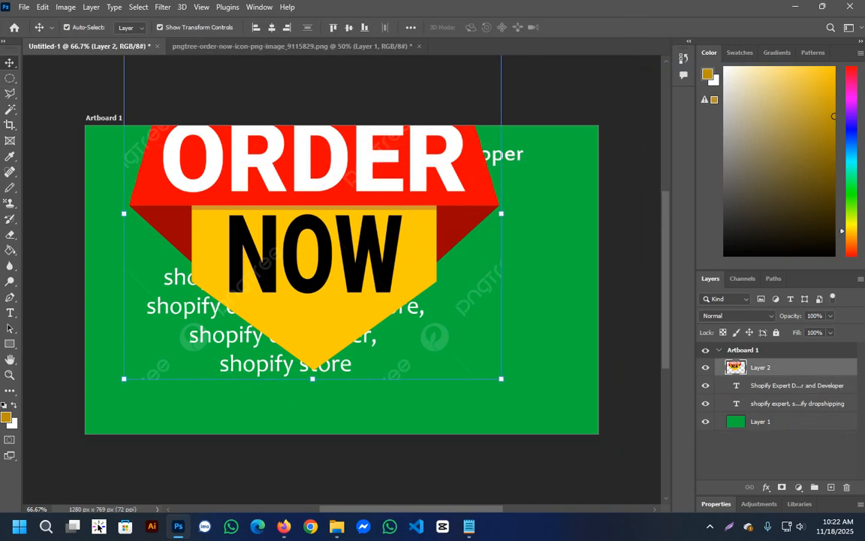
mouse_move(414, 252)
left_mouse_down()
mouse_move(499, 274)
mouse_move(423, 266)
left_mouse_up()
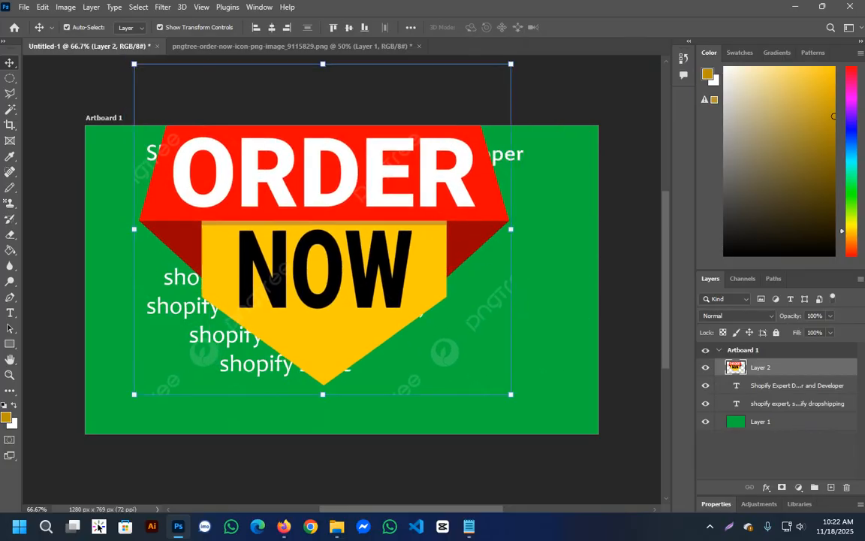
key("Delete")
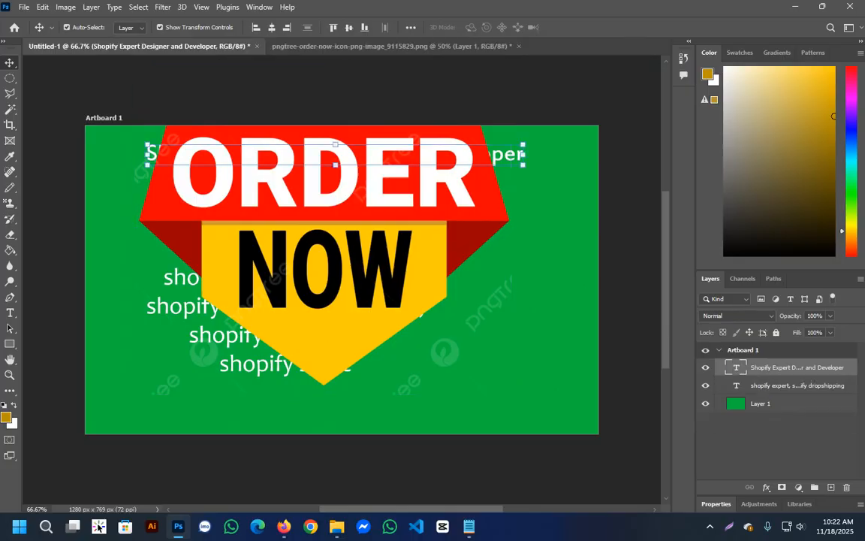
In the badge document, select the badge shape by tracing its full outline with the Polygonal Lasso tool.
key("ctrl+Tab")
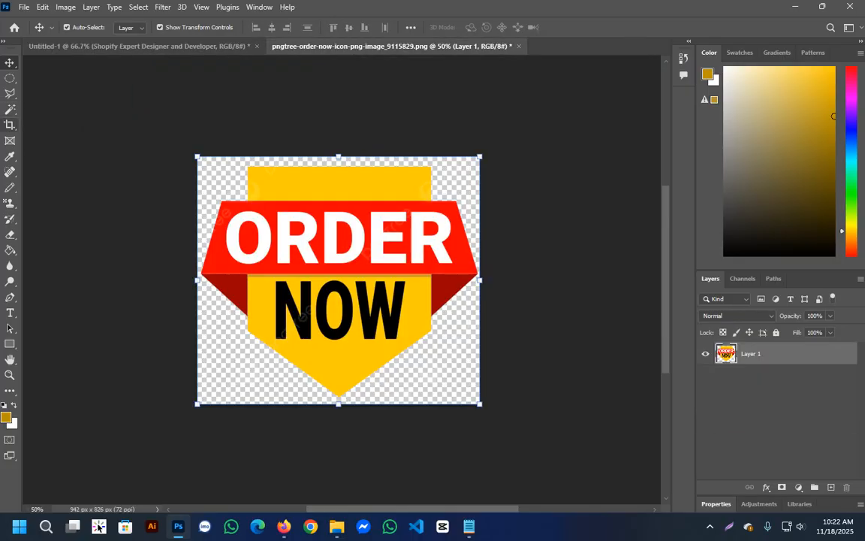
left_click(10, 93)
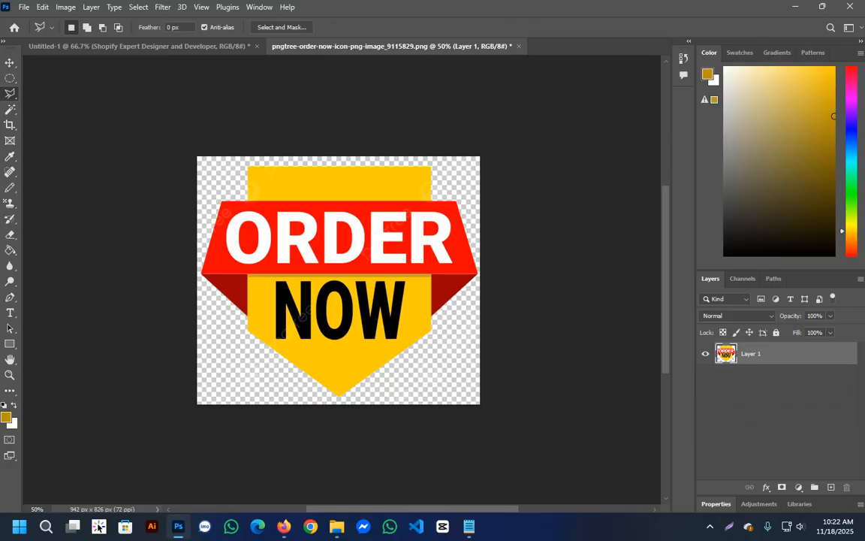
left_click(10, 110)
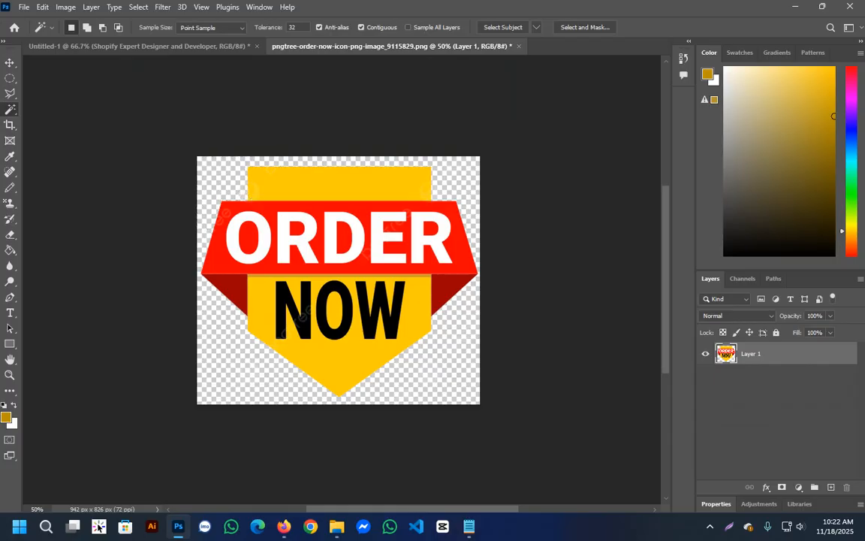
left_click(10, 94)
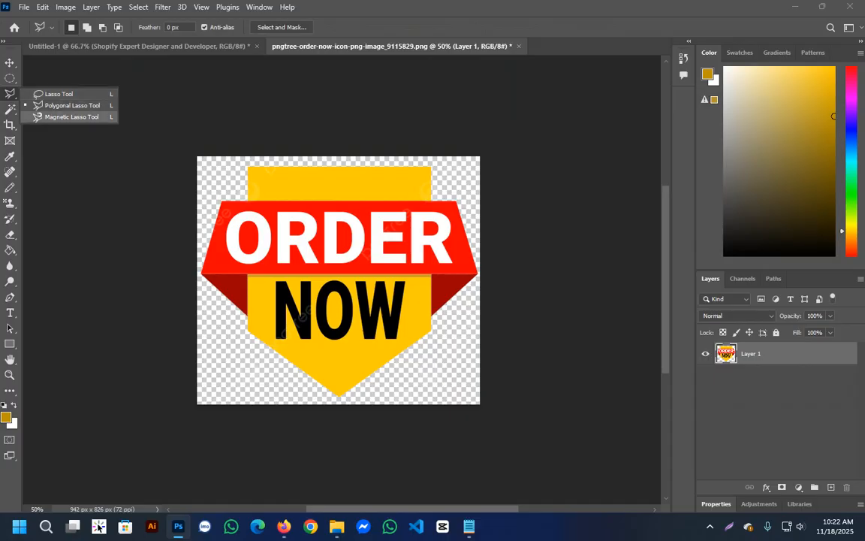
left_click(68, 116)
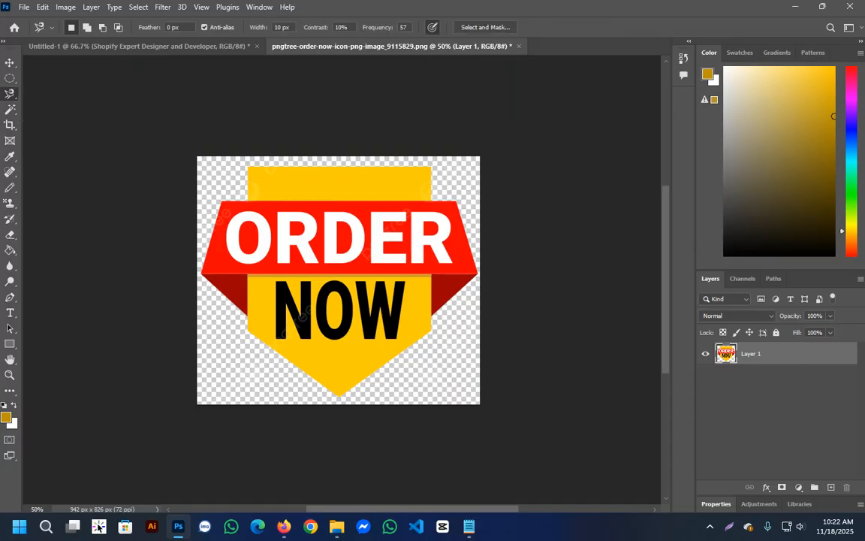
left_click(10, 93)
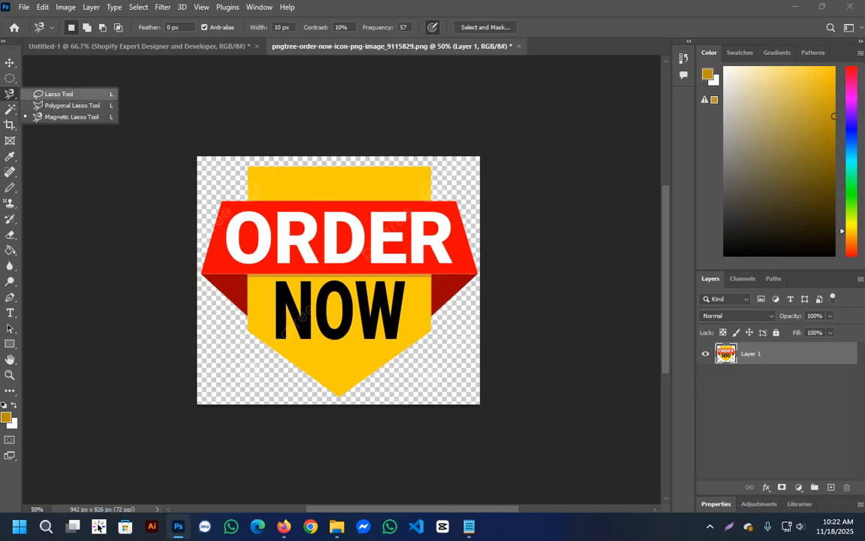
left_click(67, 102)
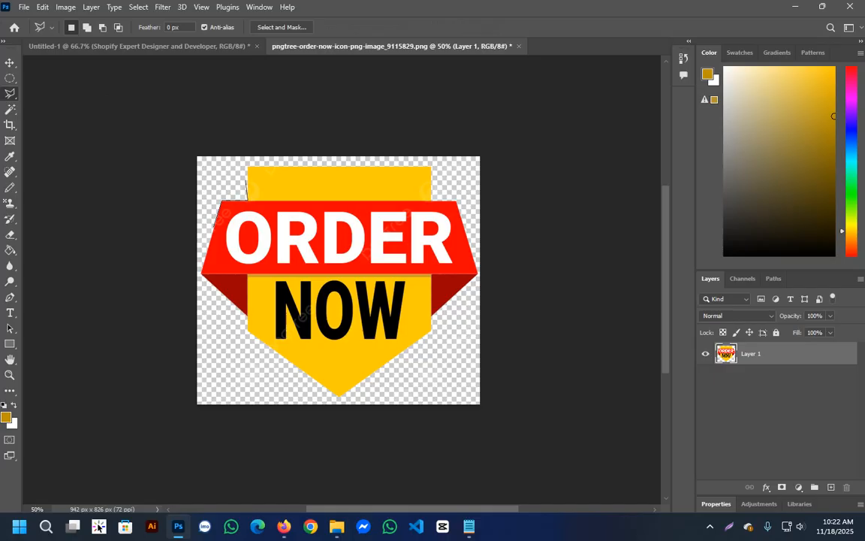
left_click(248, 166)
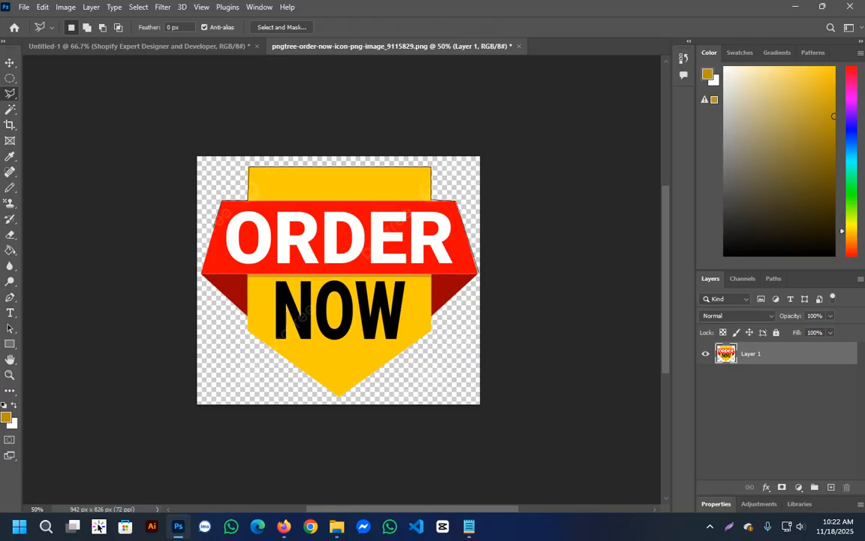
left_click(478, 274)
left_click(432, 331)
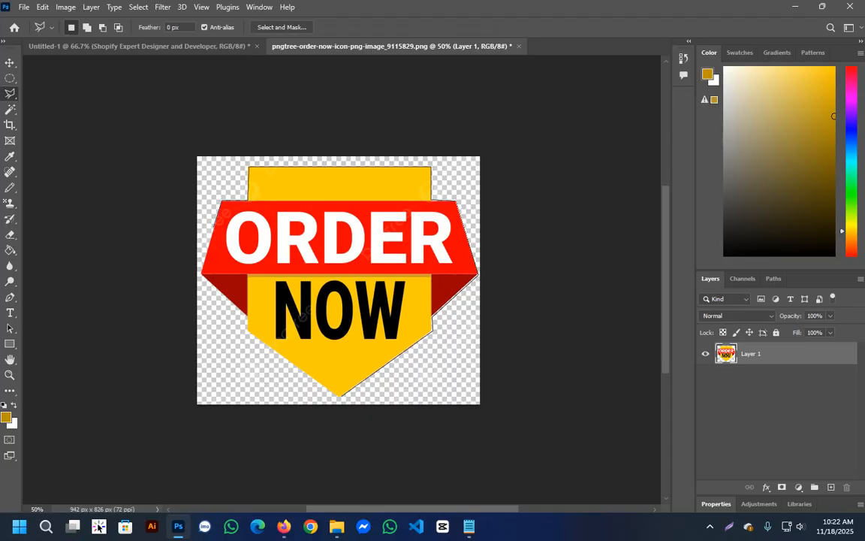
left_click(340, 396)
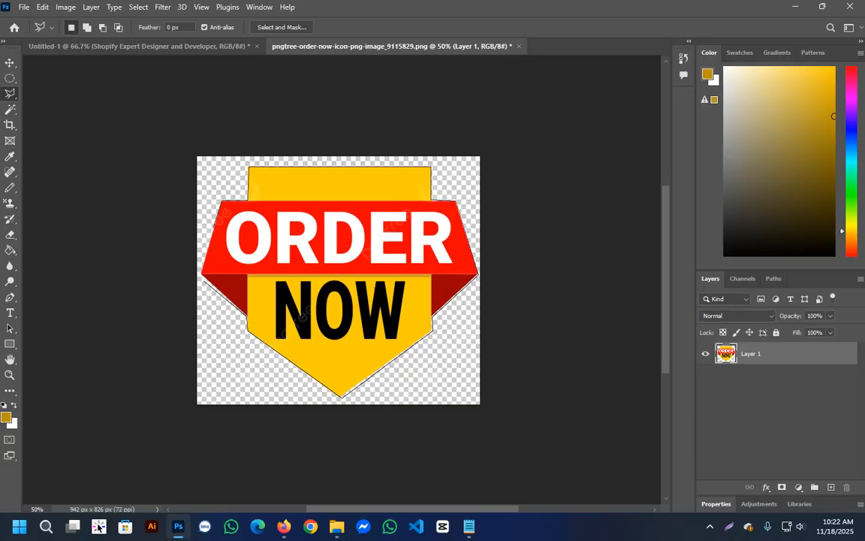
left_click(201, 275)
left_click(223, 200)
Copy the selected badge to a new layer and move that layer into the Untitled-1 gallery image.
right_click(350, 208)
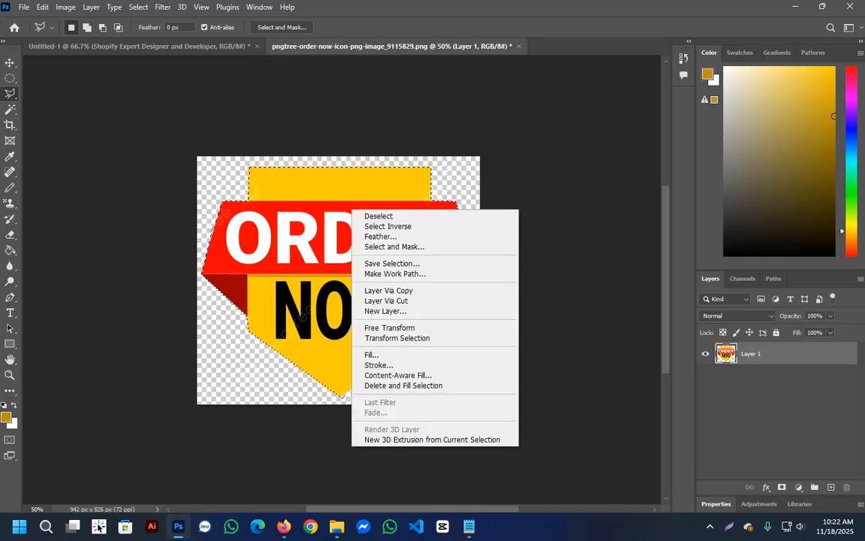
left_click(379, 290)
key("v")
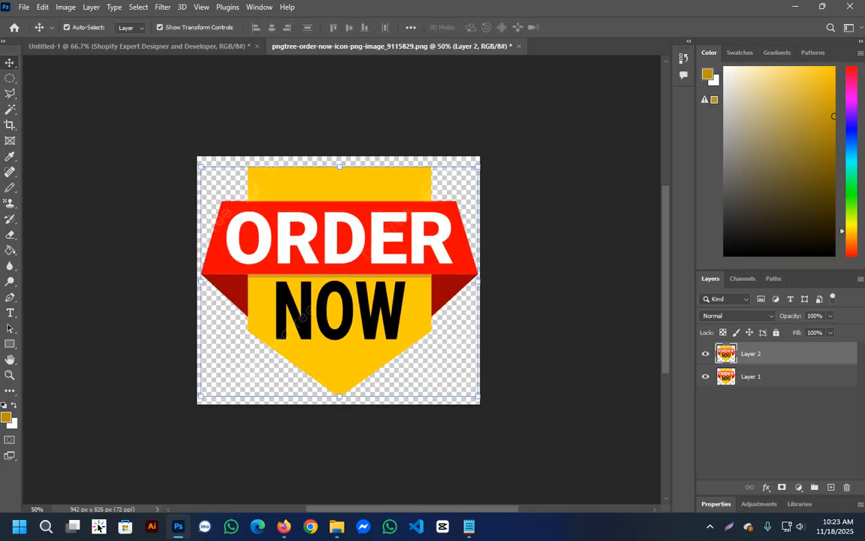
left_click_drag(375, 252, 421, 194)
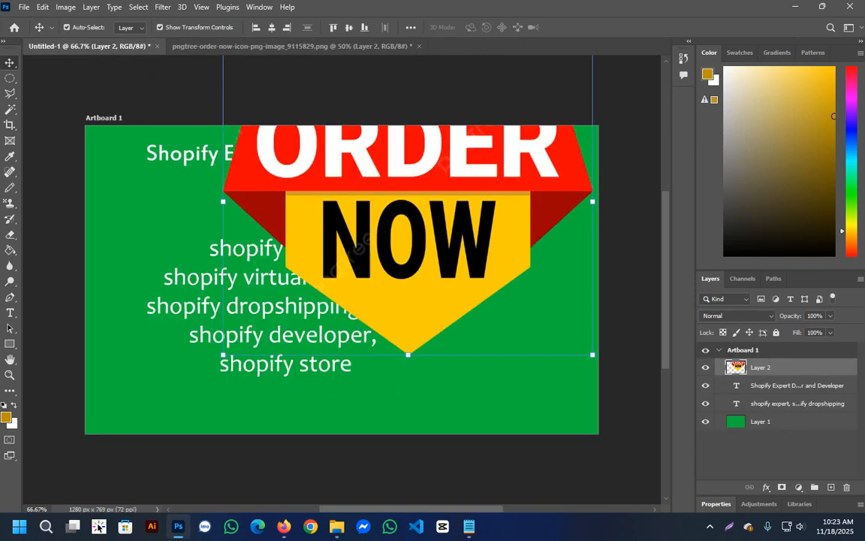
Scale the badge down to about 29.14% by 23.76% beneath the keyword list, and raise the keyword text to make room for it.
key("ctrl+t")
left_click_drag(594, 354, 462, 237)
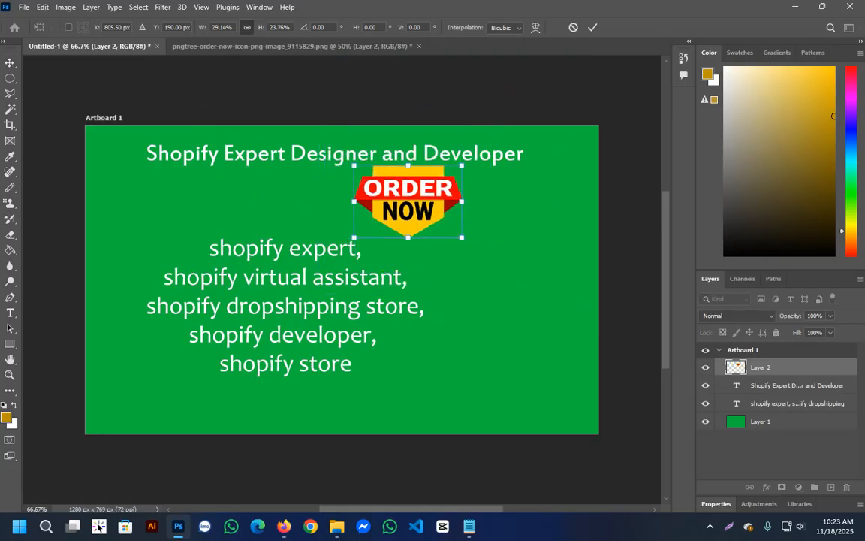
left_click_drag(442, 187, 288, 393)
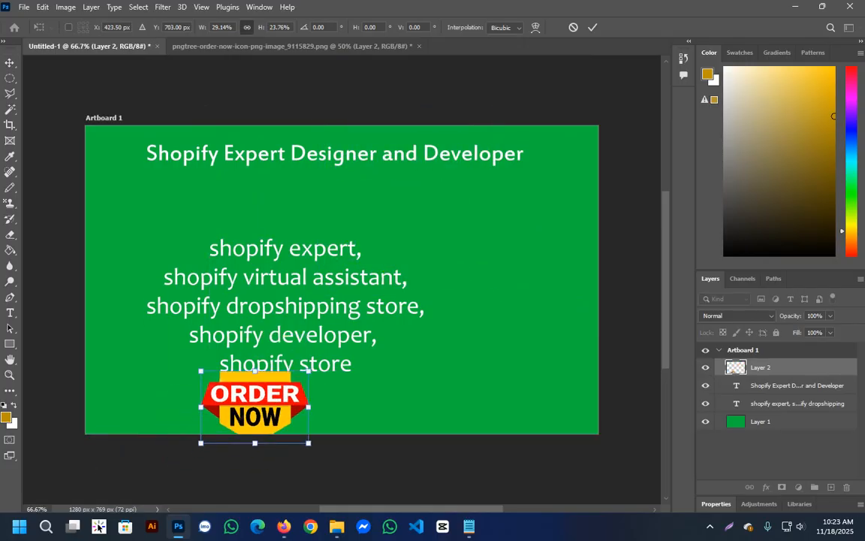
key("Return")
left_click_drag(296, 278, 287, 239)
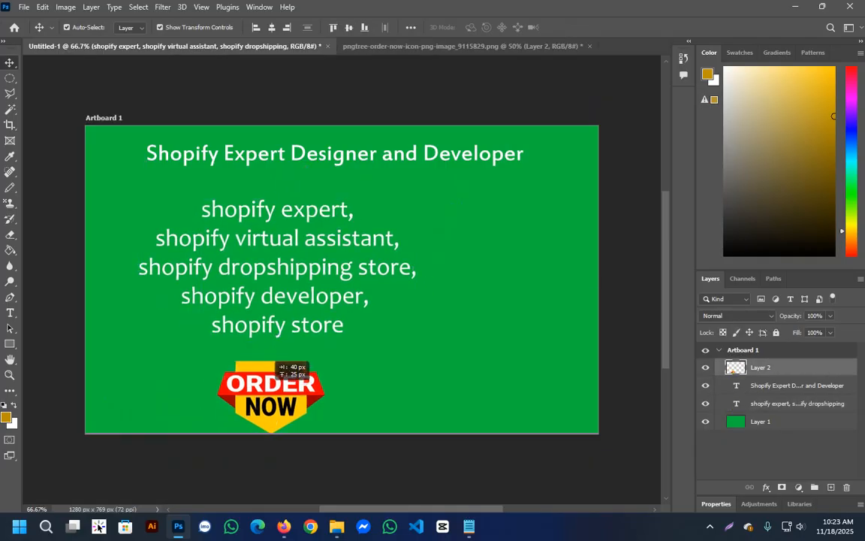
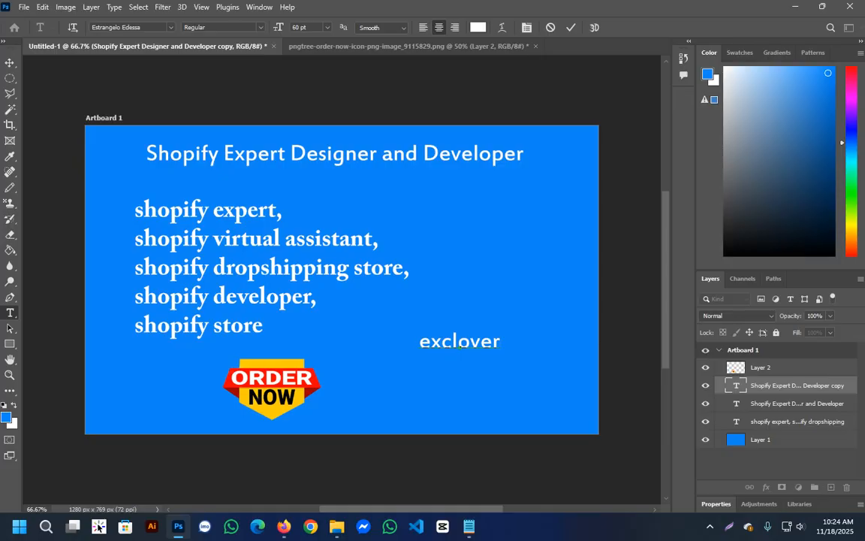
Replace the duplicated heading's text with "exclusive offer" and finish the text edit.
type("===")
key("BackSpace")
key("BackSpace")
key("BackSpace")
key("BackSpace")
key("BackSpace")
key("BackSpace")
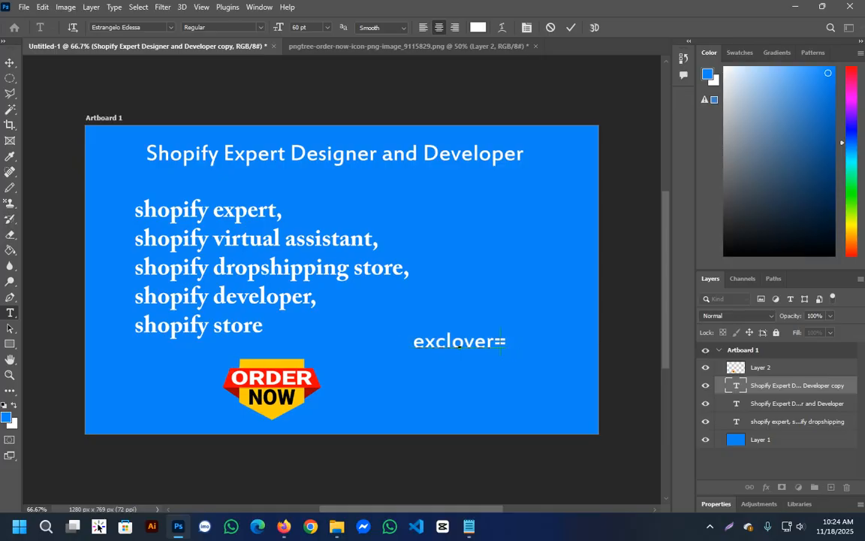
key("BackSpace")
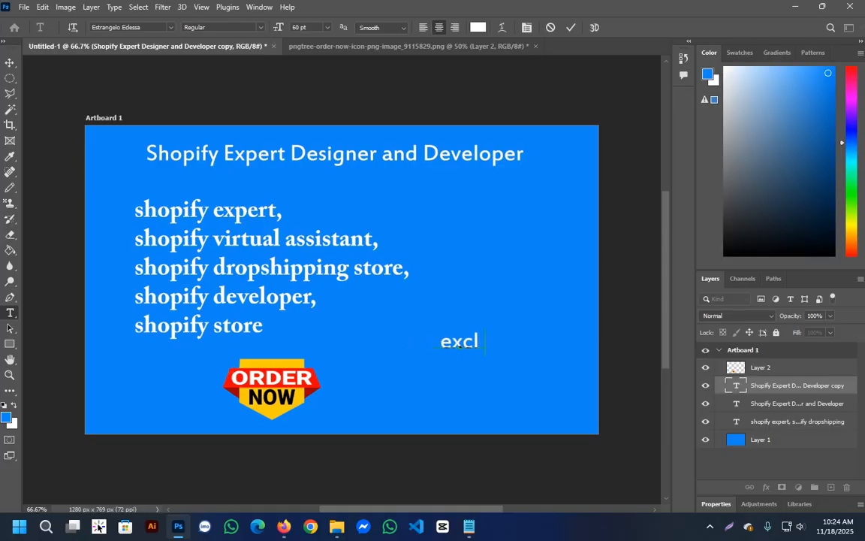
type("usive o")
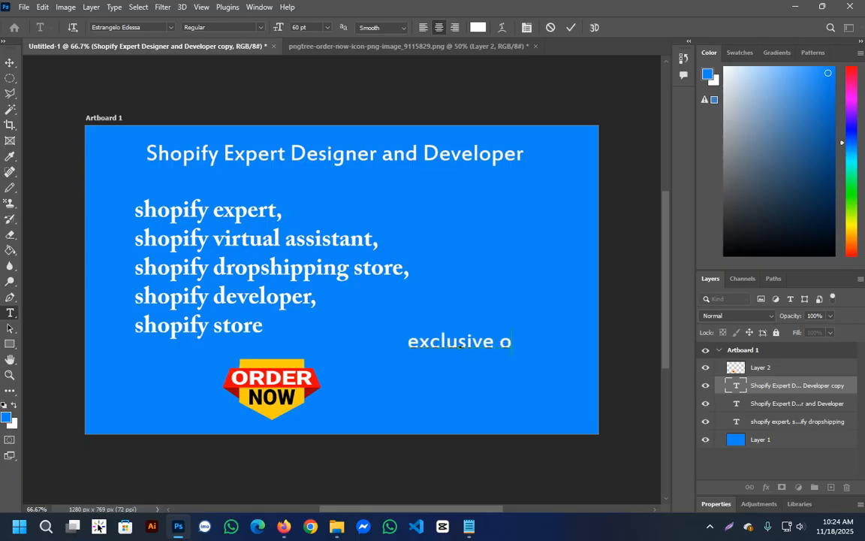
type("ffer")
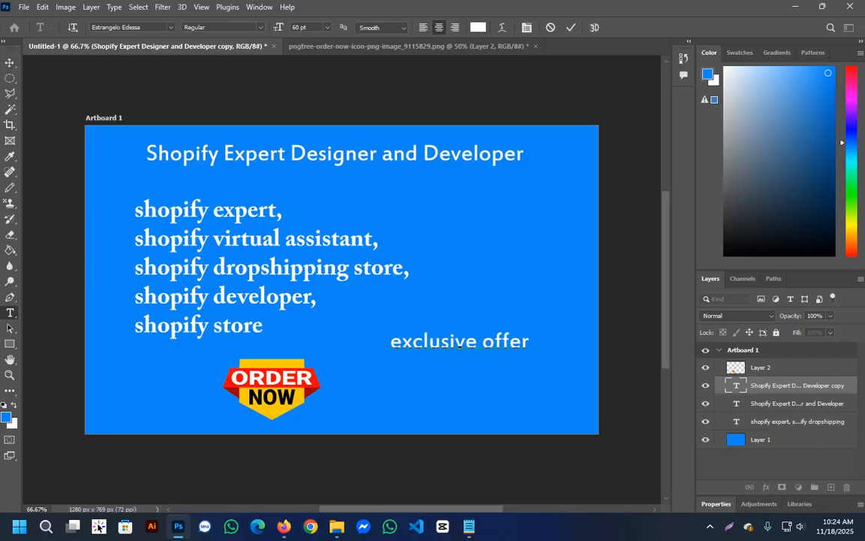
left_click(10, 63)
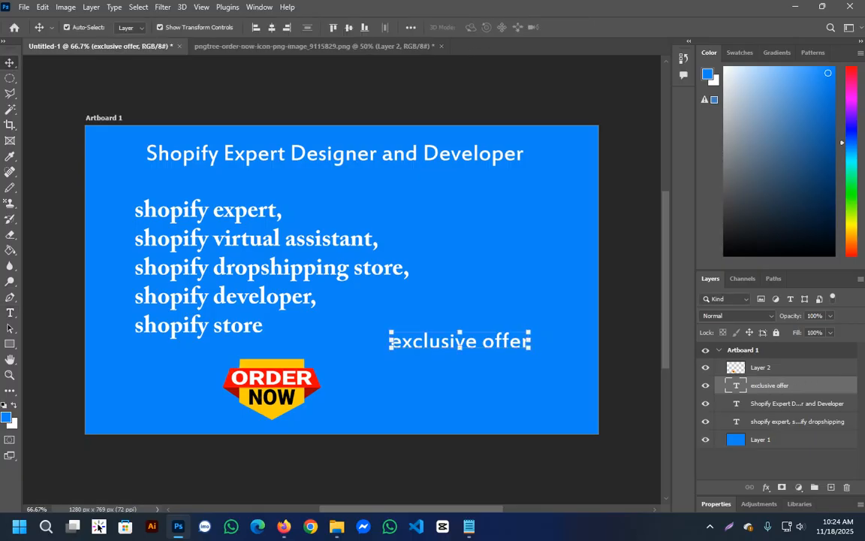
Scale down the "exclusive offer" text and place it beside the Order Now badge, beneath the start of the keyword list.
key("ctrl+t")
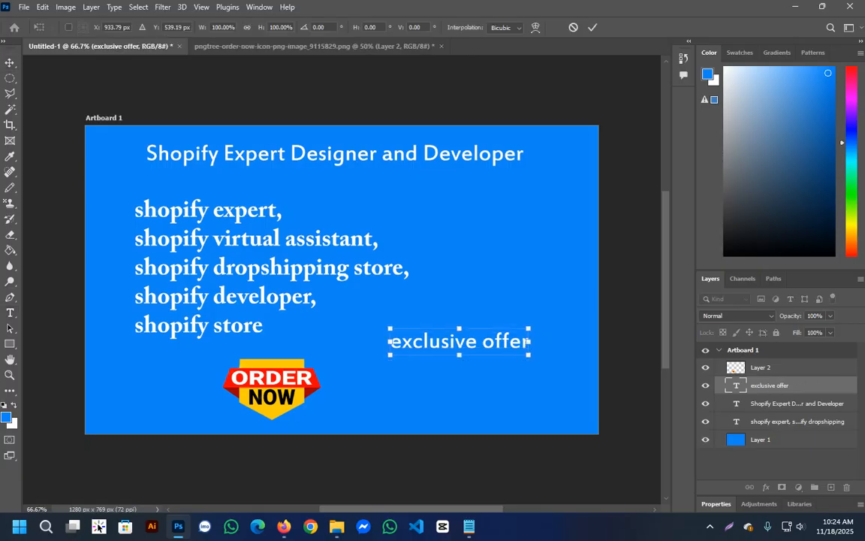
left_click_drag(531, 341, 181, 379)
key("Return")
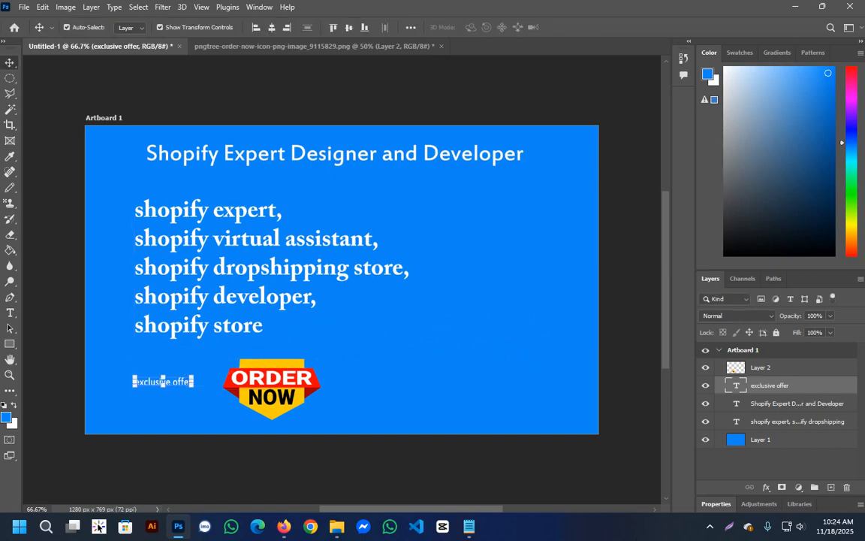
left_click(185, 326)
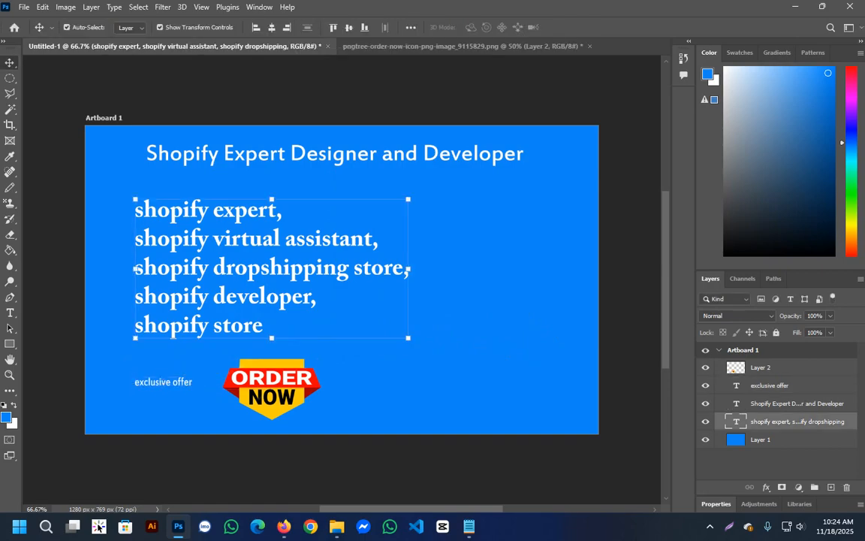
left_click(360, 470)
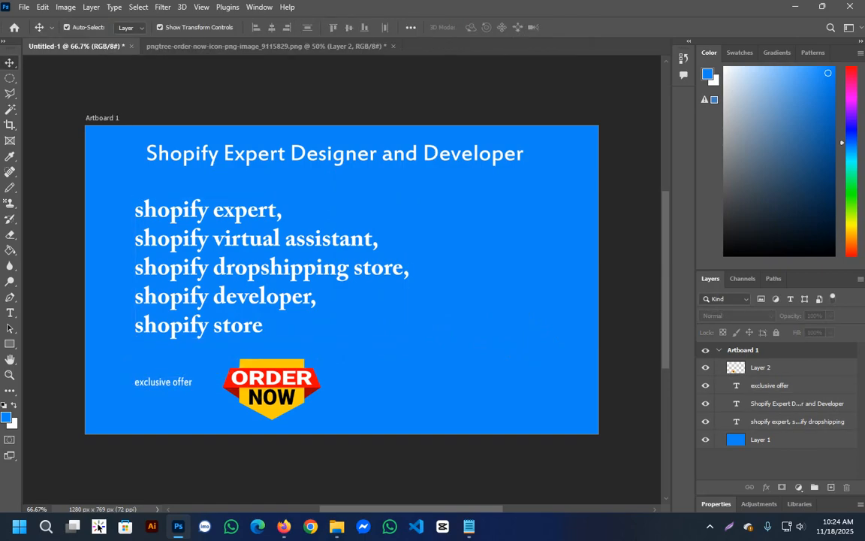
double_click(736, 421)
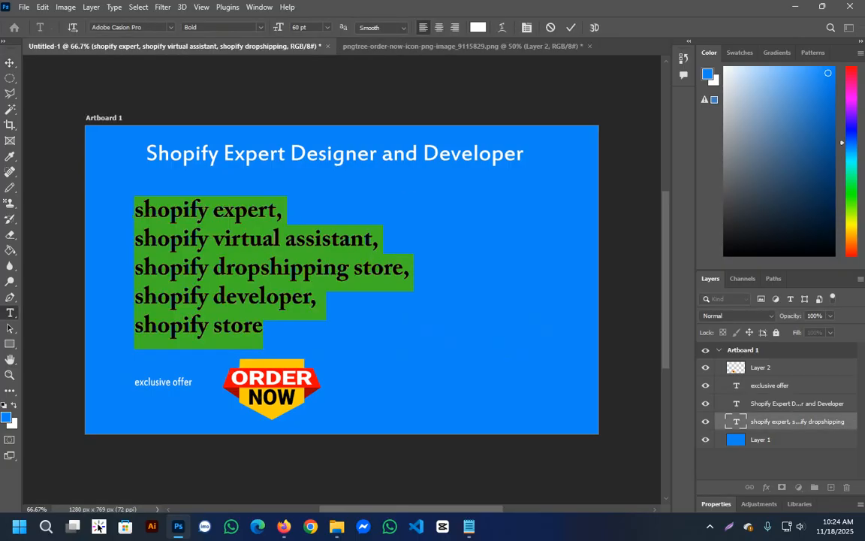
key("ctrl+Return")
key("v")
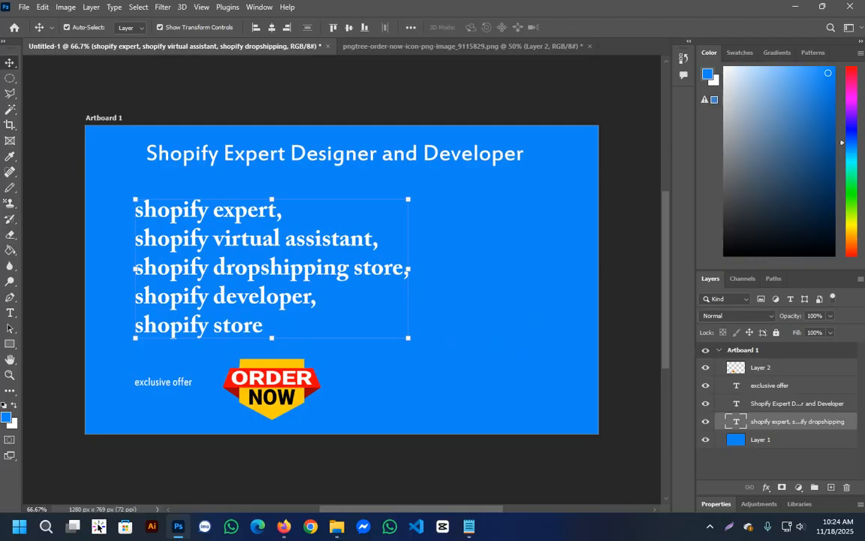
Enlarge the "Shopify Expert Designer and Developer" heading to about 115% width and 156% height.
left_click(335, 154)
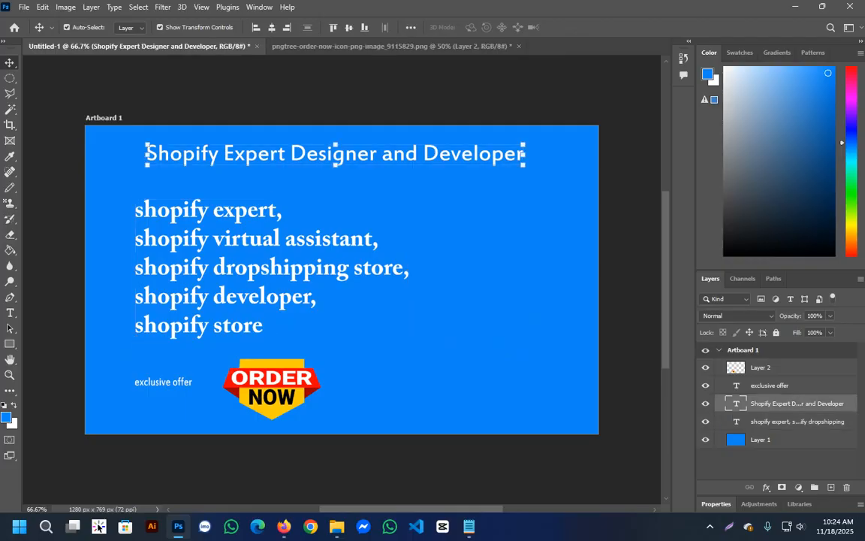
left_click_drag(523, 165, 556, 154)
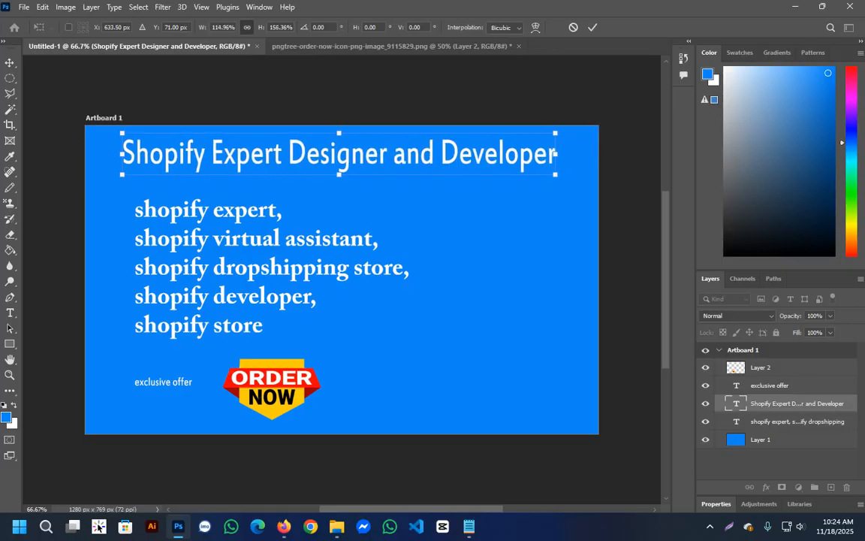
key("Return")
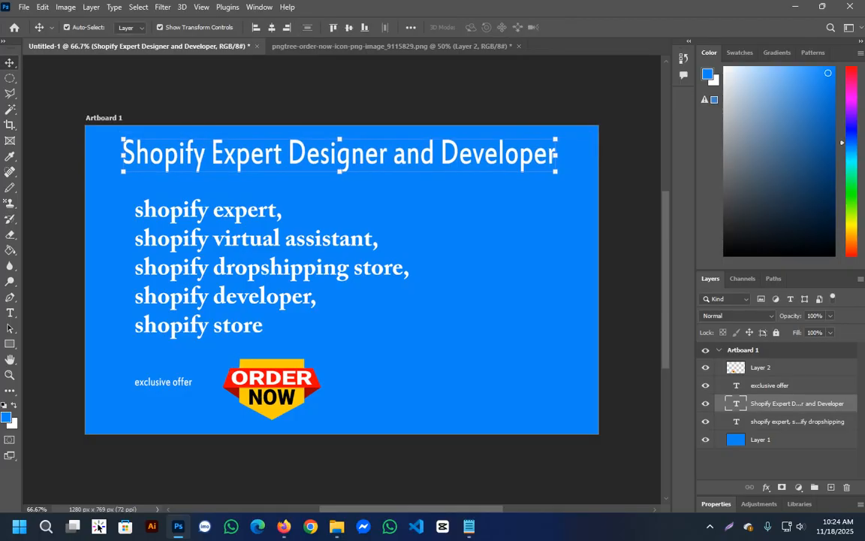
Add a drop shadow layer style to the "Shopify Expert Designer and Developer" heading, leaving the stroke effect off.
double_click(798, 403)
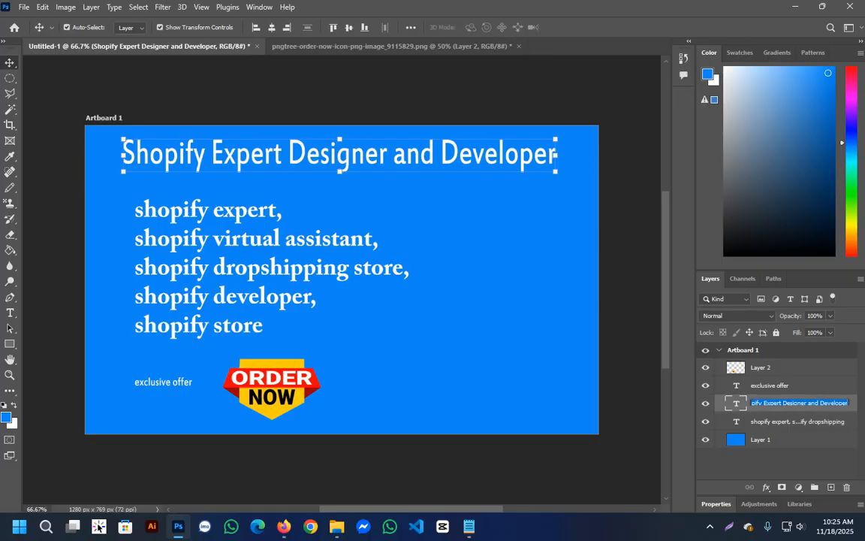
double_click(853, 404)
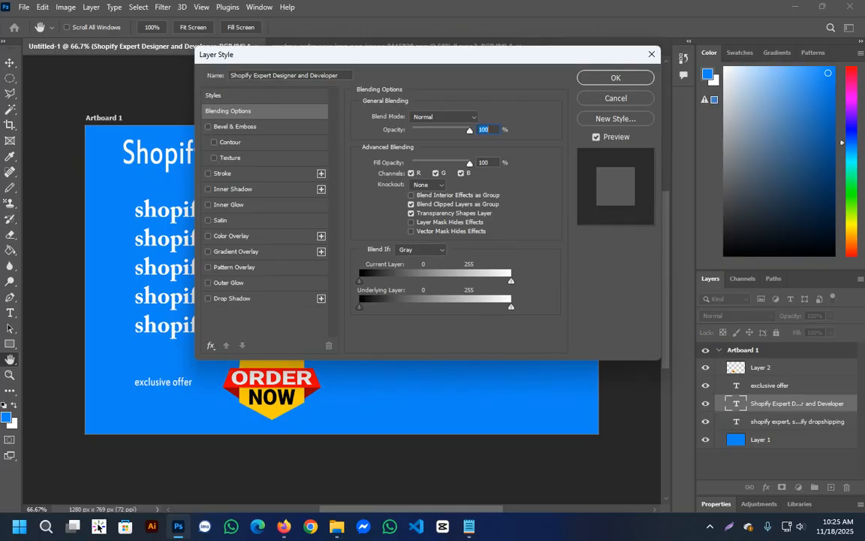
left_click(223, 174)
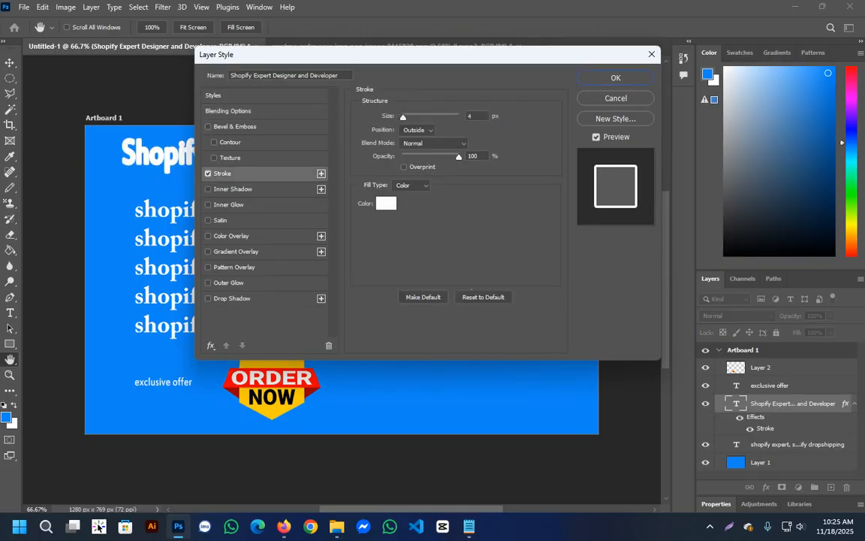
left_click(232, 298)
left_click(208, 173)
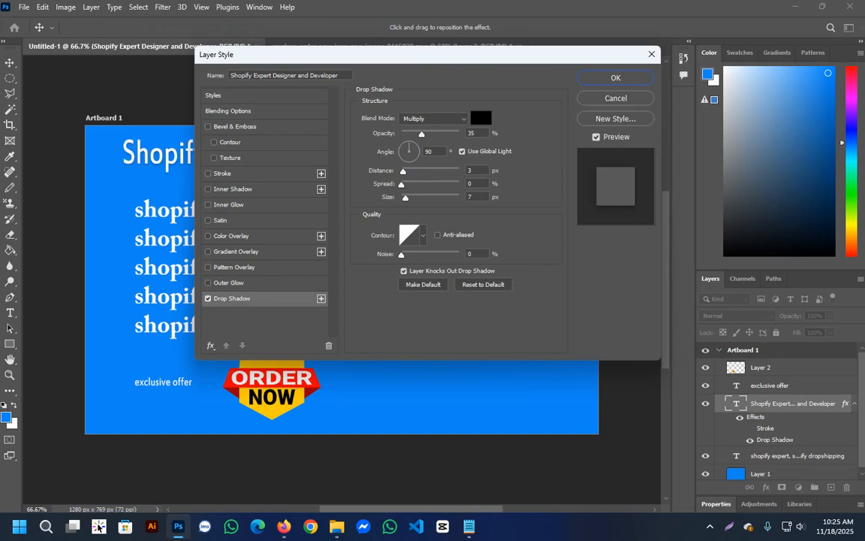
left_click_drag(431, 54, 455, 185)
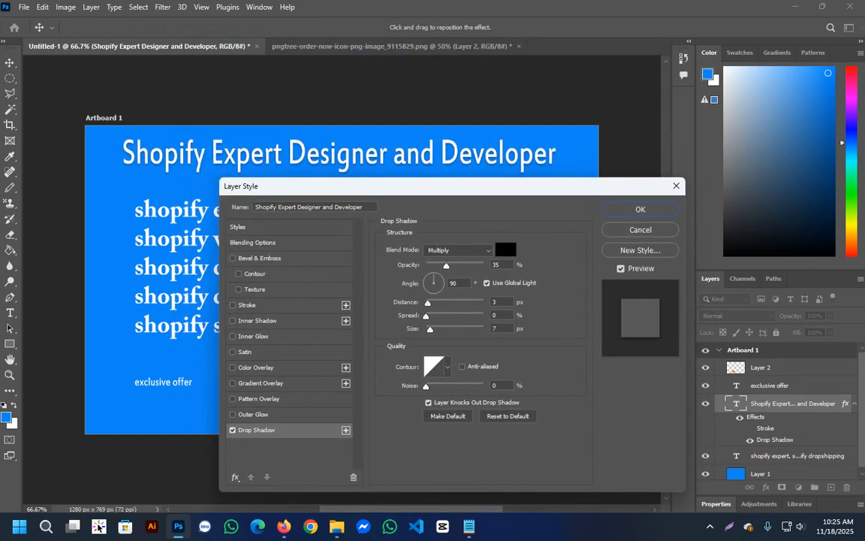
Add a 1 px white outside stroke with Normal blend mode to the heading and apply the layer style.
left_click(232, 305)
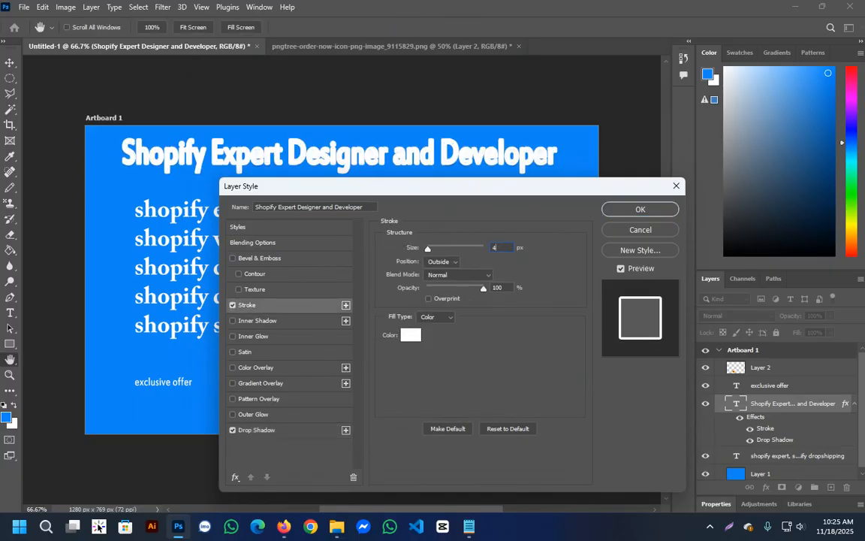
type("1")
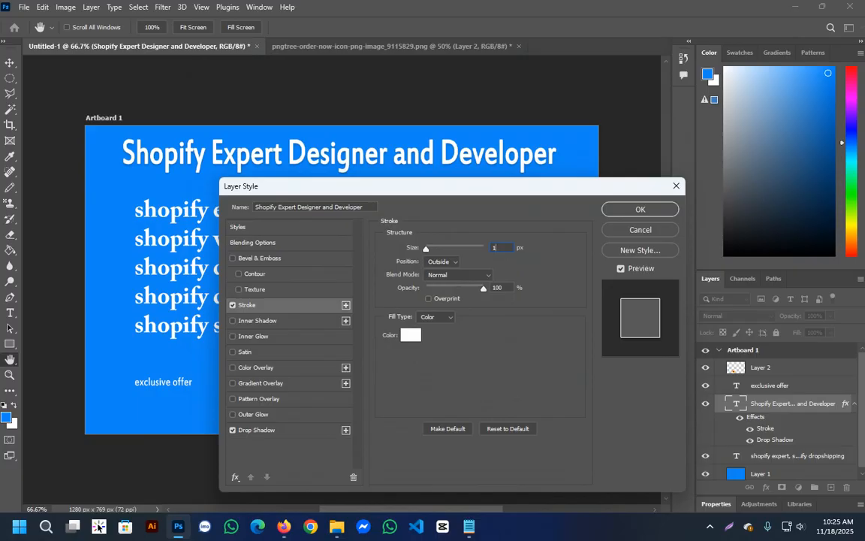
left_click(458, 275)
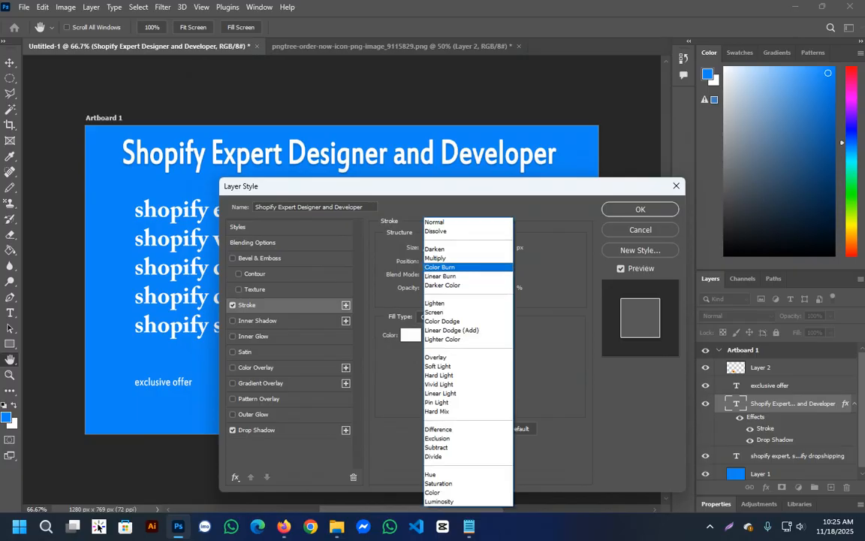
key("Return")
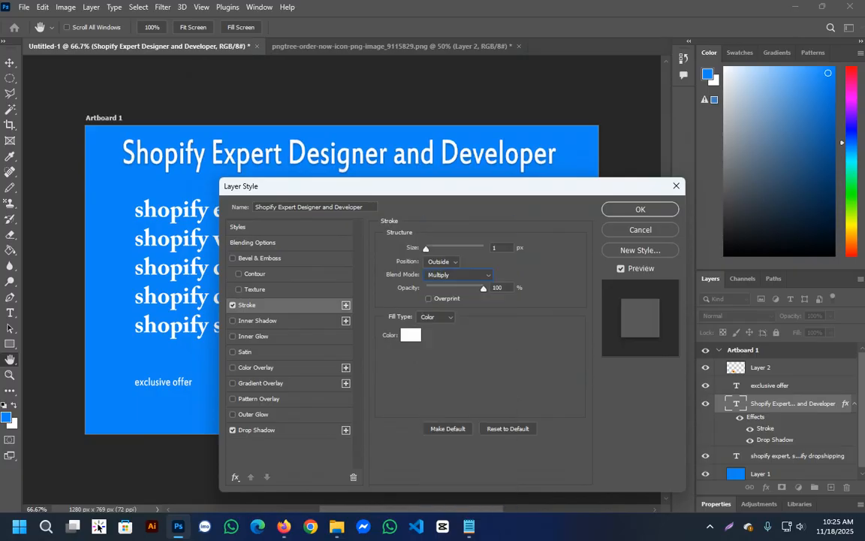
left_click(458, 275)
left_click(453, 223)
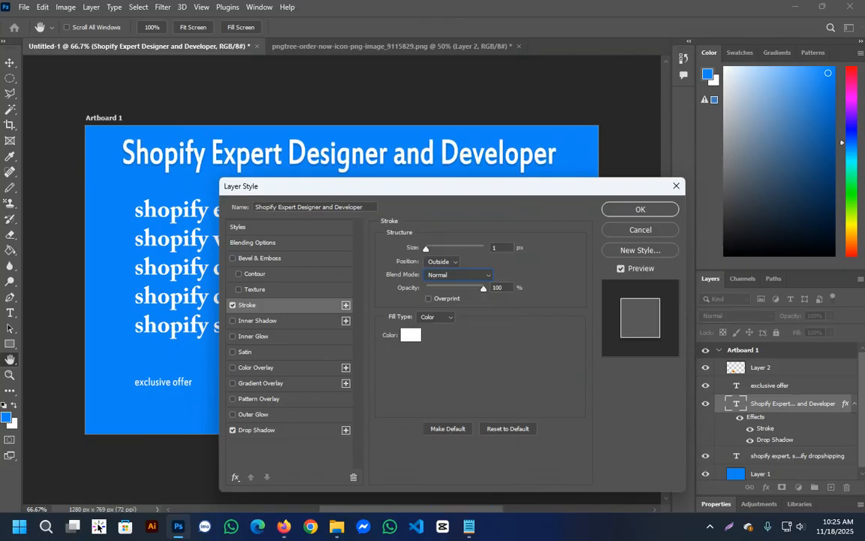
key("Return")
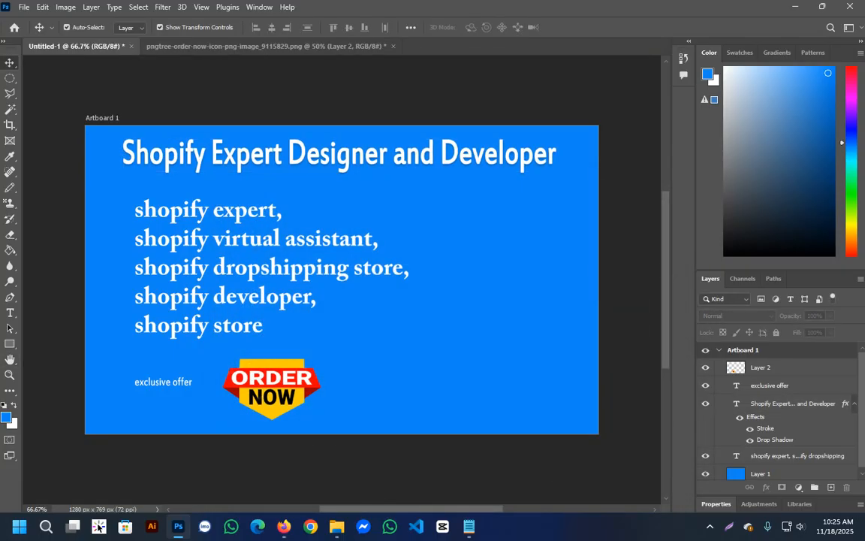
Switch to File Explorer and open the Pictures_old folder inside PERSONAL ALL on drive D.
left_click(24, 7)
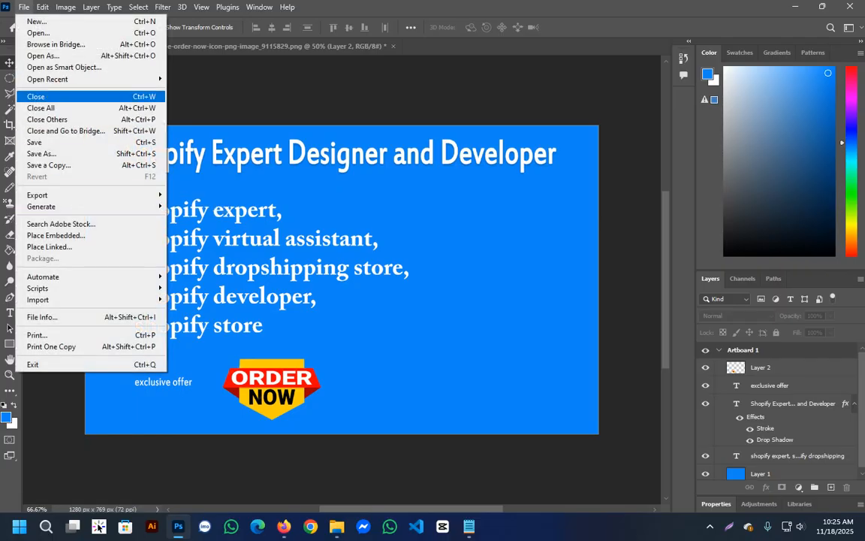
left_click(337, 527)
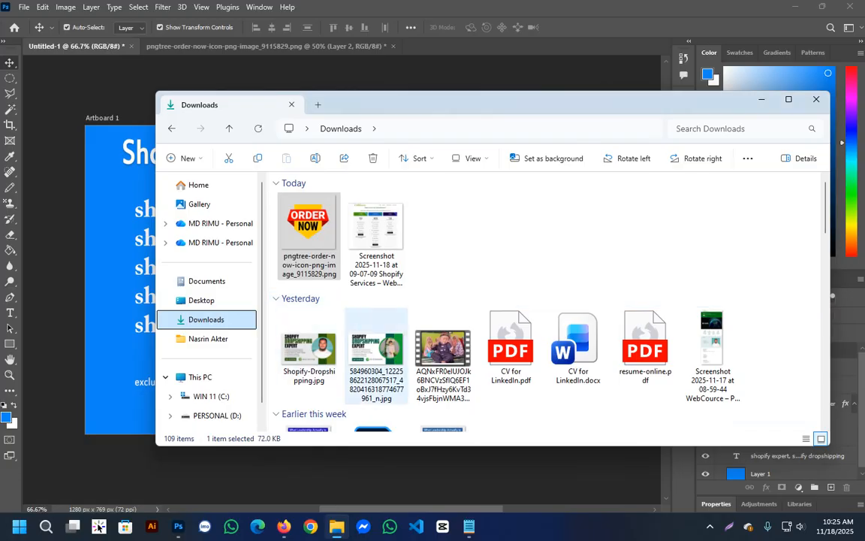
scroll(387, 338, "down", 5)
scroll(435, 341, "up", 5)
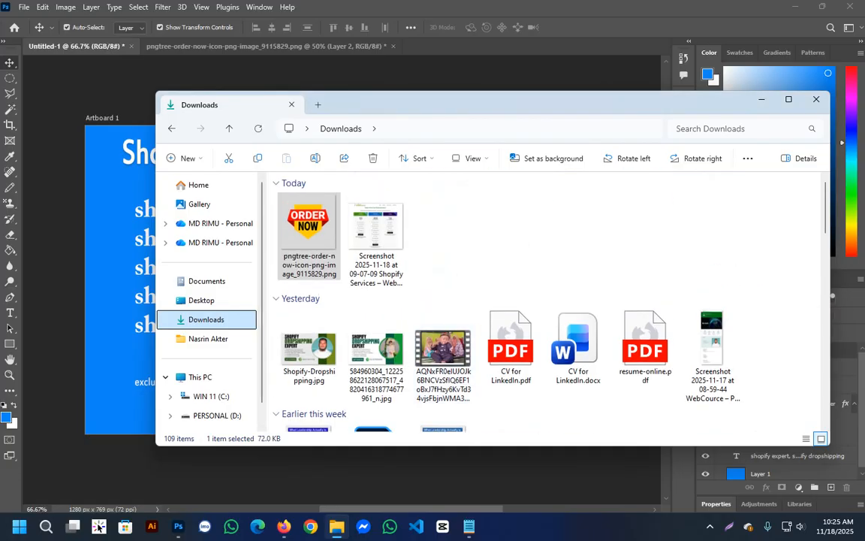
scroll(208, 378, "down", 1)
left_click(214, 393)
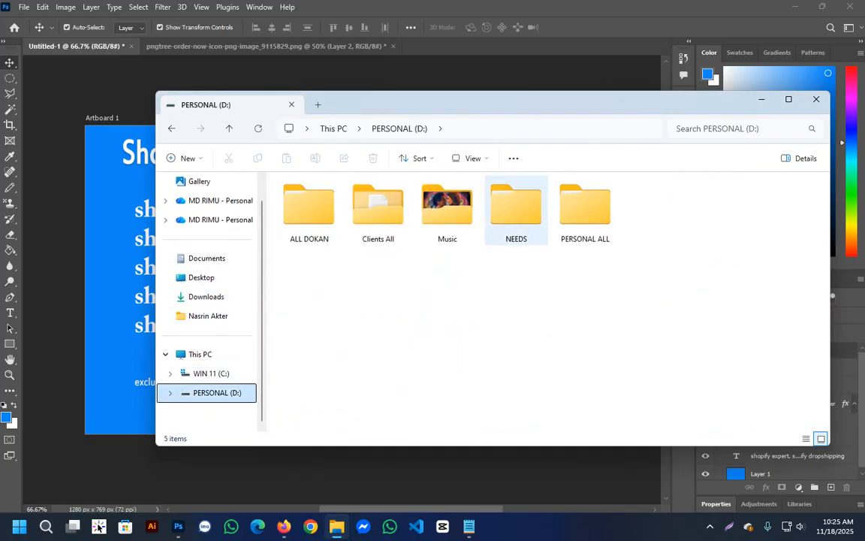
double_click(585, 207)
double_click(300, 240)
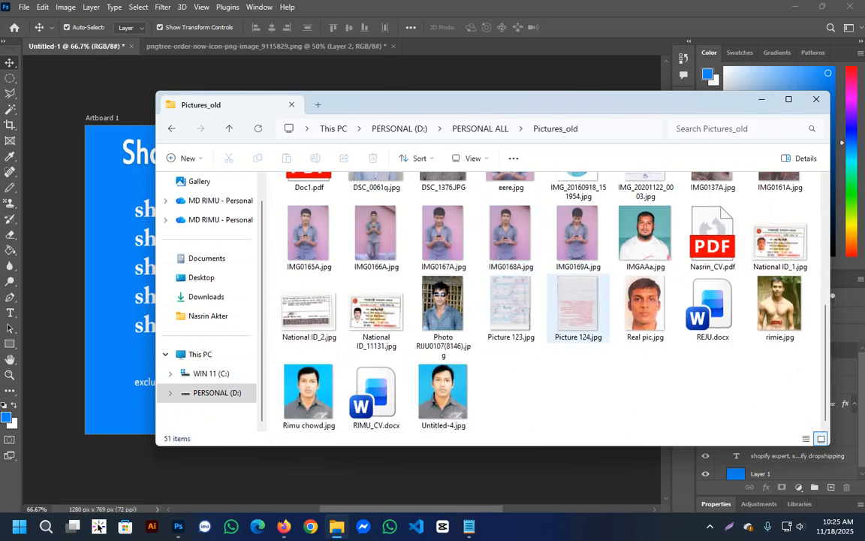
Find the portrait IMGAAa.jpg in Pictures_old and open it as a separate document in Photoshop.
scroll(406, 338, "up", 5)
scroll(443, 315, "down", 3)
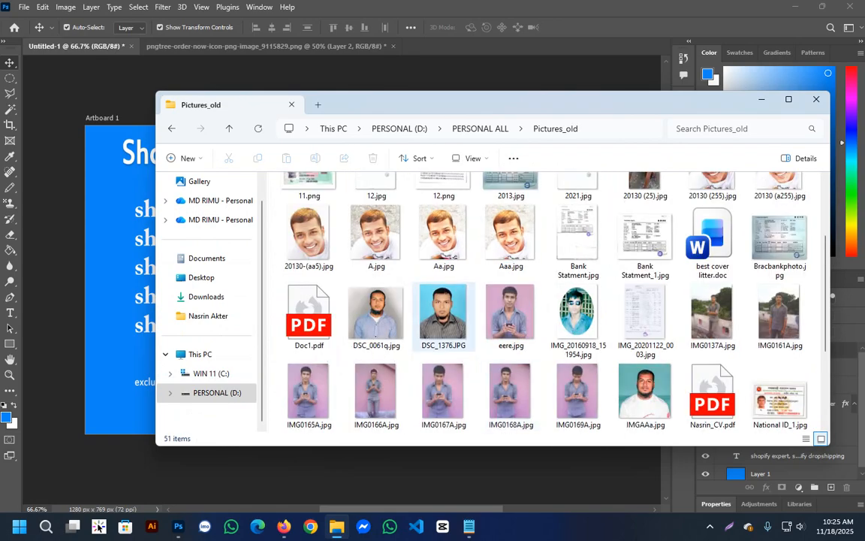
scroll(443, 316, "up", 2)
scroll(481, 331, "down", 5)
scroll(496, 338, "up", 2)
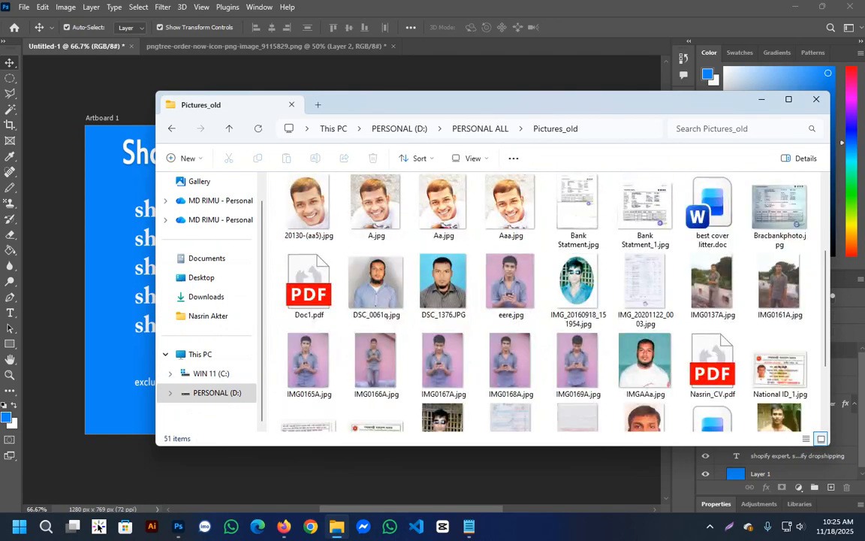
left_click_drag(644, 362, 465, 48)
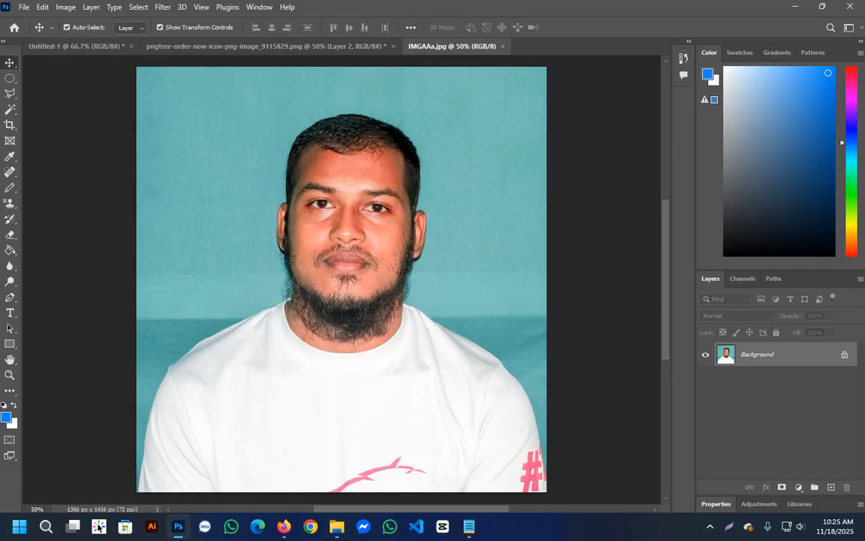
Draw a large circular selection centred on the face in the portrait, reaching down to the upper chest.
key("m")
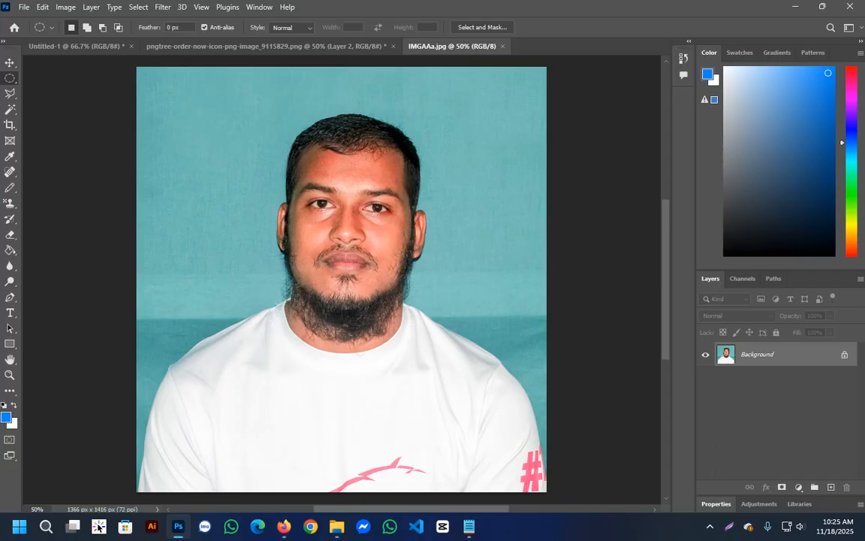
left_click_drag(339, 203, 520, 373)
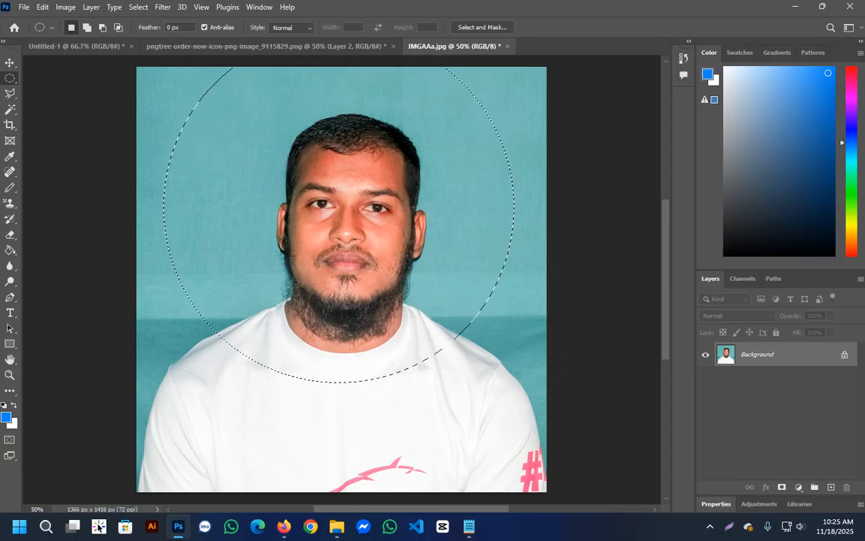
Try to recentre the circular selection by nudging it down and slightly right over the portrait, and clear the selection.
key("Down")
key("Down")
key("Down")
key("Down")
key("Down")
key("Down")
key("Down")
key("Down")
key("Down")
key("Down")
key("Down")
key("Down")
key("Down")
key("Down")
key("Down")
key("Down")
key("Down")
key("Down")
key("Down")
key("Down")
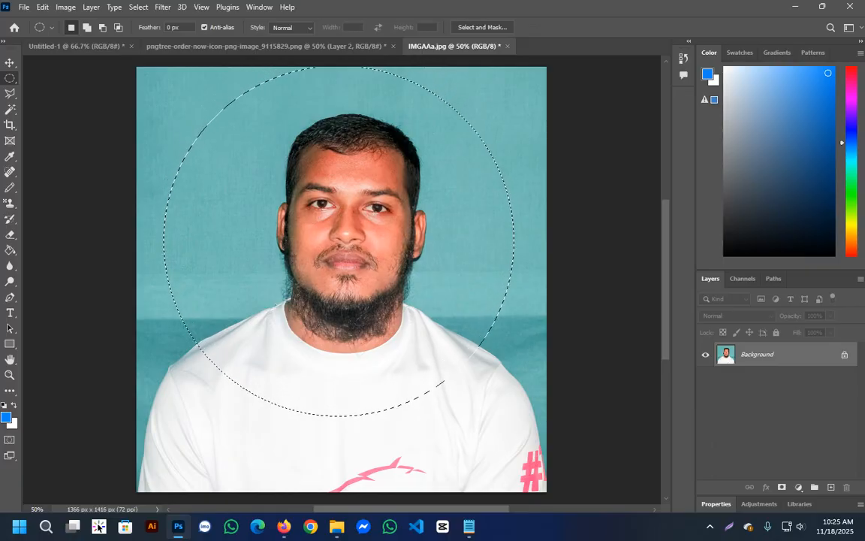
key("Down")
key("Down")
key("Down")
key("Down")
key("Down")
key("Down")
key("Down")
key("Down")
key("Down")
key("Down")
key("Down")
key("Down")
key("Down")
key("Down")
key("Down")
key("Down")
key("Down")
key("Down")
key("Down")
key("Down")
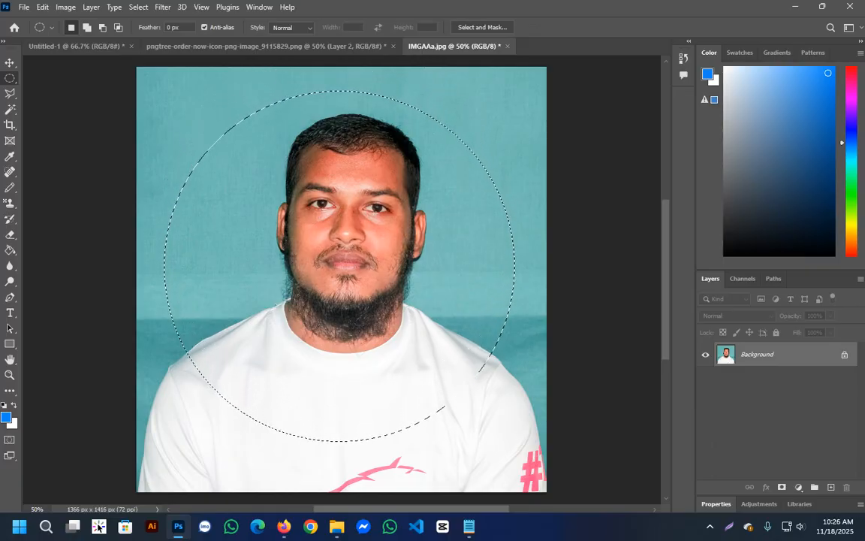
key("Right")
key("Right")
key("Right")
key("Right")
key("Right")
key("Right")
key("Right")
key("Right")
key("Right")
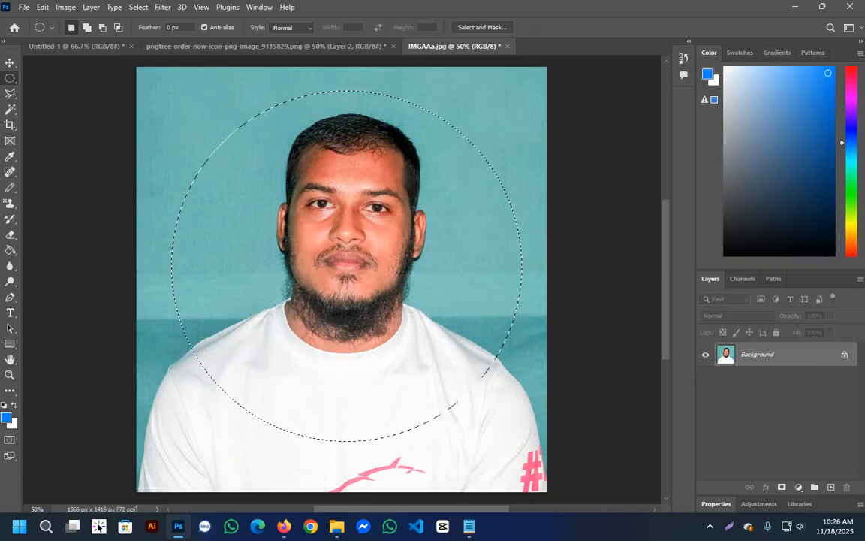
key("ctrl+d")
Draw a larger circular selection and nudge it up and left until it frames the head and shoulders centrally.
left_click_drag(197, 135, 583, 442)
scroll(583, 442, "up", 2)
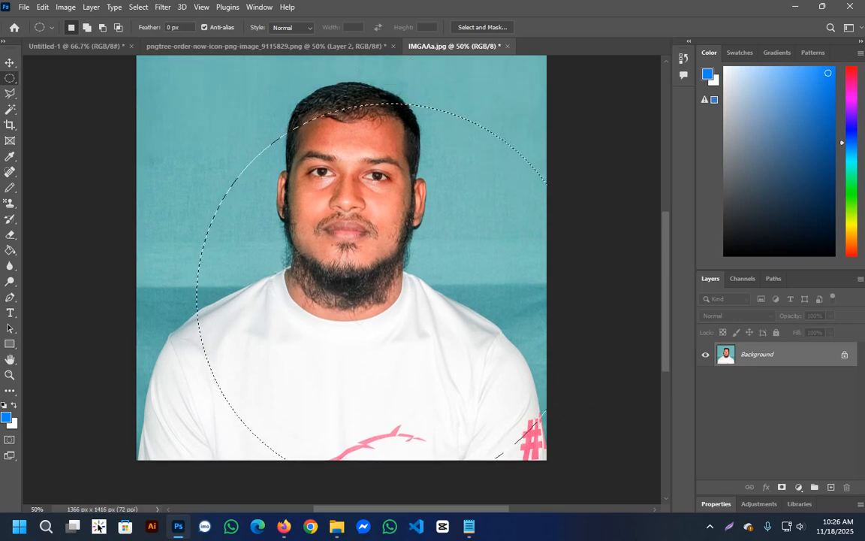
key("Up")
key("Up")
key("Up")
key("Up")
key("Up")
key("Up")
key("Up")
key("Up")
key("Up")
key("Up")
key("Up")
key("Up")
key("Up")
key("Up")
key("Up")
key("Up")
key("Up")
key("Up")
key("Up")
key("Up")
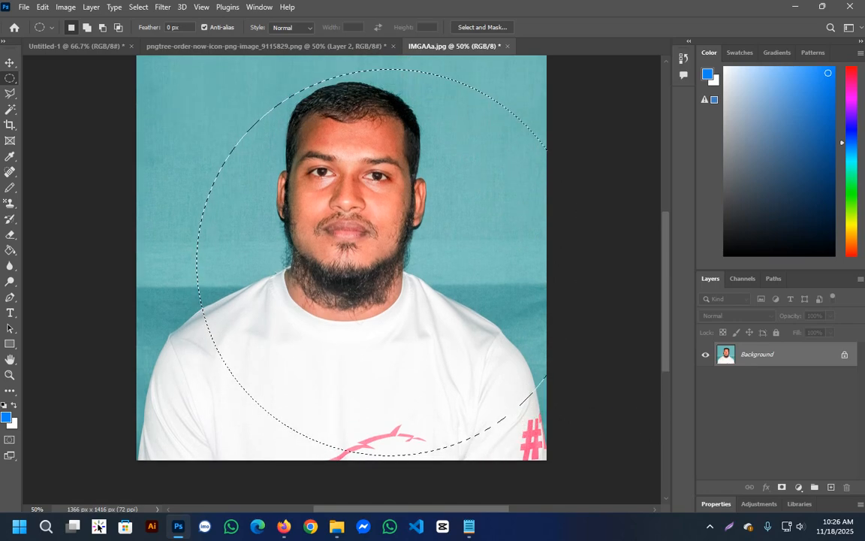
key("Left")
key("Left")
key("Left")
key("Left")
key("Left")
key("Left")
key("Left")
key("Left")
key("Left")
key("Left")
key("Left")
key("Left")
key("Left")
key("Left")
key("Left")
key("Left")
key("Left")
key("Left")
key("Left")
key("Left")
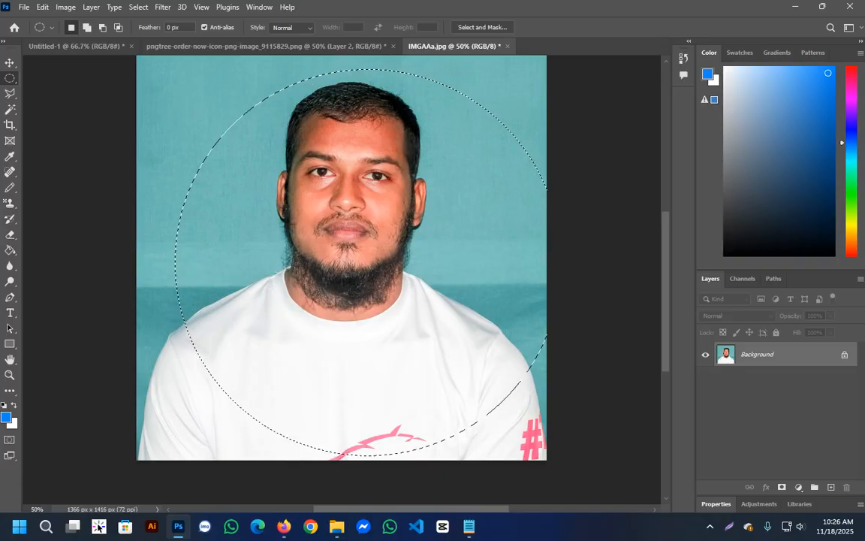
key("Left")
key("Left")
key("Left")
key("Left")
key("Left")
key("Left")
key("Left")
key("Left")
key("Left")
key("Left")
key("Left")
key("Left")
key("Left")
key("Left")
key("Left")
key("Left")
key("Left")
key("Left")
key("Left")
key("Left")
key("Up")
key("Up")
key("Up")
key("Up")
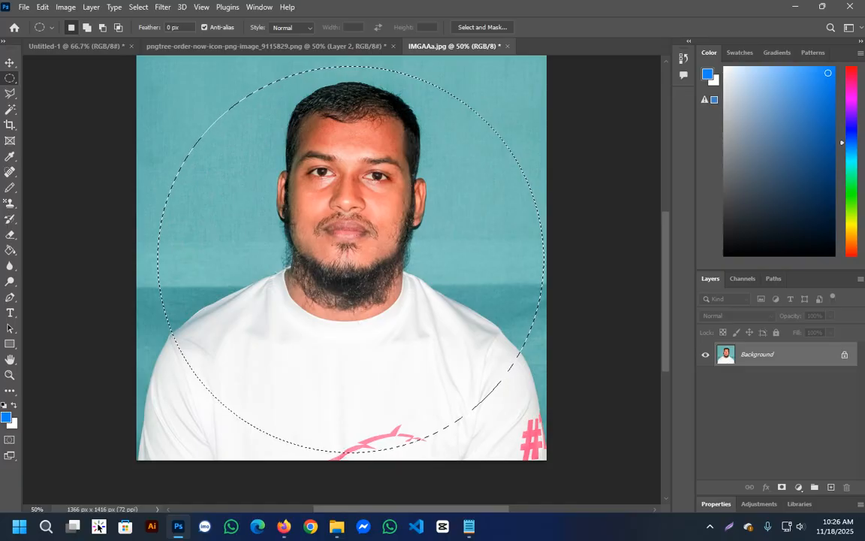
key("Left")
key("Left")
key("Left")
key("Left")
key("Left")
key("Left")
key("Left")
key("Left")
key("Left")
key("Left")
key("Left")
key("Left")
key("Left")
key("Left")
key("Left")
key("Left")
key("Left")
key("Left")
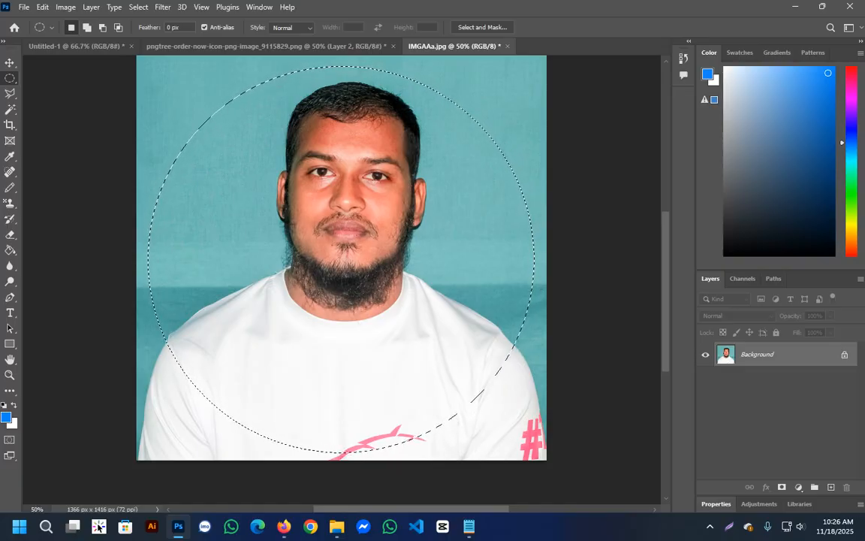
Copy the circular selection of the portrait to a new layer and activate the Move tool.
right_click(352, 239)
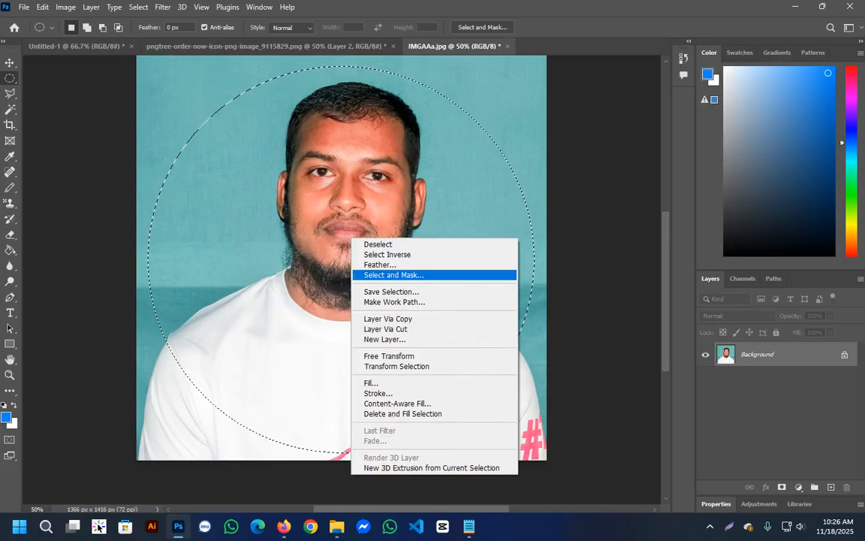
left_click(388, 318)
key("v")
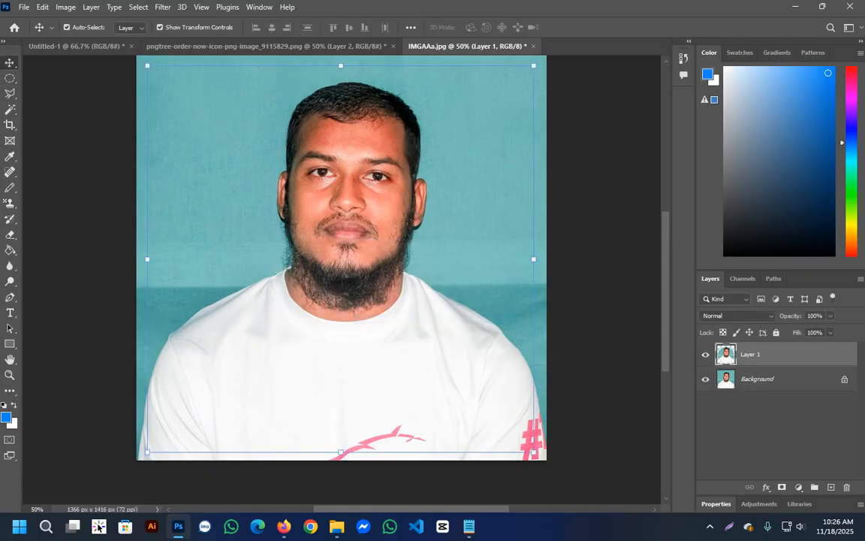
Bring the circular portrait layer from IMGAAa.jpg into the Untitled-1 gallery image.
left_click_drag(377, 295, 244, 217)
key("ctrl+shift+Tab")
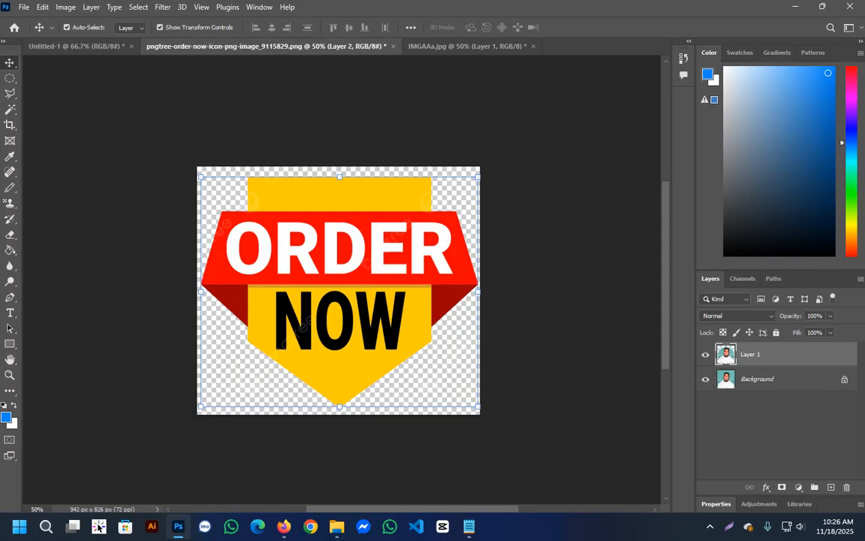
key("ctrl+shift+Tab")
left_click_drag(75, 47, 442, 306)
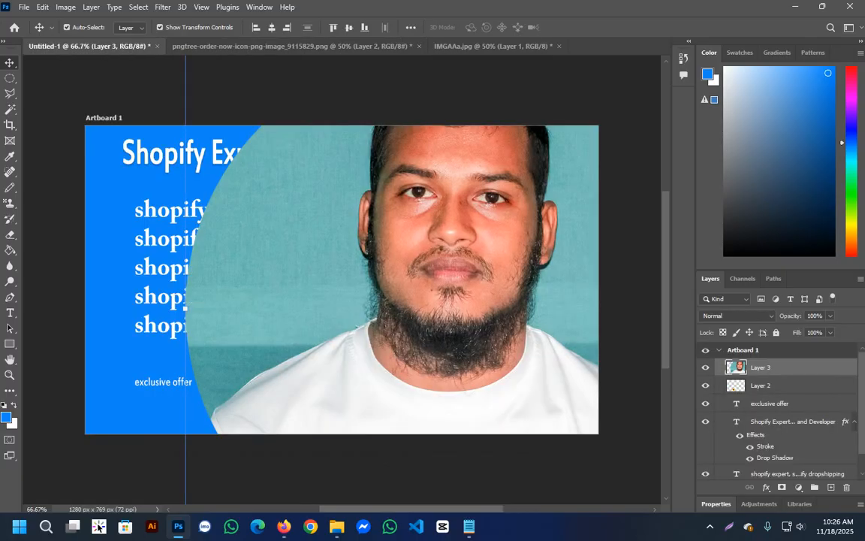
Scale the circular portrait to about 33.26% and place it beside the keyword list at about X 997 px, Y 489 px.
scroll(422, 299, "down", 3)
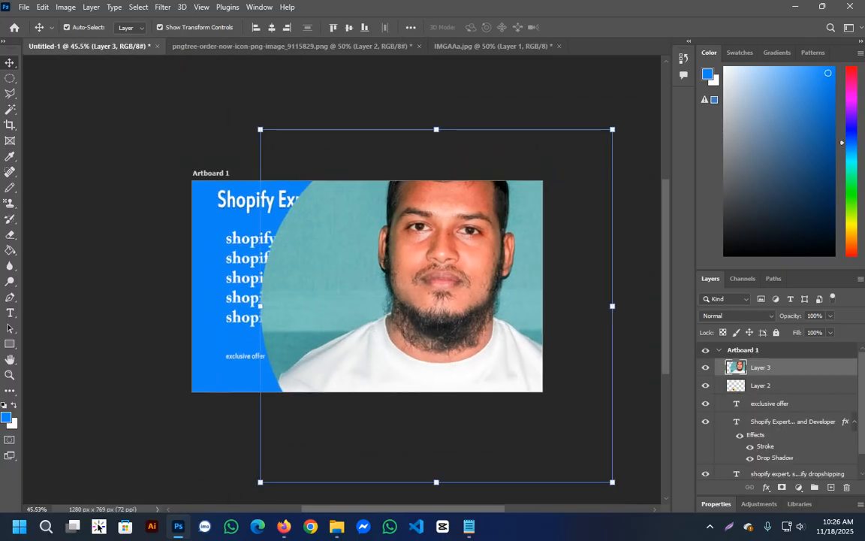
left_click_drag(613, 129, 528, 242)
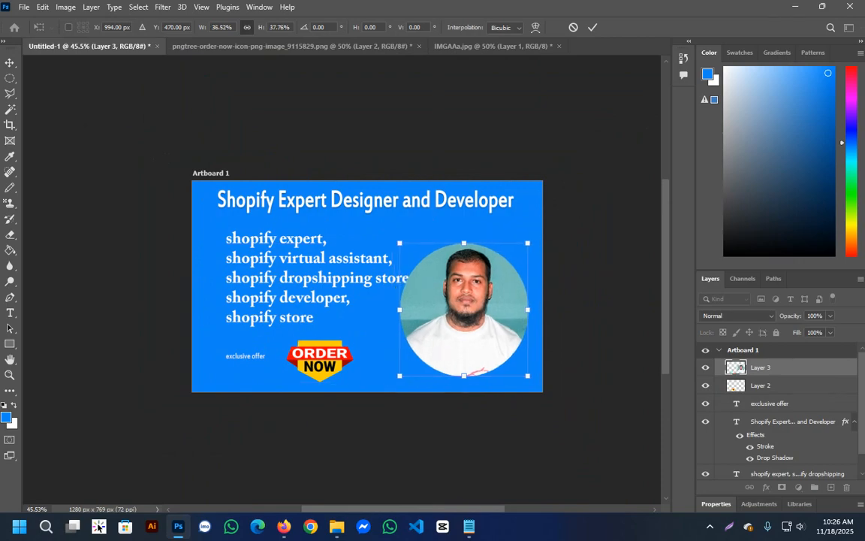
key("ctrl+z")
left_click_drag(536, 237, 510, 265)
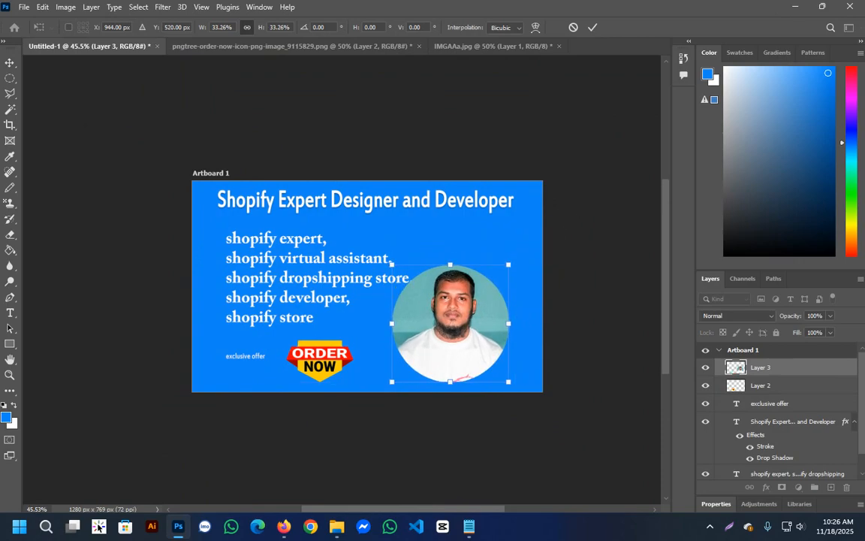
mouse_move(472, 302)
left_mouse_down()
mouse_move(487, 302)
mouse_move(486, 293)
left_mouse_up()
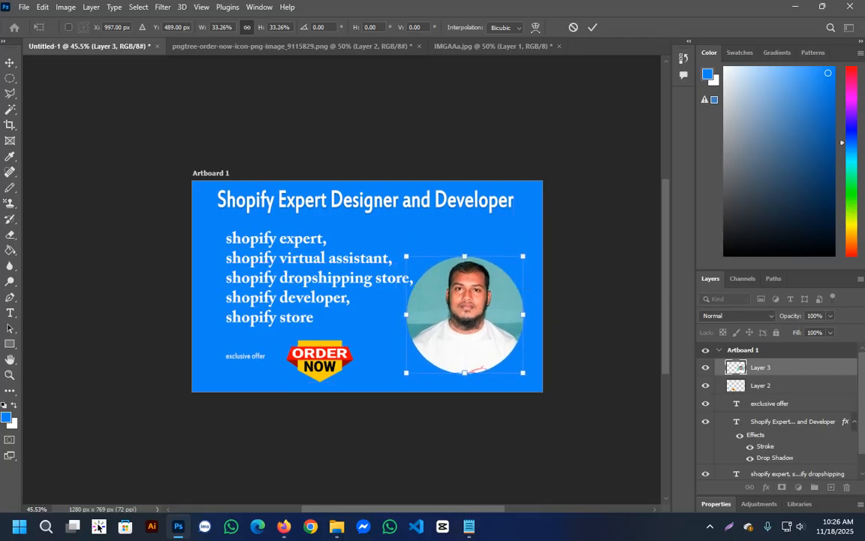
key("Return")
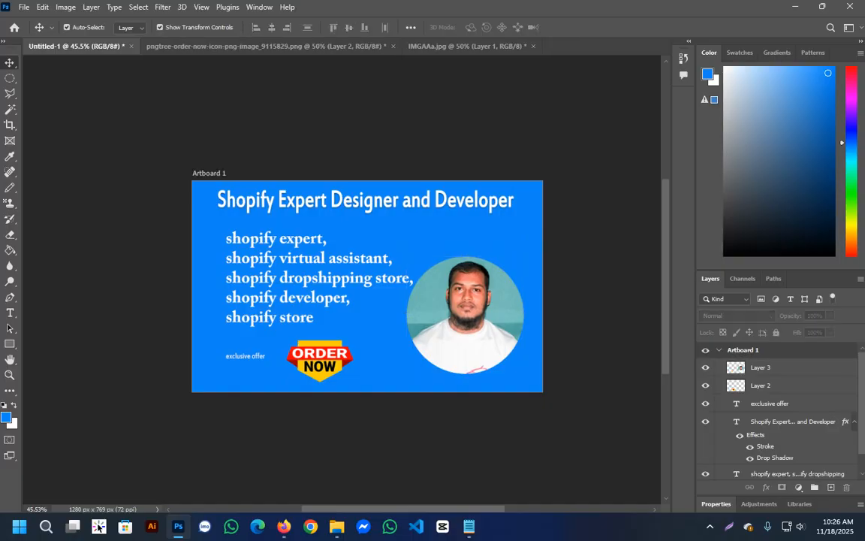
Shift the keyword list slightly left and up, and lower the heading slightly from the artboard's upper edge.
left_click_drag(330, 259, 323, 258)
left_click(323, 435)
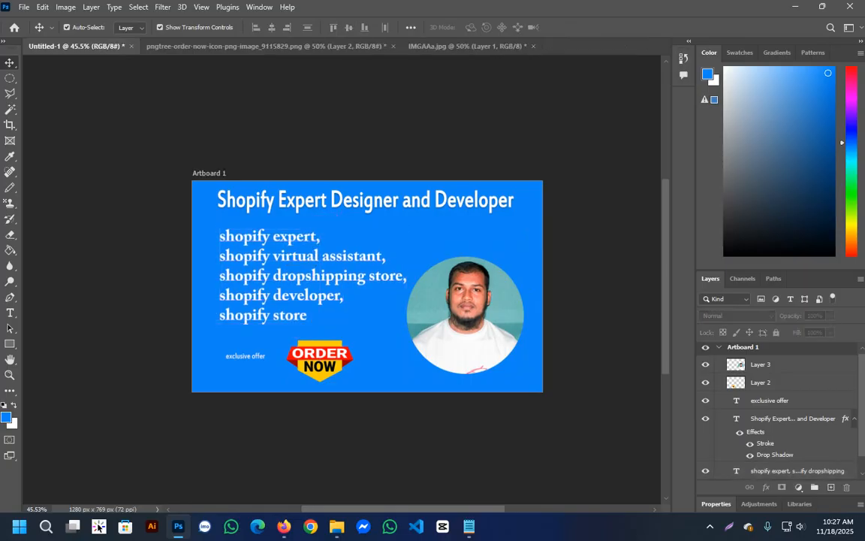
left_click_drag(421, 174, 422, 182)
left_click(423, 138)
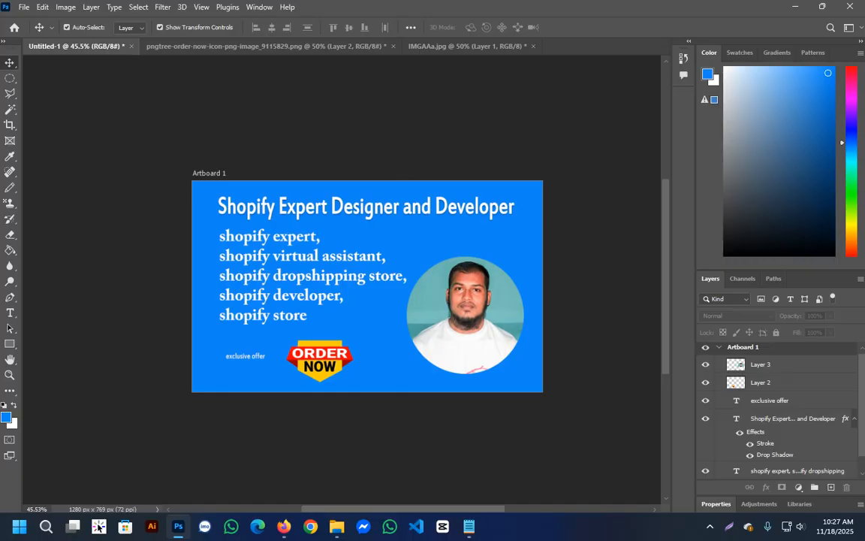
Add the keywords shopify expert, shopify virtual assistant, shopify dropshipping store, shopify developer and shopify store to the document's File Info.
left_click(23, 7)
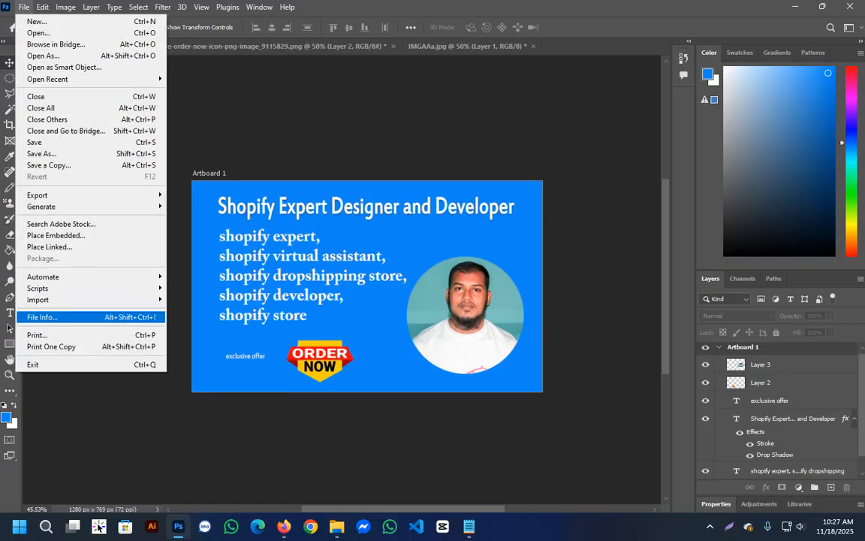
left_click(42, 317)
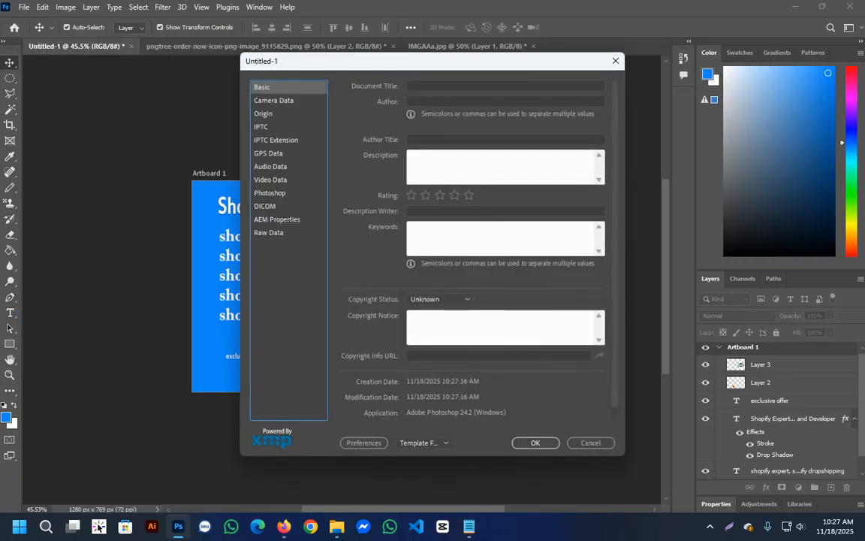
left_click(481, 166)
left_click(481, 237)
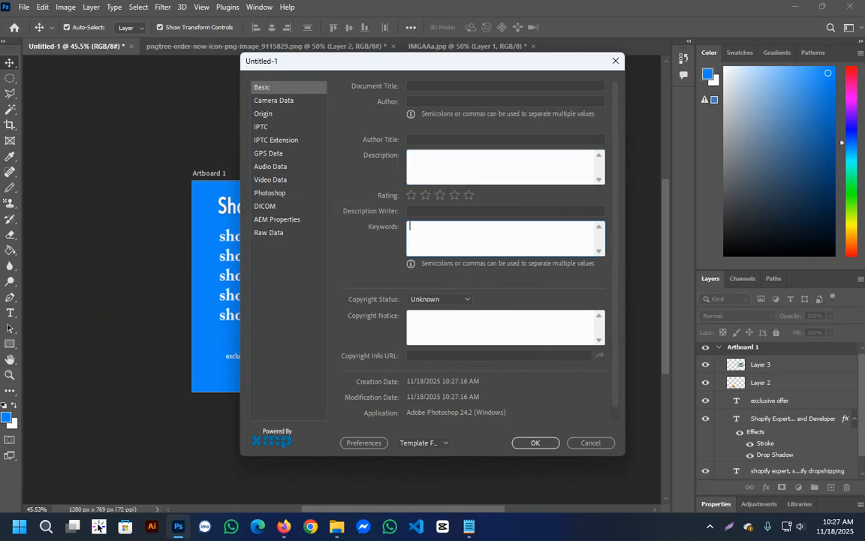
key("super+v")
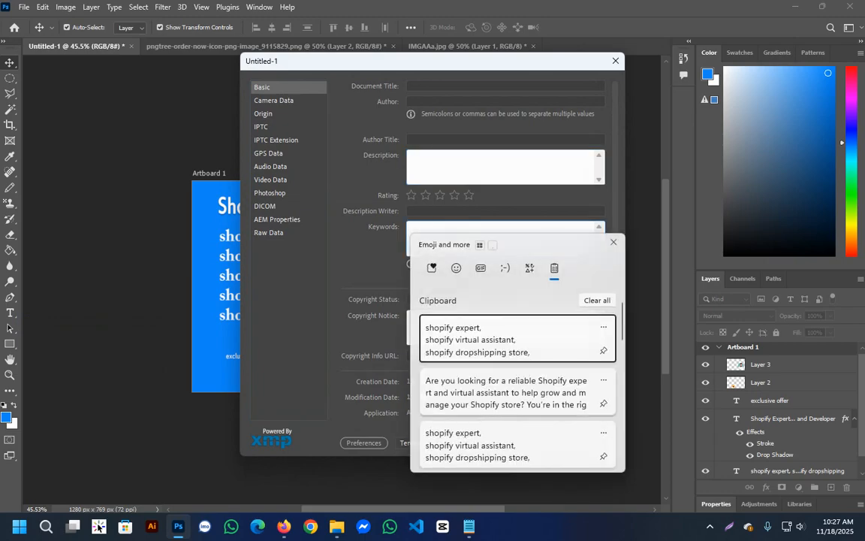
key("Return")
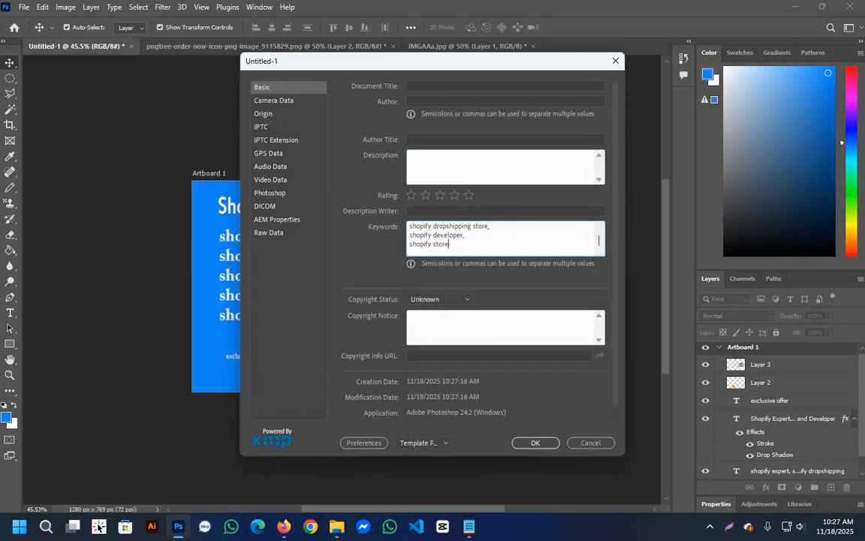
left_click(481, 328)
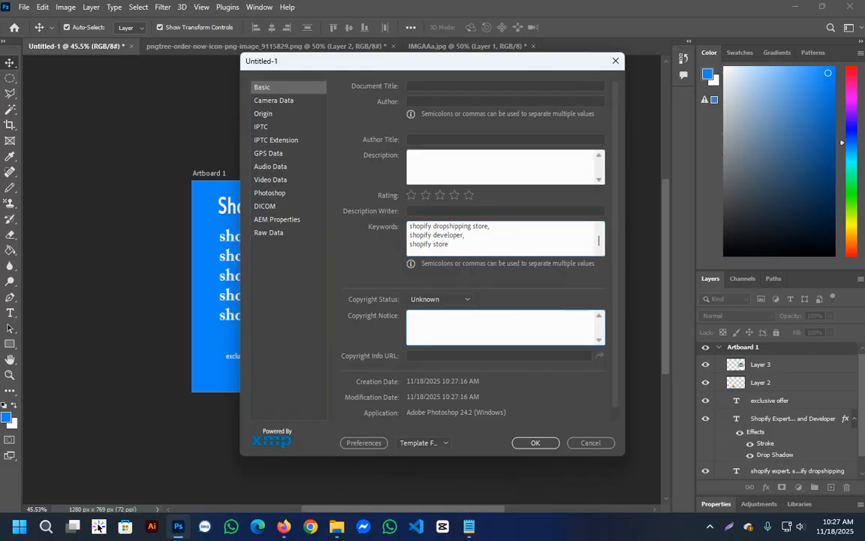
Switch to Firefox and copy the generated gig description from the Perplexity answer for the File Info description.
left_click(495, 165)
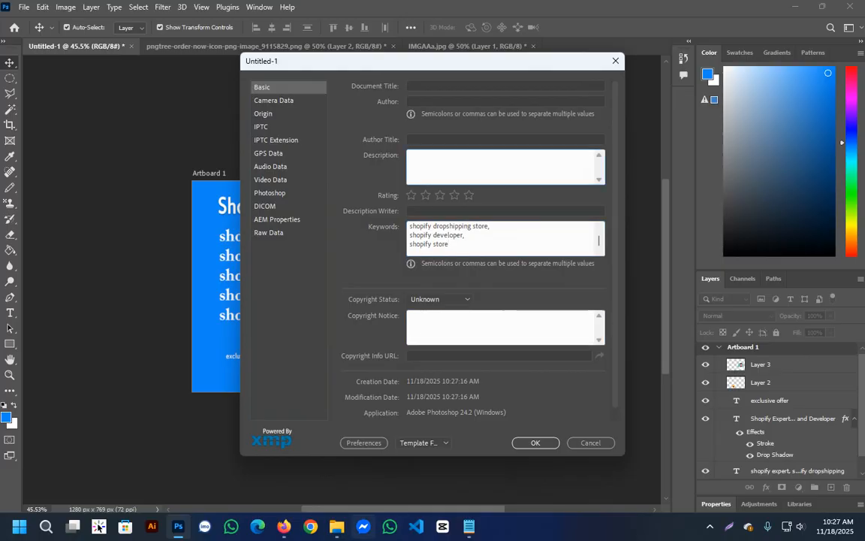
left_click(337, 526)
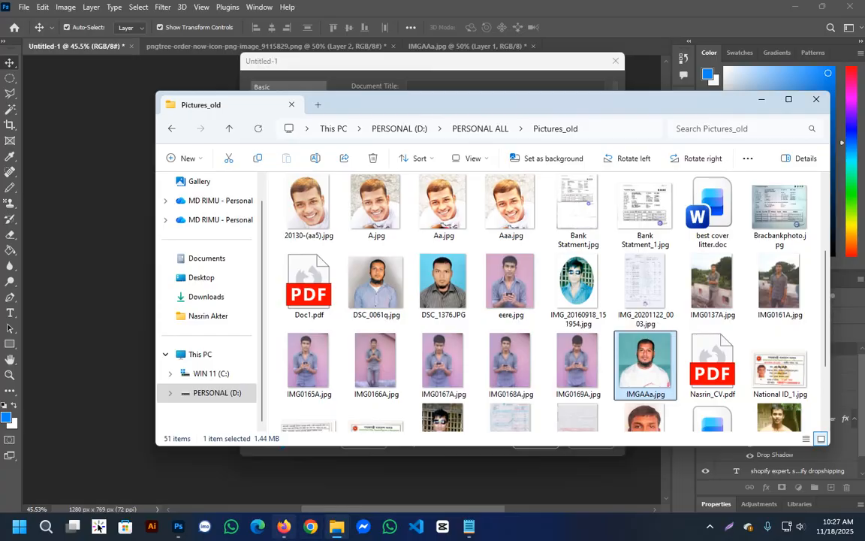
left_click(283, 526)
left_click(215, 13)
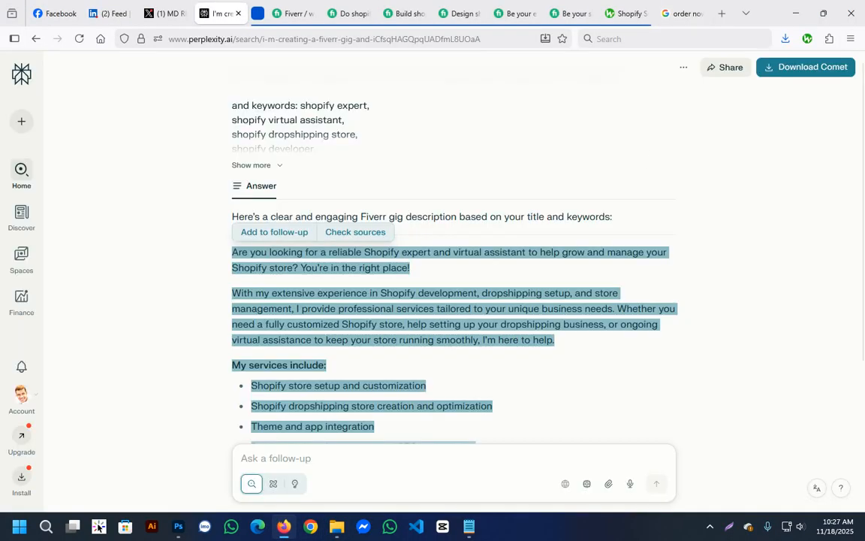
right_click(267, 272)
left_click(285, 20)
Return to Photoshop, paste the copied gig description into the File Info description and apply the metadata.
left_click(178, 526)
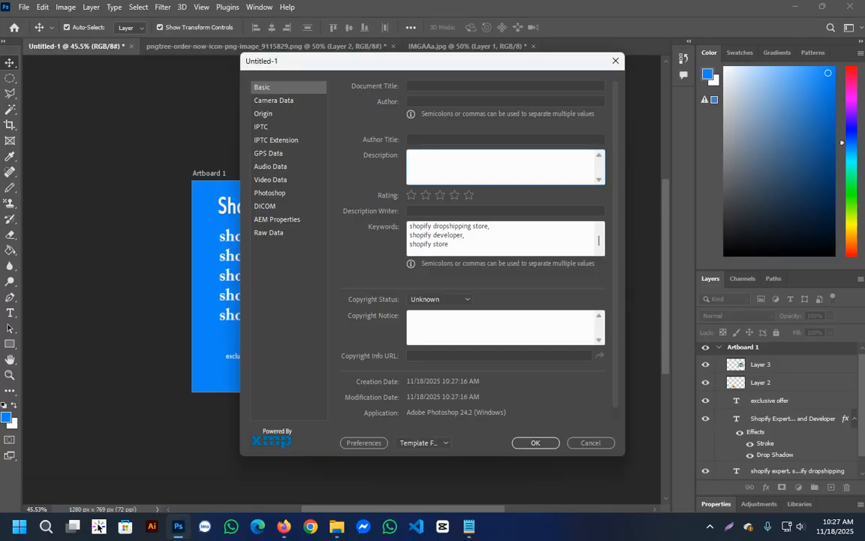
key("ctrl+v")
scroll(432, 248, "down", 1)
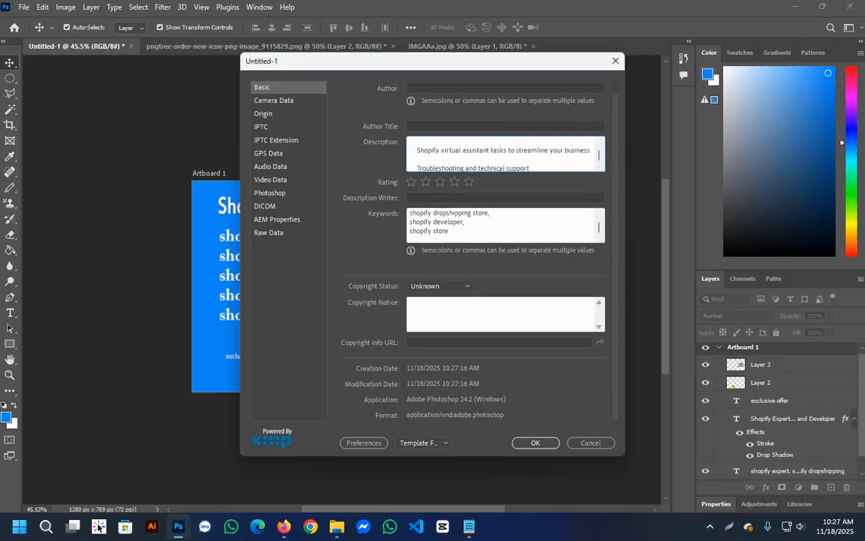
scroll(432, 247, "up", 1)
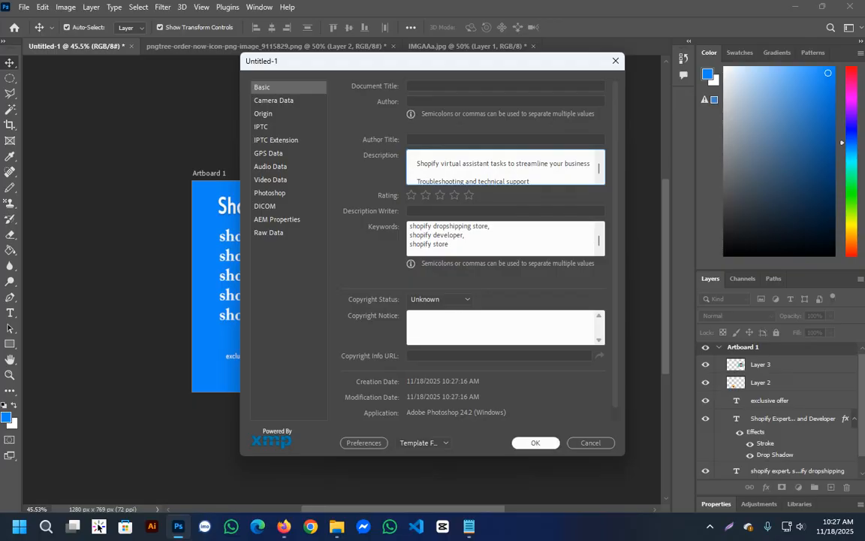
left_click(536, 443)
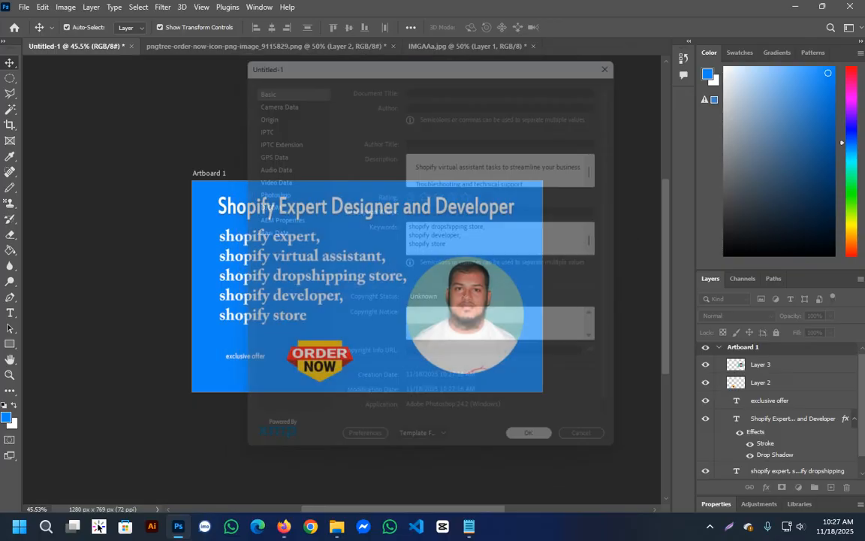
Save the artboard for web as a JPEG named Shopify expert virtual assistant in the Downloads folder.
left_click(24, 7)
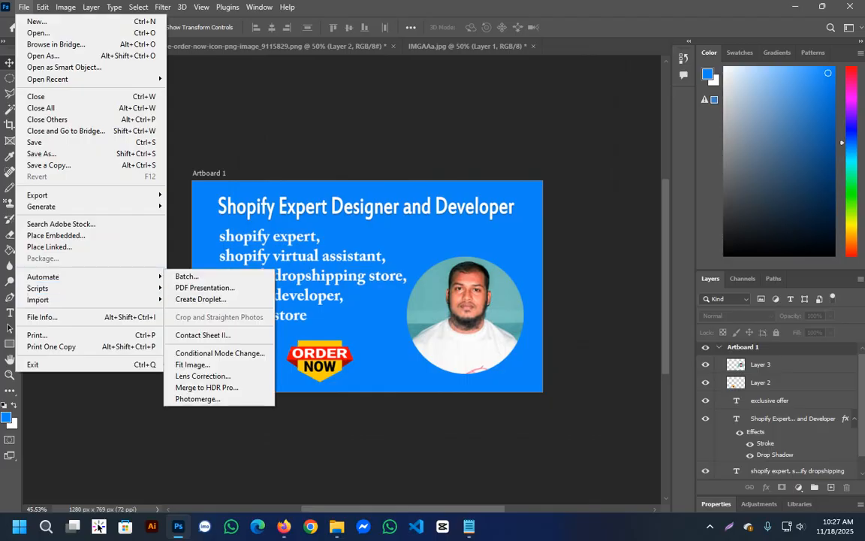
mouse_move(90, 194)
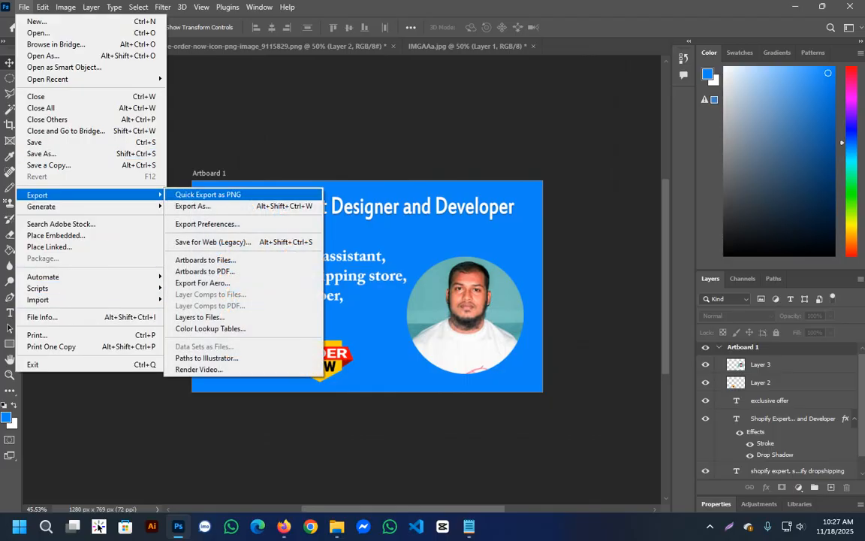
left_click(289, 241)
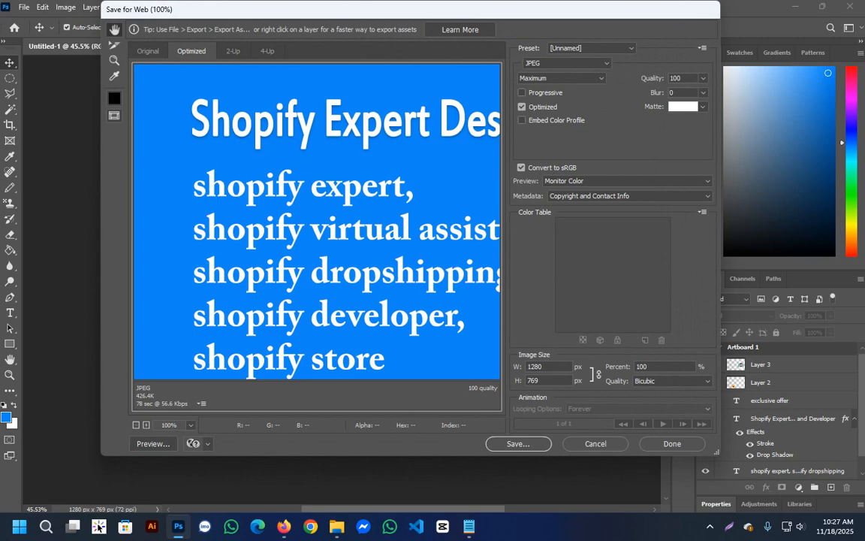
left_click(518, 444)
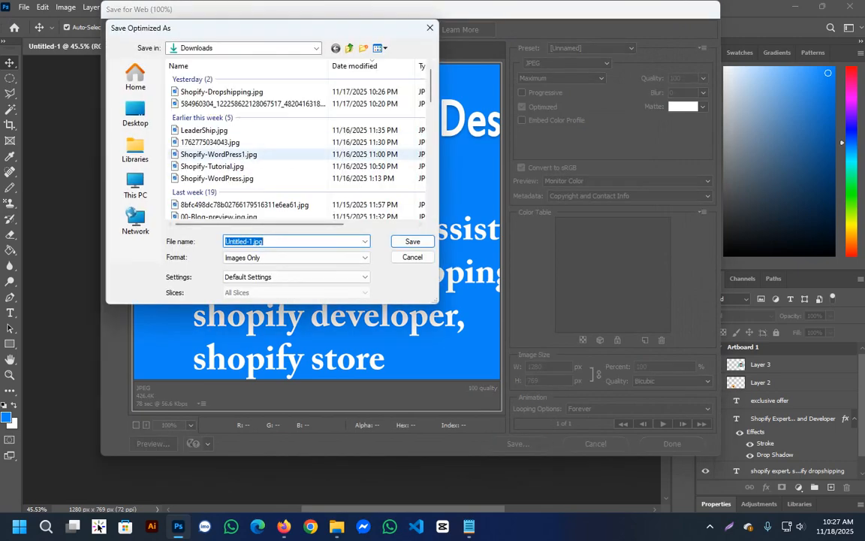
type("Sh")
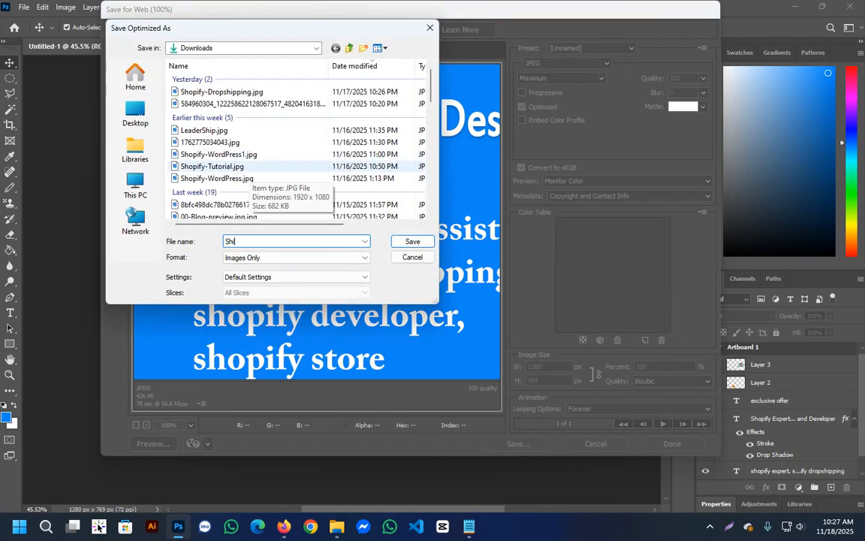
type("opof")
key("BackSpace")
key("BackSpace")
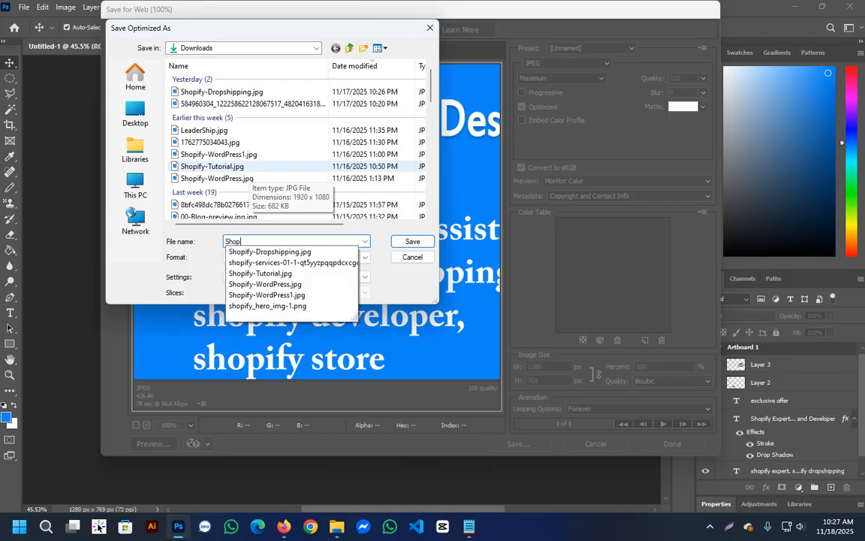
type("ify expert,")
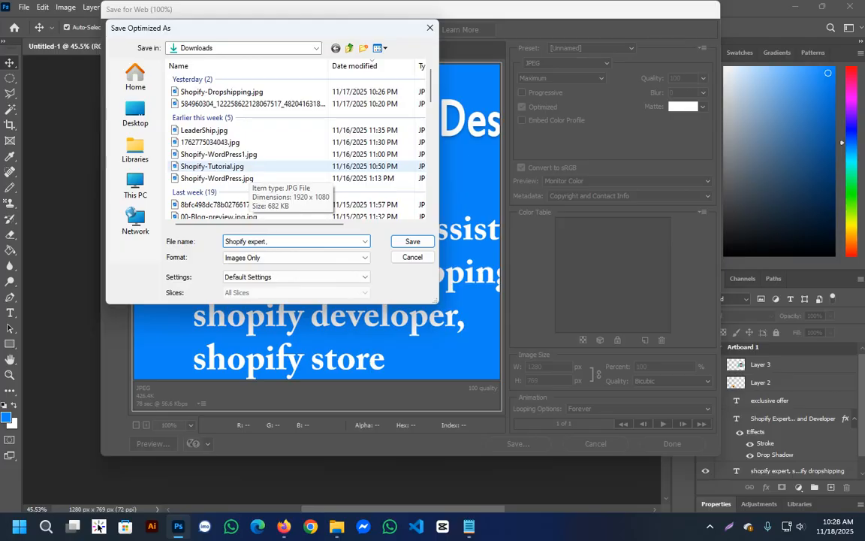
key("BackSpace")
type(" virtual assistant")
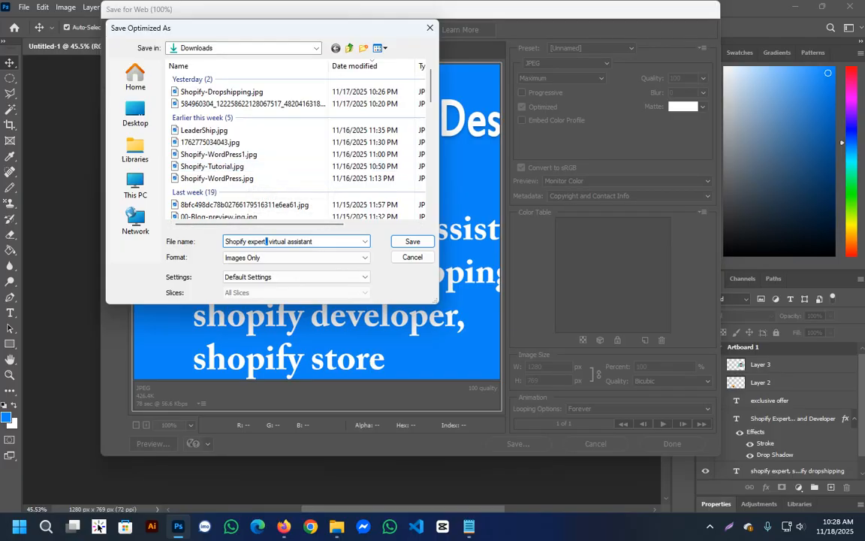
key("Return")
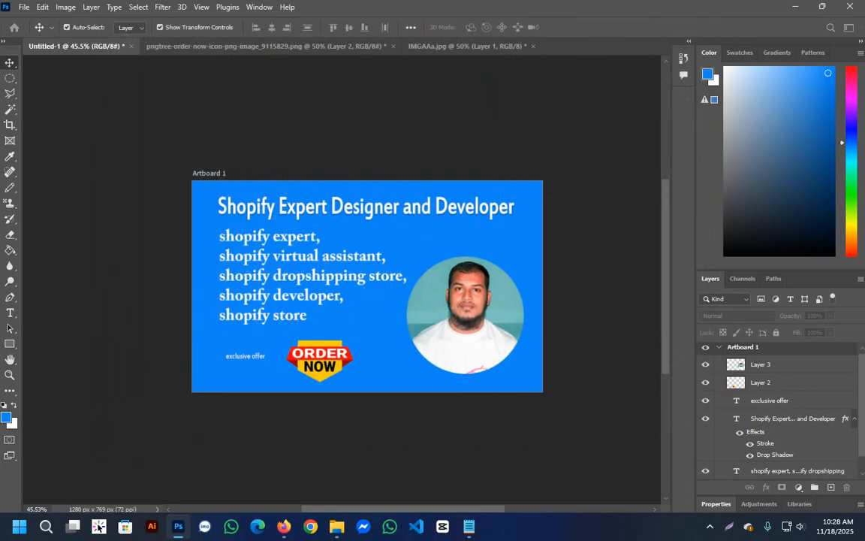
Switch to the Fiverr gig gallery in Firefox and upload Shopify-expert-virtual-assistant.jpg from Downloads as the first gig image.
key("alt+Tab")
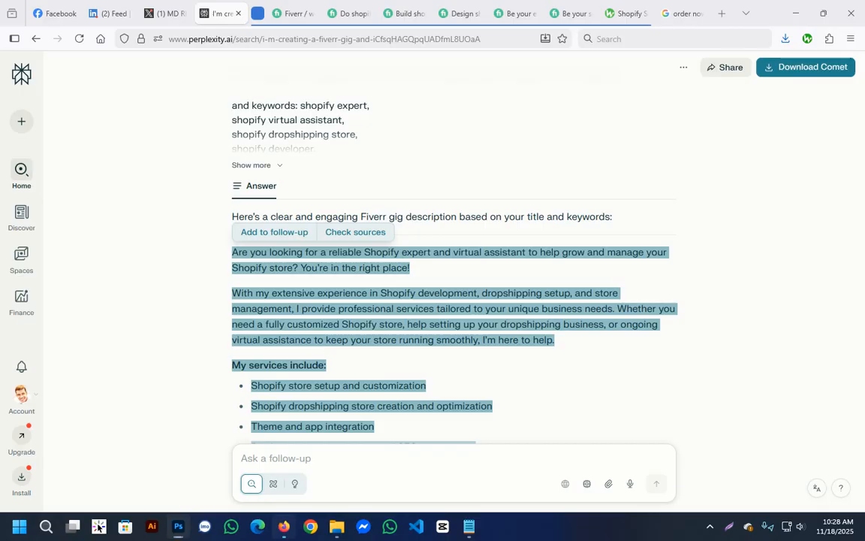
key("ctrl+Tab")
key("ctrl+Tab")
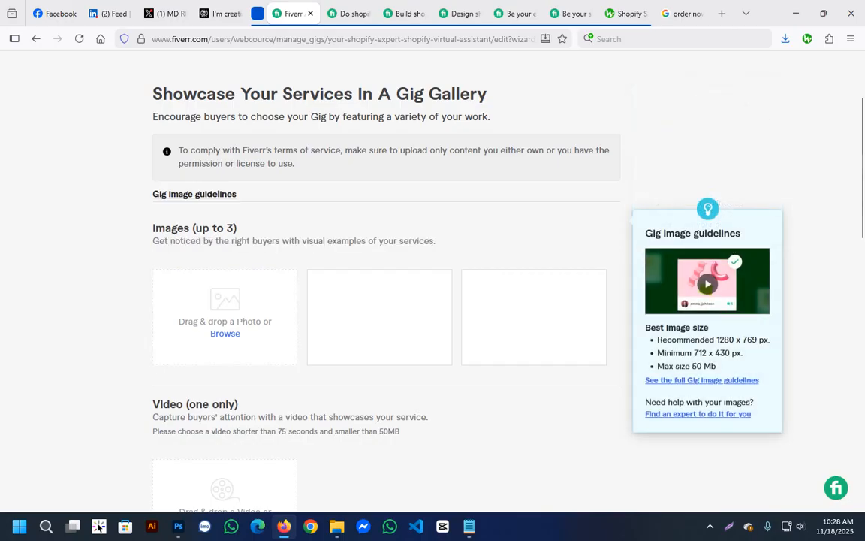
scroll(225, 247, "down", 4)
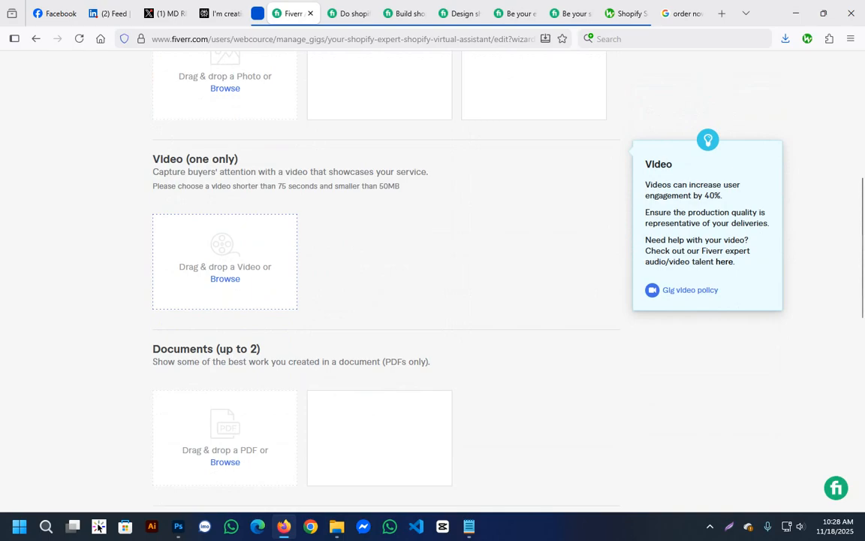
scroll(225, 256, "down", 3)
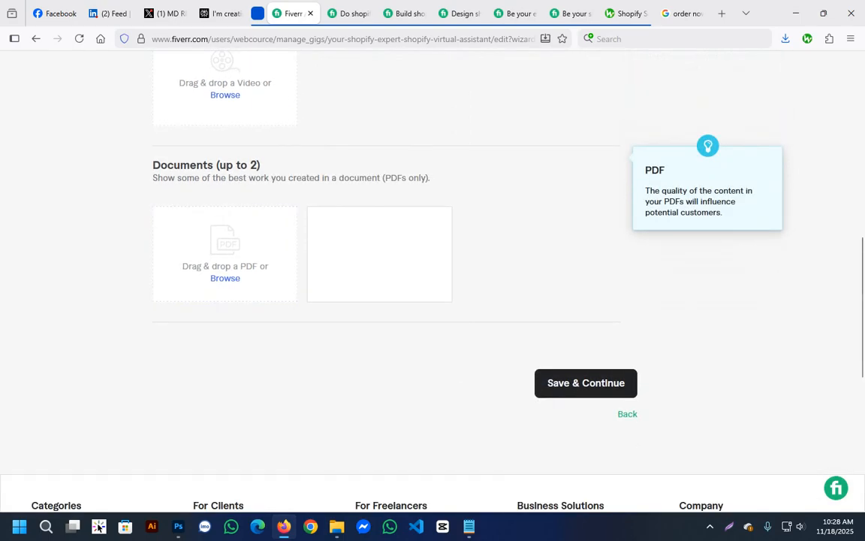
scroll(225, 255, "up", 2)
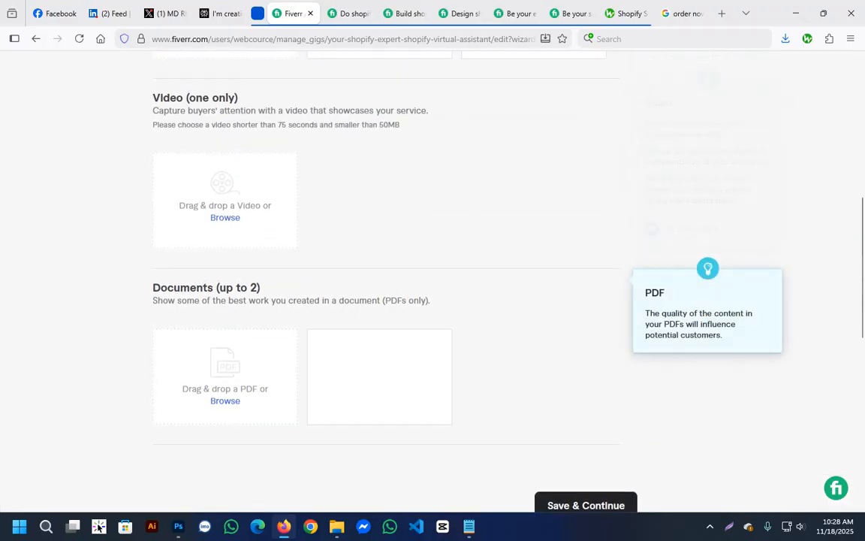
scroll(225, 300, "up", 4)
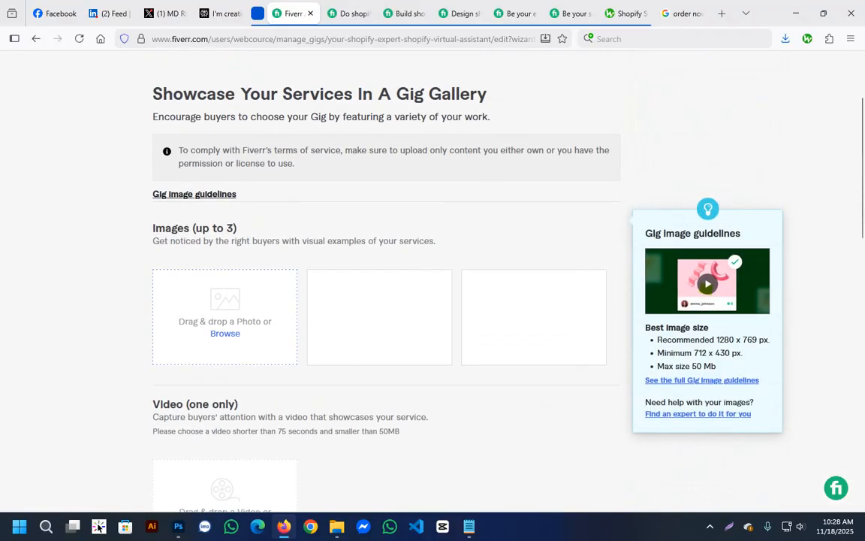
left_click(225, 332)
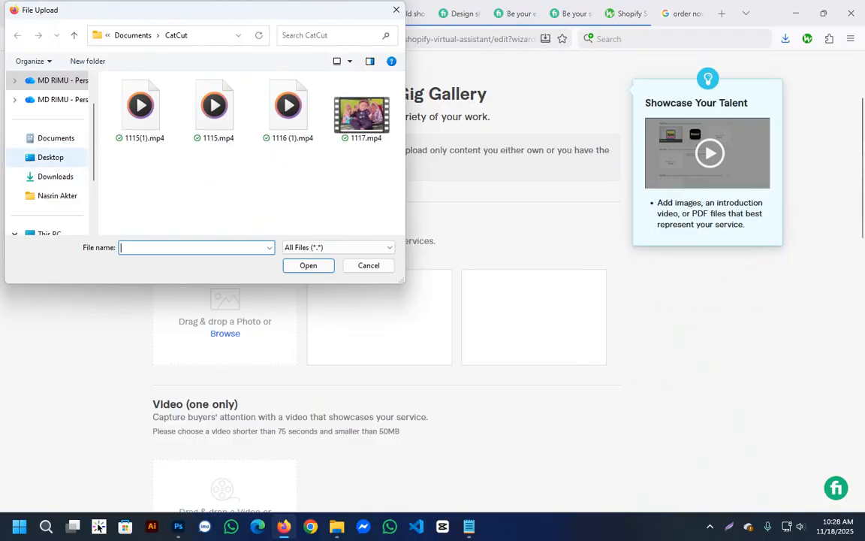
left_click(56, 176)
left_click(141, 135)
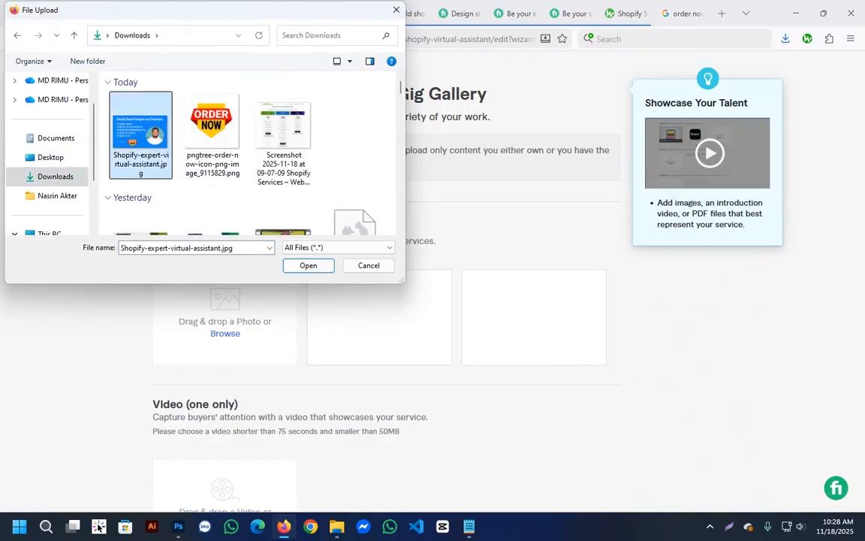
key("Return")
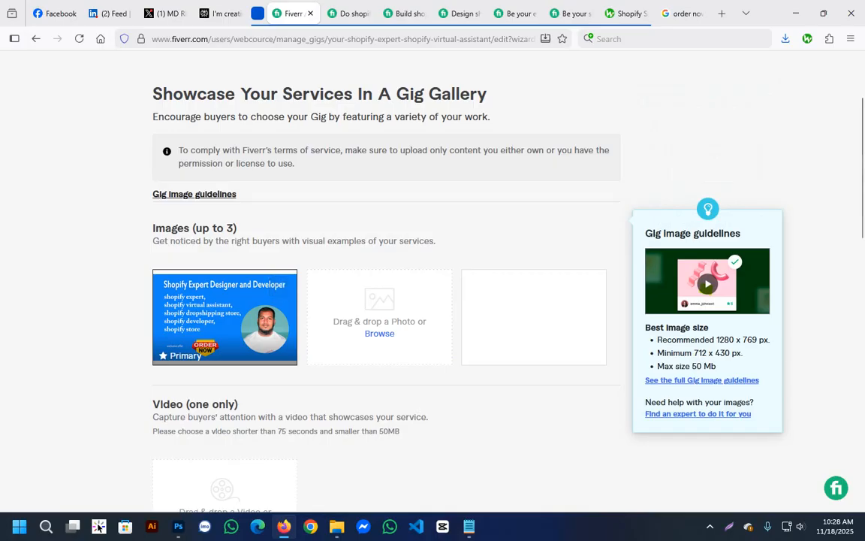
Save the gig gallery with the single image and continue to the Publish stage.
scroll(255, 315, "down", 3)
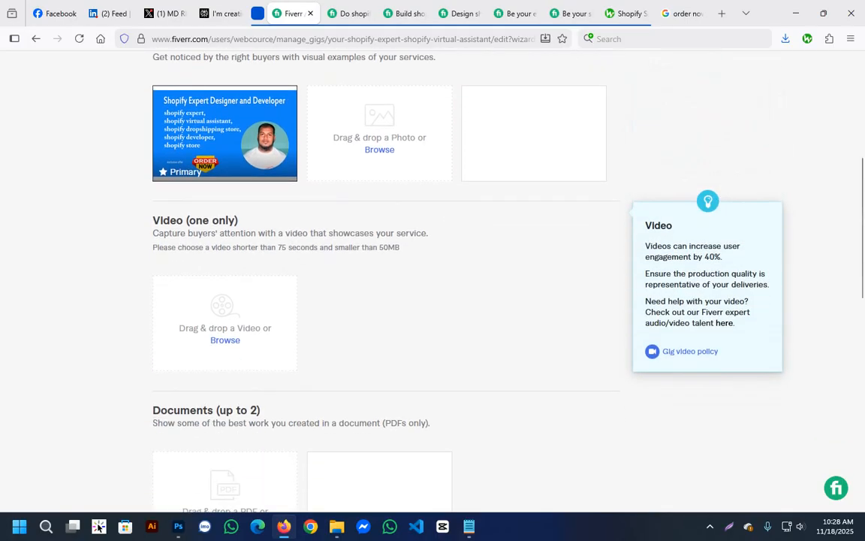
scroll(450, 300, "down", 5)
scroll(451, 300, "up", 10)
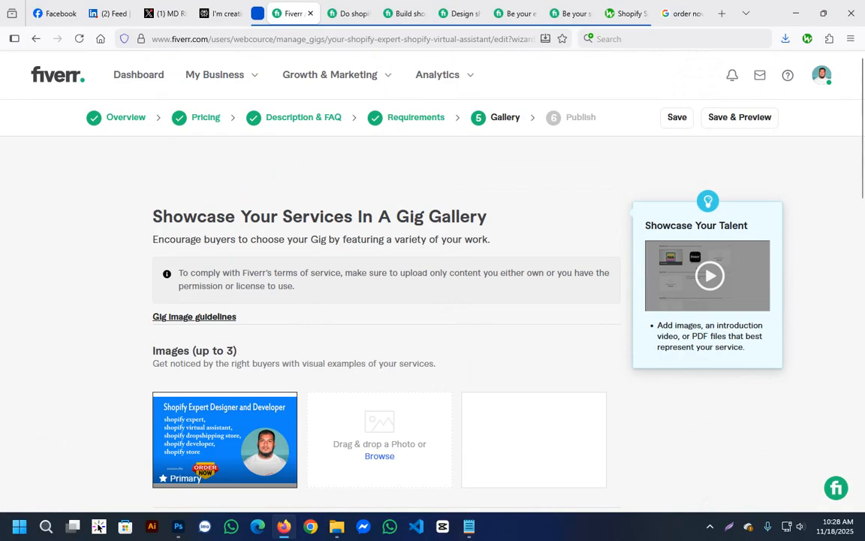
scroll(389, 301, "down", 9)
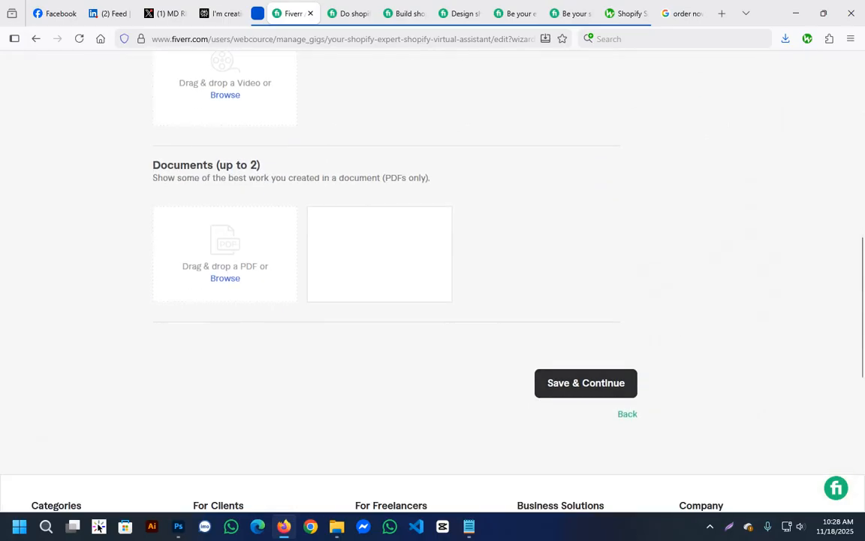
left_click(586, 383)
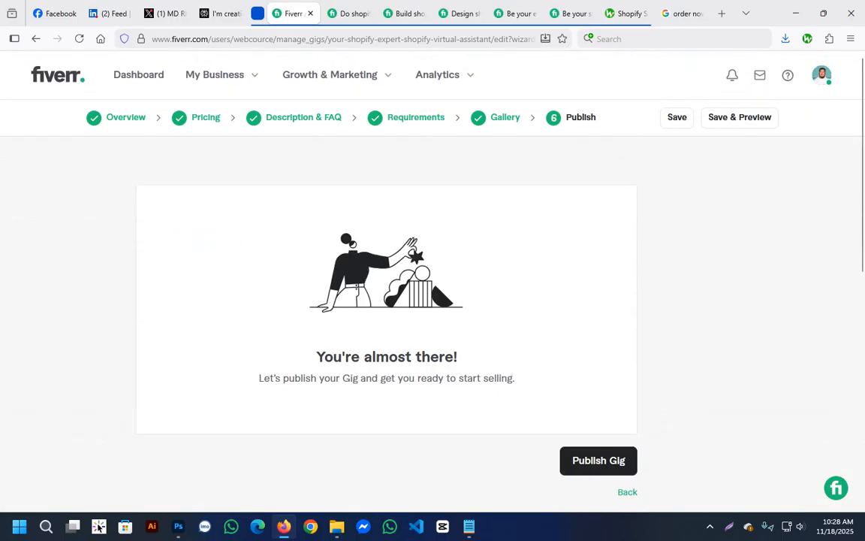
Publish the Shopify virtual assistant gig.
left_click_drag(264, 379, 517, 379)
left_click(518, 380)
scroll(519, 380, "down", 3)
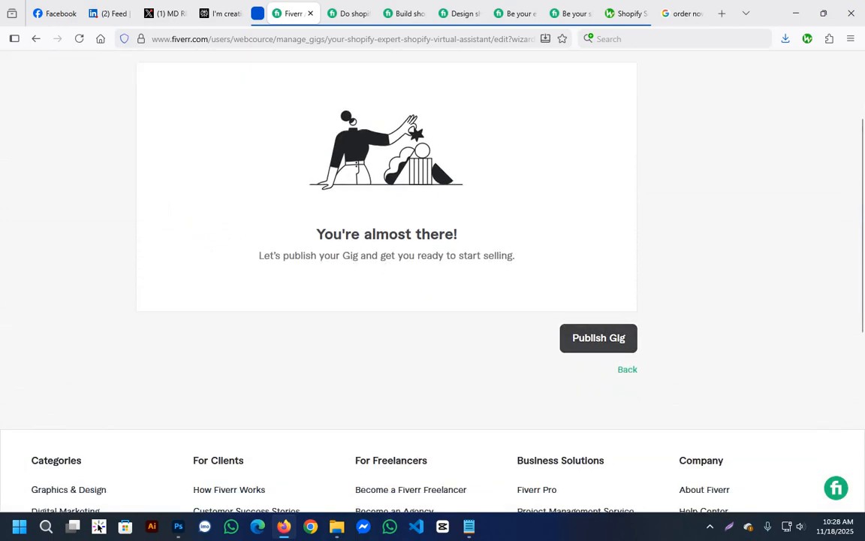
left_click(599, 338)
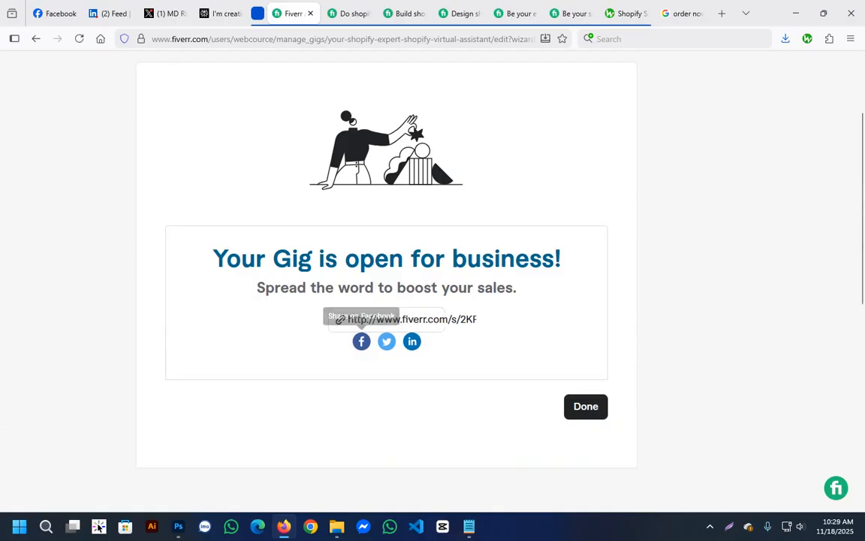
Share the published gig as a public Facebook post without added text and close the sharing window.
left_click(361, 341)
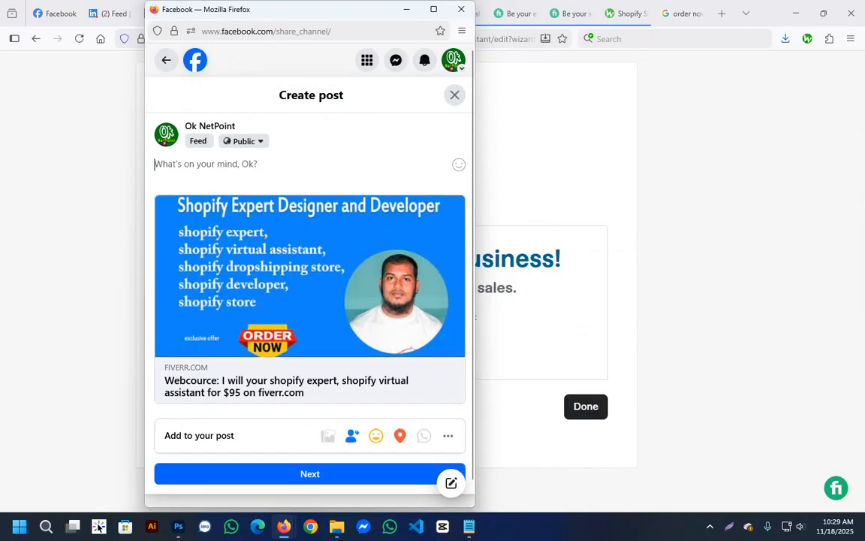
left_click(309, 474)
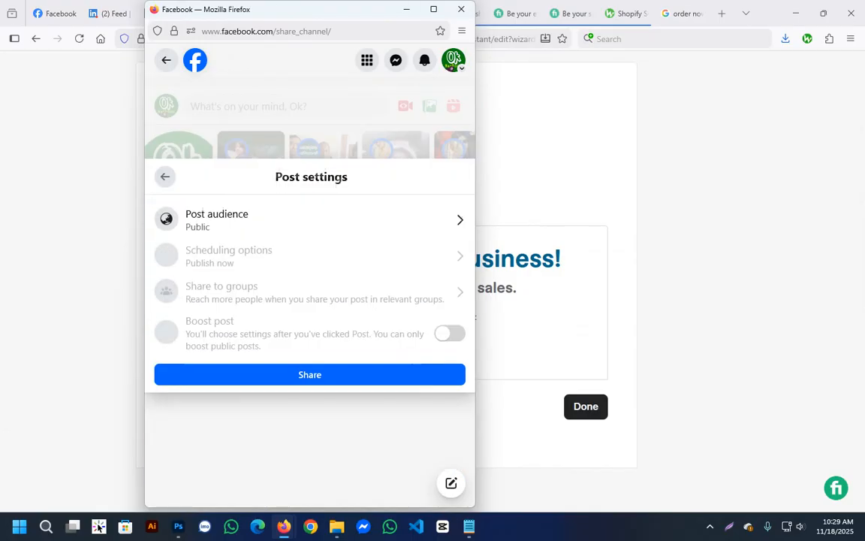
left_click(309, 375)
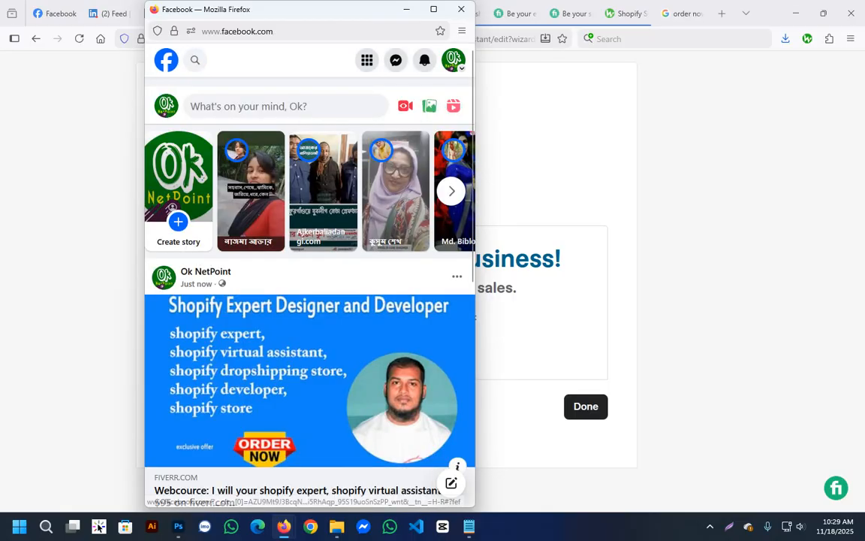
left_click(461, 9)
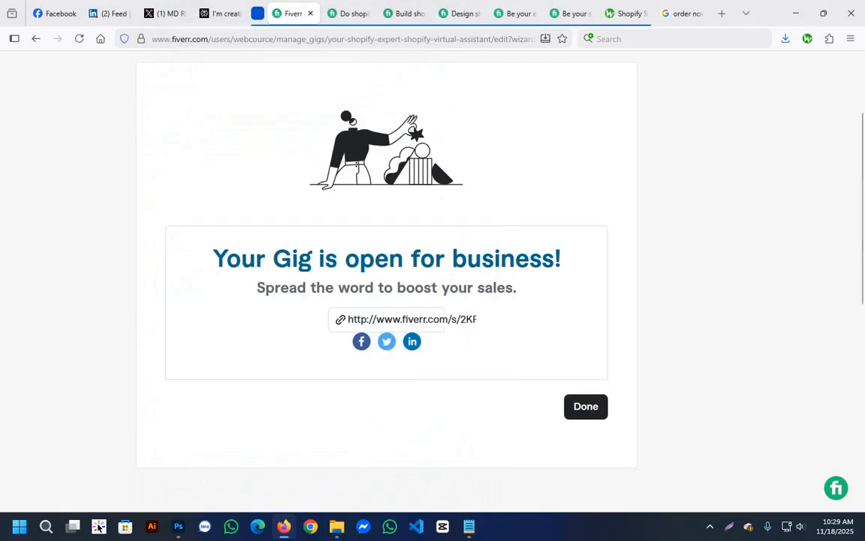
Share the gig link on X with the suggested text and close the sharing window.
left_click(386, 341)
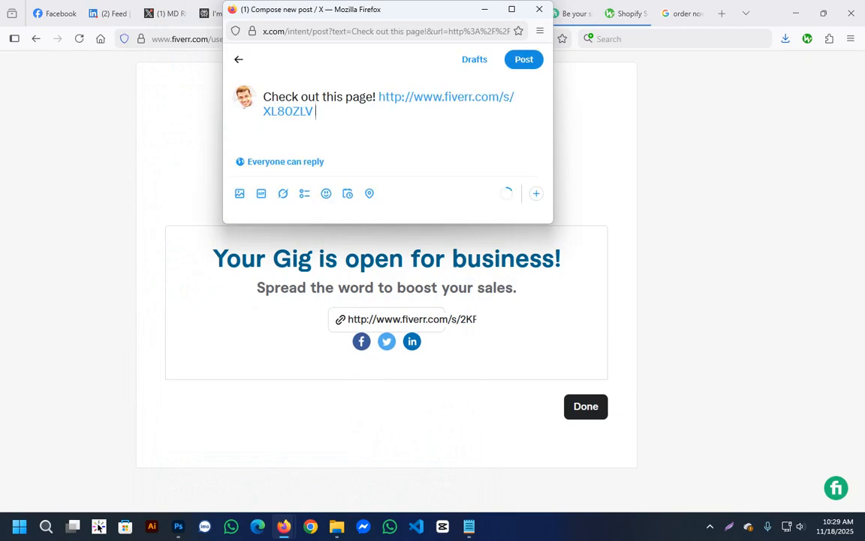
key("ctrl+Return")
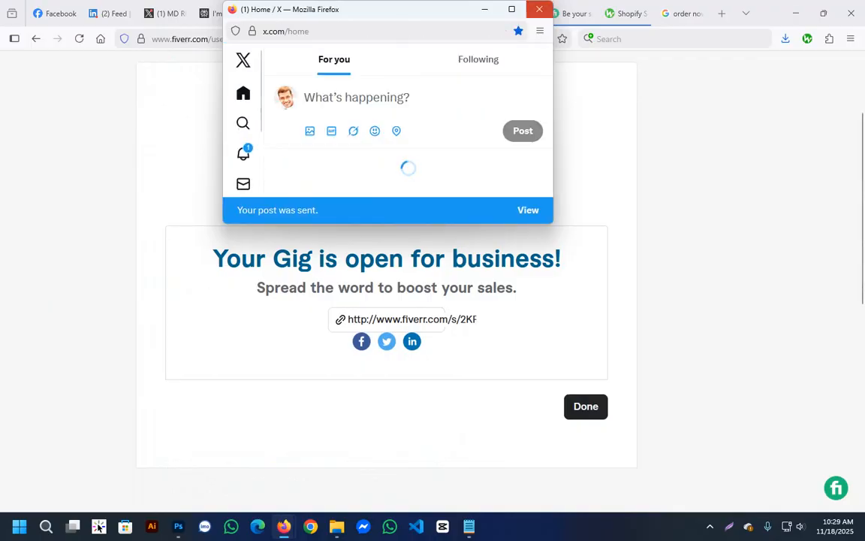
left_click(539, 9)
Share the gig link as a LinkedIn post with the suggested text and close the sharing window.
left_click(412, 342)
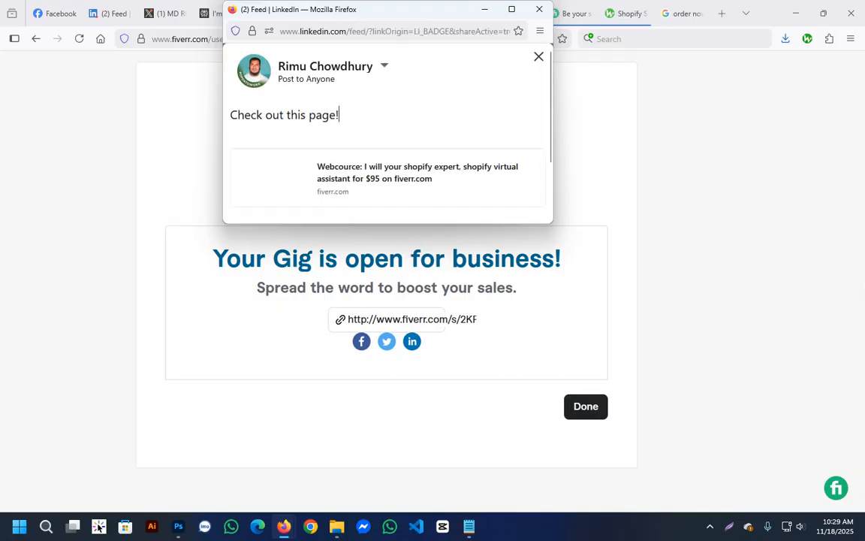
left_click(520, 205)
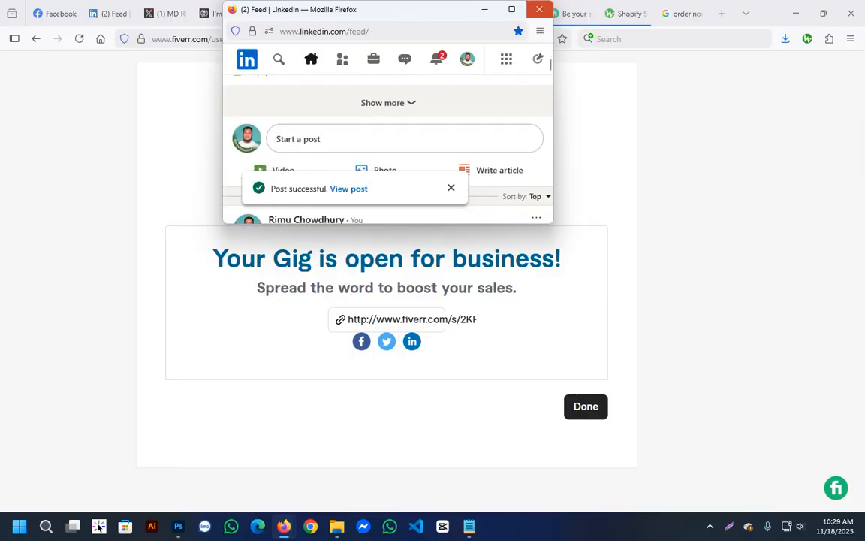
left_click(539, 9)
Finish the gig publishing and open the preview of the new Shopify virtual assistant gig from the active gigs list.
left_click(586, 407)
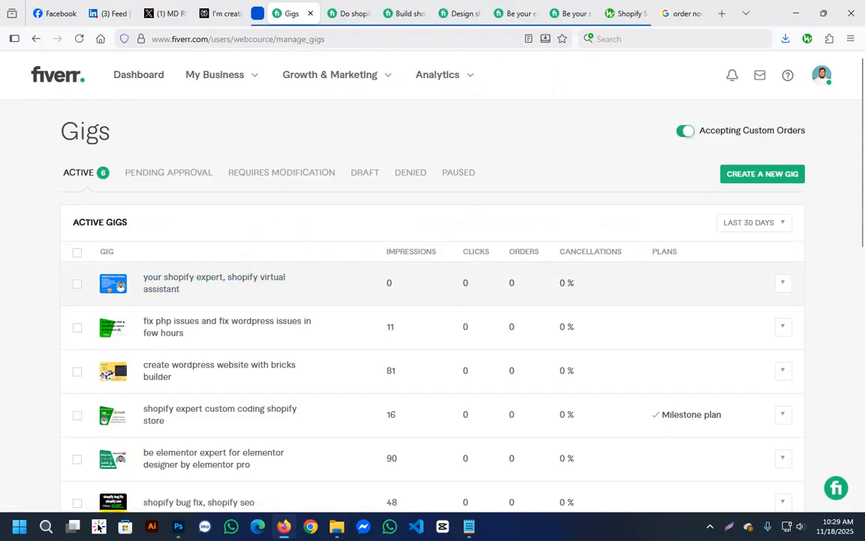
scroll(225, 225, "down", 2)
scroll(214, 282, "up", 2)
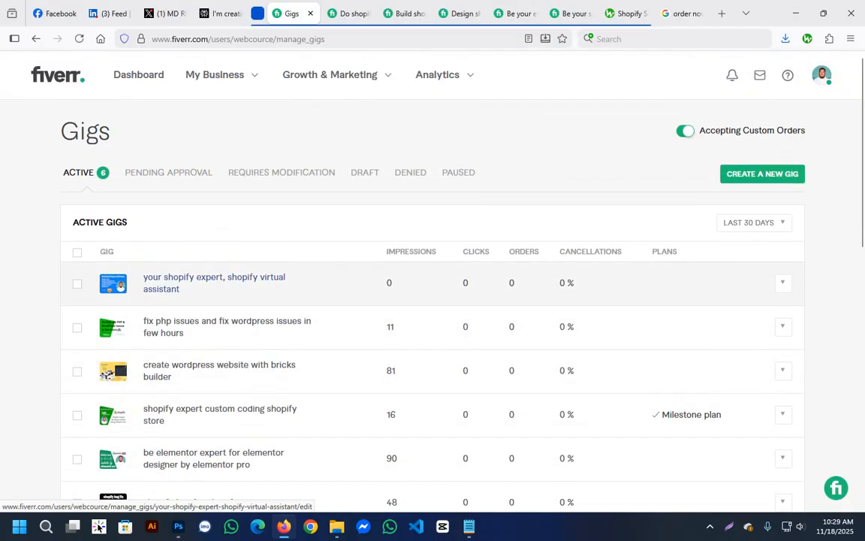
left_click(782, 282)
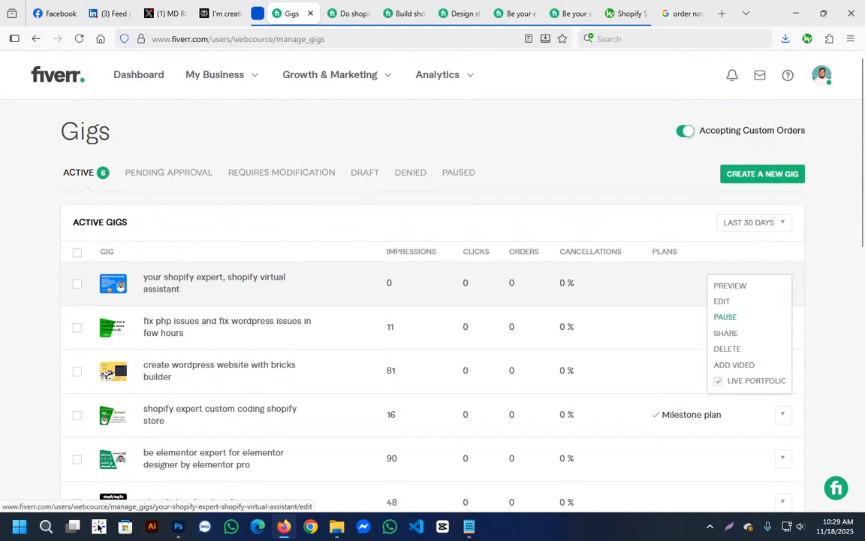
left_click(730, 286)
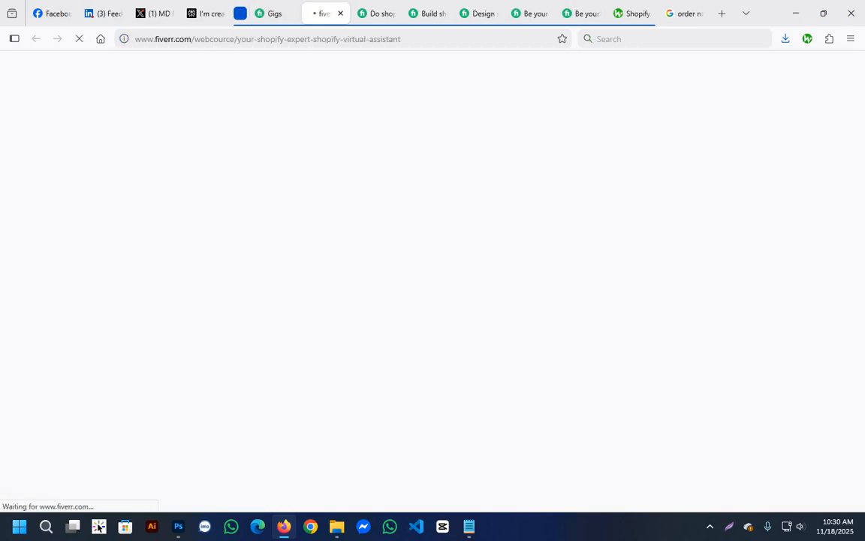
Check the actions available for the new Shopify gig in the gigs list, and return to its preview.
left_click(275, 14)
left_click(783, 283)
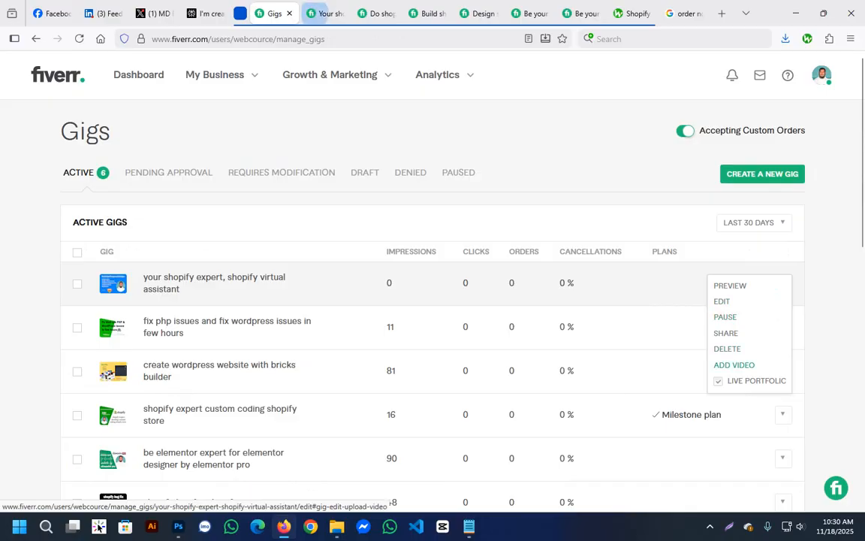
key("ctrl+Tab")
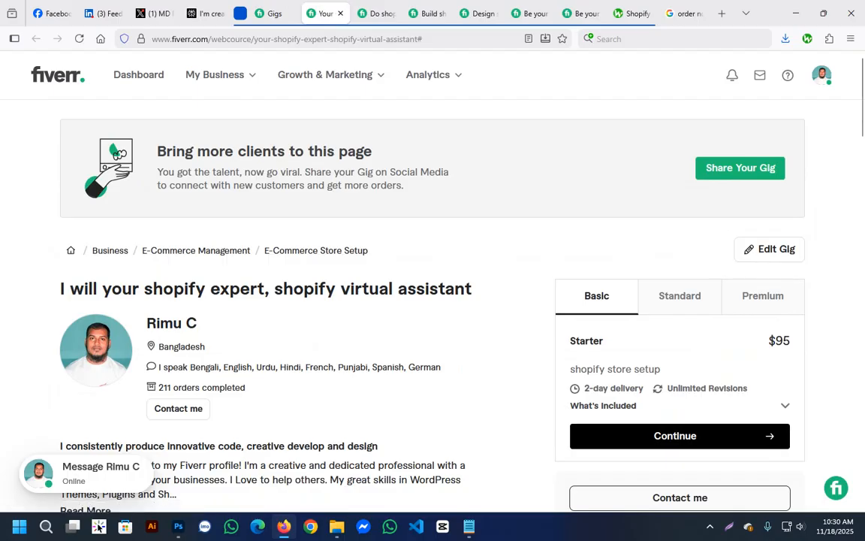
Review the seller profile on the gig preview and expand the full About this Gig description to read it.
scroll(433, 300, "down", 1)
scroll(432, 300, "down", 2)
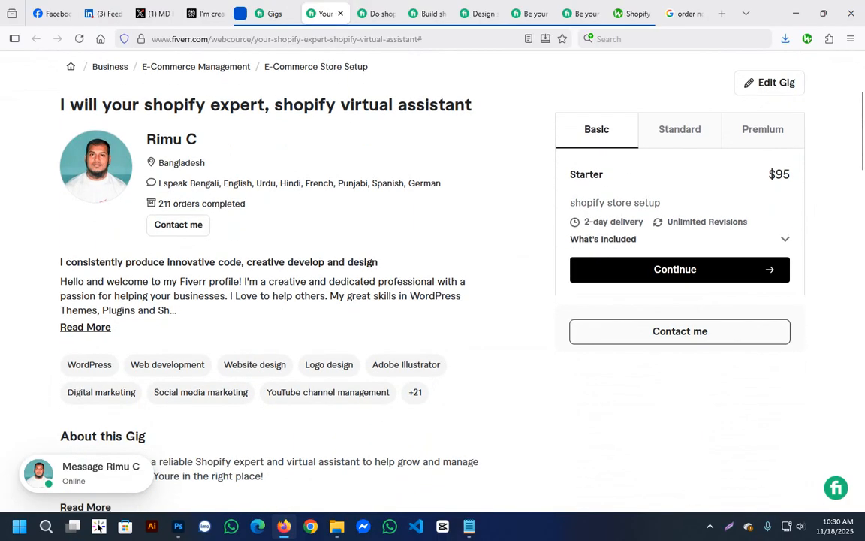
scroll(433, 301, "down", 2)
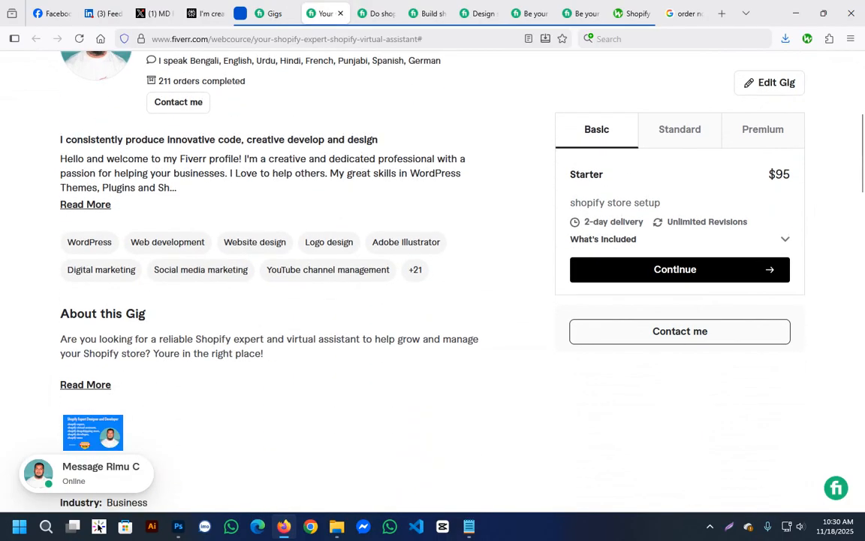
scroll(433, 301, "down", 4)
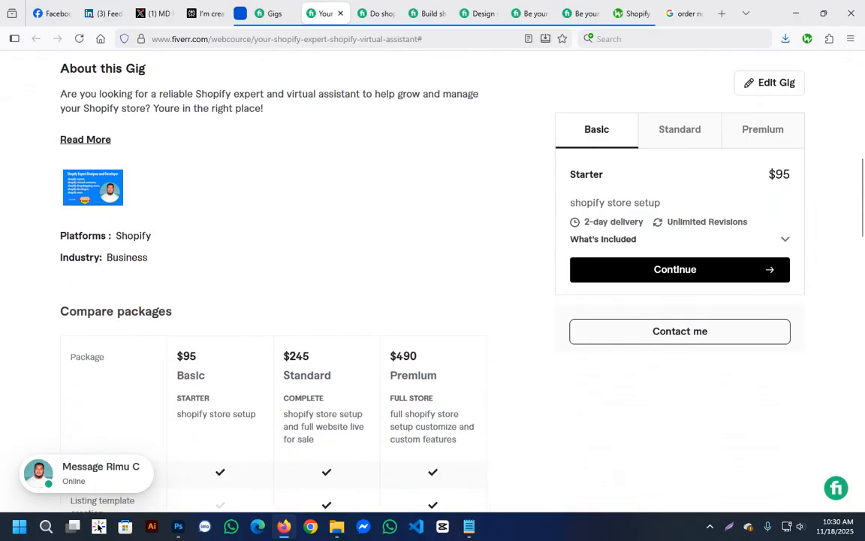
left_click(85, 140)
left_click_drag(61, 94, 267, 358)
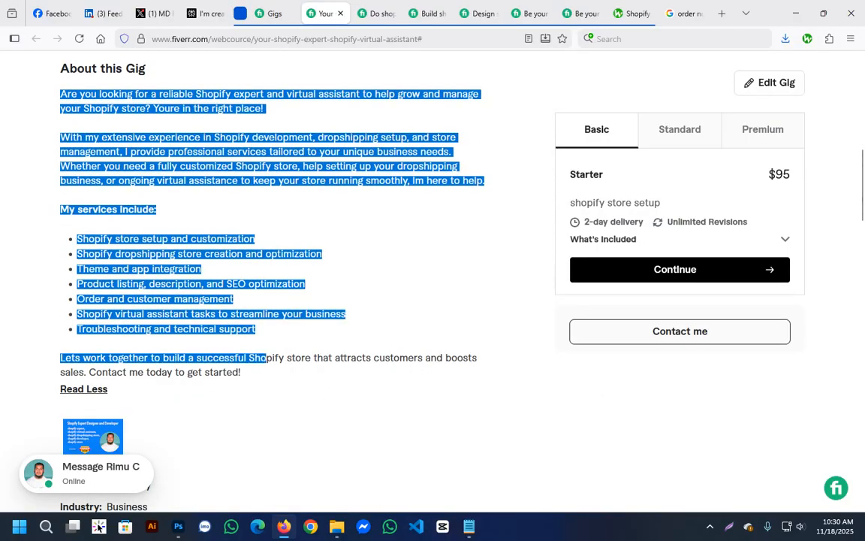
left_click(268, 358)
Examine the gig's package comparison, FAQ and related tags, and return to the beginning of the gig page.
scroll(267, 357, "down", 3)
scroll(275, 286, "down", 2)
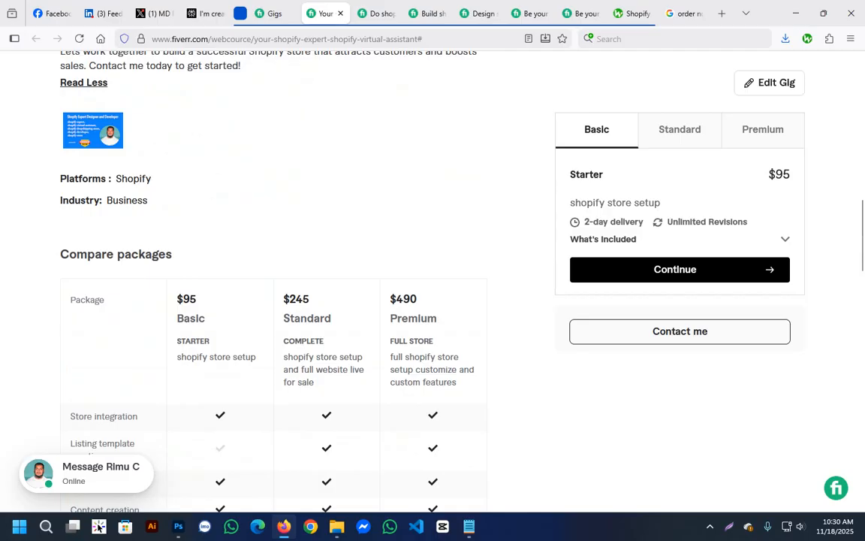
scroll(274, 286, "down", 5)
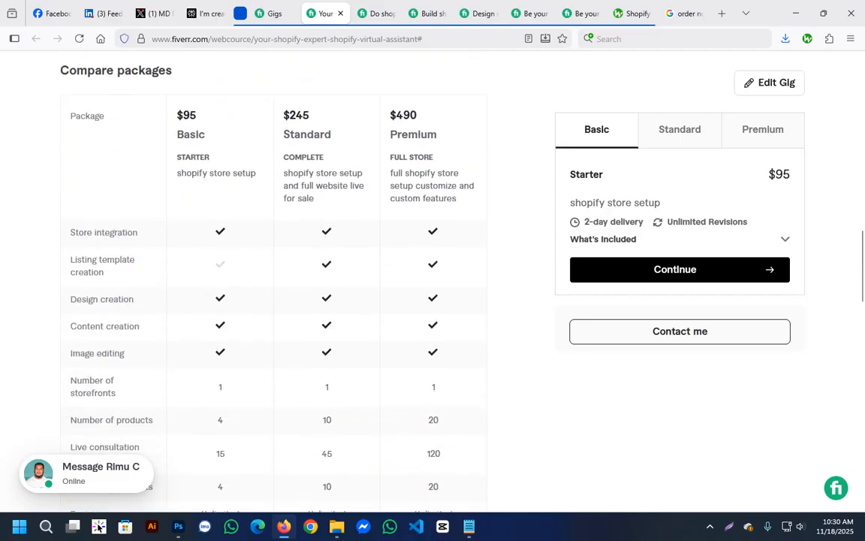
scroll(274, 285, "down", 6)
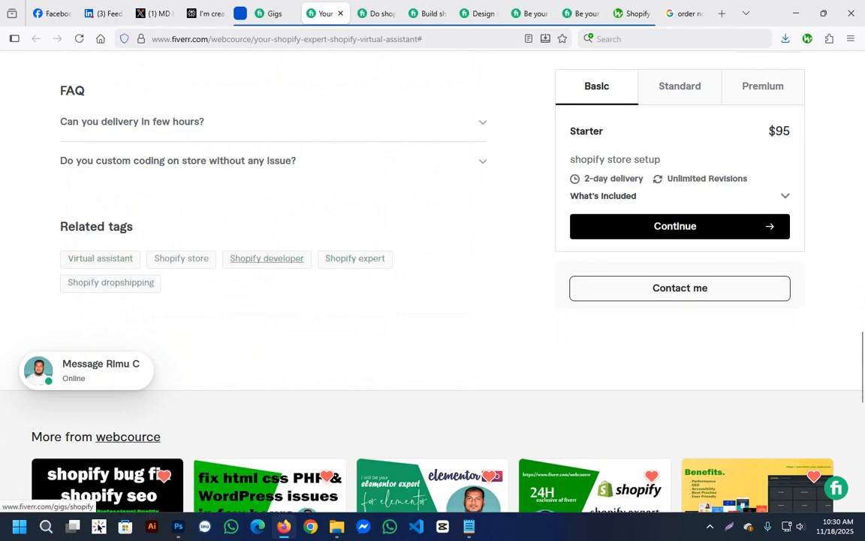
scroll(389, 255, "down", 1)
scroll(389, 255, "up", 10)
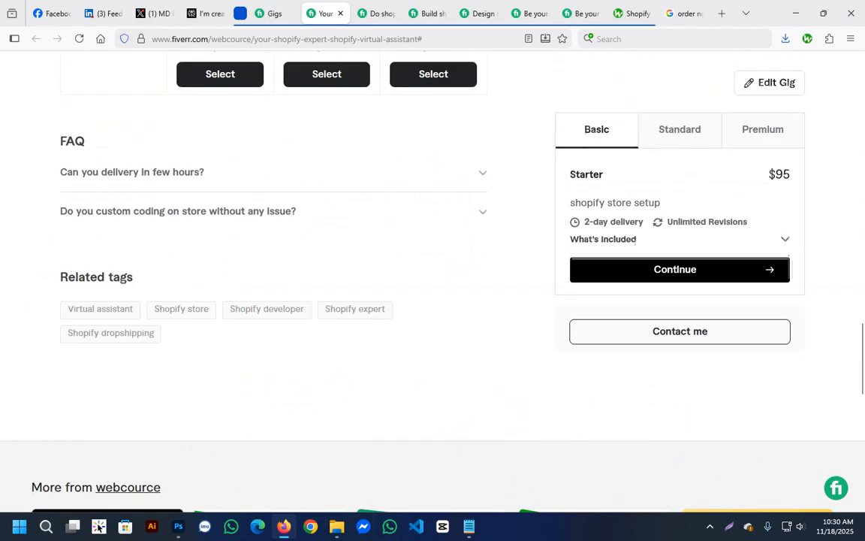
scroll(274, 285, "up", 3)
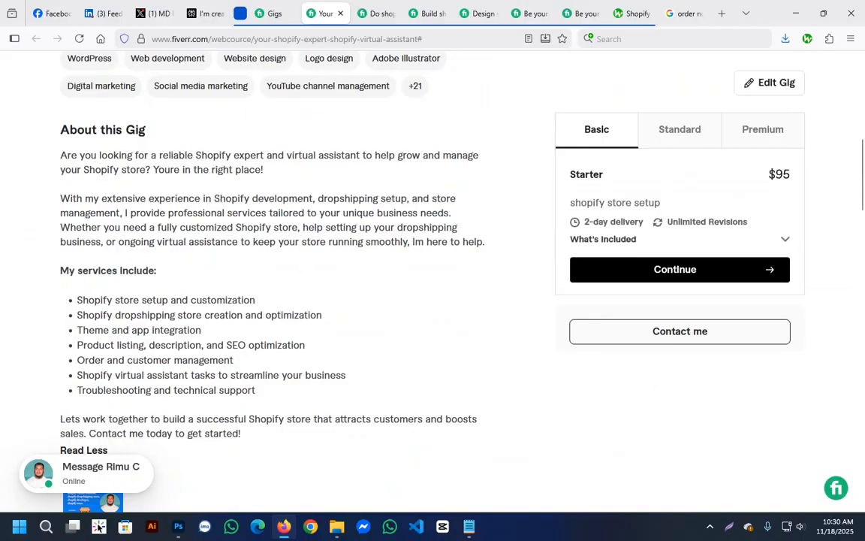
scroll(433, 286, "up", 7)
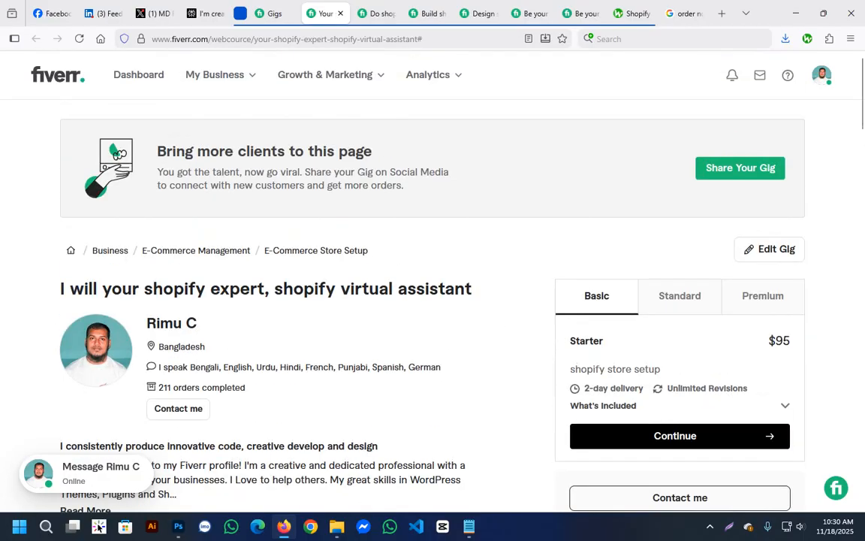